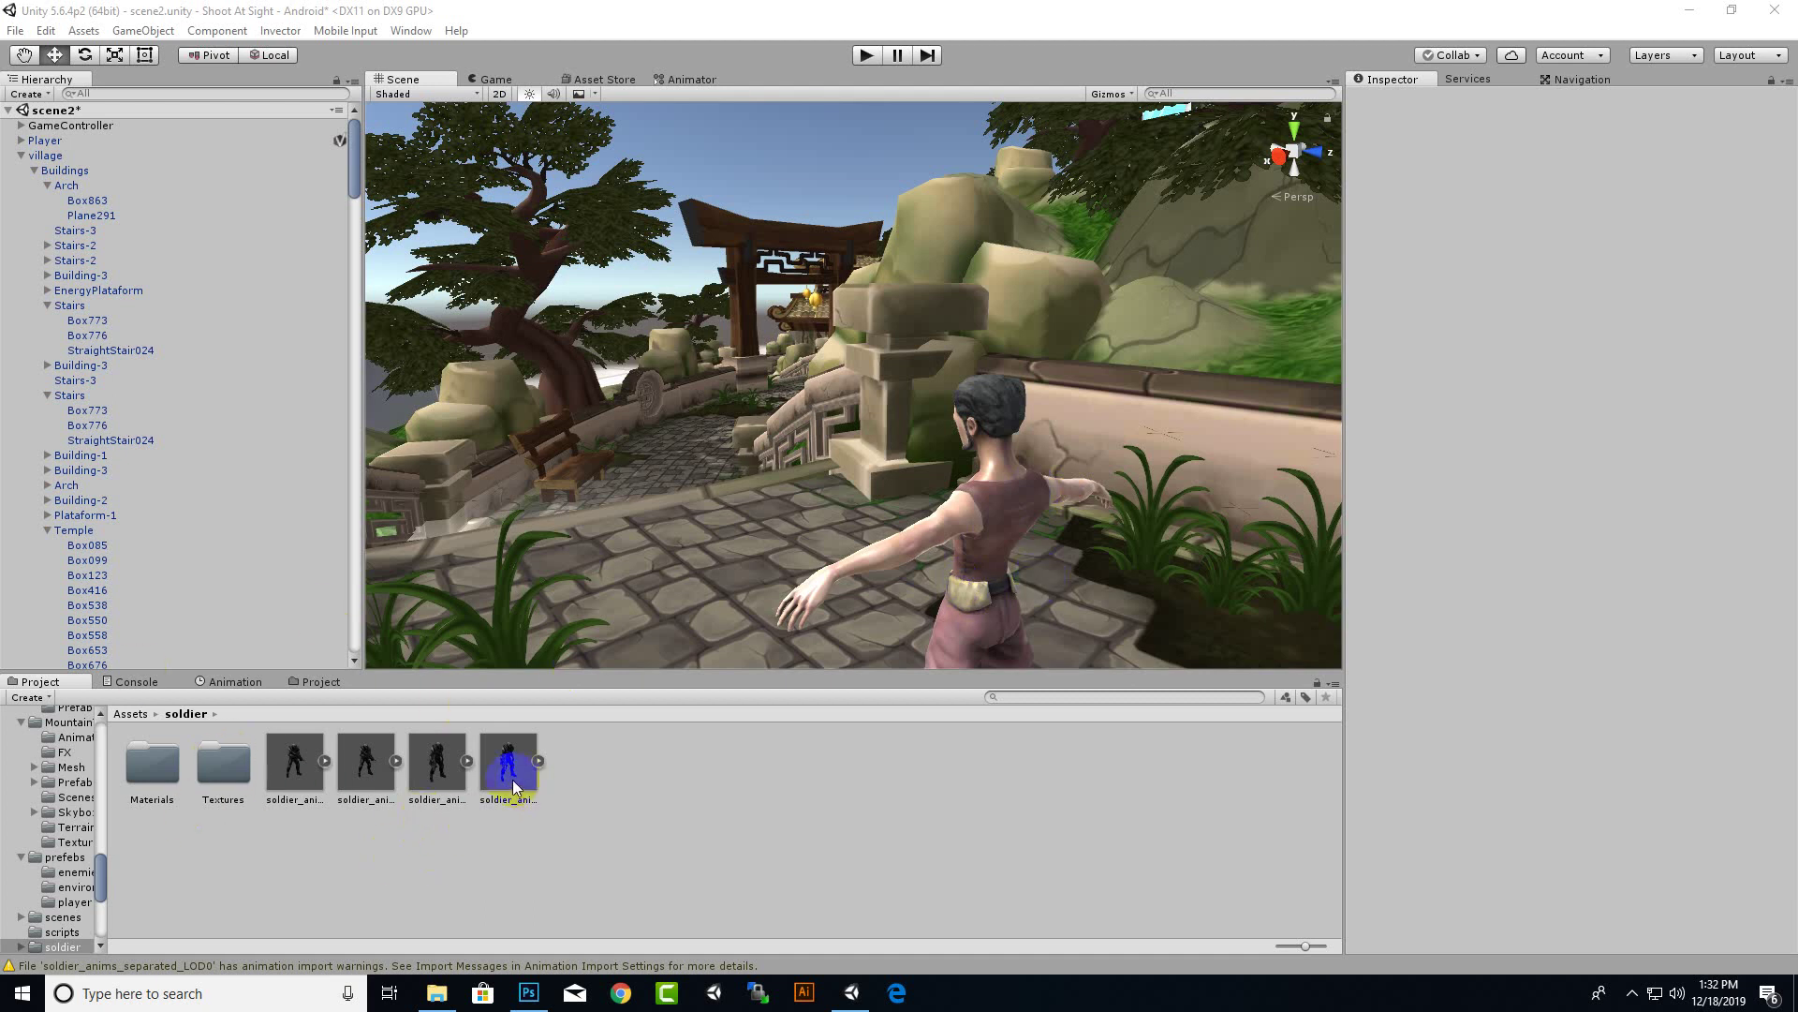
Drag the soldier model into the village scene and place it near the player
{"action": "left_click_drag", "start_coordinate": [522, 782], "coordinate": [769, 609]}
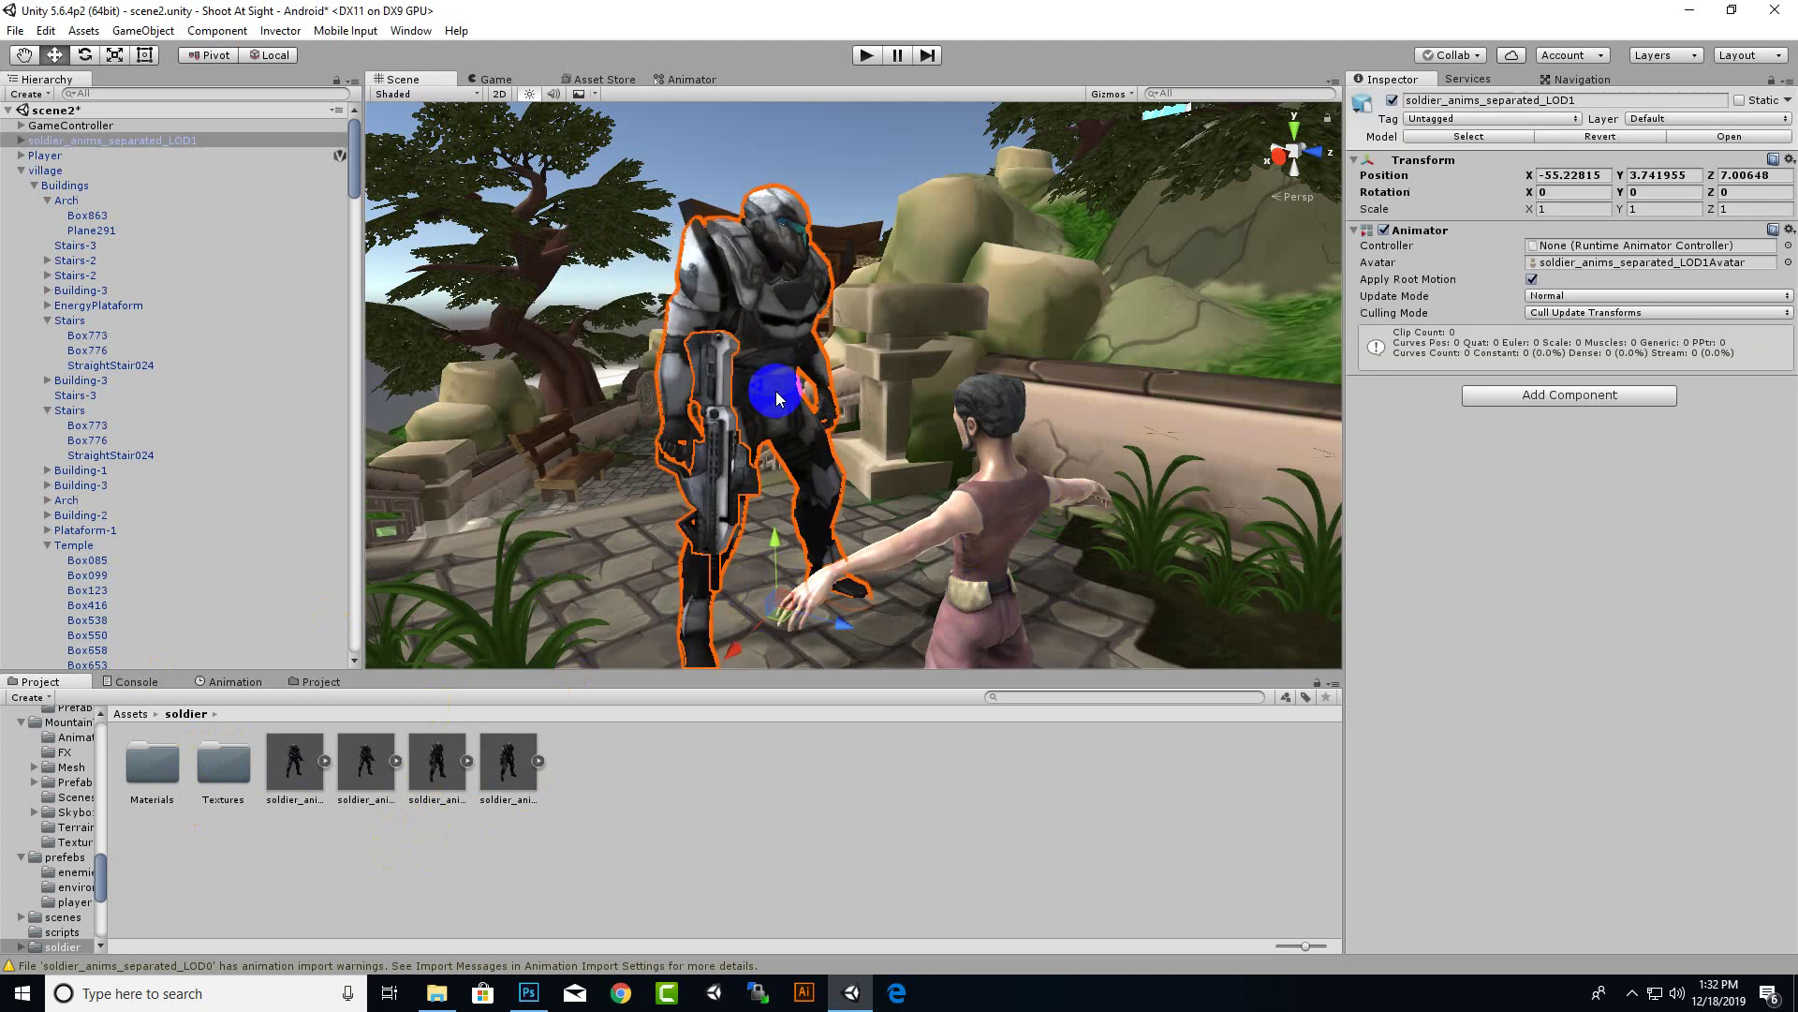
{"action": "mouse_move", "coordinate": [783, 403]}
{"action": "left_mouse_down", "text": "alt"}
{"action": "mouse_move", "coordinate": [839, 406]}
{"action": "mouse_move", "coordinate": [835, 422]}
{"action": "left_mouse_up", "text": "alt"}
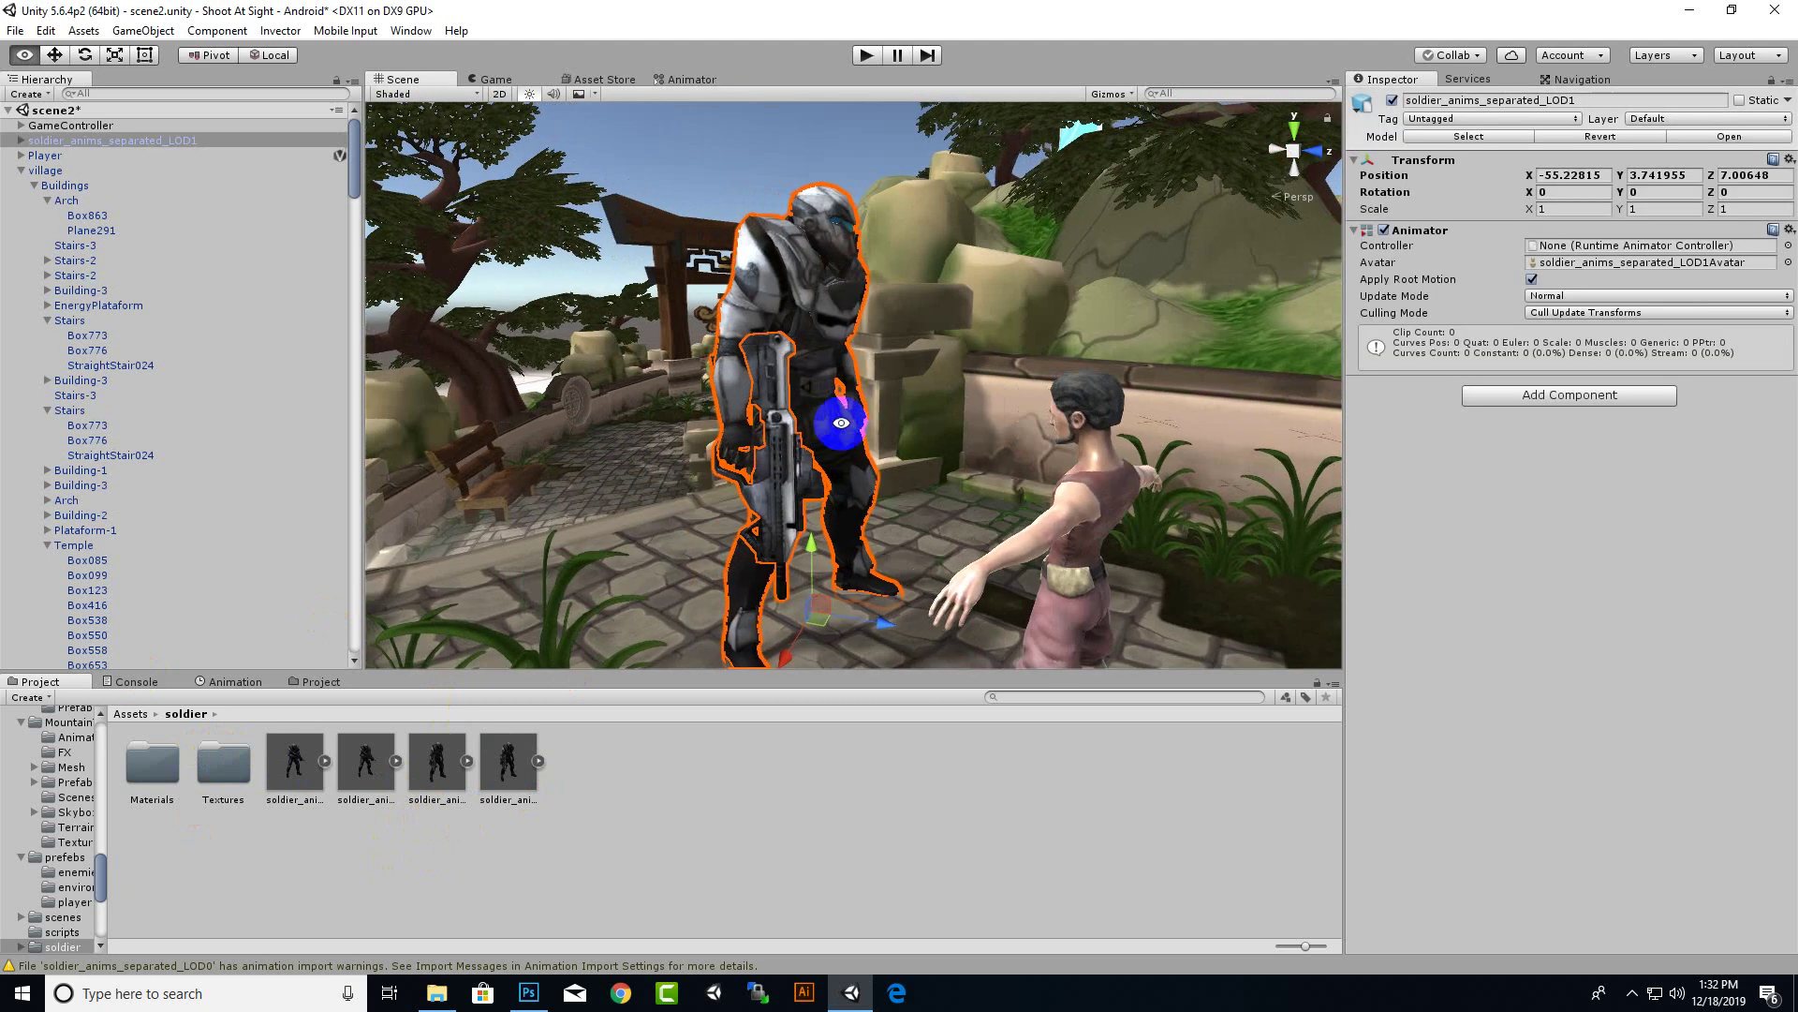
{"action": "scroll", "coordinate": [778, 468], "scroll_direction": "up", "scroll_amount": 2}
Delete the soldier's gun, breaking the prefab instance to allow it
{"action": "left_click", "coordinate": [761, 456]}
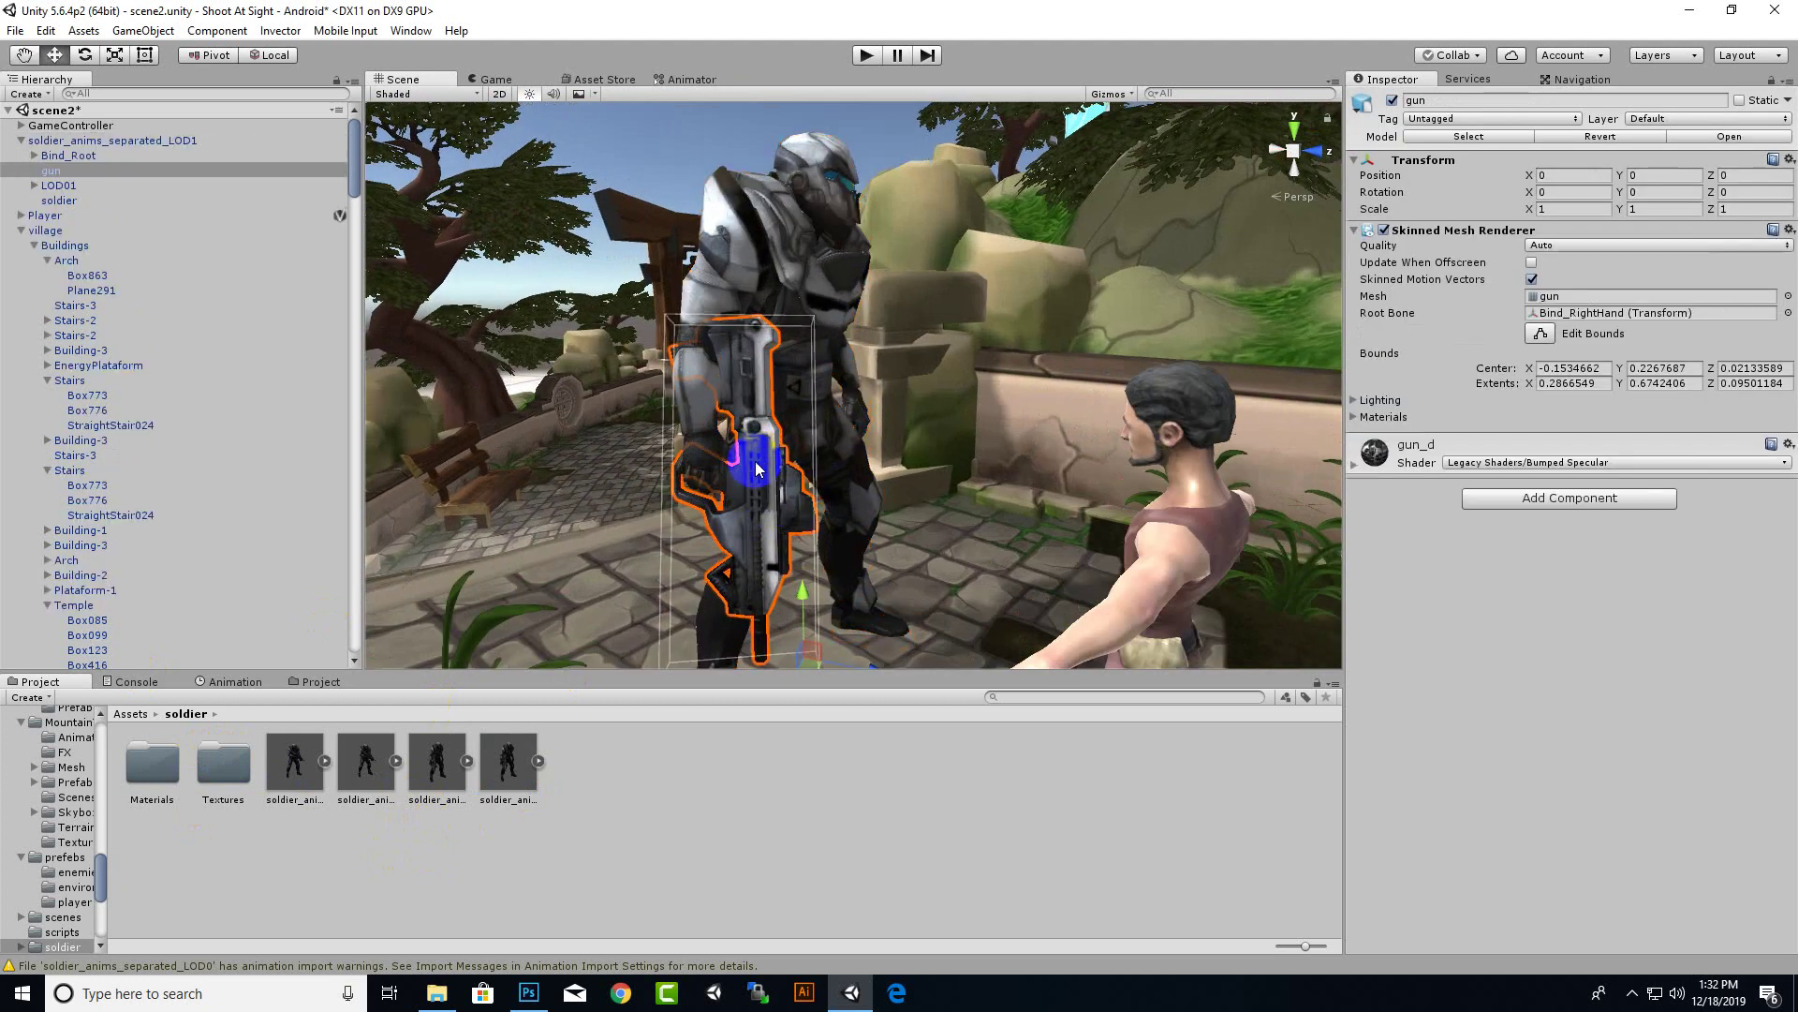
{"action": "key", "text": "Delete"}
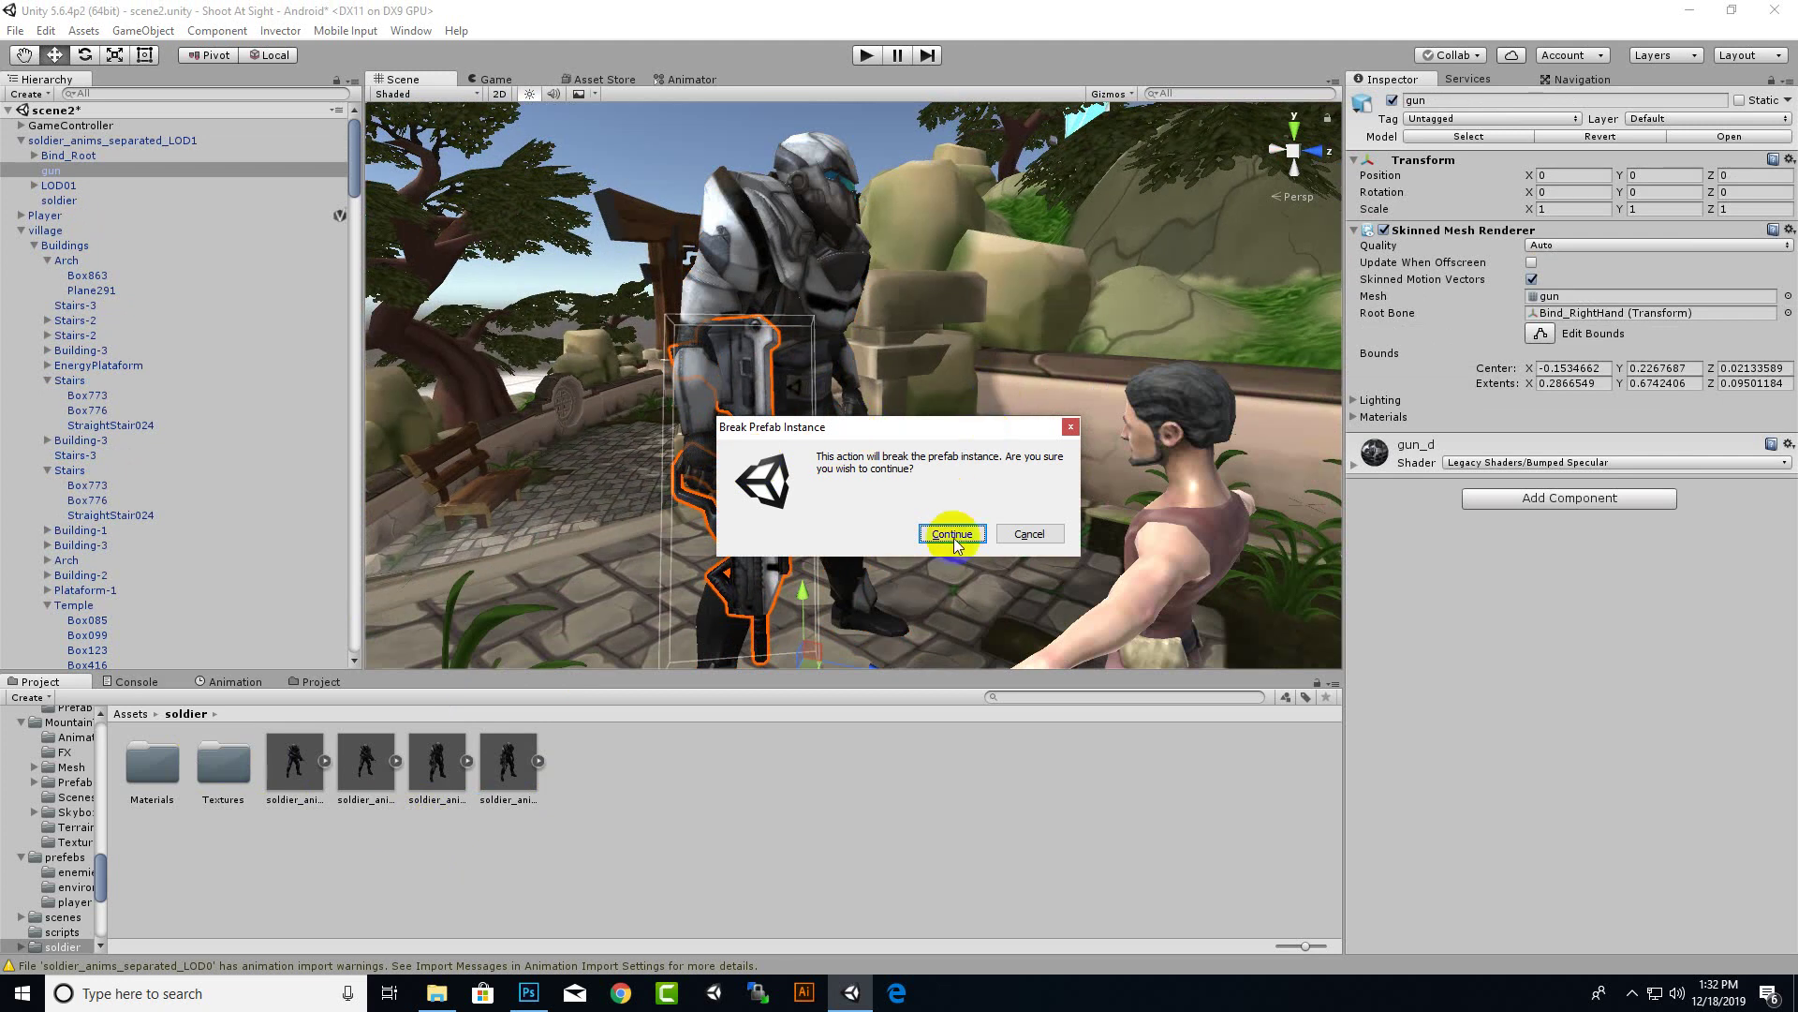
{"action": "left_click", "coordinate": [952, 533]}
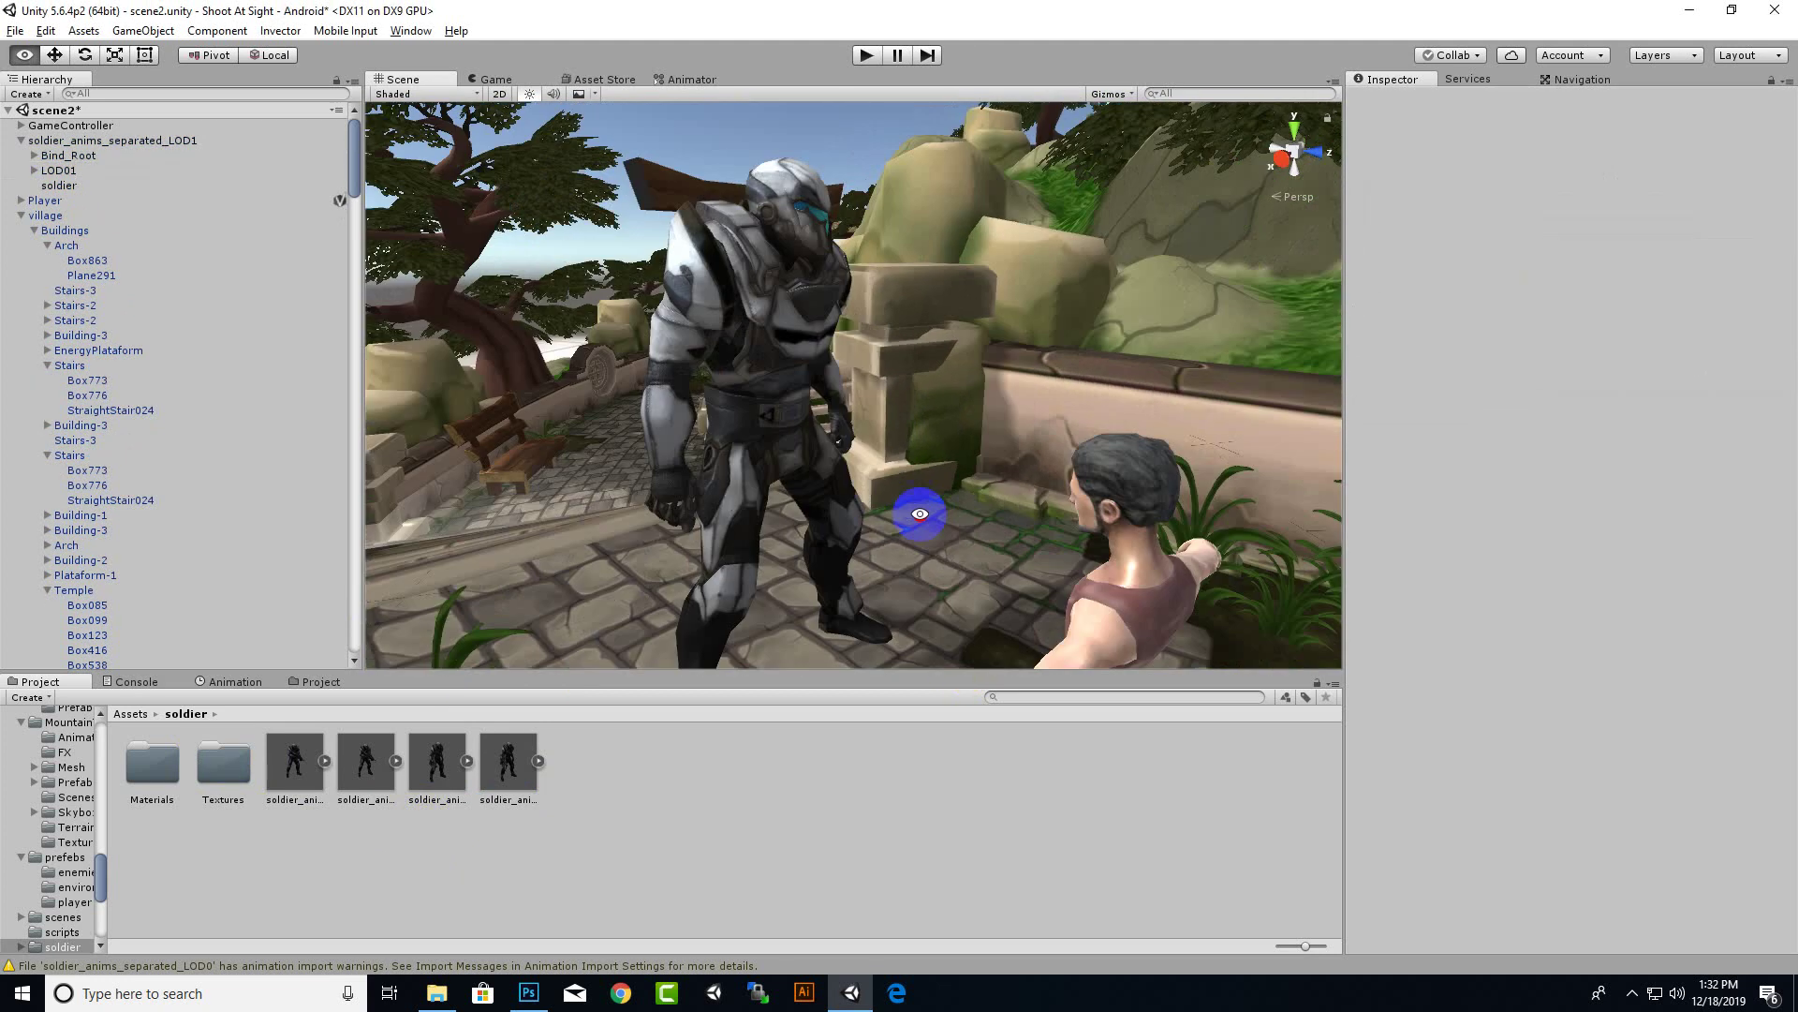
{"action": "left_click_drag", "start_coordinate": [912, 498], "coordinate": [916, 515], "text": "alt"}
{"action": "left_click", "coordinate": [760, 315]}
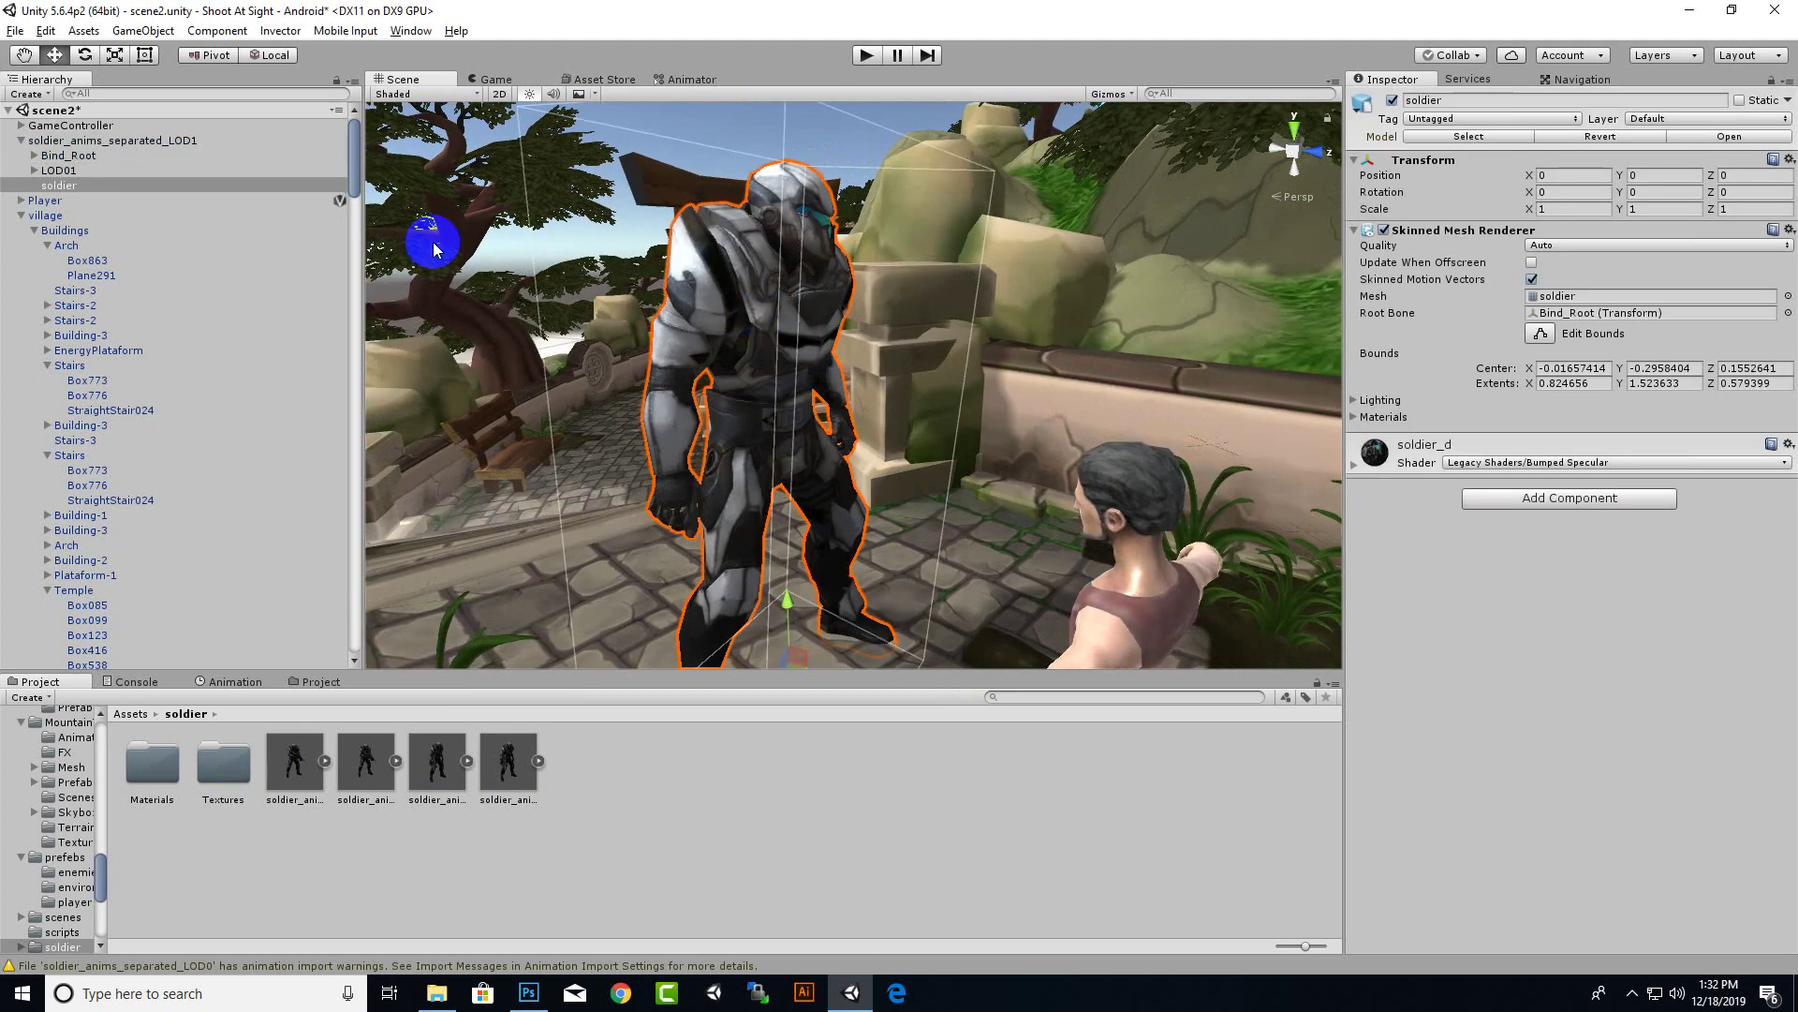
Select soldier_anims_separated_LOD1, shrink it to about 0.7 scale and move it toward the player
{"action": "left_click", "coordinate": [56, 125]}
{"action": "left_click", "coordinate": [65, 142]}
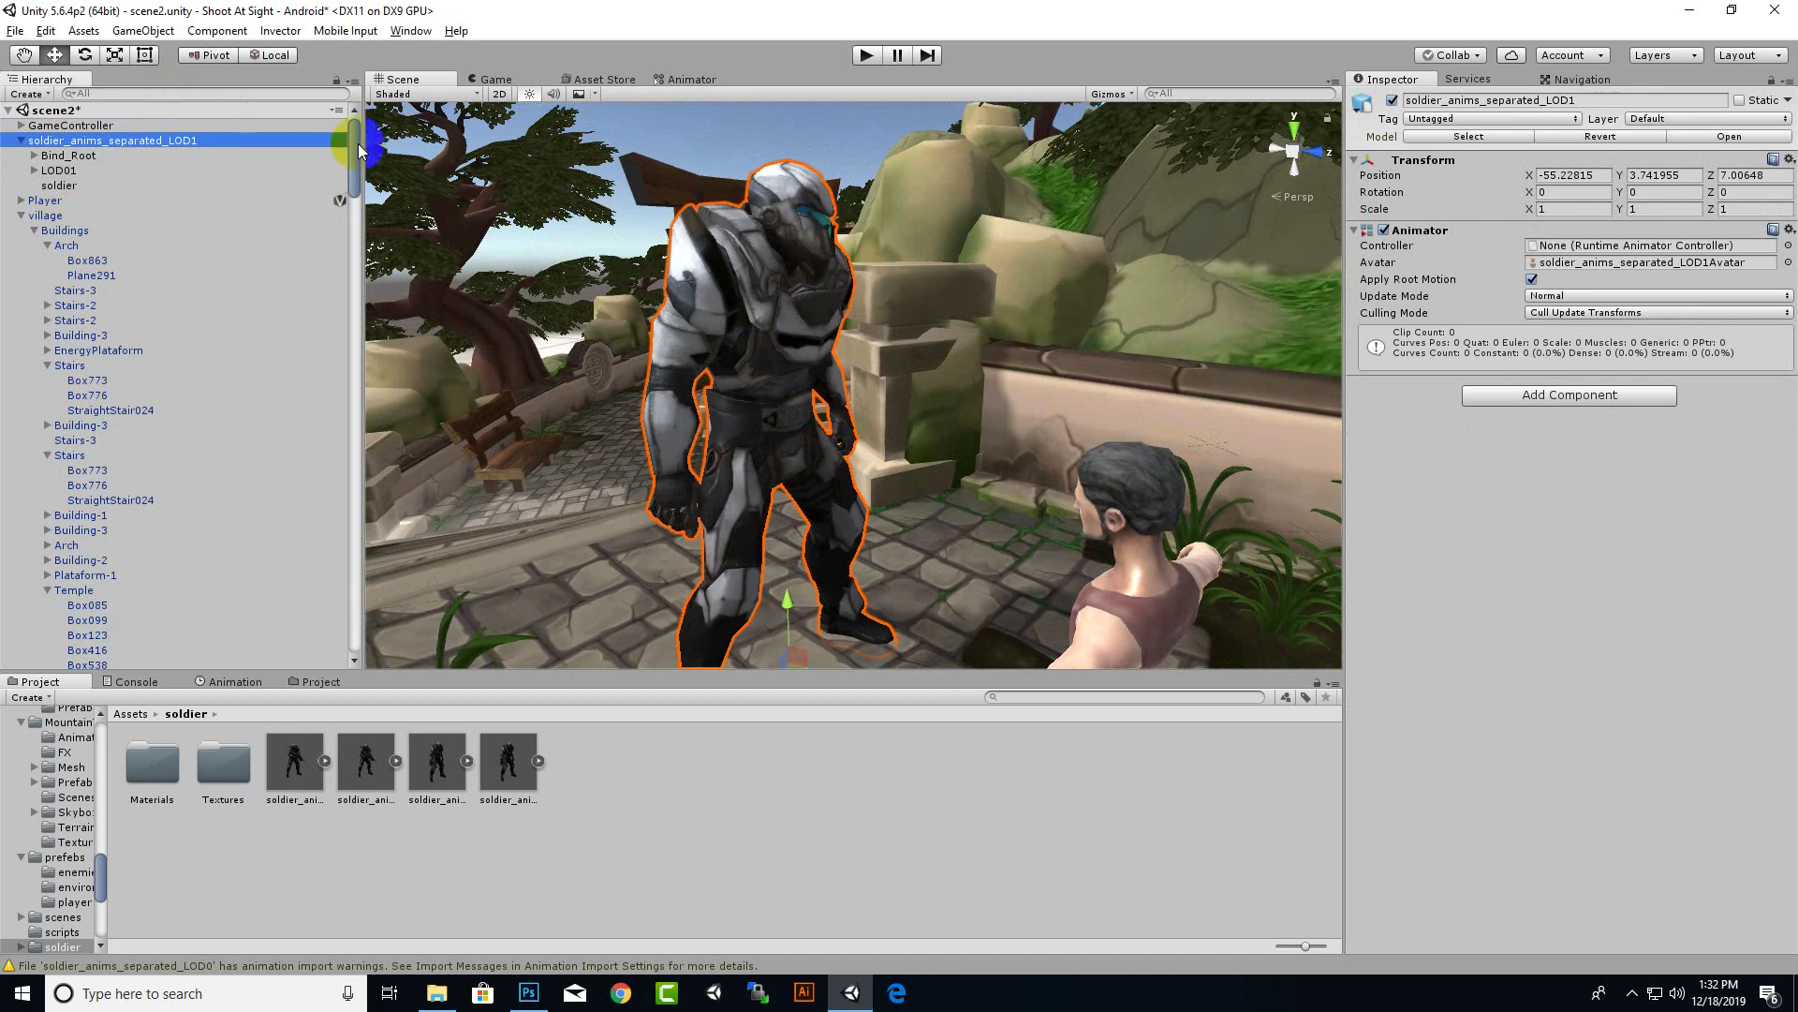
{"action": "left_click", "coordinate": [1564, 210]}
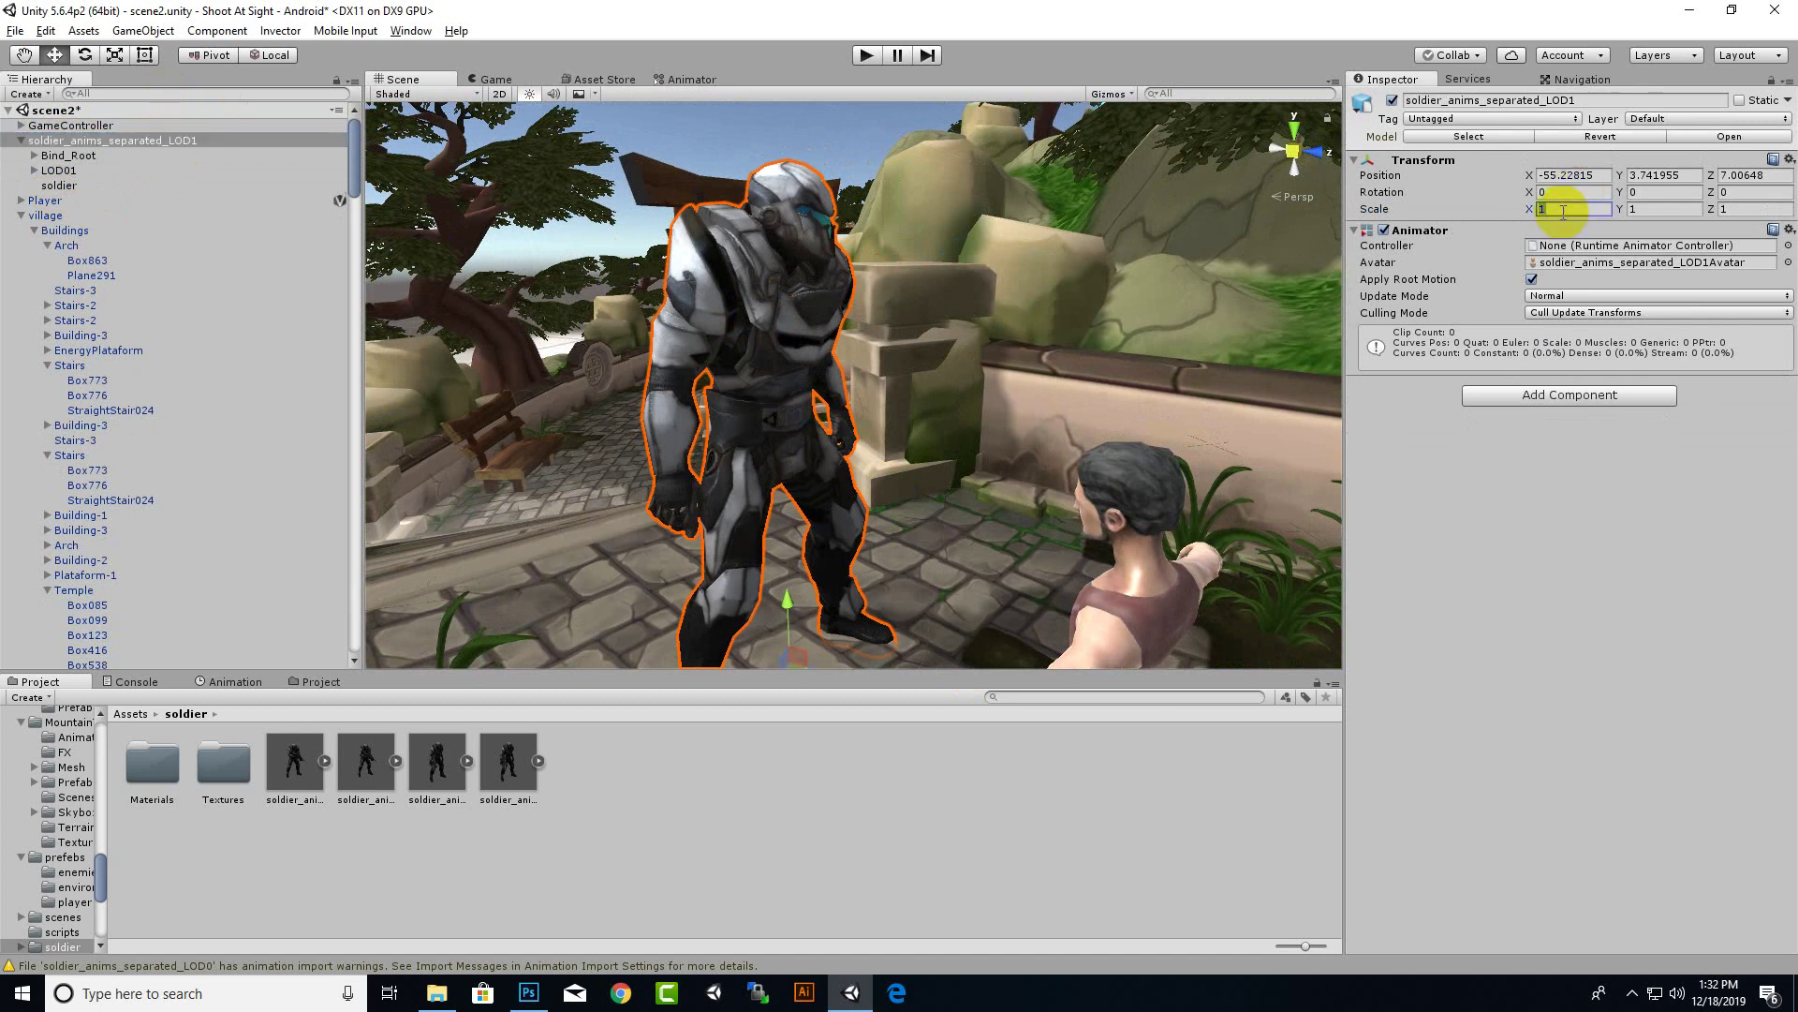
{"action": "type", "text": ".7"}
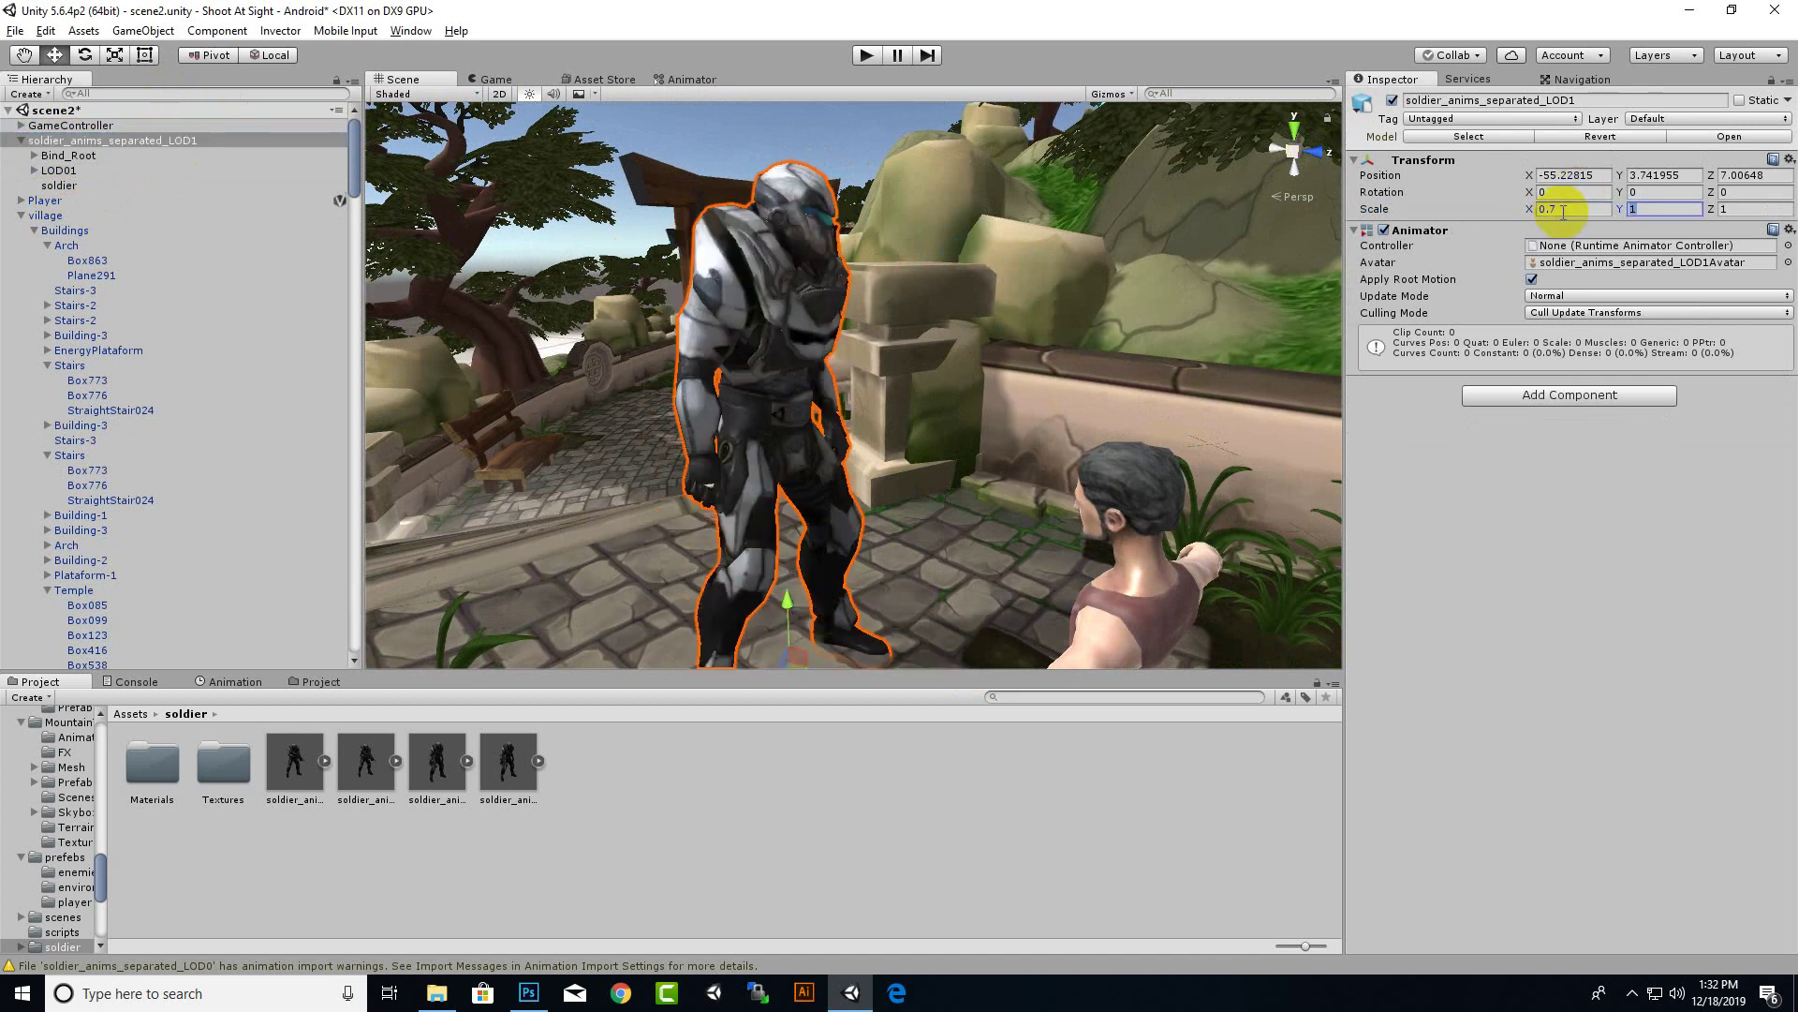
{"action": "type", "text": ".7."}
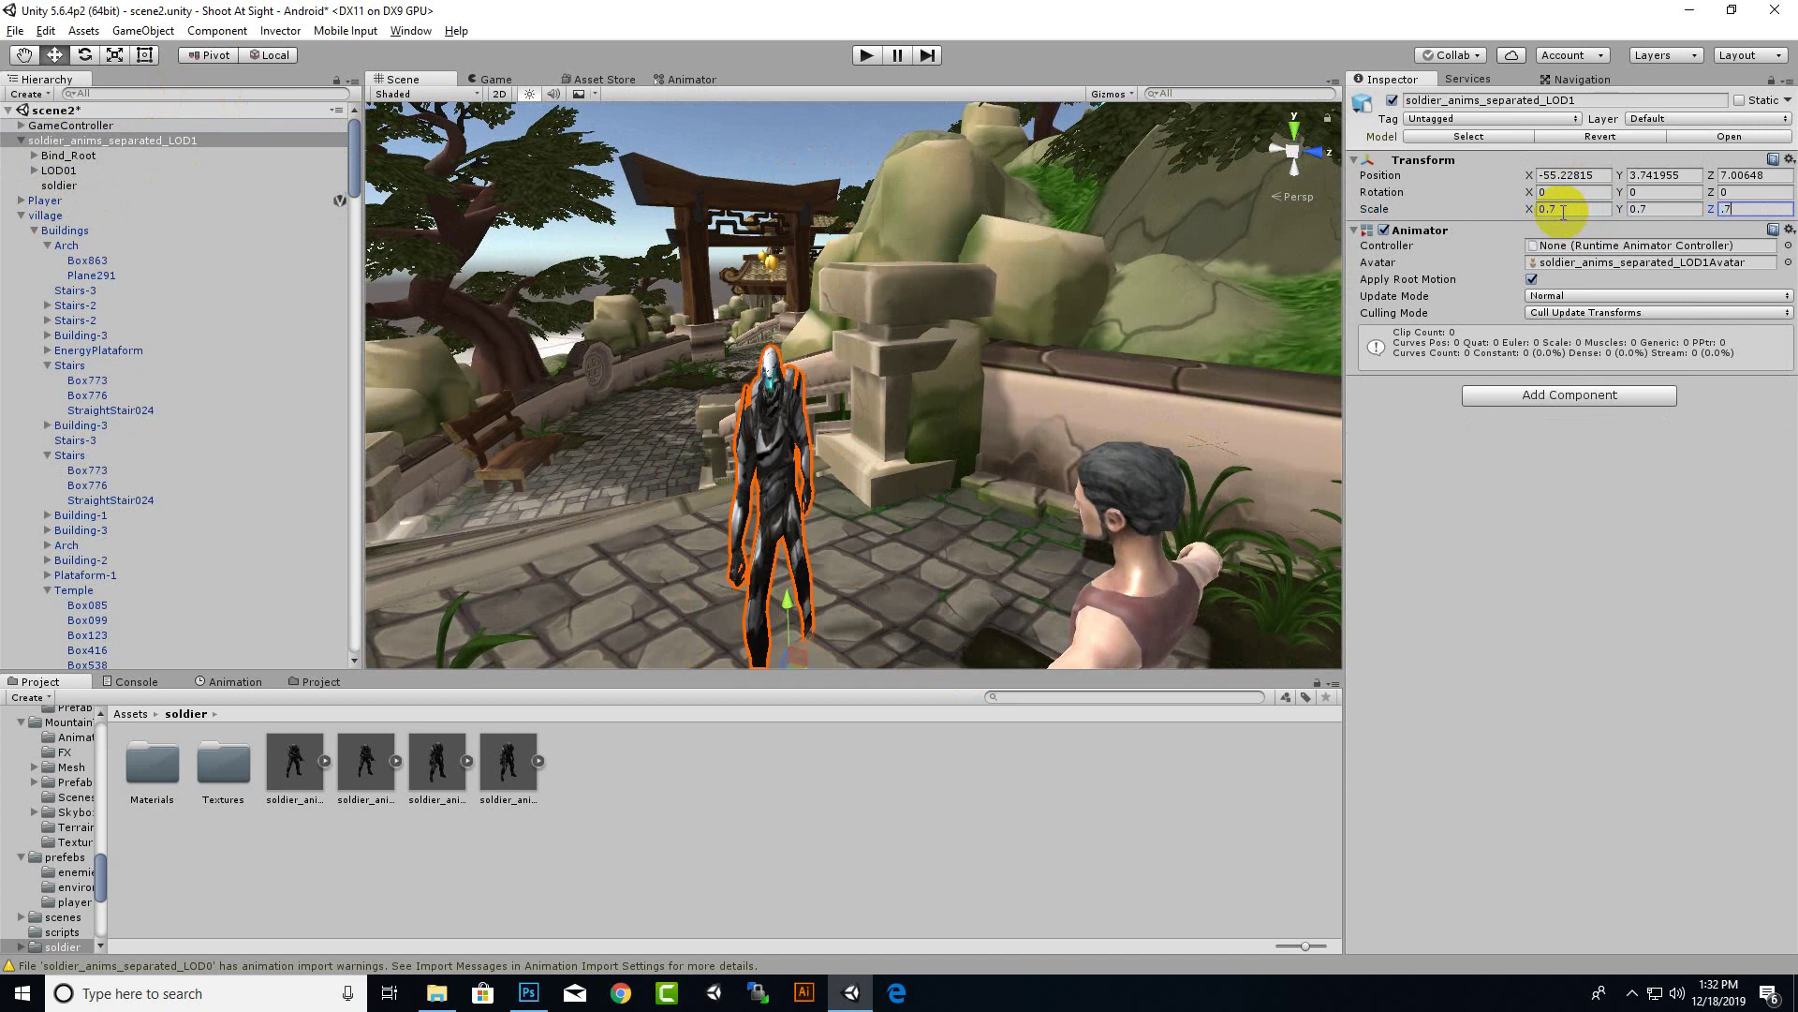
{"action": "type", "text": "7"}
{"action": "mouse_move", "coordinate": [974, 403]}
{"action": "right_mouse_down"}
{"action": "mouse_move", "coordinate": [953, 402]}
{"action": "mouse_move", "coordinate": [1031, 498]}
{"action": "right_mouse_up"}
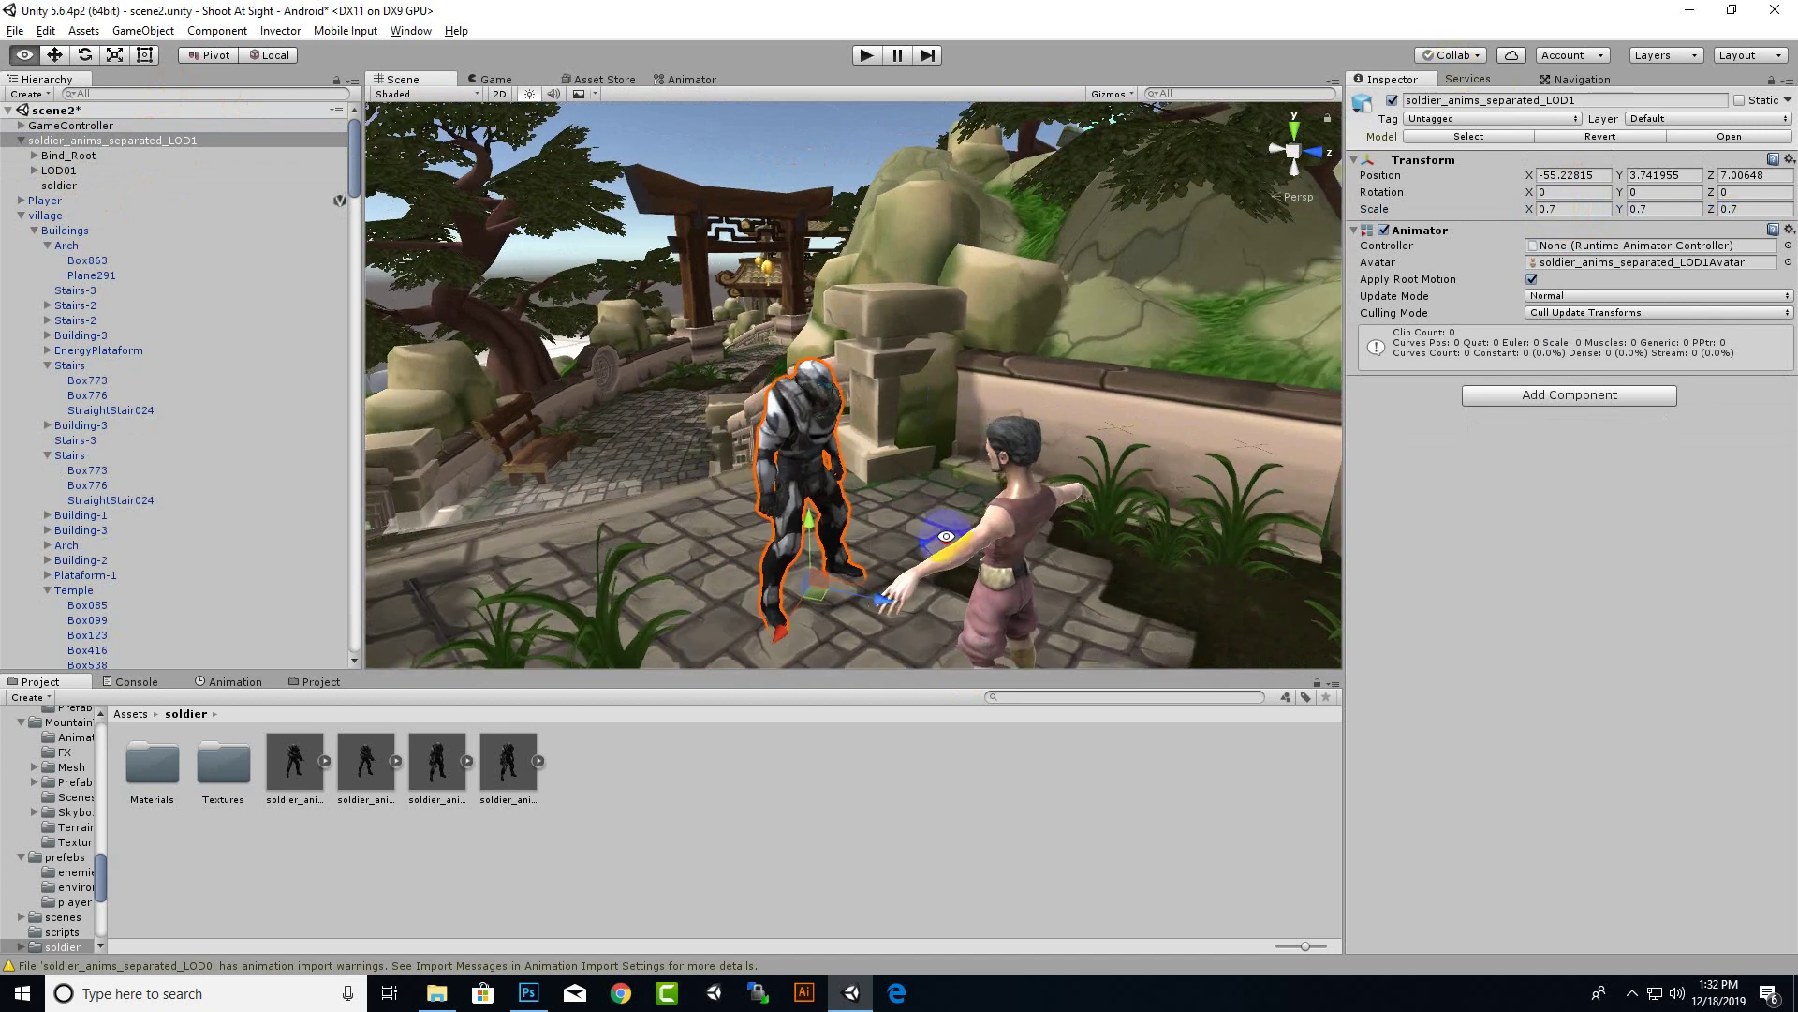
{"action": "mouse_move", "coordinate": [952, 571]}
{"action": "left_mouse_down"}
{"action": "mouse_move", "coordinate": [1103, 571]}
{"action": "mouse_move", "coordinate": [1045, 530]}
{"action": "mouse_move", "coordinate": [1119, 618]}
{"action": "left_mouse_up"}
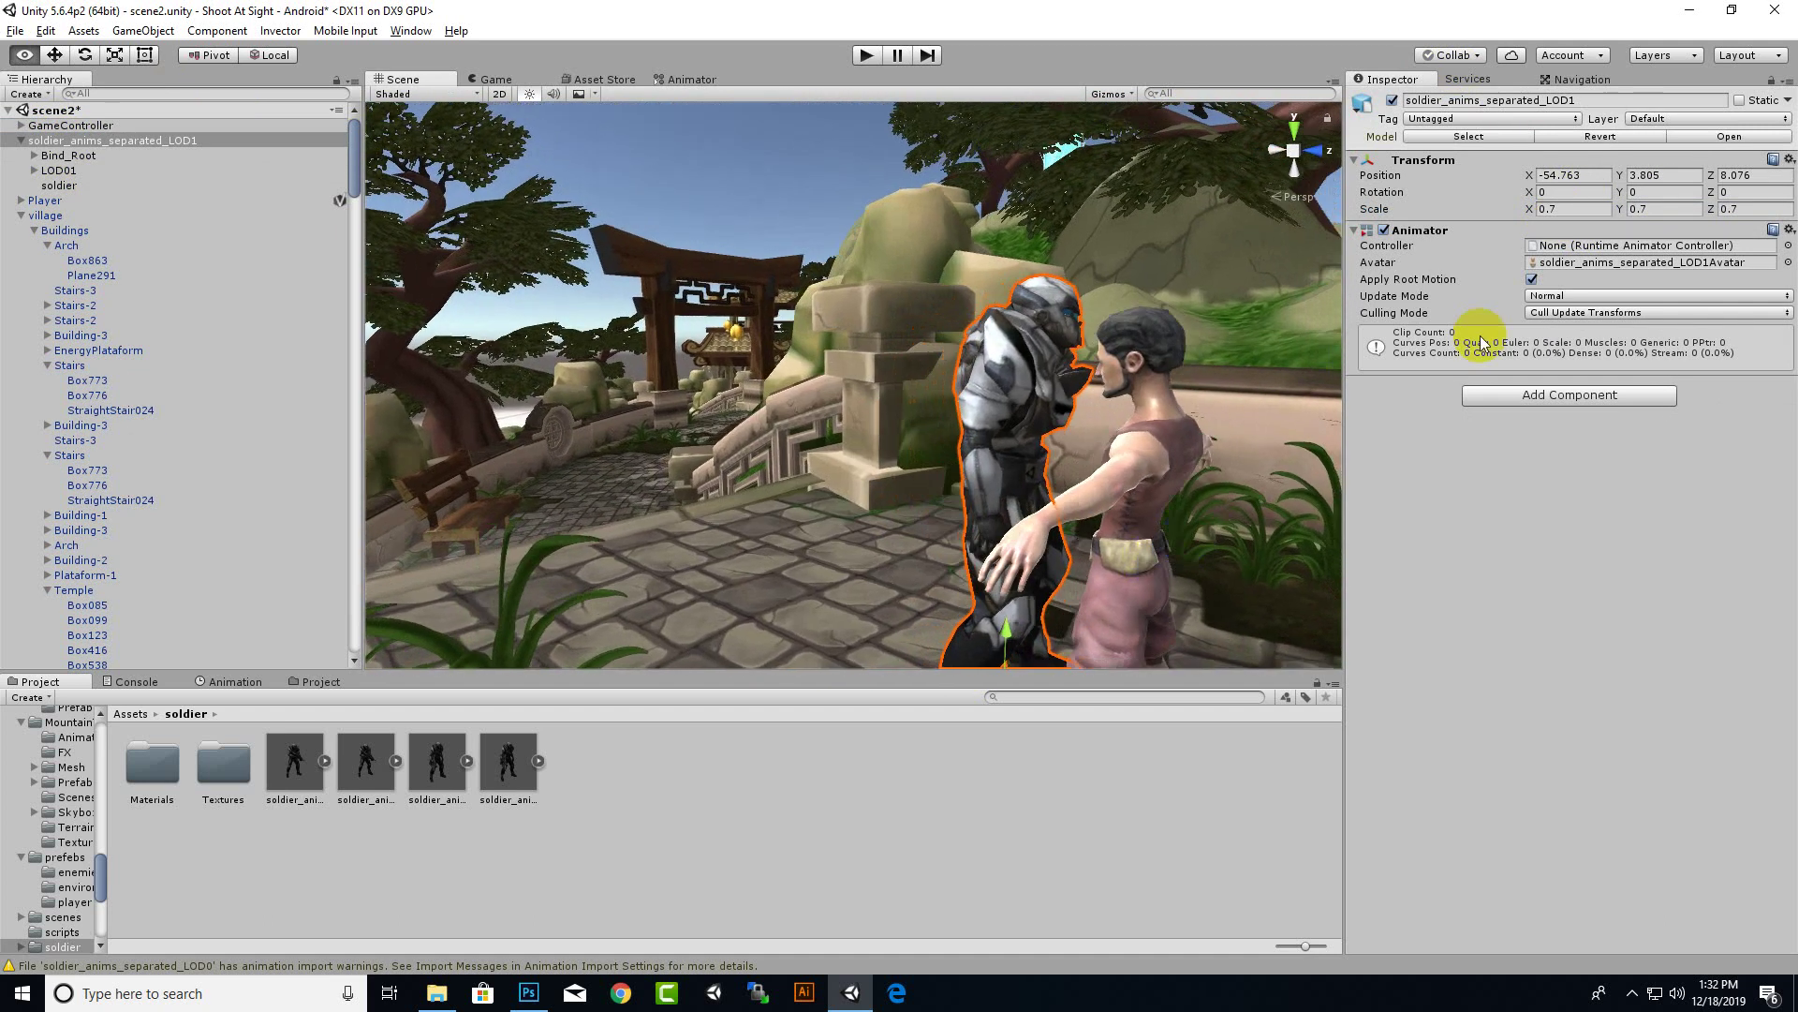
Set the soldier's Transform Scale X, Y and Z to 0.65
{"action": "left_click", "coordinate": [1568, 210]}
{"action": "left_click", "coordinate": [1550, 210]}
{"action": "type", "text": "0.65"}
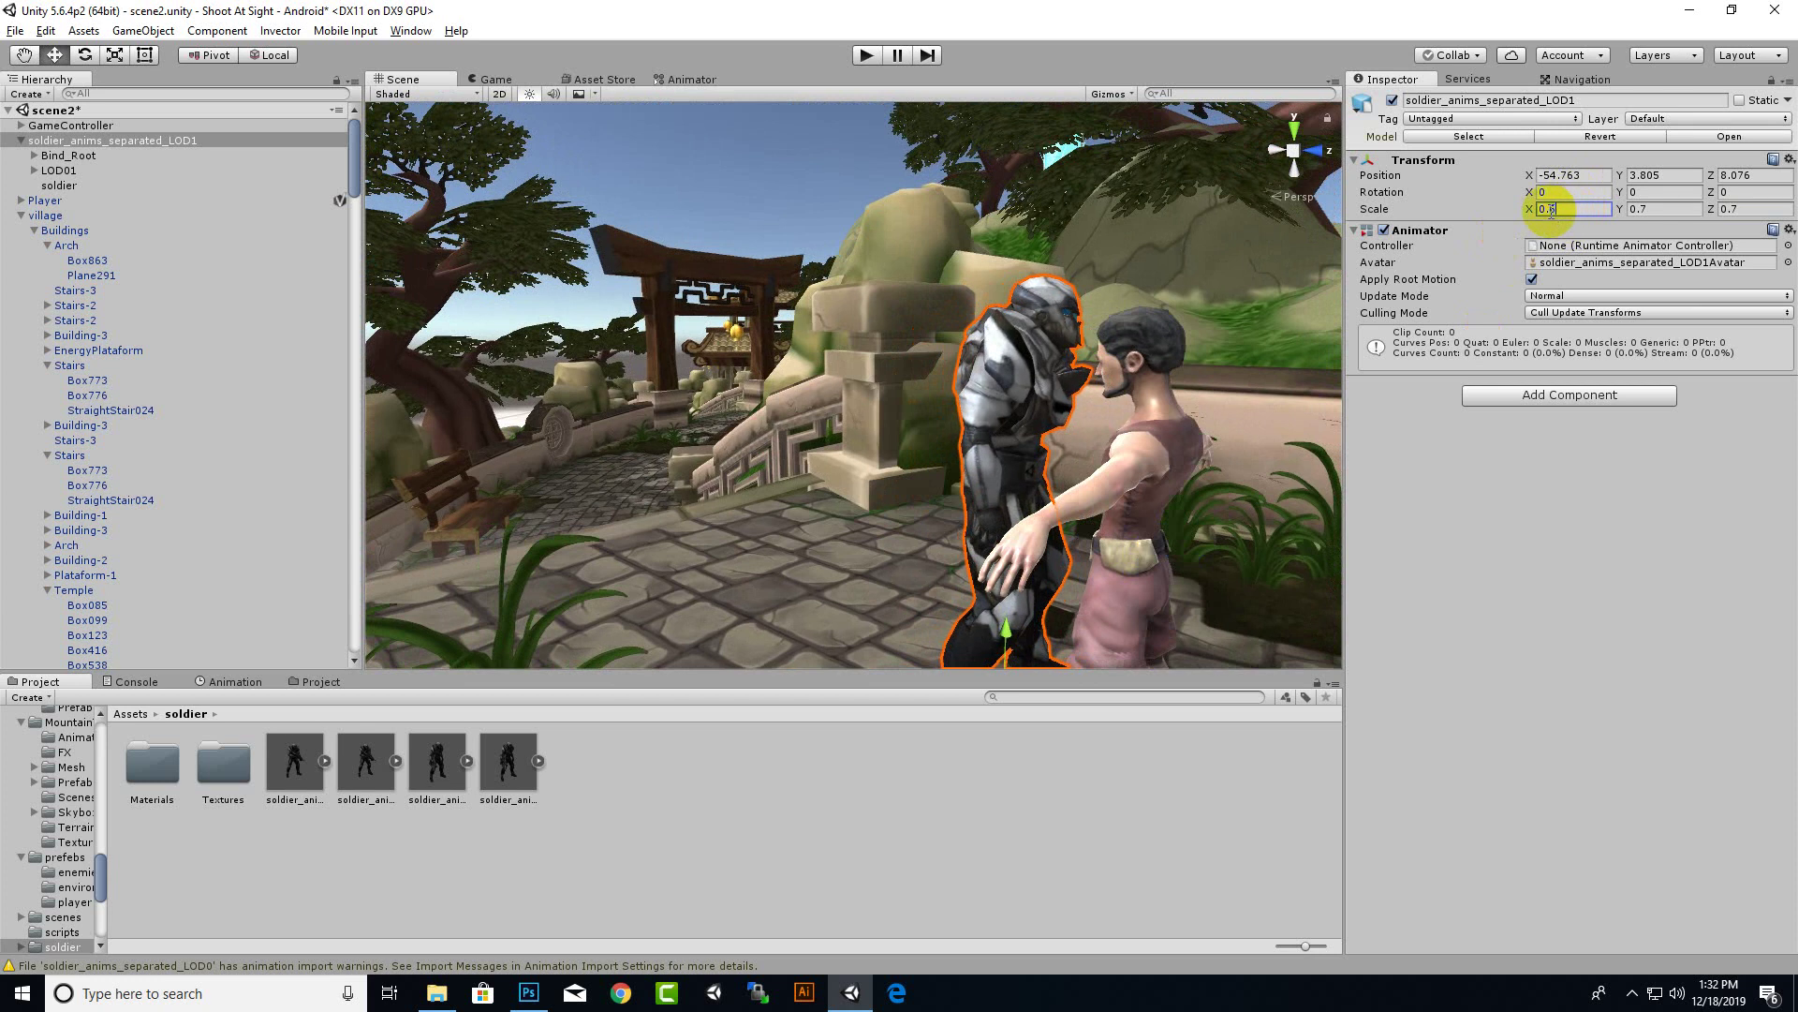
{"action": "left_click", "coordinate": [1644, 208]}
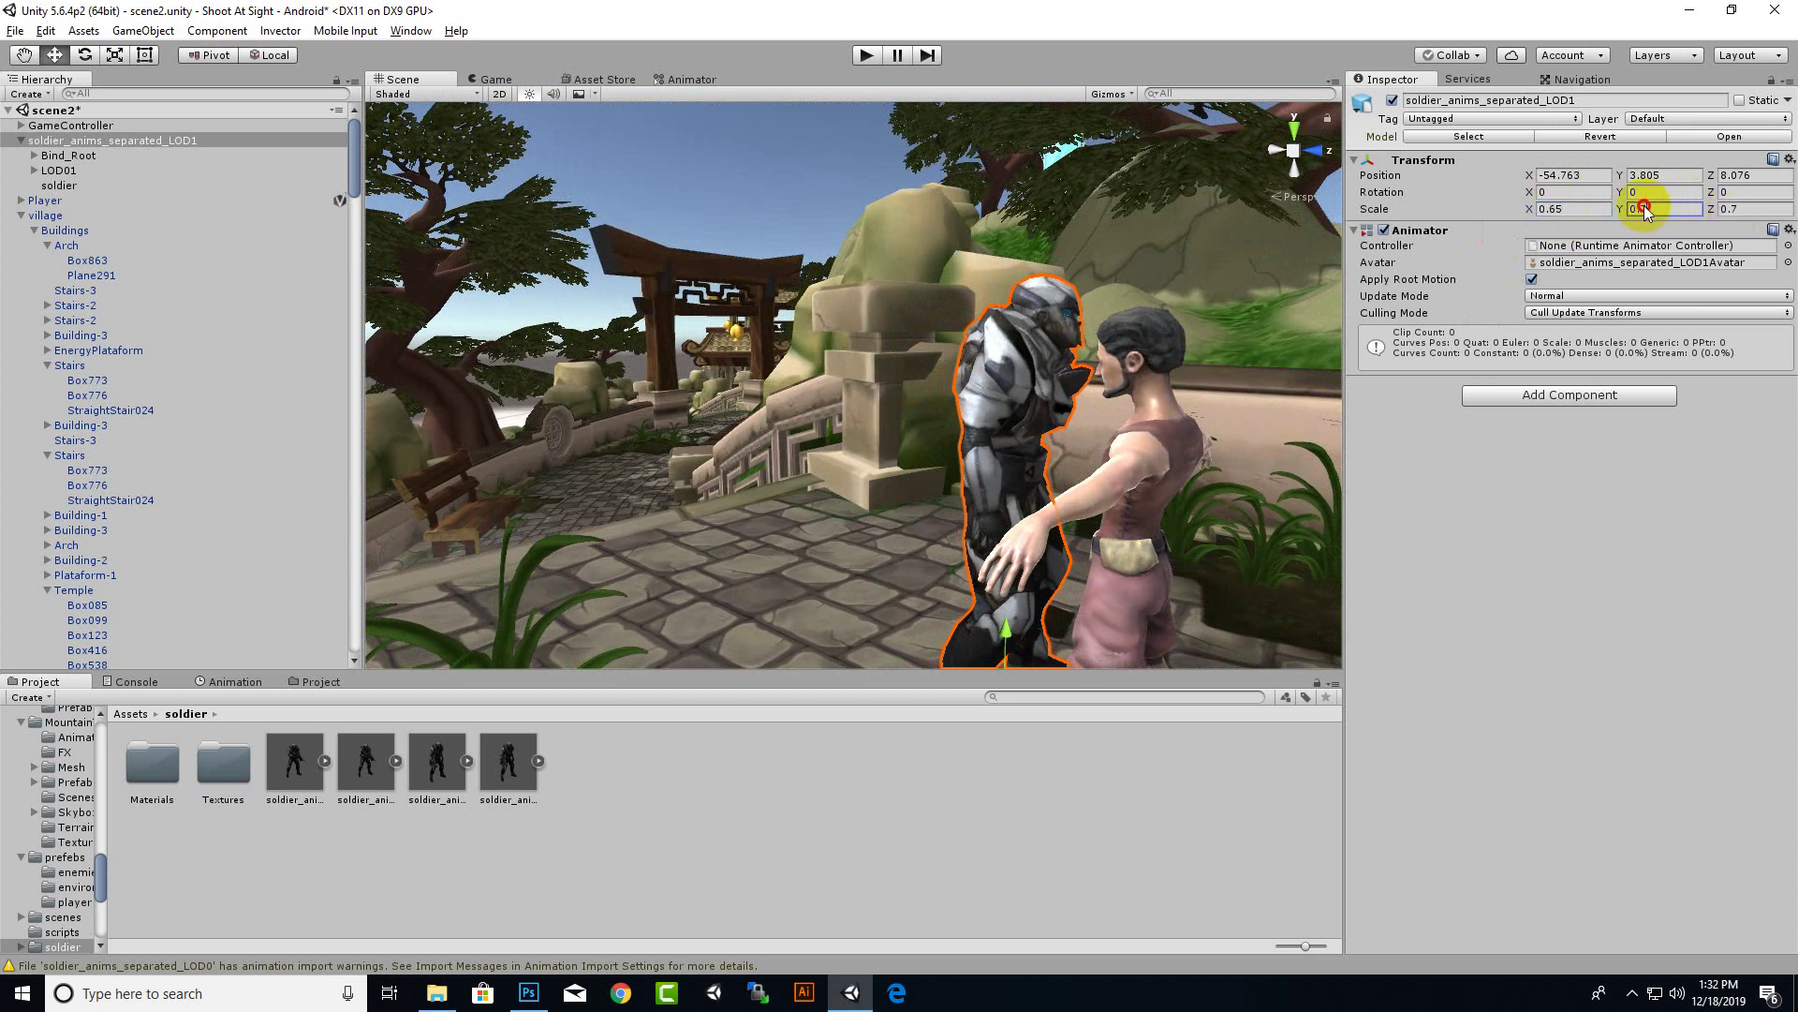
{"action": "type", "text": "0.55"}
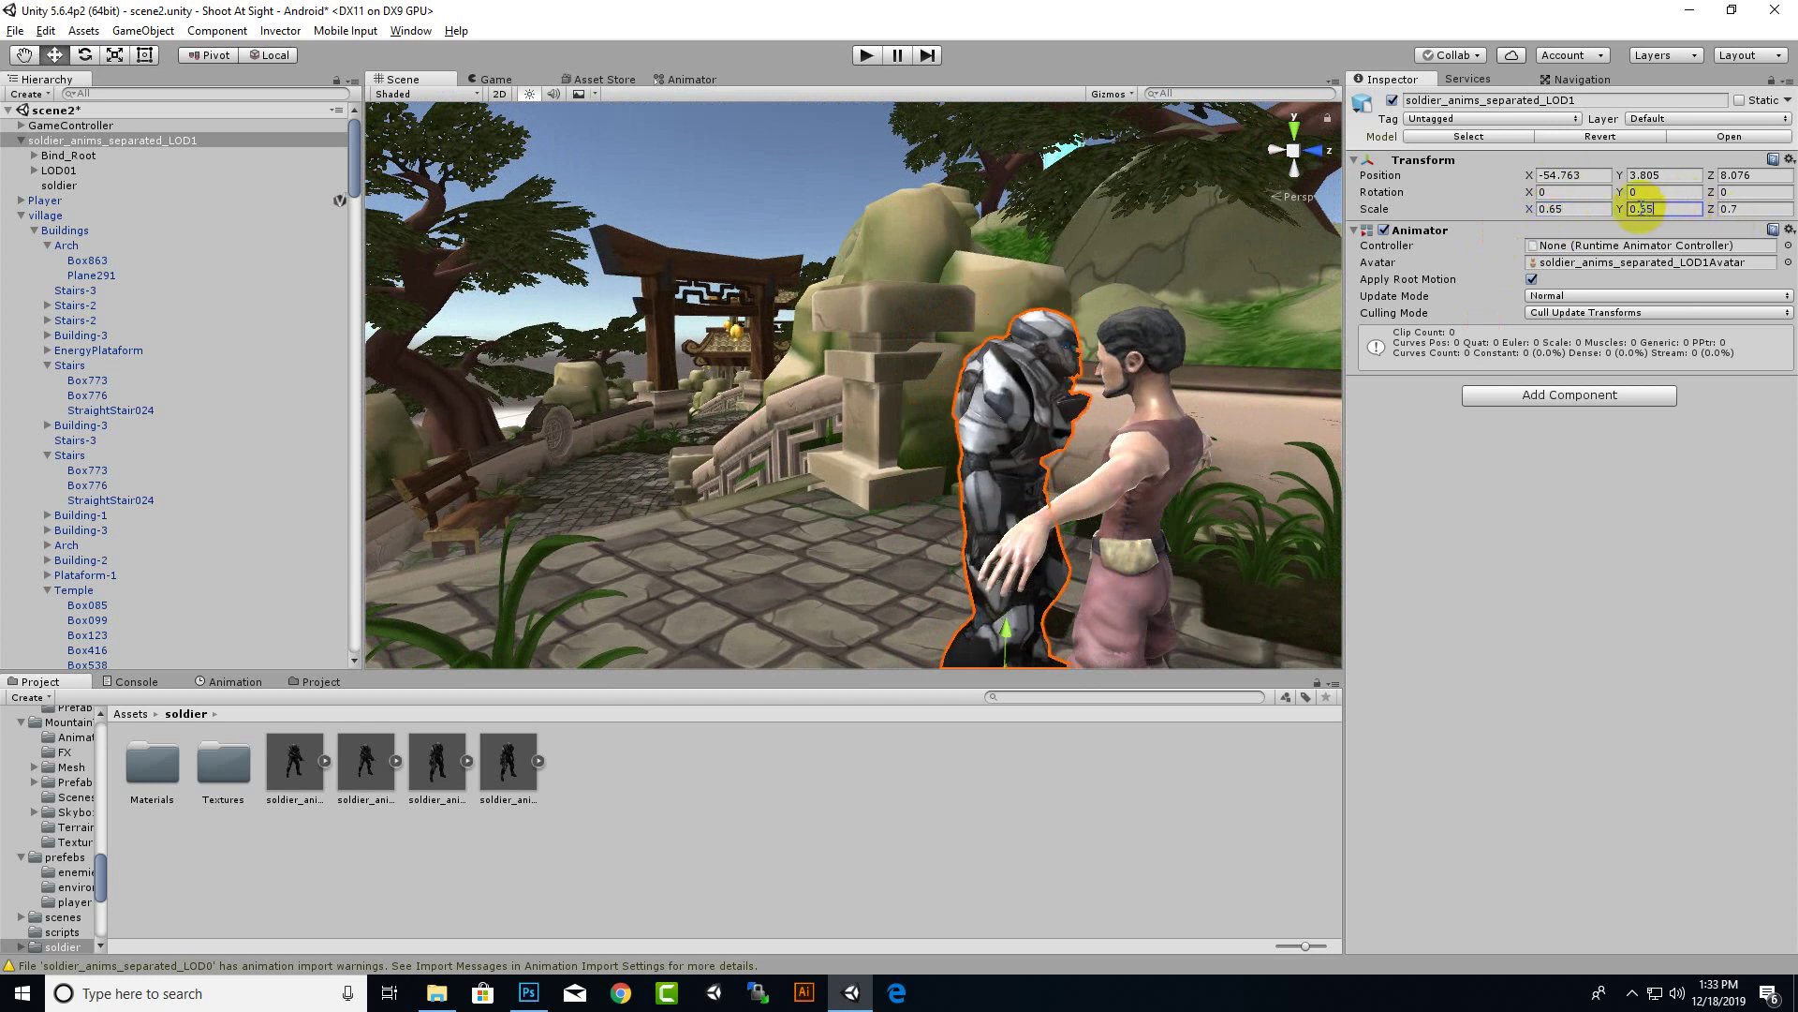
{"action": "left_click", "coordinate": [1738, 209]}
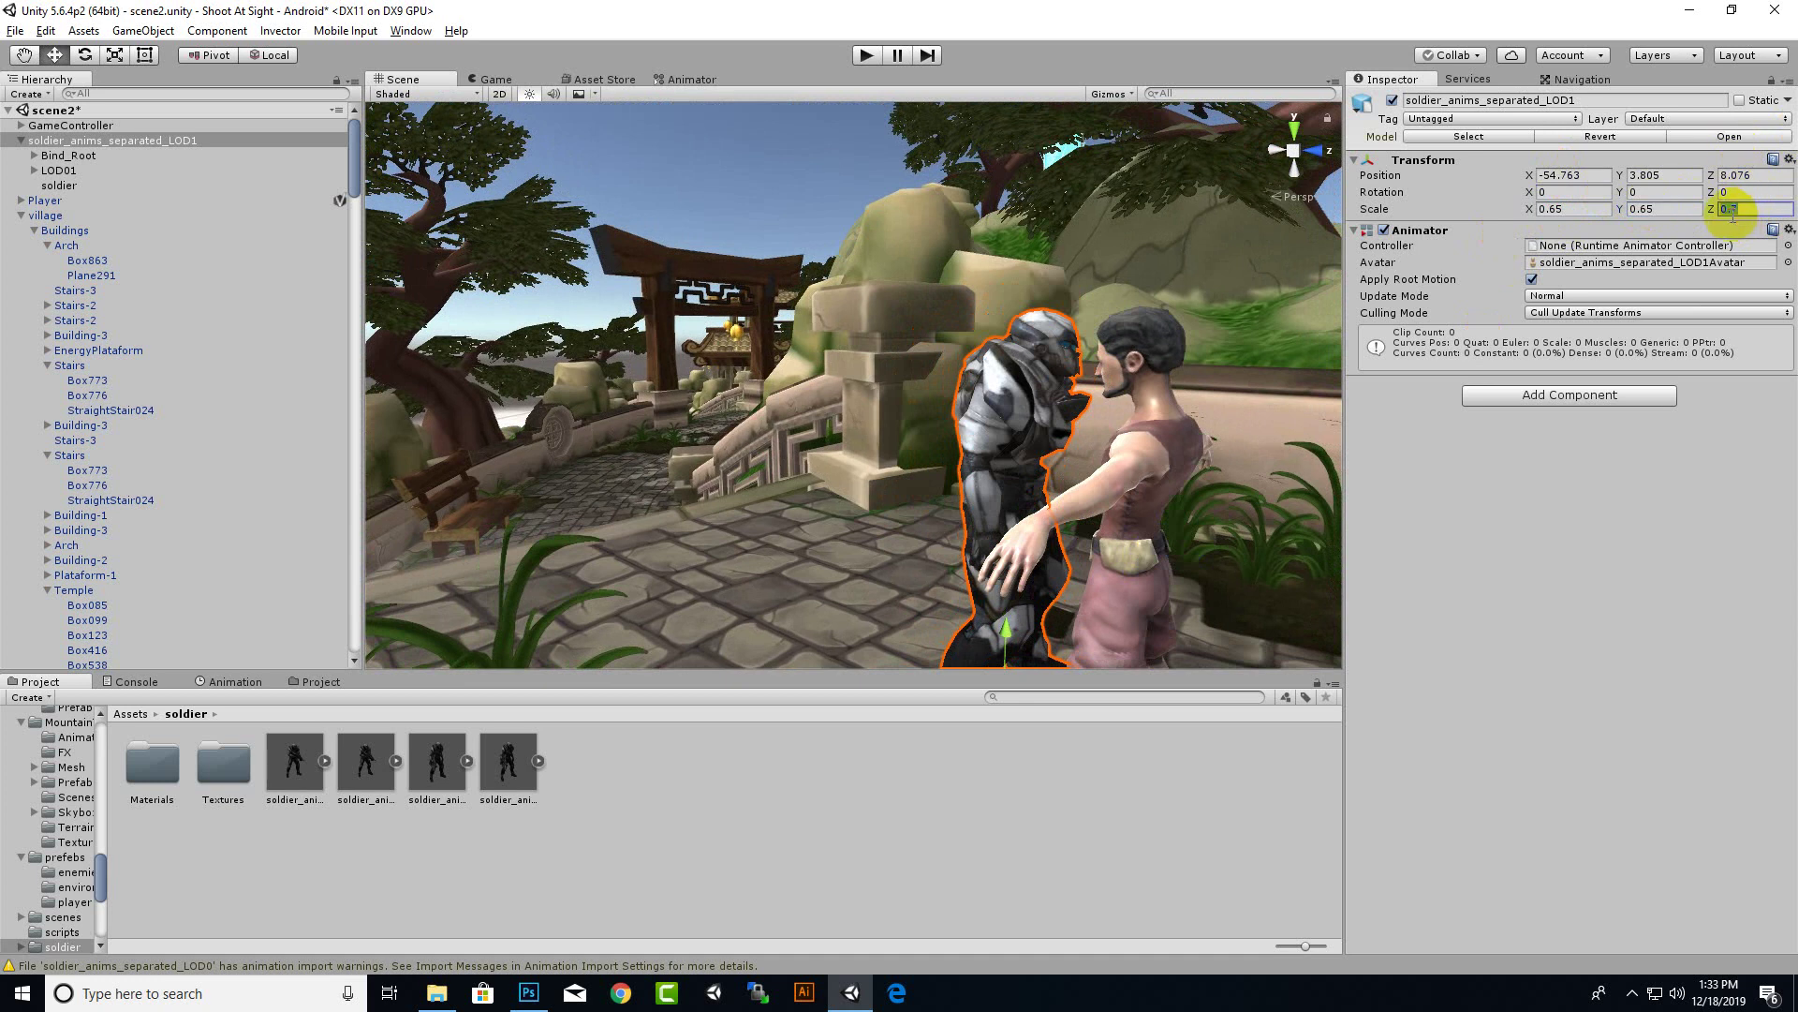
{"action": "left_click", "coordinate": [1738, 212]}
{"action": "type", "text": "65"}
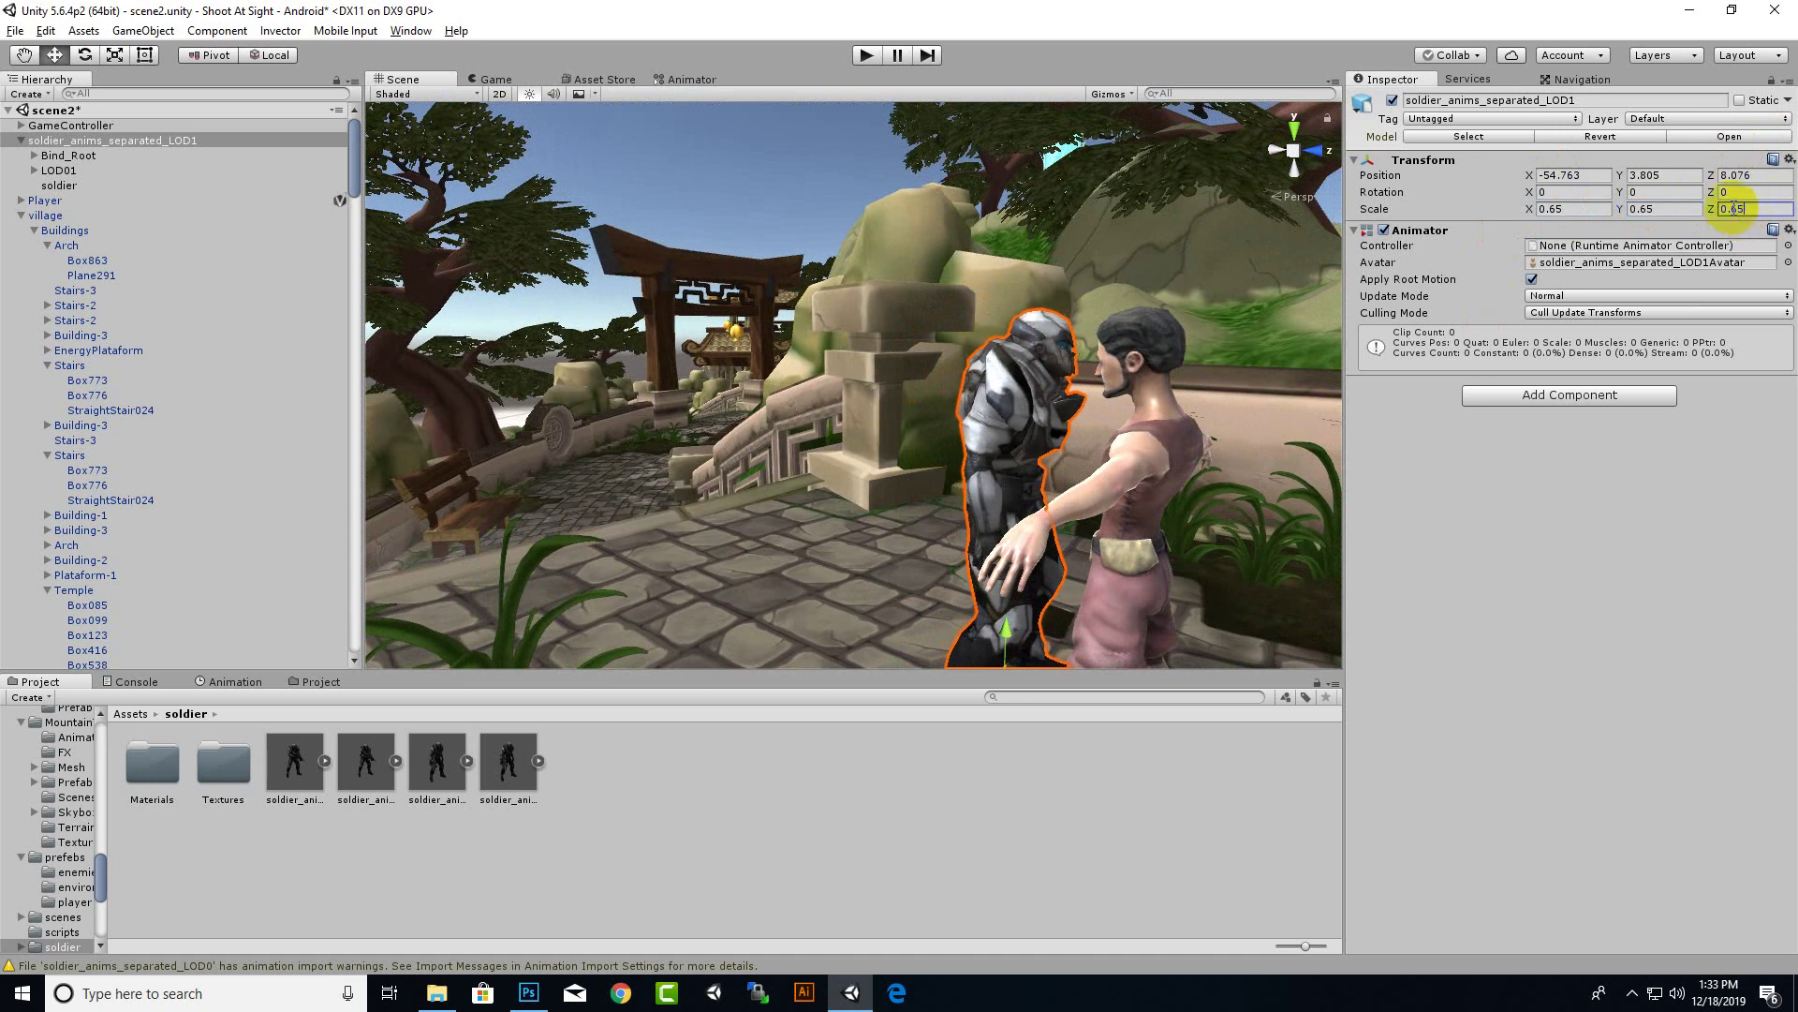
{"action": "mouse_move", "coordinate": [985, 384]}
{"action": "left_mouse_down", "text": "alt"}
{"action": "mouse_move", "coordinate": [1103, 577]}
{"action": "mouse_move", "coordinate": [924, 592]}
{"action": "mouse_move", "coordinate": [514, 313]}
{"action": "left_mouse_up", "text": "alt"}
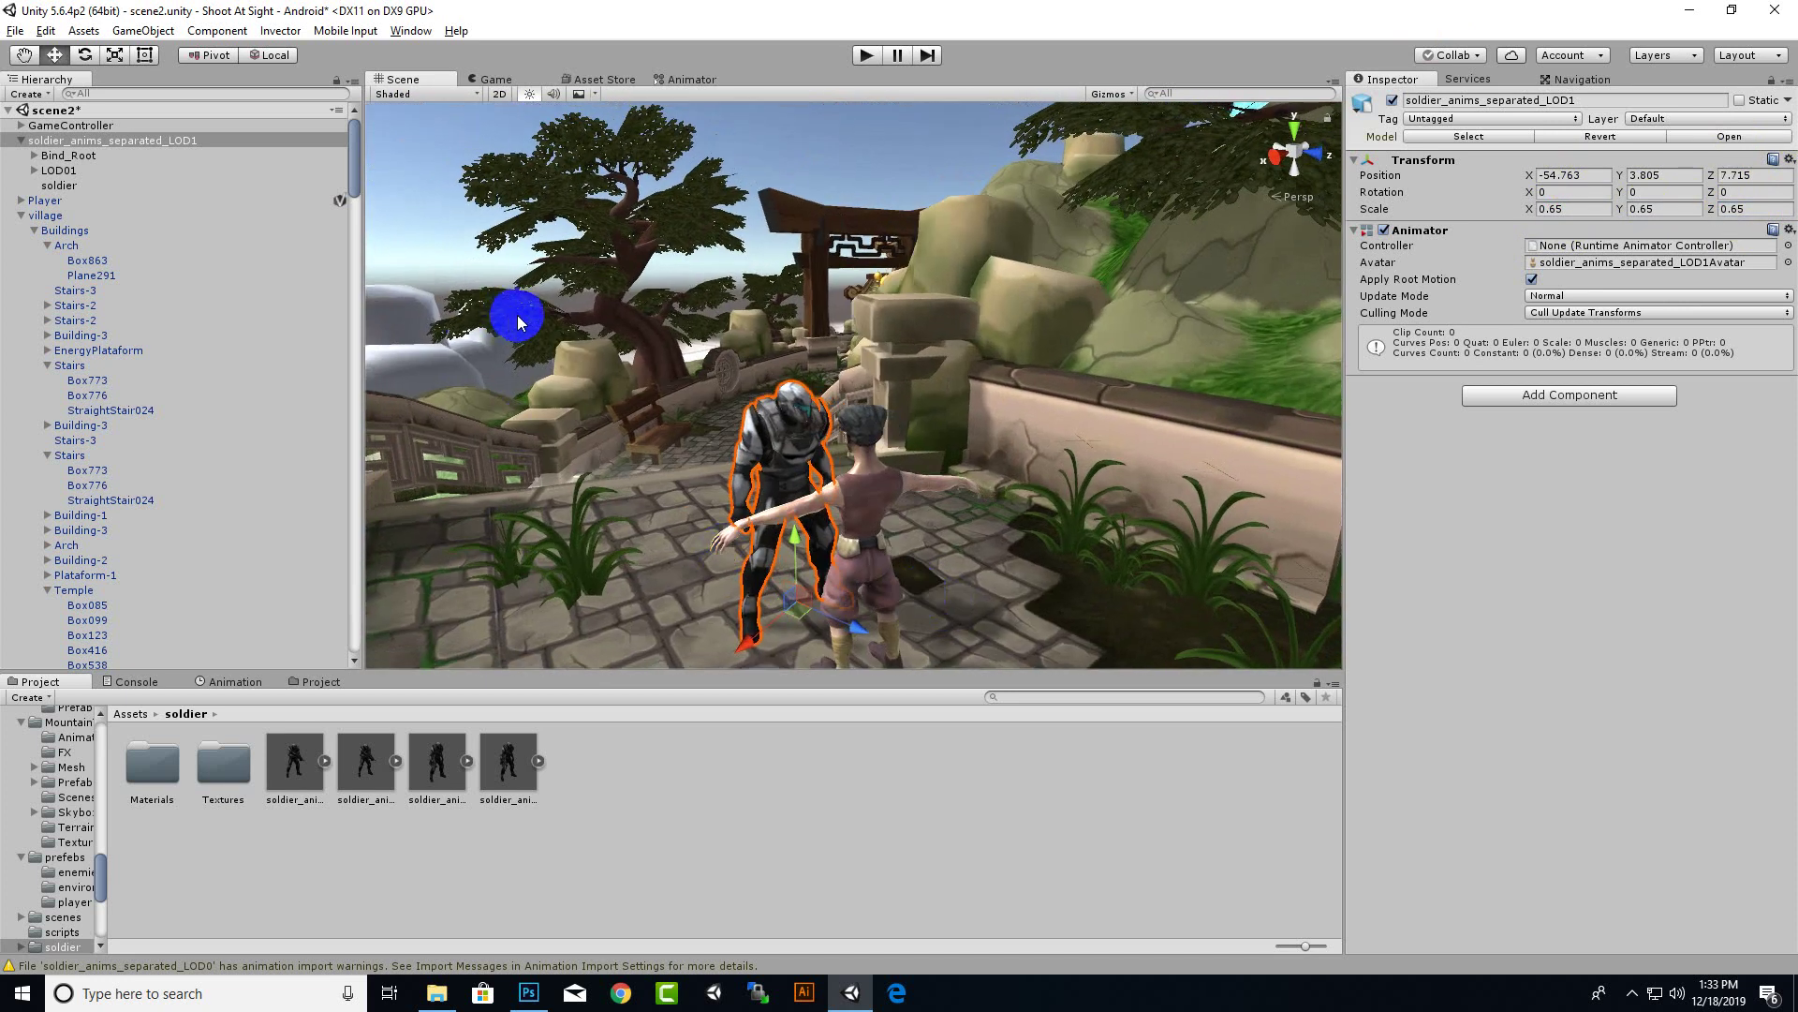
Rename the soldier object to soldierenemy
{"action": "right_click", "coordinate": [159, 138]}
{"action": "left_click", "coordinate": [203, 197]}
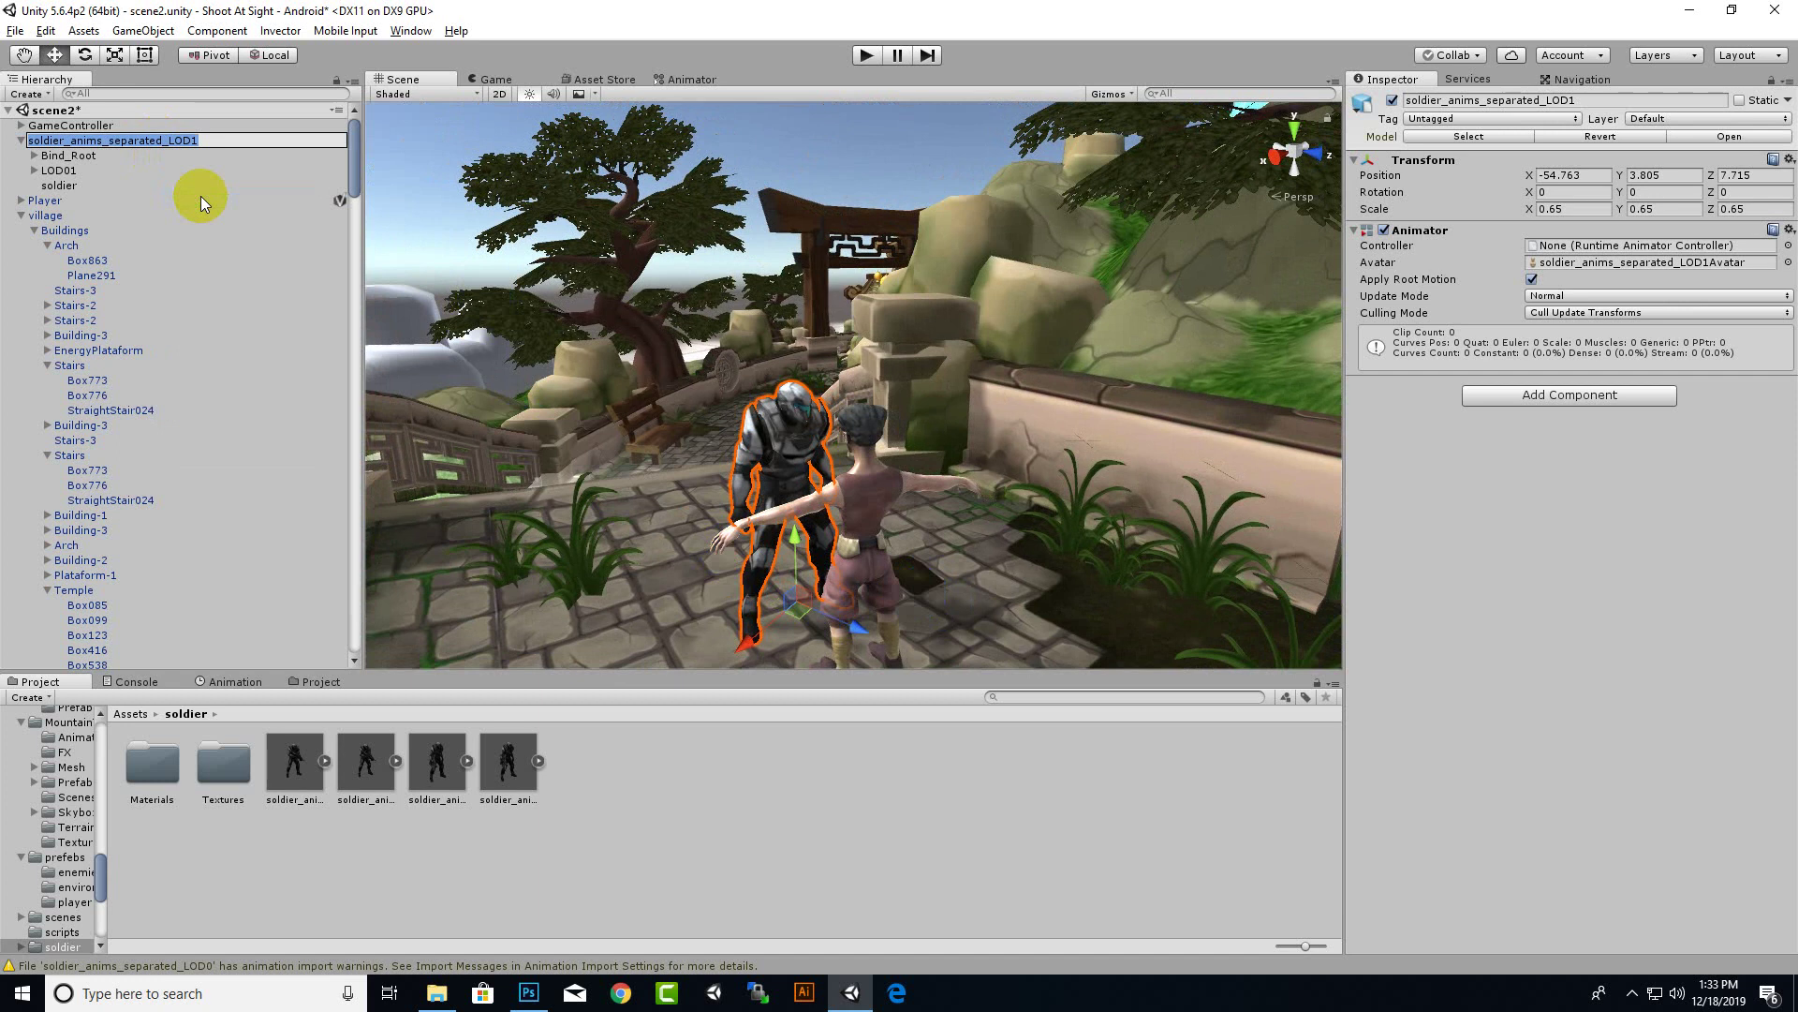
{"action": "type", "text": "soldier"}
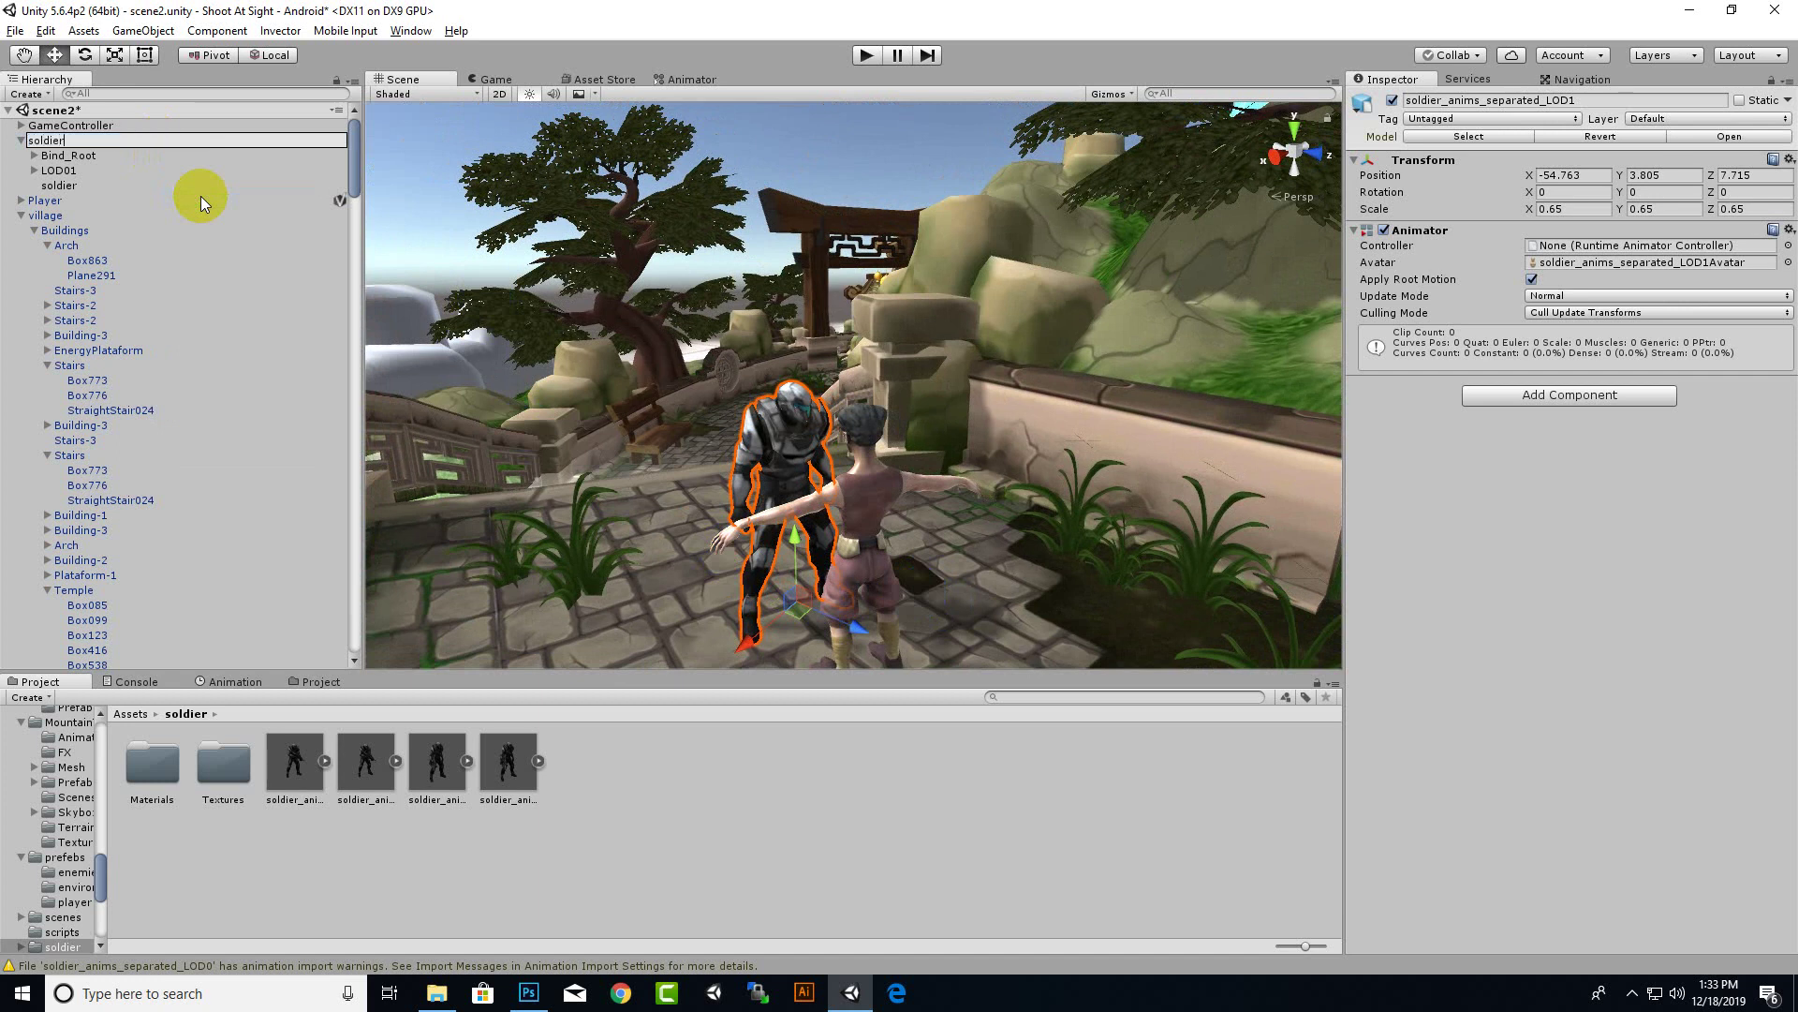
{"action": "type", "text": "enemy"}
{"action": "key", "text": "Return"}
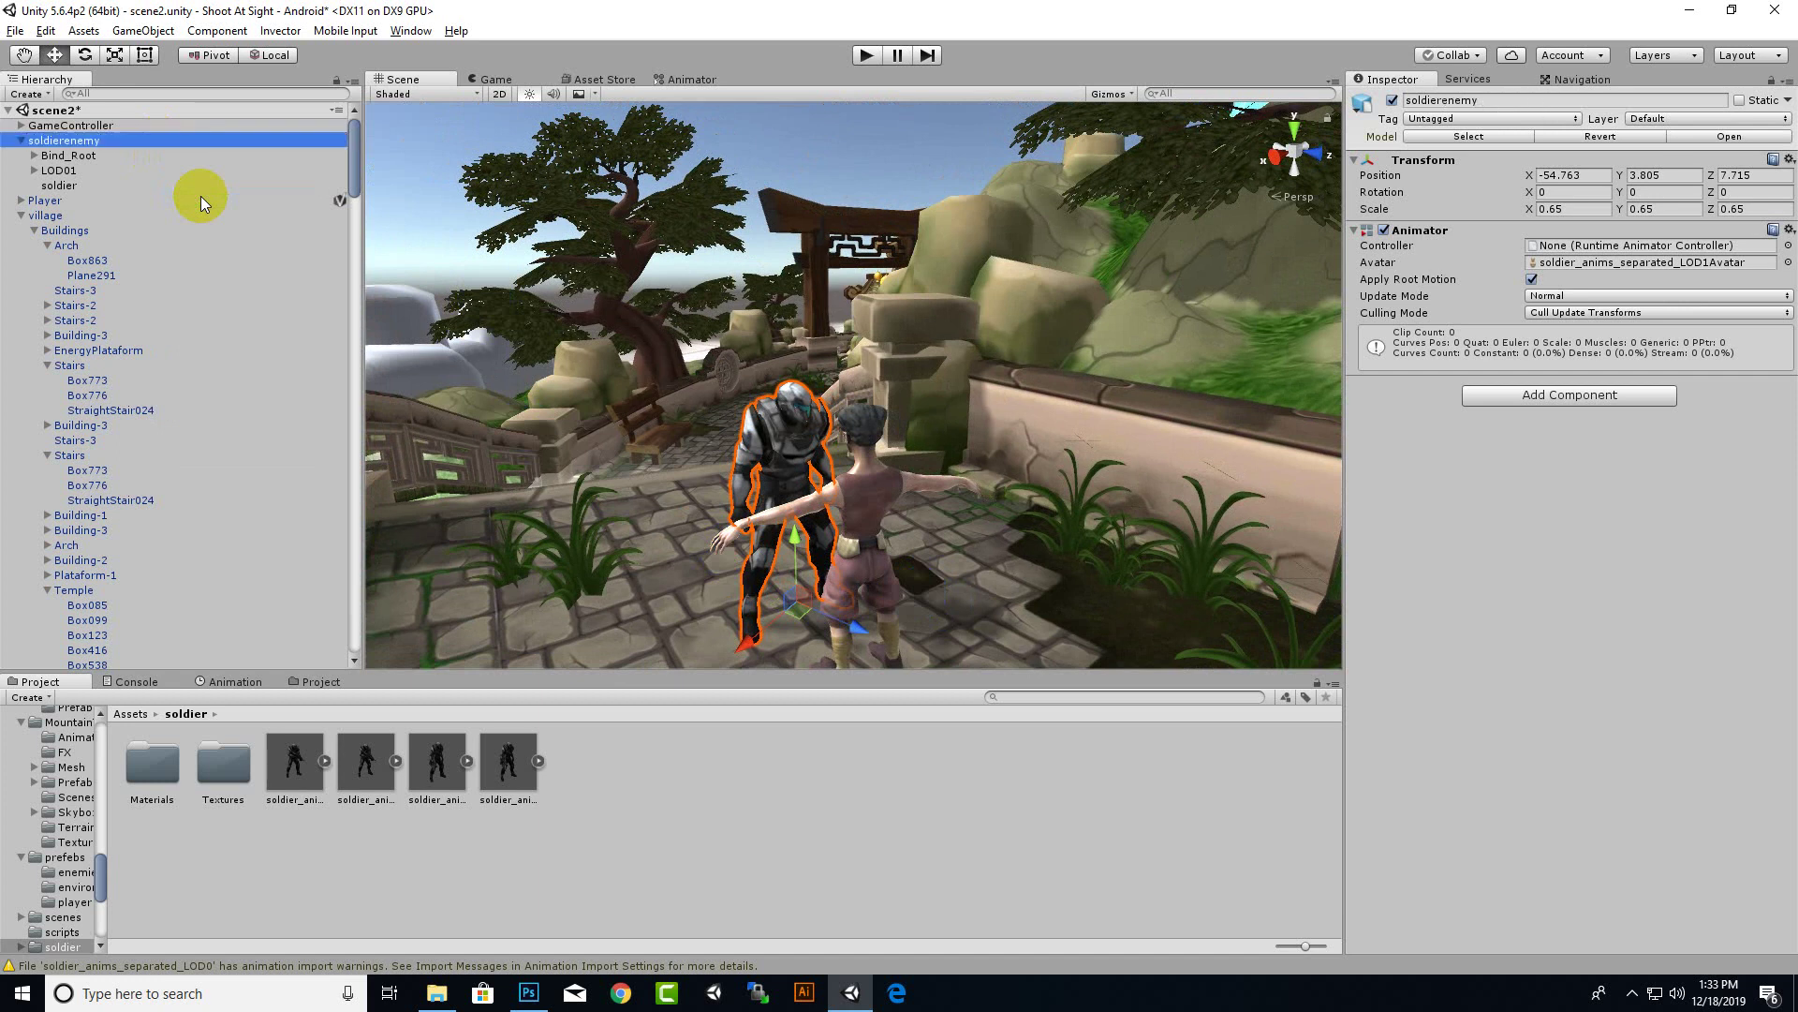
Save soldierenemy as a prefab in the soldier folder and delete it from the scene
{"action": "left_click", "coordinate": [566, 773]}
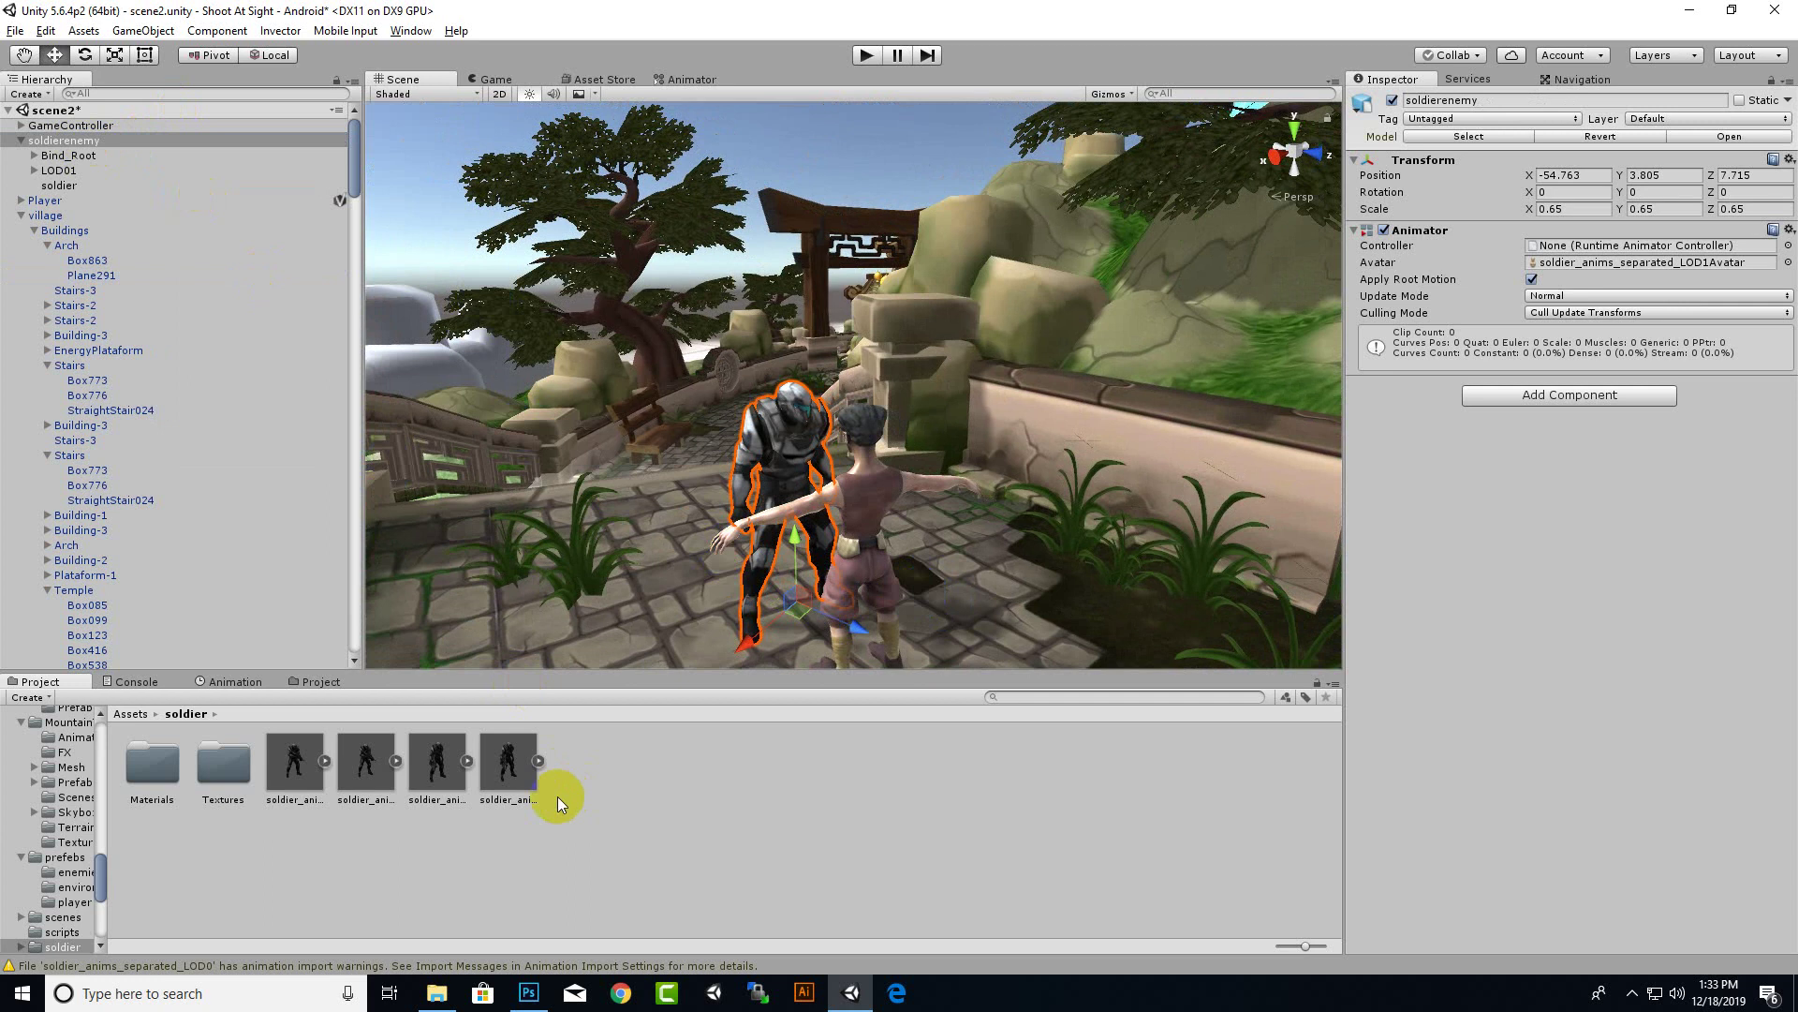
{"action": "left_click_drag", "start_coordinate": [64, 140], "coordinate": [558, 796]}
{"action": "left_click", "coordinate": [95, 145]}
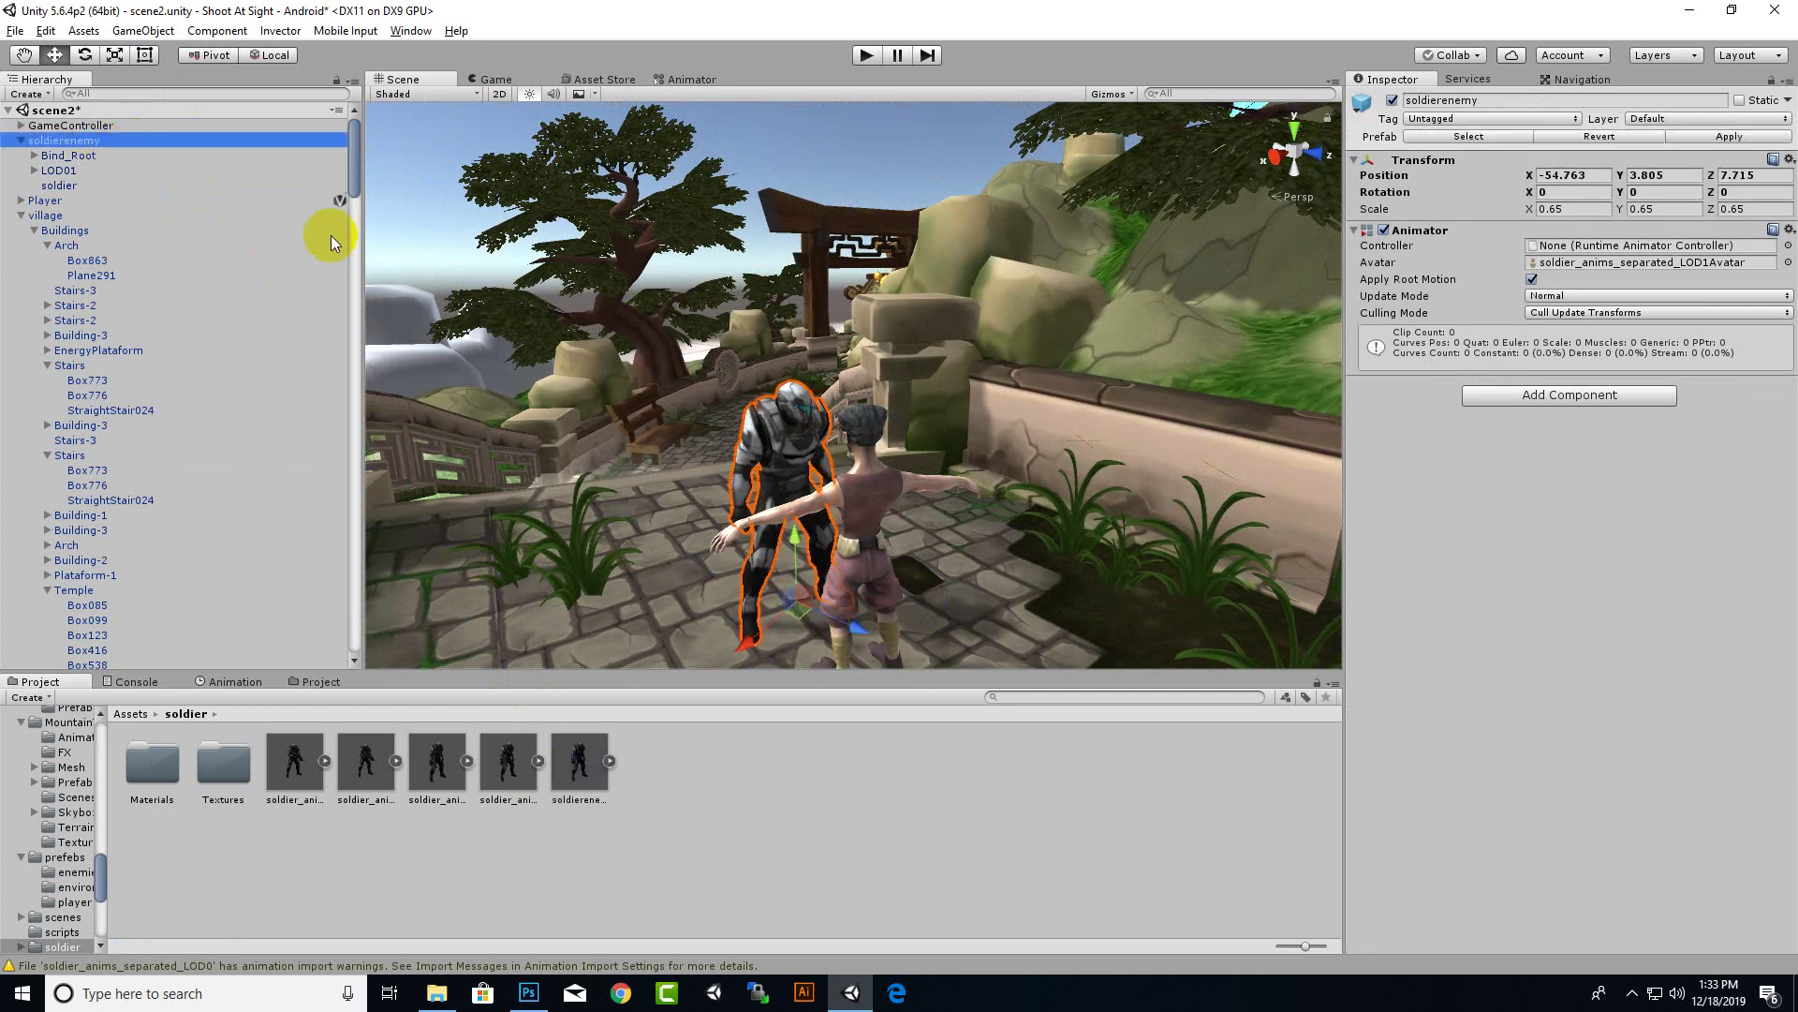
{"action": "key", "text": "Delete"}
{"action": "left_click", "coordinate": [21, 155]}
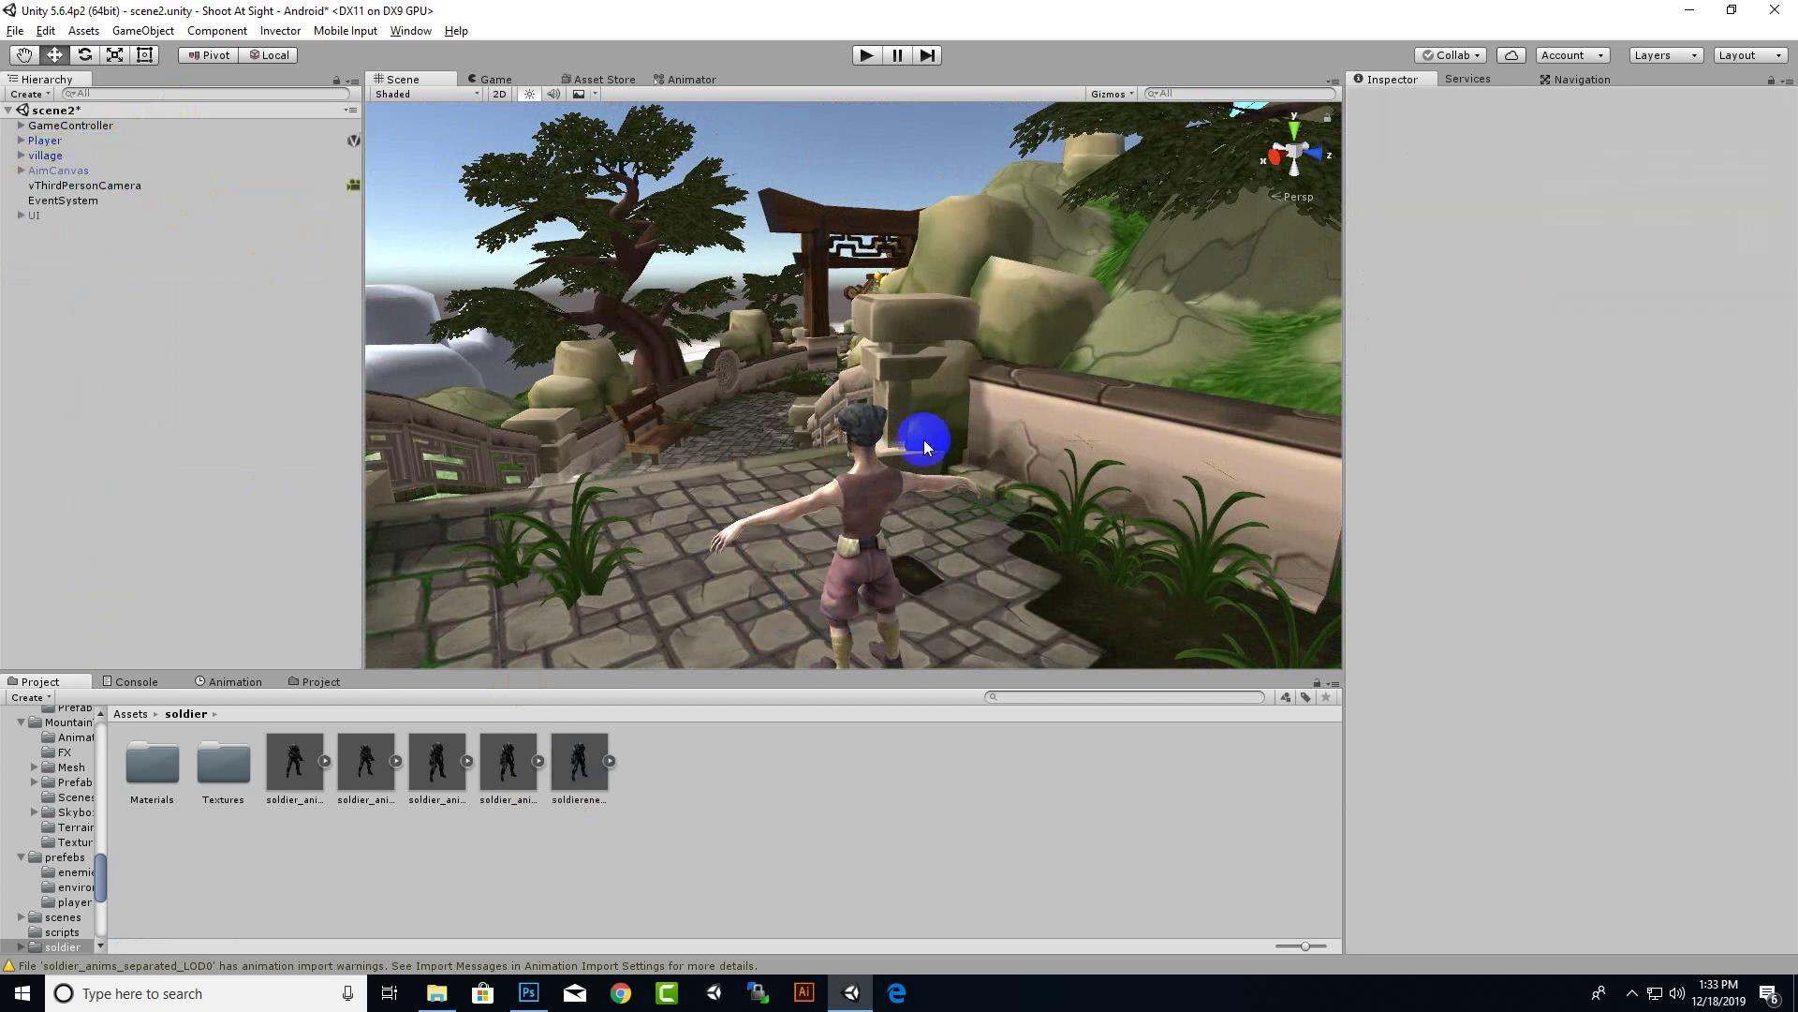
{"action": "right_click_drag", "start_coordinate": [924, 440], "coordinate": [800, 532]}
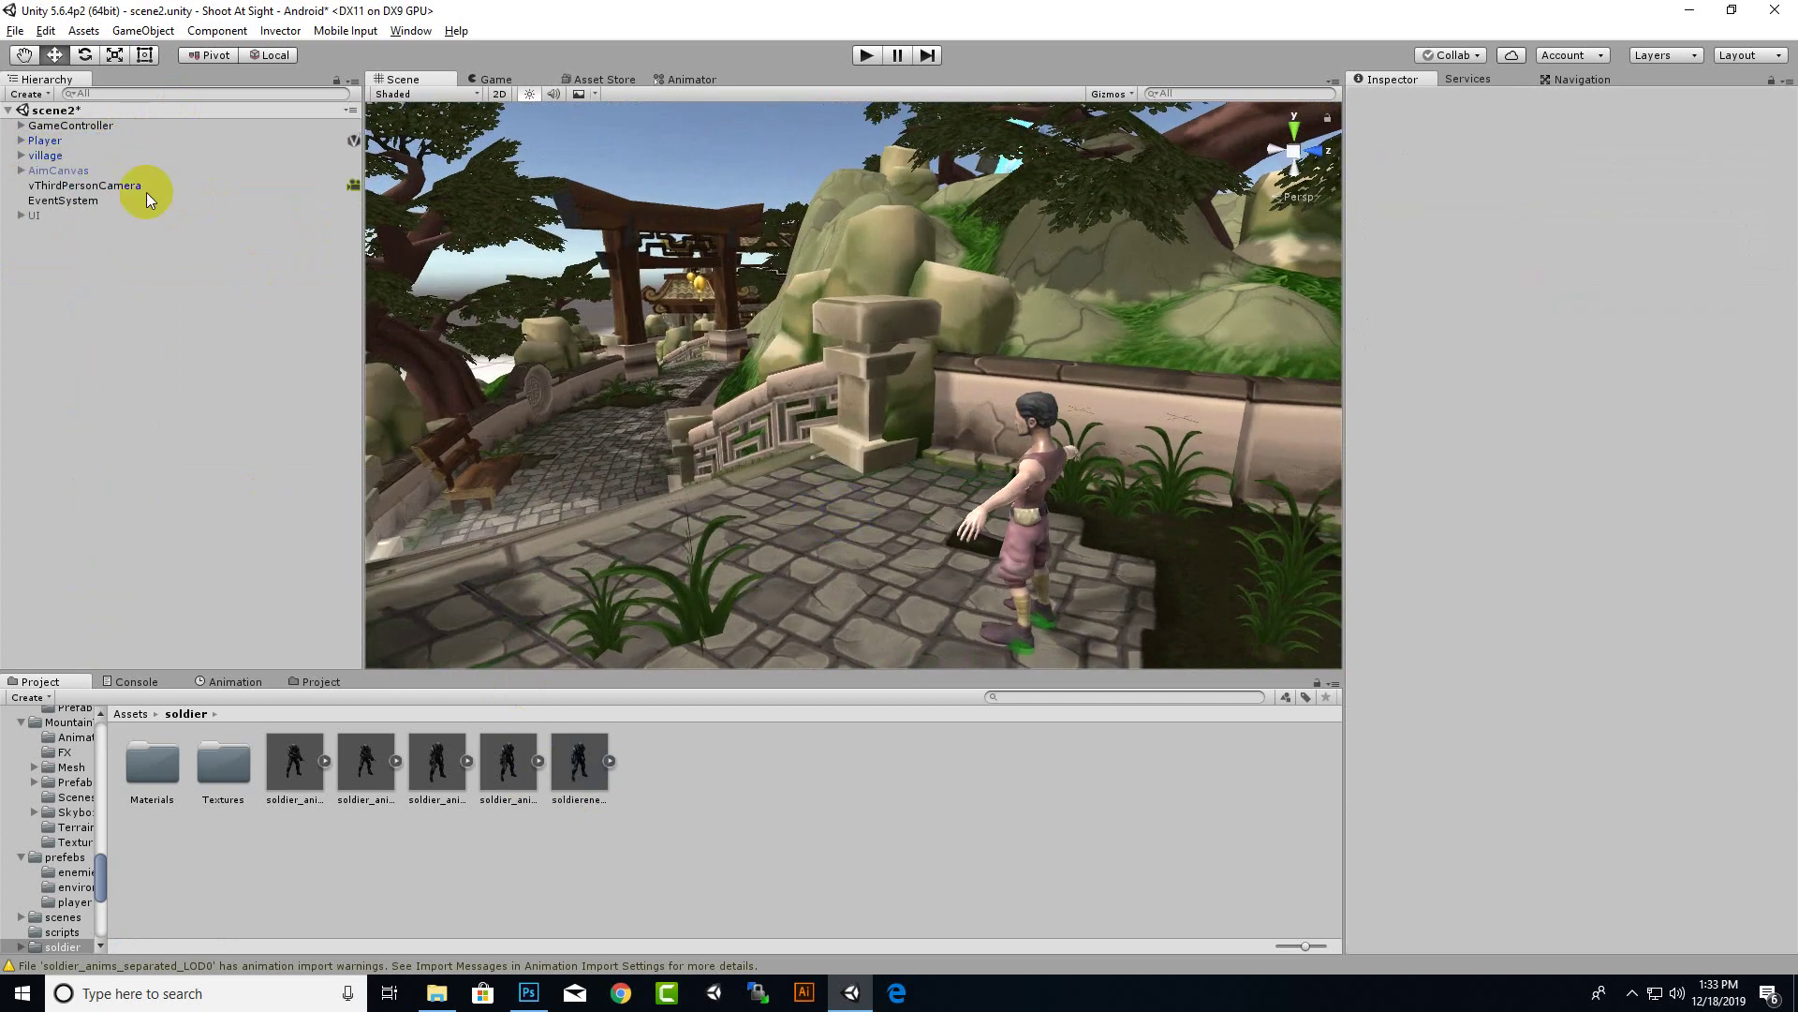
Open the Invector AI creator and assign soldierenemy as the character model
{"action": "left_click", "coordinate": [274, 31]}
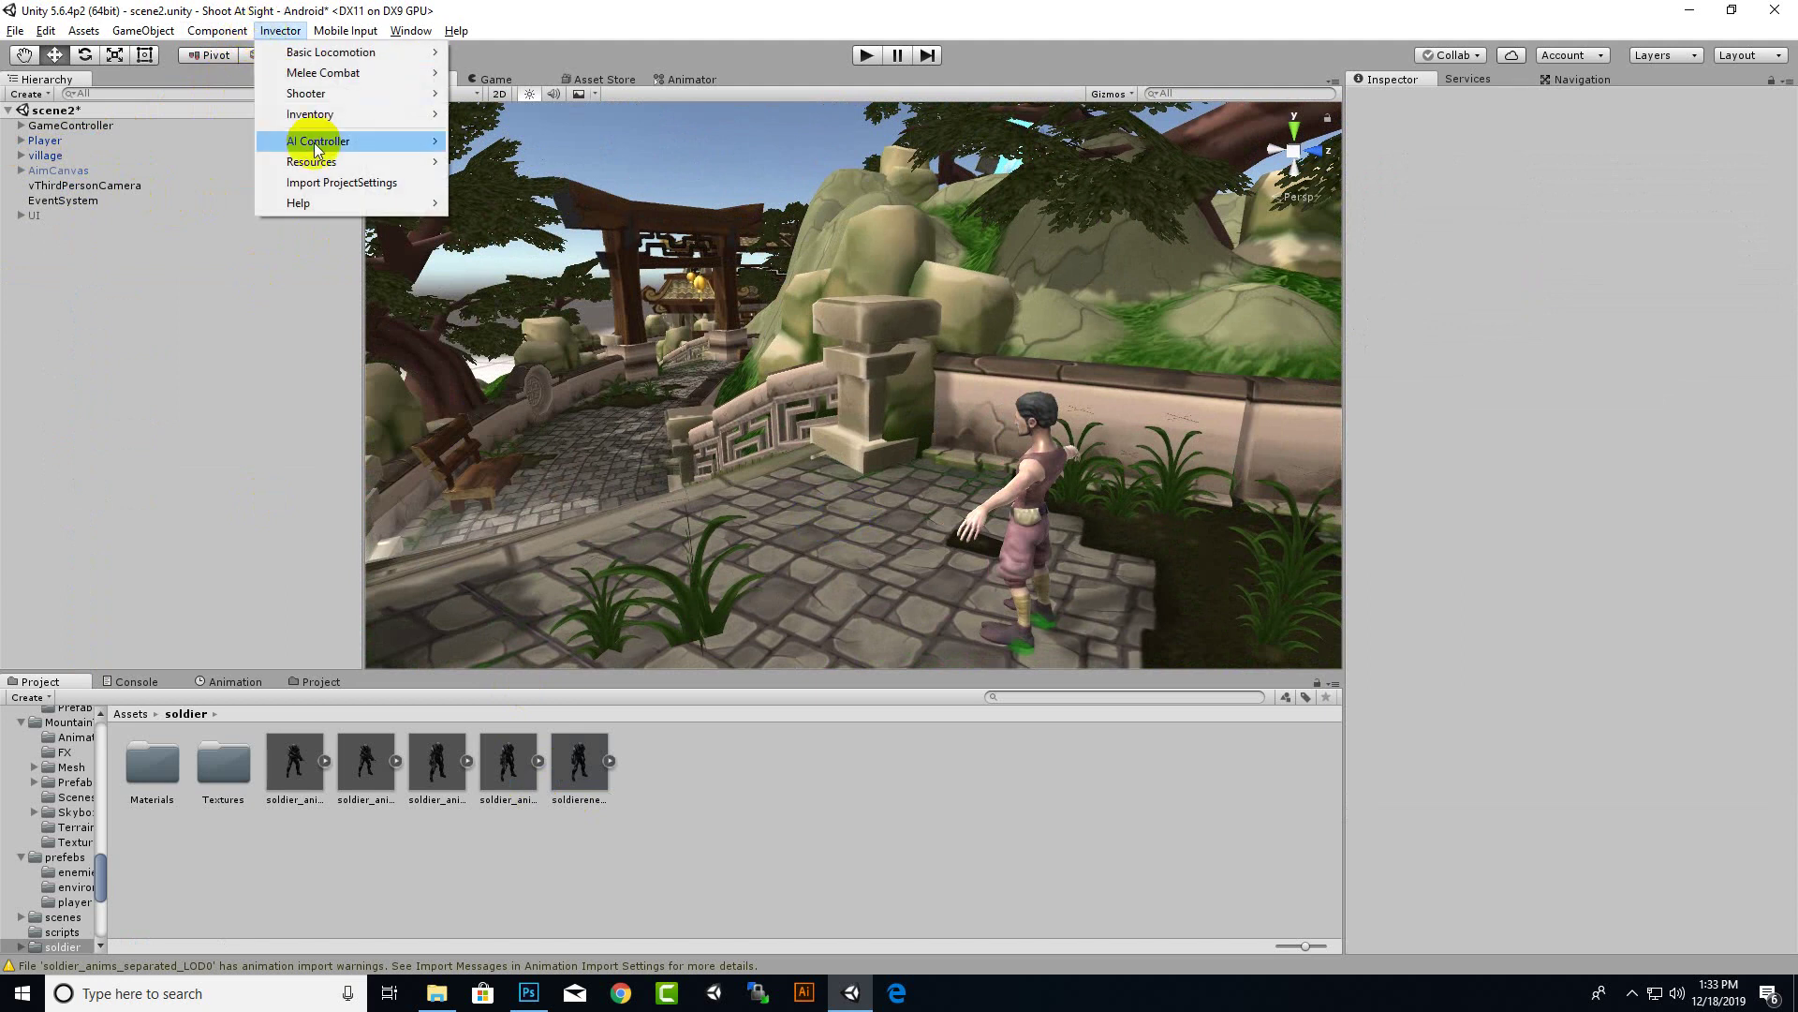
{"action": "mouse_move", "coordinate": [327, 147]}
{"action": "left_click", "coordinate": [529, 140]}
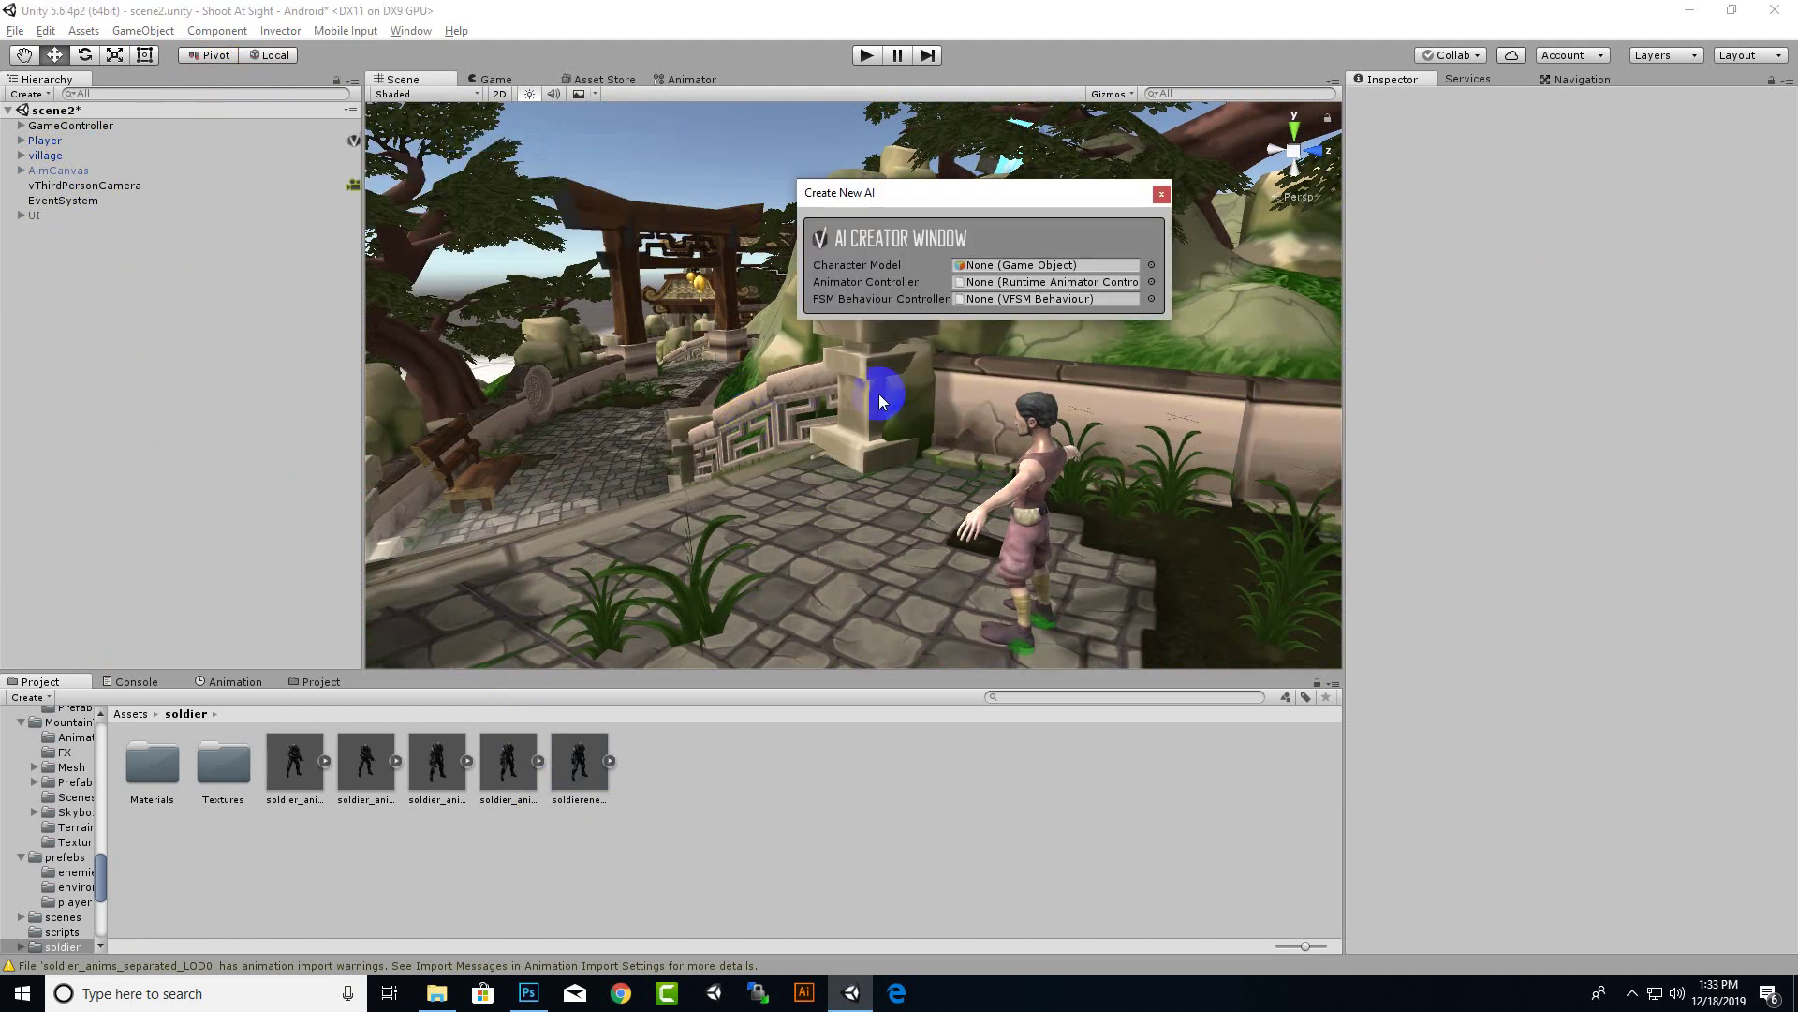
{"action": "left_click_drag", "start_coordinate": [579, 763], "coordinate": [1021, 266]}
Use the Invector@AI_Shooter animator and FSM_Shooter behaviour, then create the AI
{"action": "left_click", "coordinate": [1152, 282]}
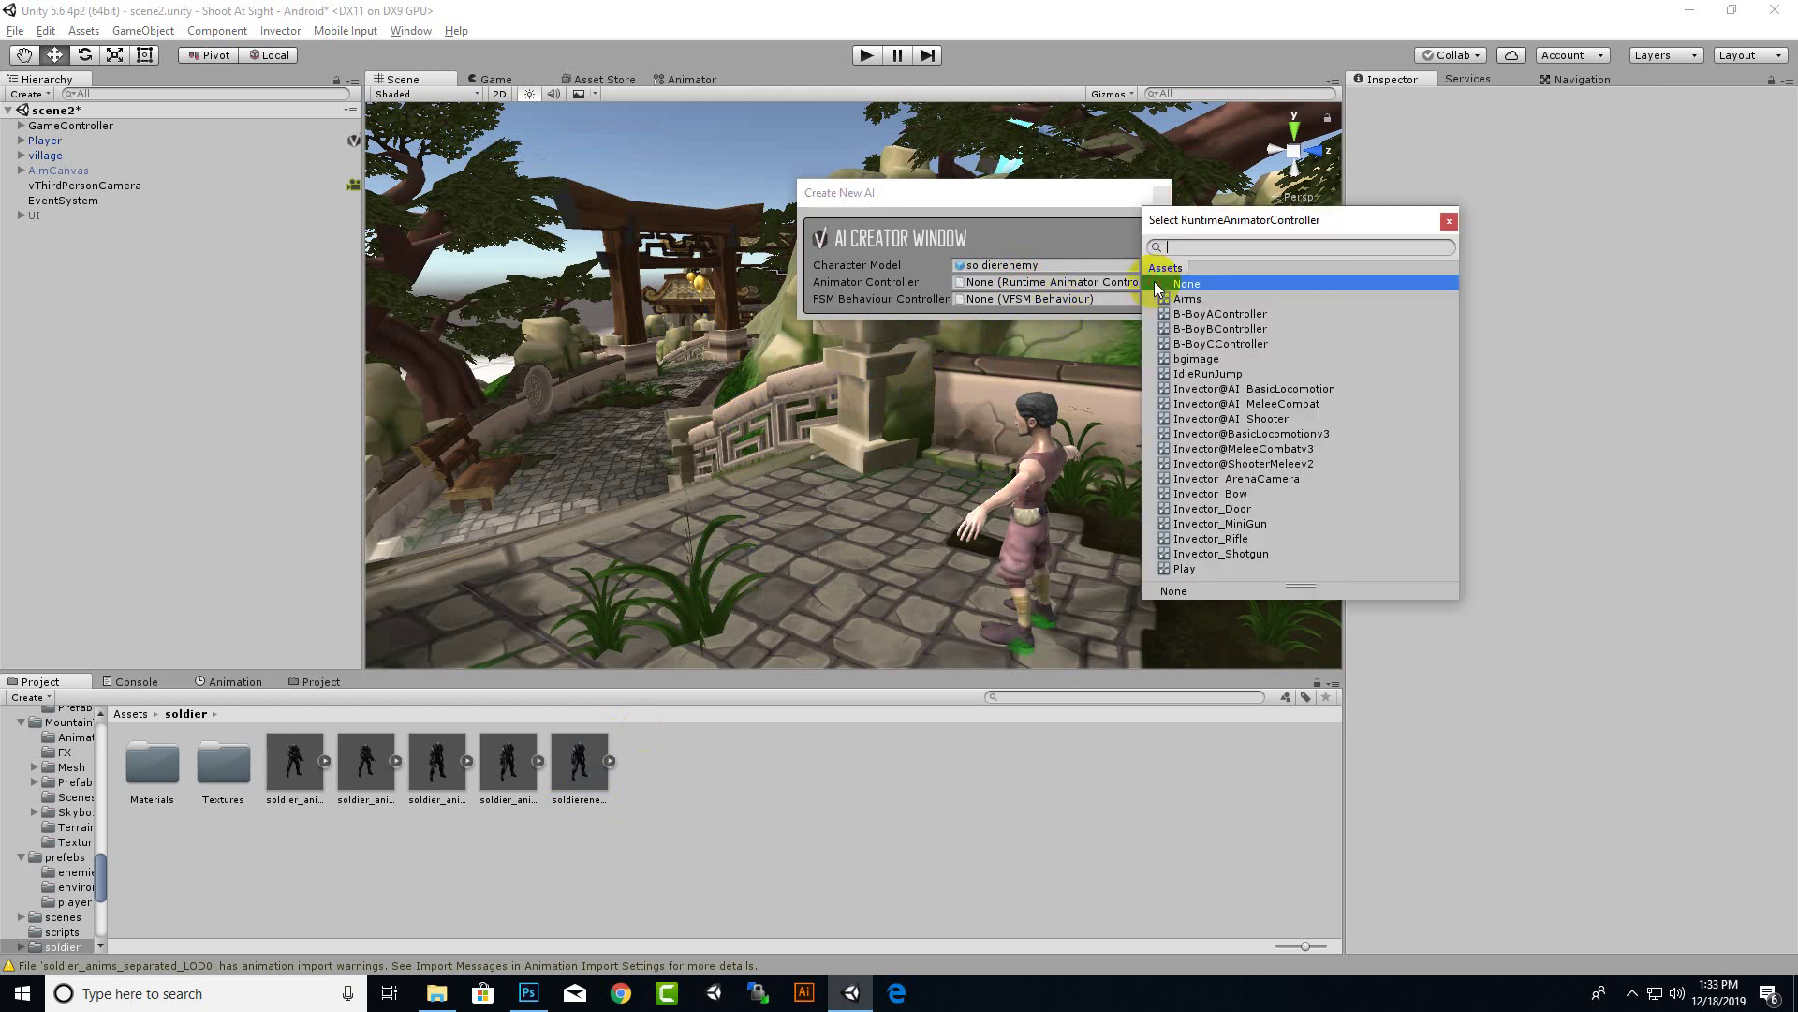
{"action": "left_click", "coordinate": [1253, 422]}
{"action": "double_click", "coordinate": [1255, 420]}
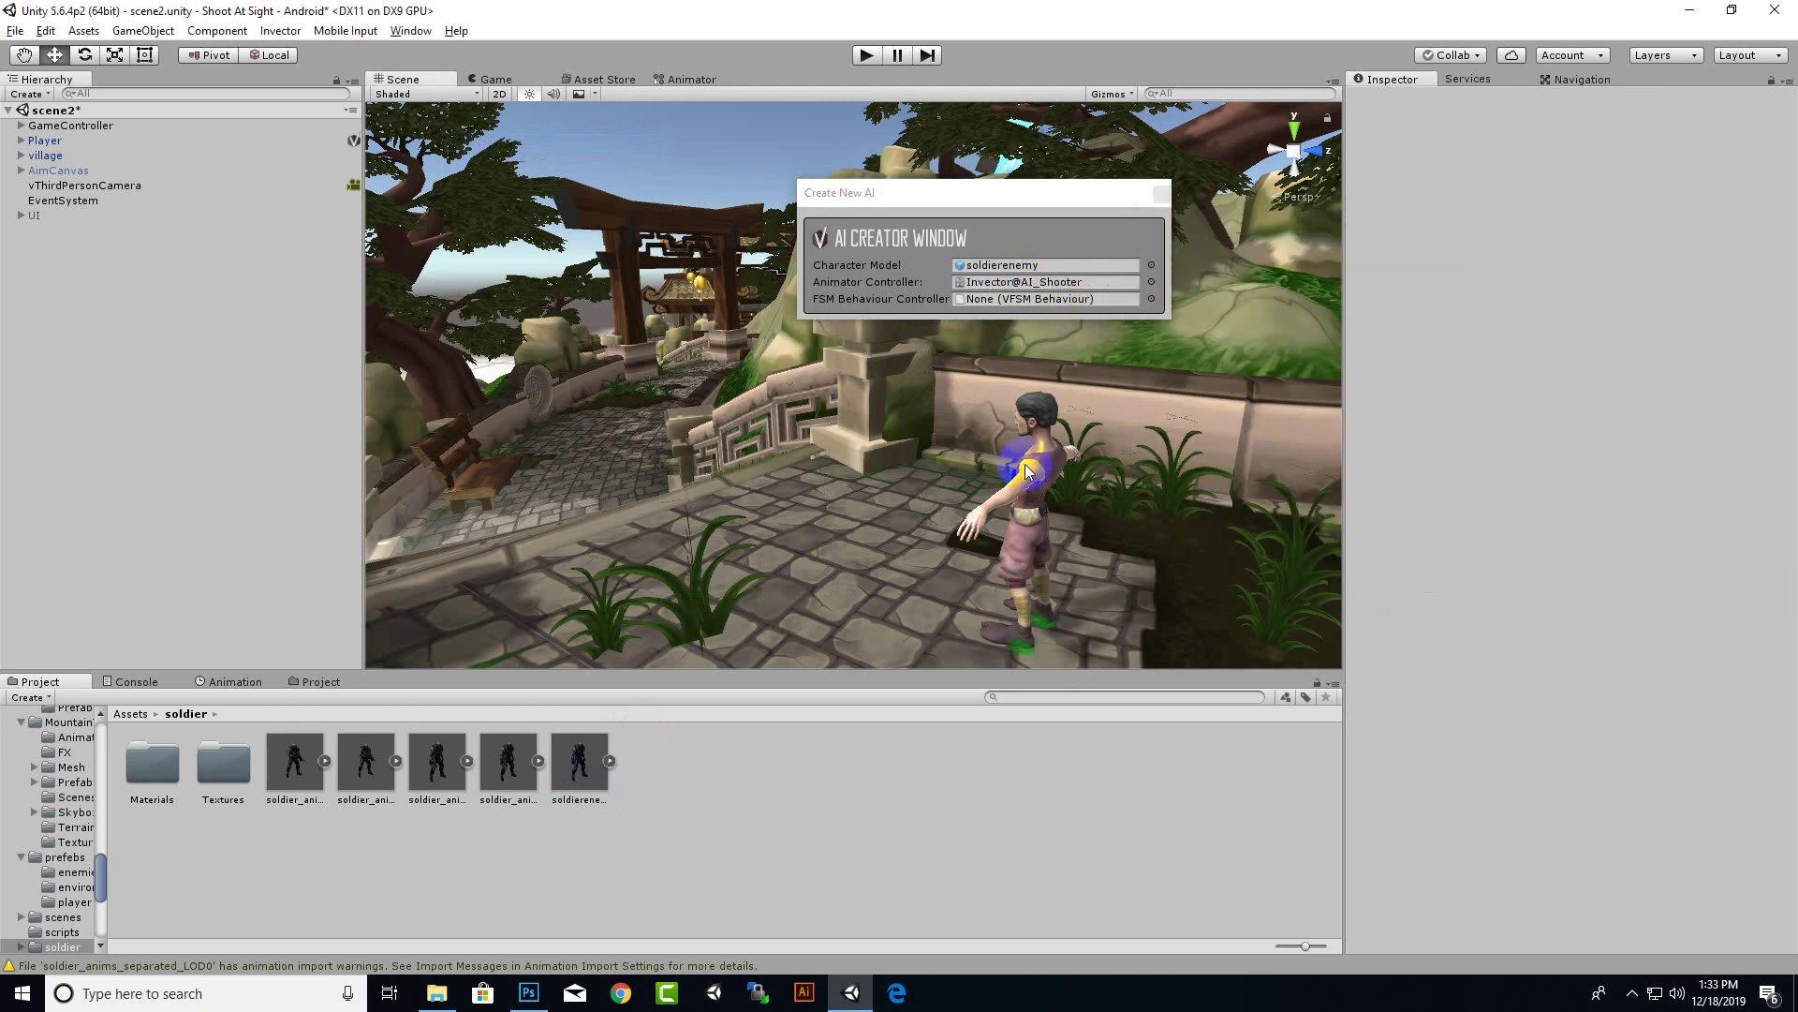
{"action": "left_click", "coordinate": [1151, 299]}
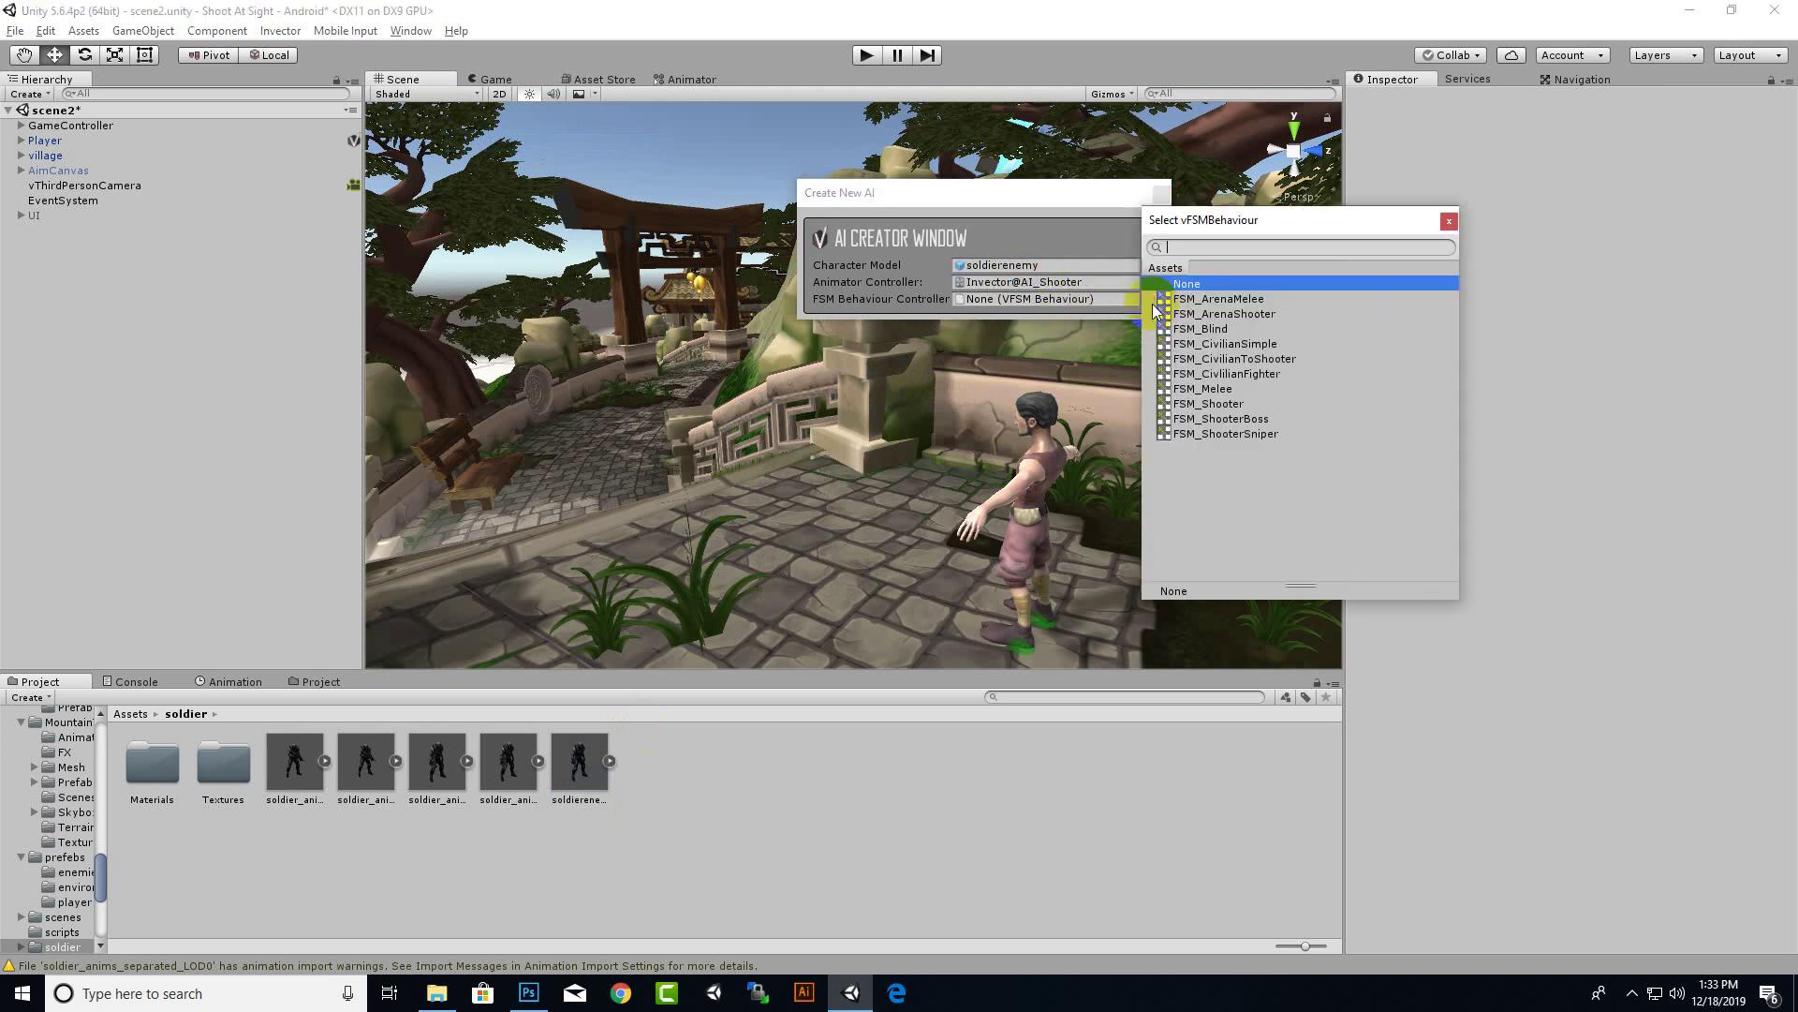
{"action": "left_click", "coordinate": [1218, 404]}
{"action": "double_click", "coordinate": [1220, 409]}
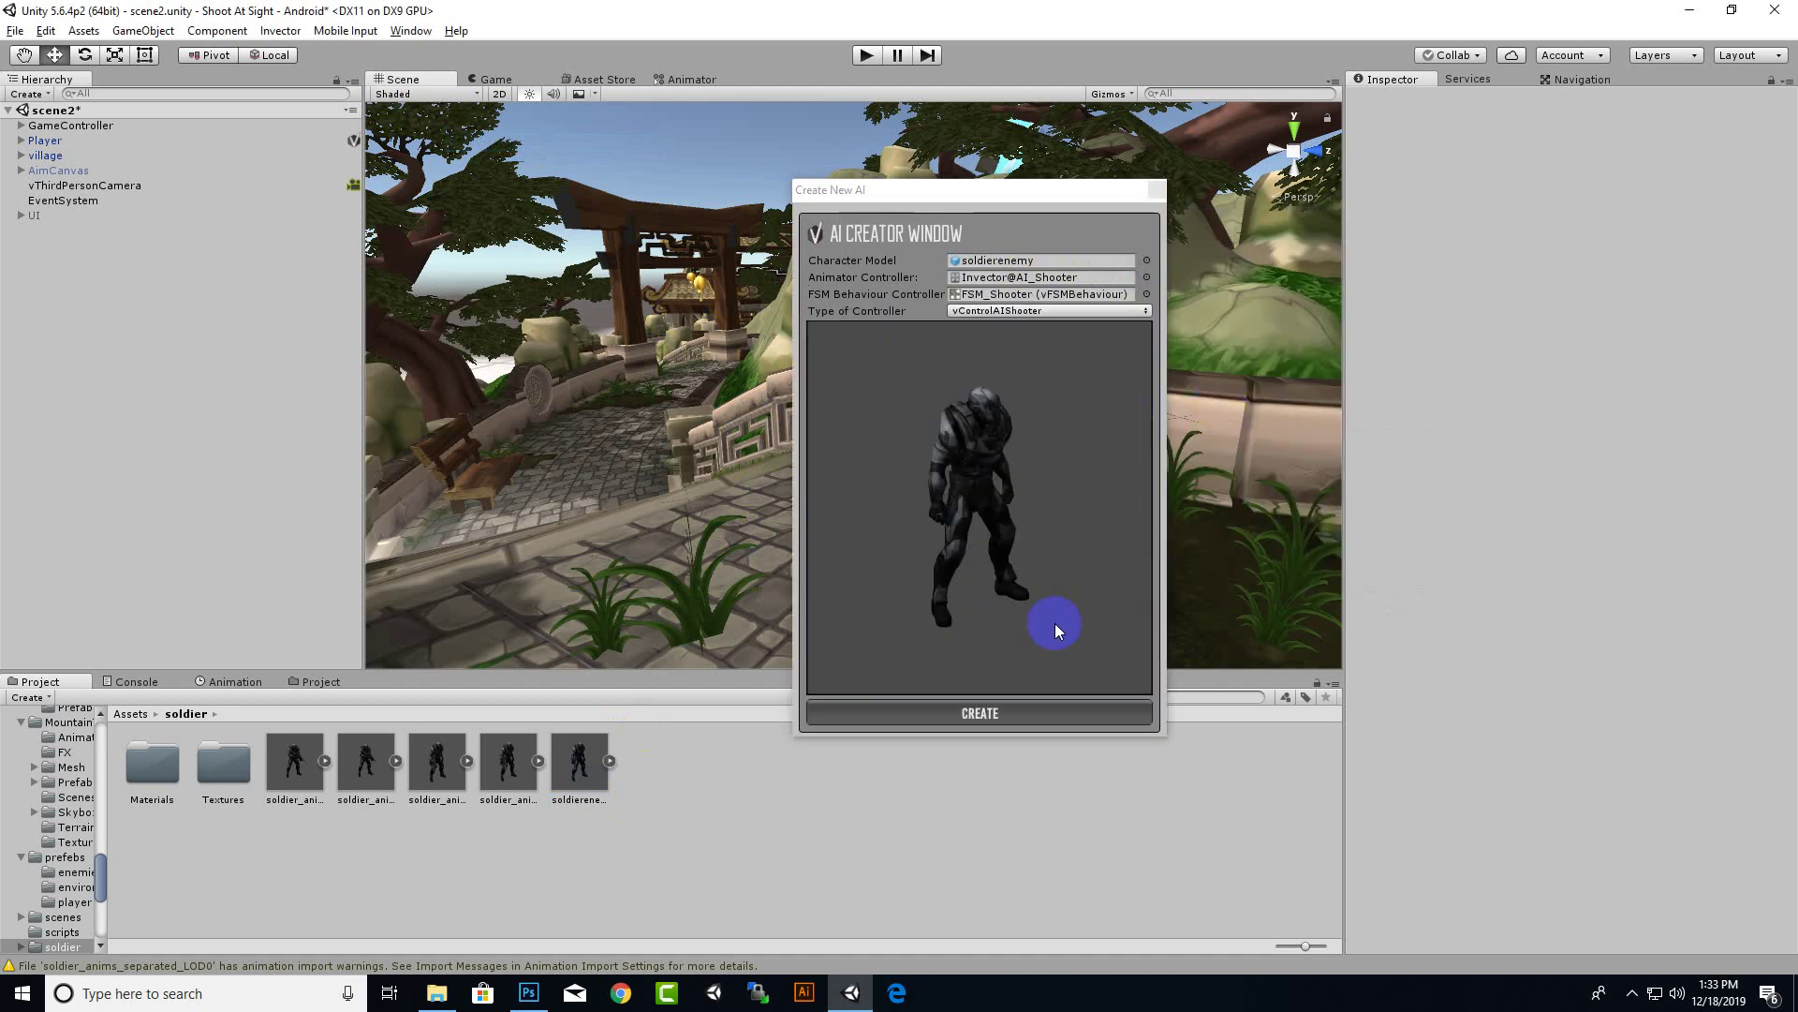
{"action": "left_click", "coordinate": [1009, 711]}
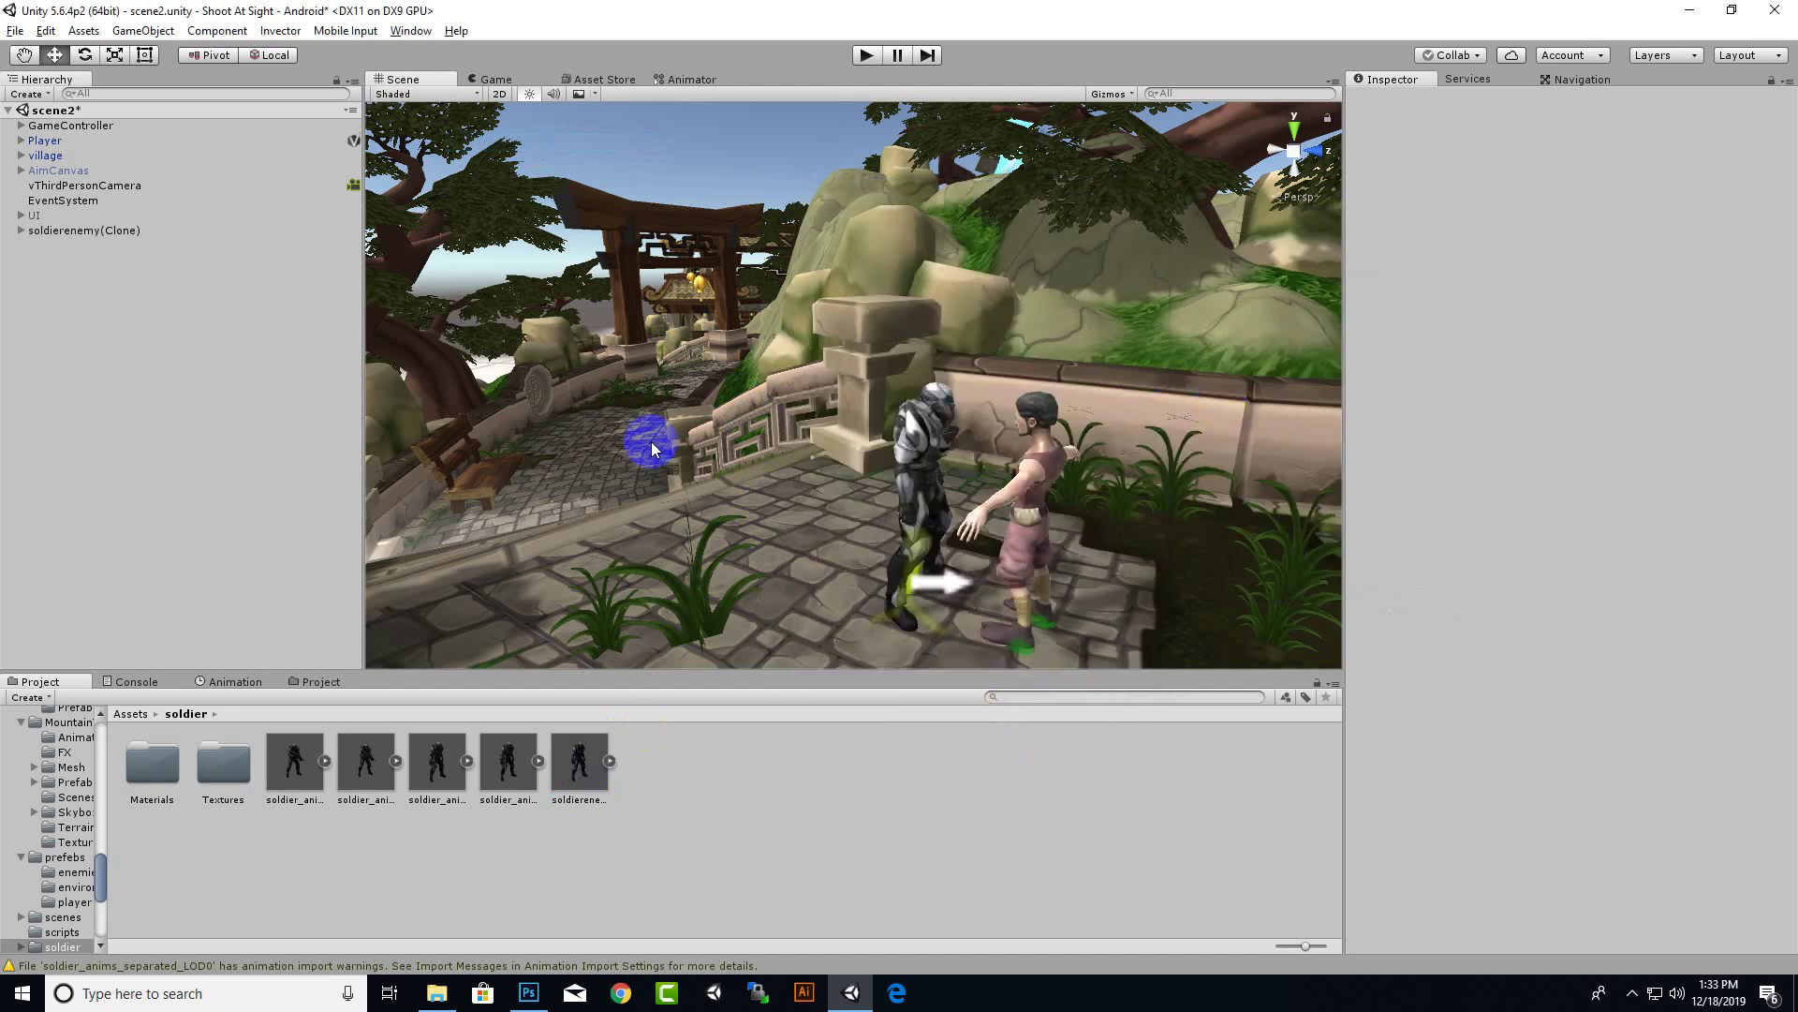
Rename soldierenemy(Clone) to soldierenemyAI and move it to X -55.391, Z 5.772
{"action": "left_click", "coordinate": [114, 231]}
{"action": "right_click", "coordinate": [114, 231]}
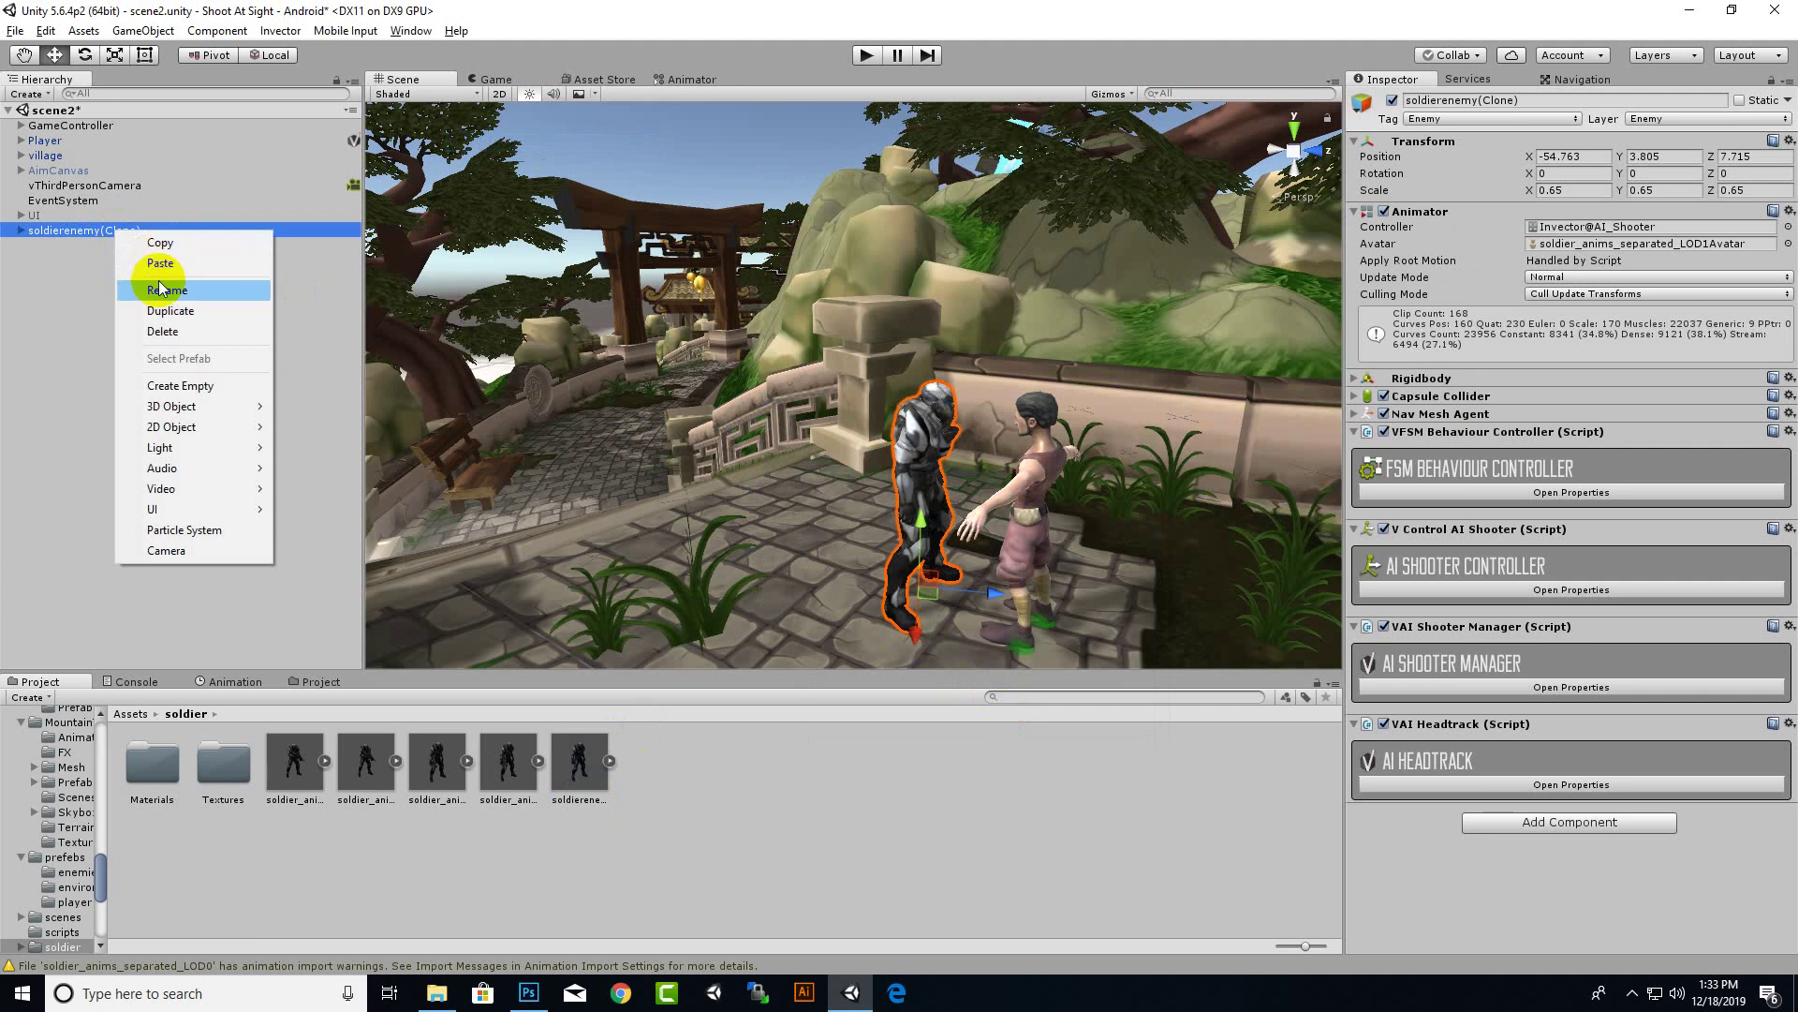
{"action": "left_click", "coordinate": [167, 289]}
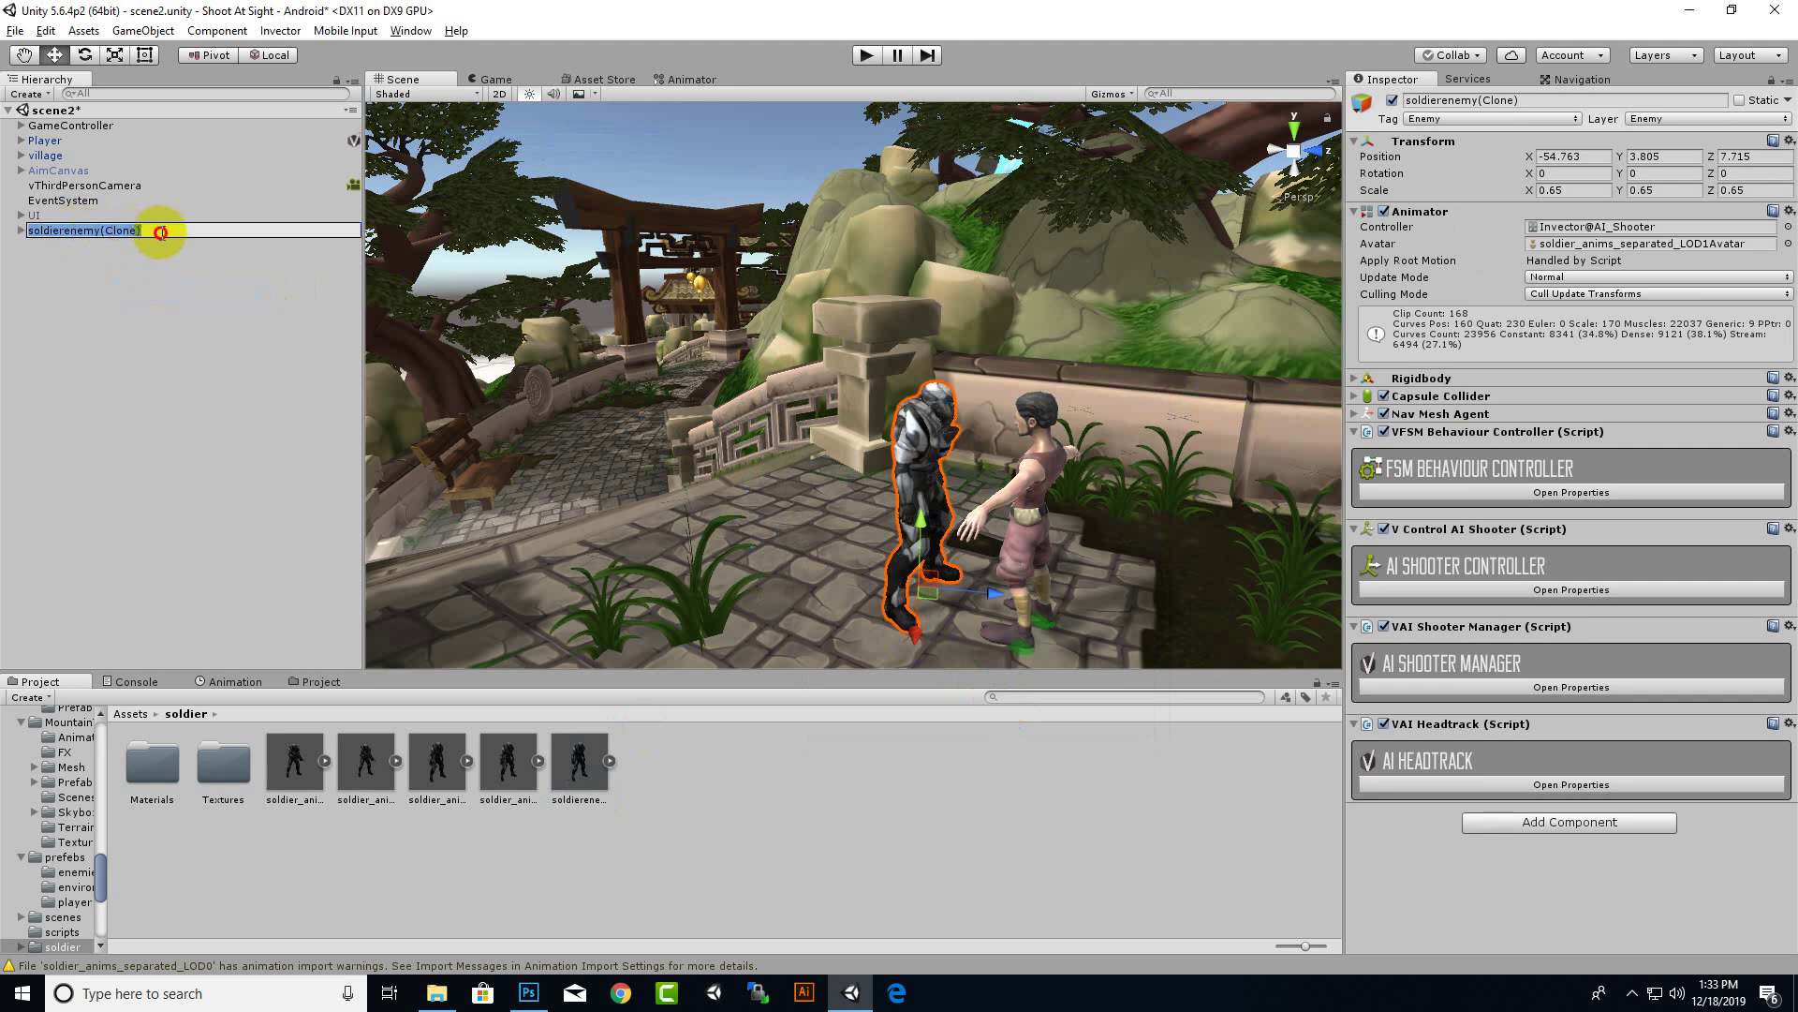
{"action": "left_click_drag", "start_coordinate": [157, 231], "coordinate": [103, 234]}
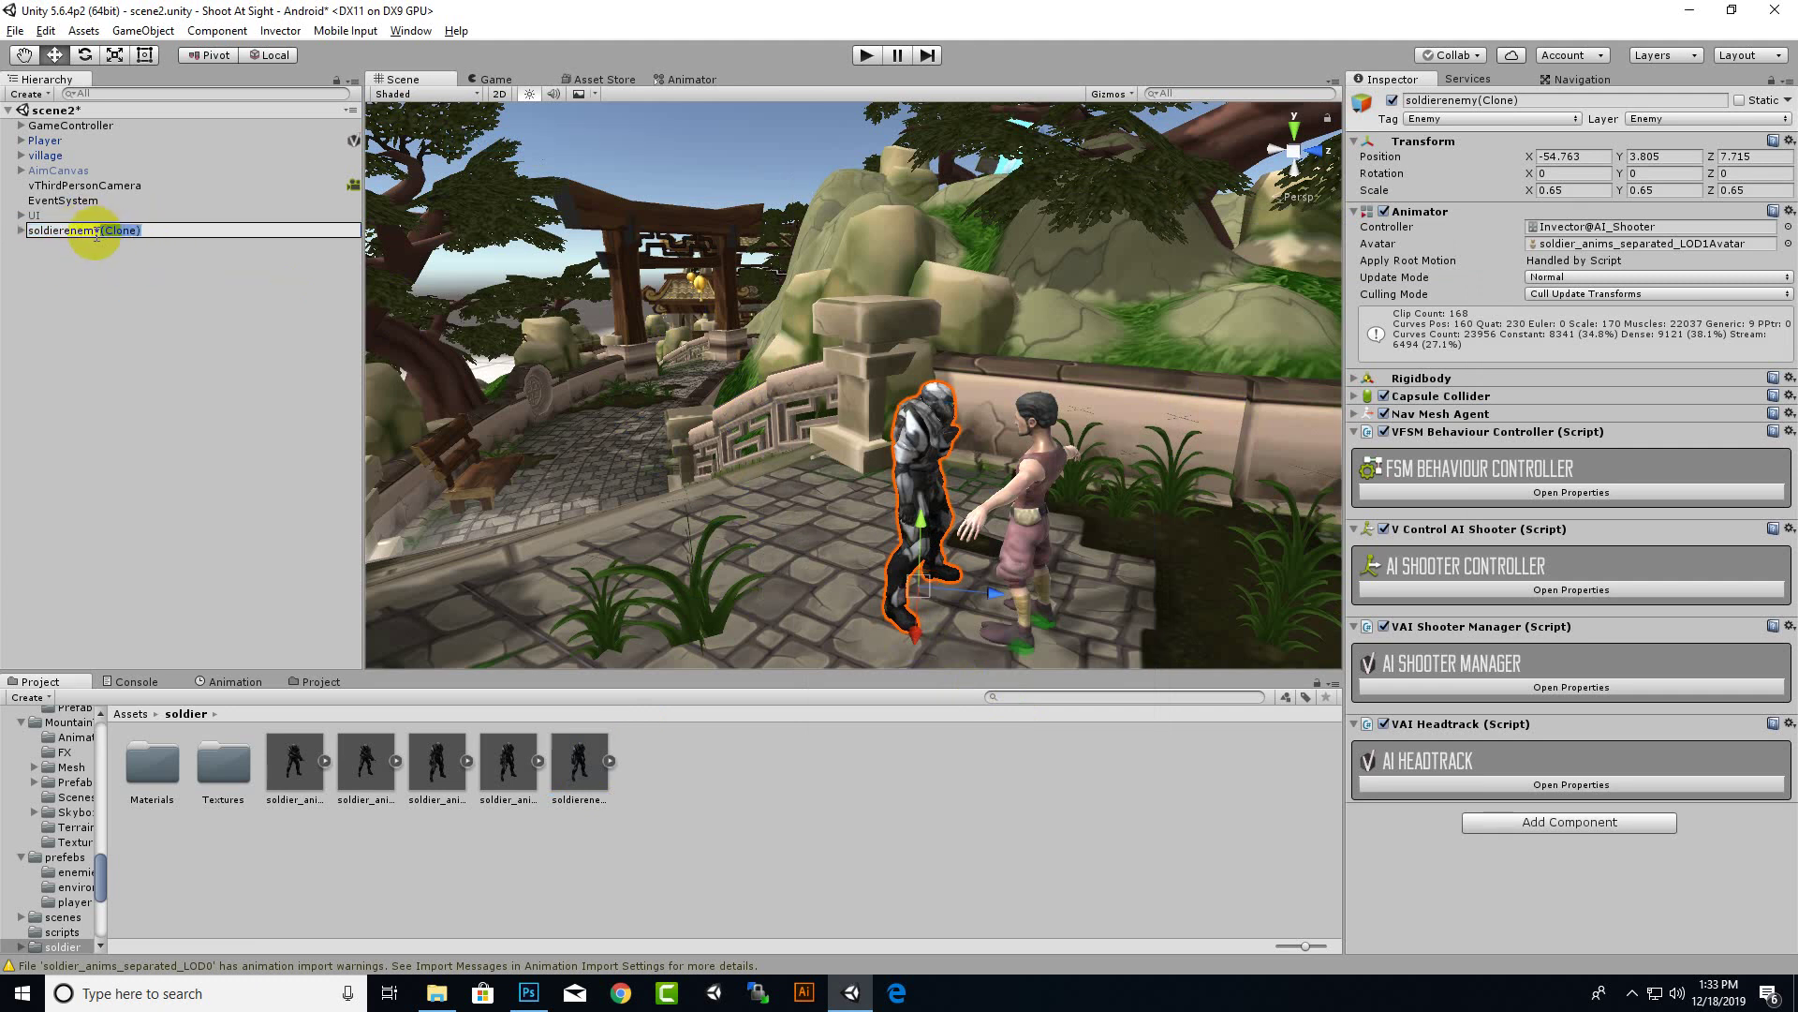
{"action": "type", "text": "AI"}
{"action": "key", "text": "Return"}
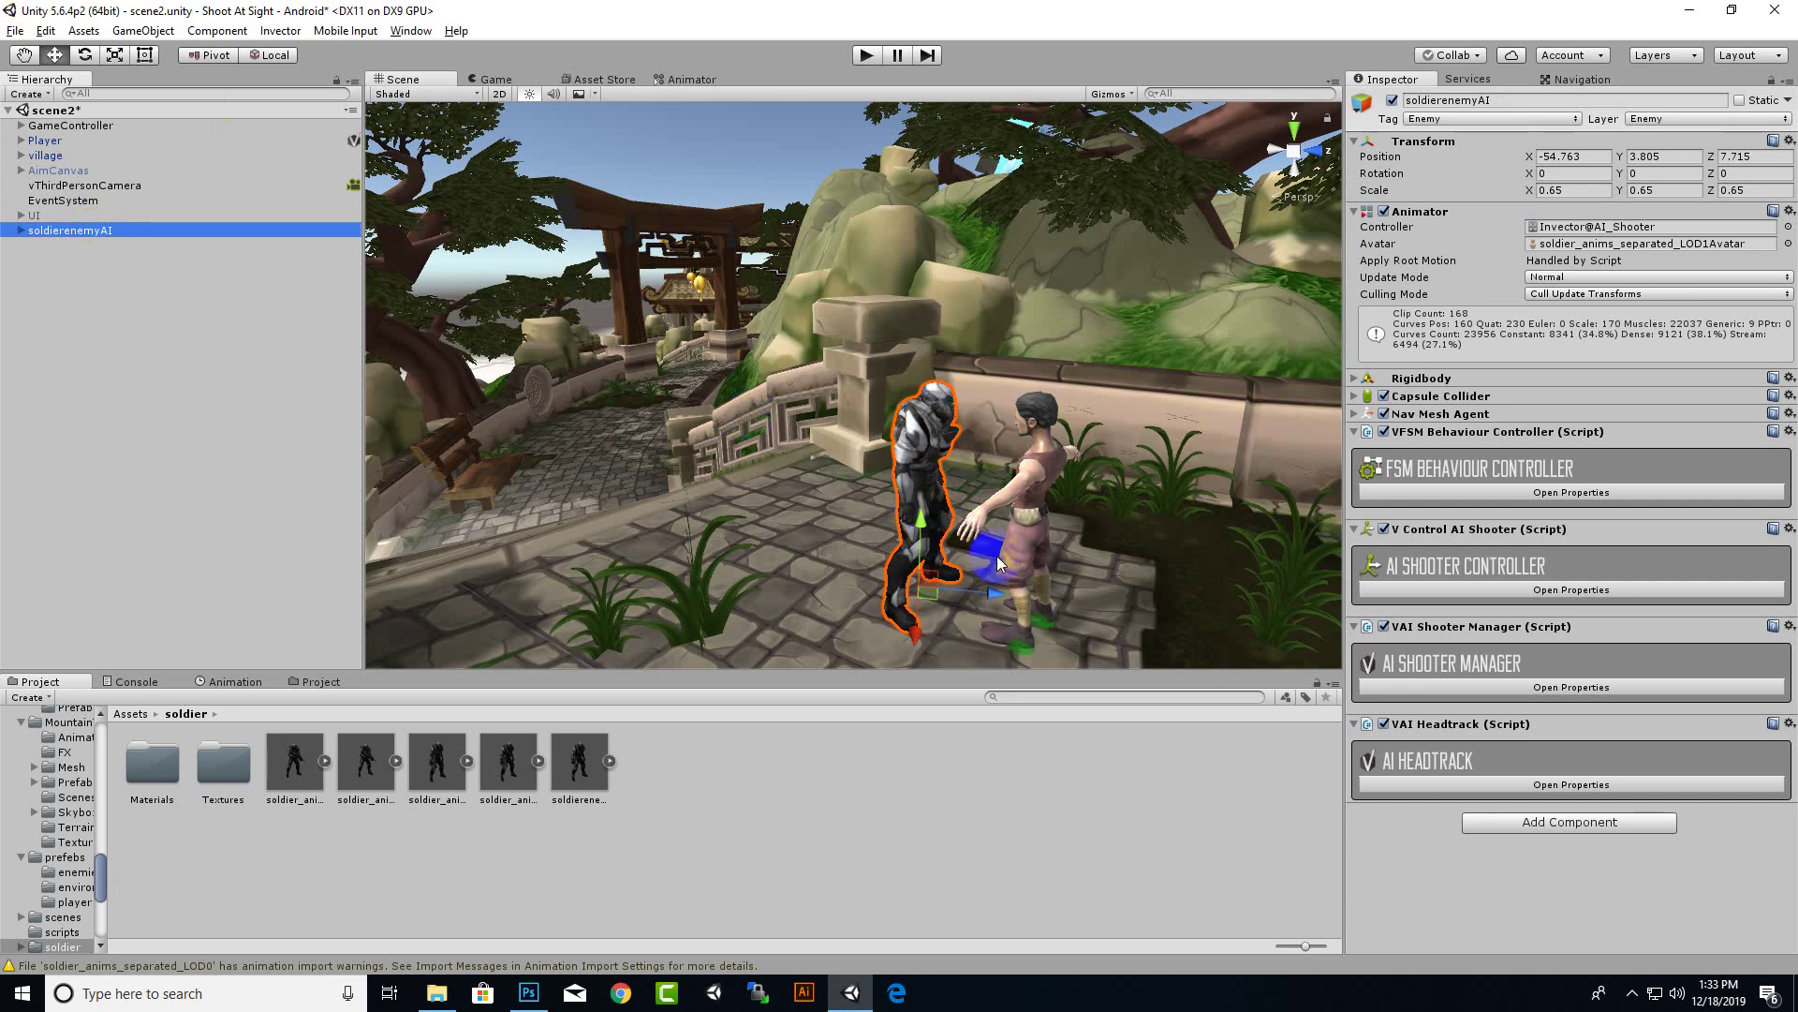
{"action": "mouse_move", "coordinate": [995, 593]}
{"action": "left_mouse_down"}
{"action": "mouse_move", "coordinate": [851, 615]}
{"action": "mouse_move", "coordinate": [682, 585]}
{"action": "mouse_move", "coordinate": [823, 530]}
{"action": "mouse_move", "coordinate": [895, 474]}
{"action": "mouse_move", "coordinate": [801, 468]}
{"action": "left_mouse_up"}
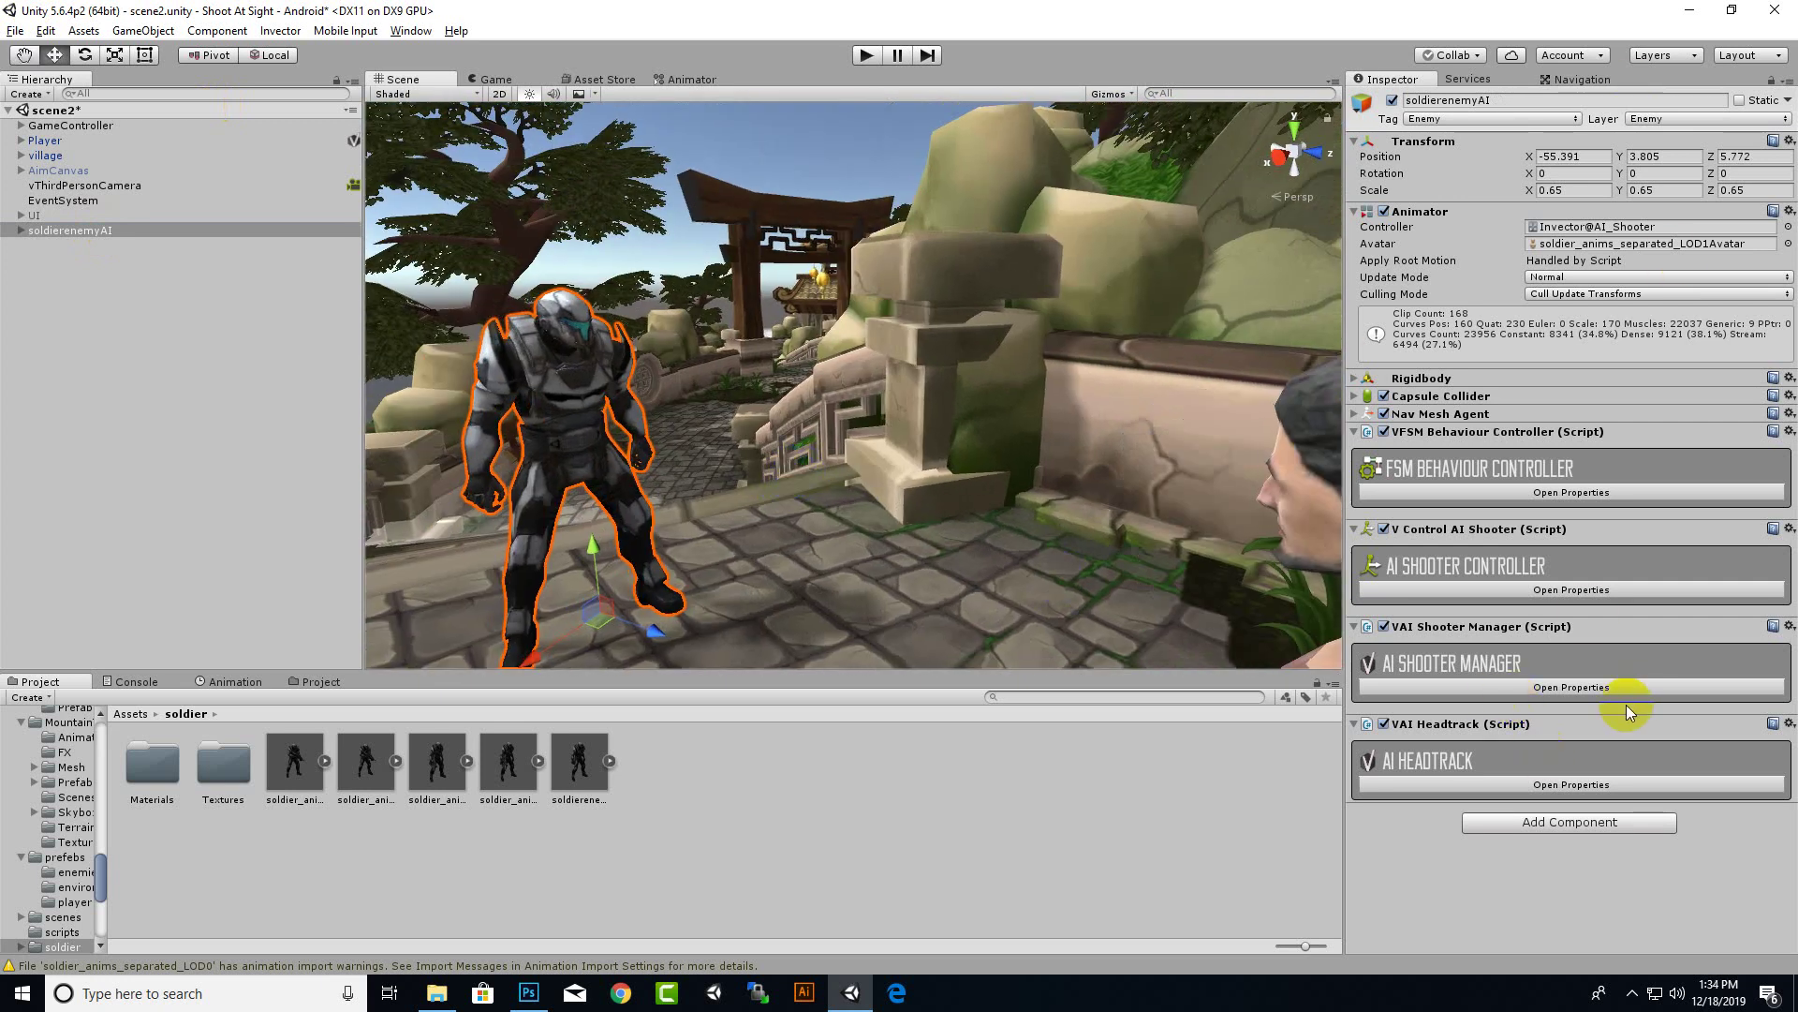
Expand the AI Shooter Manager and Controller properties and show the Detection settings
{"action": "left_click", "coordinate": [1550, 689]}
{"action": "left_click", "coordinate": [1536, 590]}
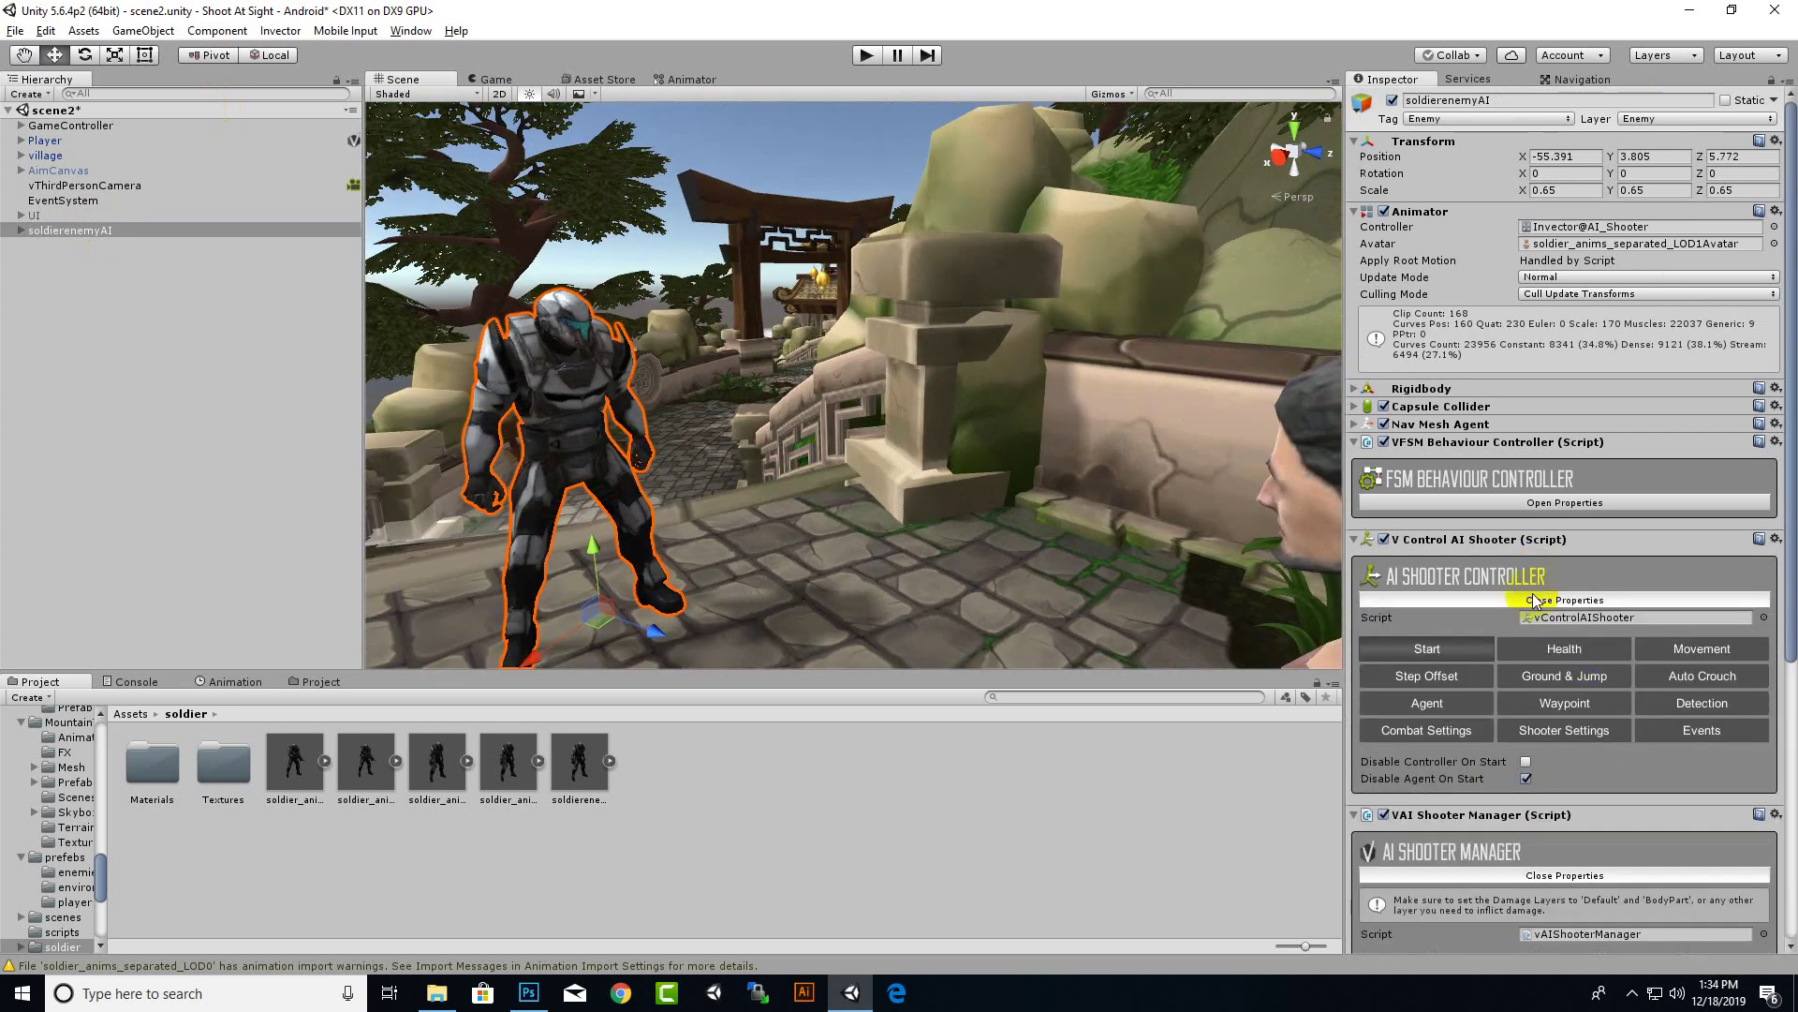
{"action": "scroll", "coordinate": [1552, 568], "scroll_direction": "down", "scroll_amount": 3}
{"action": "left_click", "coordinate": [1700, 536]}
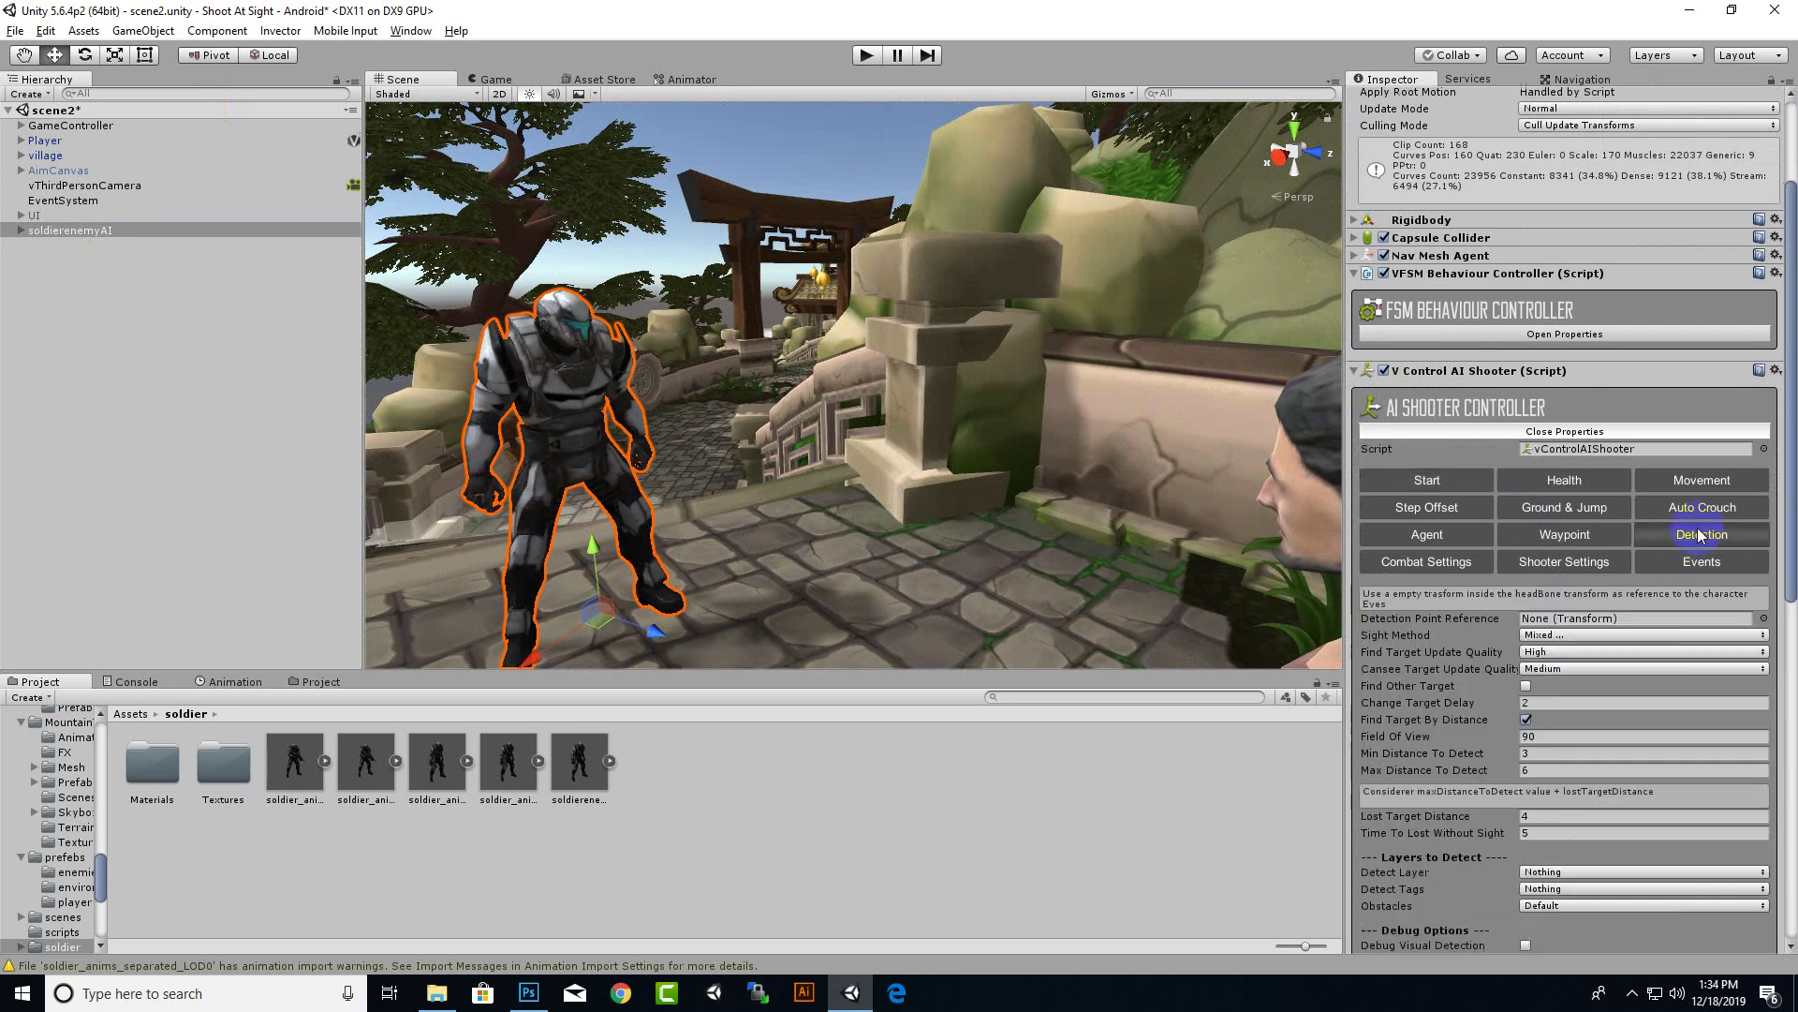
{"action": "right_click_drag", "start_coordinate": [533, 434], "coordinate": [562, 413]}
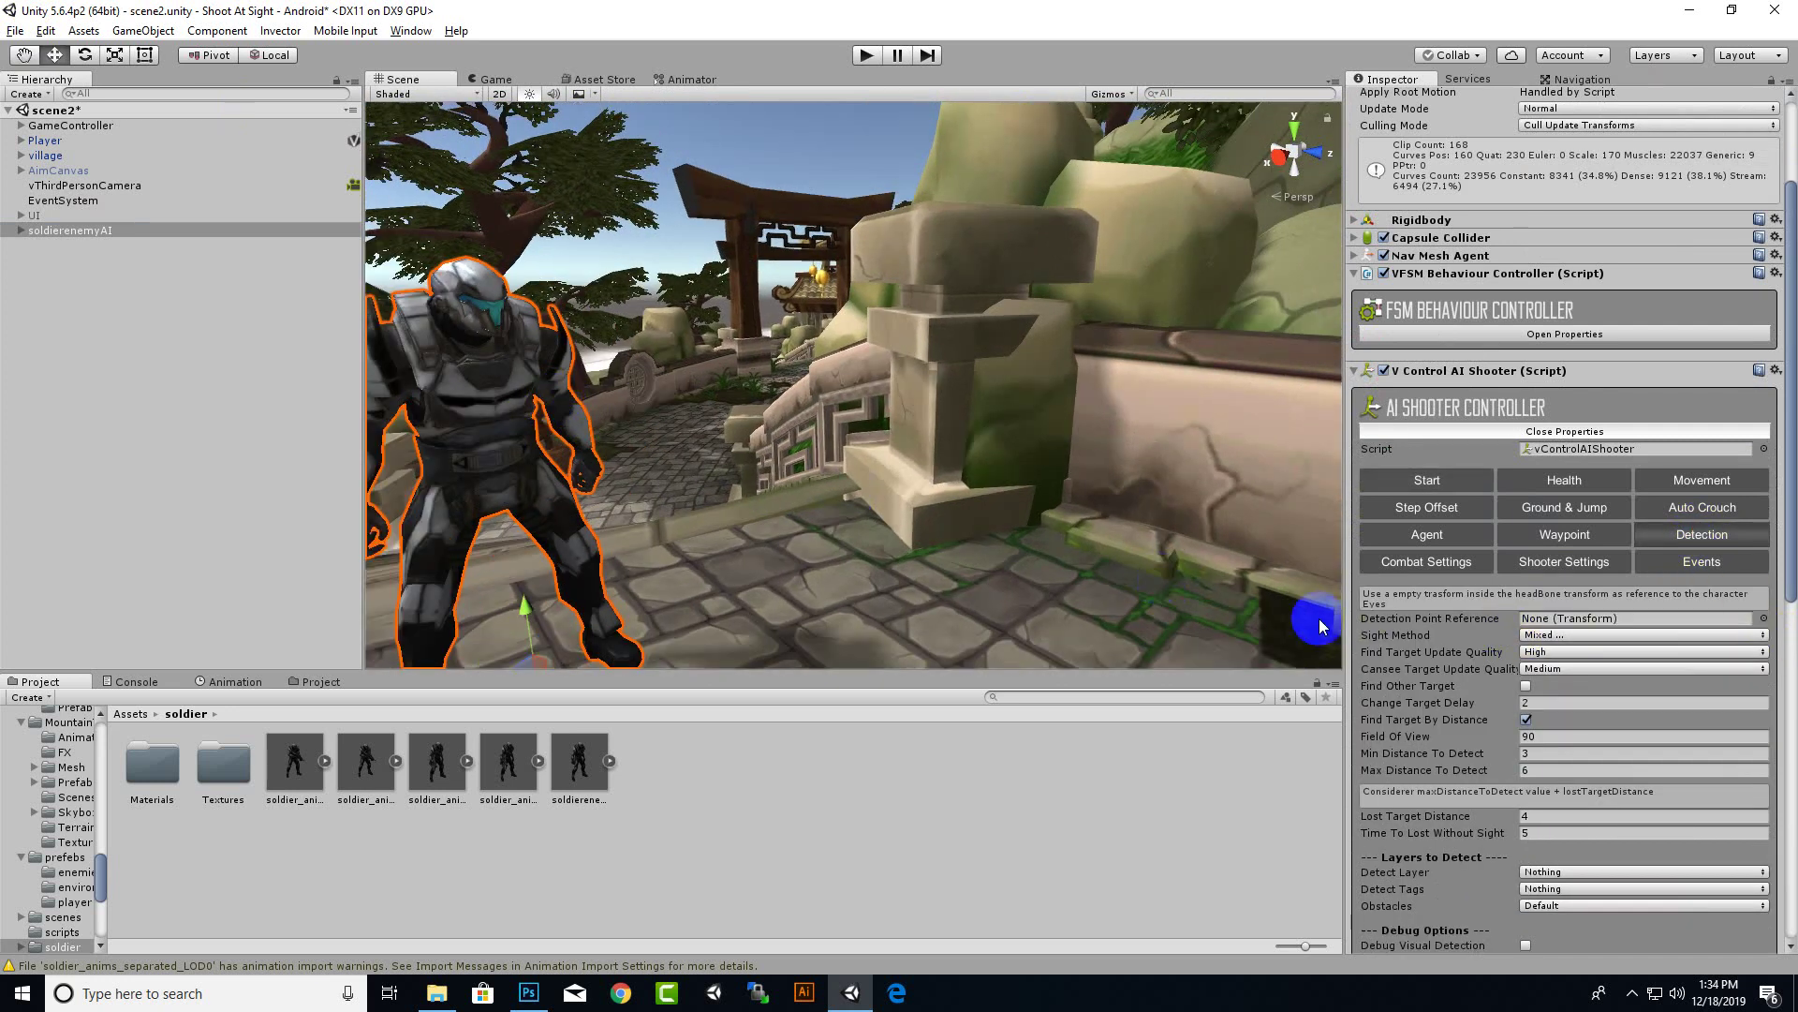
Expand soldierenemyAI's bones down through Bind_Spine2 and select Bind_Head
{"action": "left_click", "coordinate": [28, 227]}
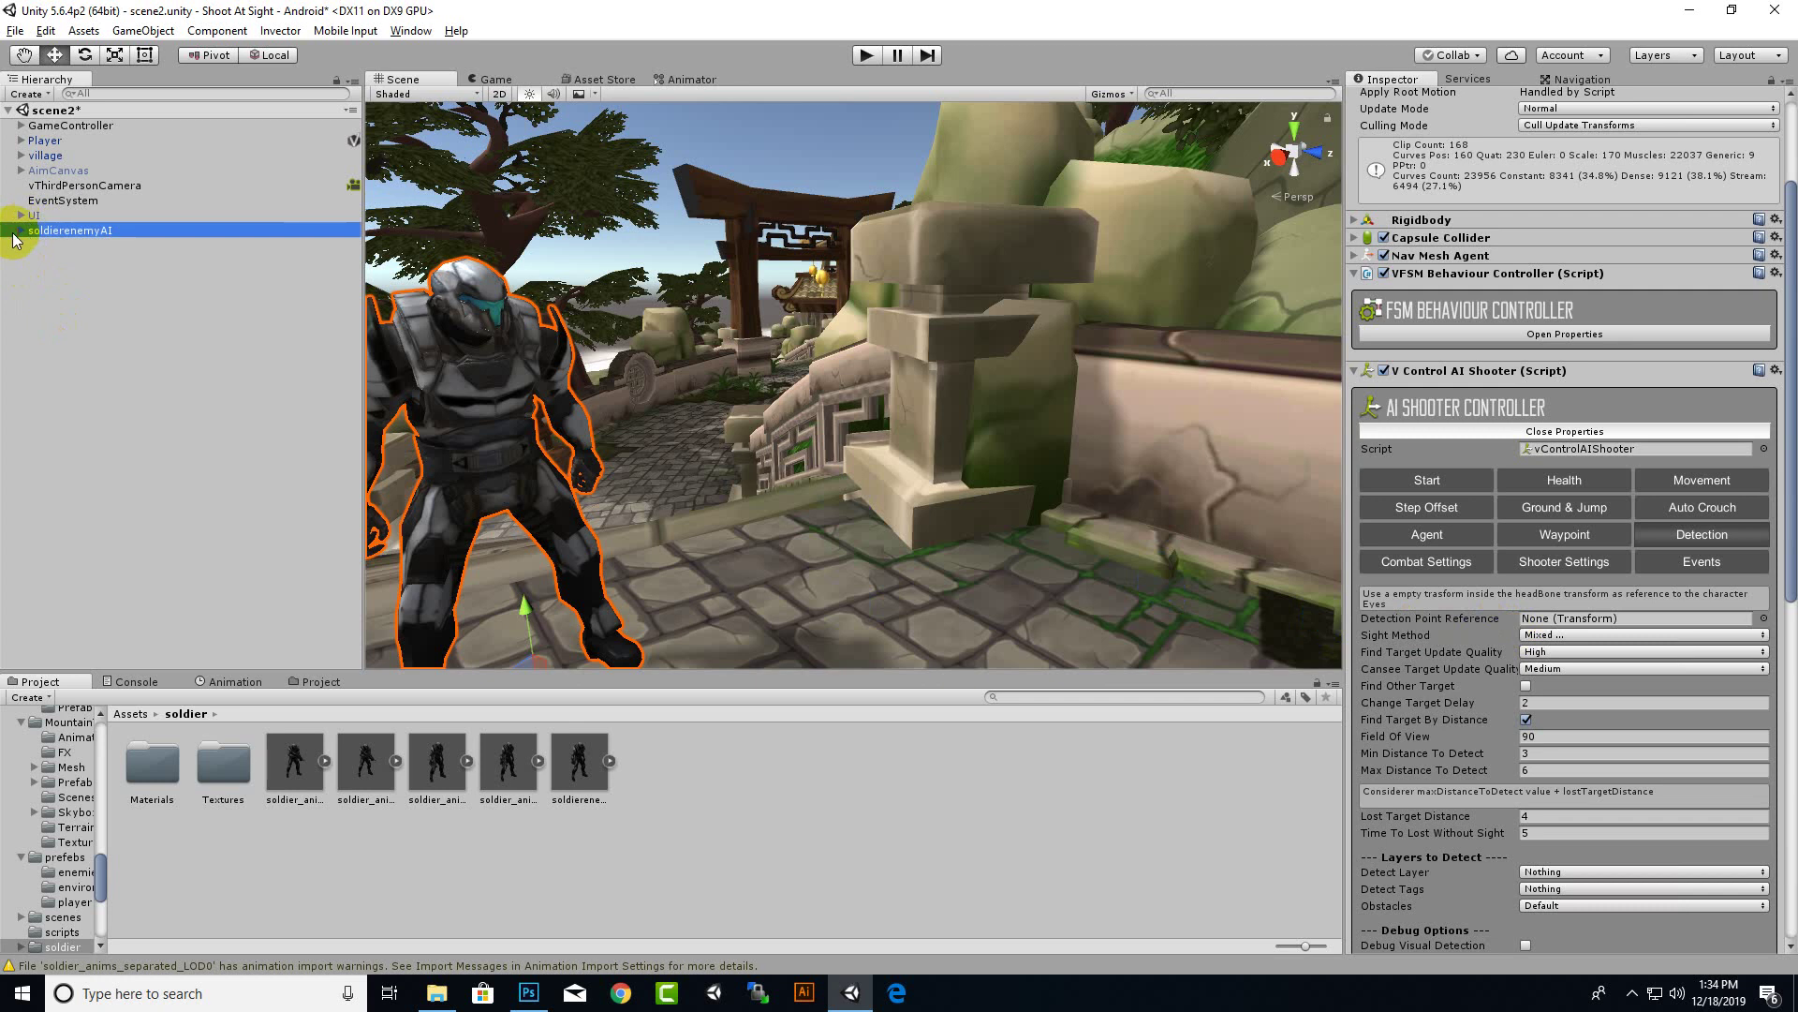
{"action": "left_click", "coordinate": [20, 230]}
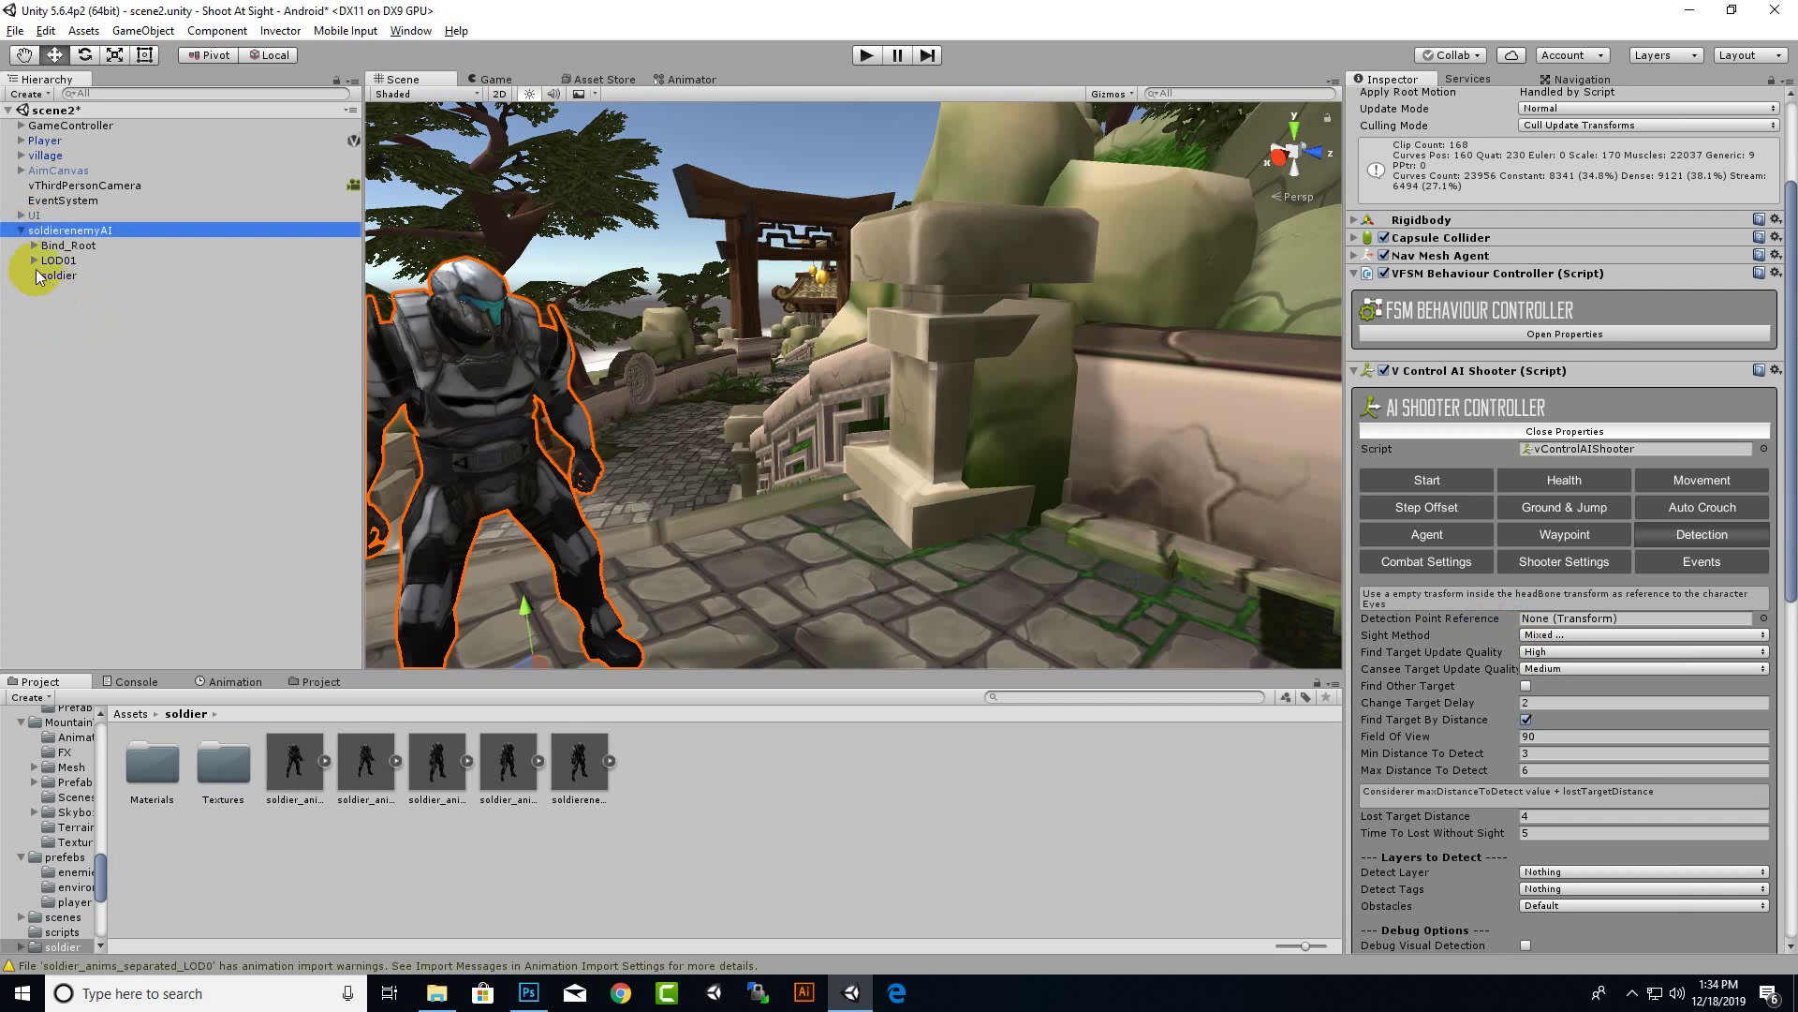
{"action": "left_click", "coordinate": [35, 246]}
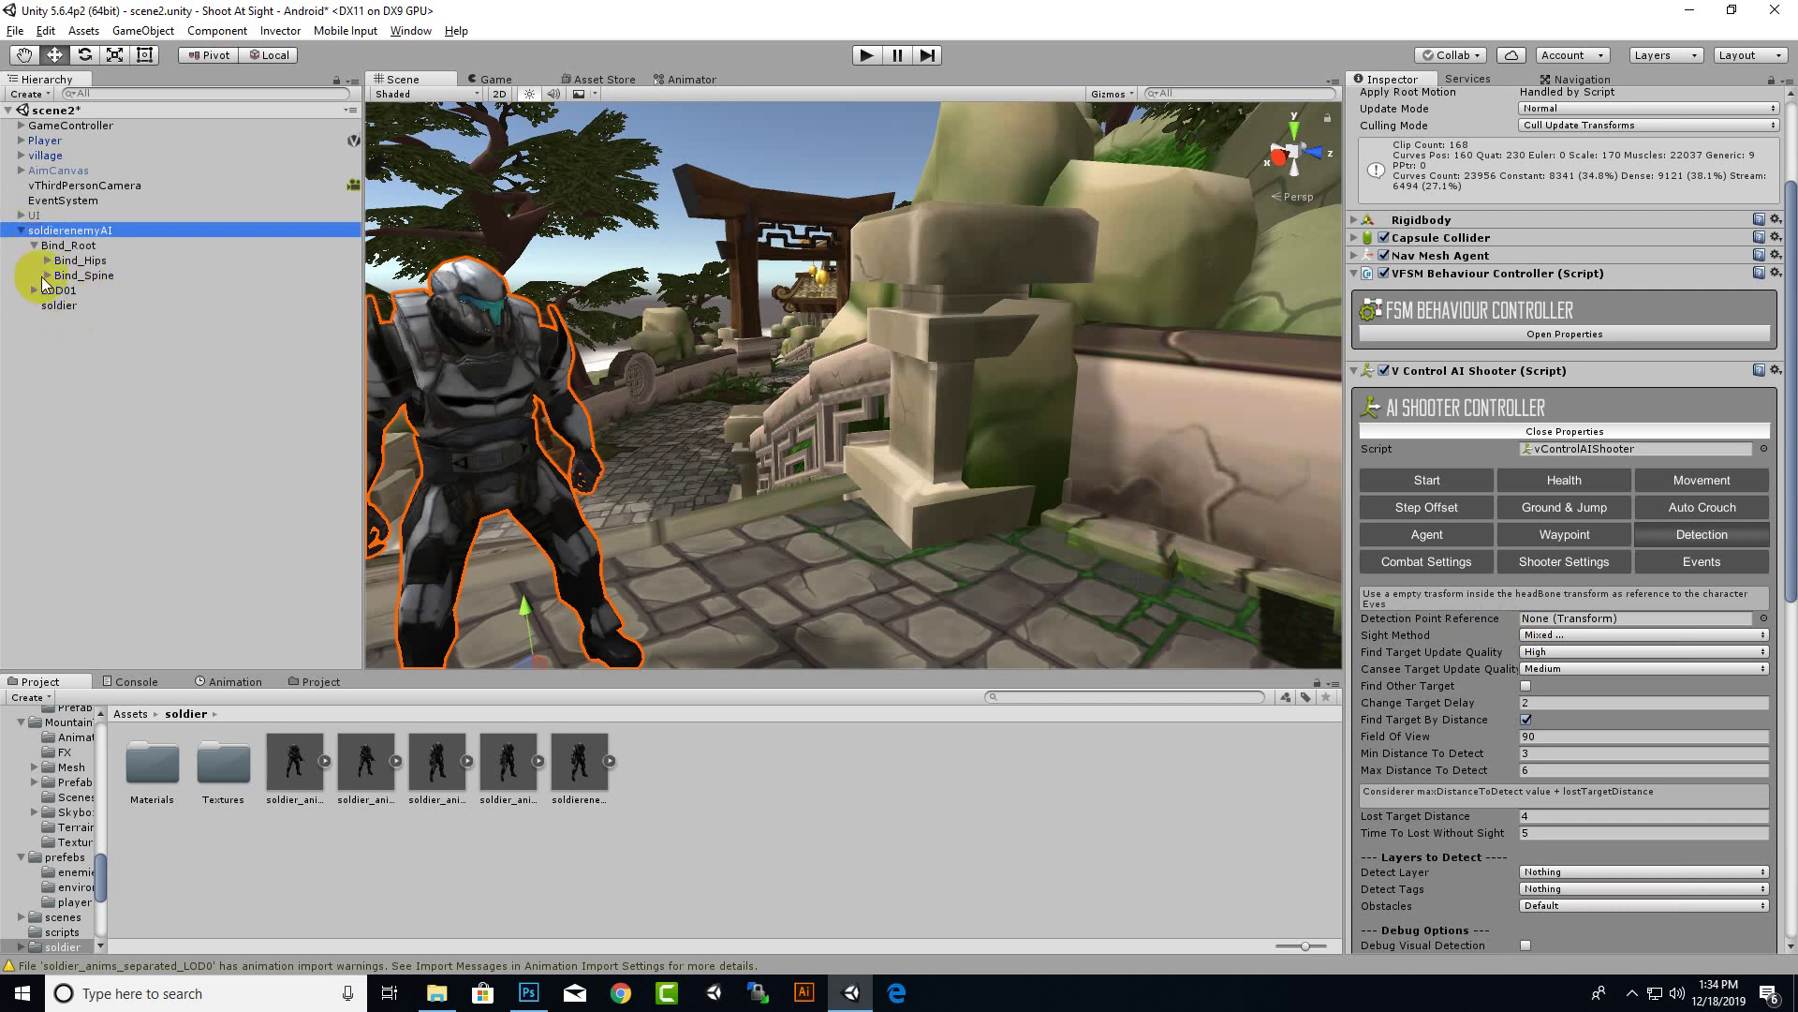
{"action": "left_click", "coordinate": [47, 276]}
{"action": "left_click", "coordinate": [61, 290]}
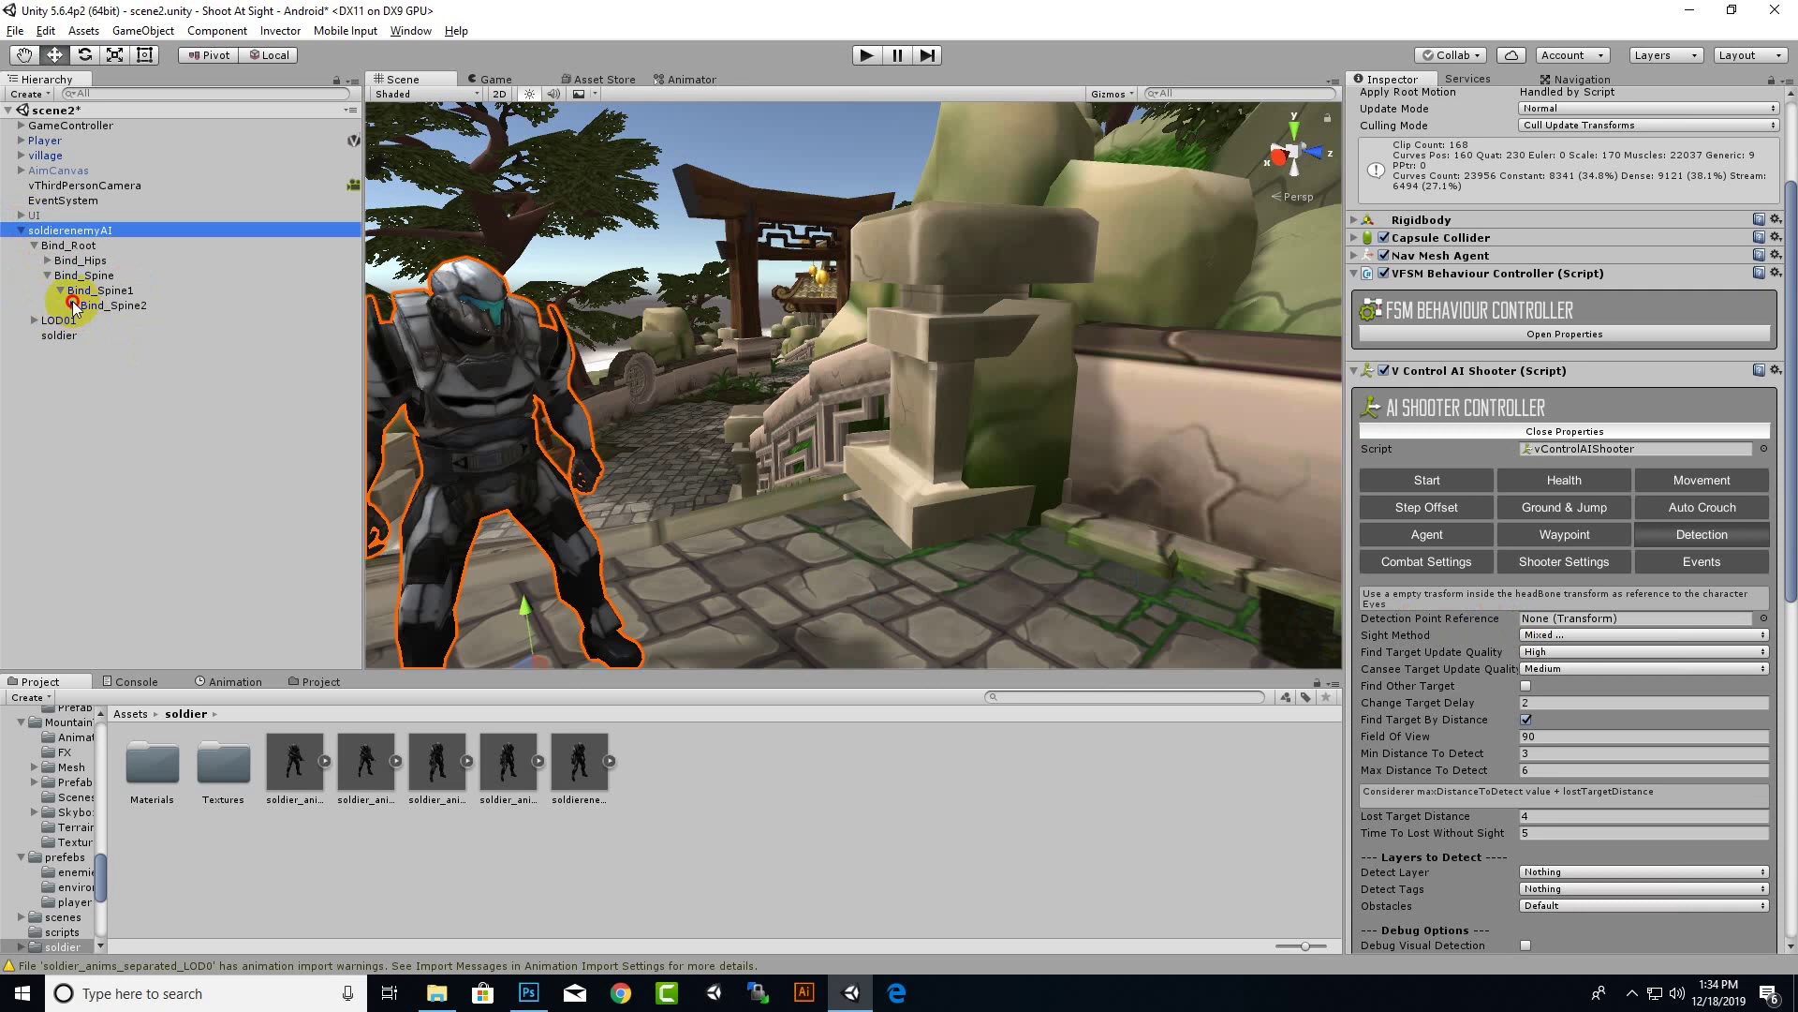
{"action": "left_click", "coordinate": [73, 305]}
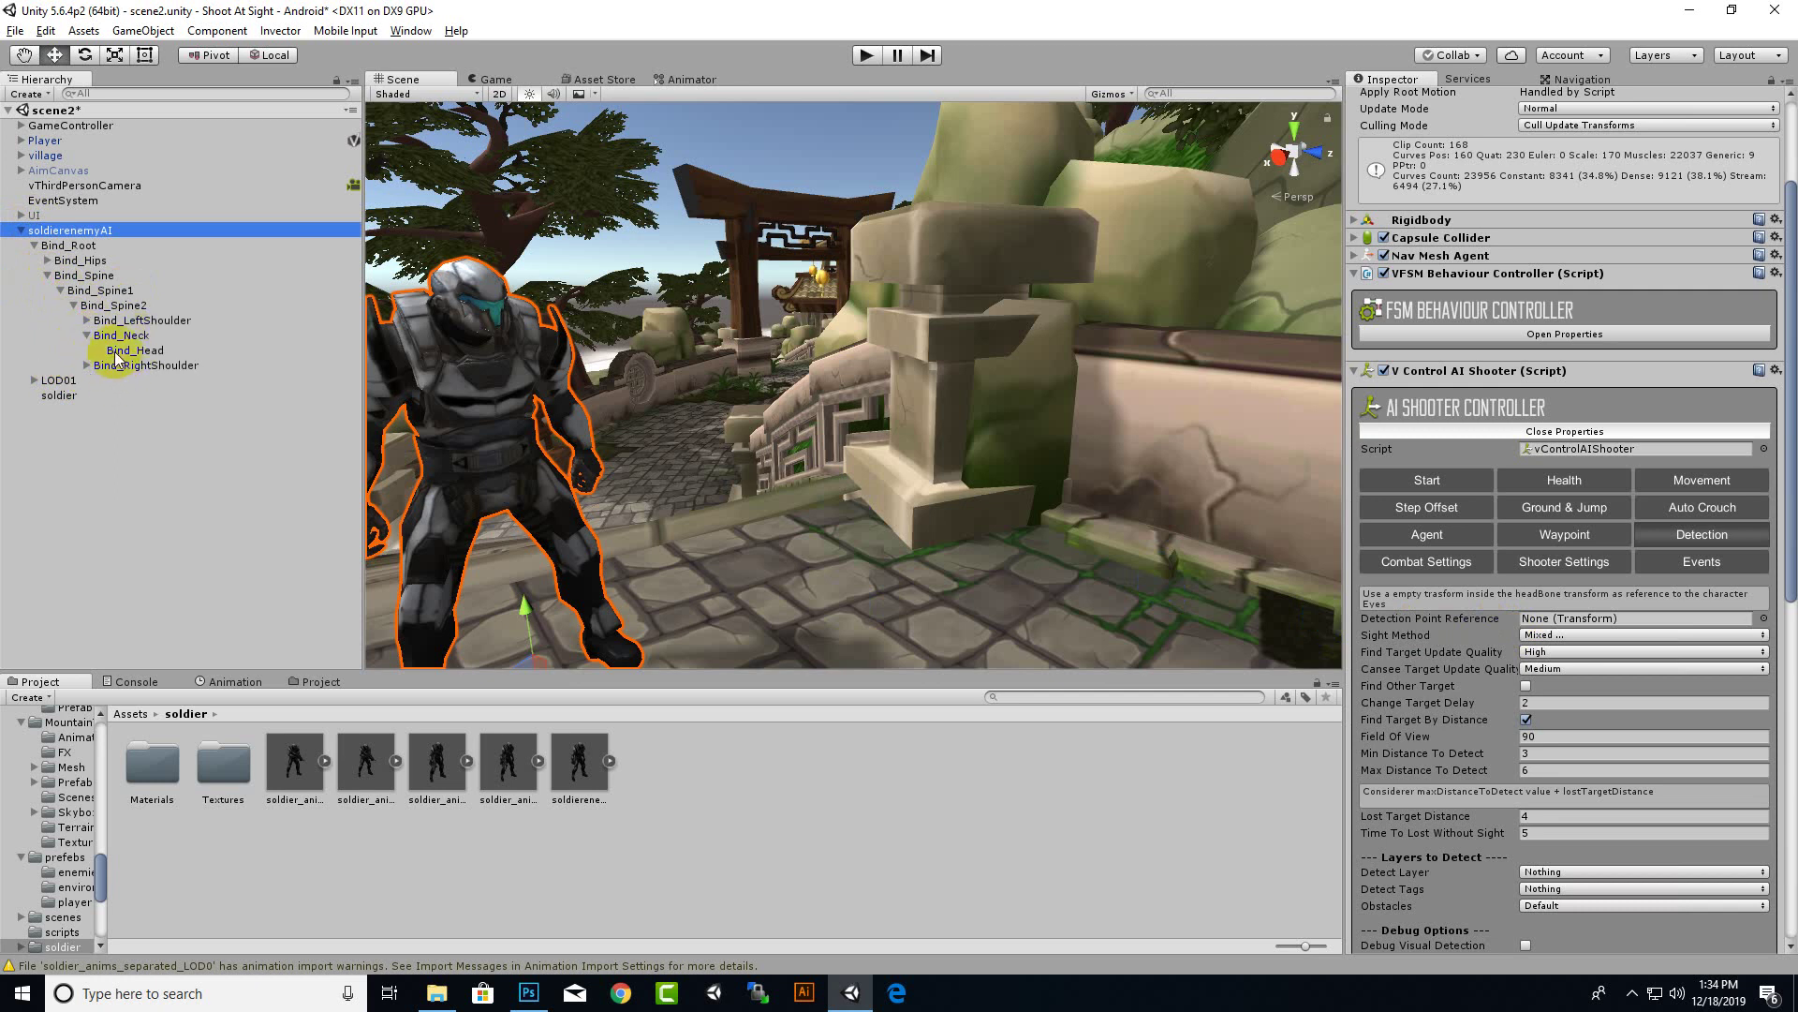
{"action": "left_click", "coordinate": [126, 352]}
Create an empty child under Bind_Head and name it eyes
{"action": "right_click", "coordinate": [126, 350]}
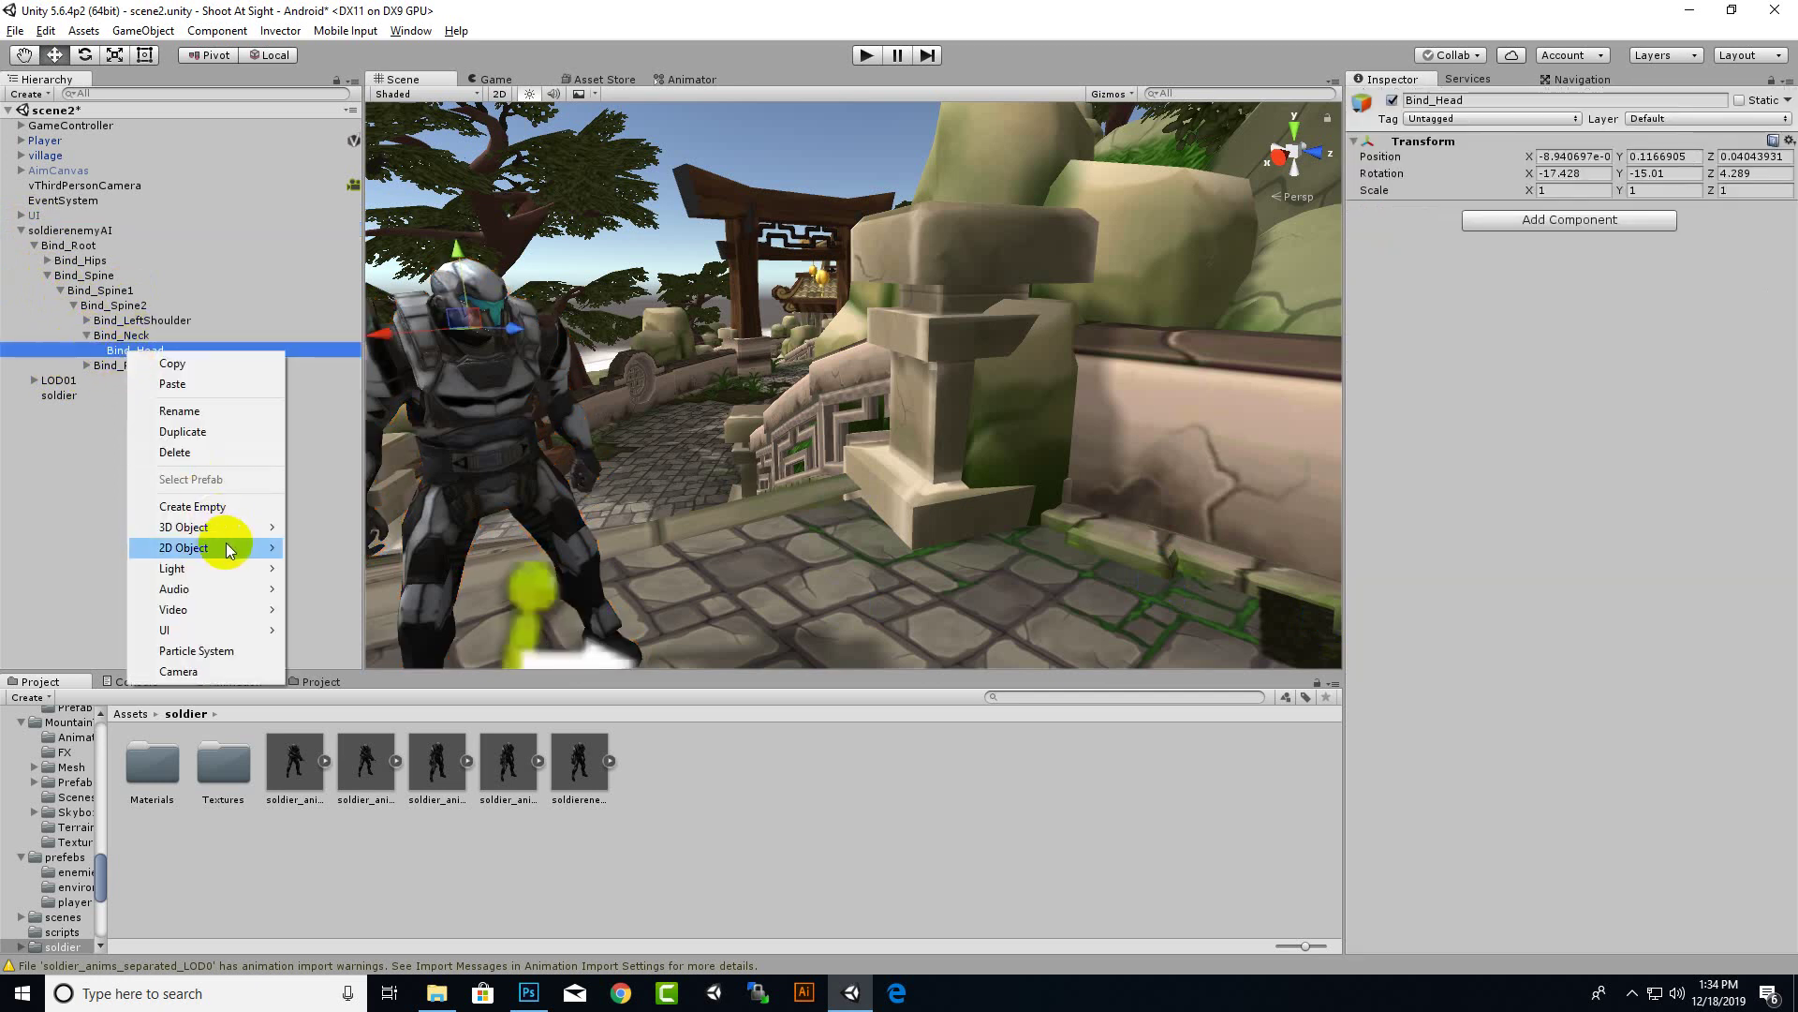
{"action": "left_click", "coordinate": [226, 506]}
{"action": "right_click", "coordinate": [161, 369]}
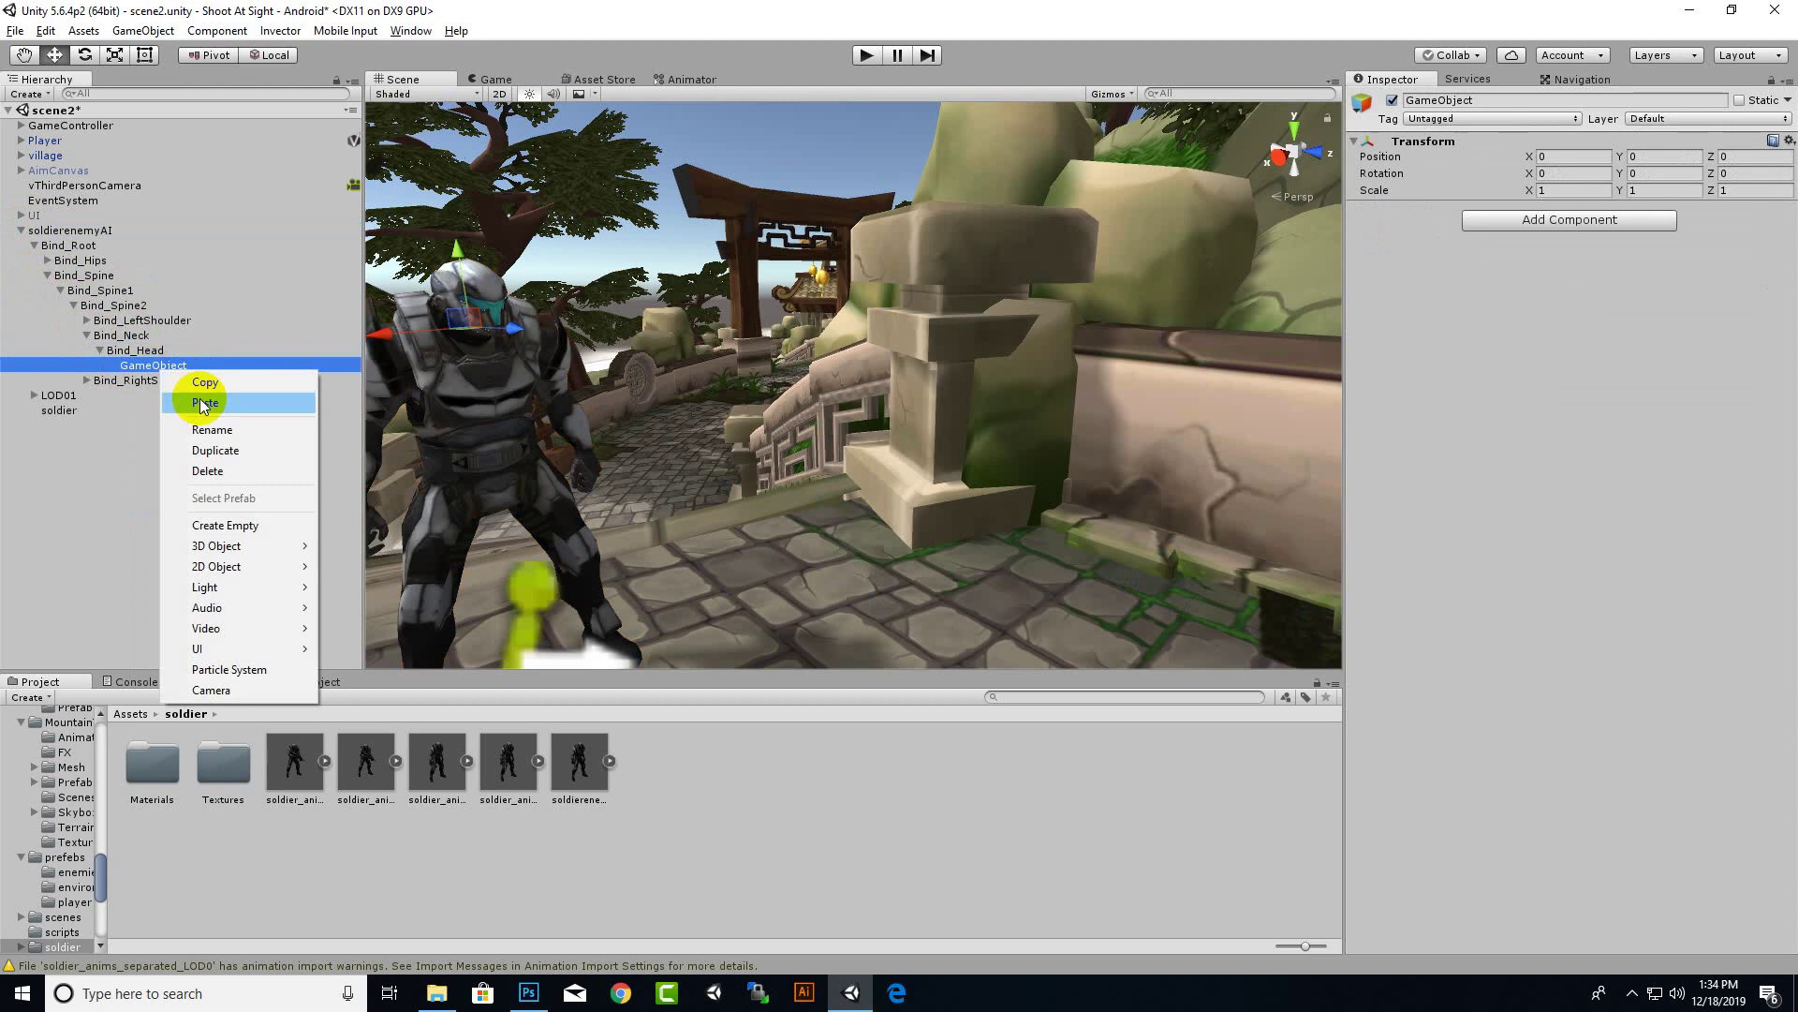
{"action": "left_click", "coordinate": [213, 429]}
{"action": "type", "text": "eyes"}
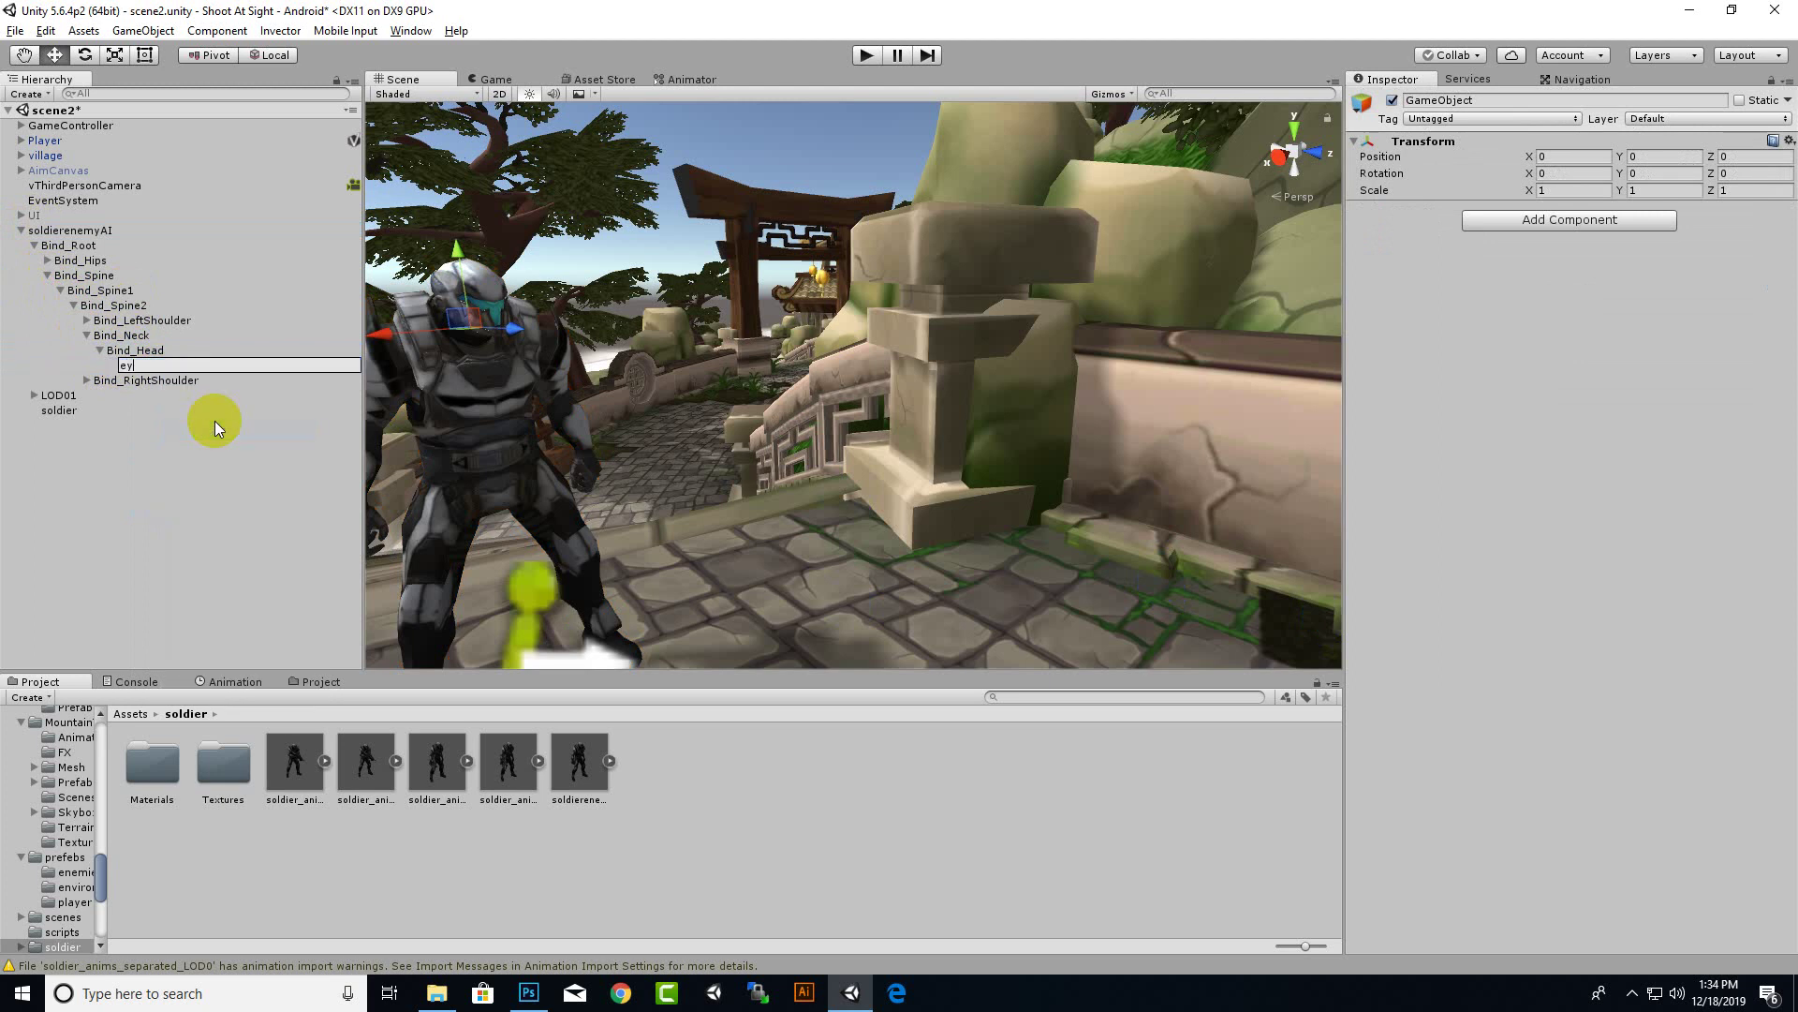
{"action": "key", "text": "Return"}
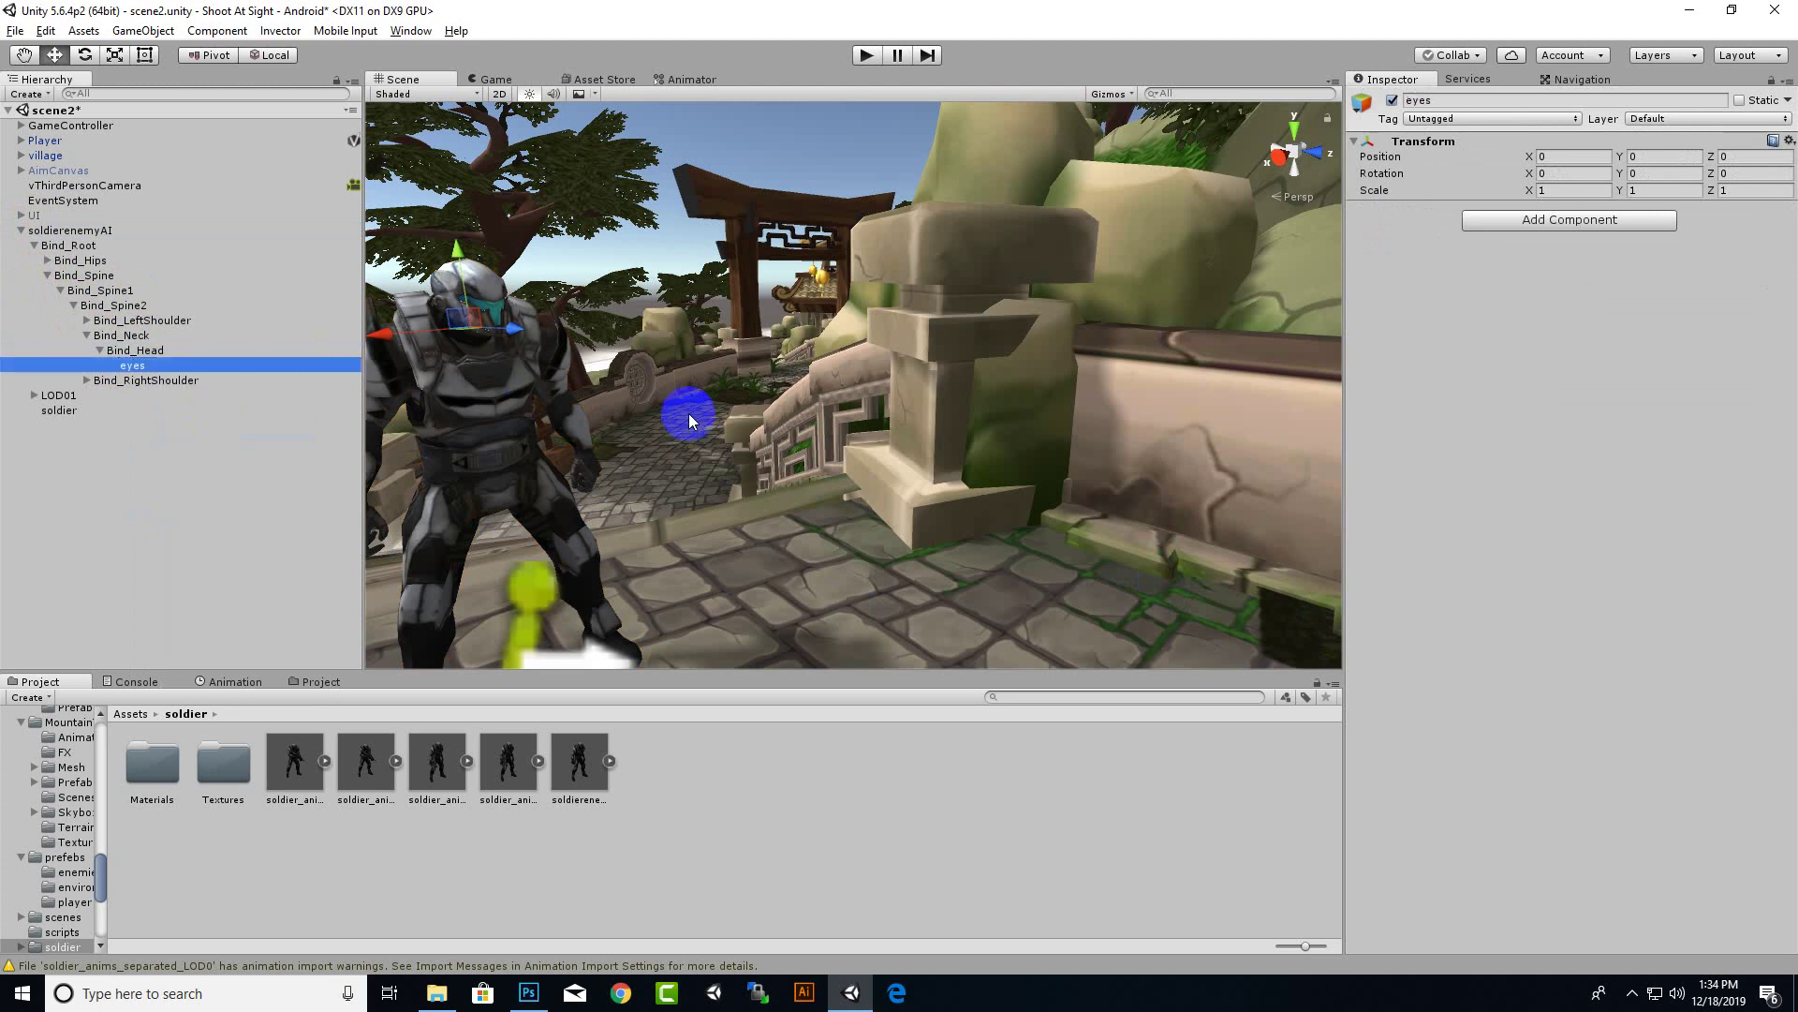
{"action": "mouse_move", "coordinate": [688, 413]}
{"action": "left_mouse_down", "text": "alt"}
{"action": "mouse_move", "coordinate": [856, 467]}
{"action": "mouse_move", "coordinate": [935, 469]}
{"action": "mouse_move", "coordinate": [902, 478]}
{"action": "mouse_move", "coordinate": [525, 319]}
{"action": "mouse_move", "coordinate": [368, 324]}
{"action": "mouse_move", "coordinate": [442, 300]}
{"action": "left_mouse_up", "text": "alt"}
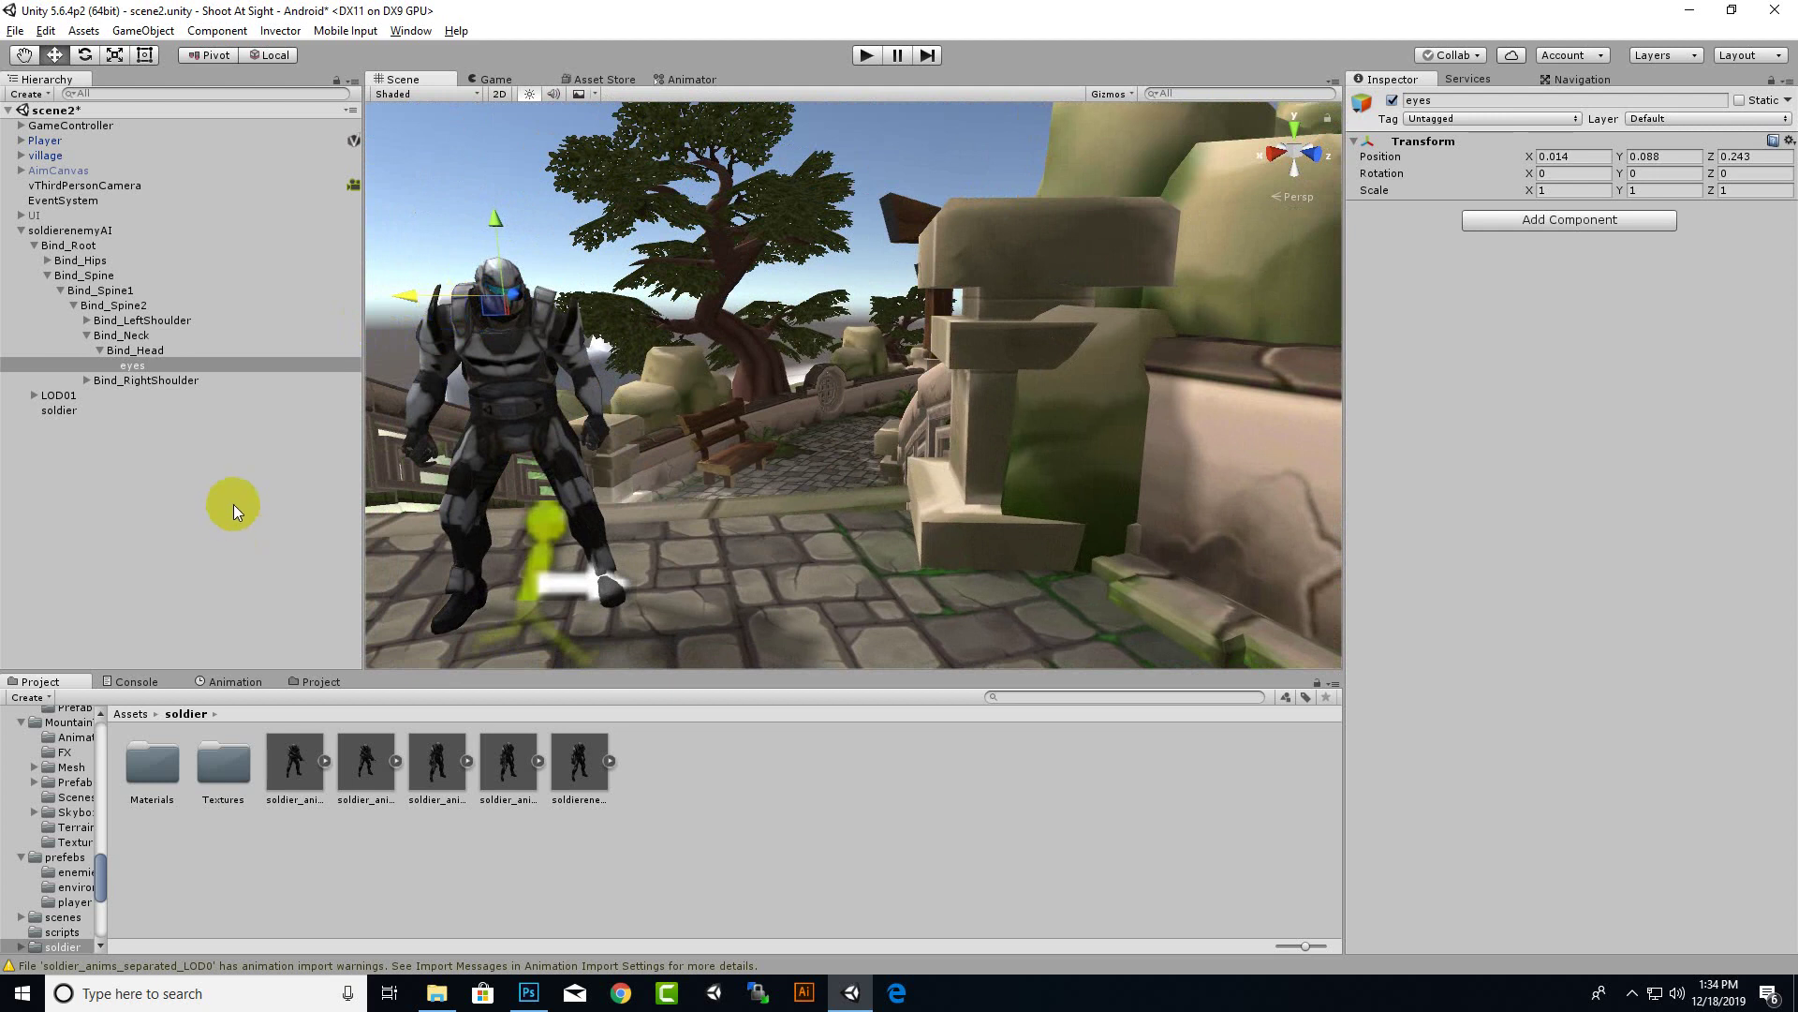
Show soldierenemyAI's Detection settings and enable Debug Visual Detection to view the cone
{"action": "left_click", "coordinate": [73, 230]}
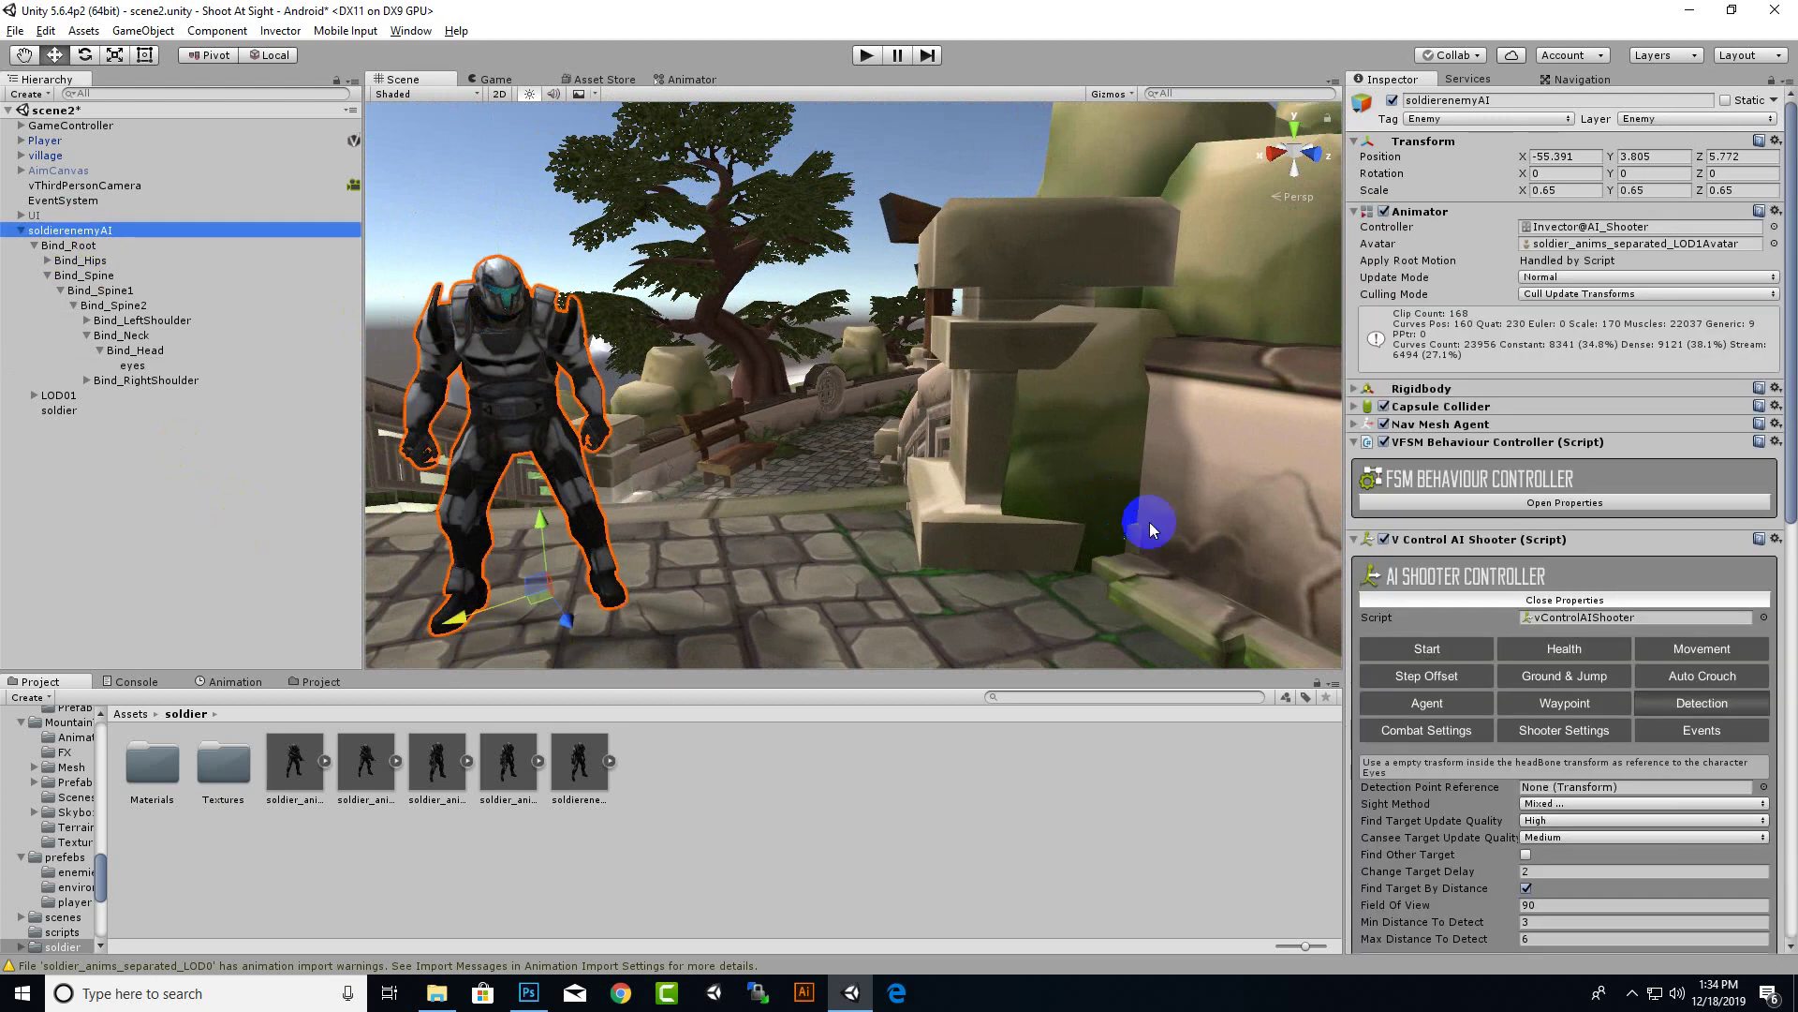
{"action": "scroll", "coordinate": [1522, 747], "scroll_direction": "down", "scroll_amount": 5}
{"action": "left_click", "coordinate": [1592, 394]}
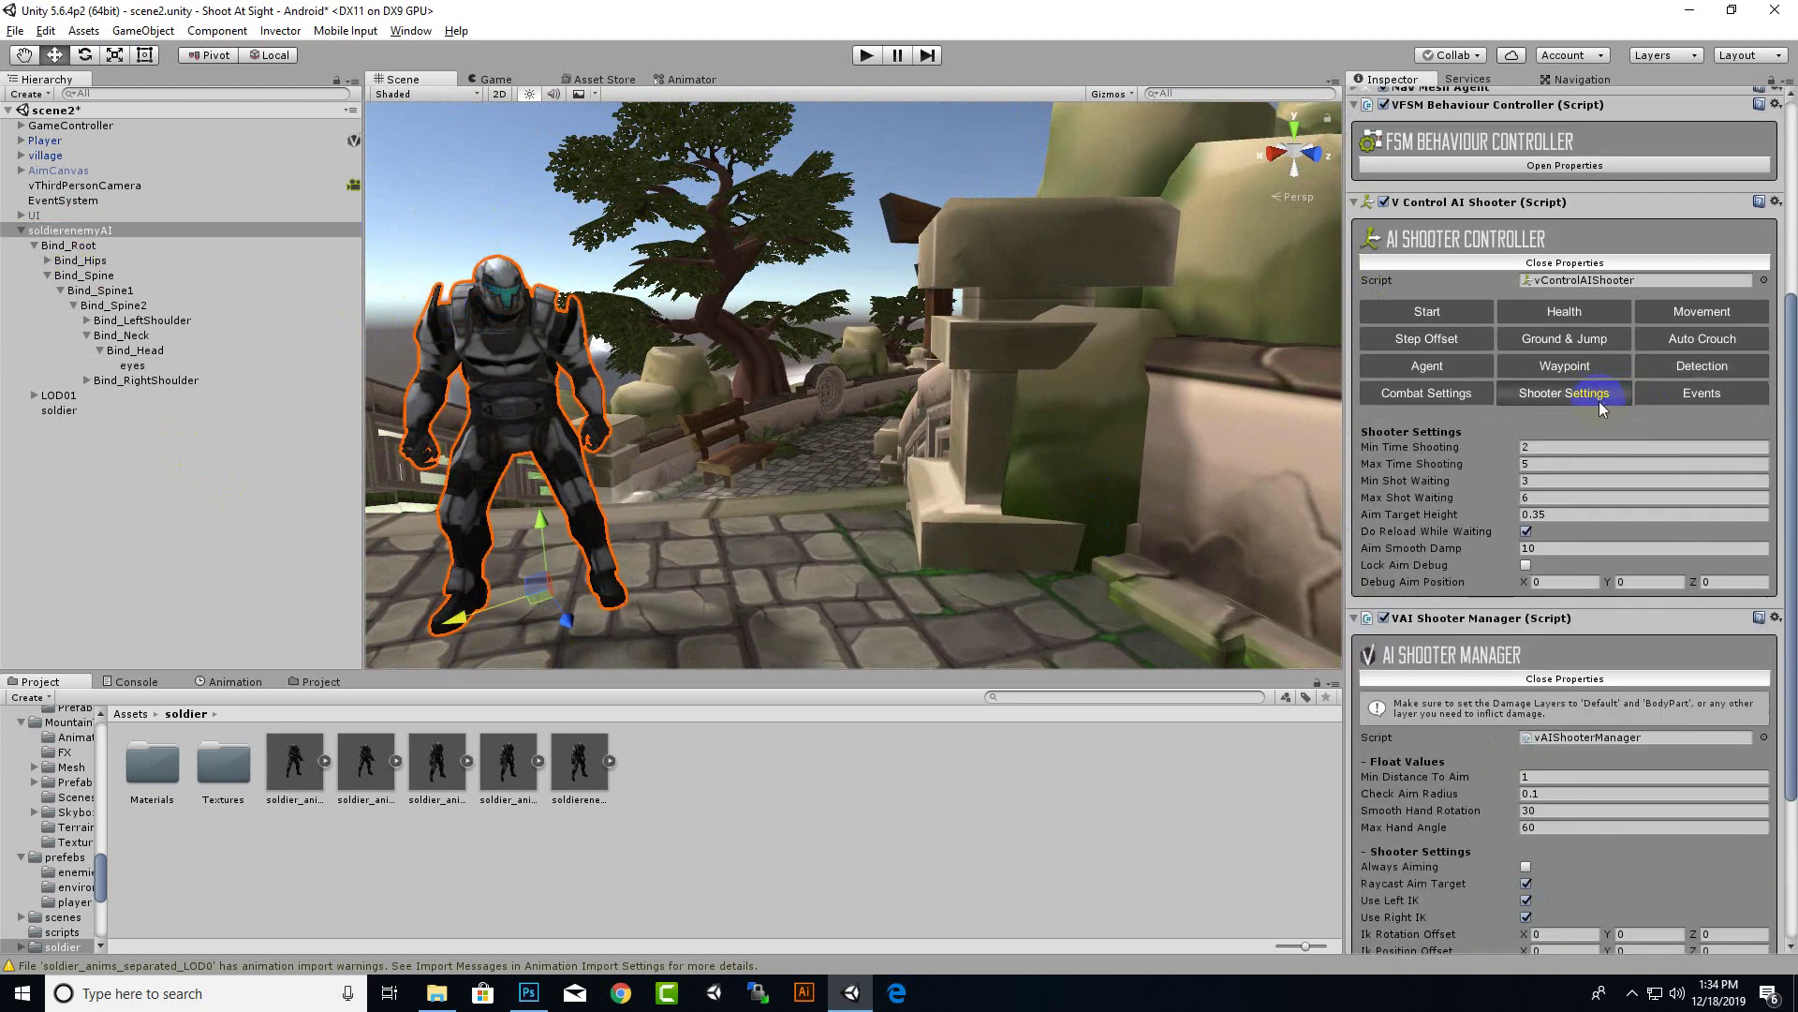
{"action": "scroll", "coordinate": [1556, 482], "scroll_direction": "down", "scroll_amount": 4}
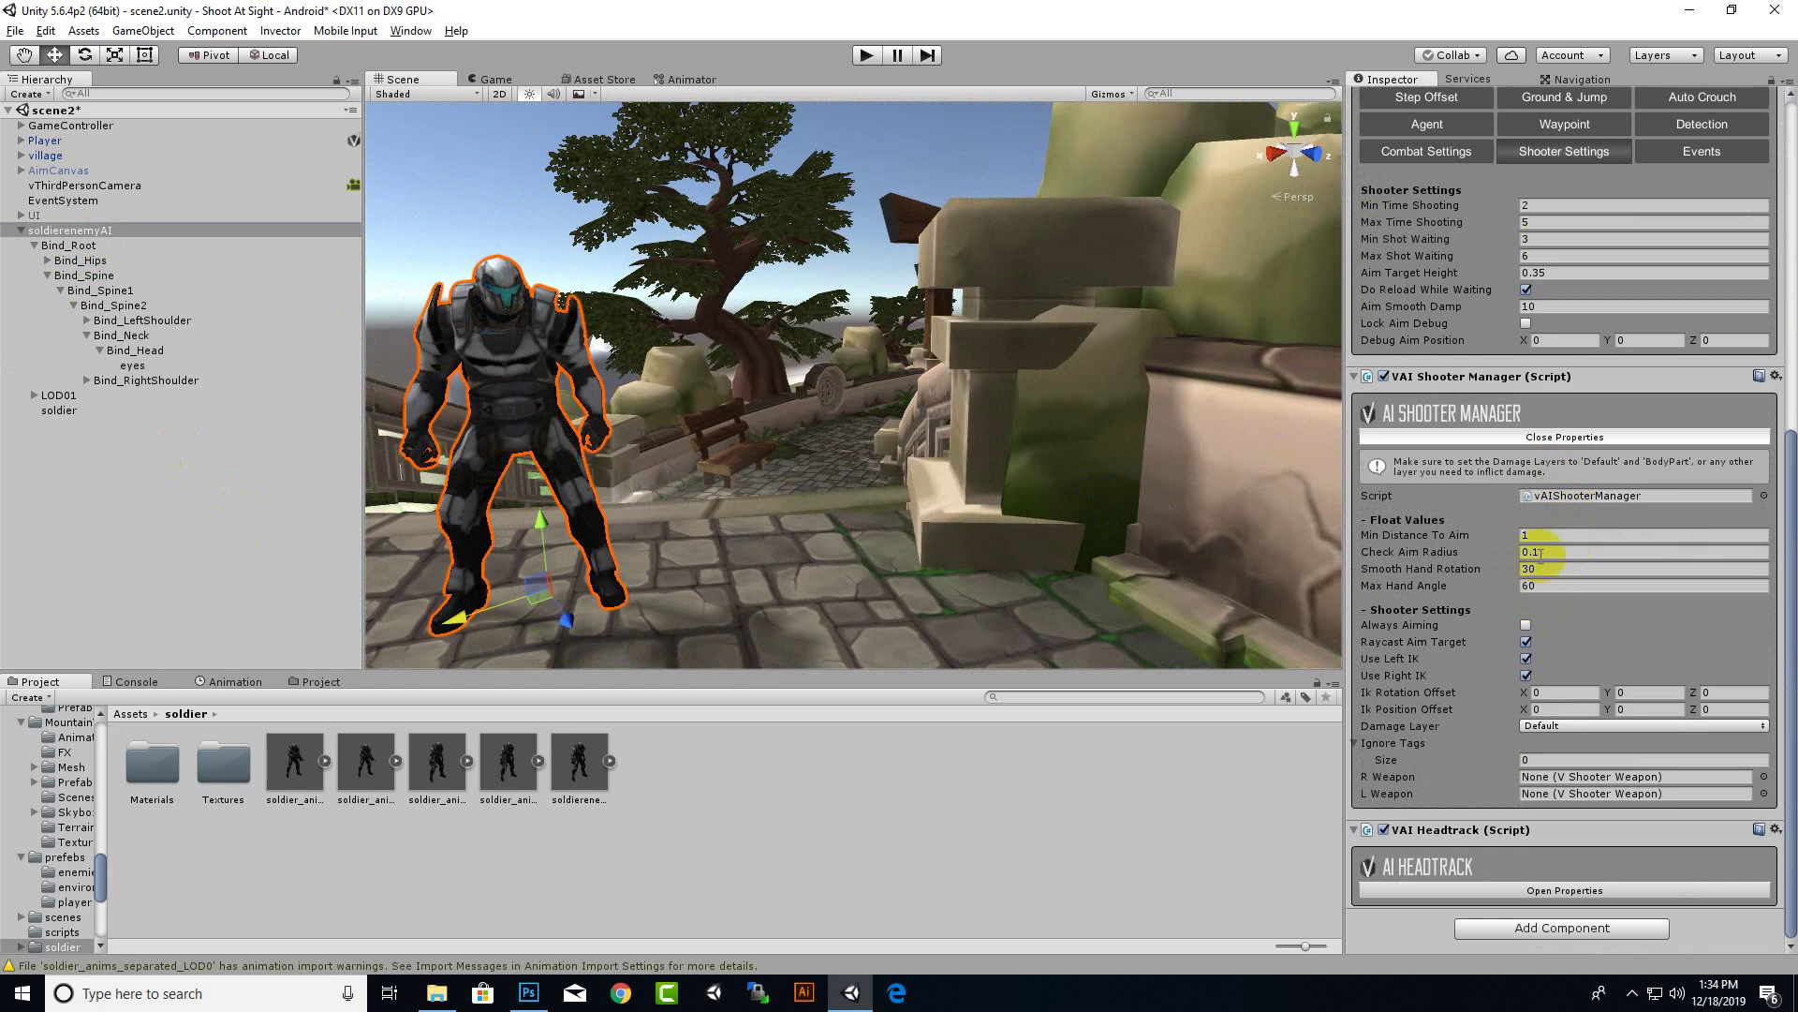
{"action": "scroll", "coordinate": [1578, 506], "scroll_direction": "up", "scroll_amount": 3}
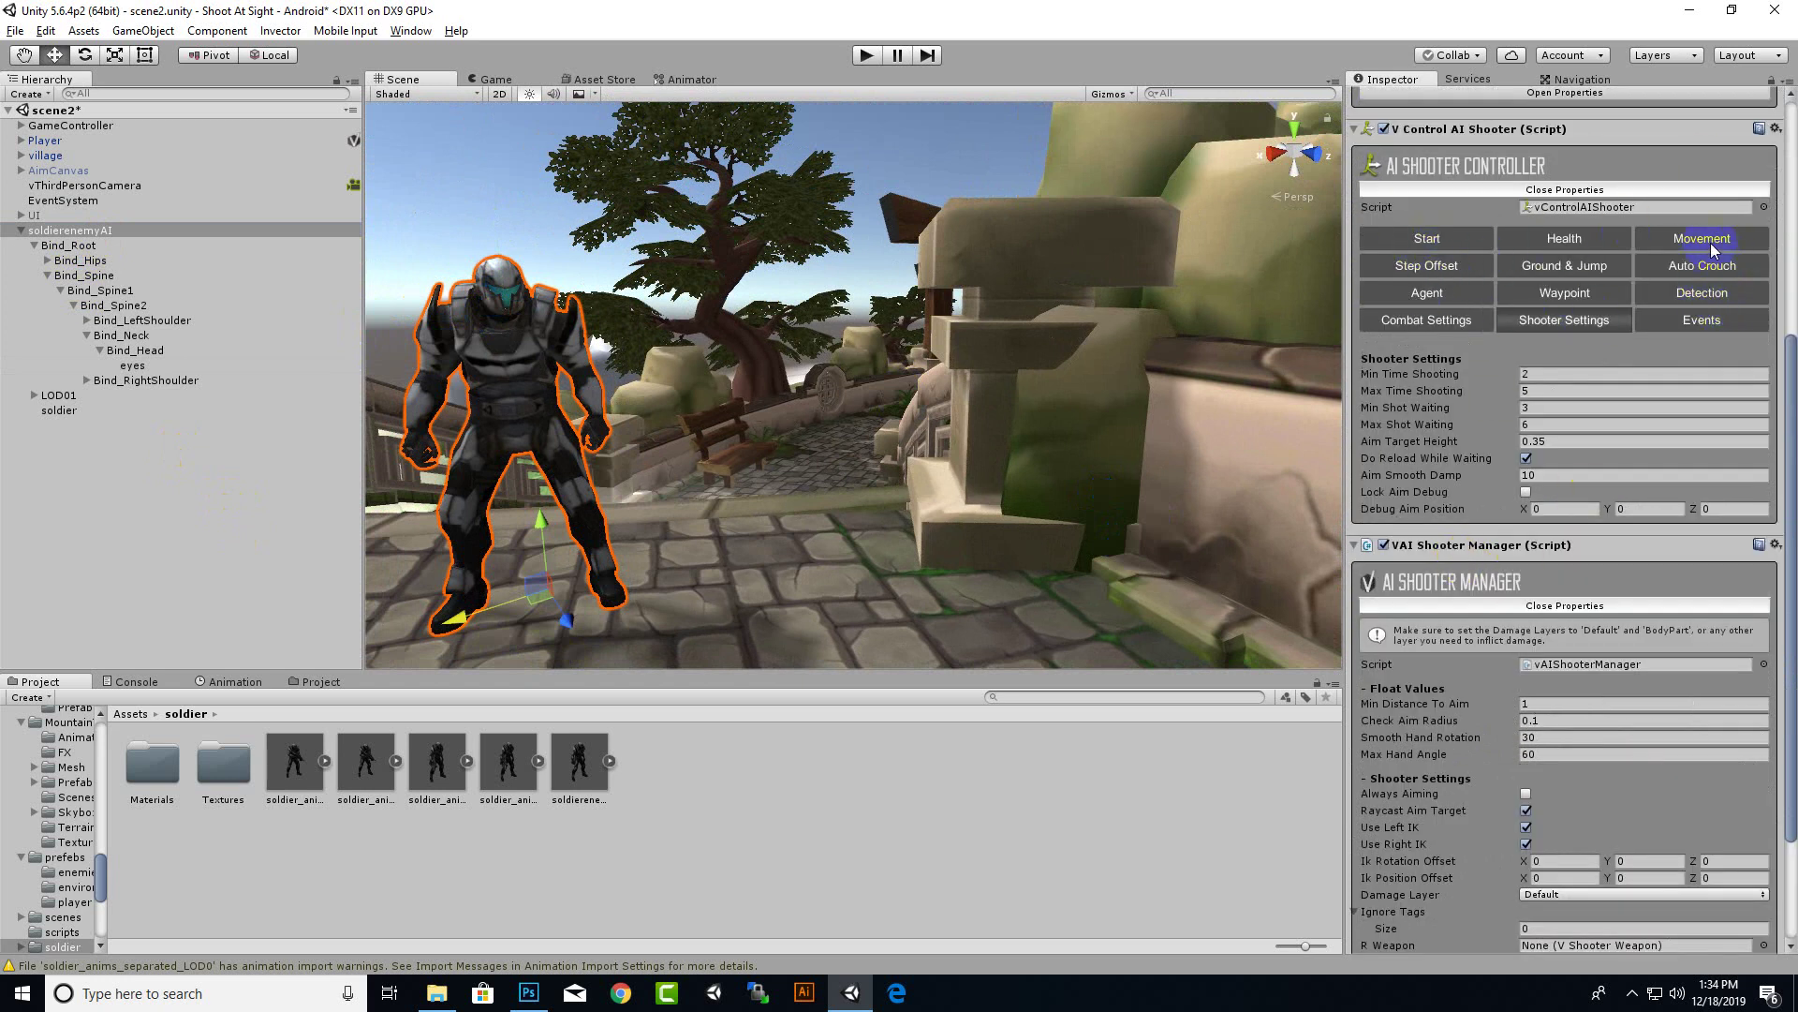
{"action": "left_click", "coordinate": [1700, 295]}
{"action": "scroll", "coordinate": [1488, 553], "scroll_direction": "down", "scroll_amount": 3}
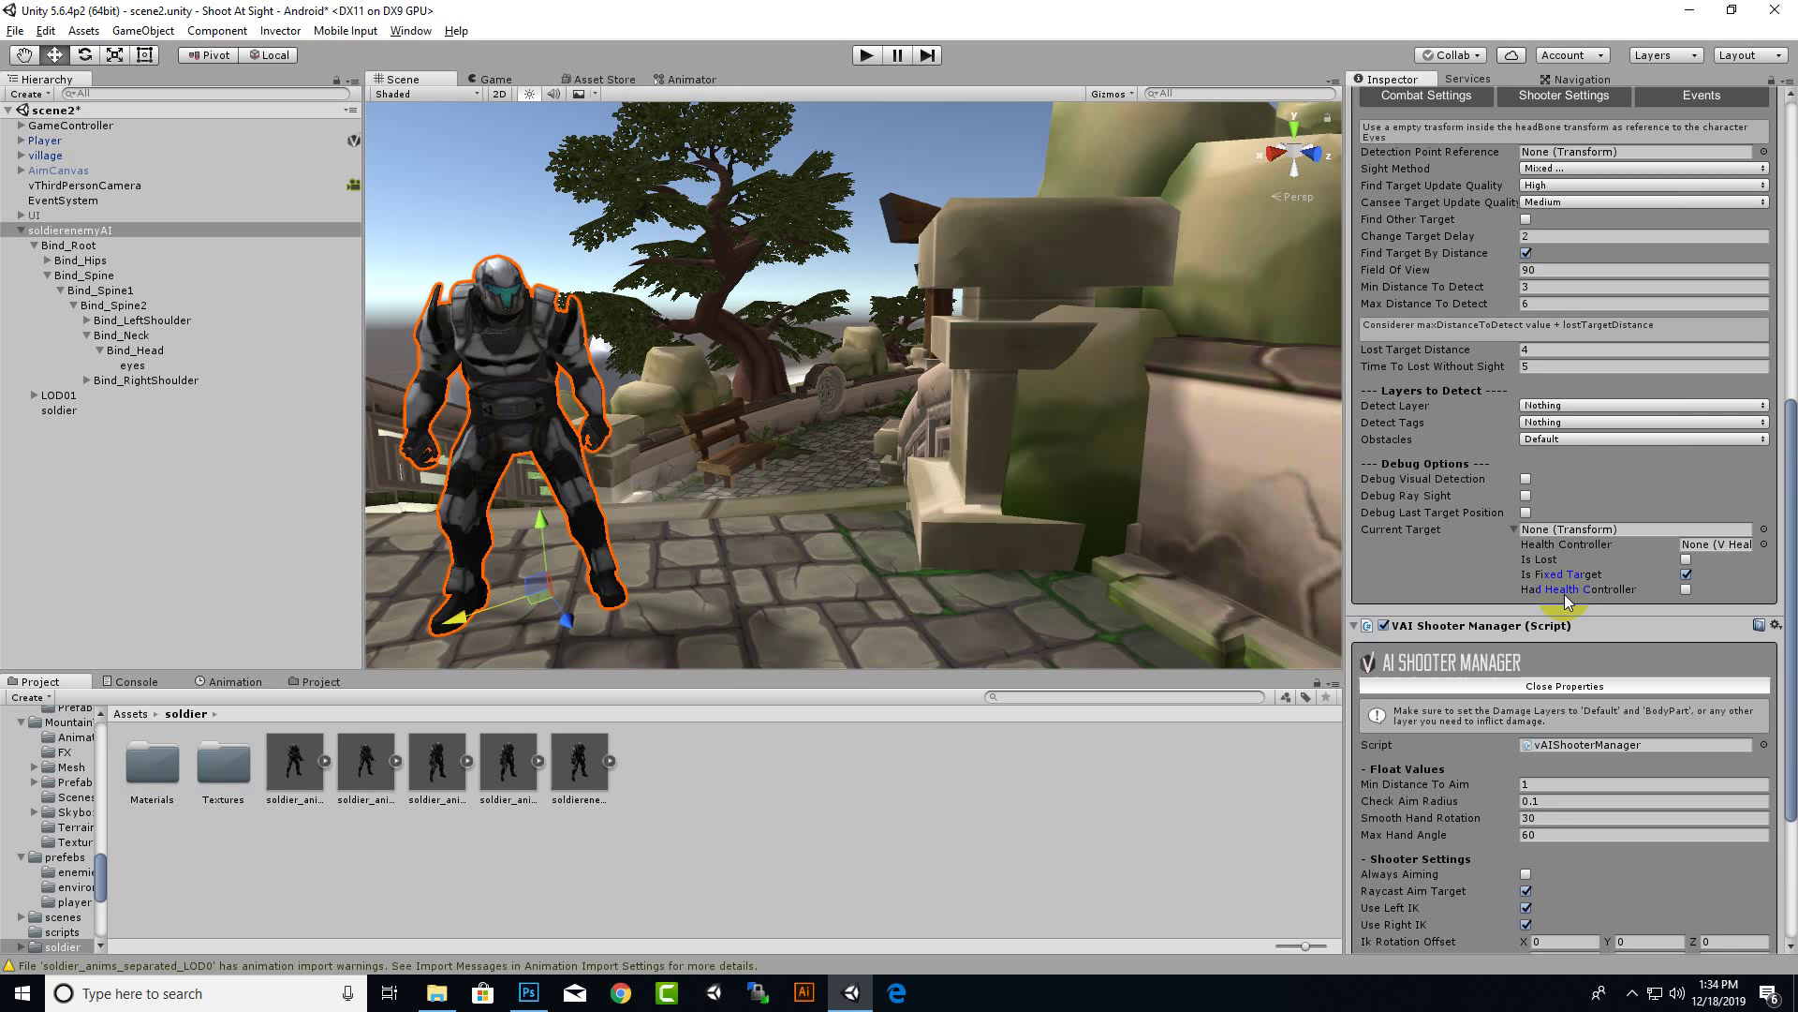
{"action": "left_click", "coordinate": [1524, 481]}
{"action": "mouse_move", "coordinate": [783, 476]}
{"action": "left_mouse_down", "text": "alt"}
{"action": "mouse_move", "coordinate": [1184, 471]}
{"action": "mouse_move", "coordinate": [860, 300]}
{"action": "left_mouse_up", "text": "alt"}
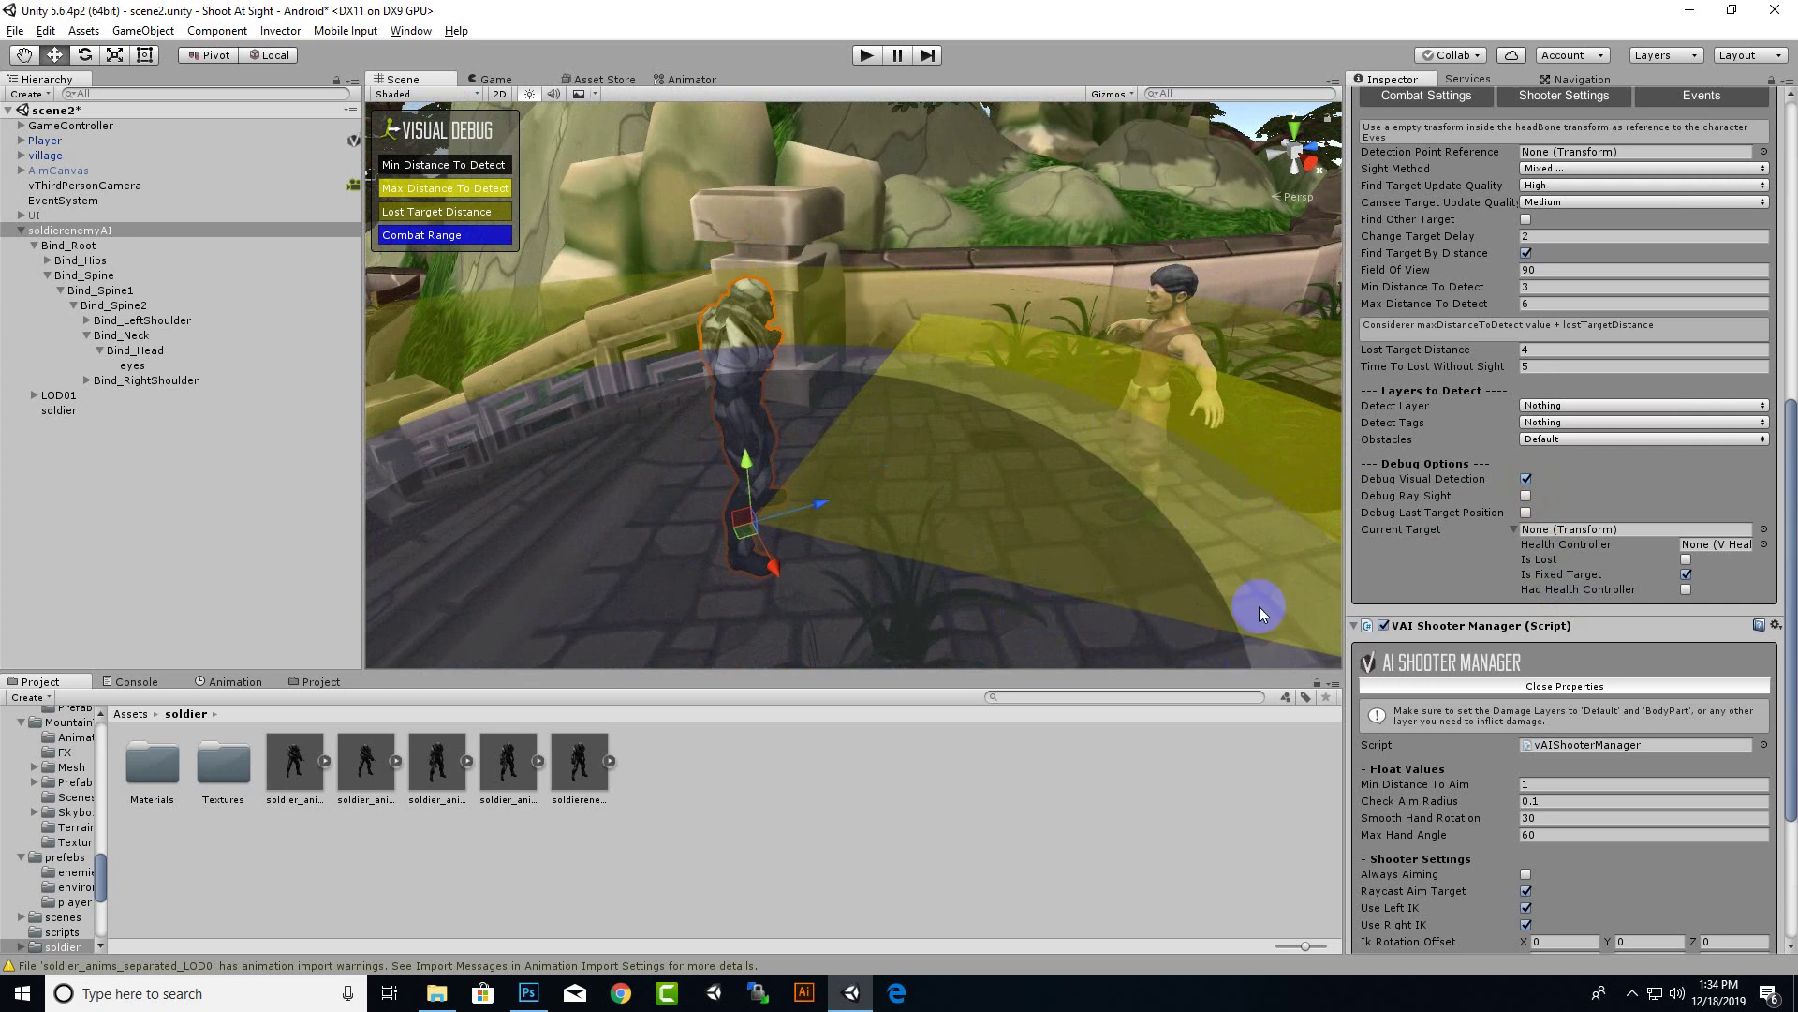
Assign eyes as the detection point reference and turn Debug Visual Detection off
{"action": "left_click", "coordinate": [1531, 482]}
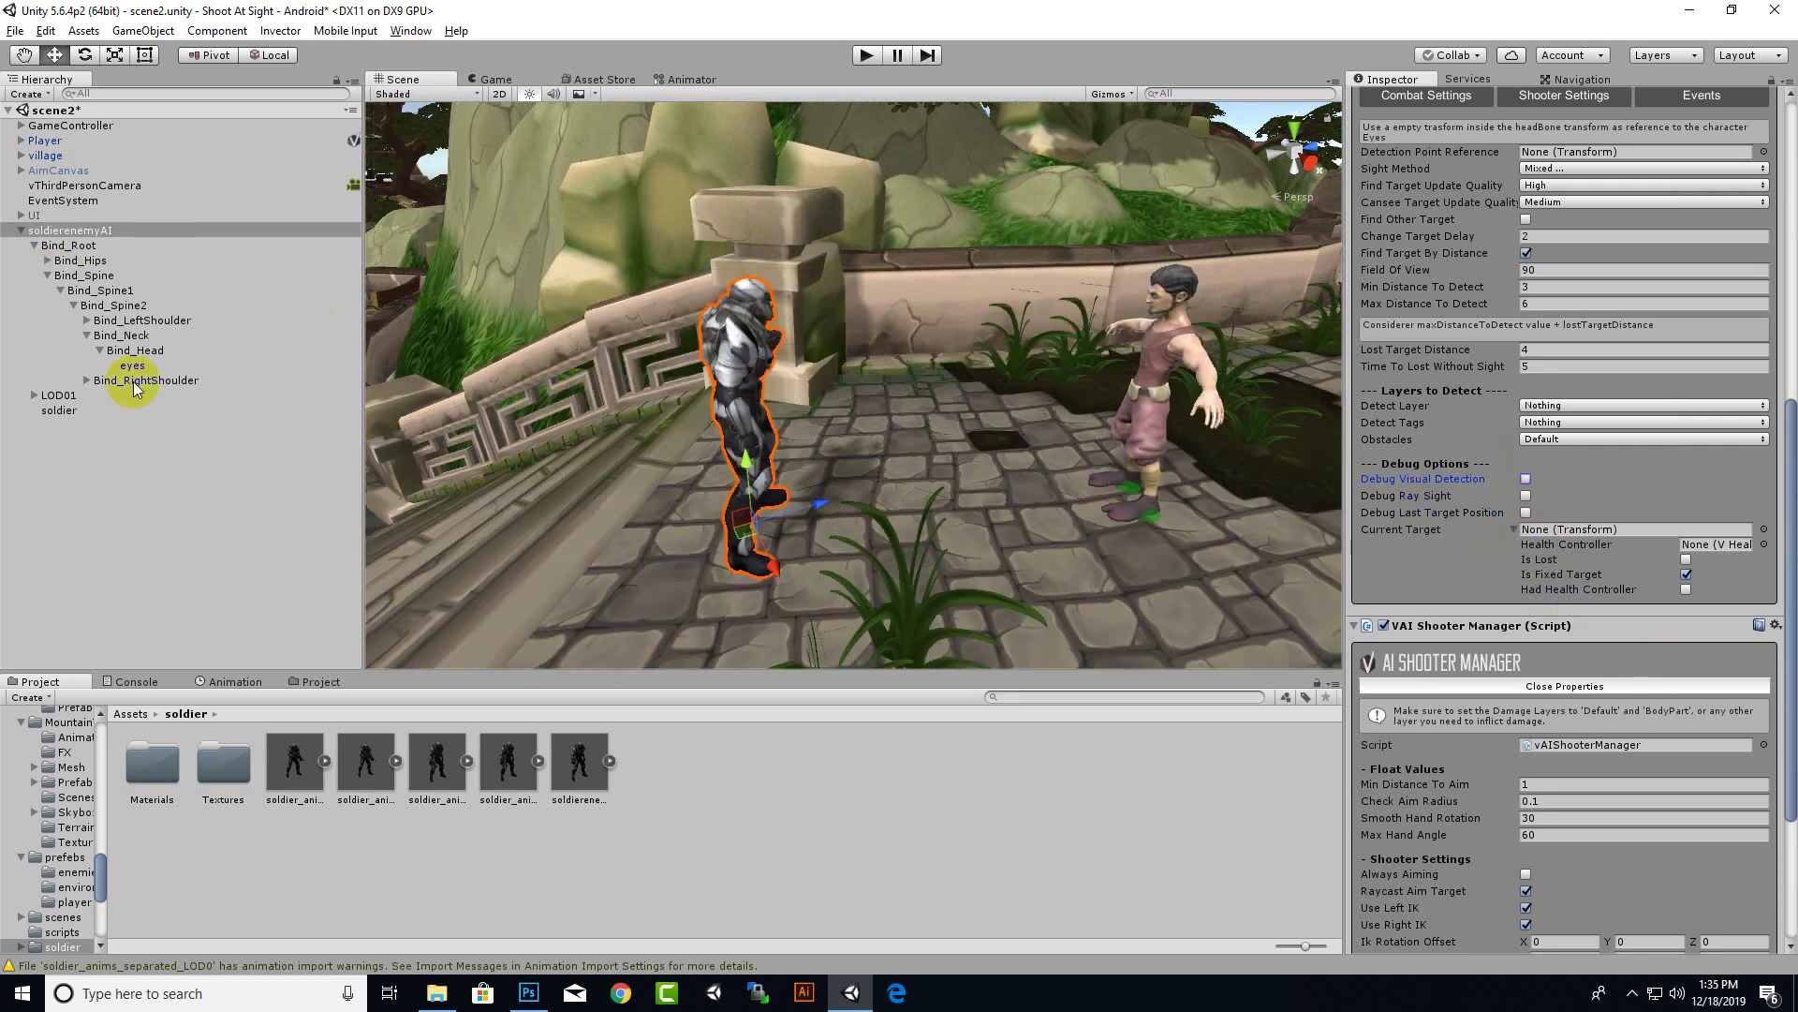
{"action": "left_click_drag", "start_coordinate": [138, 375], "coordinate": [1566, 153]}
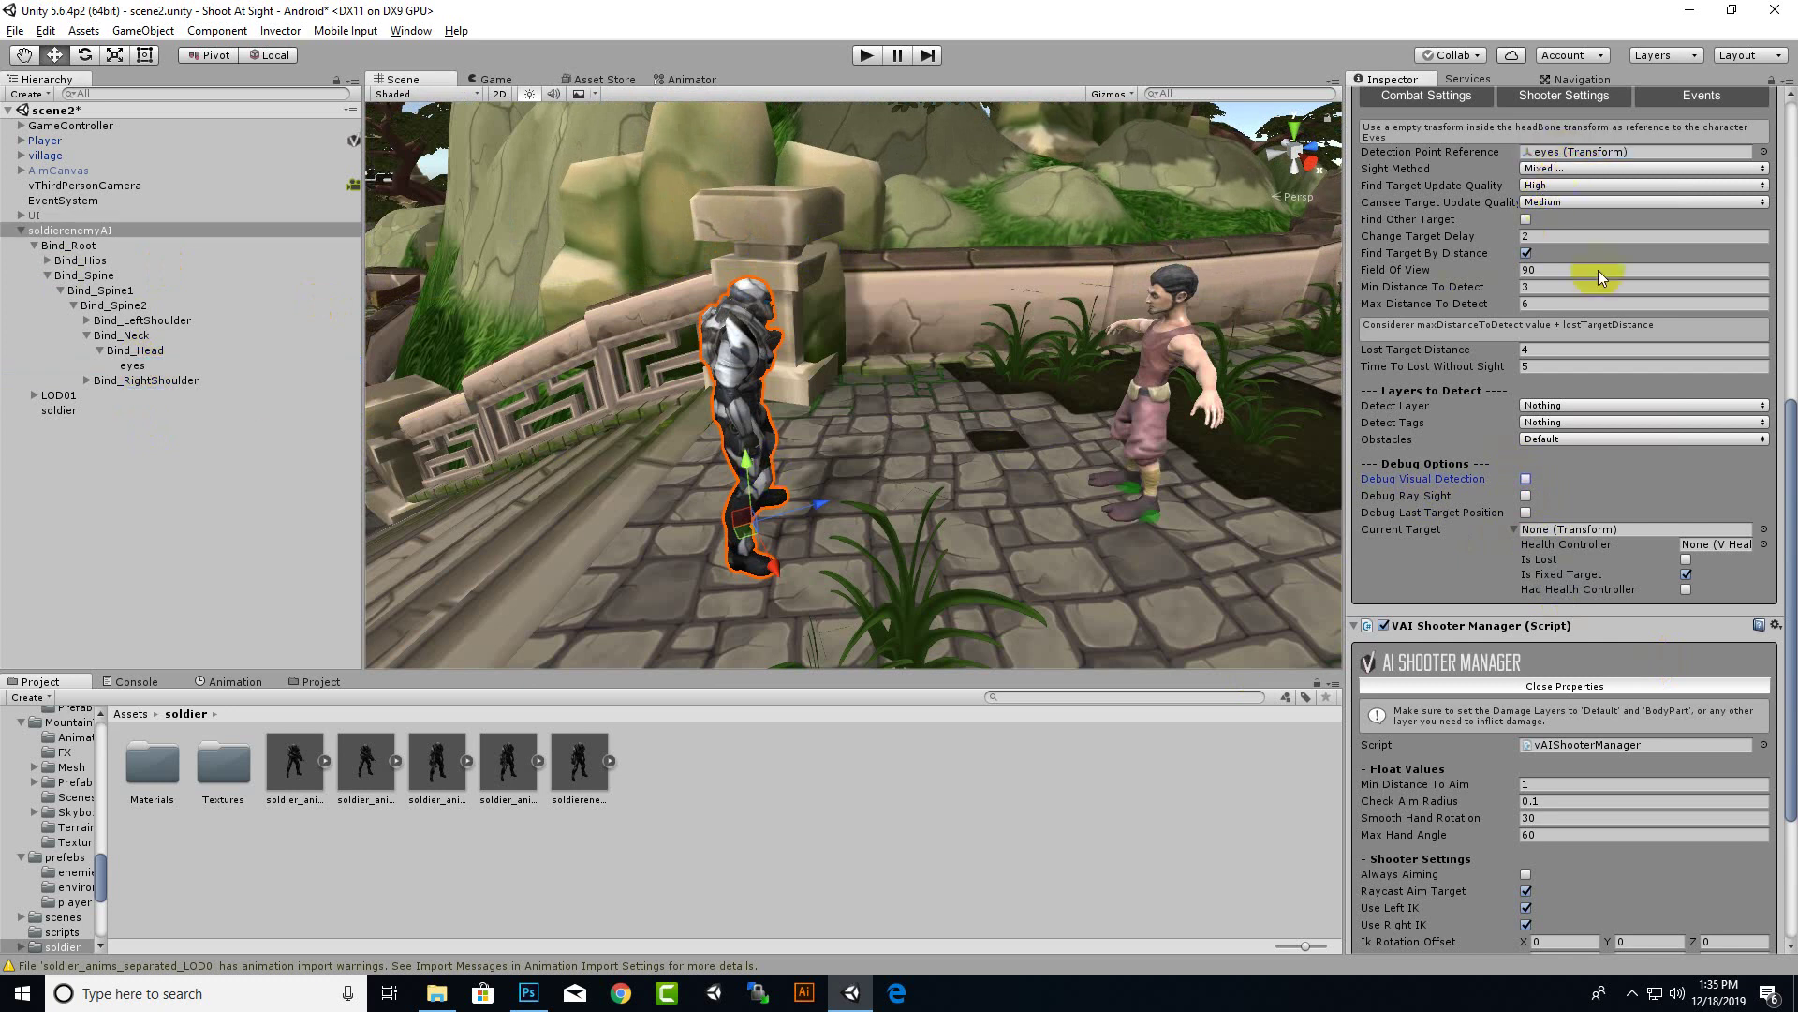
{"action": "left_click", "coordinate": [1526, 479]}
{"action": "mouse_move", "coordinate": [815, 301]}
{"action": "right_mouse_down"}
{"action": "mouse_move", "coordinate": [754, 267]}
{"action": "mouse_move", "coordinate": [747, 290]}
{"action": "right_mouse_up"}
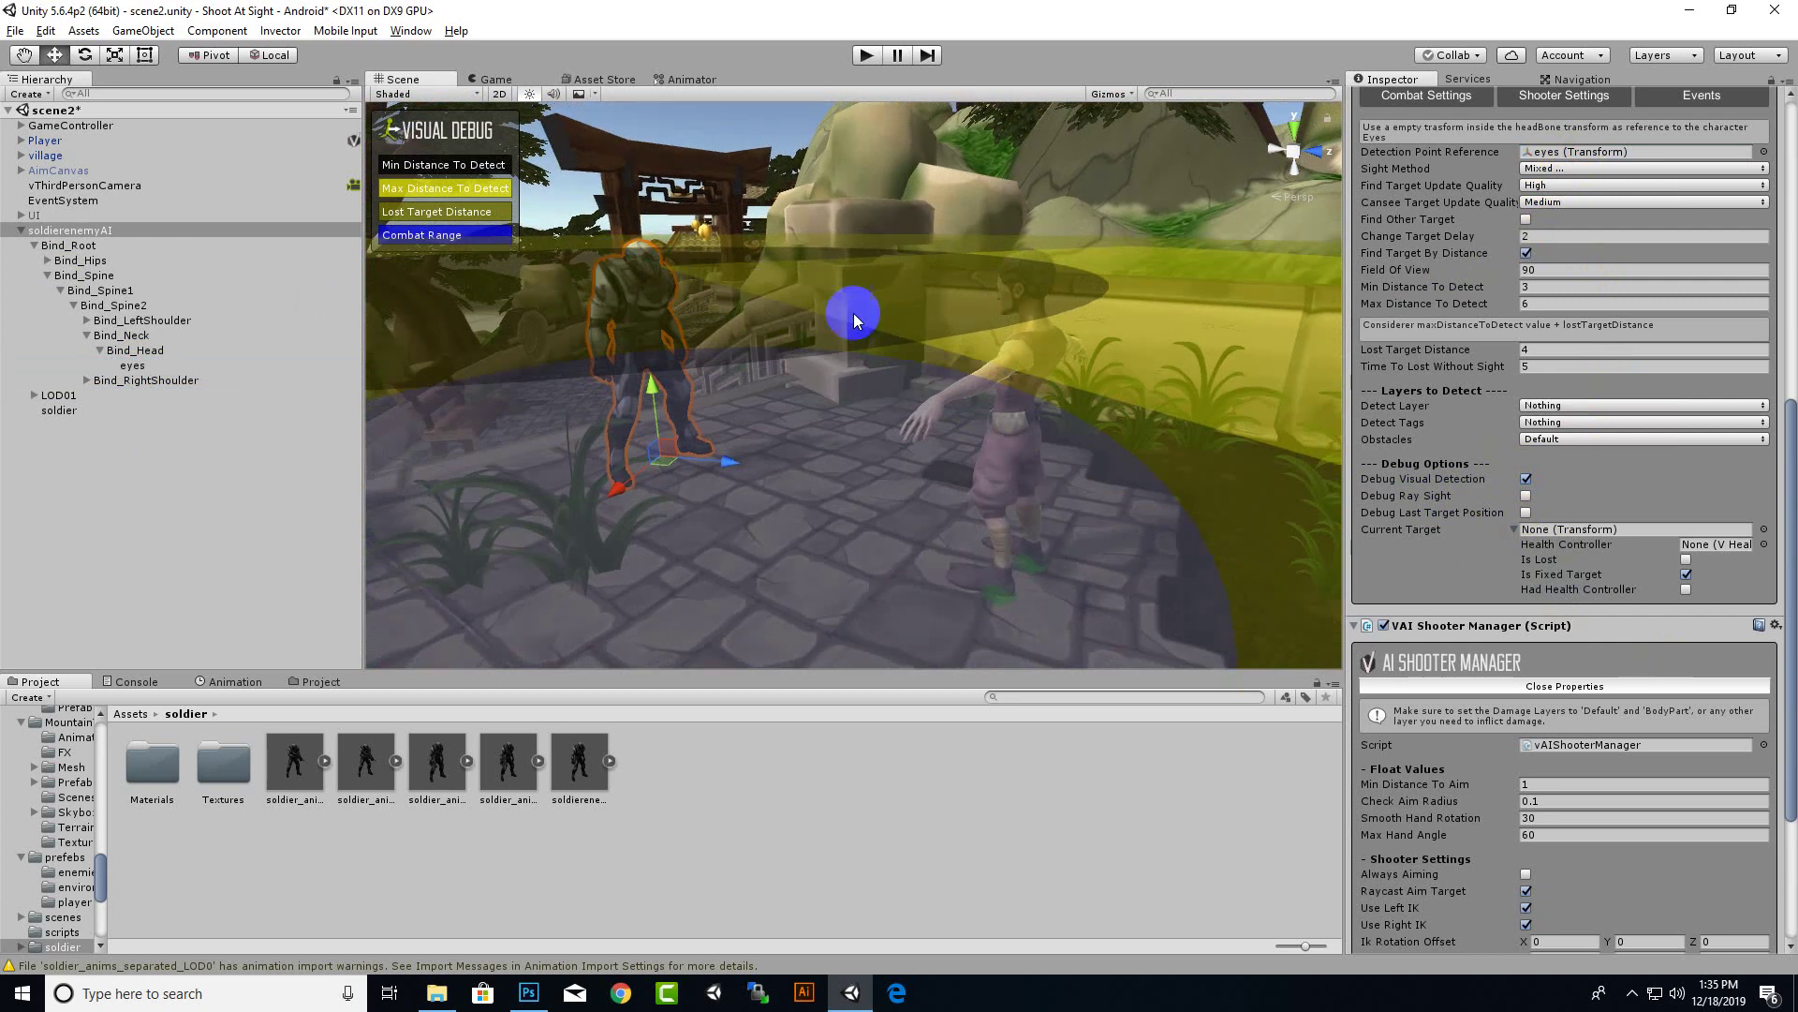
{"action": "right_click_drag", "start_coordinate": [854, 318], "coordinate": [1374, 373]}
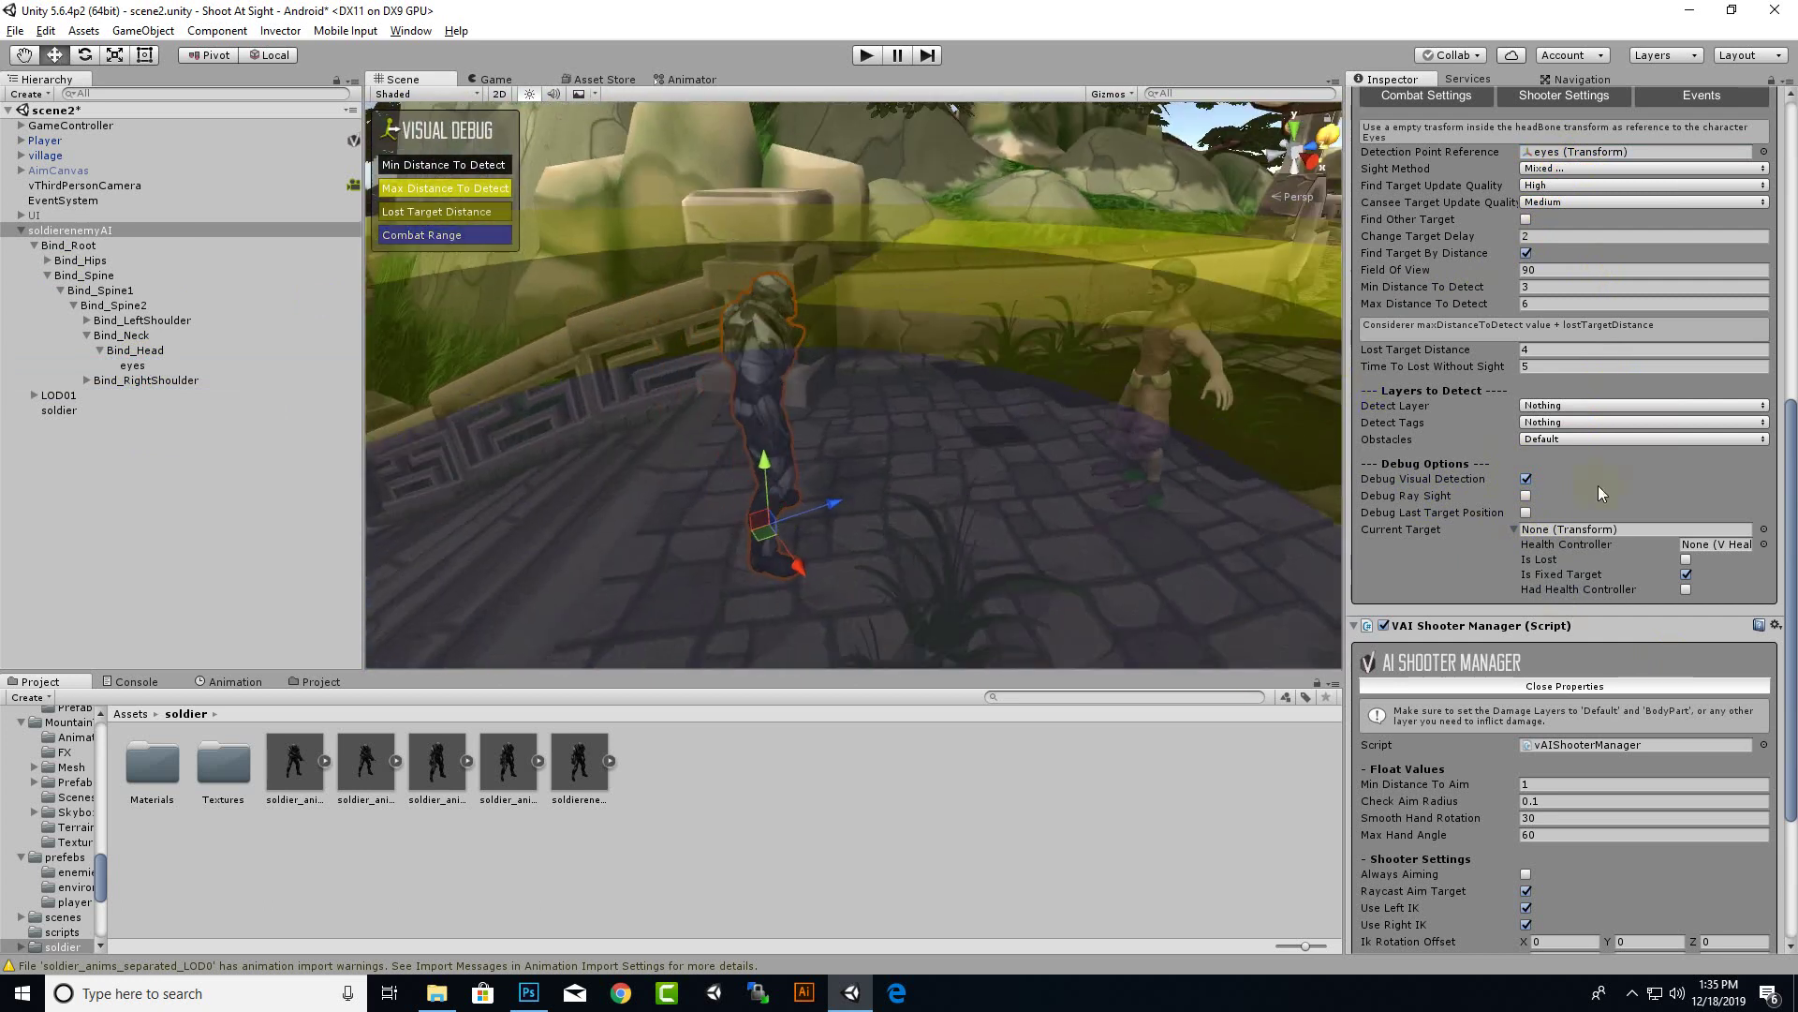
{"action": "left_click", "coordinate": [1526, 479]}
{"action": "right_click_drag", "start_coordinate": [848, 319], "coordinate": [832, 407]}
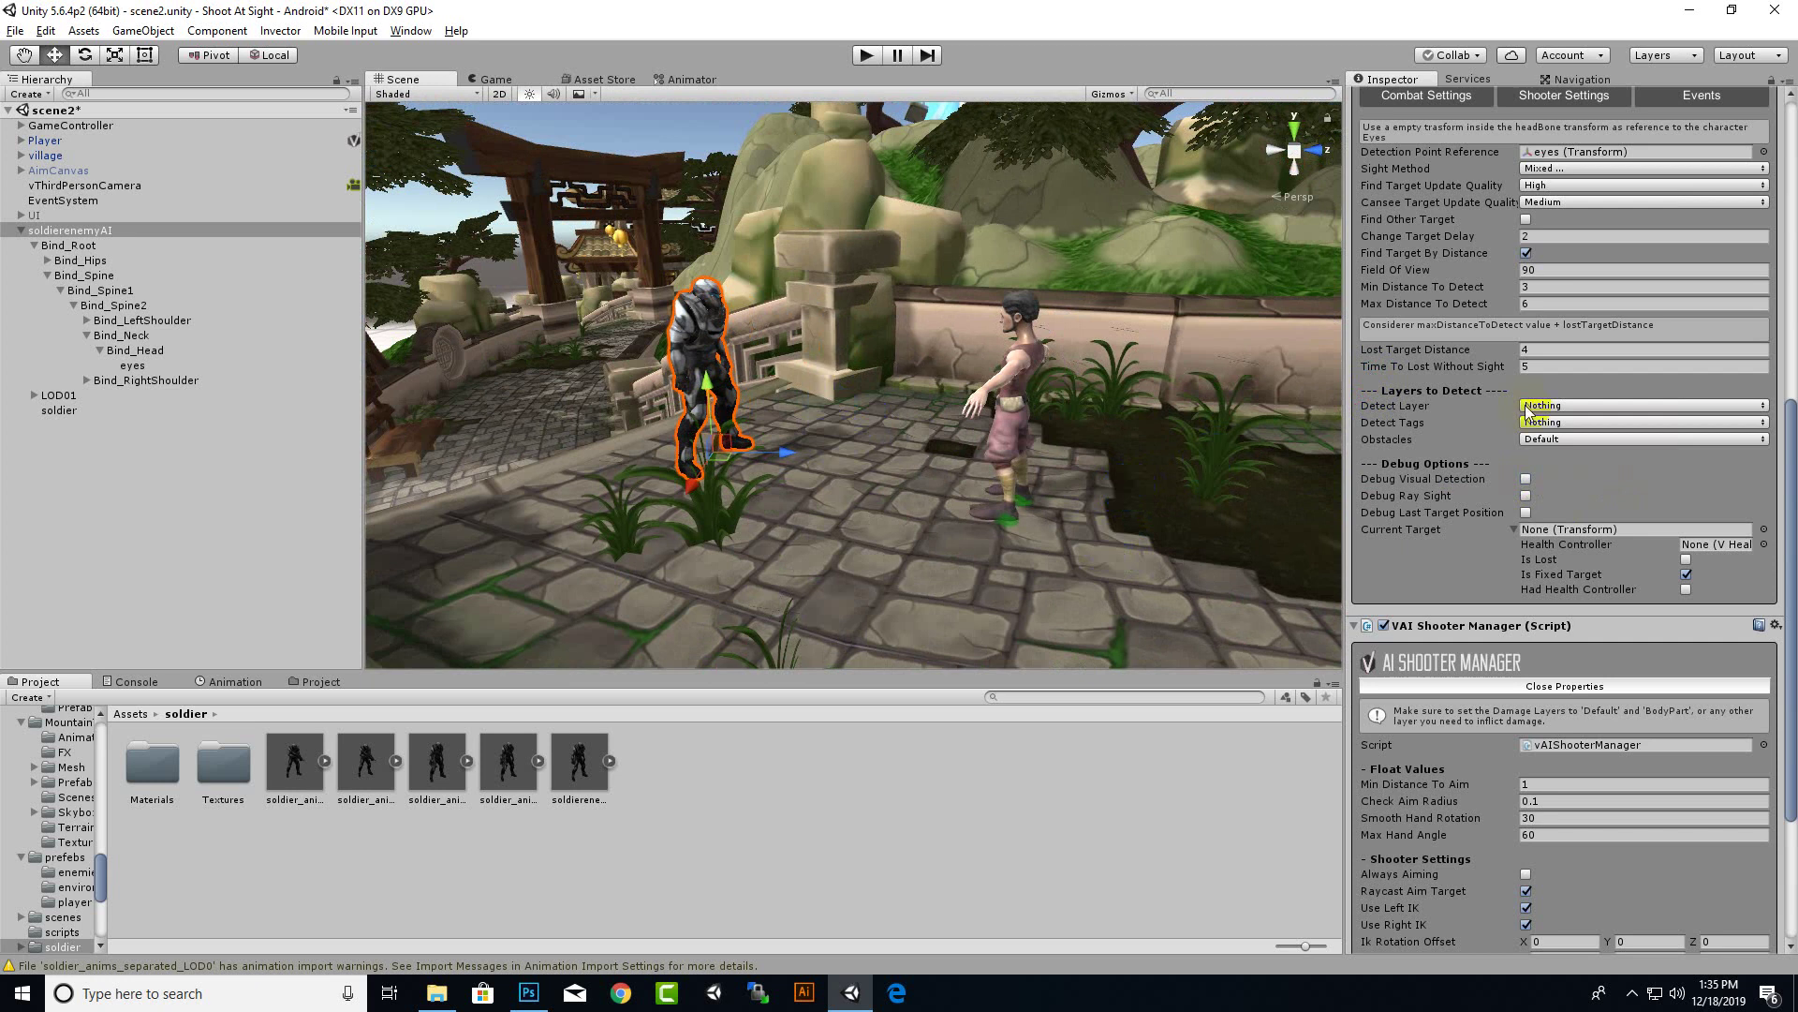
Set the soldier's Detect Layer and Detect Tags to Player
{"action": "scroll", "coordinate": [1498, 364], "scroll_direction": "up", "scroll_amount": 2}
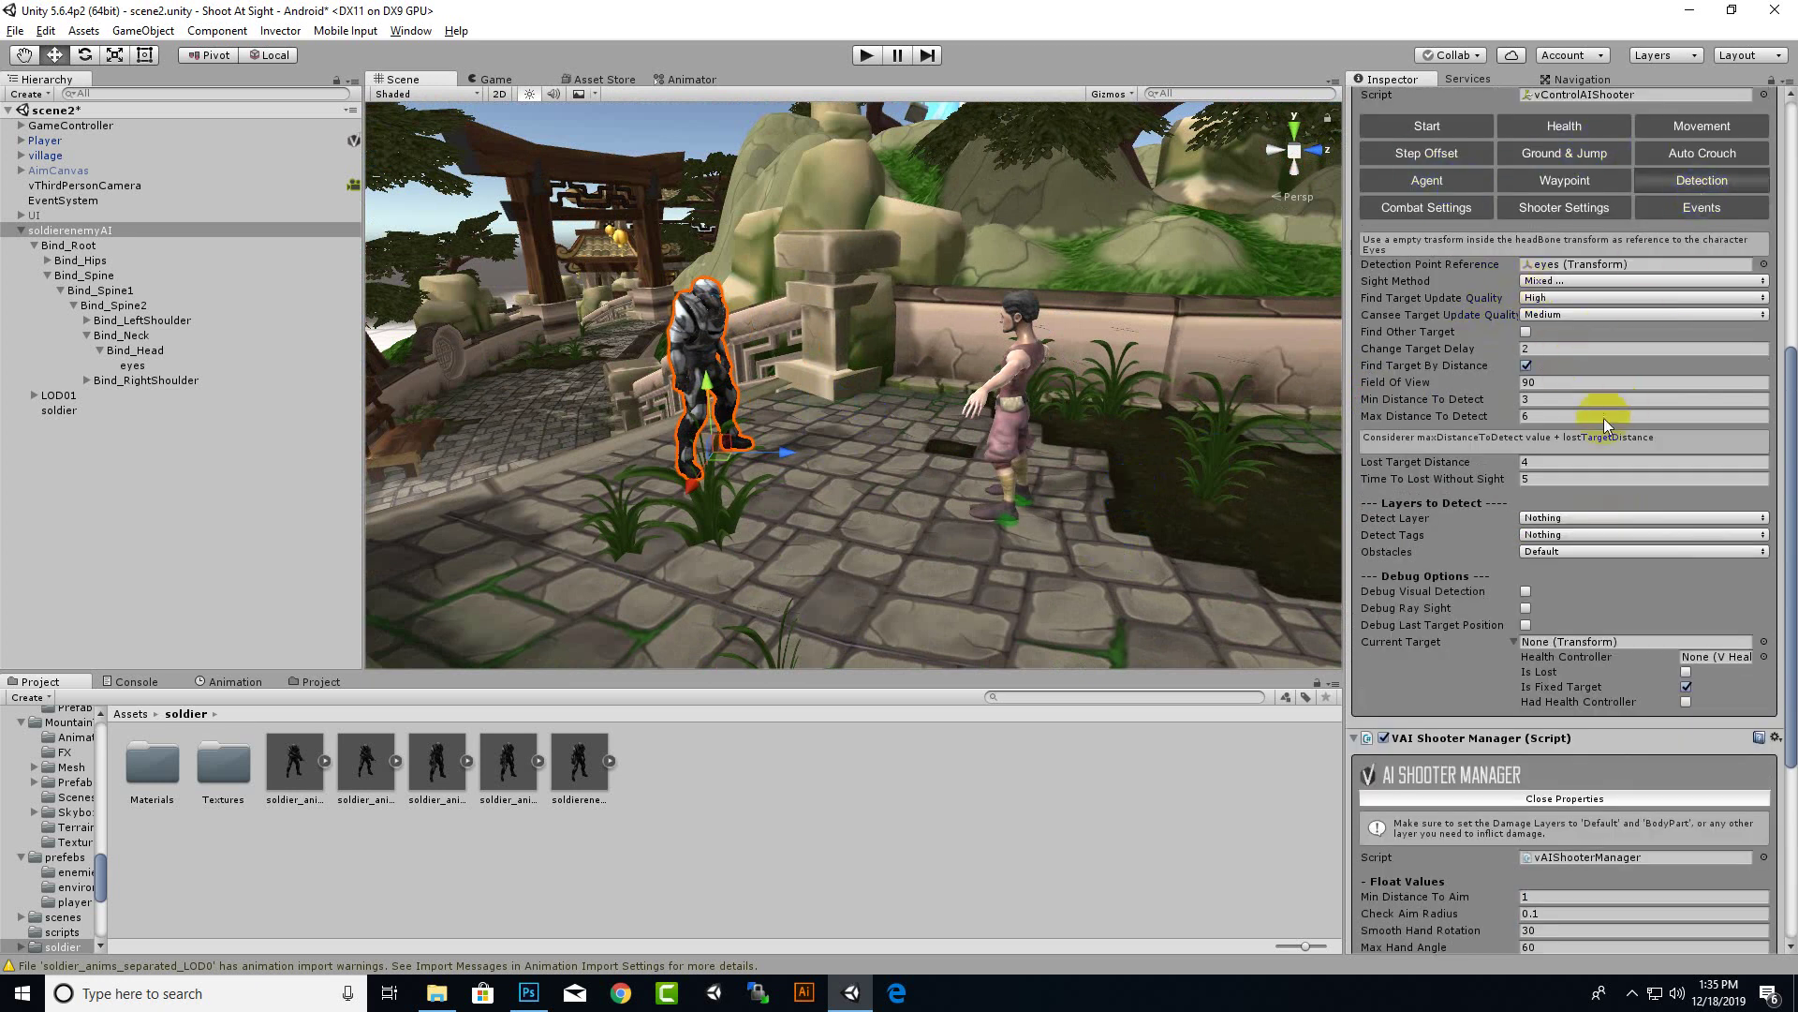
{"action": "left_click", "coordinate": [1550, 519]}
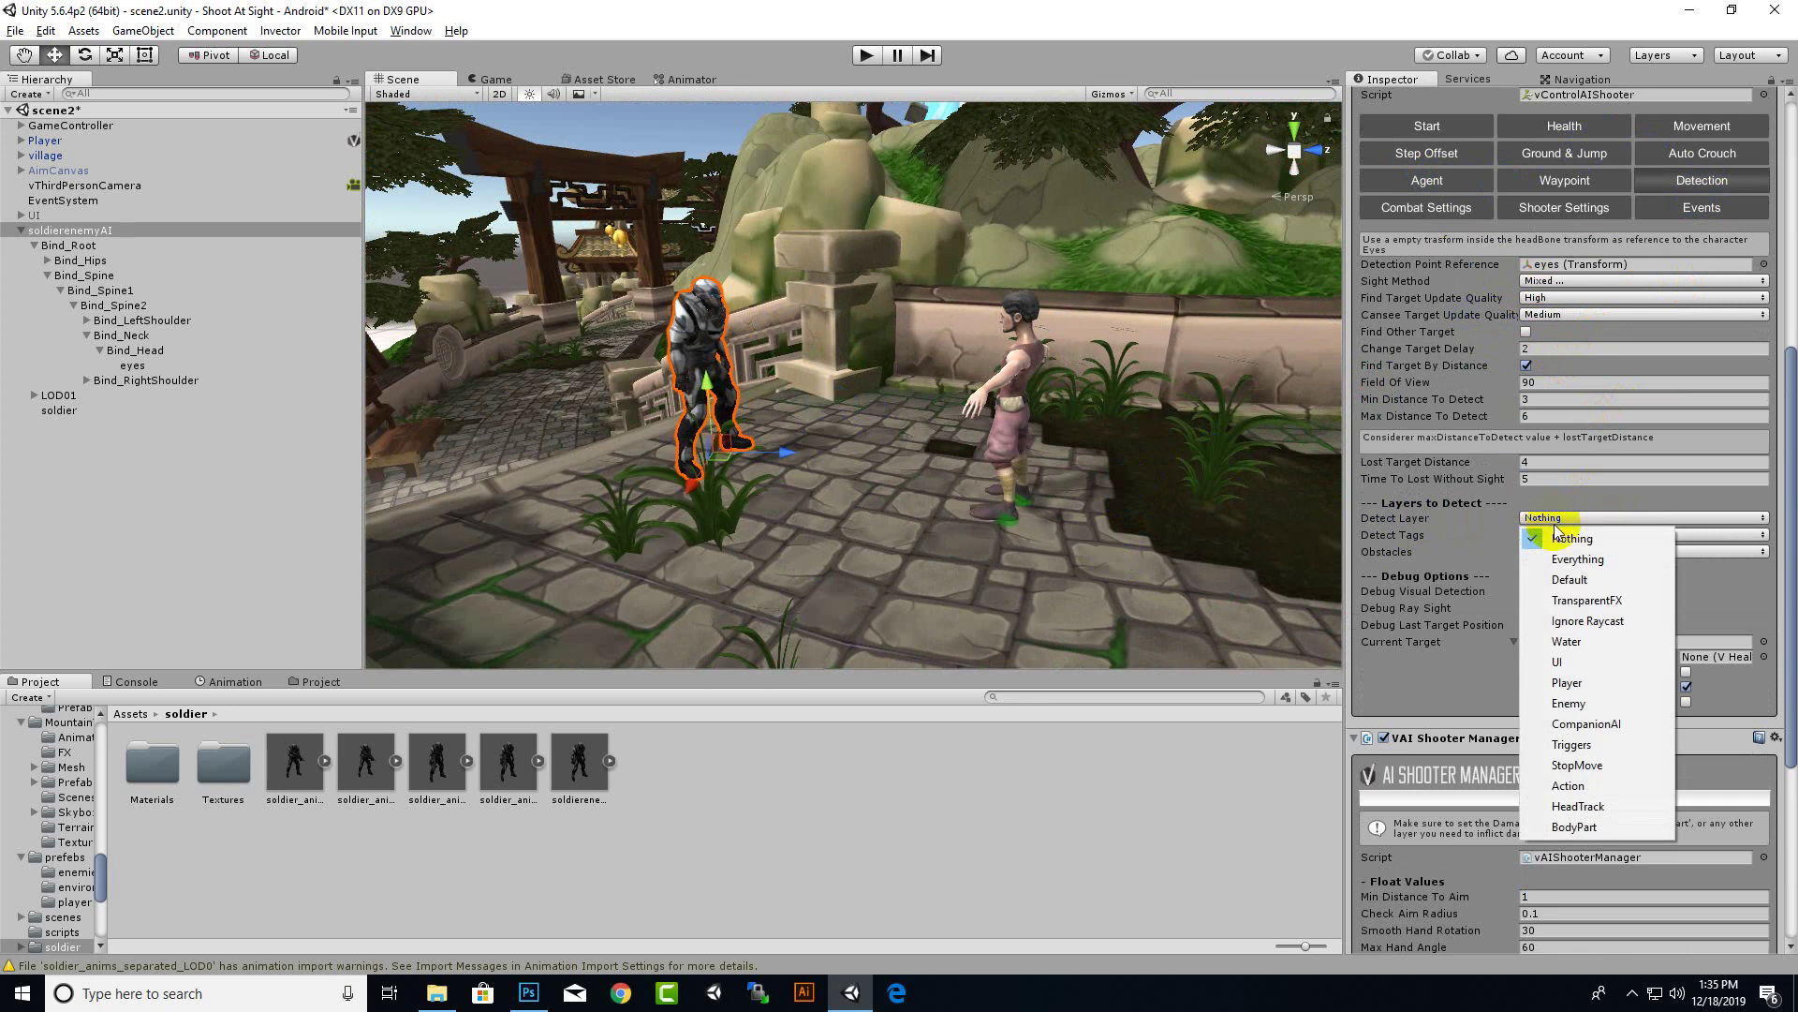
{"action": "left_click", "coordinate": [1579, 702]}
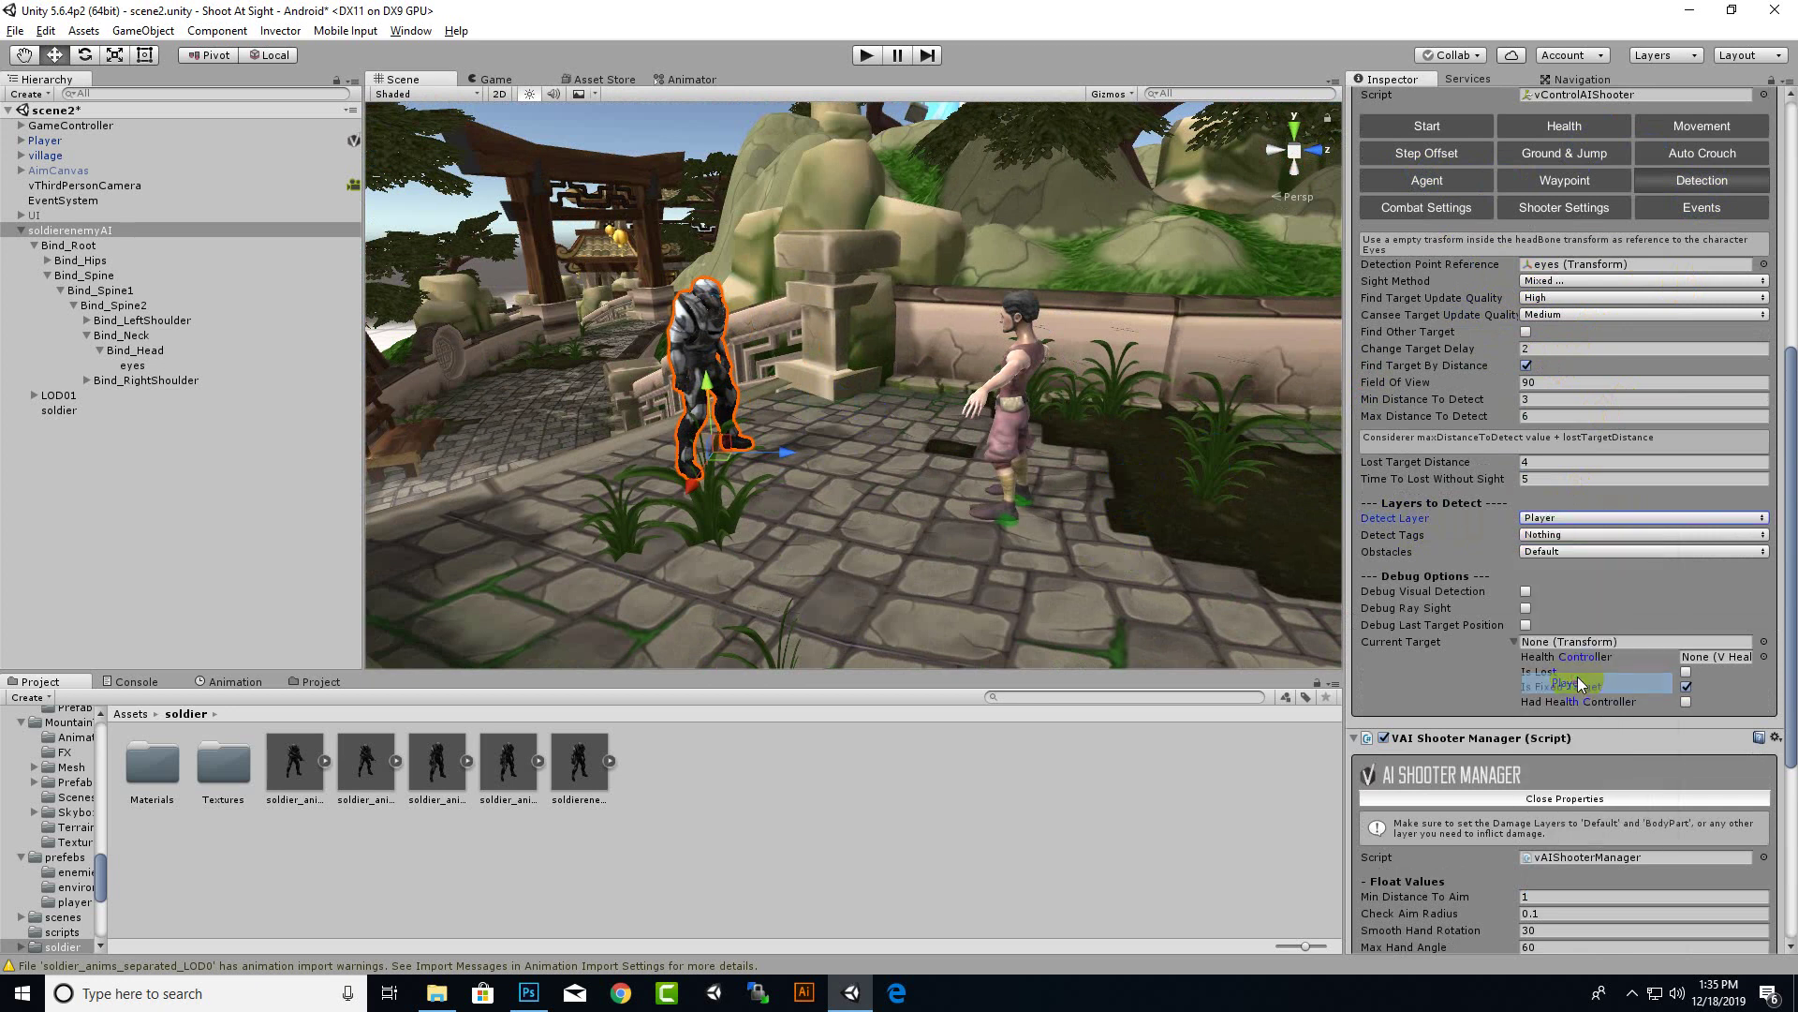
{"action": "left_click", "coordinate": [1570, 535]}
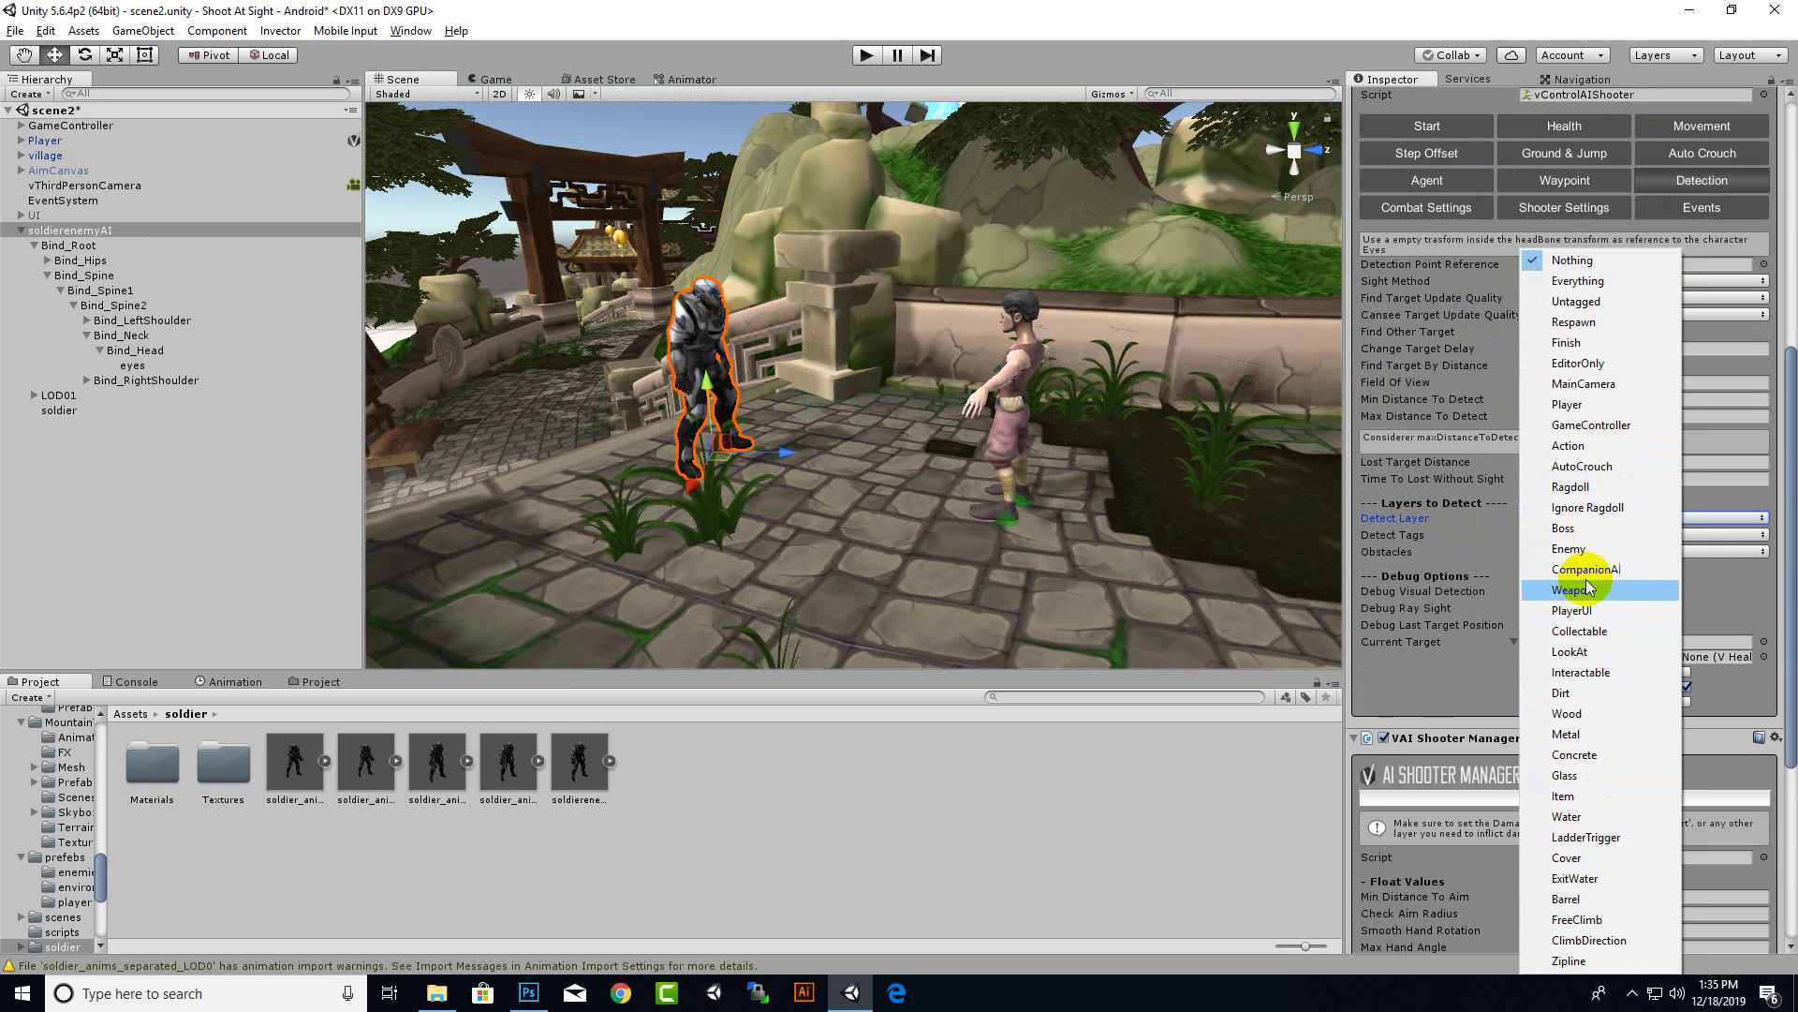
{"action": "left_click", "coordinate": [1577, 404]}
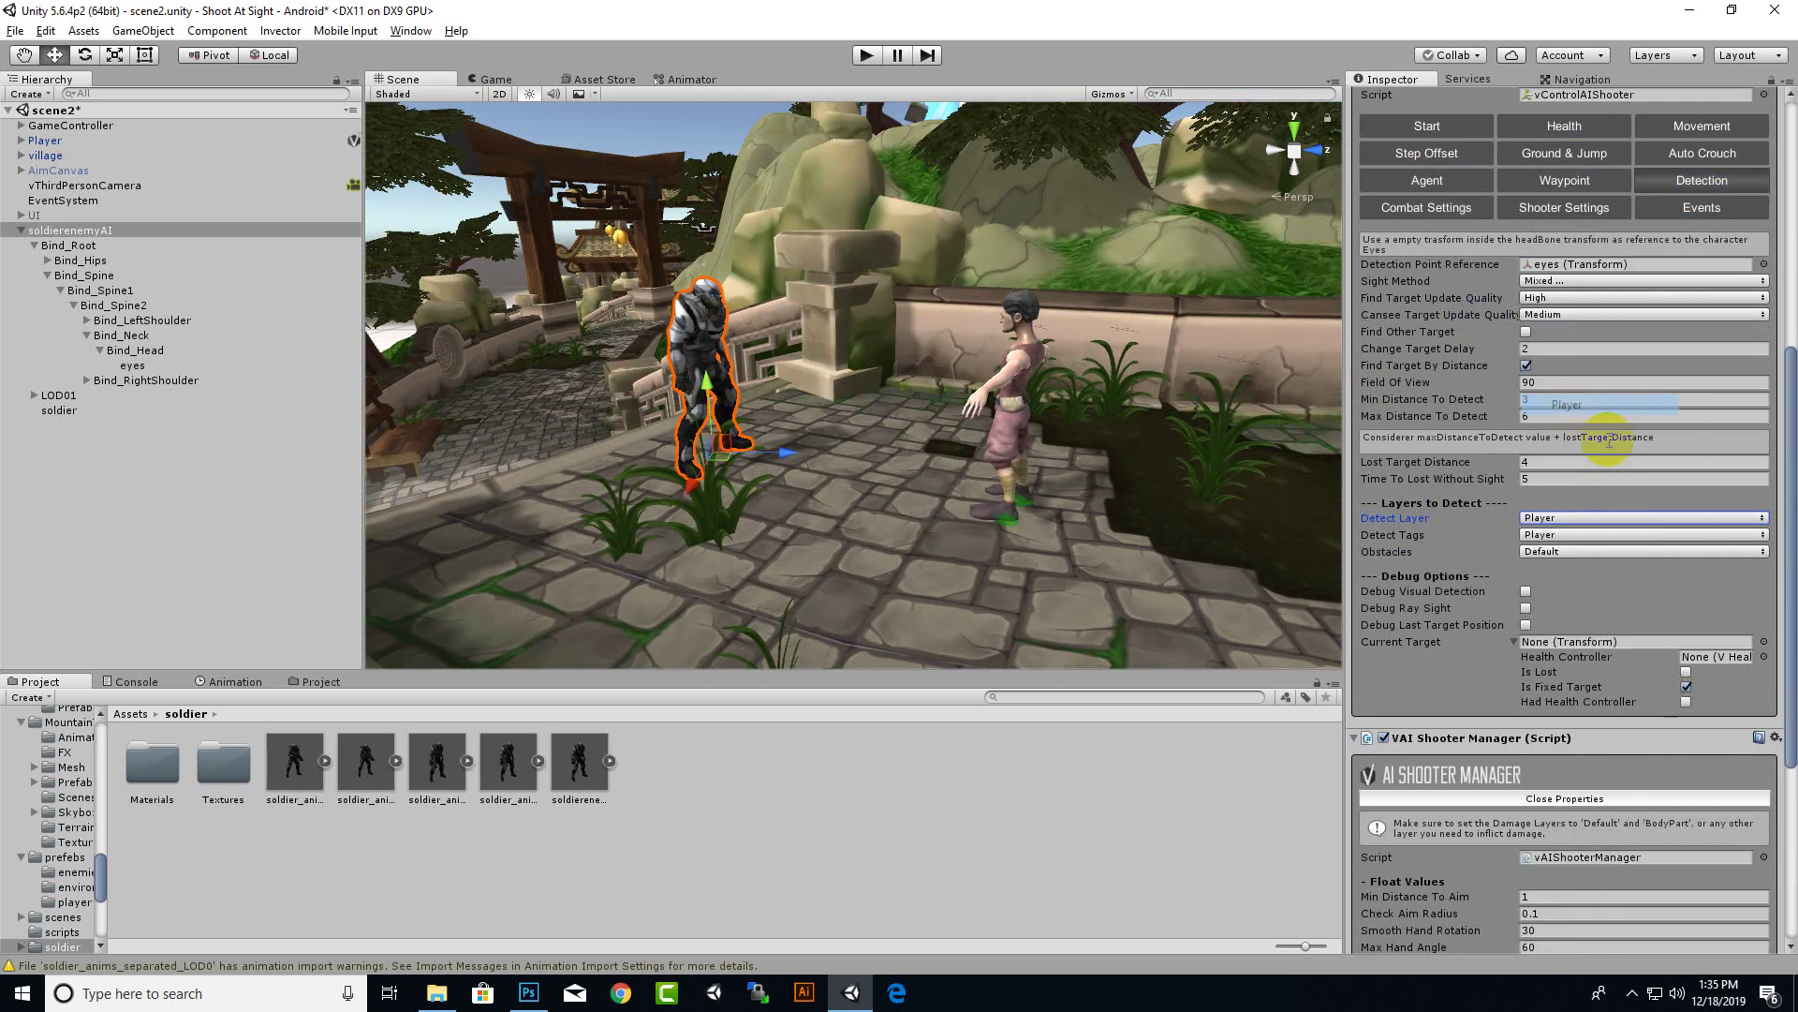
Add Player to the Shooter Manager's Damage Layer alongside Default
{"action": "scroll", "coordinate": [1443, 594], "scroll_direction": "down", "scroll_amount": 5}
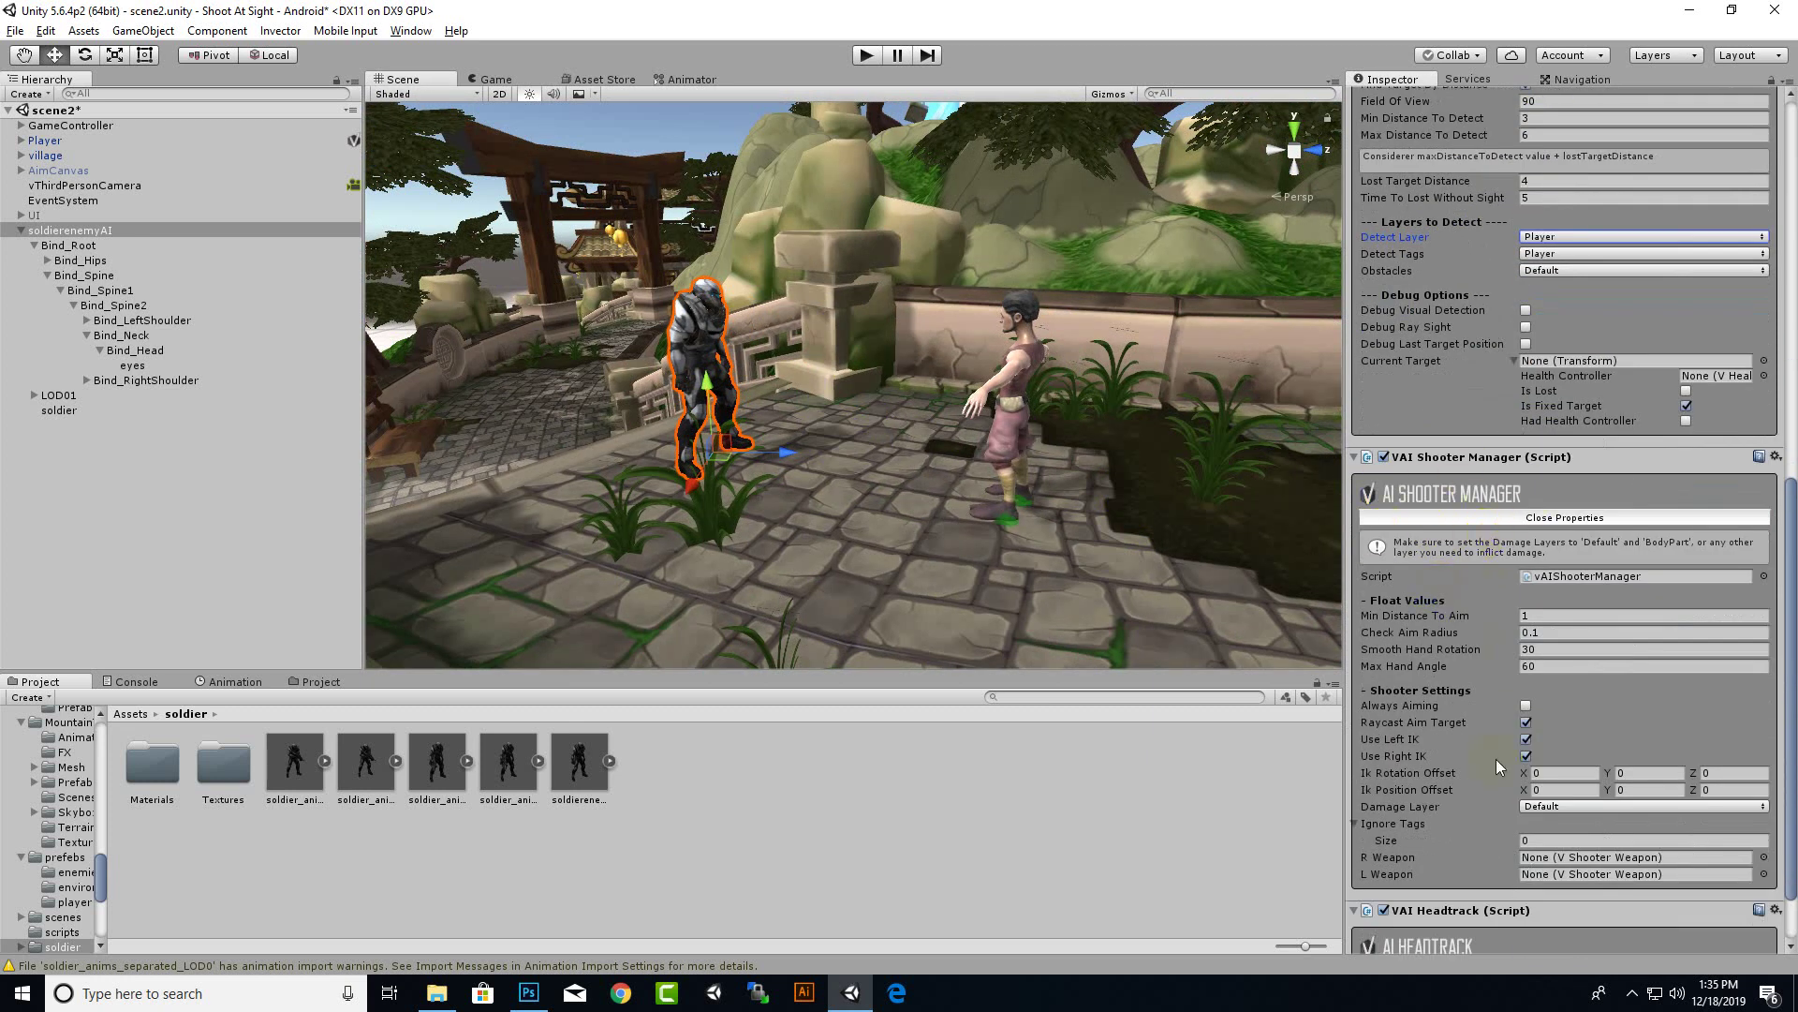
{"action": "scroll", "coordinate": [1496, 761], "scroll_direction": "down", "scroll_amount": 2}
{"action": "left_click", "coordinate": [1396, 727]}
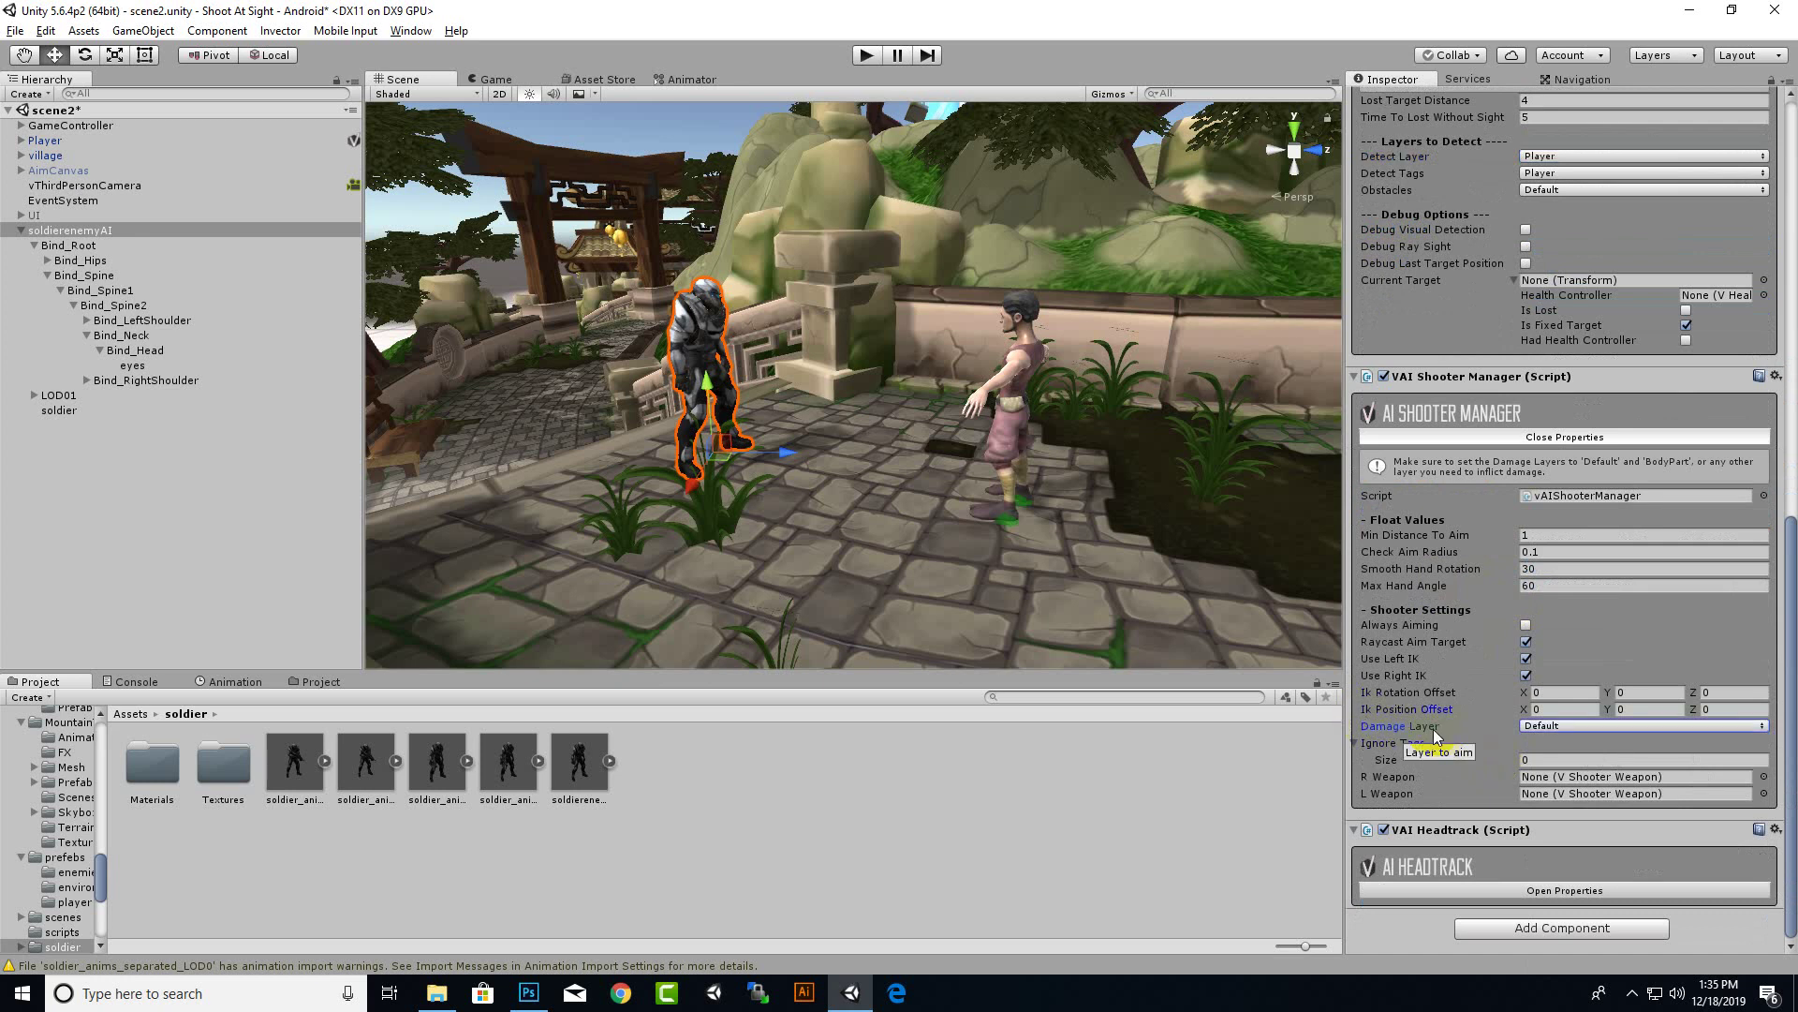
{"action": "left_click", "coordinate": [1558, 727]}
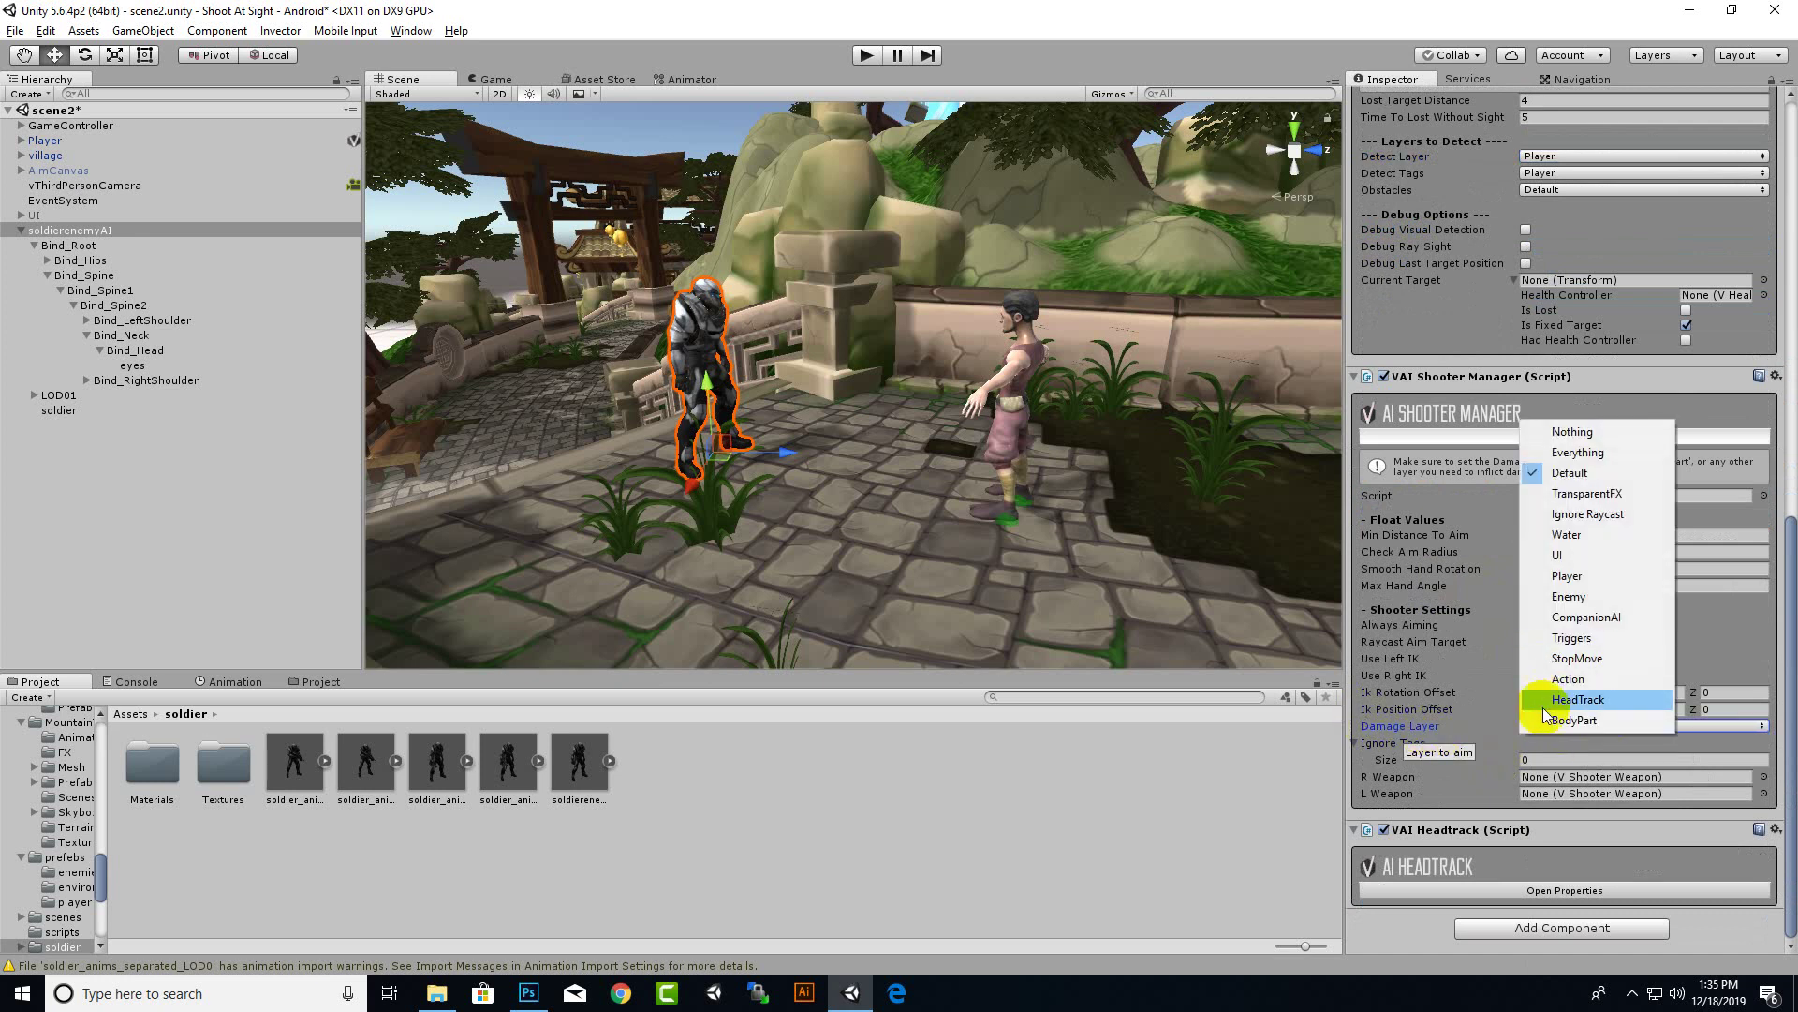
{"action": "left_click", "coordinate": [1577, 577]}
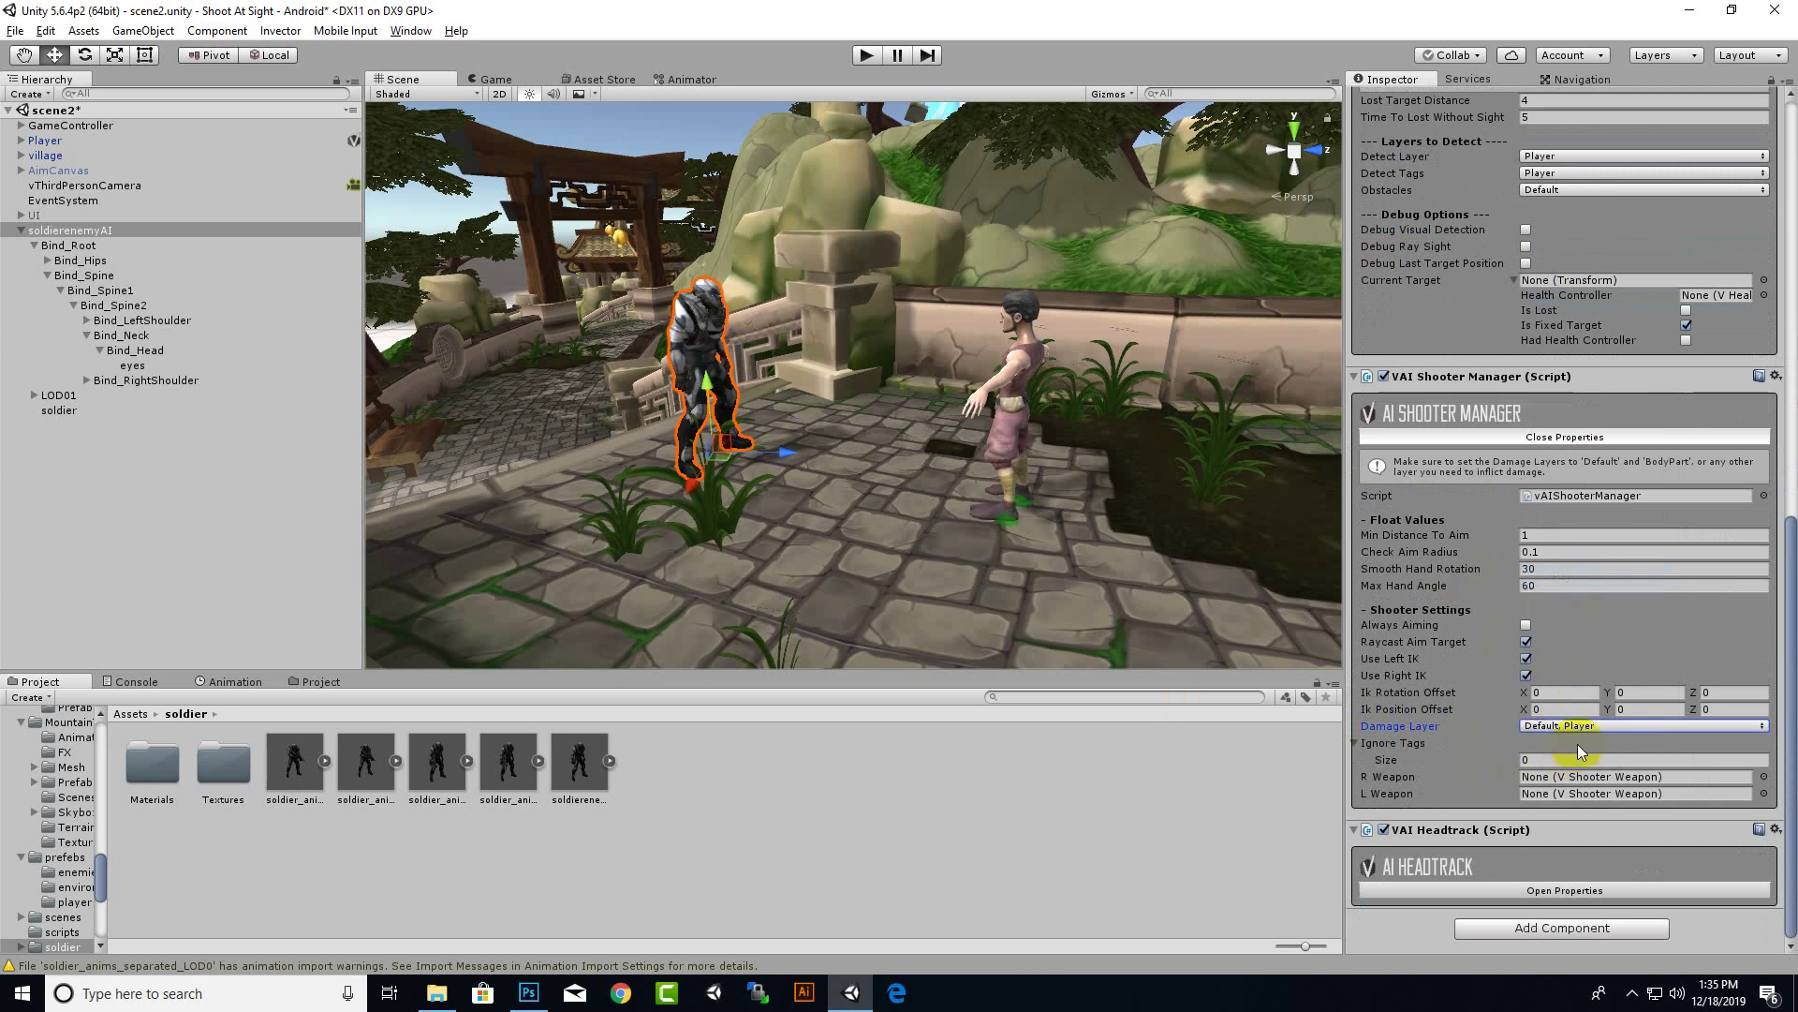
{"action": "mouse_move", "coordinate": [804, 451]}
{"action": "right_mouse_down"}
{"action": "mouse_move", "coordinate": [802, 377]}
{"action": "mouse_move", "coordinate": [833, 379]}
{"action": "right_mouse_up"}
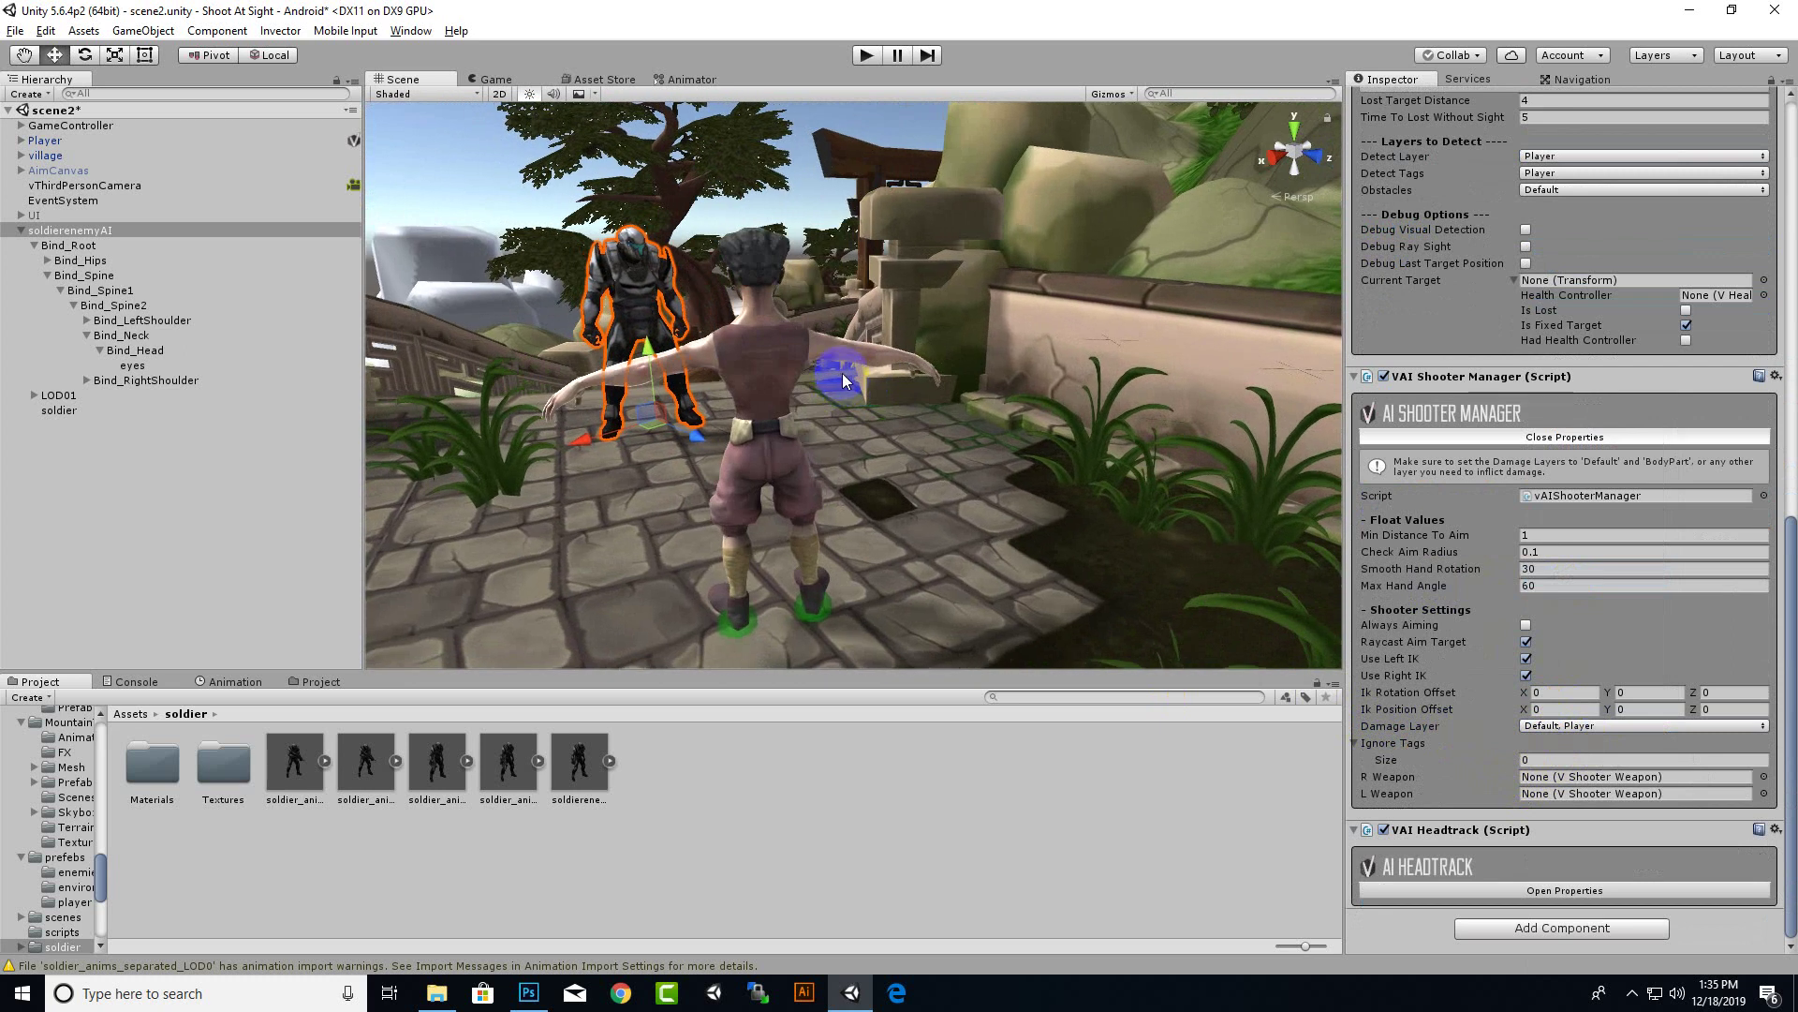
Deactivate the Player character and reselect the soldier enemy in the scene
{"action": "left_click", "coordinate": [44, 139]}
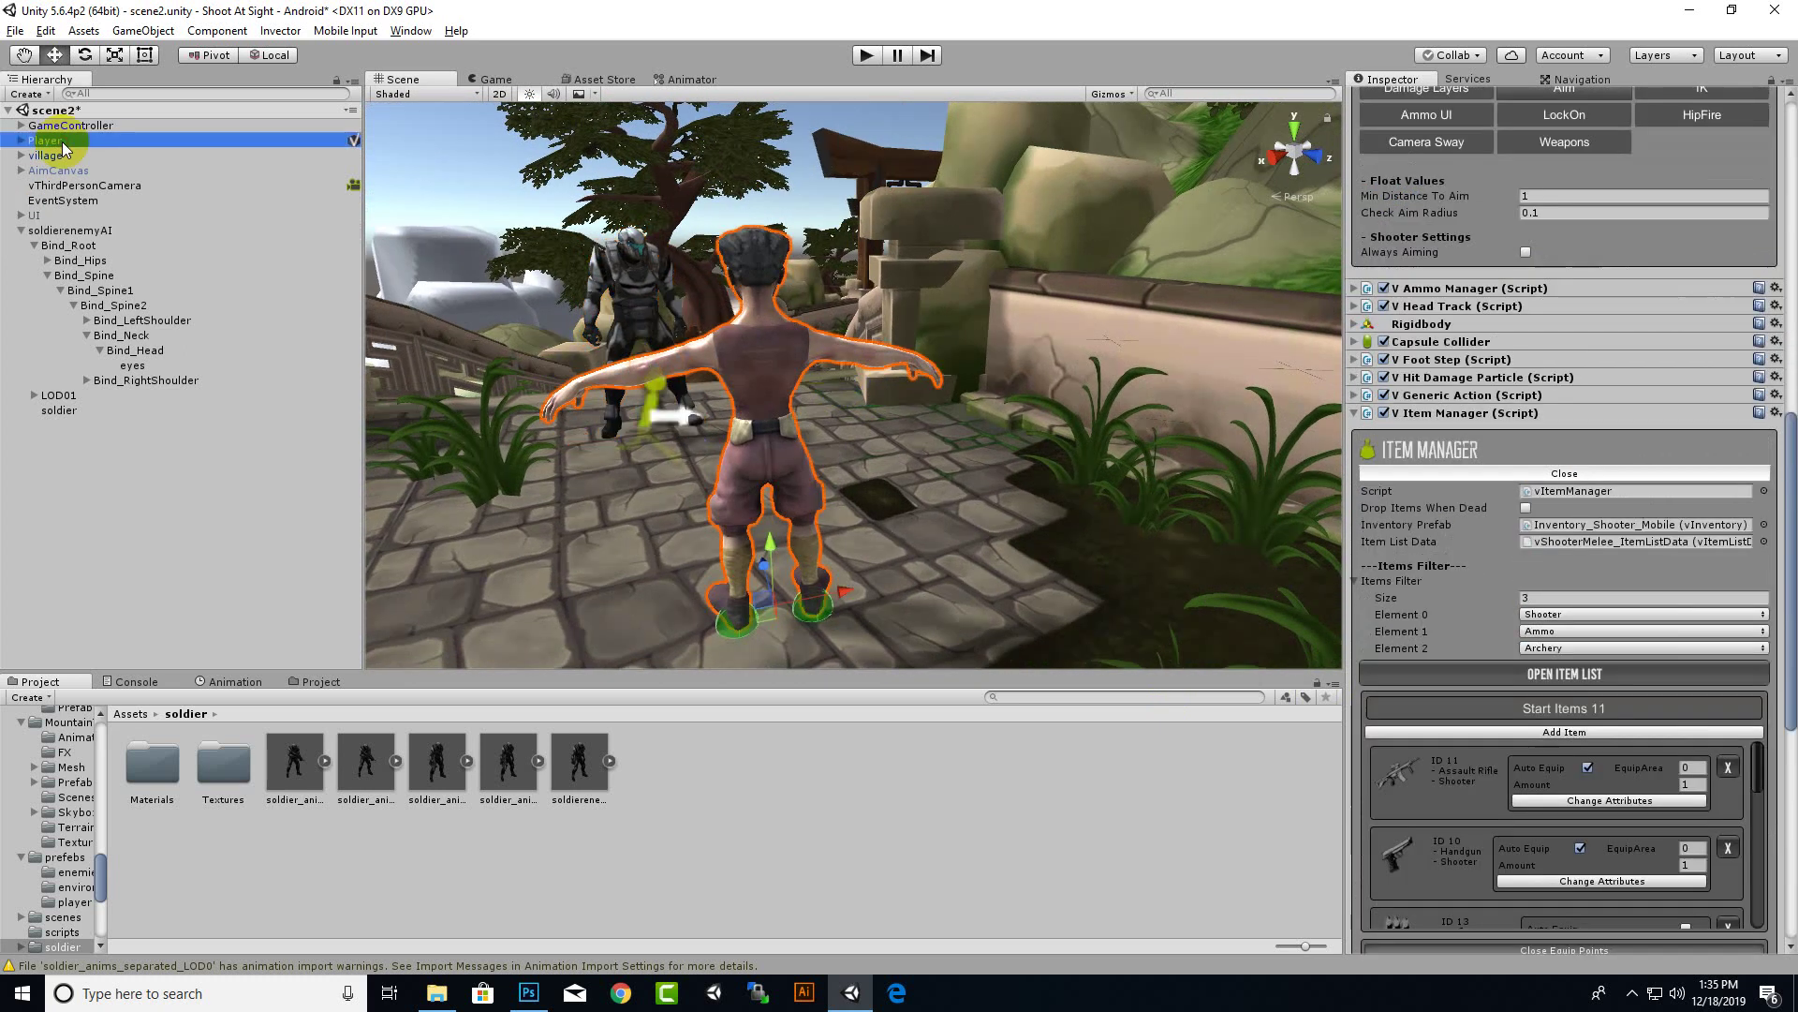
{"action": "scroll", "coordinate": [1485, 238], "scroll_direction": "up", "scroll_amount": 5}
{"action": "scroll", "coordinate": [1485, 238], "scroll_direction": "up", "scroll_amount": 5}
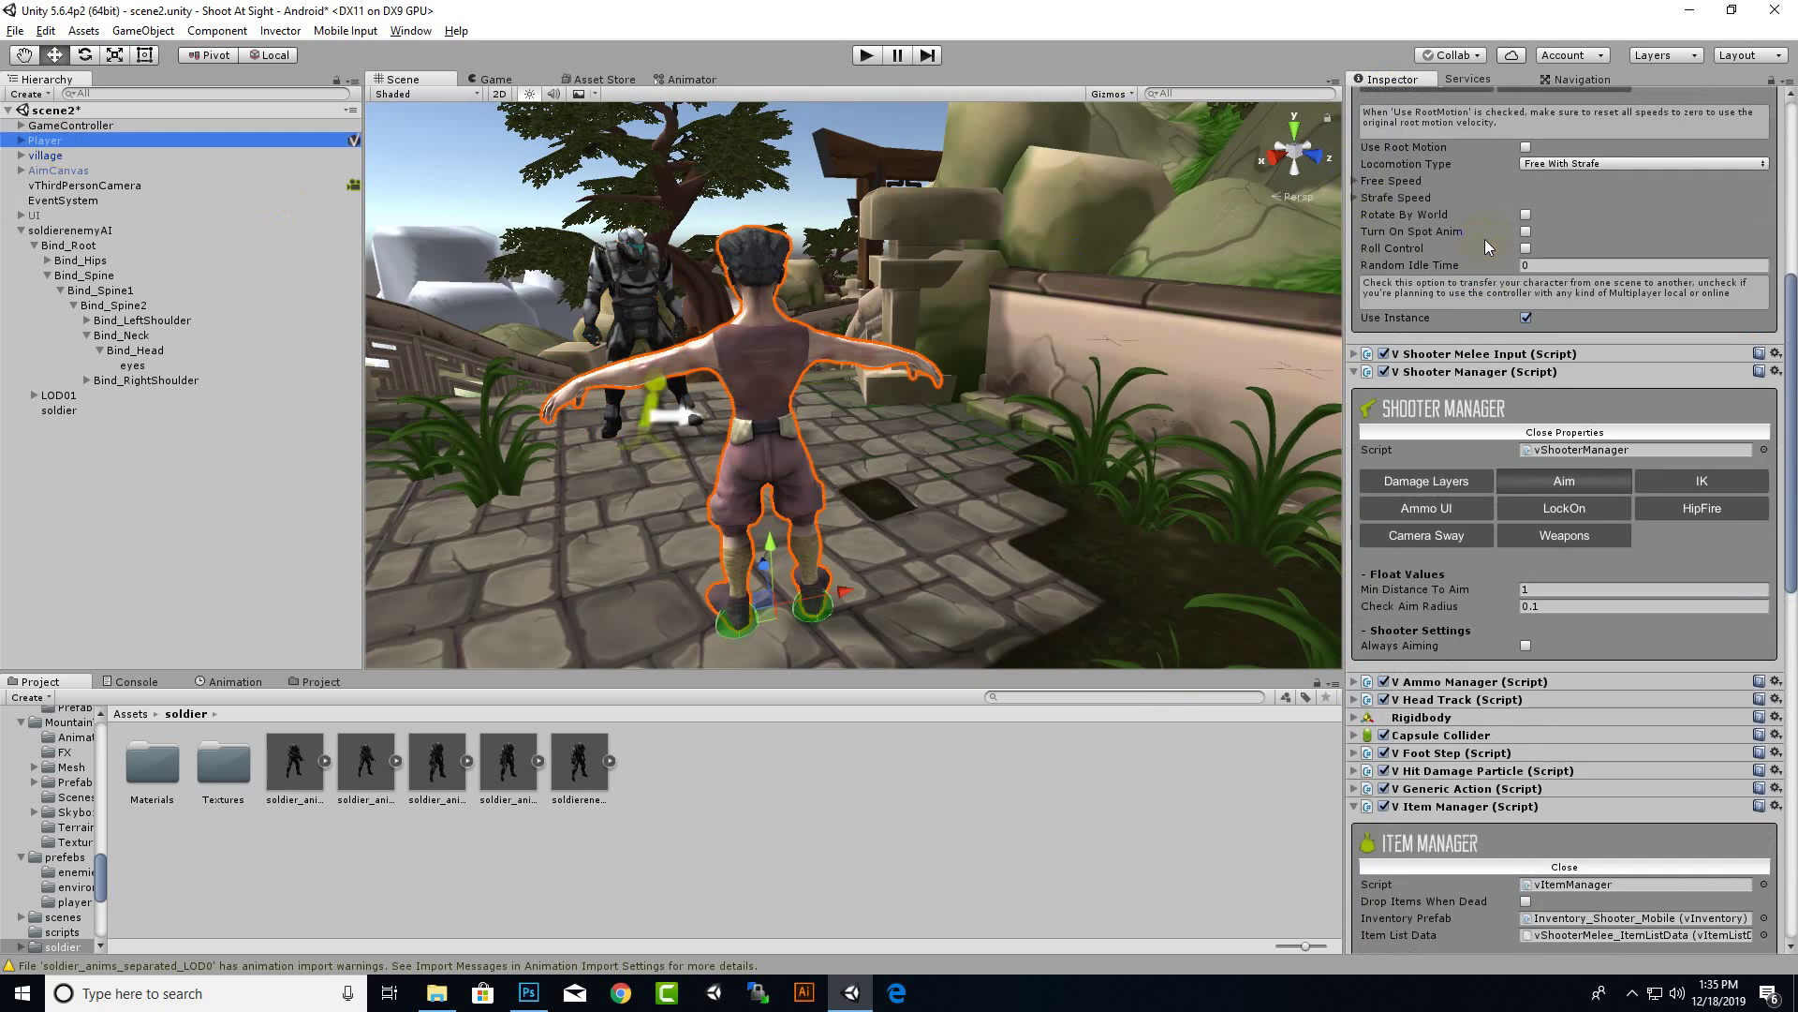
{"action": "scroll", "coordinate": [1486, 238], "scroll_direction": "up", "scroll_amount": 5}
{"action": "left_click", "coordinate": [1392, 101]}
{"action": "mouse_move", "coordinate": [512, 414]}
{"action": "right_mouse_down"}
{"action": "mouse_move", "coordinate": [863, 440]}
{"action": "mouse_move", "coordinate": [955, 529]}
{"action": "right_mouse_up"}
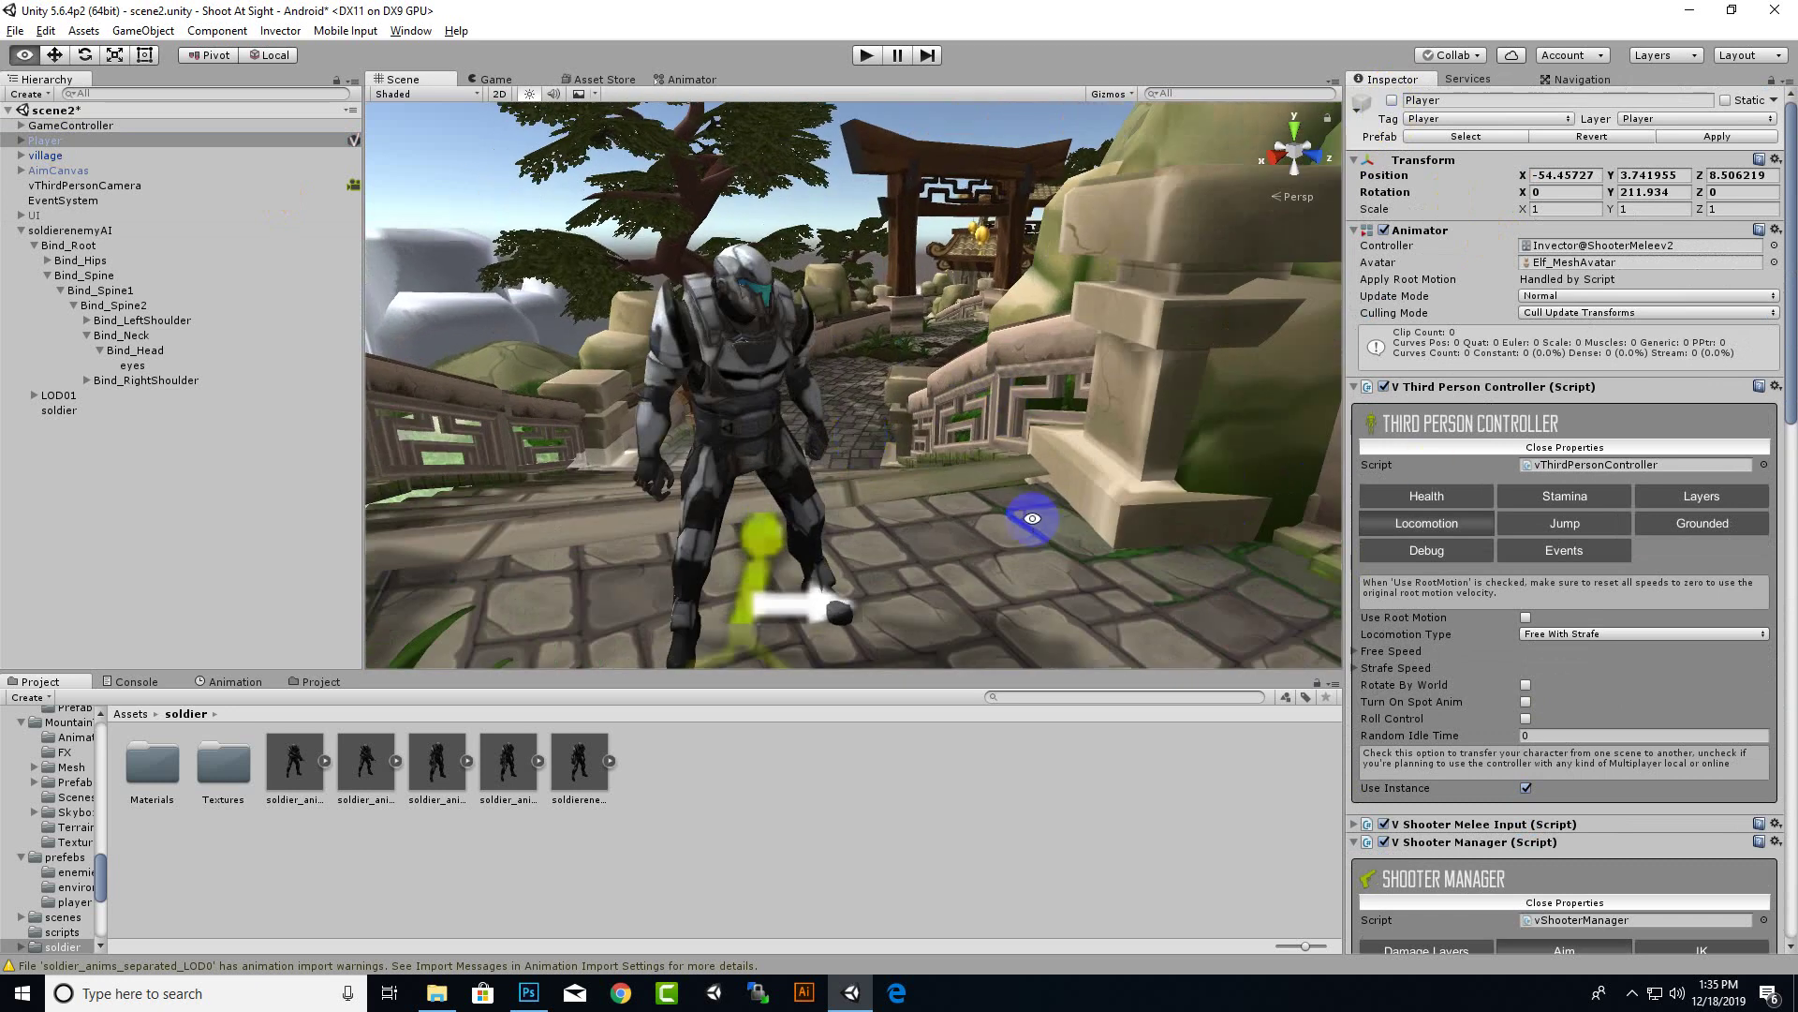
{"action": "left_click", "coordinate": [736, 347]}
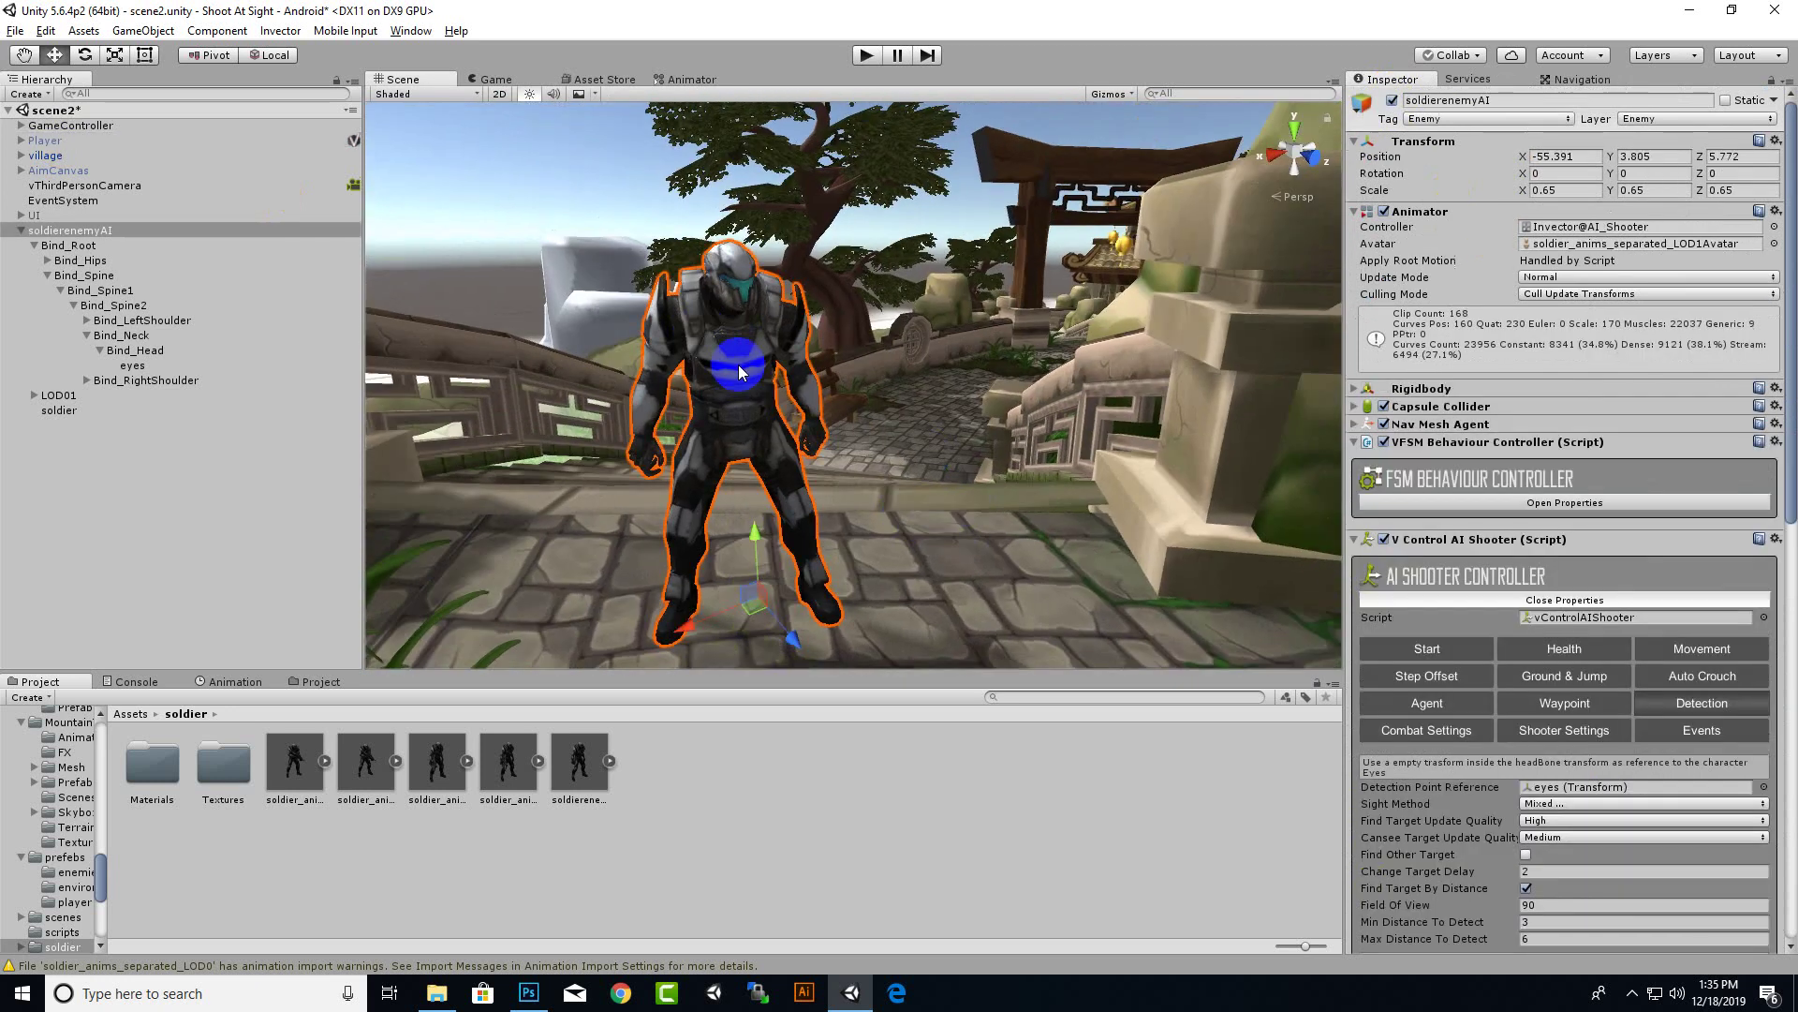
{"action": "mouse_move", "coordinate": [735, 346]}
{"action": "right_mouse_down"}
{"action": "mouse_move", "coordinate": [854, 407]}
{"action": "mouse_move", "coordinate": [764, 459]}
{"action": "right_mouse_up"}
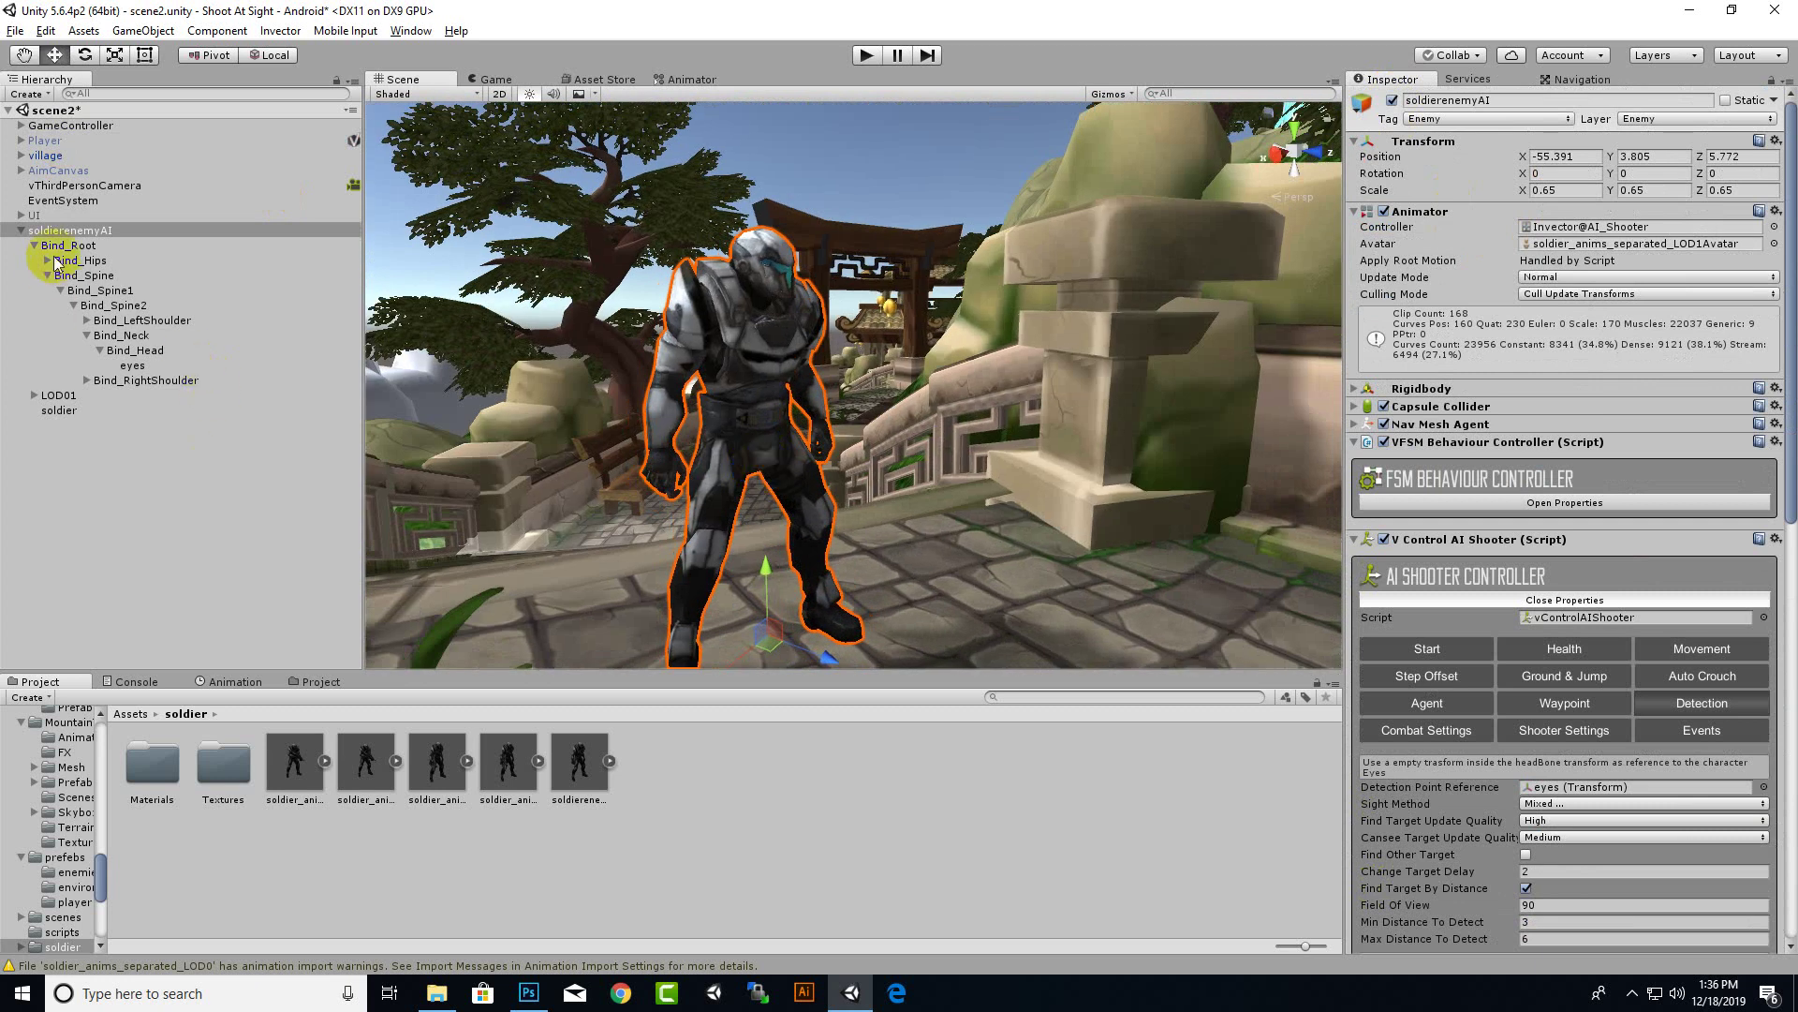
Browse to Invector-AIController (Beta) > Prefabs > Weapons in the Project panel
{"action": "left_click", "coordinate": [349, 766]}
{"action": "left_click", "coordinate": [136, 714]}
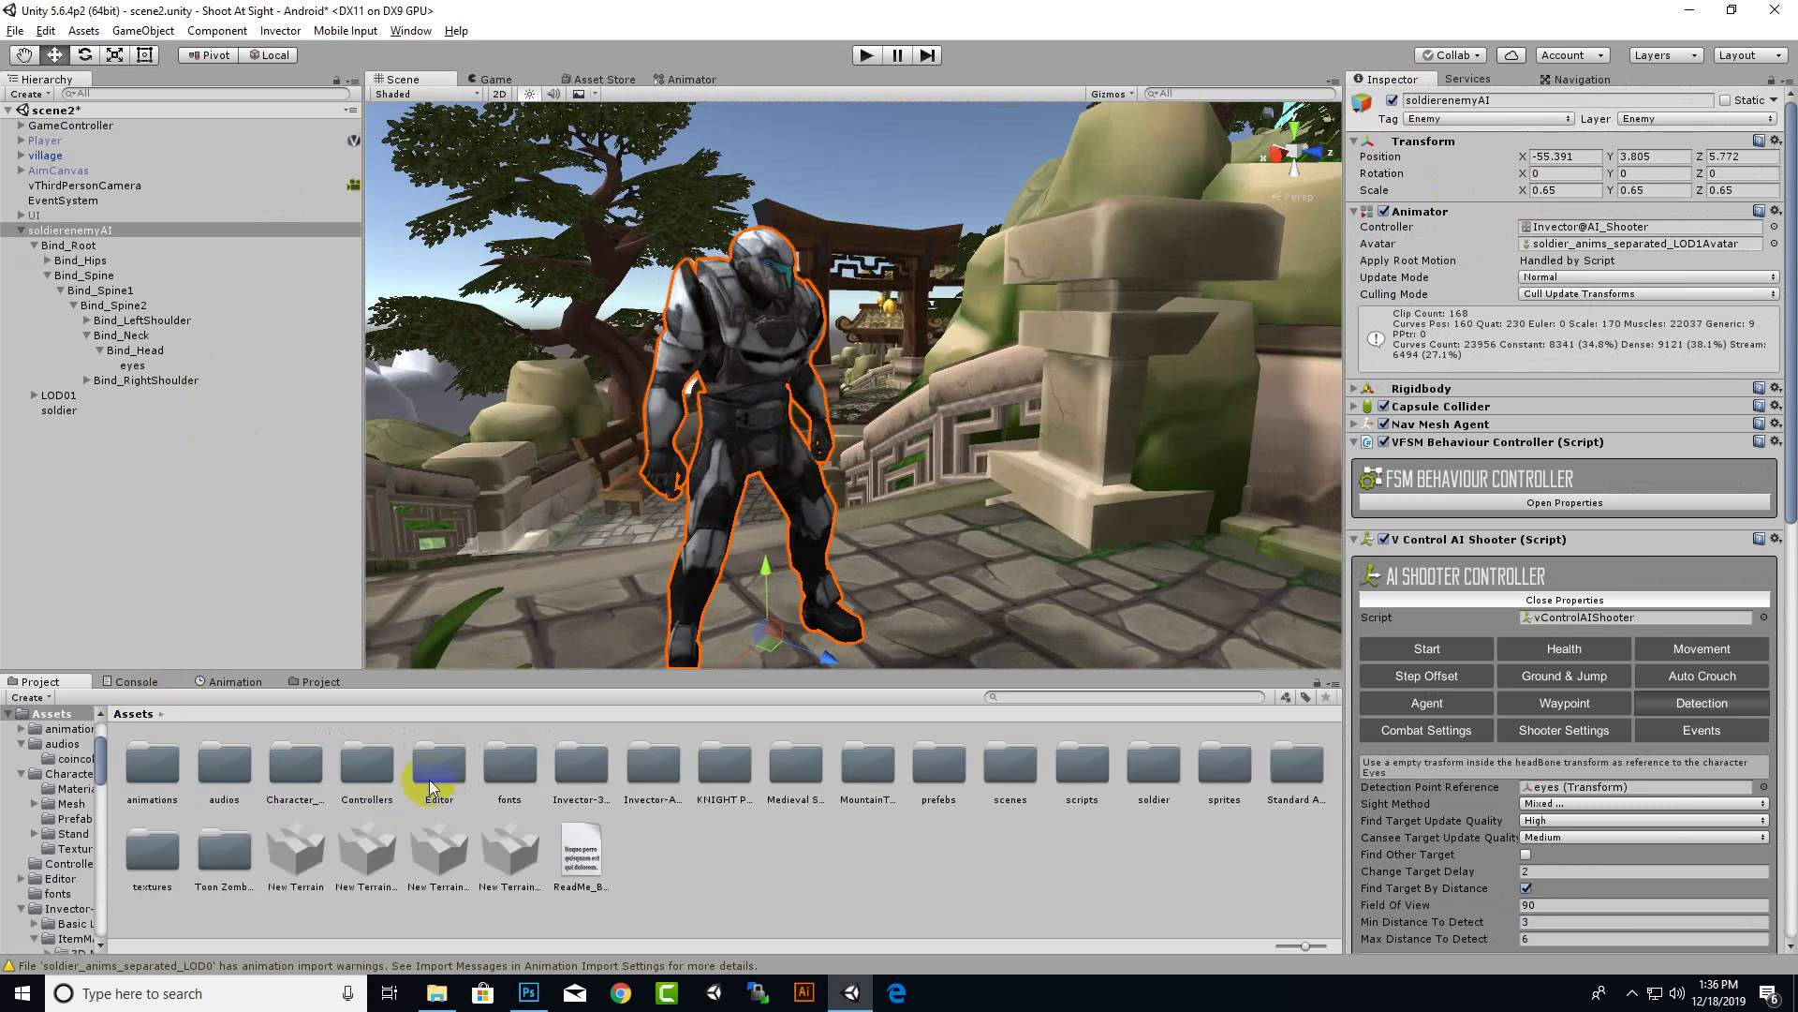
{"action": "double_click", "coordinate": [654, 766]}
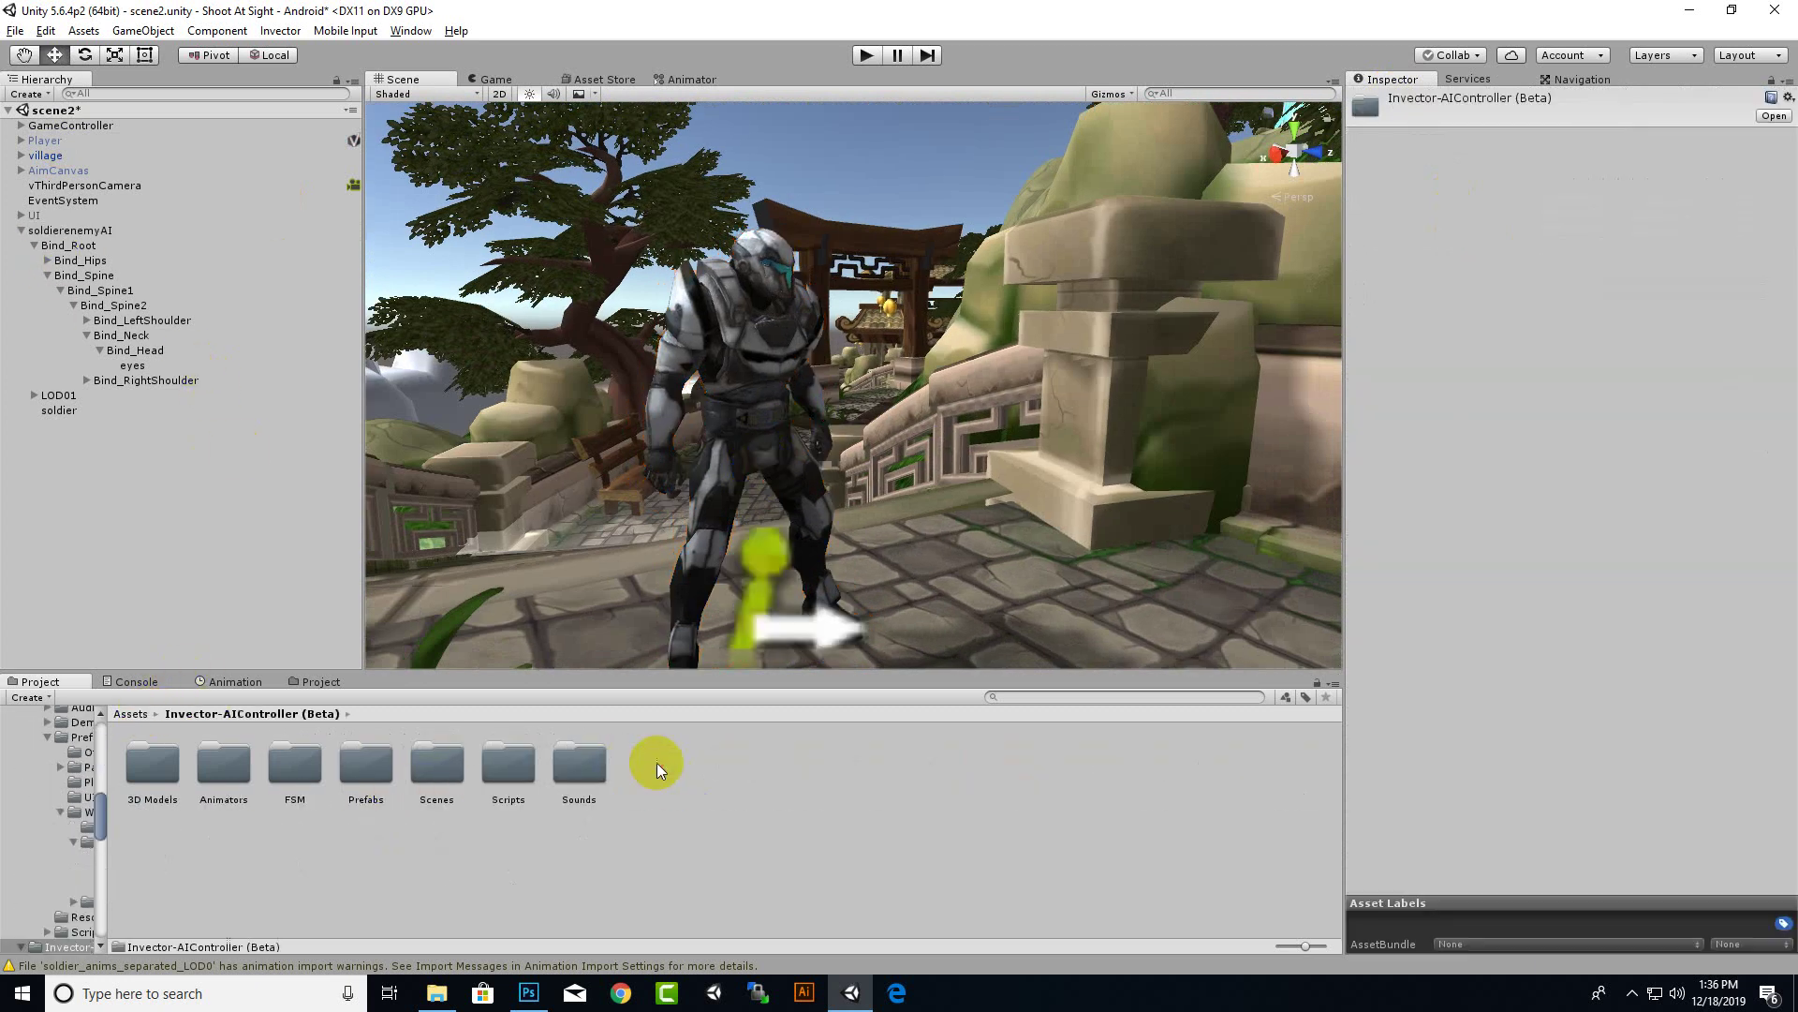
{"action": "double_click", "coordinate": [367, 787]}
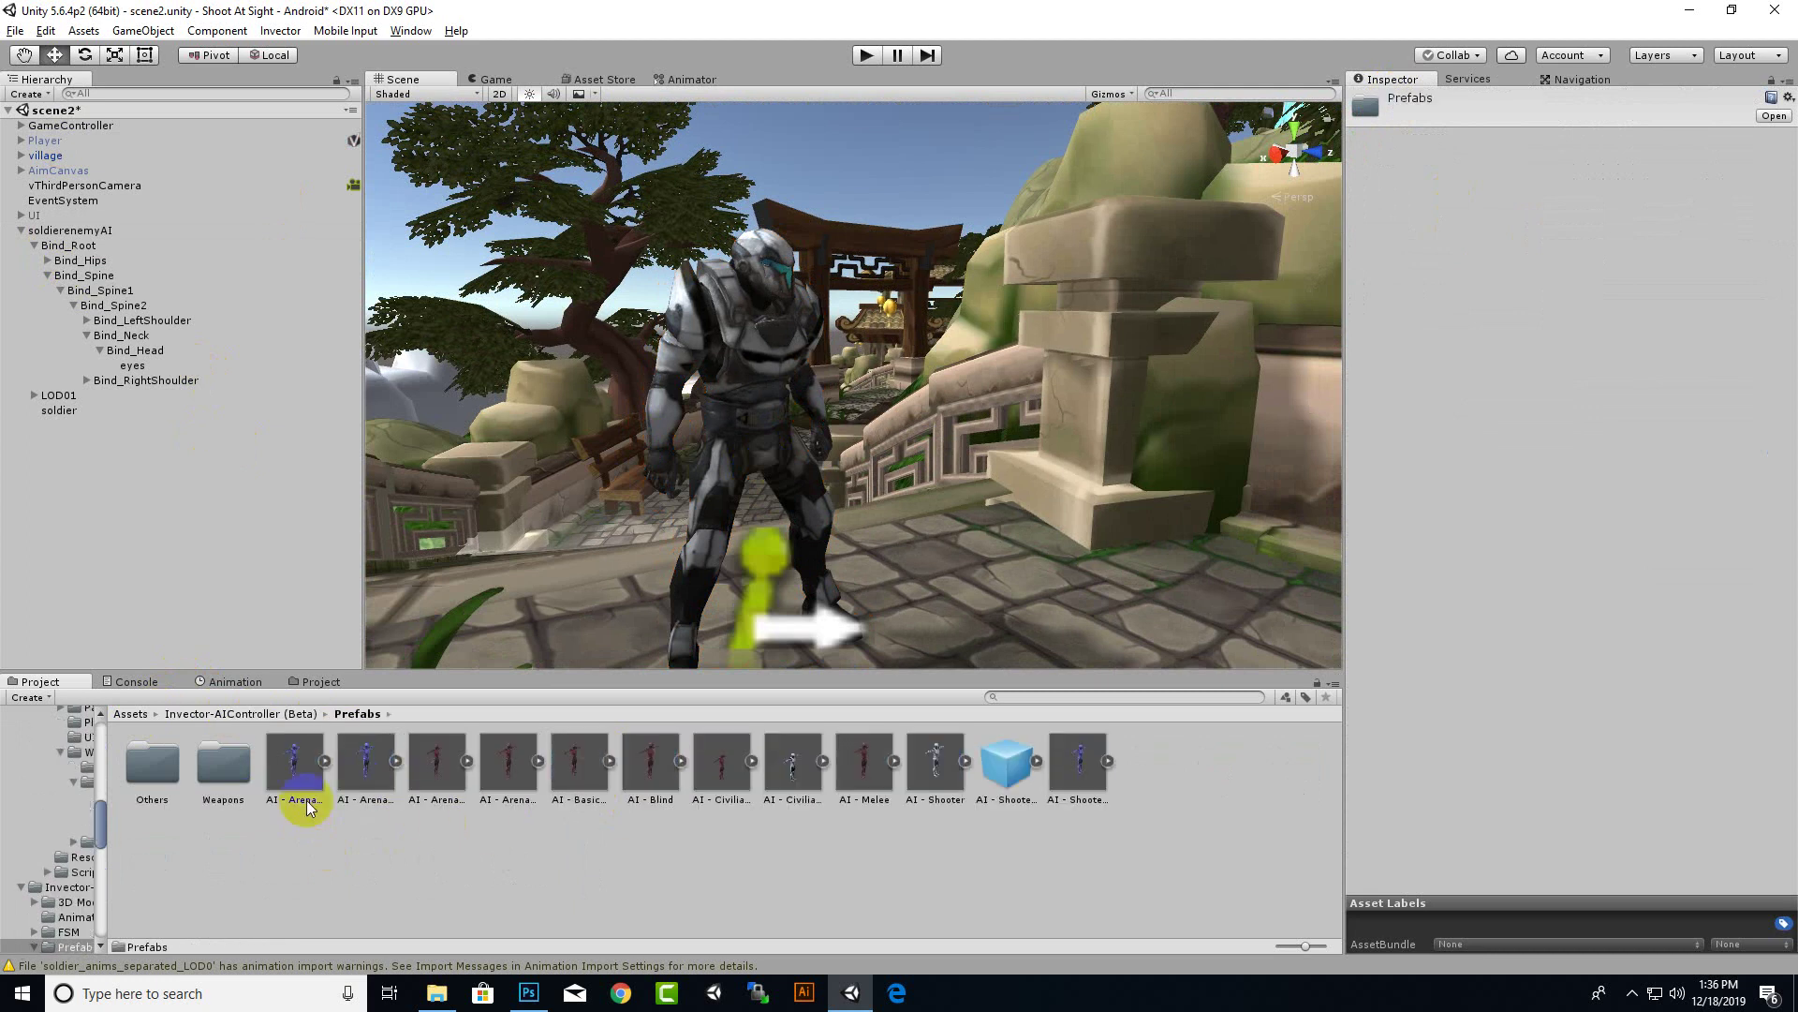
{"action": "left_click", "coordinate": [234, 778]}
{"action": "double_click", "coordinate": [233, 776]}
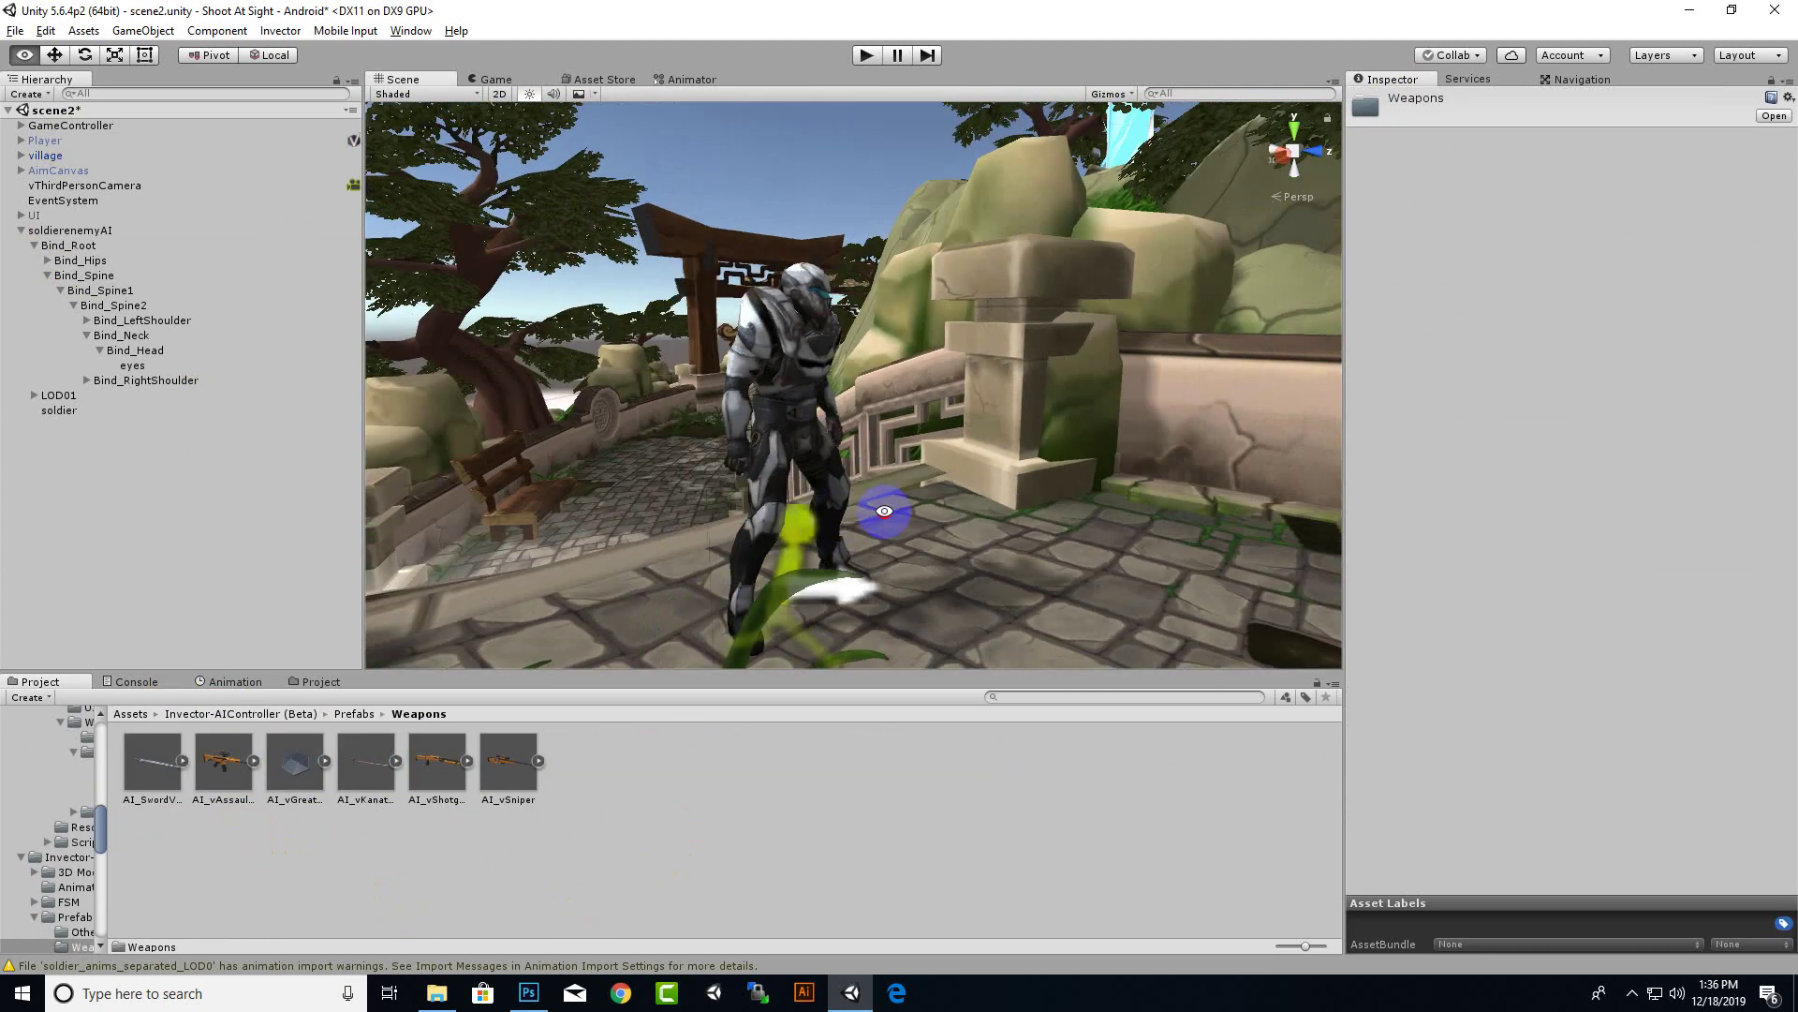
{"action": "right_click_drag", "start_coordinate": [1009, 572], "coordinate": [874, 514]}
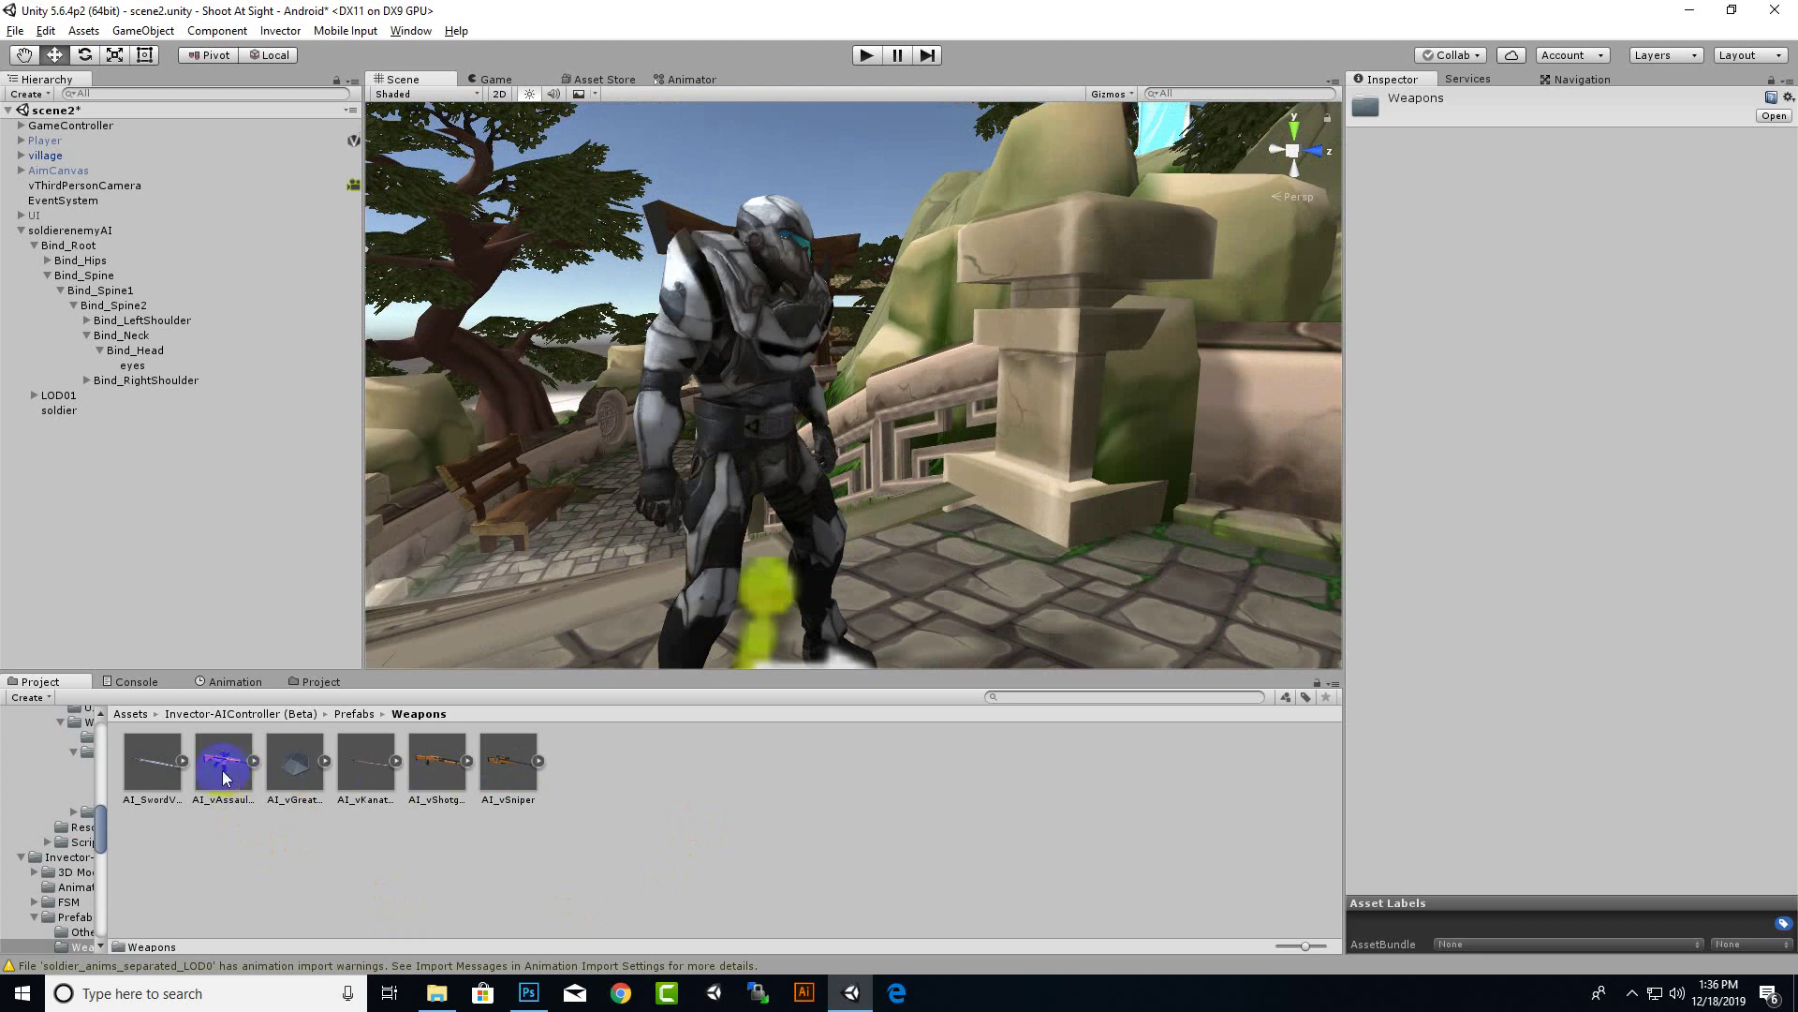
Place AI_vAssaultRifle beside soldierenemyAI at X -54.727, Y 4.927, Z 6.235
{"action": "left_click_drag", "start_coordinate": [224, 783], "coordinate": [930, 637]}
{"action": "scroll", "coordinate": [927, 599], "scroll_direction": "down", "scroll_amount": 2}
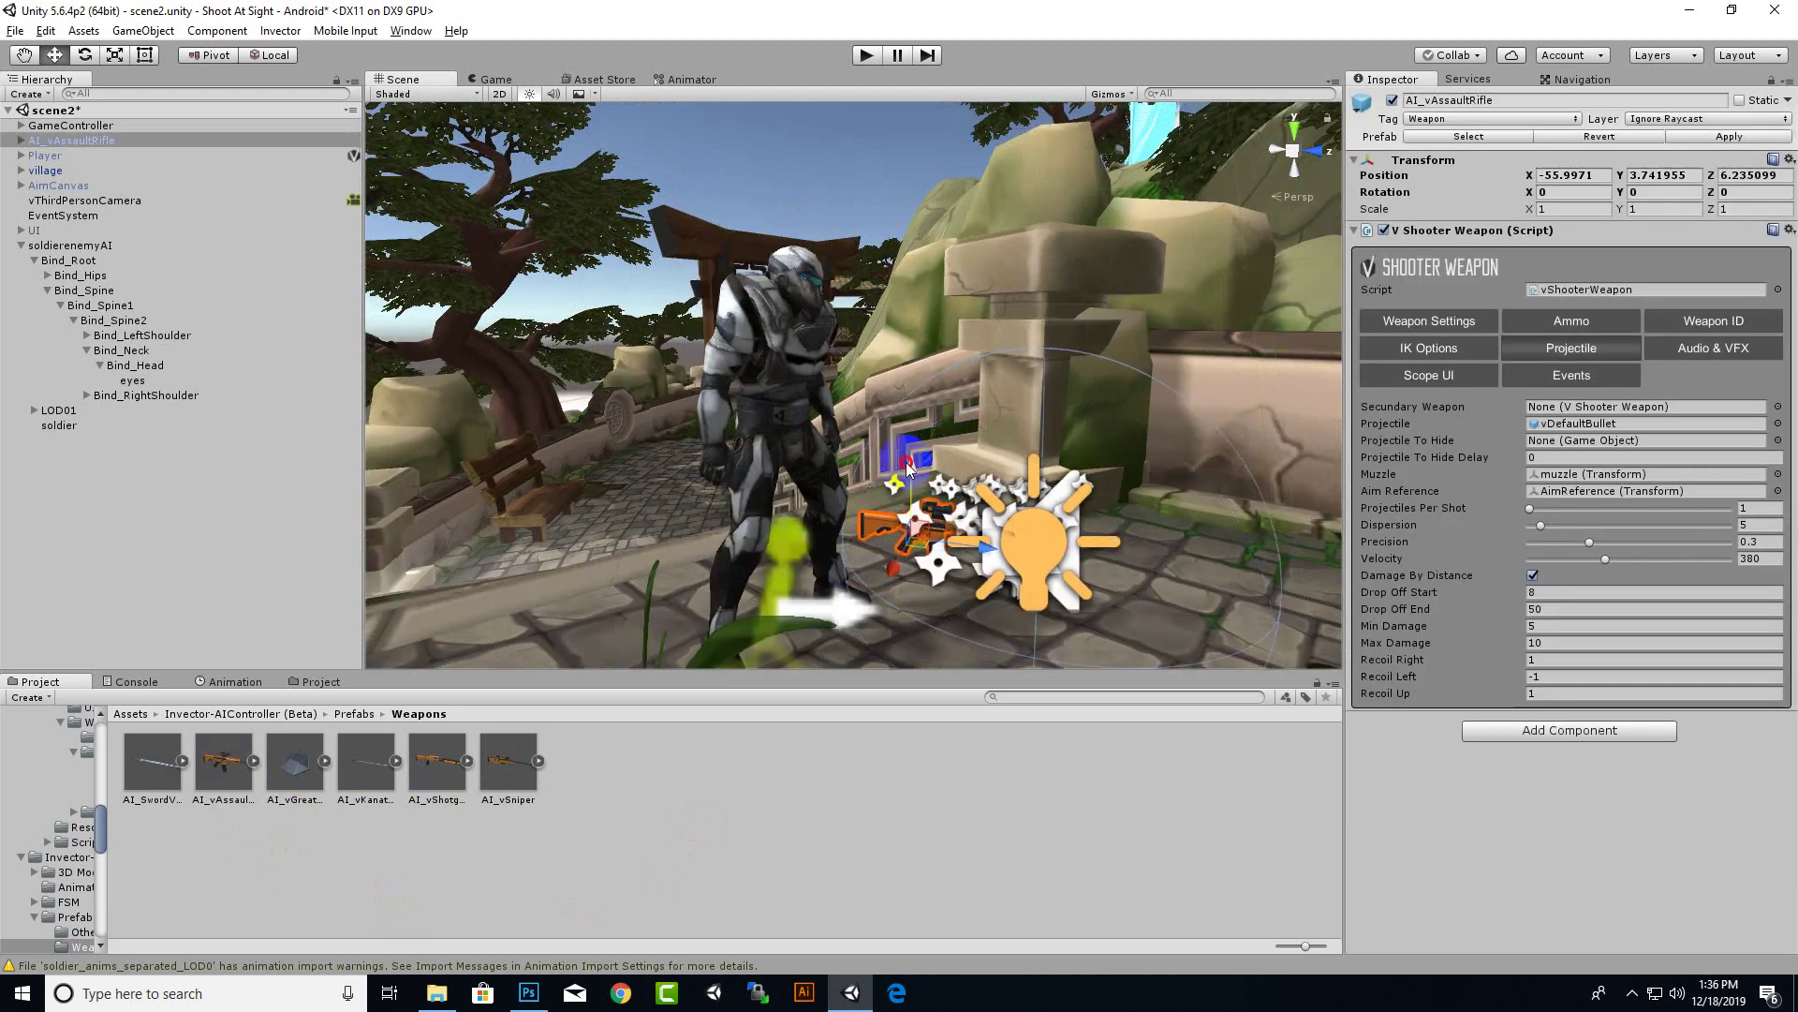
{"action": "mouse_move", "coordinate": [907, 466]}
{"action": "left_mouse_down"}
{"action": "mouse_move", "coordinate": [891, 409]}
{"action": "mouse_move", "coordinate": [863, 429]}
{"action": "mouse_move", "coordinate": [809, 419]}
{"action": "left_mouse_up"}
{"action": "scroll", "coordinate": [810, 419], "scroll_direction": "up", "scroll_amount": 3}
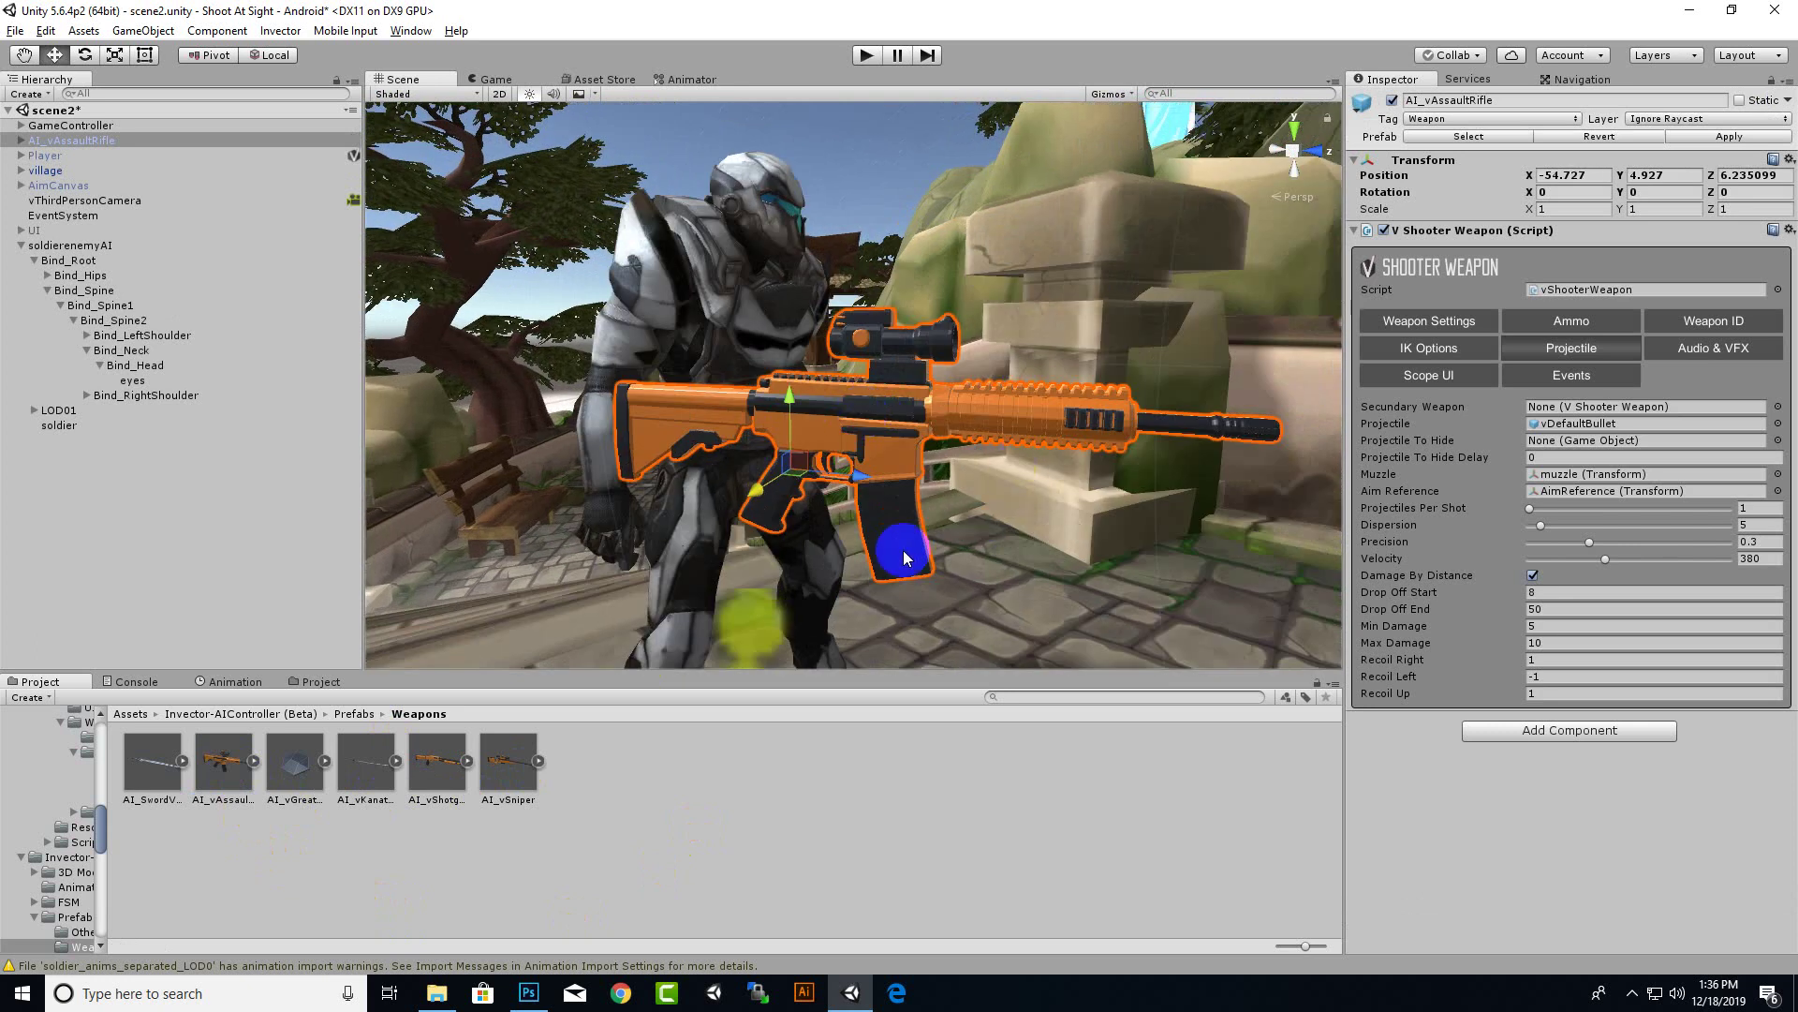
{"action": "left_click_drag", "start_coordinate": [903, 549], "coordinate": [1006, 543], "text": "alt"}
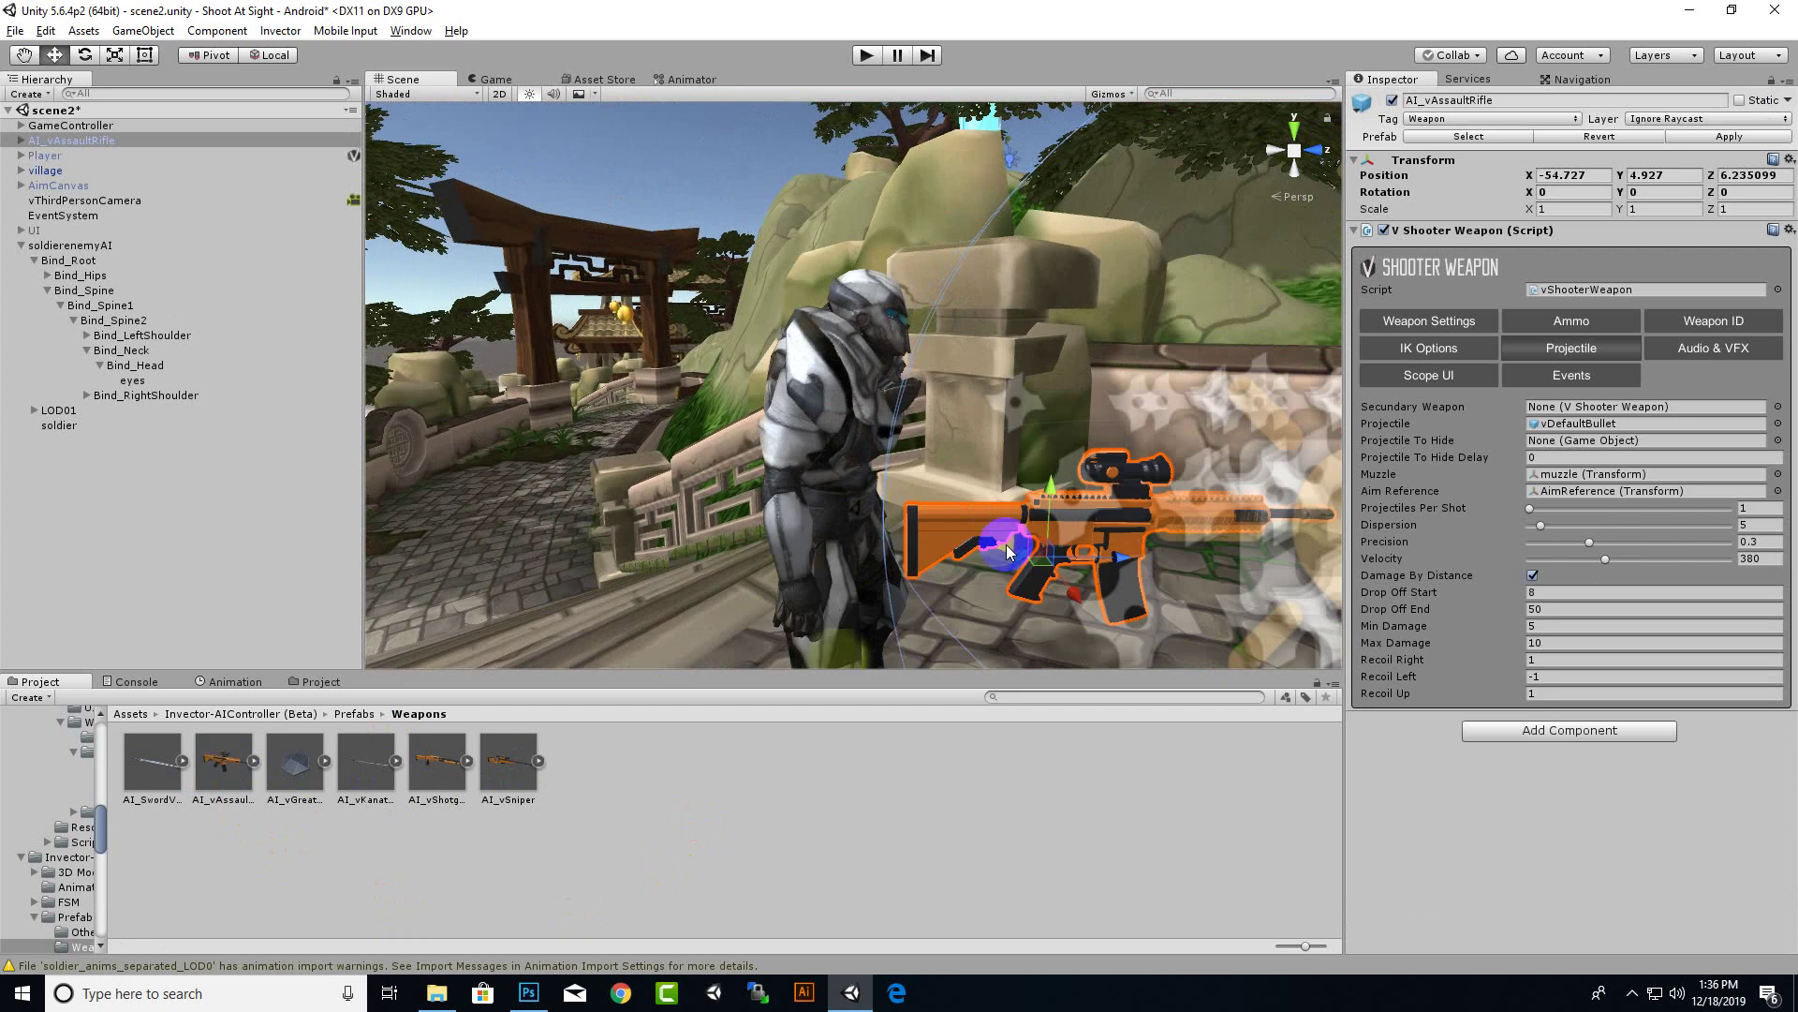
{"action": "middle_click_drag", "start_coordinate": [717, 521], "coordinate": [686, 509]}
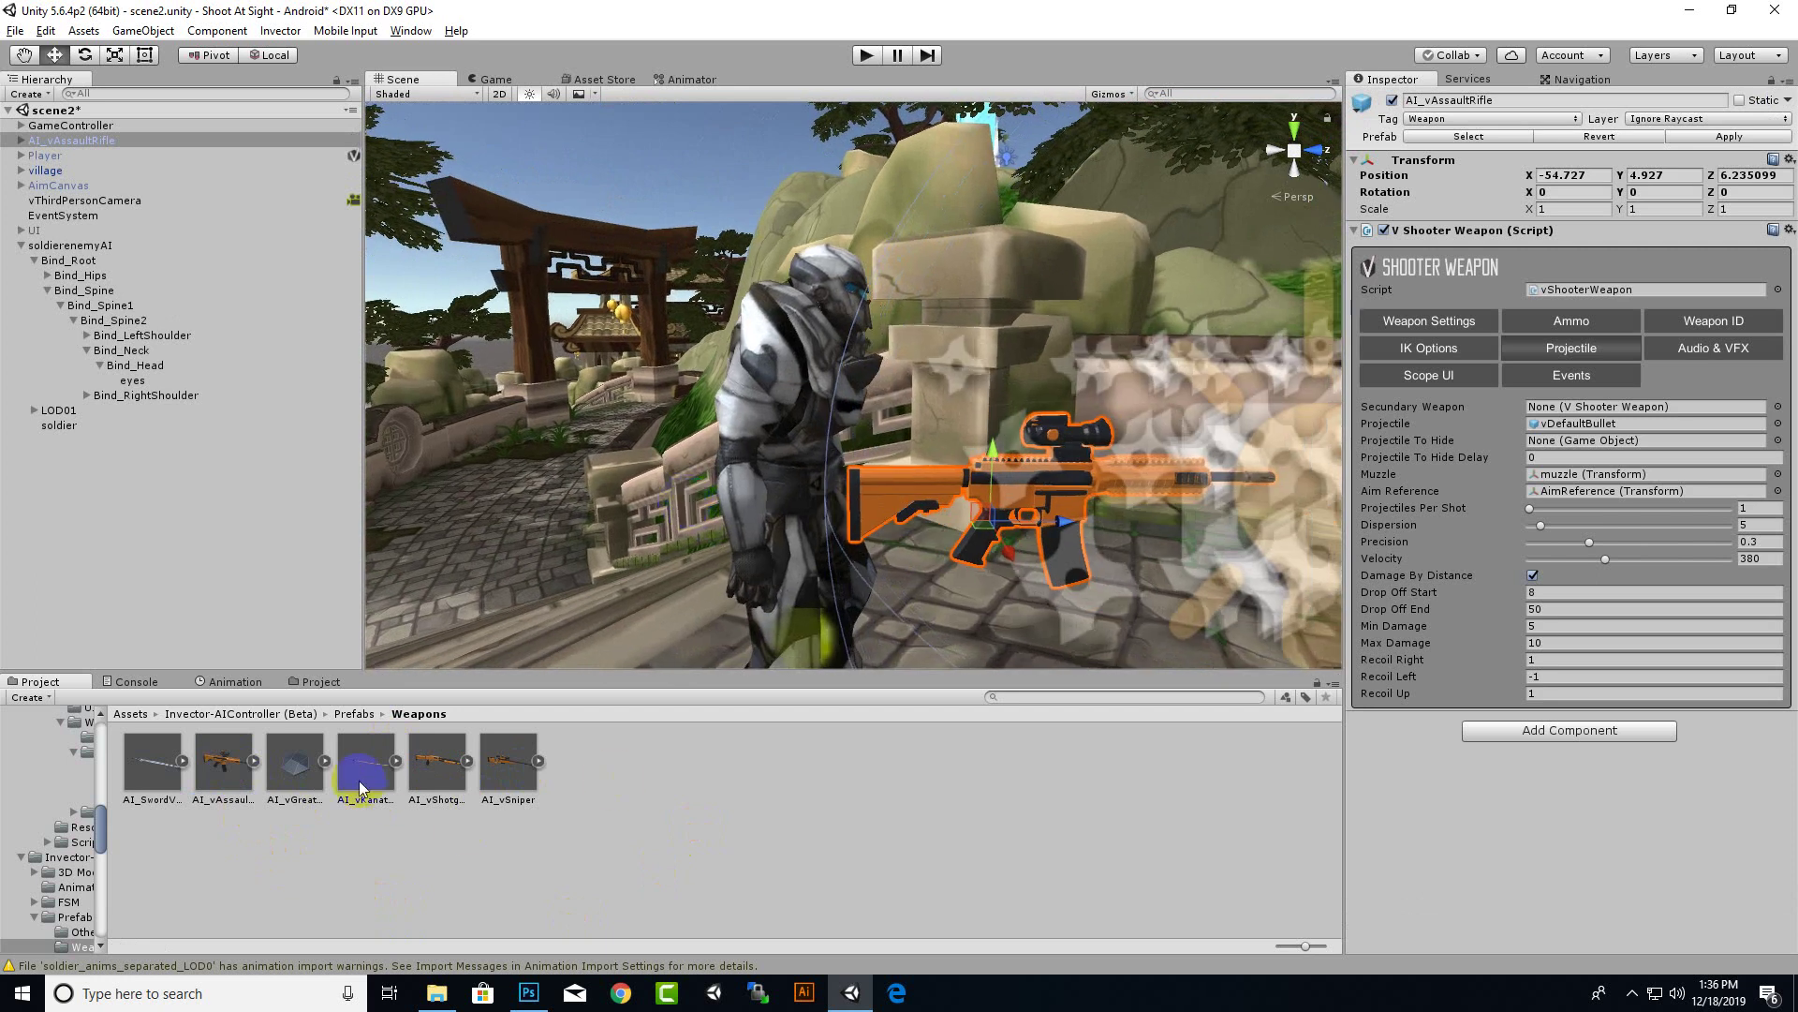
{"action": "left_click_drag", "start_coordinate": [360, 790], "coordinate": [949, 597]}
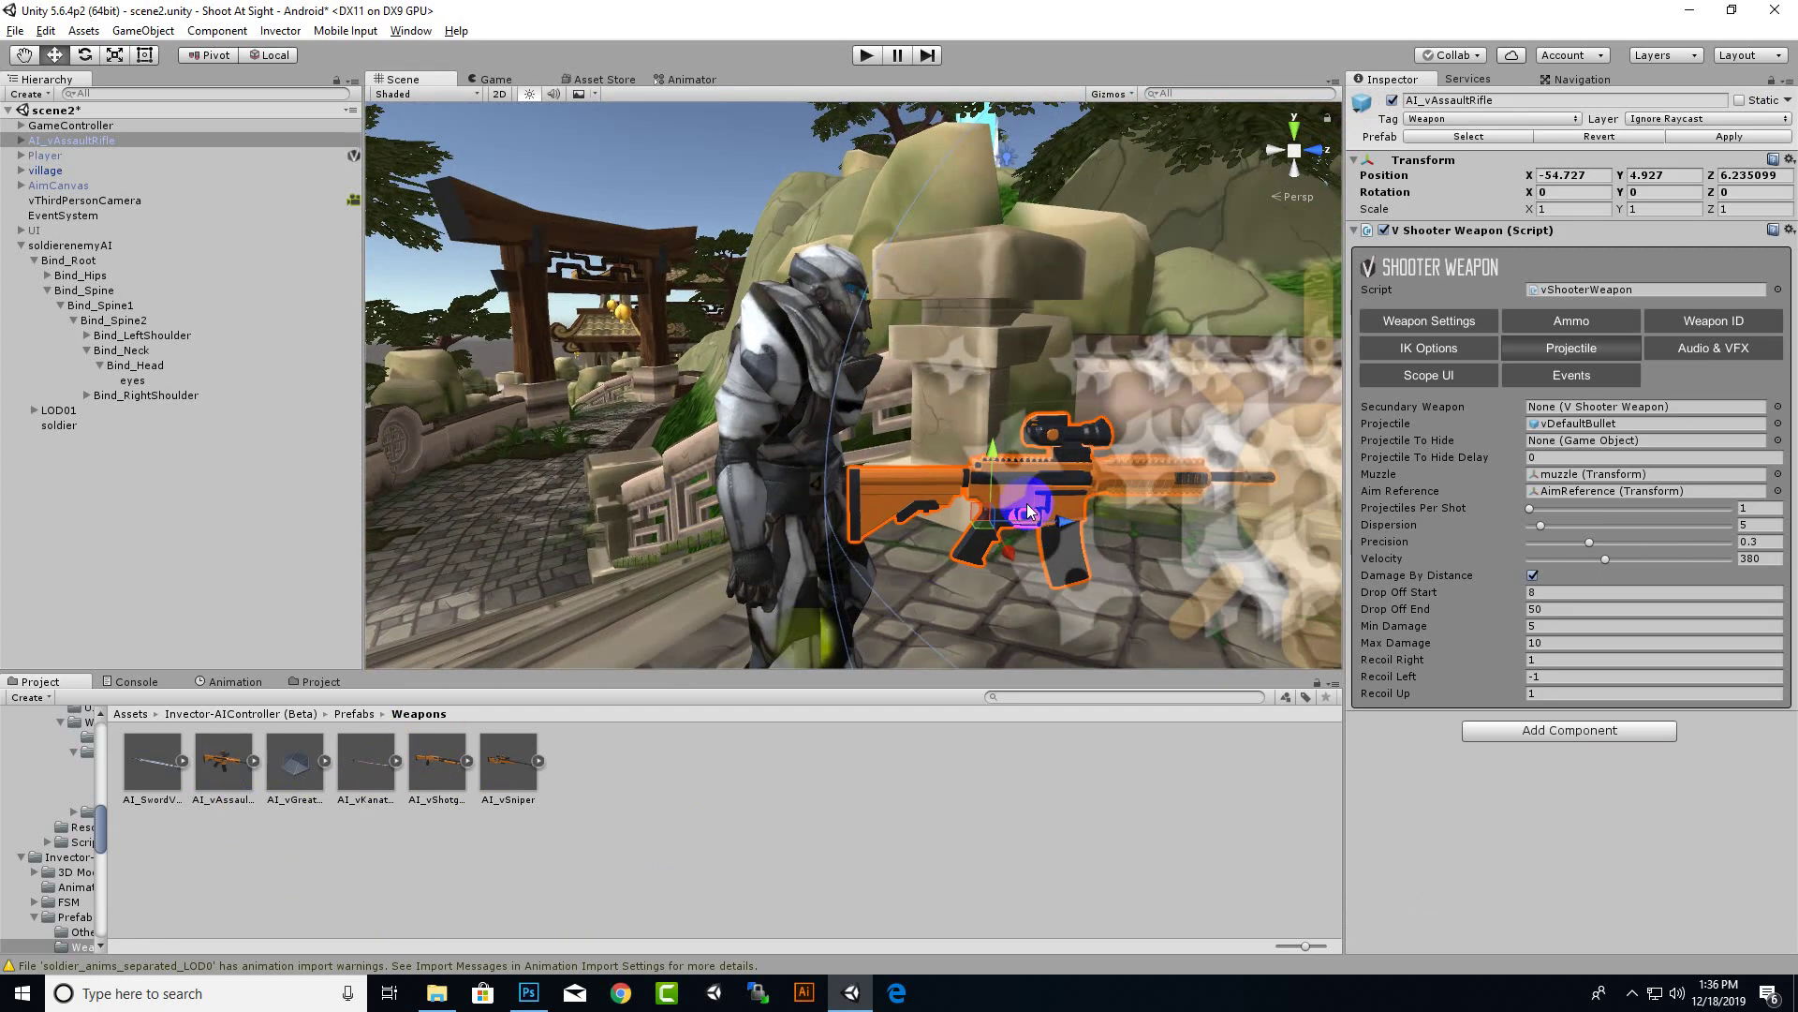
{"action": "left_click_drag", "start_coordinate": [1049, 503], "coordinate": [1052, 520]}
{"action": "scroll", "coordinate": [761, 492], "scroll_direction": "up", "scroll_amount": 3}
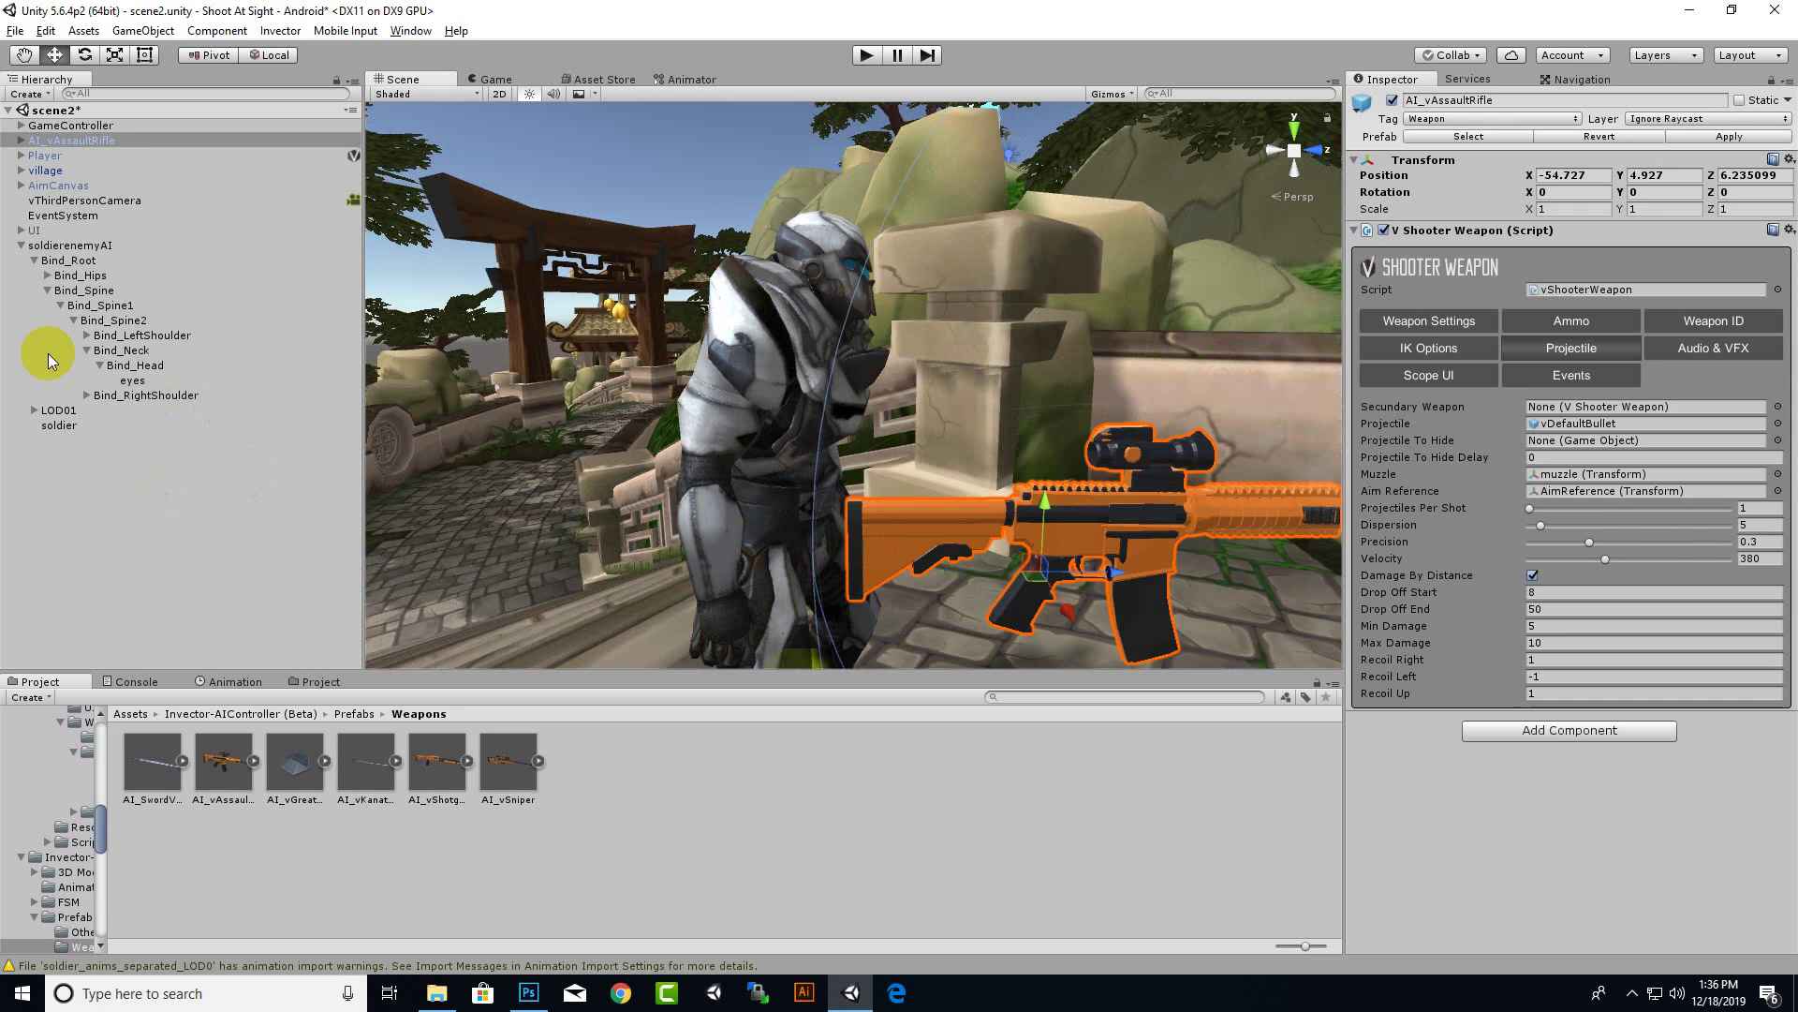
Expand the soldier's spine and right-arm bones and select Bind_RightHand
{"action": "left_click", "coordinate": [131, 321]}
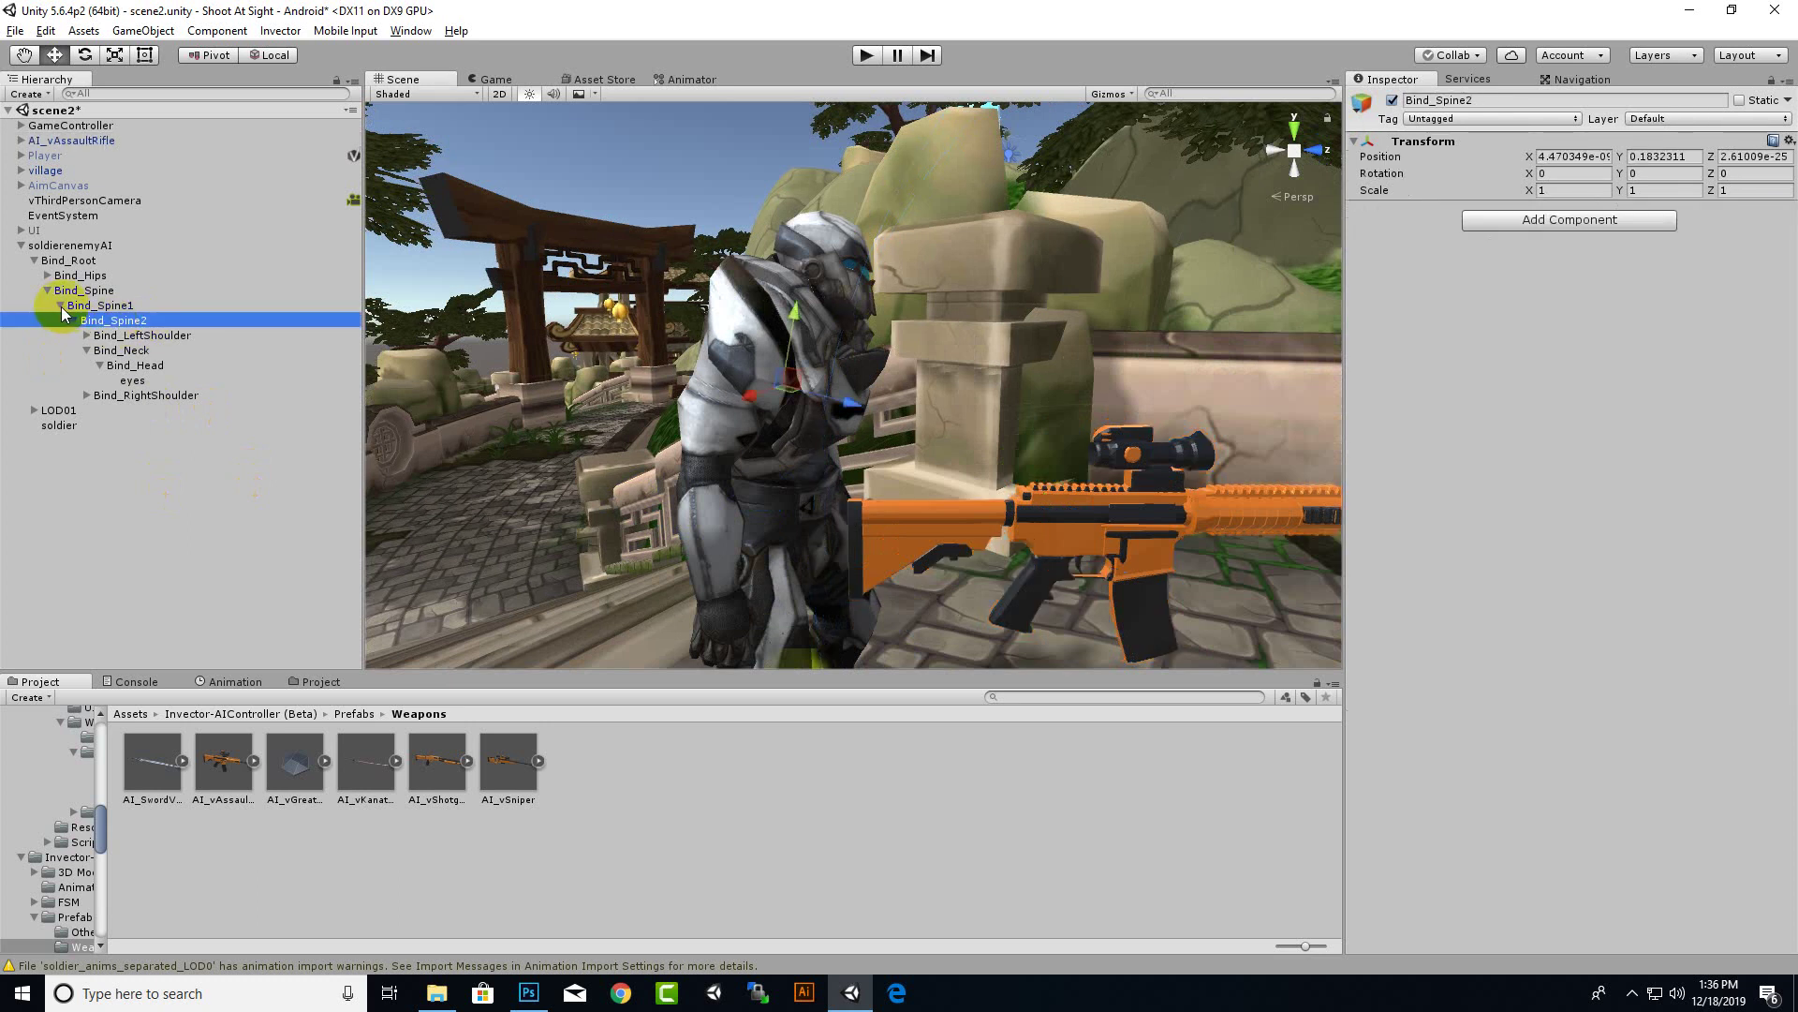
{"action": "left_click", "coordinate": [61, 307]}
{"action": "left_click", "coordinate": [68, 306]}
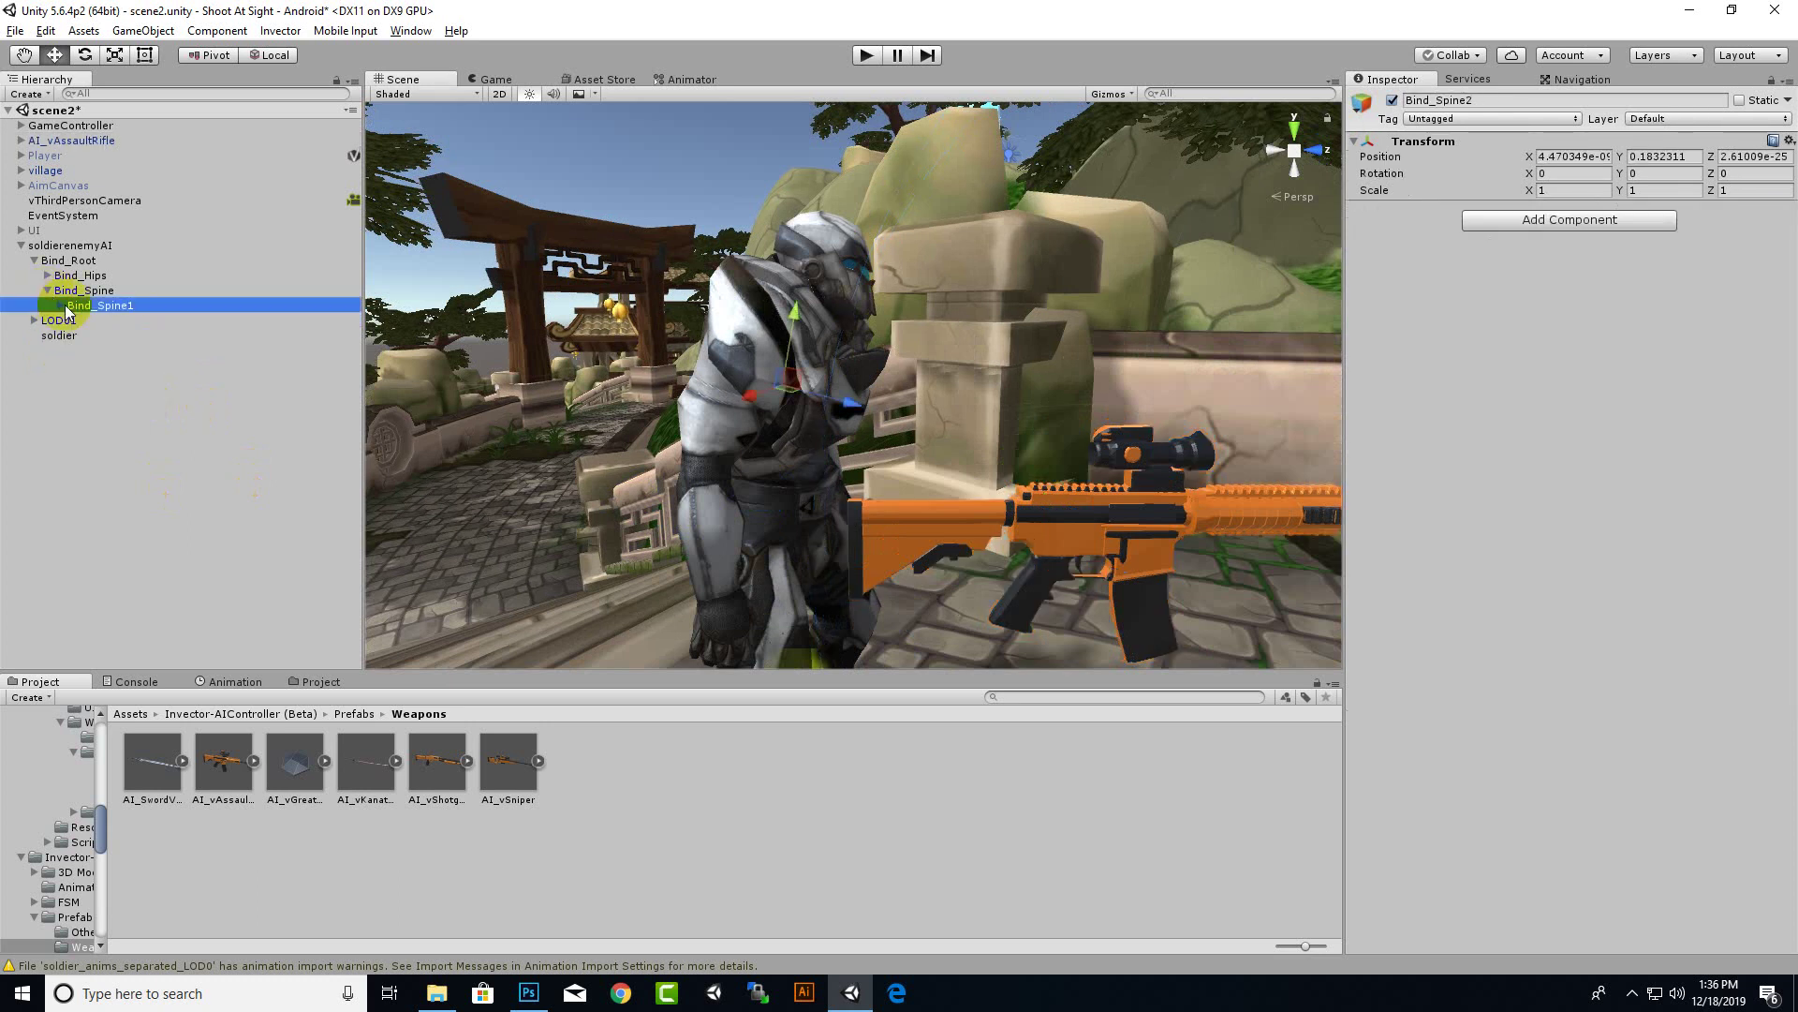
{"action": "left_click", "coordinate": [60, 306]}
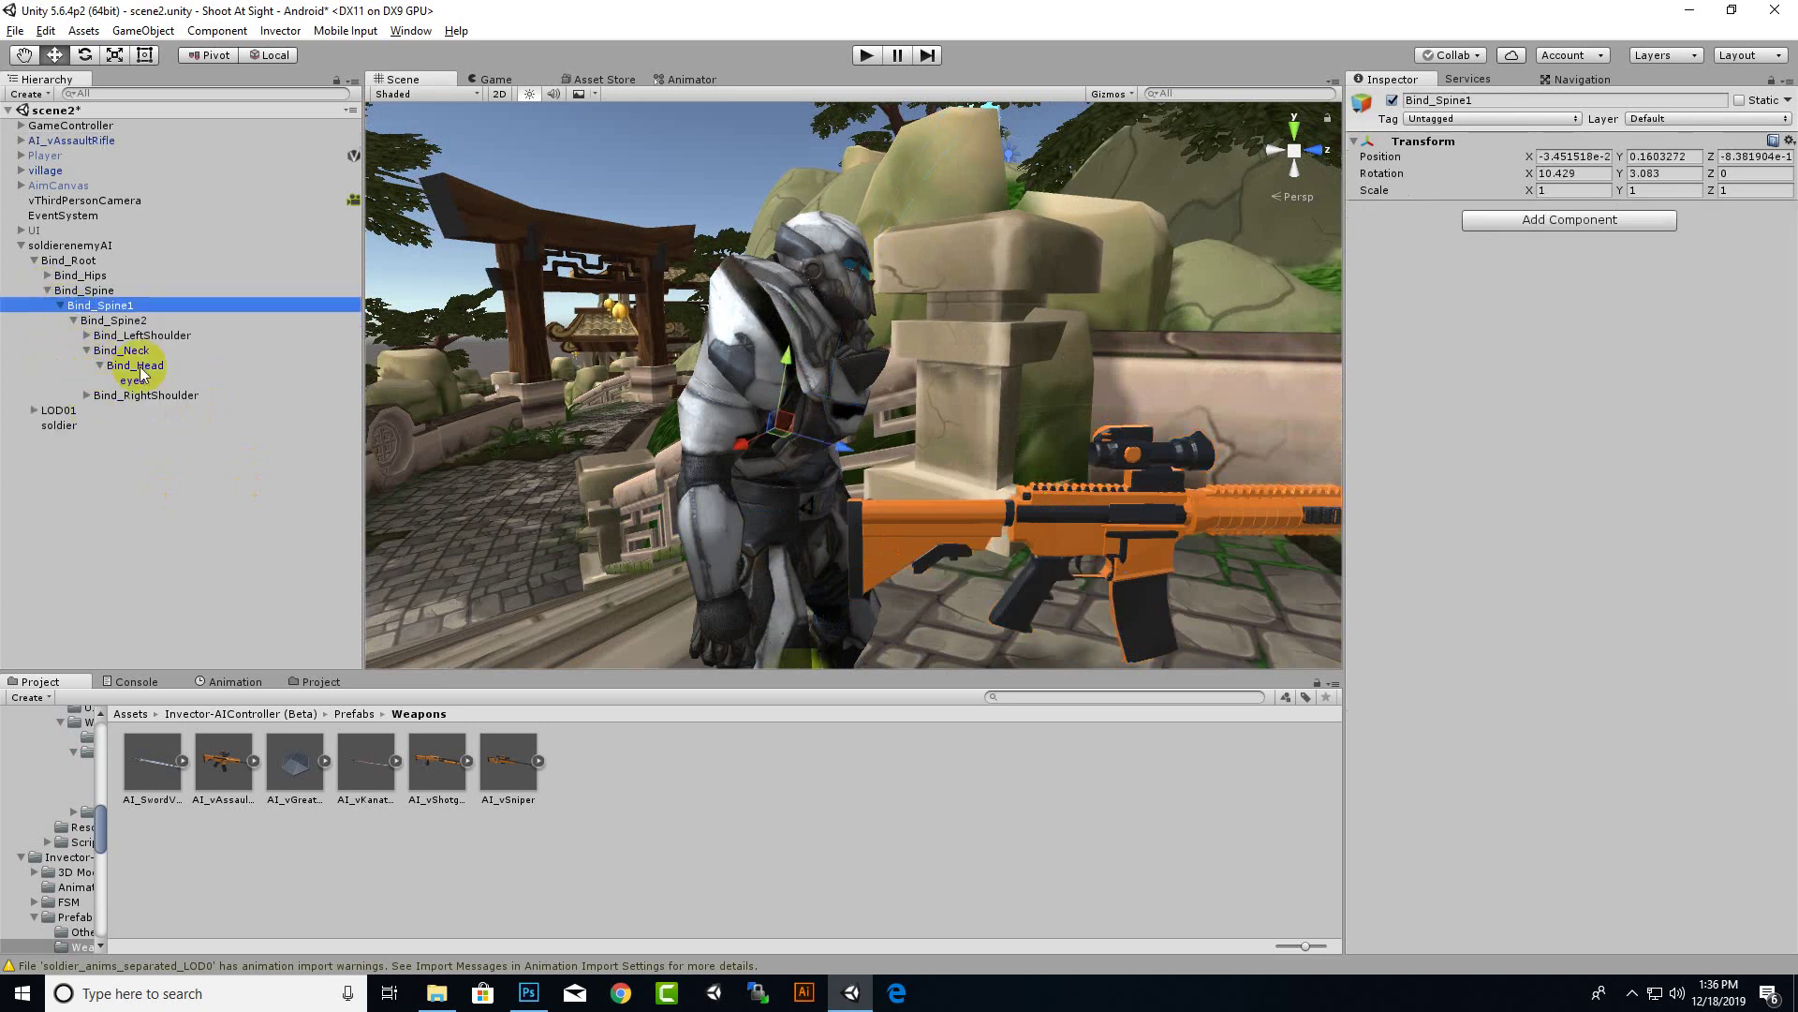
{"action": "left_click", "coordinate": [148, 395]}
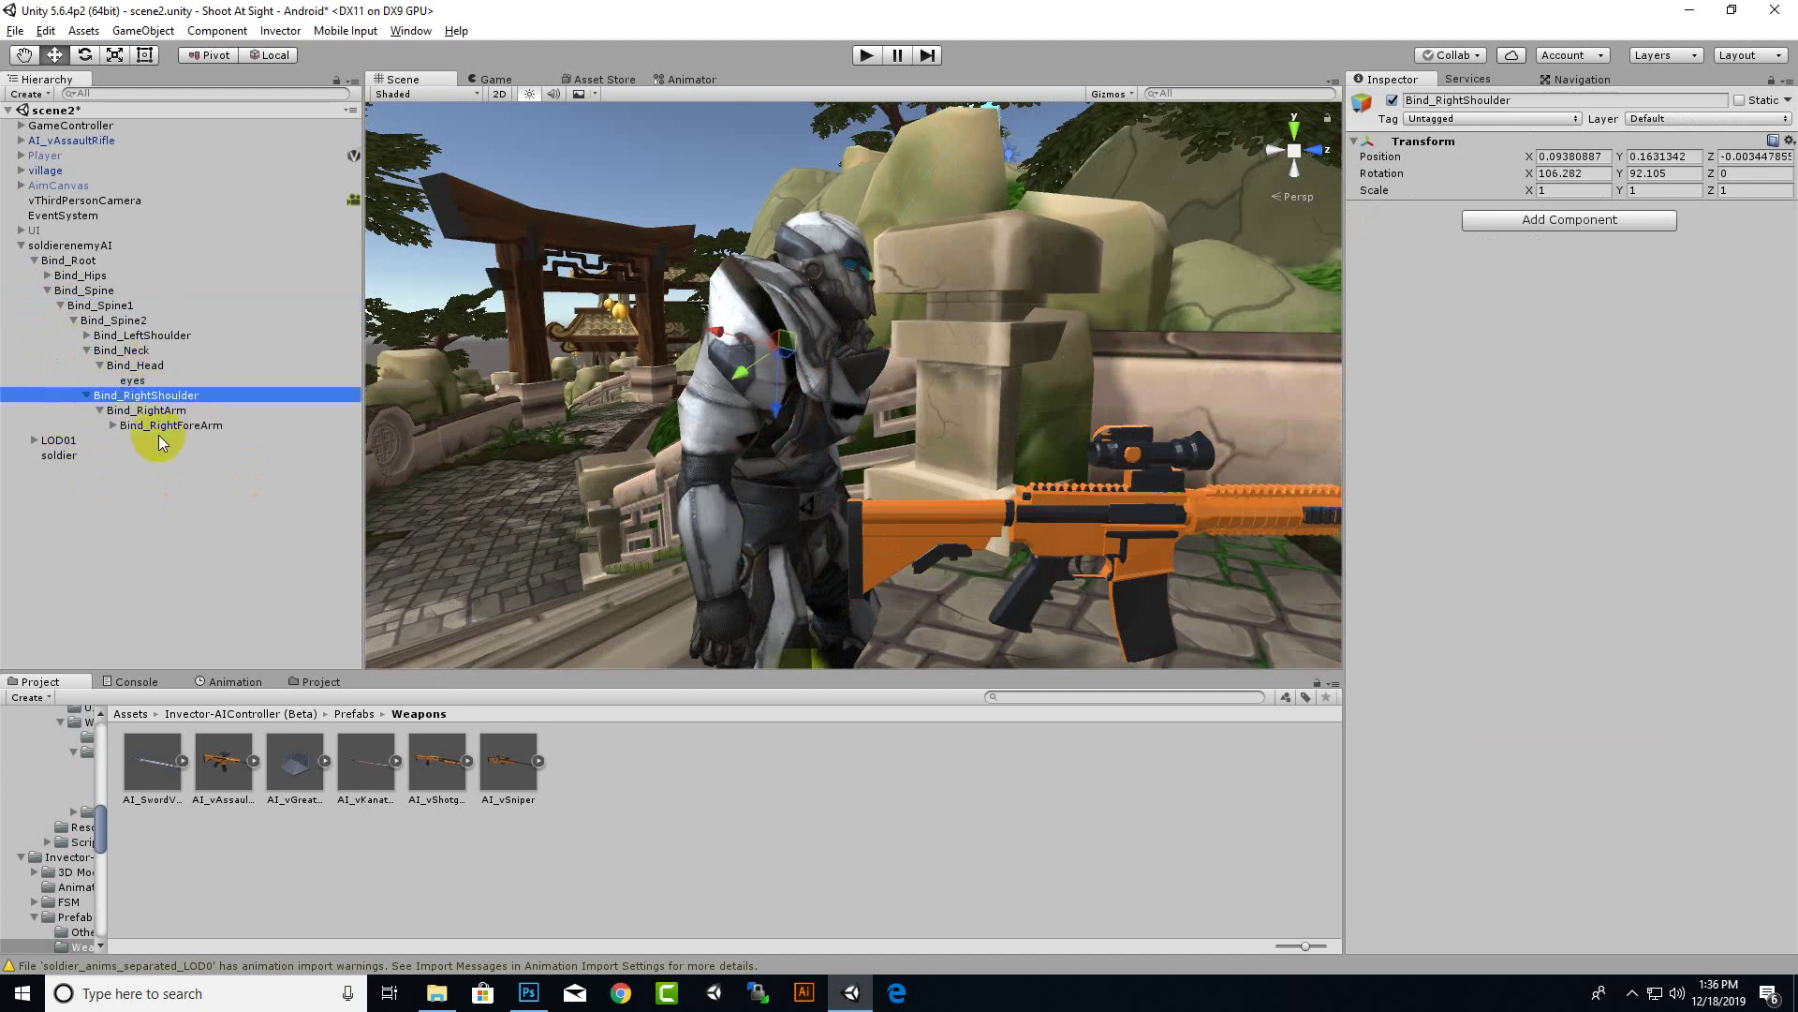
{"action": "left_click", "coordinate": [118, 428]}
{"action": "left_click", "coordinate": [162, 447]}
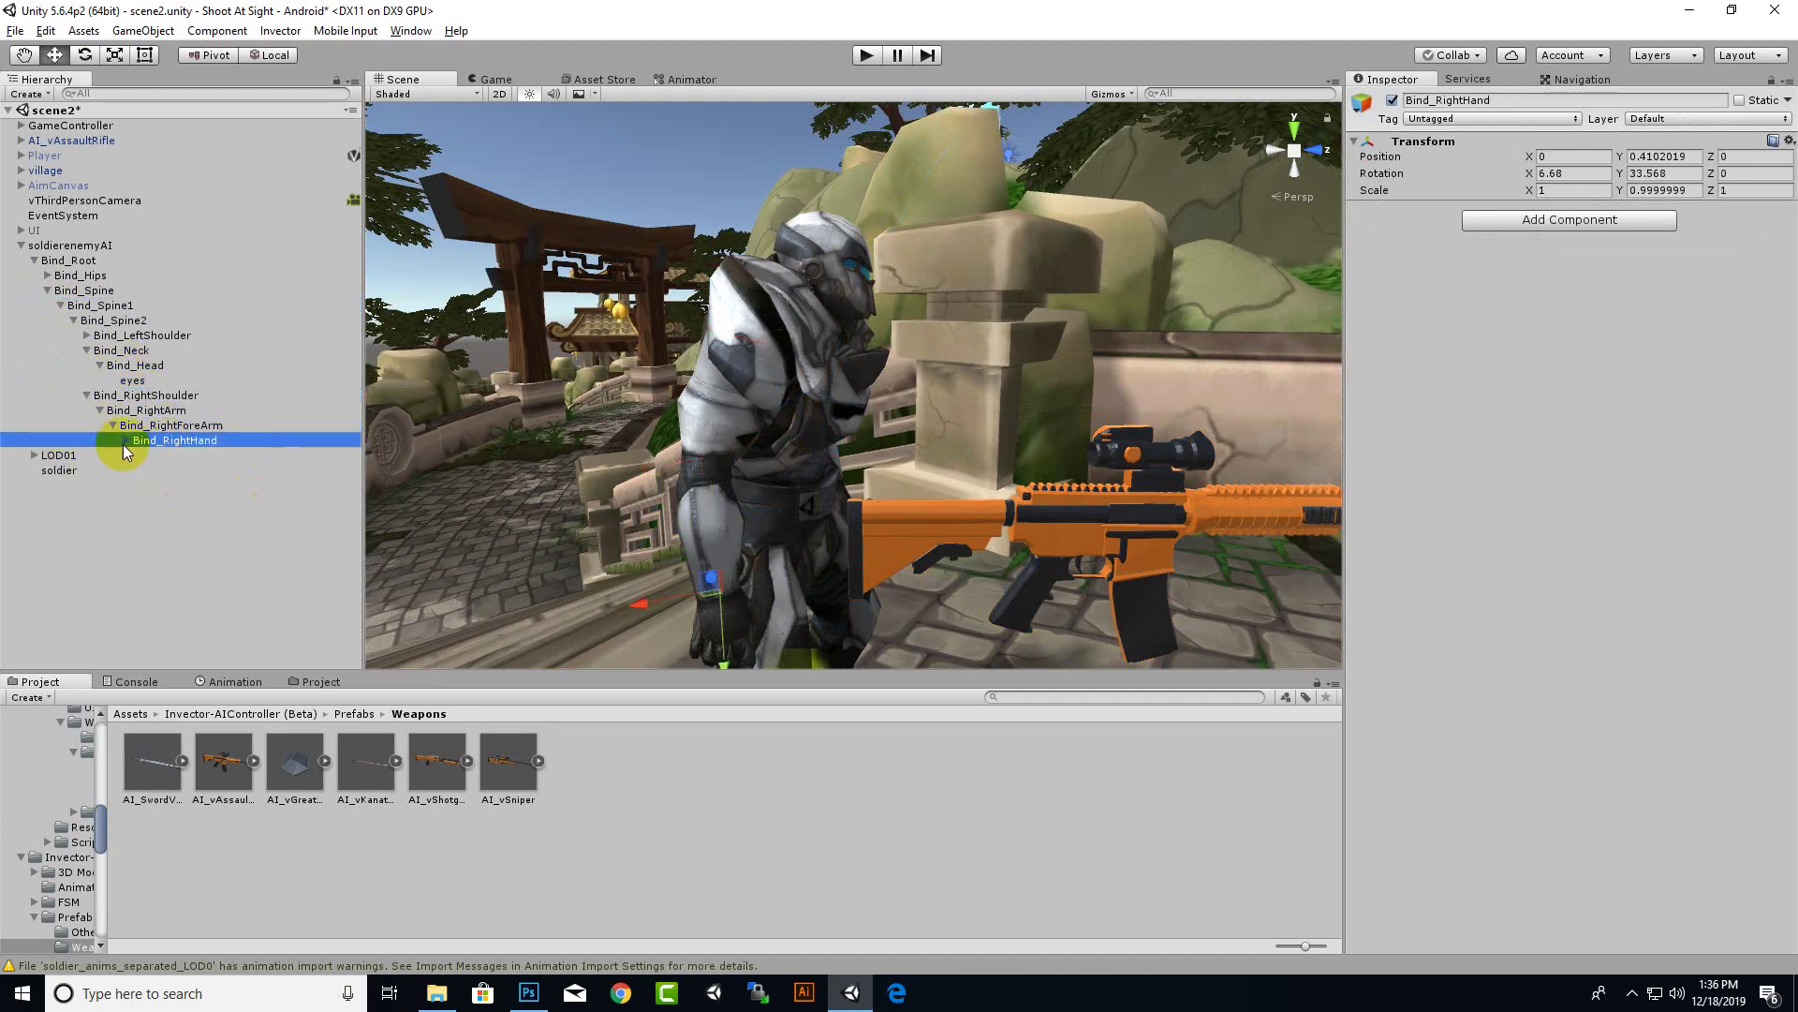
{"action": "left_click", "coordinate": [125, 440]}
Create an empty child under Bind_RightHand named GunHandler
{"action": "right_click", "coordinate": [198, 445]}
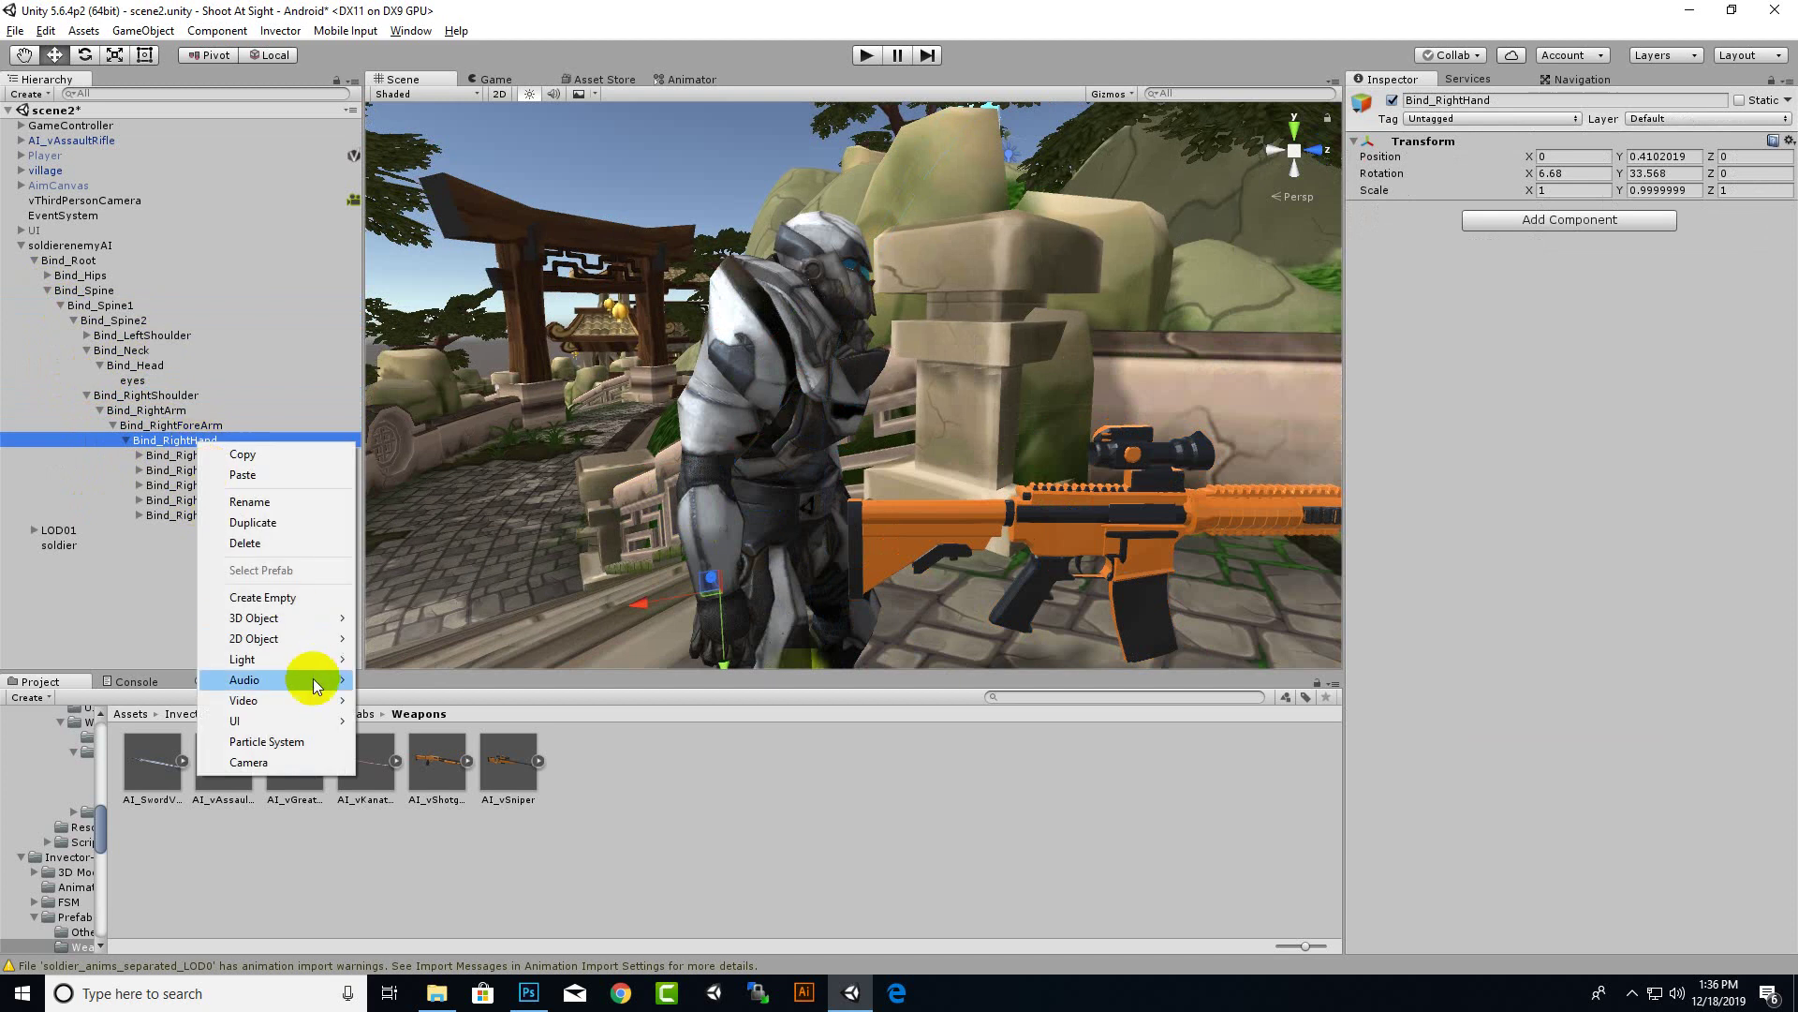
{"action": "left_click", "coordinate": [283, 597]}
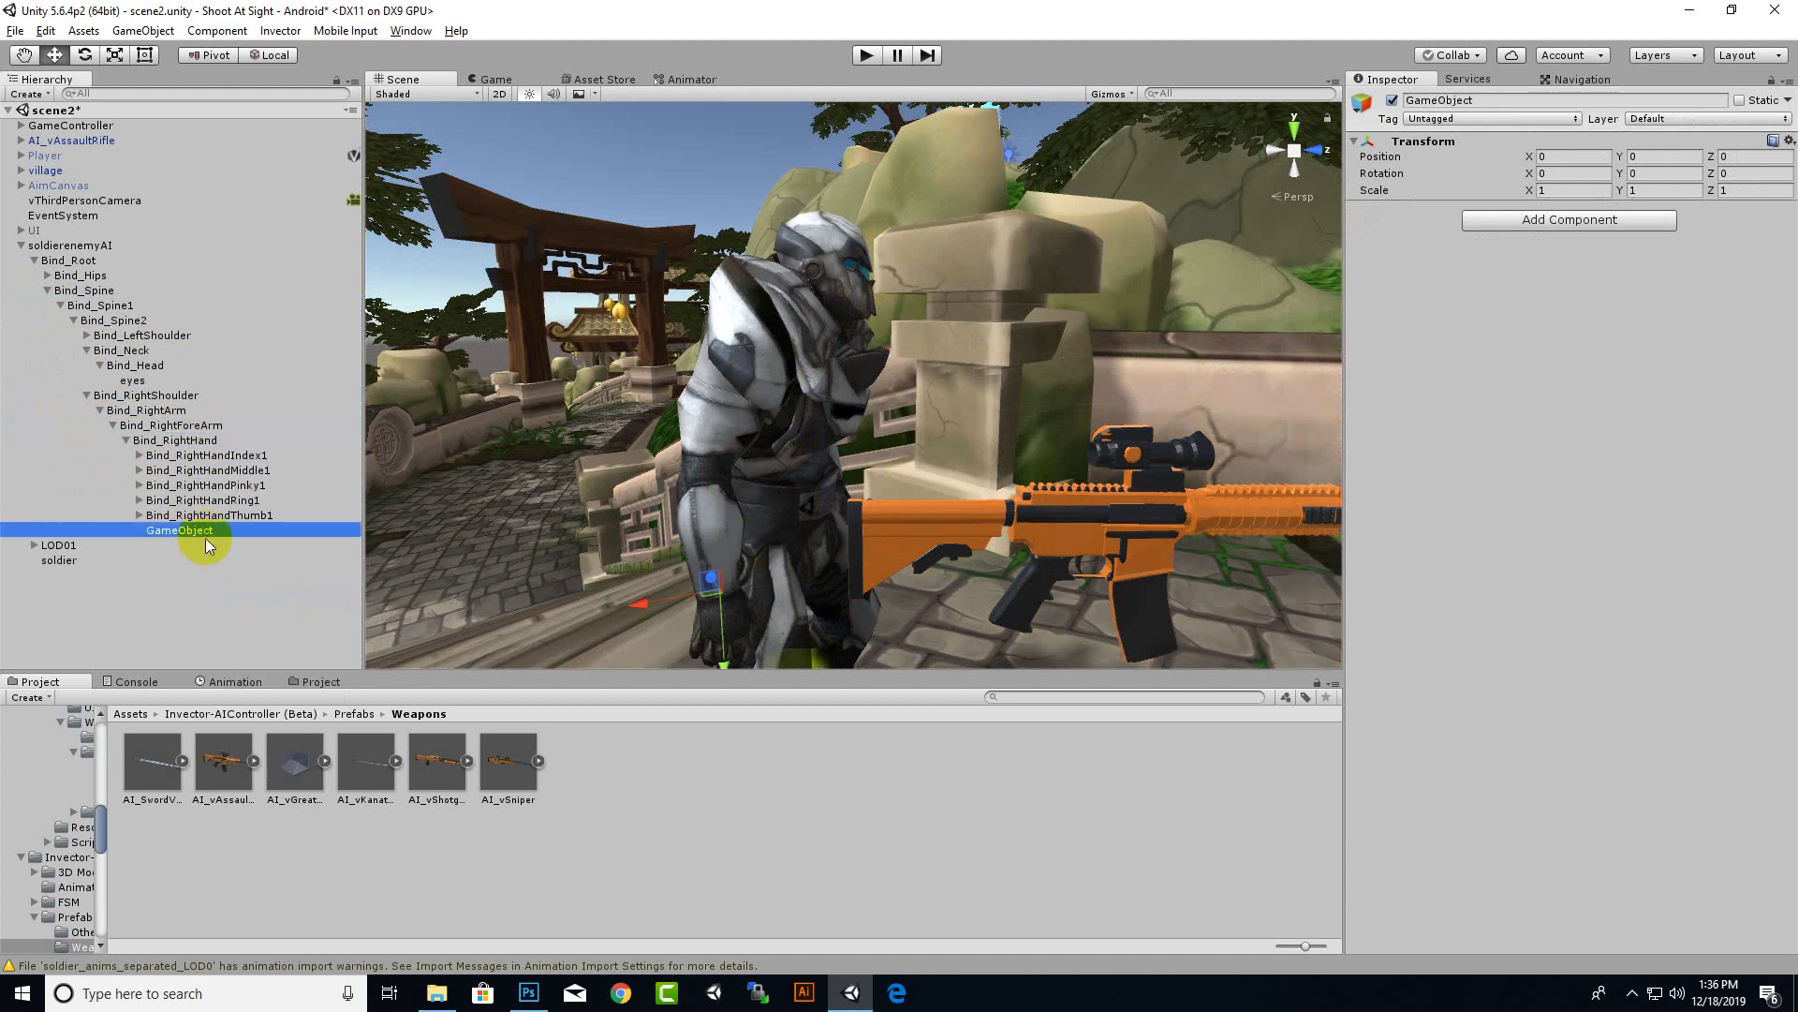
{"action": "right_click", "coordinate": [208, 532]}
{"action": "left_click", "coordinate": [260, 588]}
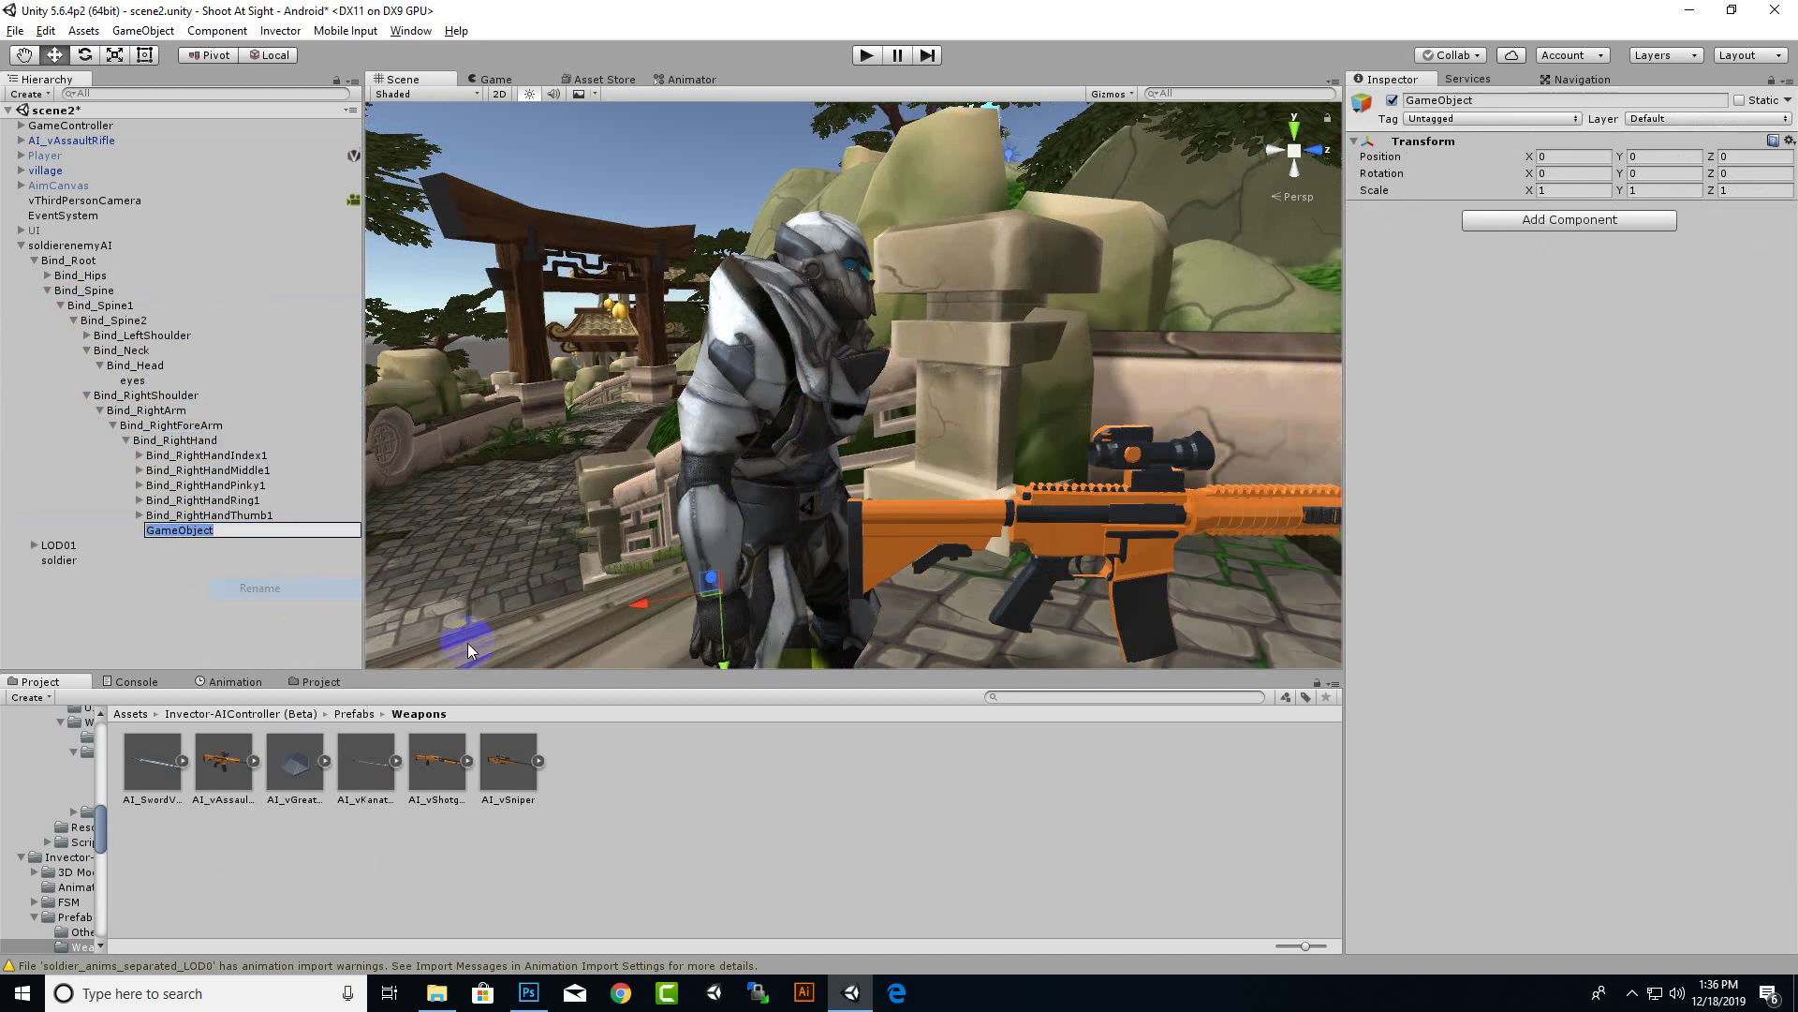
{"action": "type", "text": "GunHandle"}
{"action": "type", "text": "r"}
{"action": "key", "text": "Return"}
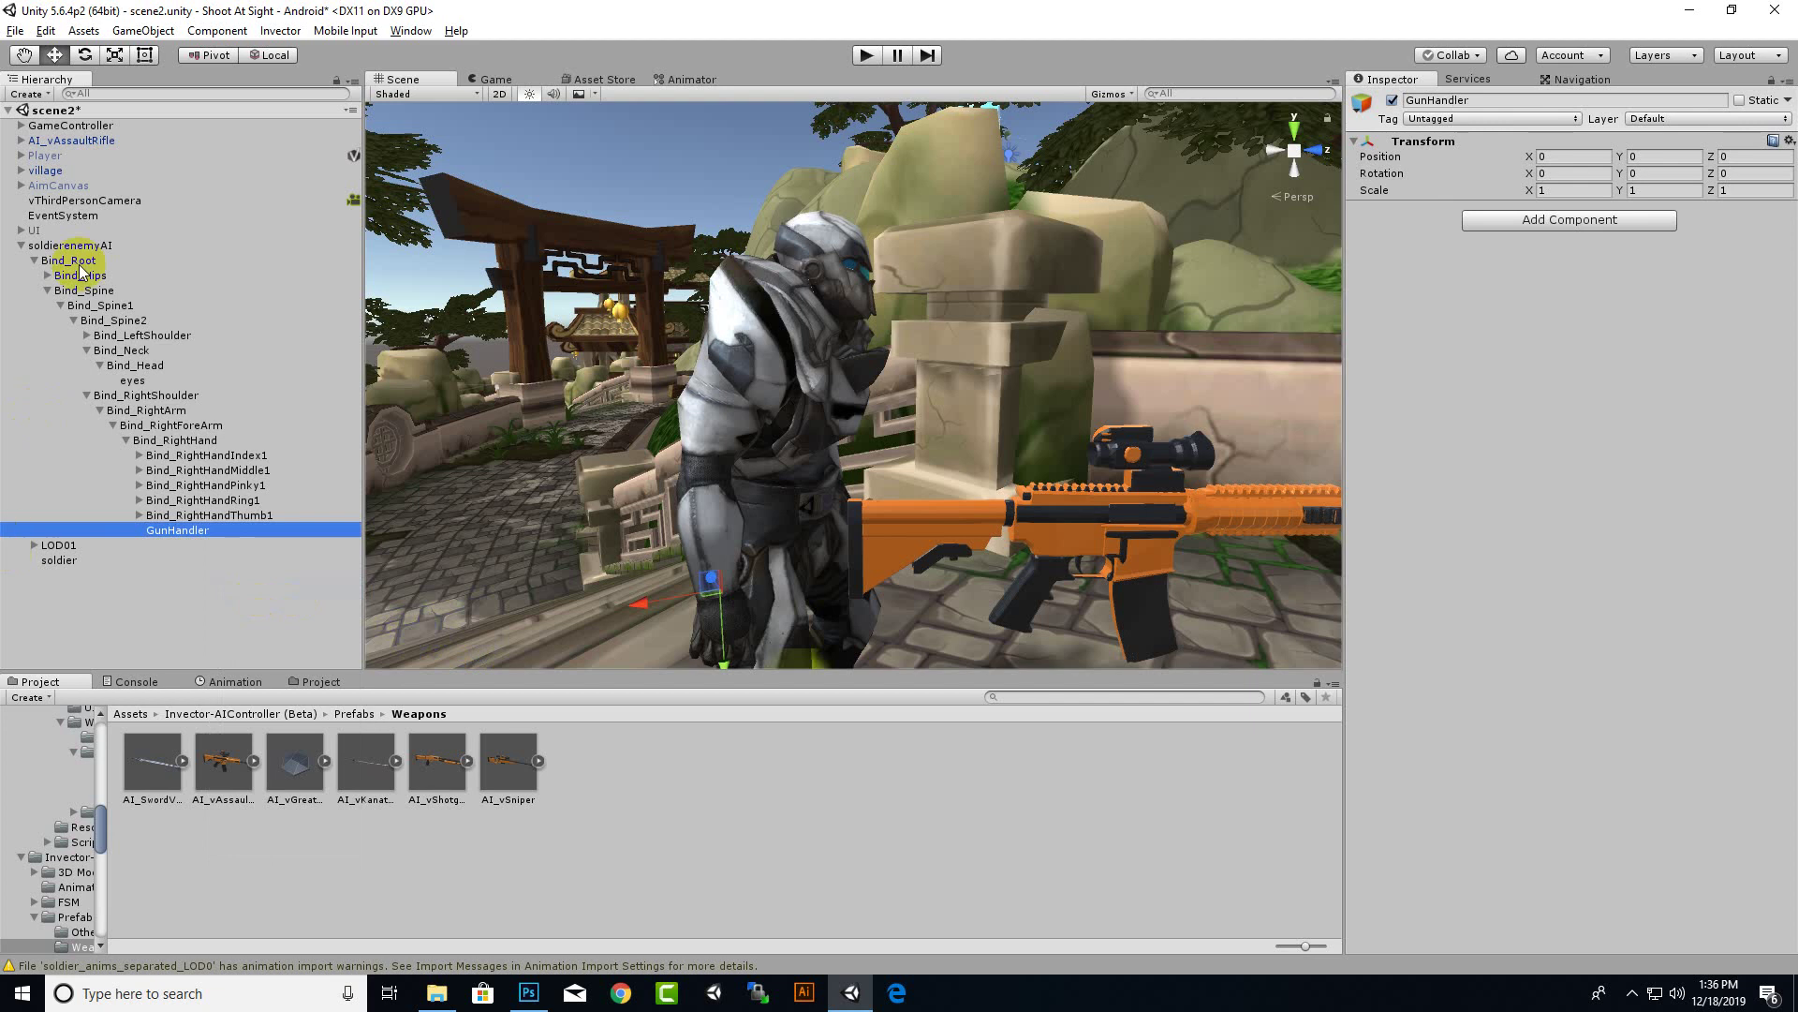
Parent AI_vAssaultRifle under GunHandler and set its position to 0, 0, 0
{"action": "left_click_drag", "start_coordinate": [56, 145], "coordinate": [202, 536]}
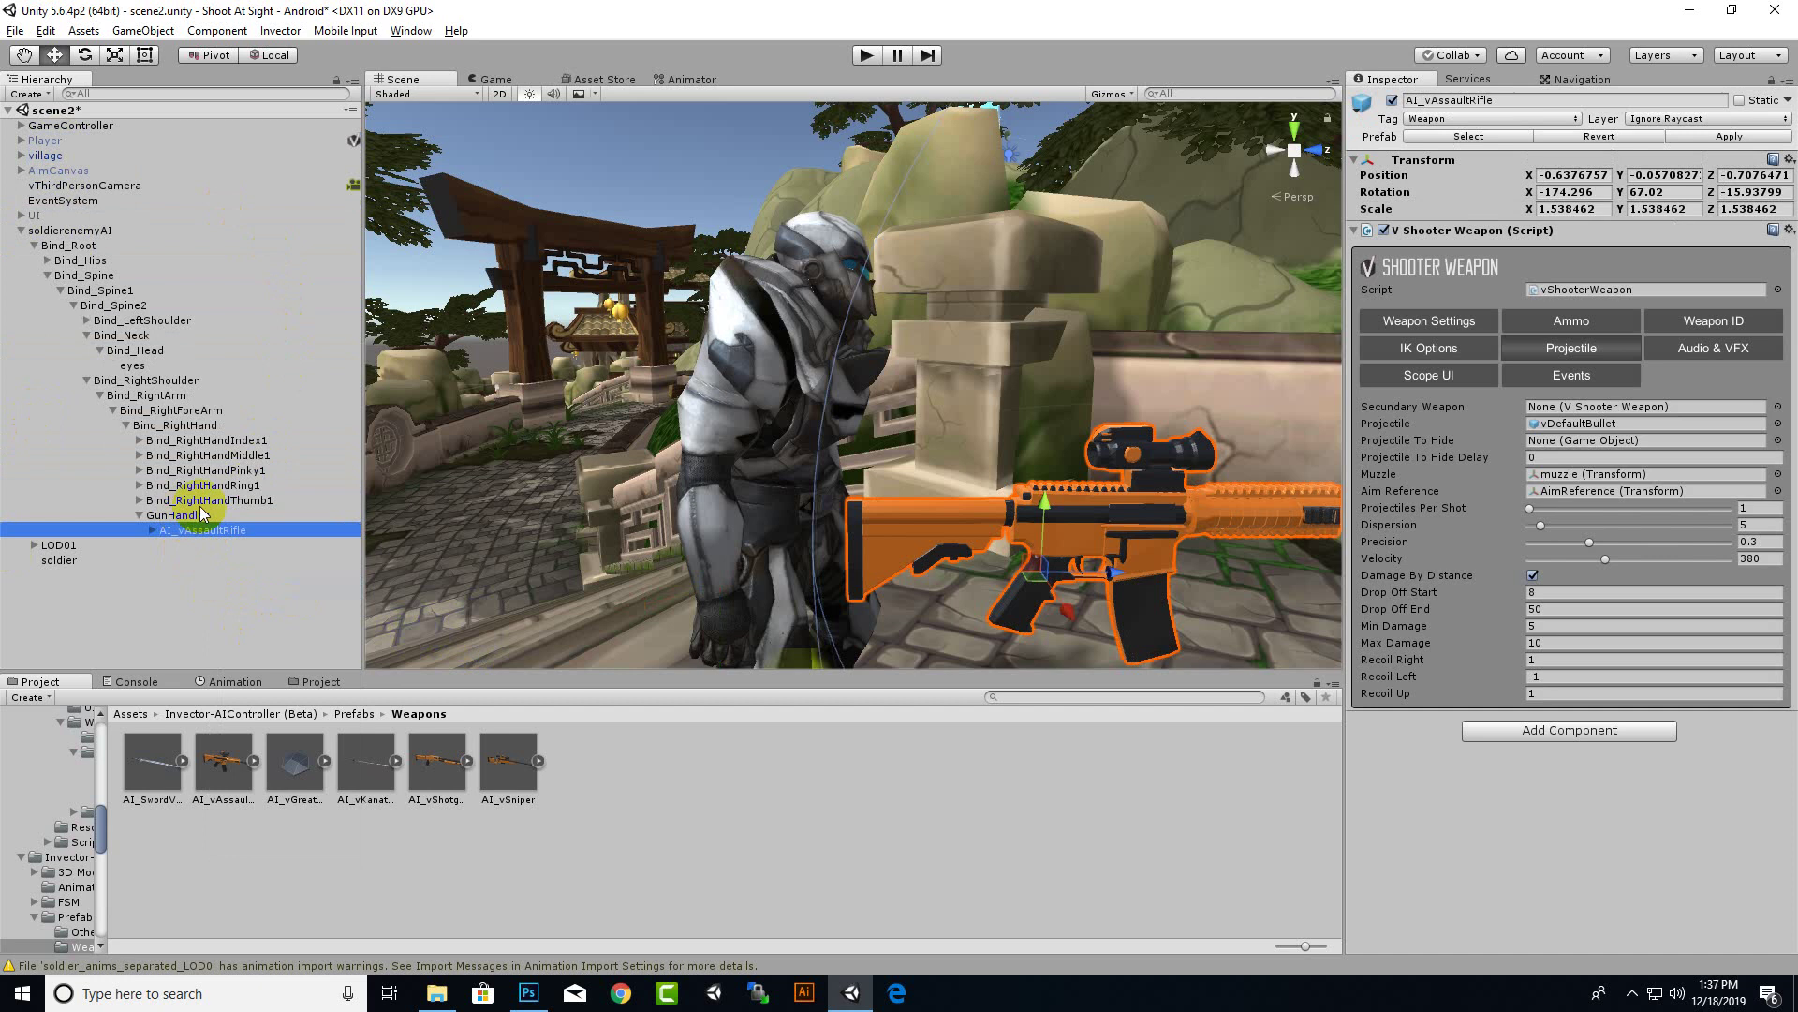
{"action": "left_click", "coordinate": [1569, 169]}
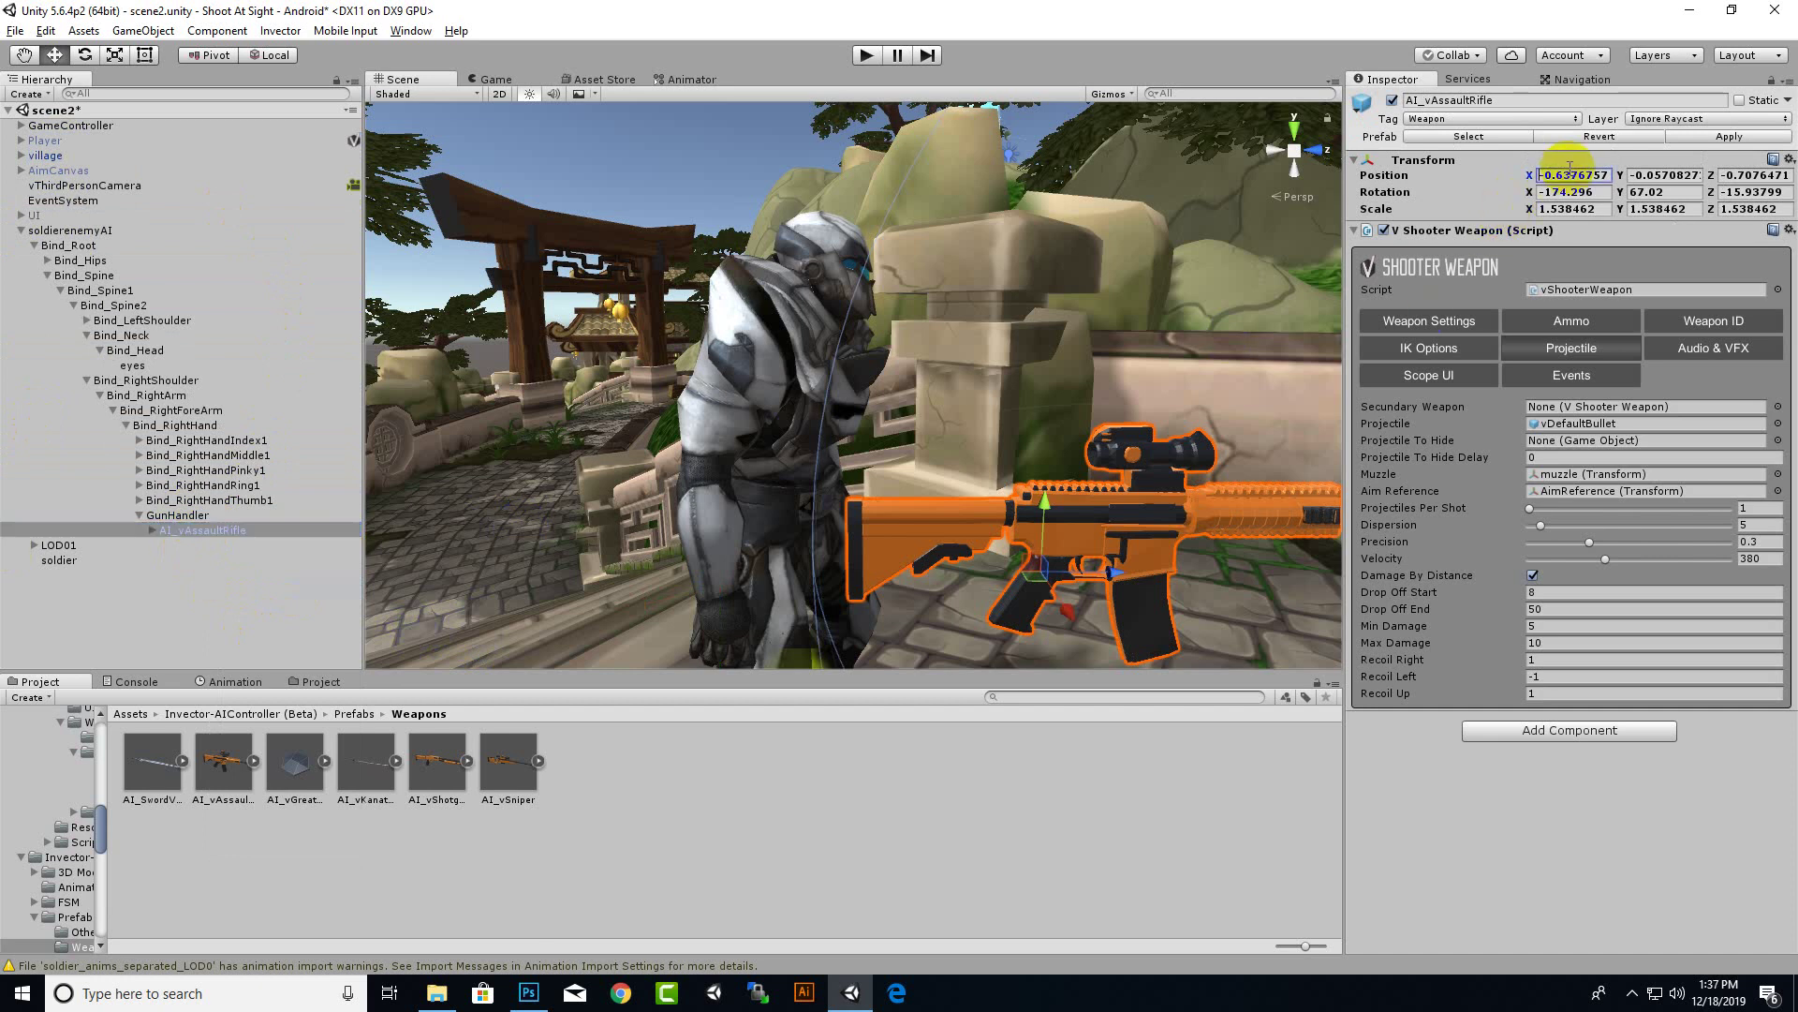
{"action": "type", "text": "0"}
{"action": "left_click", "coordinate": [1648, 175]}
{"action": "type", "text": "0"}
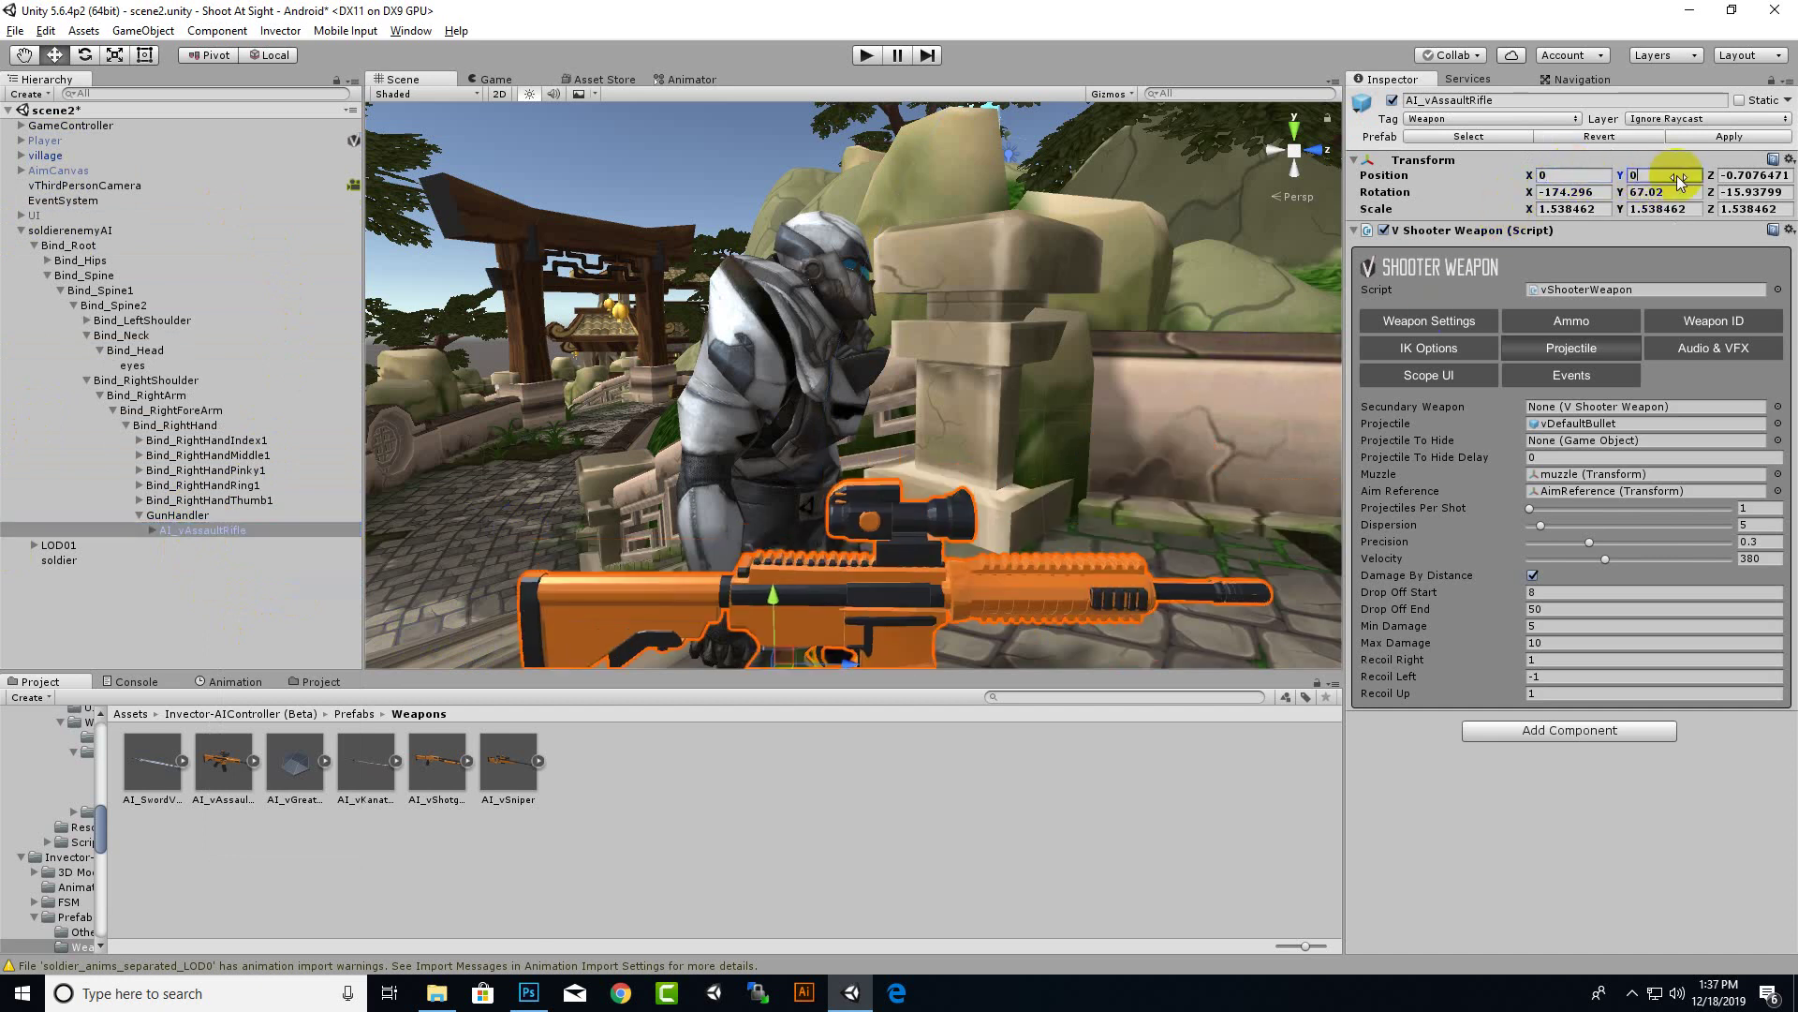
{"action": "left_click", "coordinate": [1751, 175]}
{"action": "type", "text": "0"}
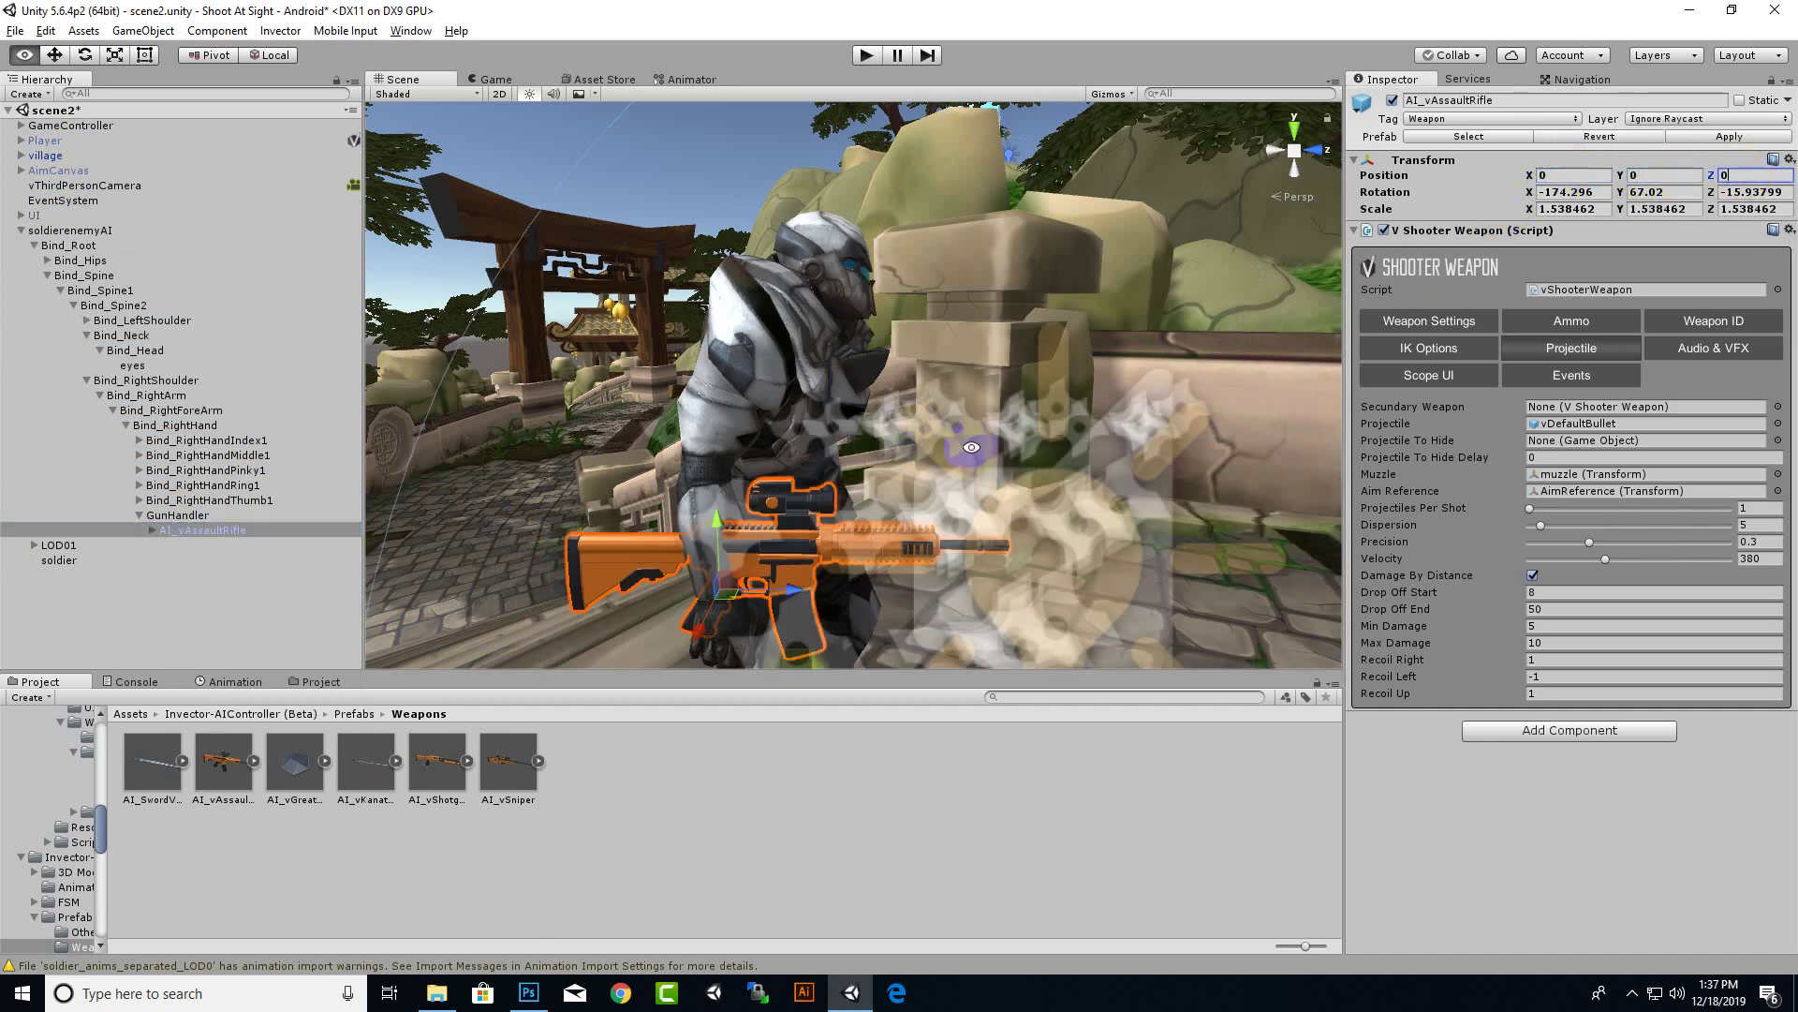
Start Play mode to test the soldier holding the rifle
{"action": "mouse_move", "coordinate": [971, 447]}
{"action": "left_mouse_down", "text": "alt"}
{"action": "mouse_move", "coordinate": [1036, 458]}
{"action": "mouse_move", "coordinate": [1015, 388]}
{"action": "left_mouse_up", "text": "alt"}
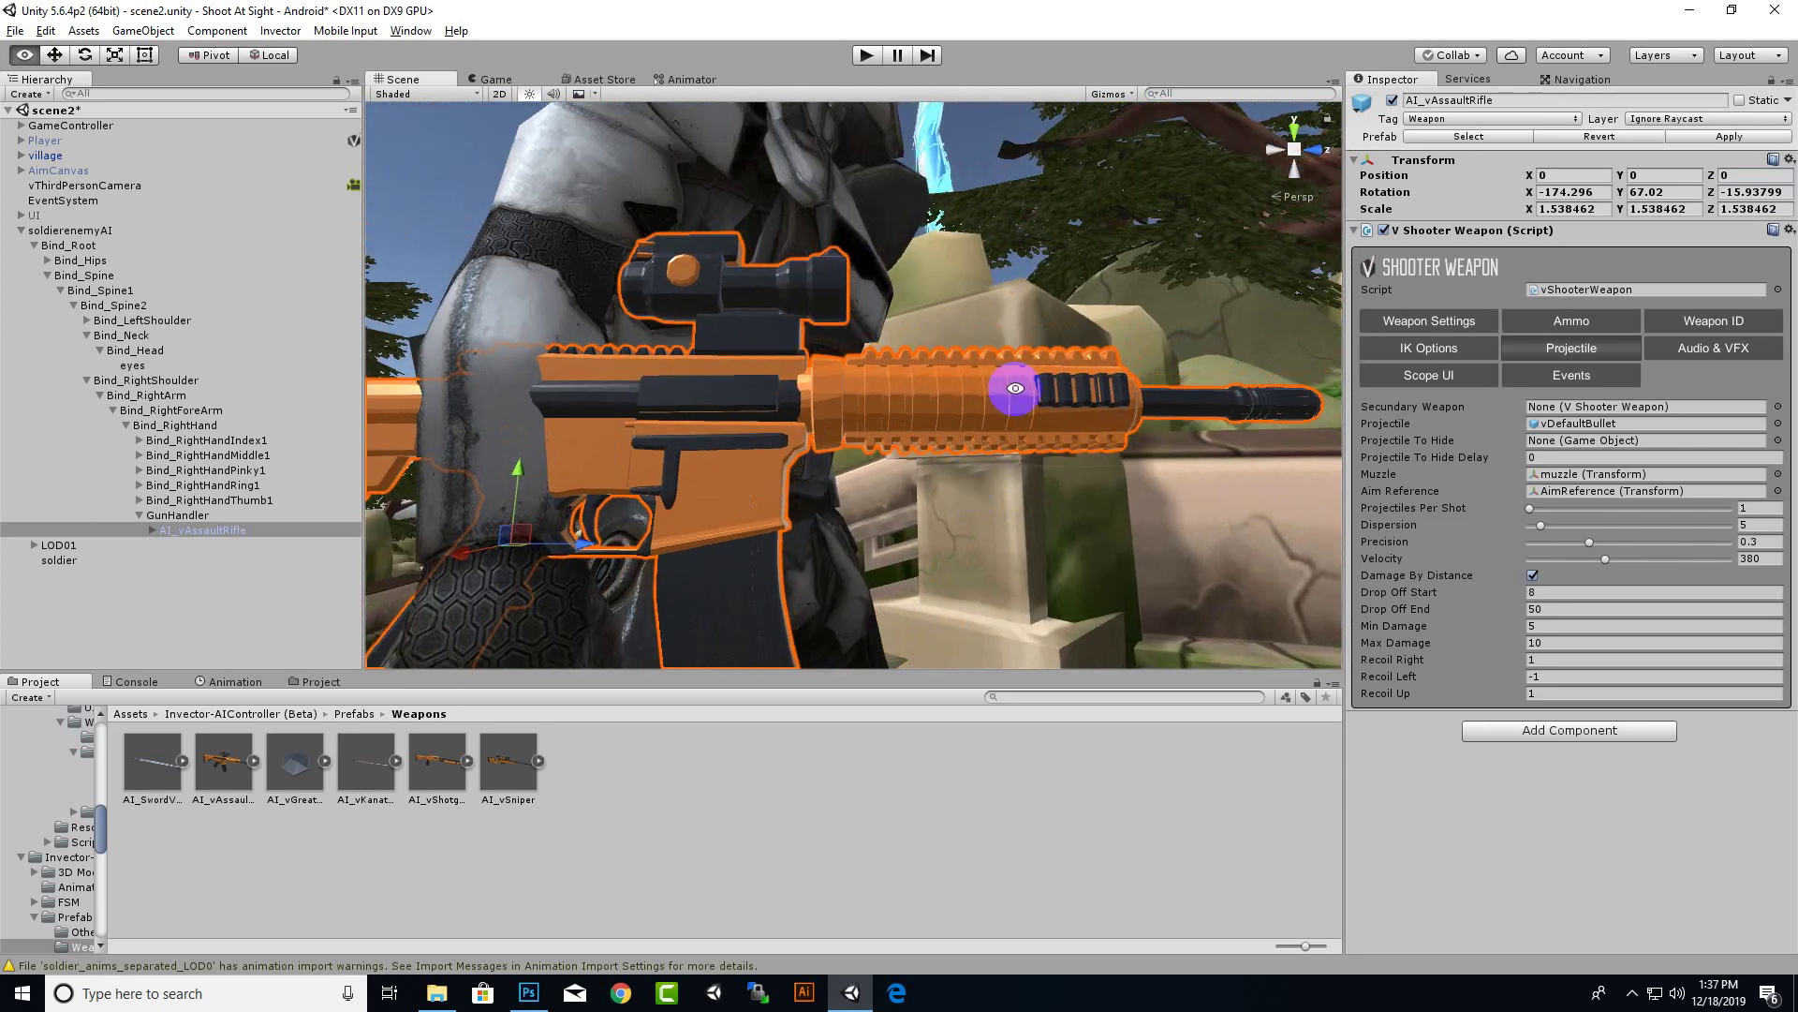
{"action": "left_click", "coordinate": [897, 58]}
{"action": "left_click", "coordinate": [861, 55]}
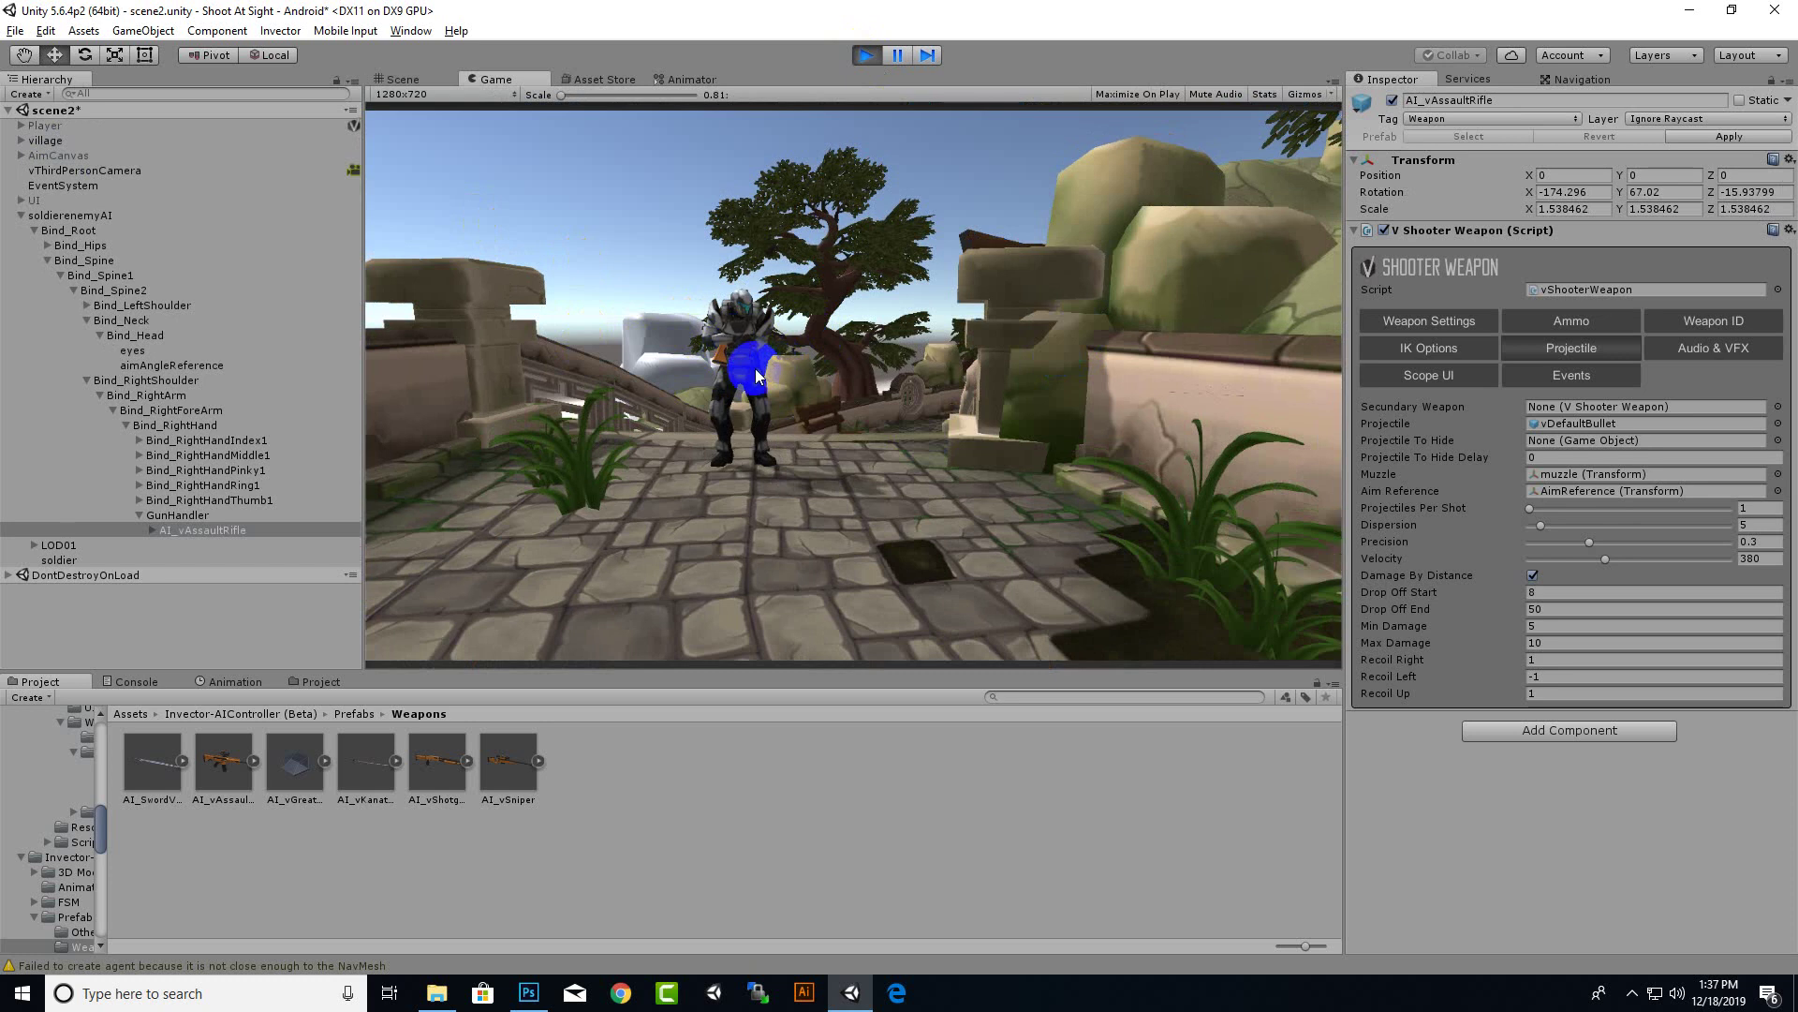
Tick Lock Aim Debug in soldierenemyAI's Shooter Settings, then view the soldier in the Scene tab
{"action": "left_click", "coordinate": [867, 58]}
{"action": "mouse_move", "coordinate": [789, 451]}
{"action": "right_mouse_down"}
{"action": "mouse_move", "coordinate": [816, 534]}
{"action": "mouse_move", "coordinate": [815, 424]}
{"action": "right_mouse_up"}
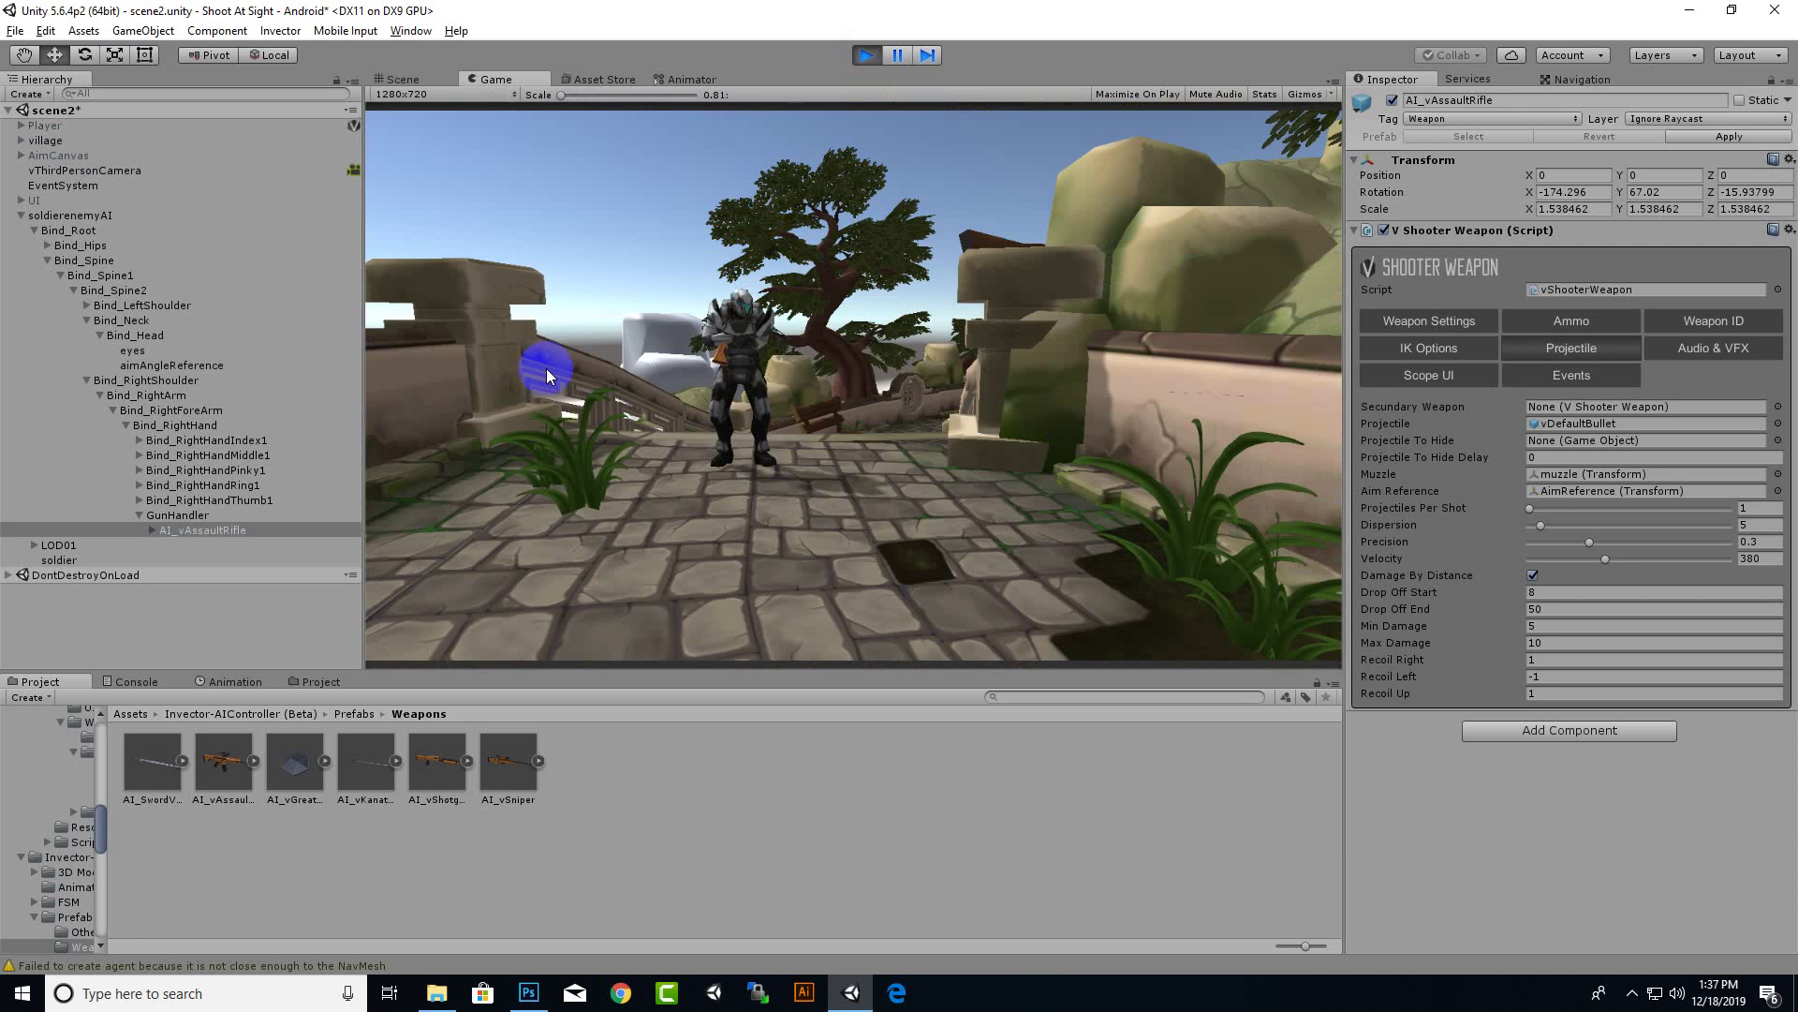
{"action": "left_click", "coordinate": [91, 216]}
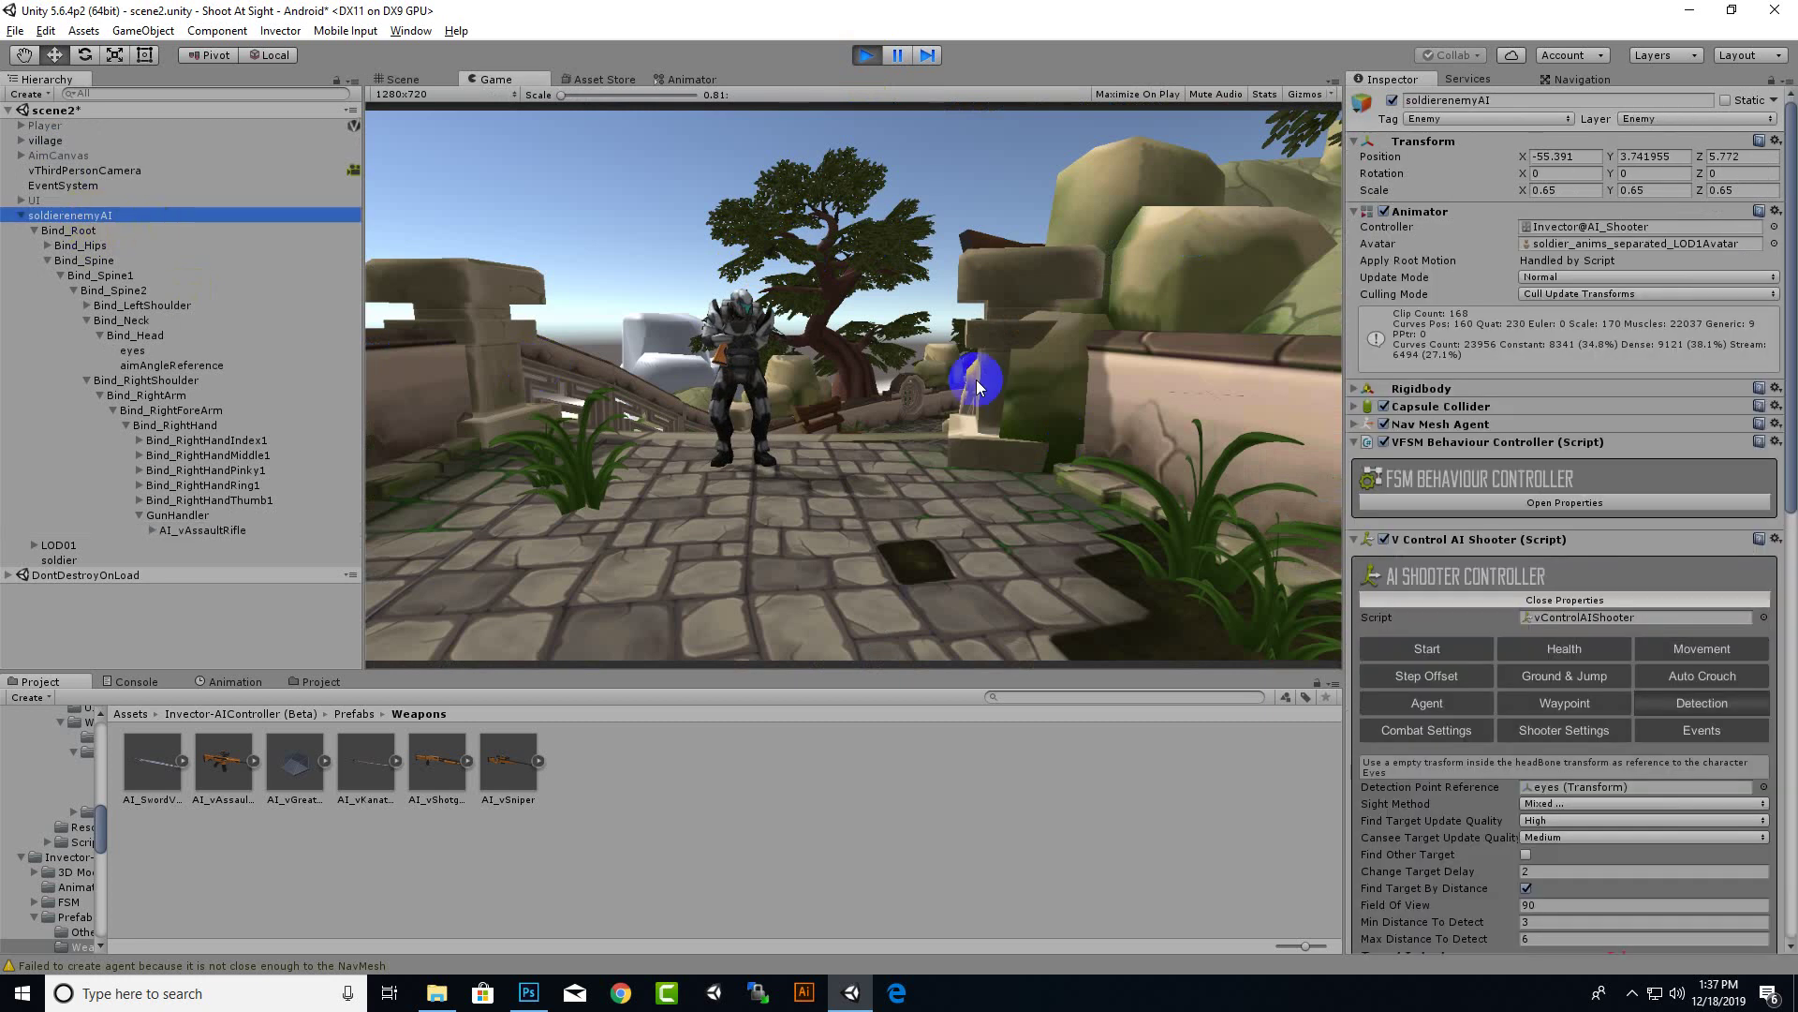
{"action": "scroll", "coordinate": [1732, 529], "scroll_direction": "down", "scroll_amount": 4}
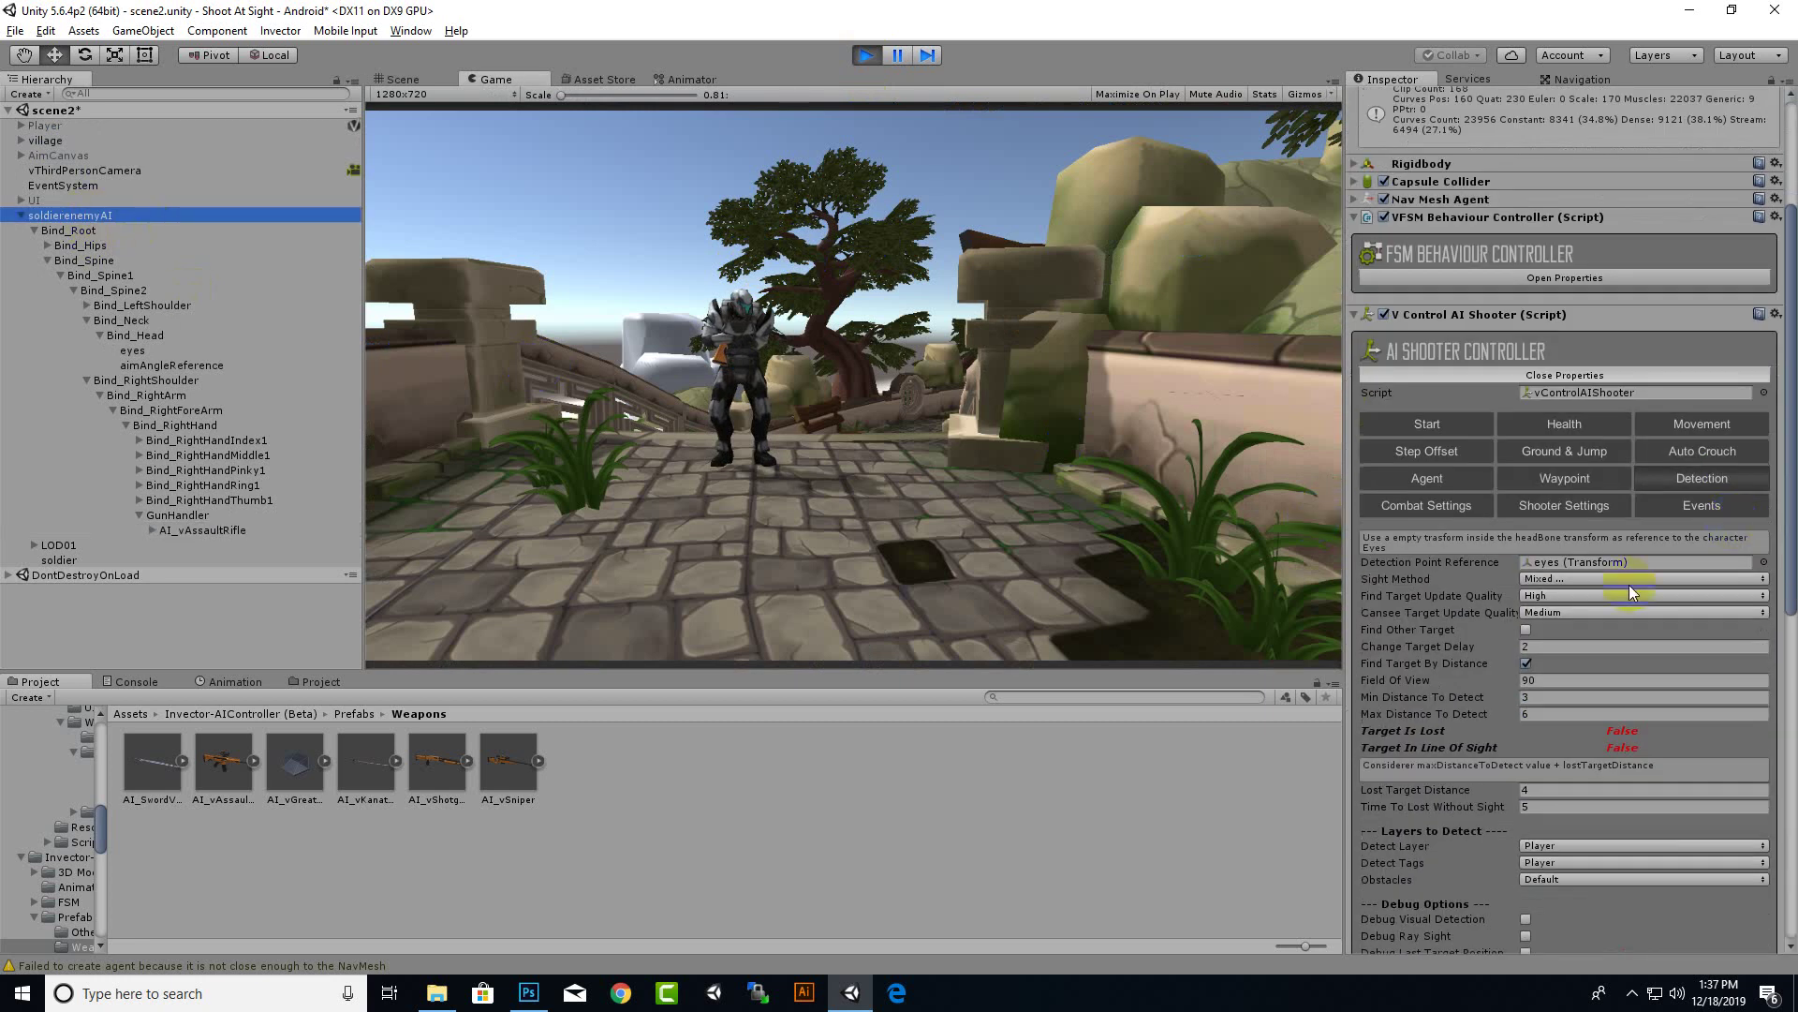
{"action": "left_click", "coordinate": [1564, 505]}
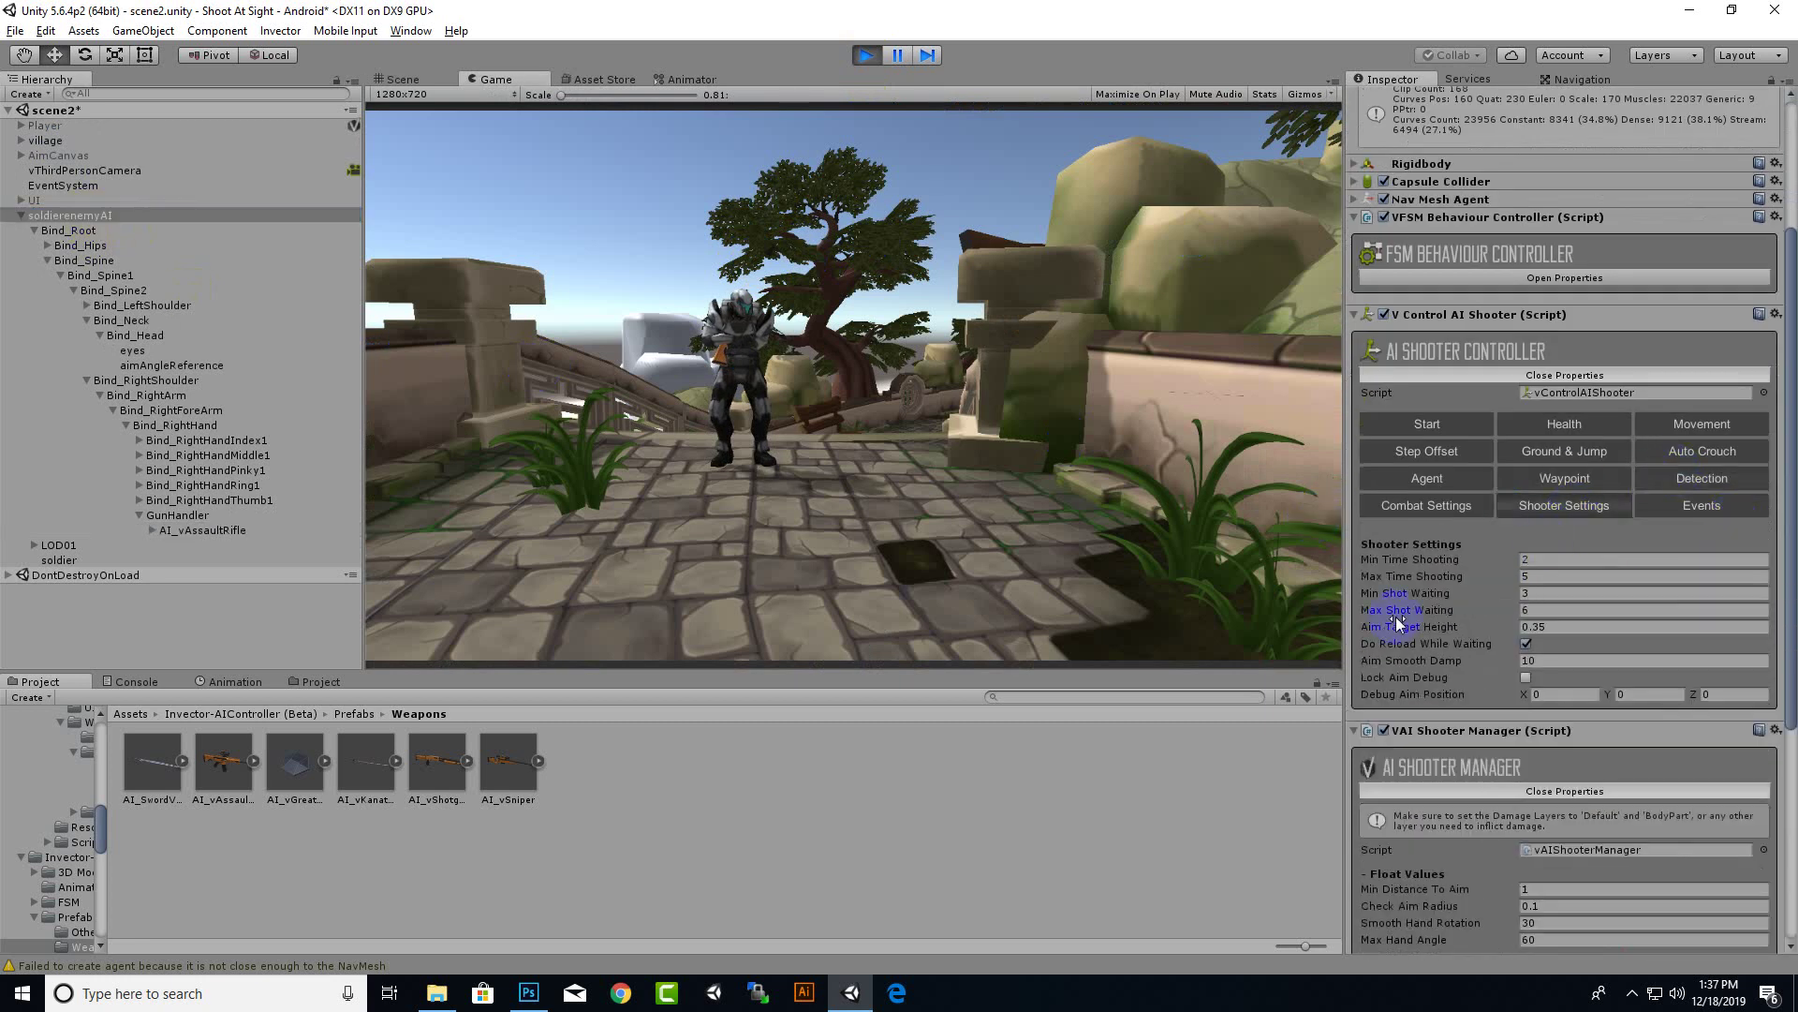
{"action": "scroll", "coordinate": [1399, 623], "scroll_direction": "down", "scroll_amount": 2}
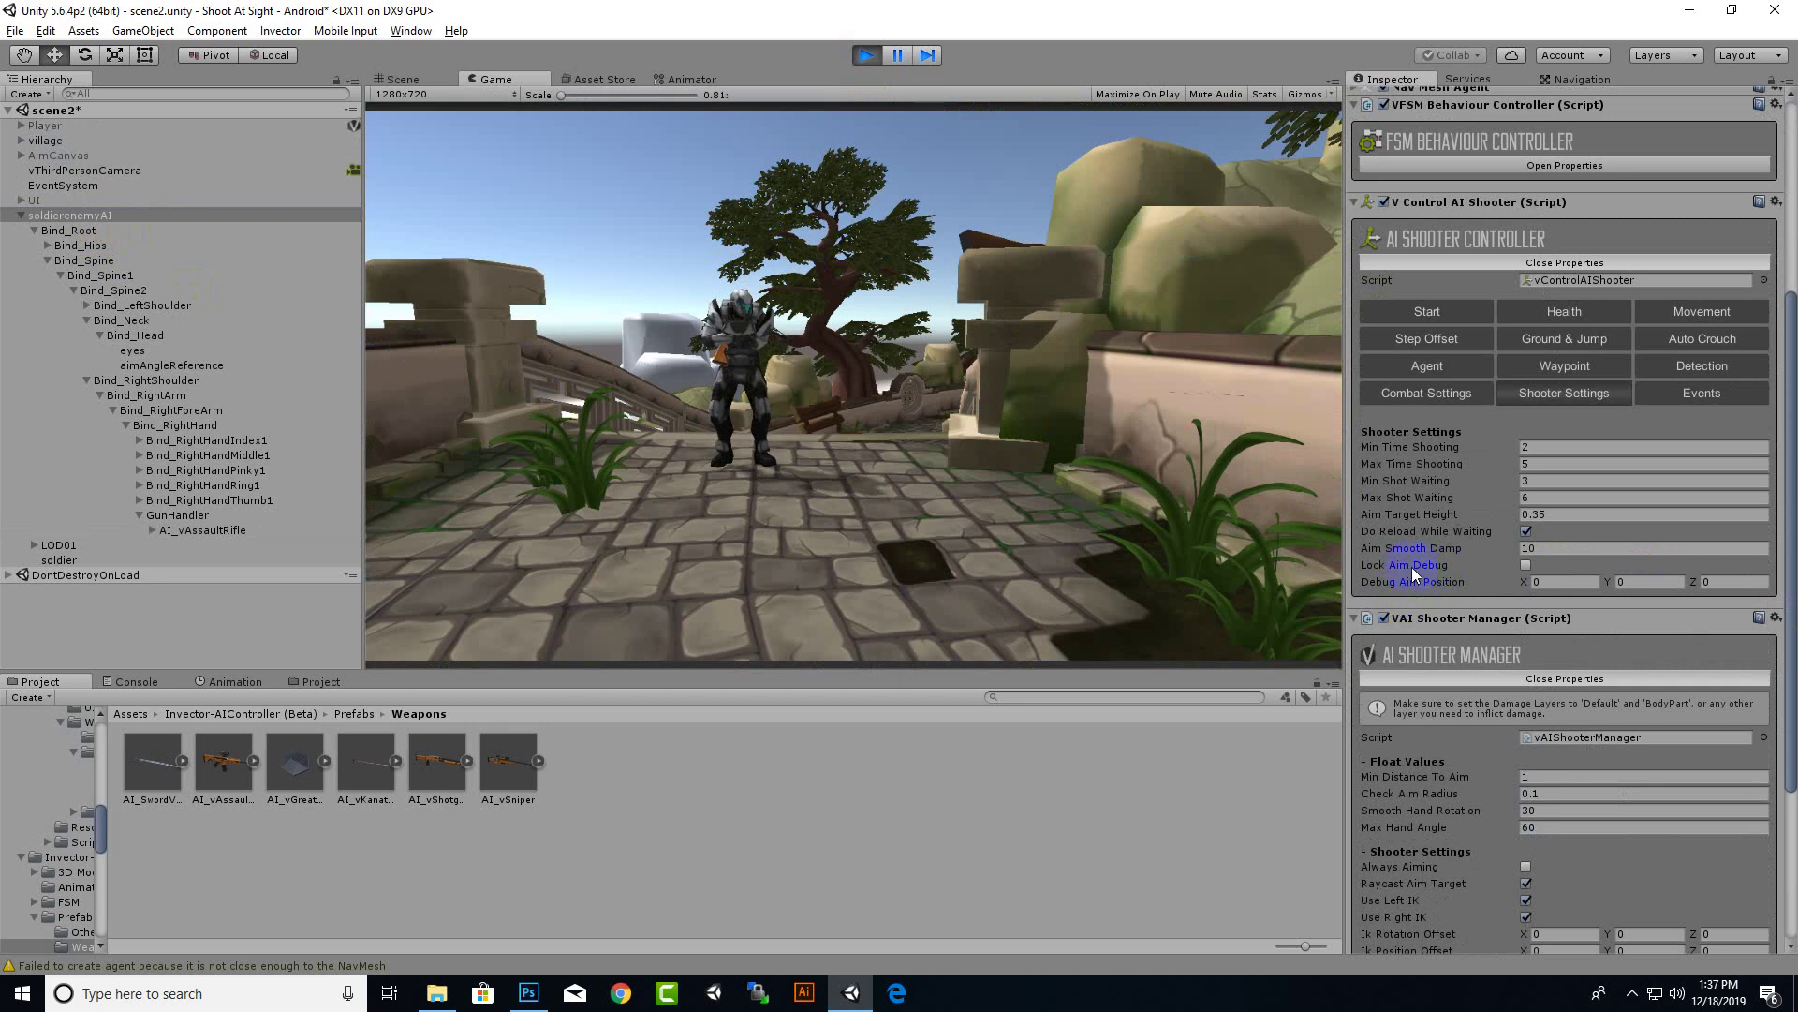
{"action": "left_click", "coordinate": [1527, 565]}
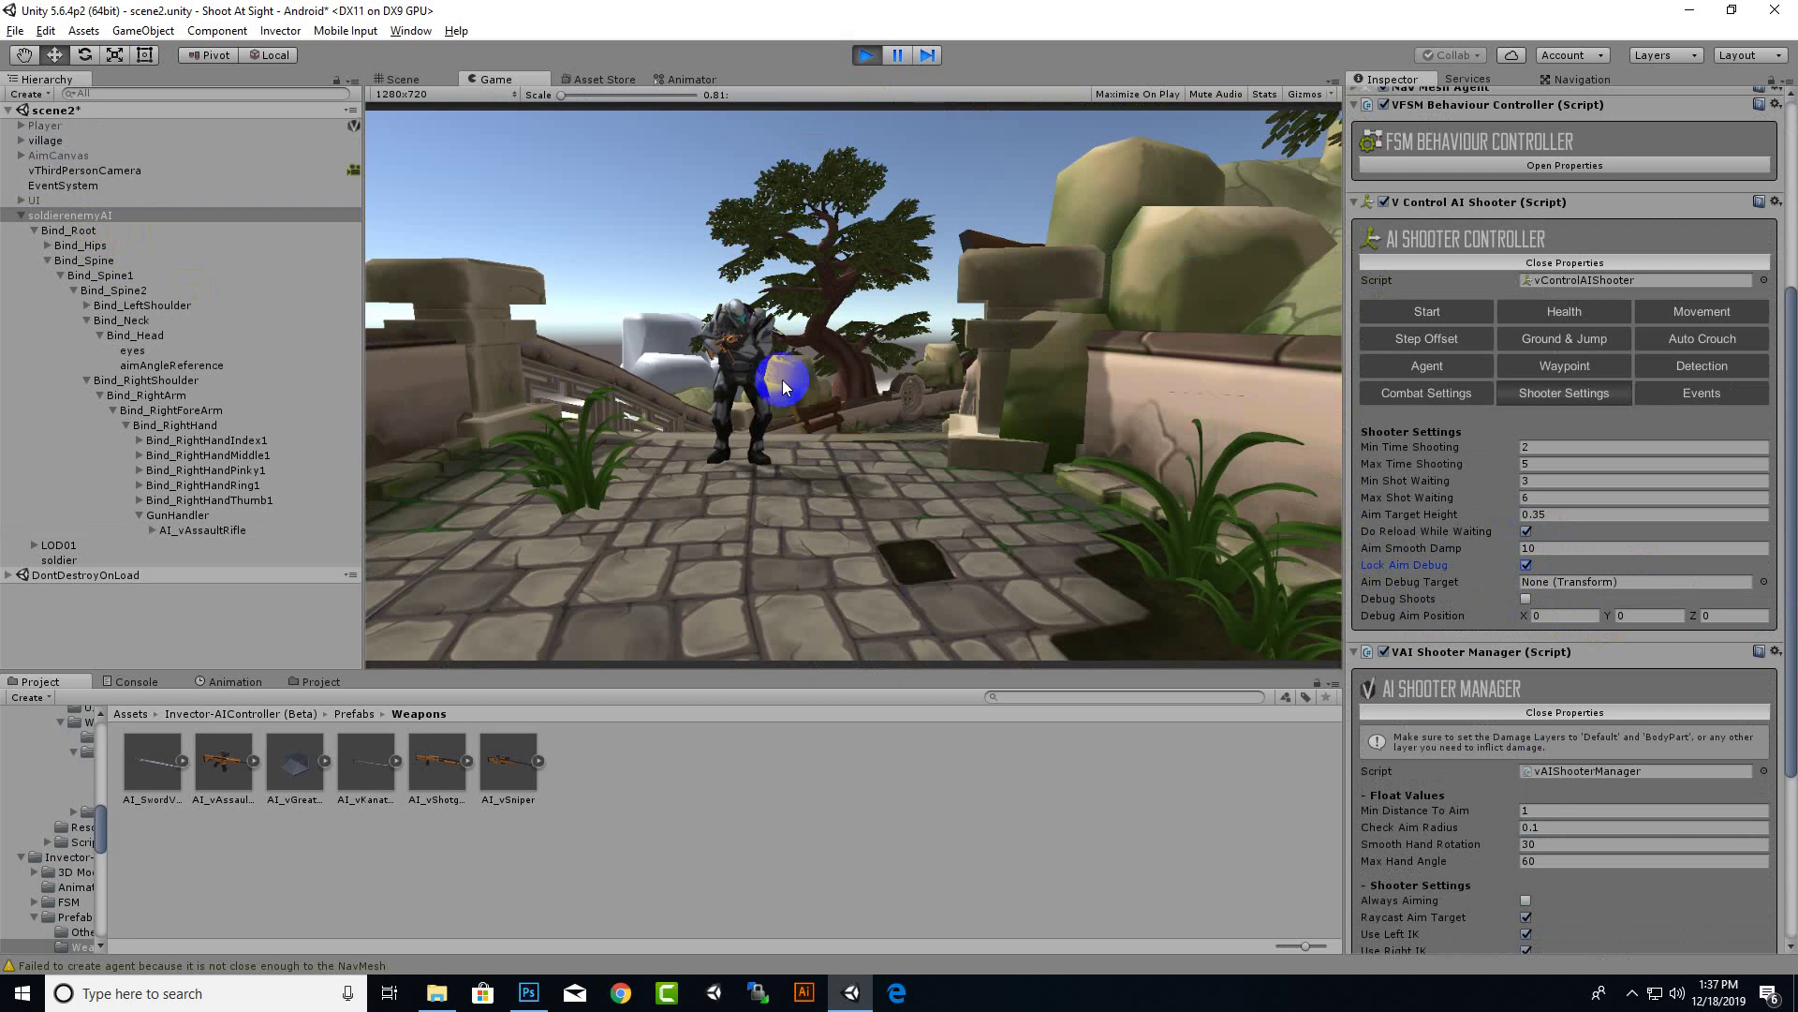
{"action": "left_click", "coordinate": [400, 74]}
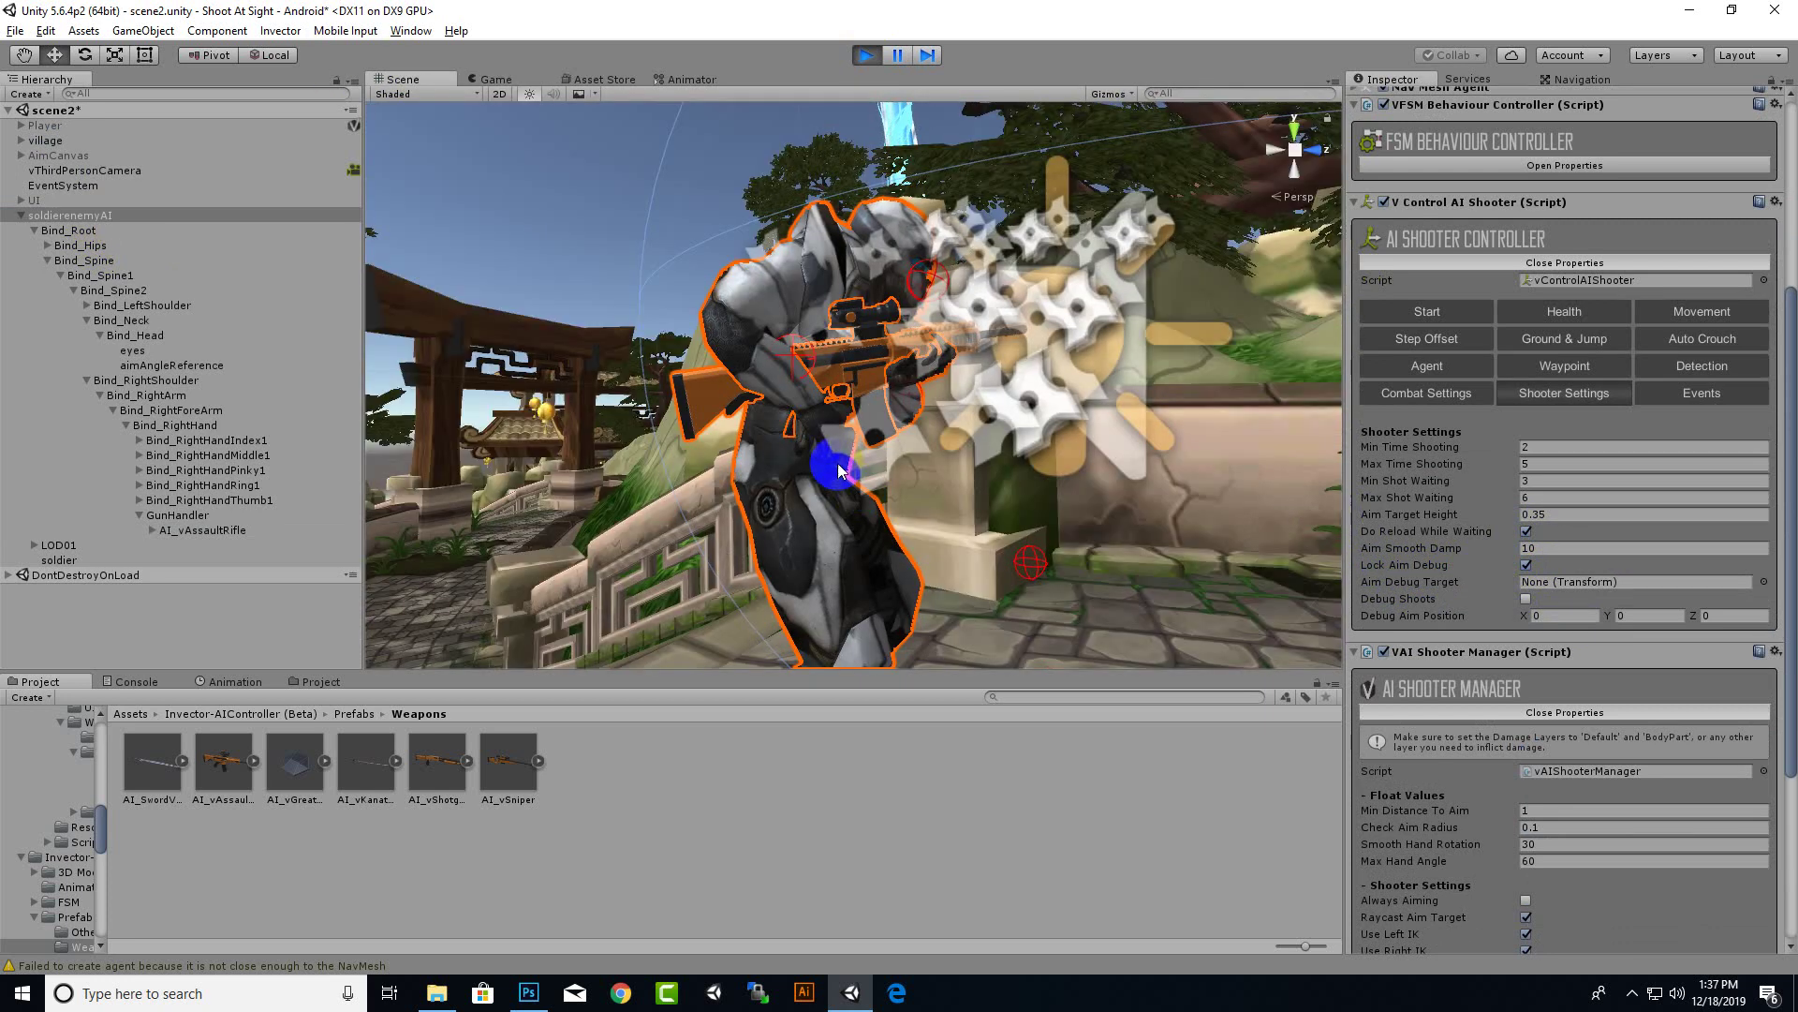
Select GunHandler and rotate it to swing the rifle toward the soldier's hands
{"action": "scroll", "coordinate": [838, 463], "scroll_direction": "up", "scroll_amount": 5}
{"action": "mouse_move", "coordinate": [799, 409]}
{"action": "left_mouse_down", "text": "alt"}
{"action": "mouse_move", "coordinate": [481, 540]}
{"action": "mouse_move", "coordinate": [886, 410]}
{"action": "mouse_move", "coordinate": [727, 362]}
{"action": "mouse_move", "coordinate": [751, 390]}
{"action": "mouse_move", "coordinate": [681, 450]}
{"action": "mouse_move", "coordinate": [690, 474]}
{"action": "left_mouse_up", "text": "alt"}
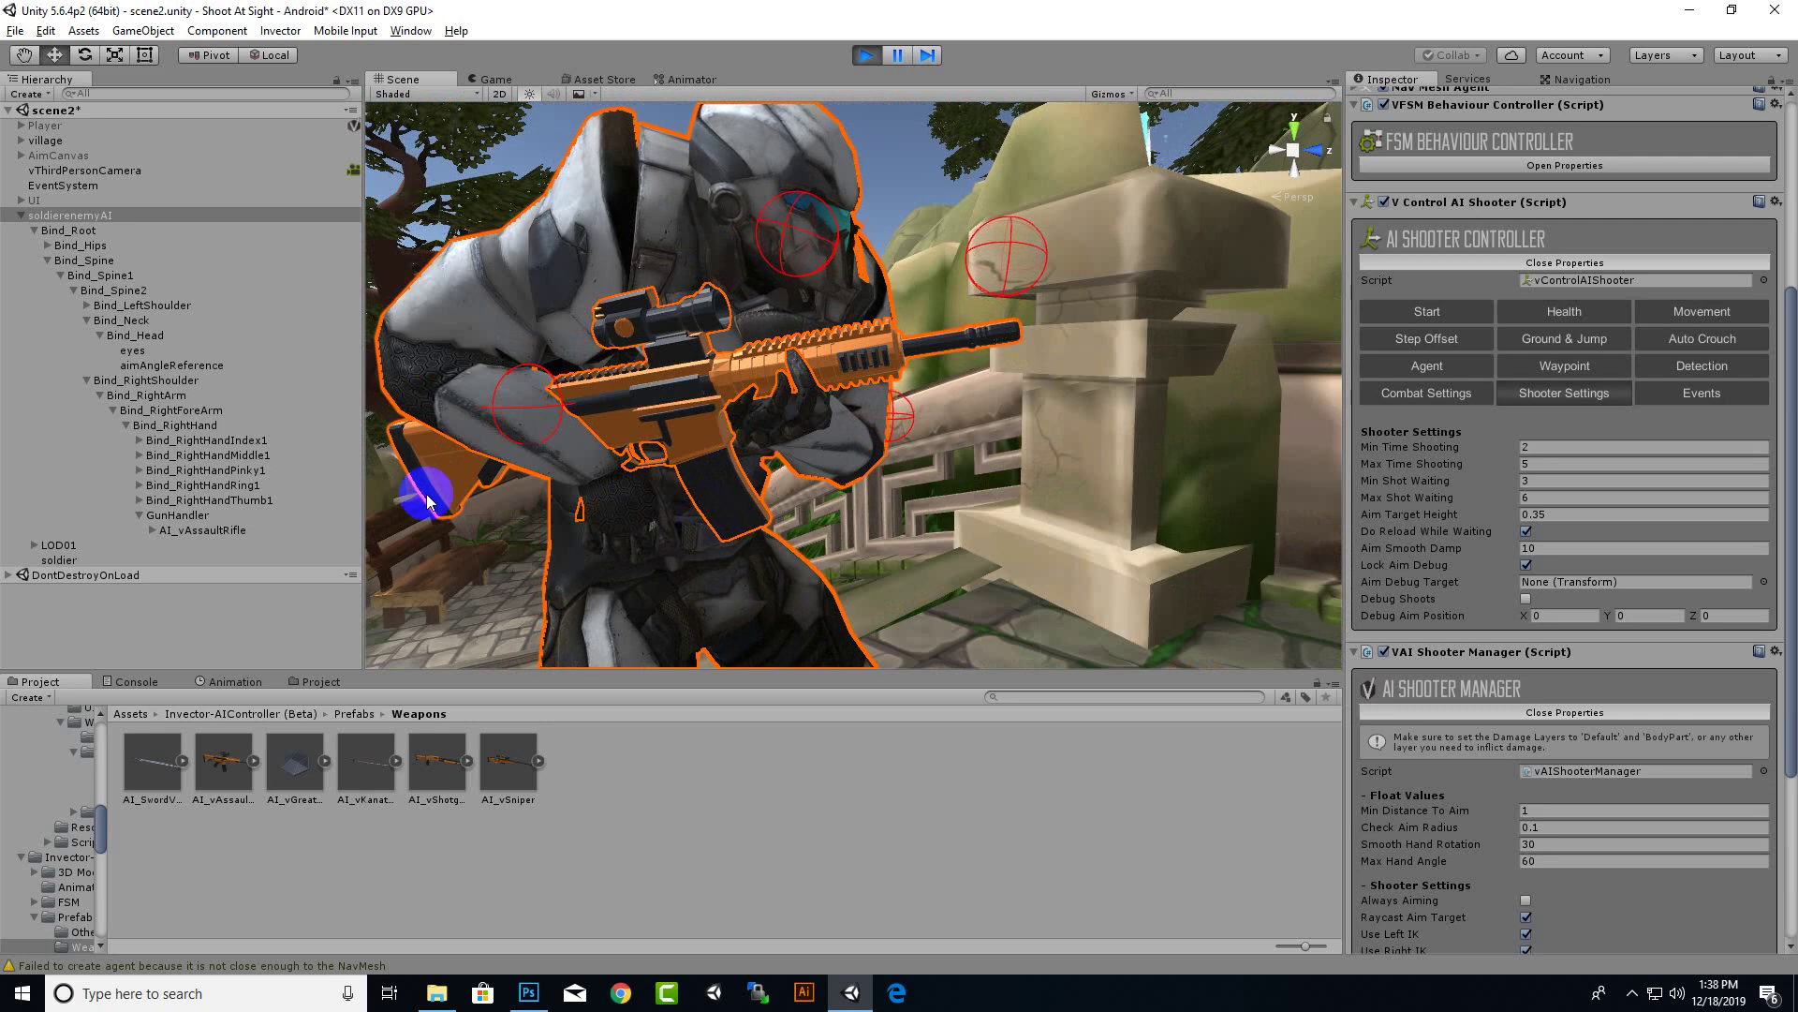
{"action": "left_click", "coordinate": [285, 515]}
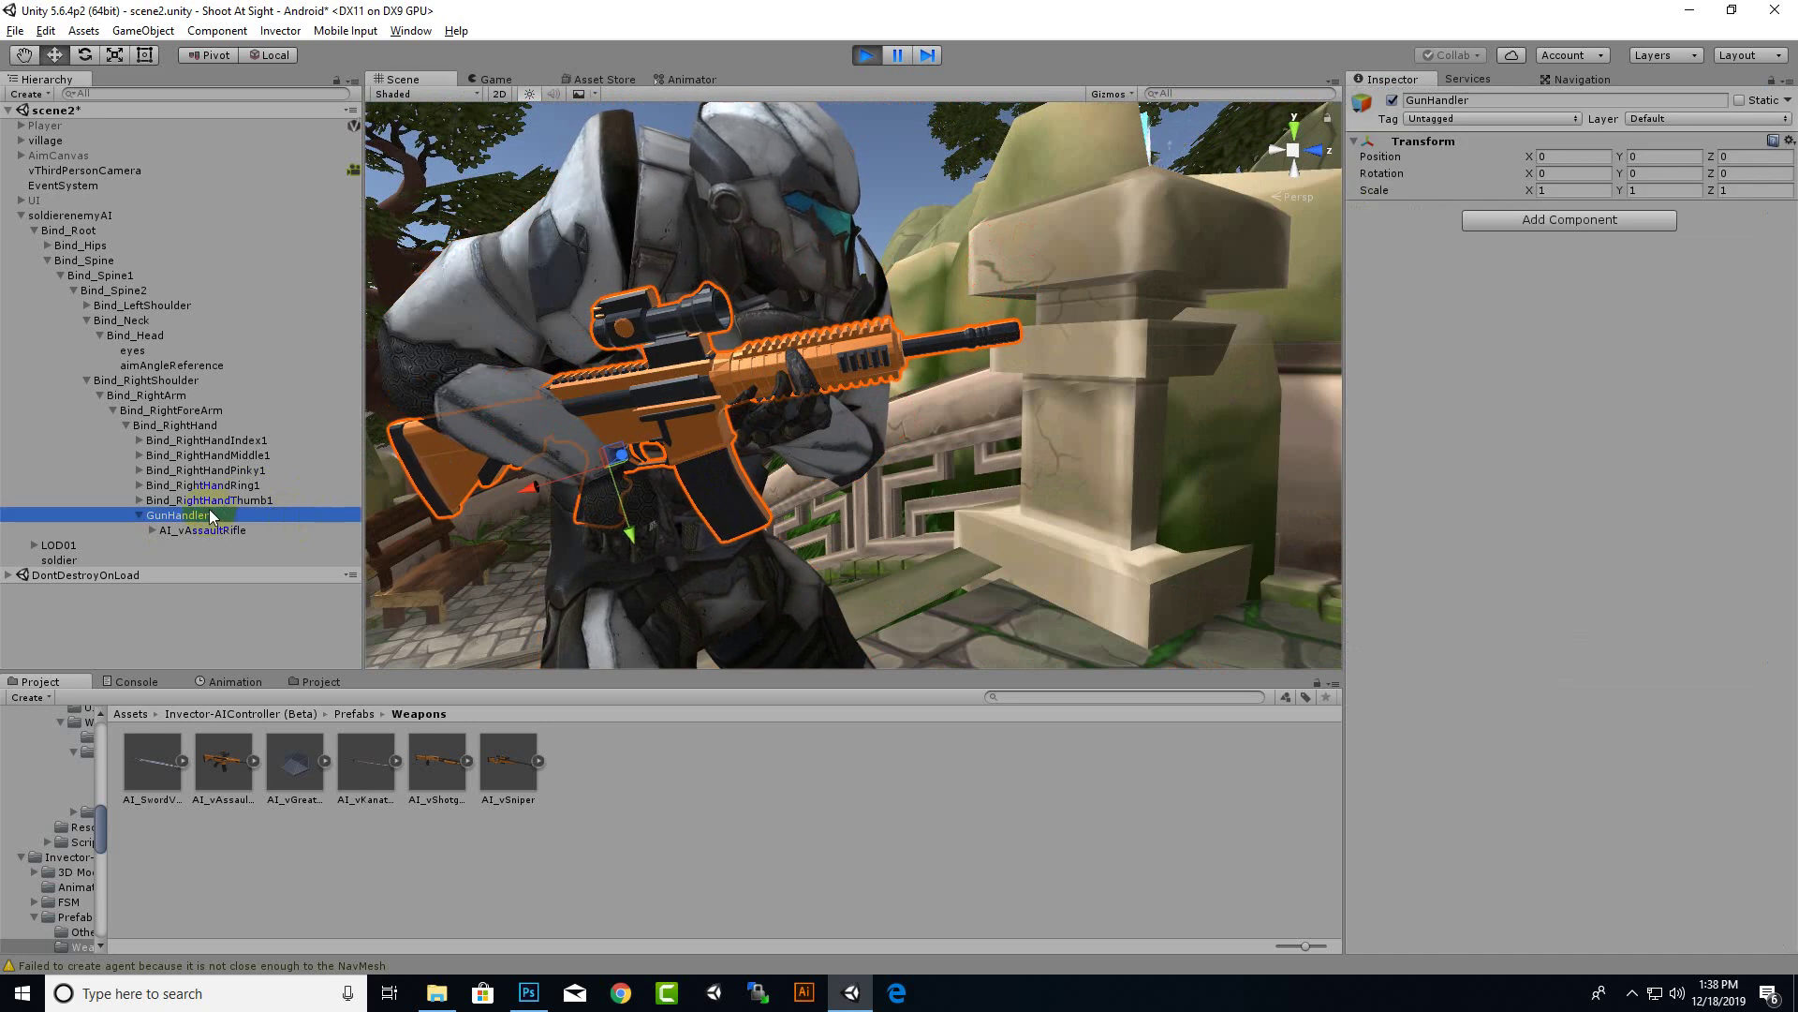
{"action": "left_click", "coordinate": [84, 54]}
{"action": "left_click_drag", "start_coordinate": [661, 475], "coordinate": [714, 459]}
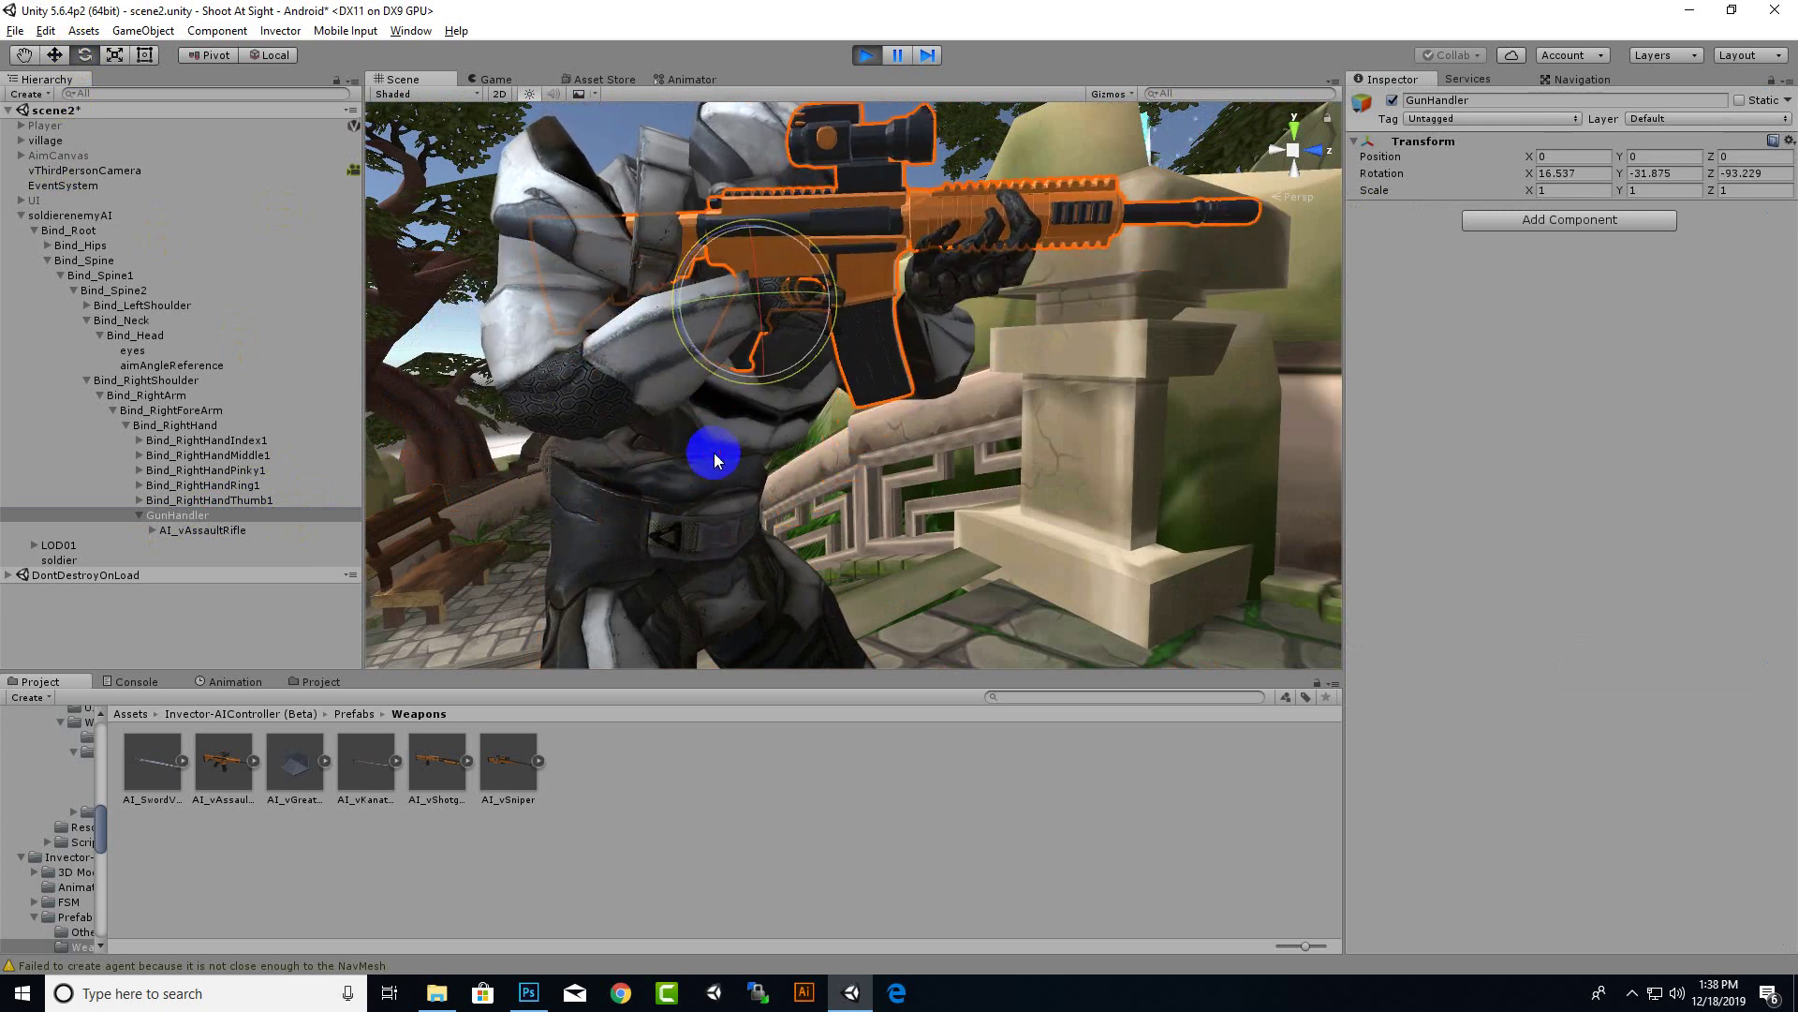
{"action": "left_click_drag", "start_coordinate": [824, 264], "coordinate": [822, 260]}
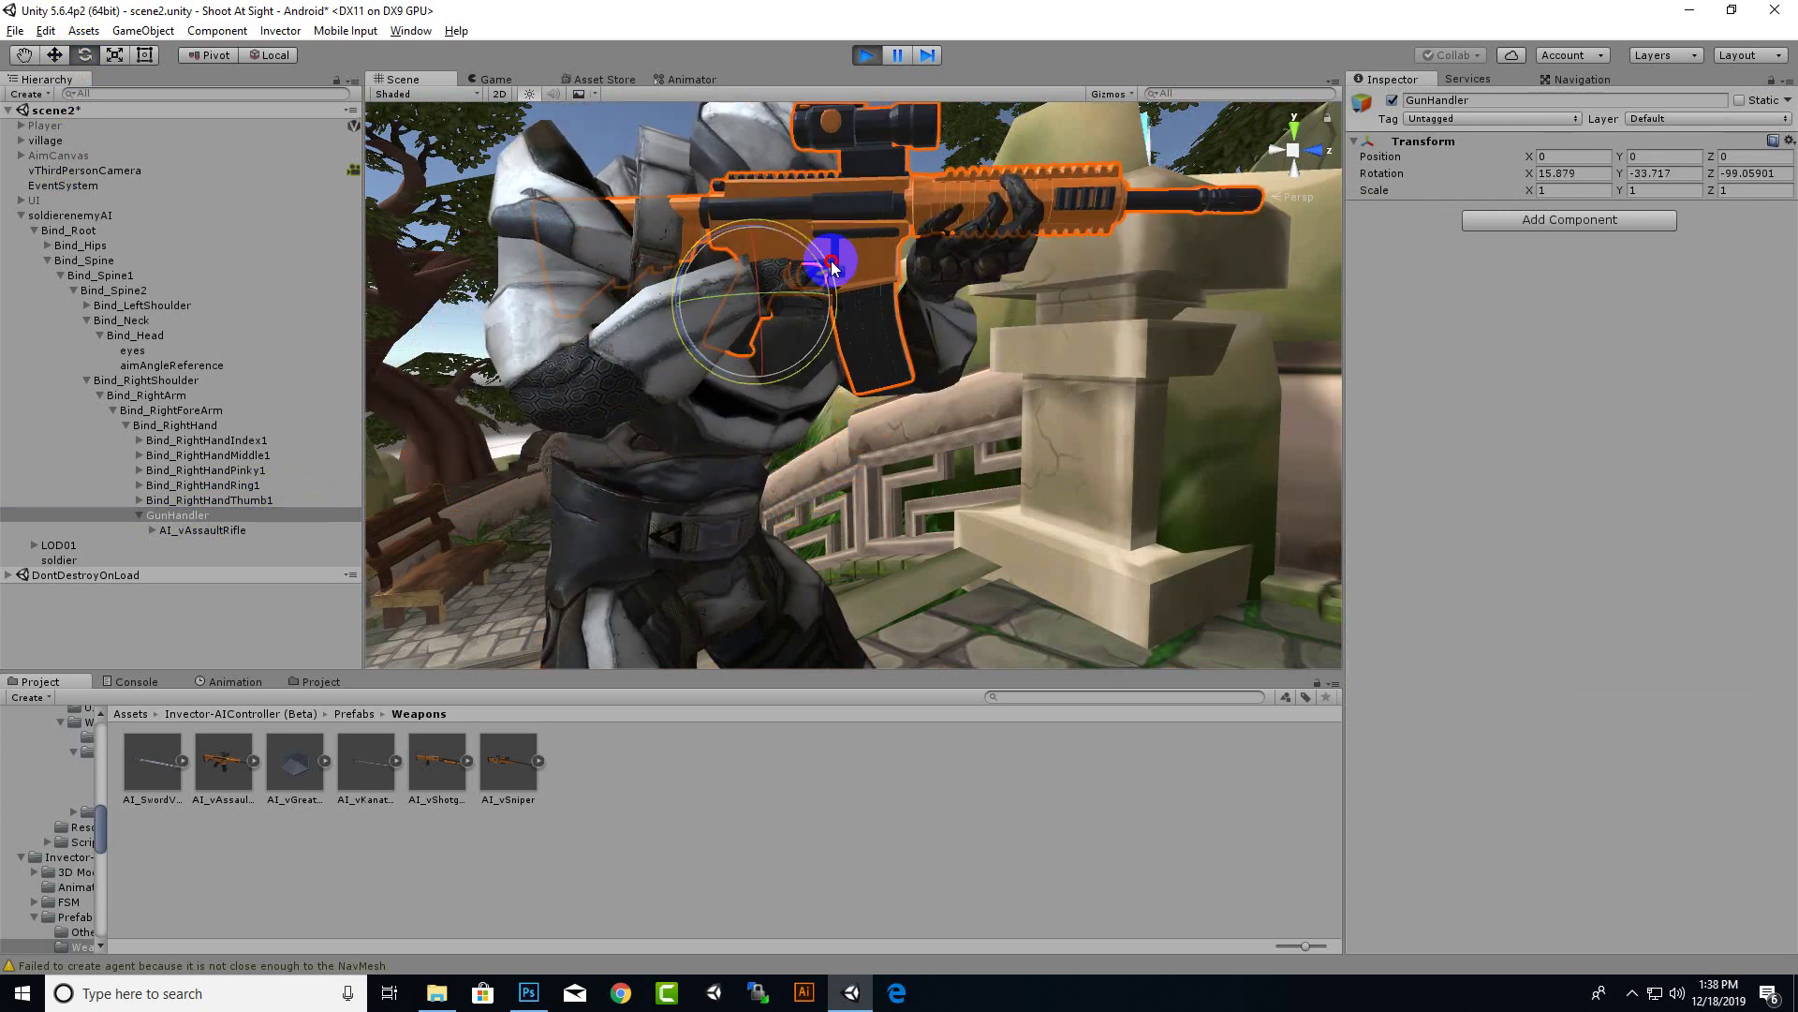
{"action": "left_click_drag", "start_coordinate": [923, 321], "coordinate": [706, 413], "text": "alt"}
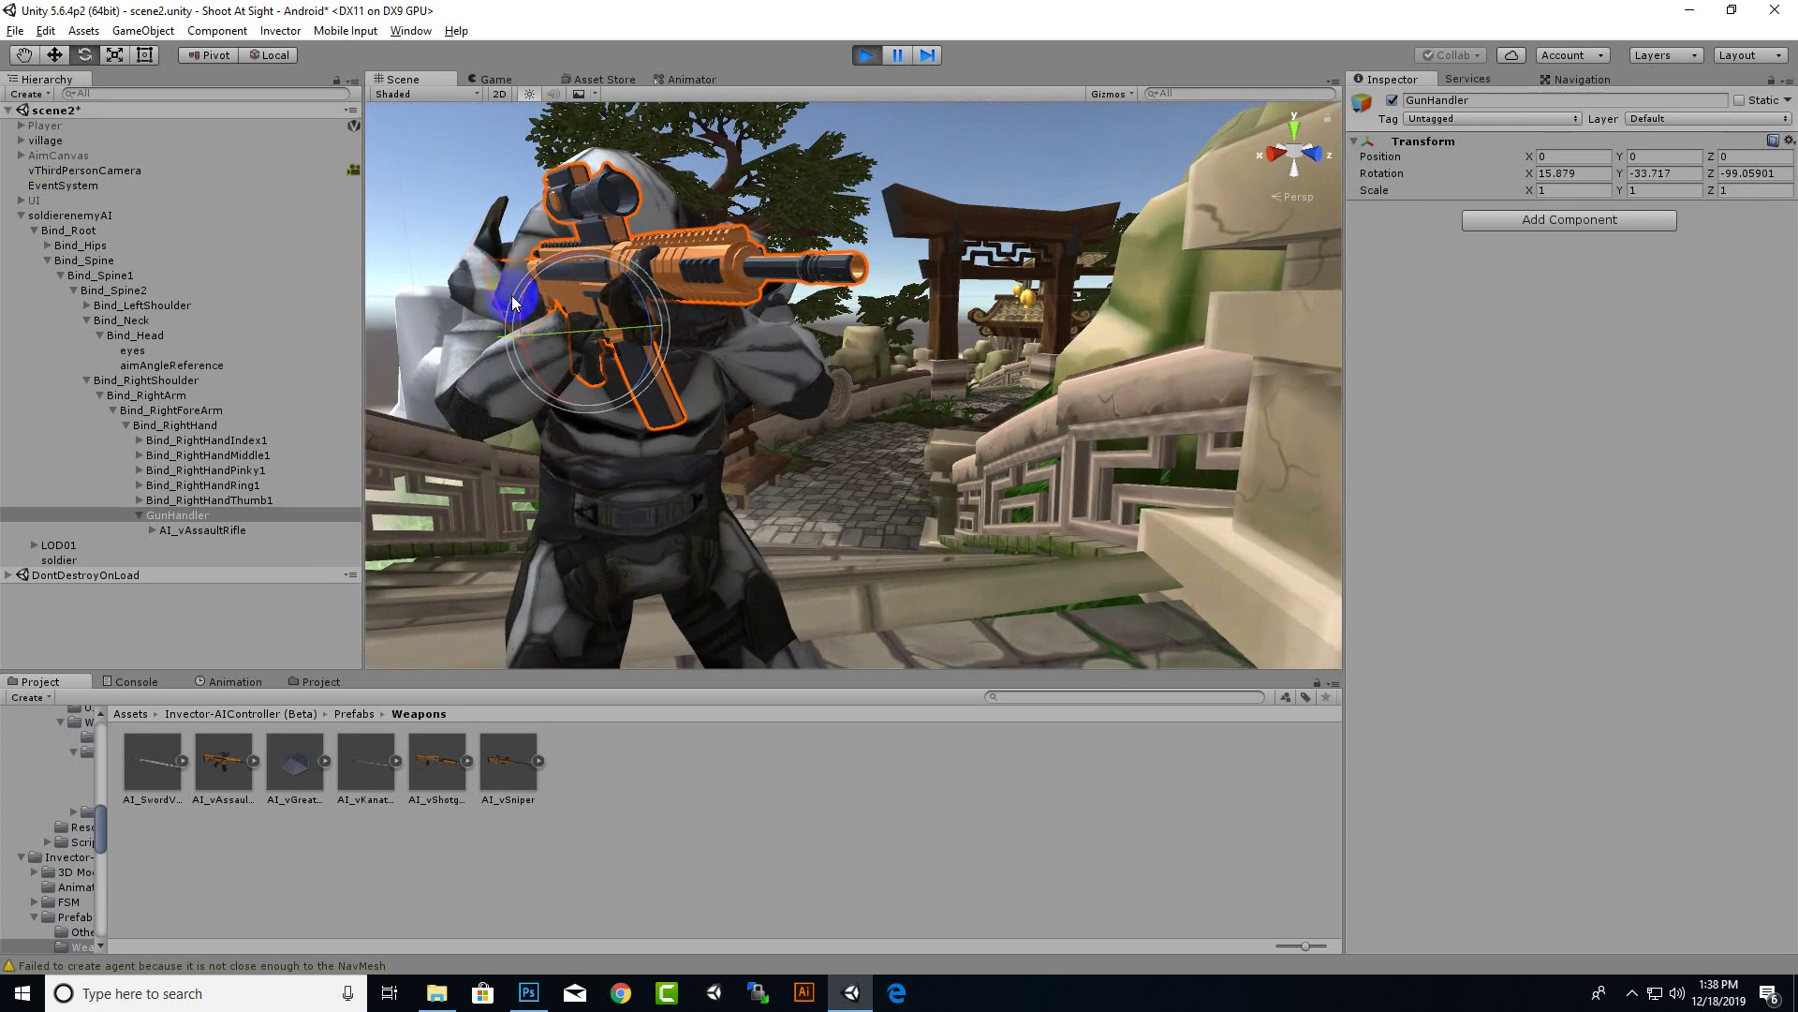
{"action": "mouse_move", "coordinate": [522, 301]}
{"action": "left_mouse_down"}
{"action": "mouse_move", "coordinate": [655, 362]}
{"action": "mouse_move", "coordinate": [548, 413]}
{"action": "mouse_move", "coordinate": [609, 309]}
{"action": "mouse_move", "coordinate": [624, 318]}
{"action": "left_mouse_up"}
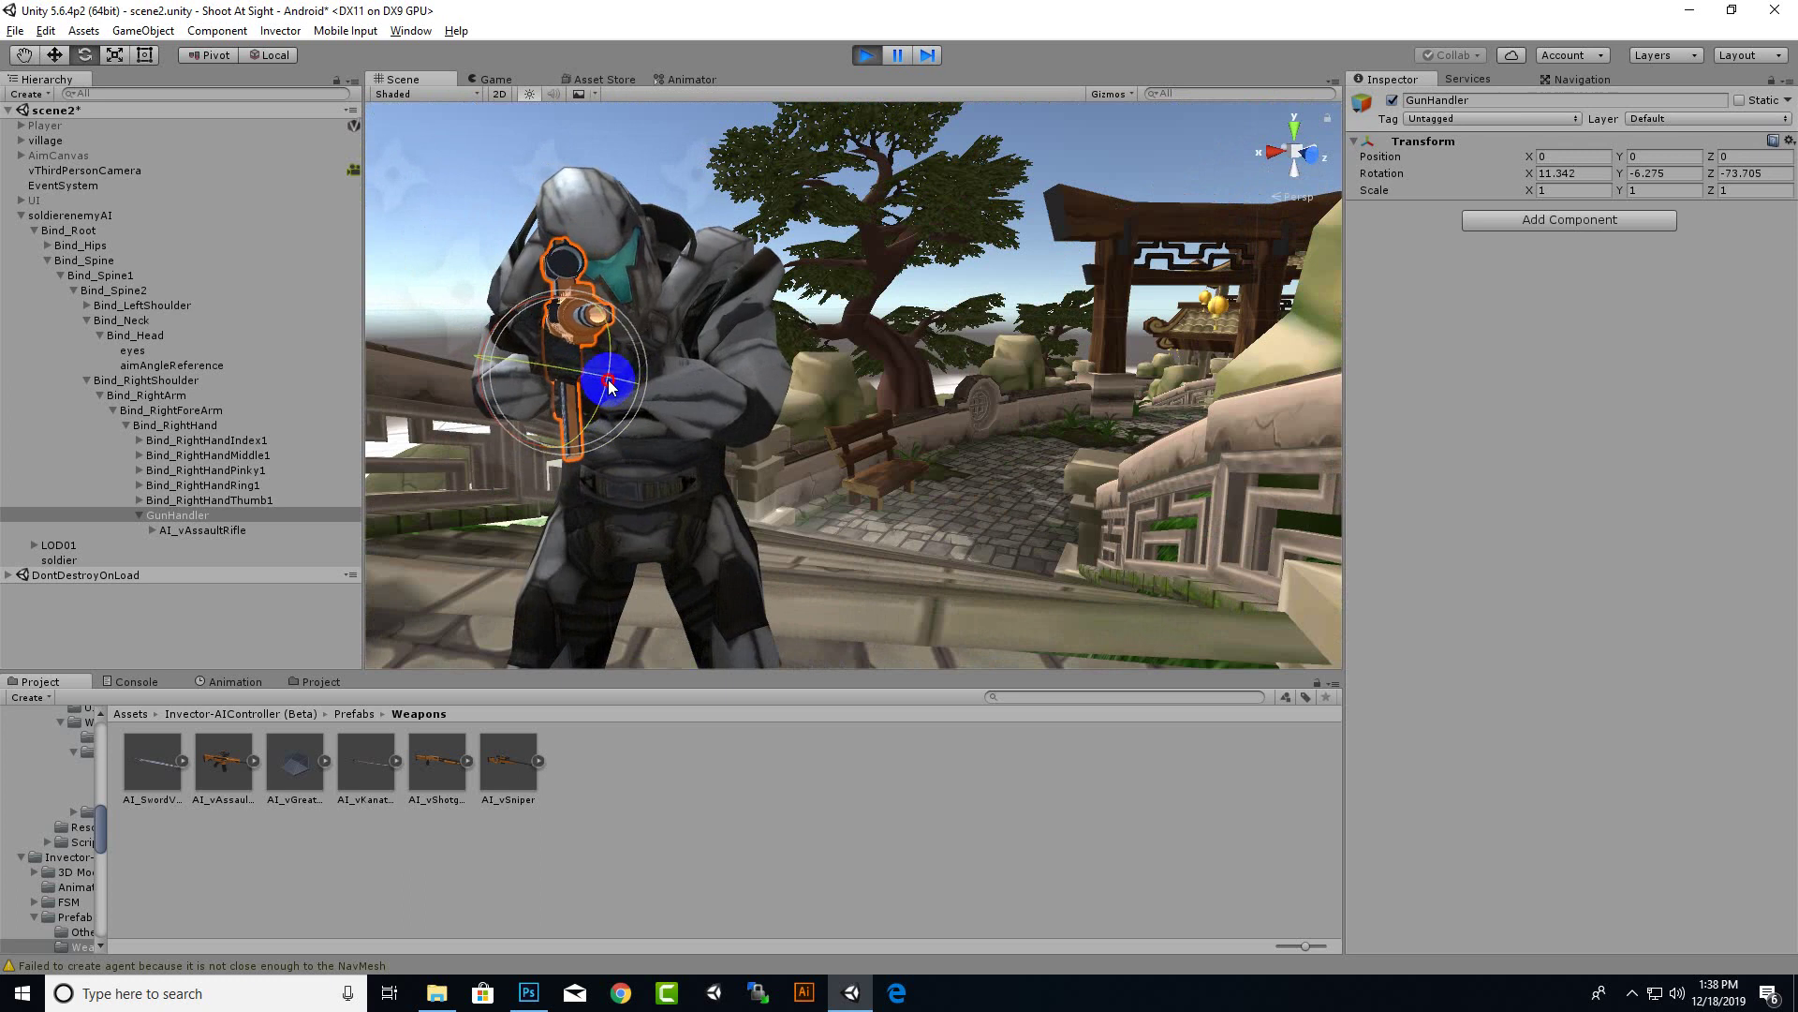
{"action": "left_click_drag", "start_coordinate": [607, 384], "coordinate": [581, 380]}
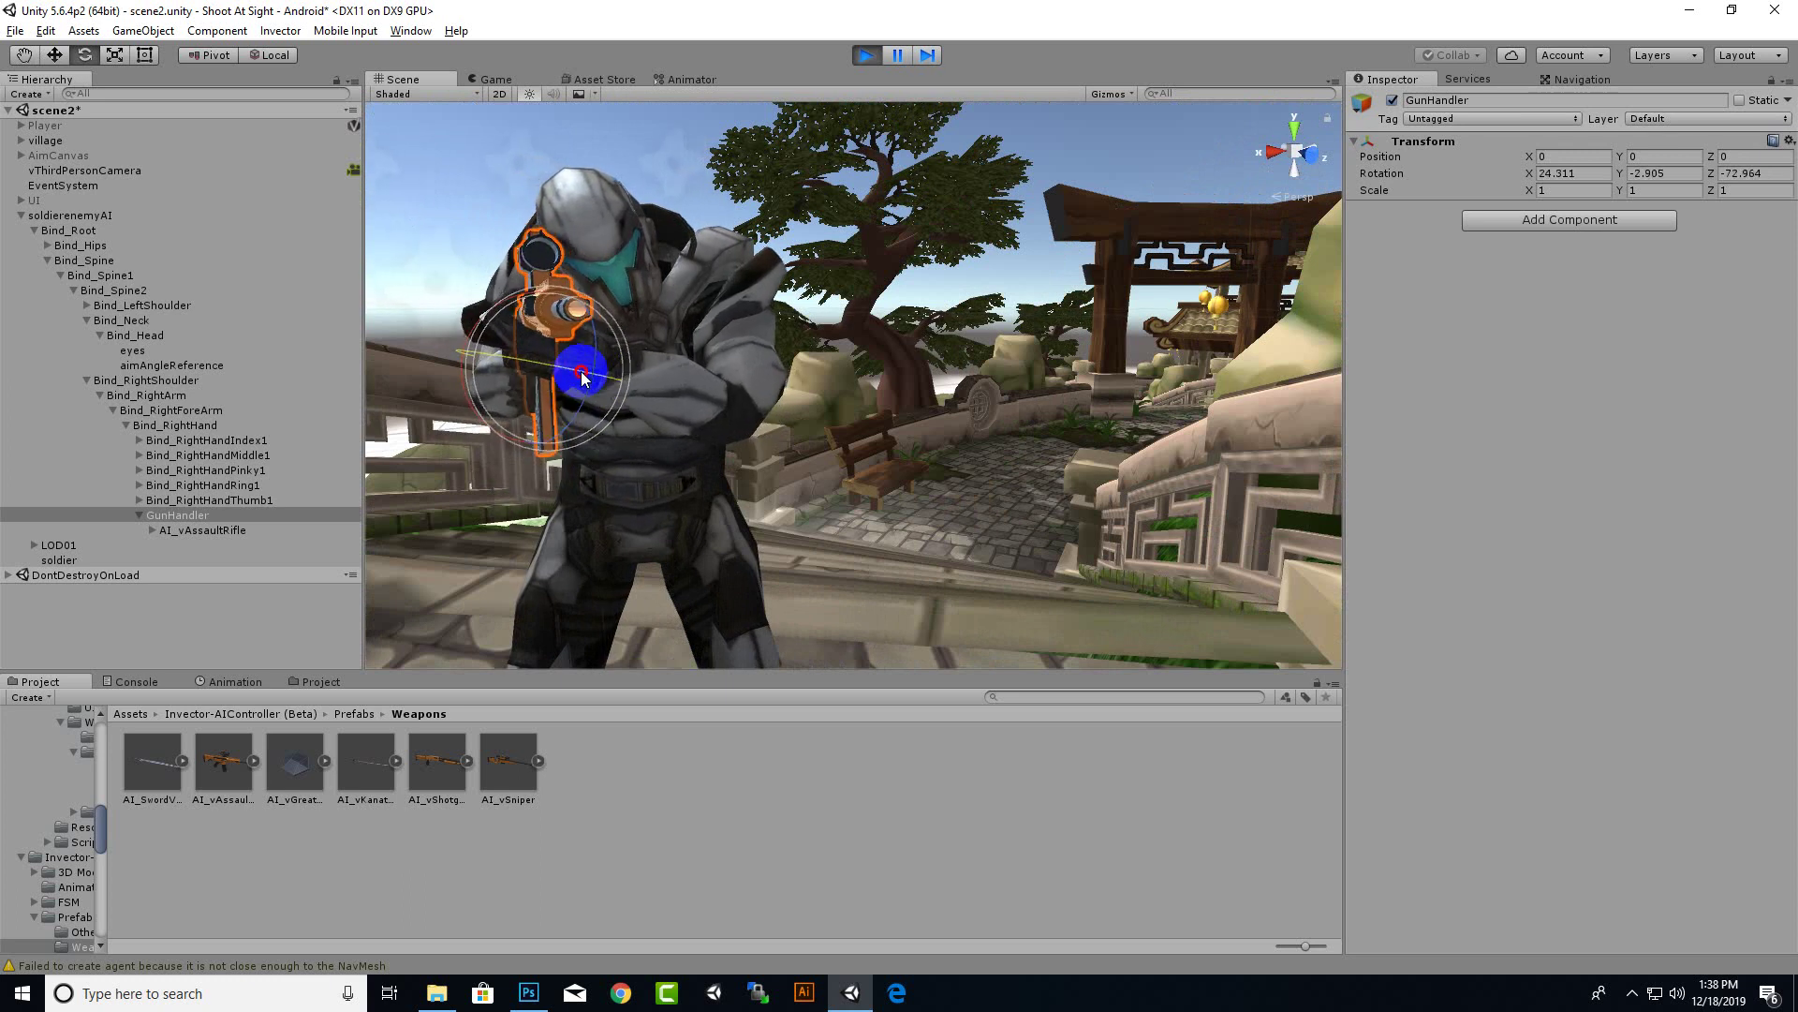
{"action": "left_click_drag", "start_coordinate": [581, 380], "coordinate": [603, 416]}
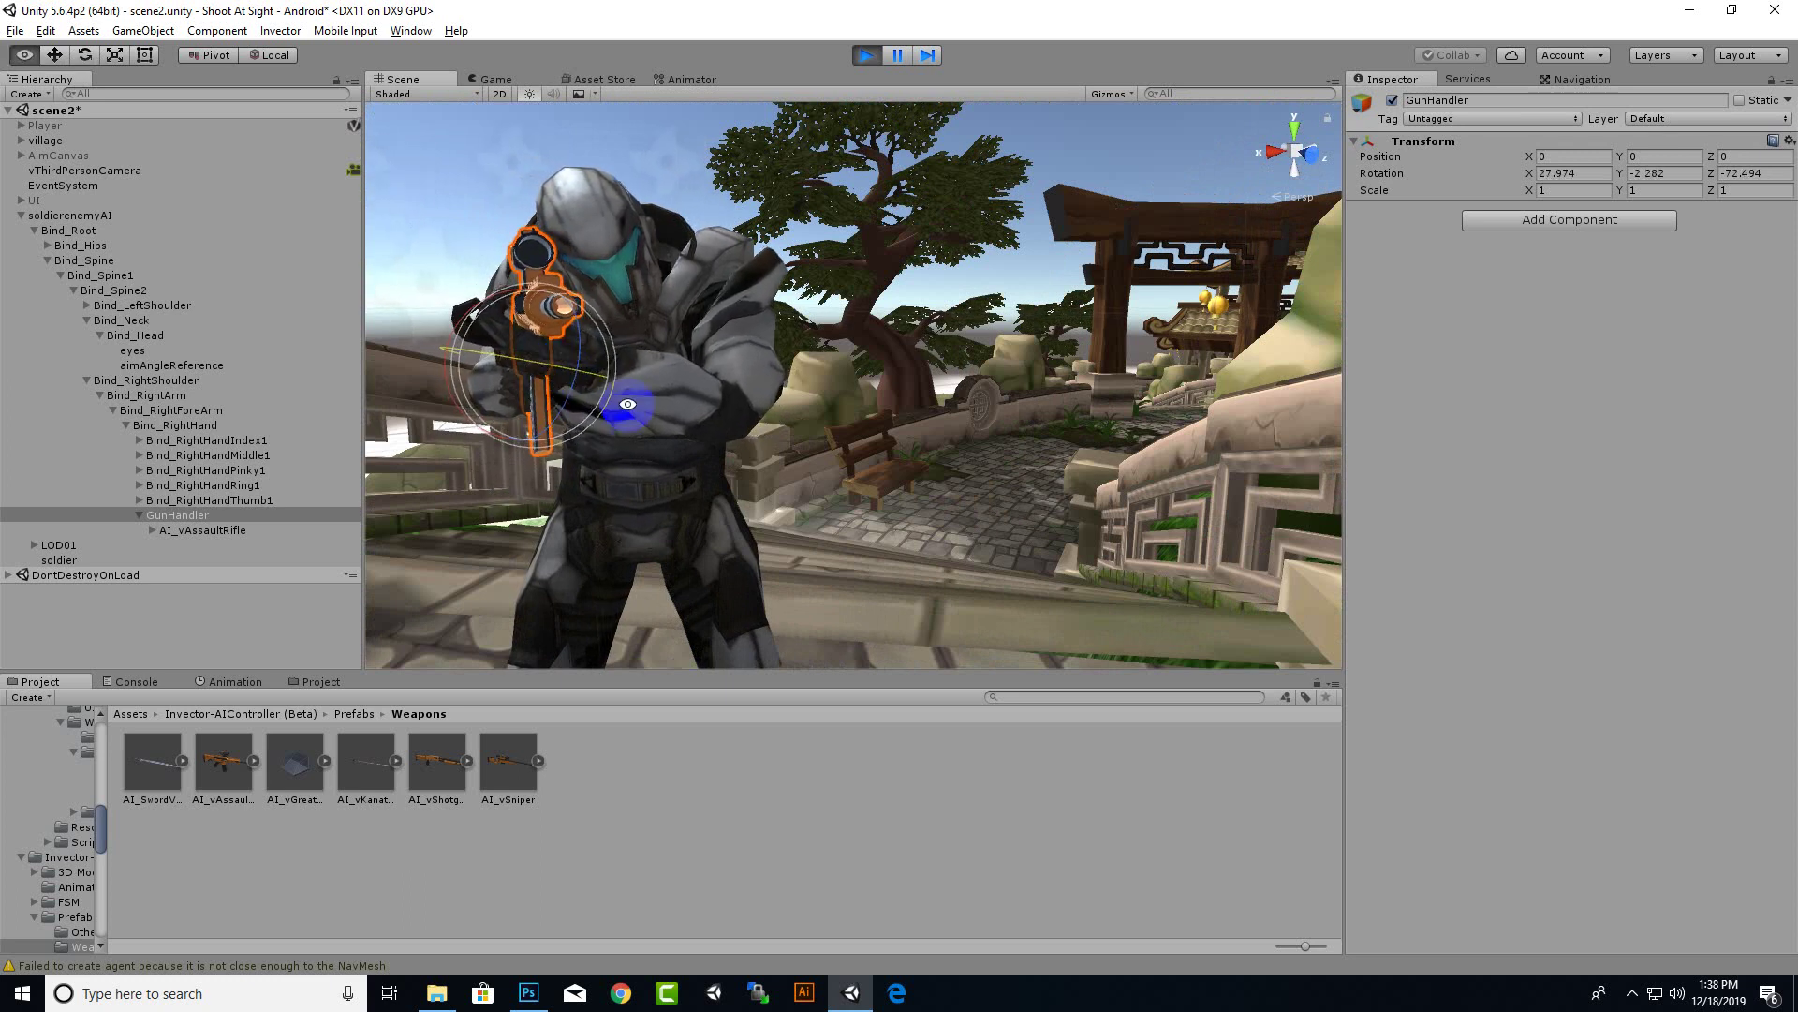
Refine GunHandler's rotation to X 28.519, Y -7.773, Z -83.472 from closer views
{"action": "key", "text": "f"}
{"action": "mouse_move", "coordinate": [999, 483]}
{"action": "left_mouse_down", "text": "alt"}
{"action": "mouse_move", "coordinate": [875, 425]}
{"action": "mouse_move", "coordinate": [867, 402]}
{"action": "mouse_move", "coordinate": [922, 415]}
{"action": "mouse_move", "coordinate": [532, 444]}
{"action": "mouse_move", "coordinate": [907, 415]}
{"action": "mouse_move", "coordinate": [876, 541]}
{"action": "mouse_move", "coordinate": [1027, 510]}
{"action": "mouse_move", "coordinate": [896, 469]}
{"action": "left_mouse_up", "text": "alt"}
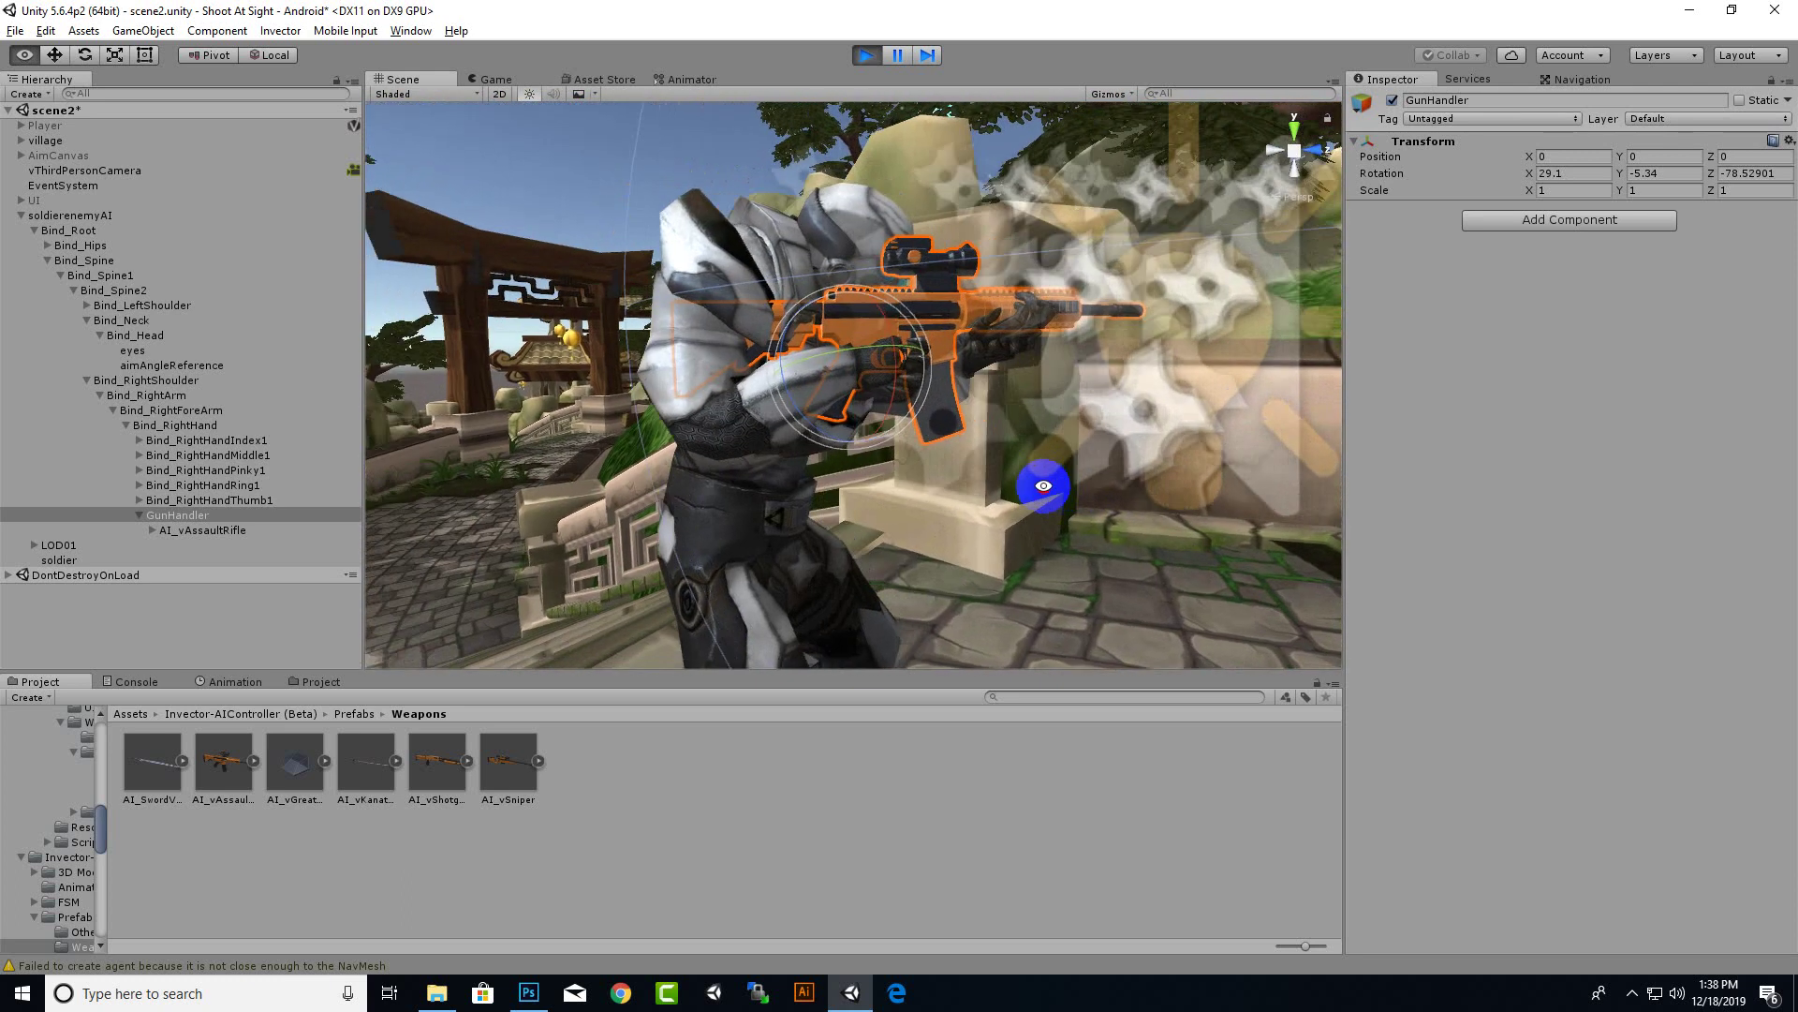
{"action": "mouse_move", "coordinate": [865, 378]}
{"action": "left_mouse_down"}
{"action": "mouse_move", "coordinate": [567, 428]}
{"action": "mouse_move", "coordinate": [819, 437]}
{"action": "left_mouse_up"}
{"action": "left_click_drag", "start_coordinate": [746, 411], "coordinate": [680, 377], "text": "alt"}
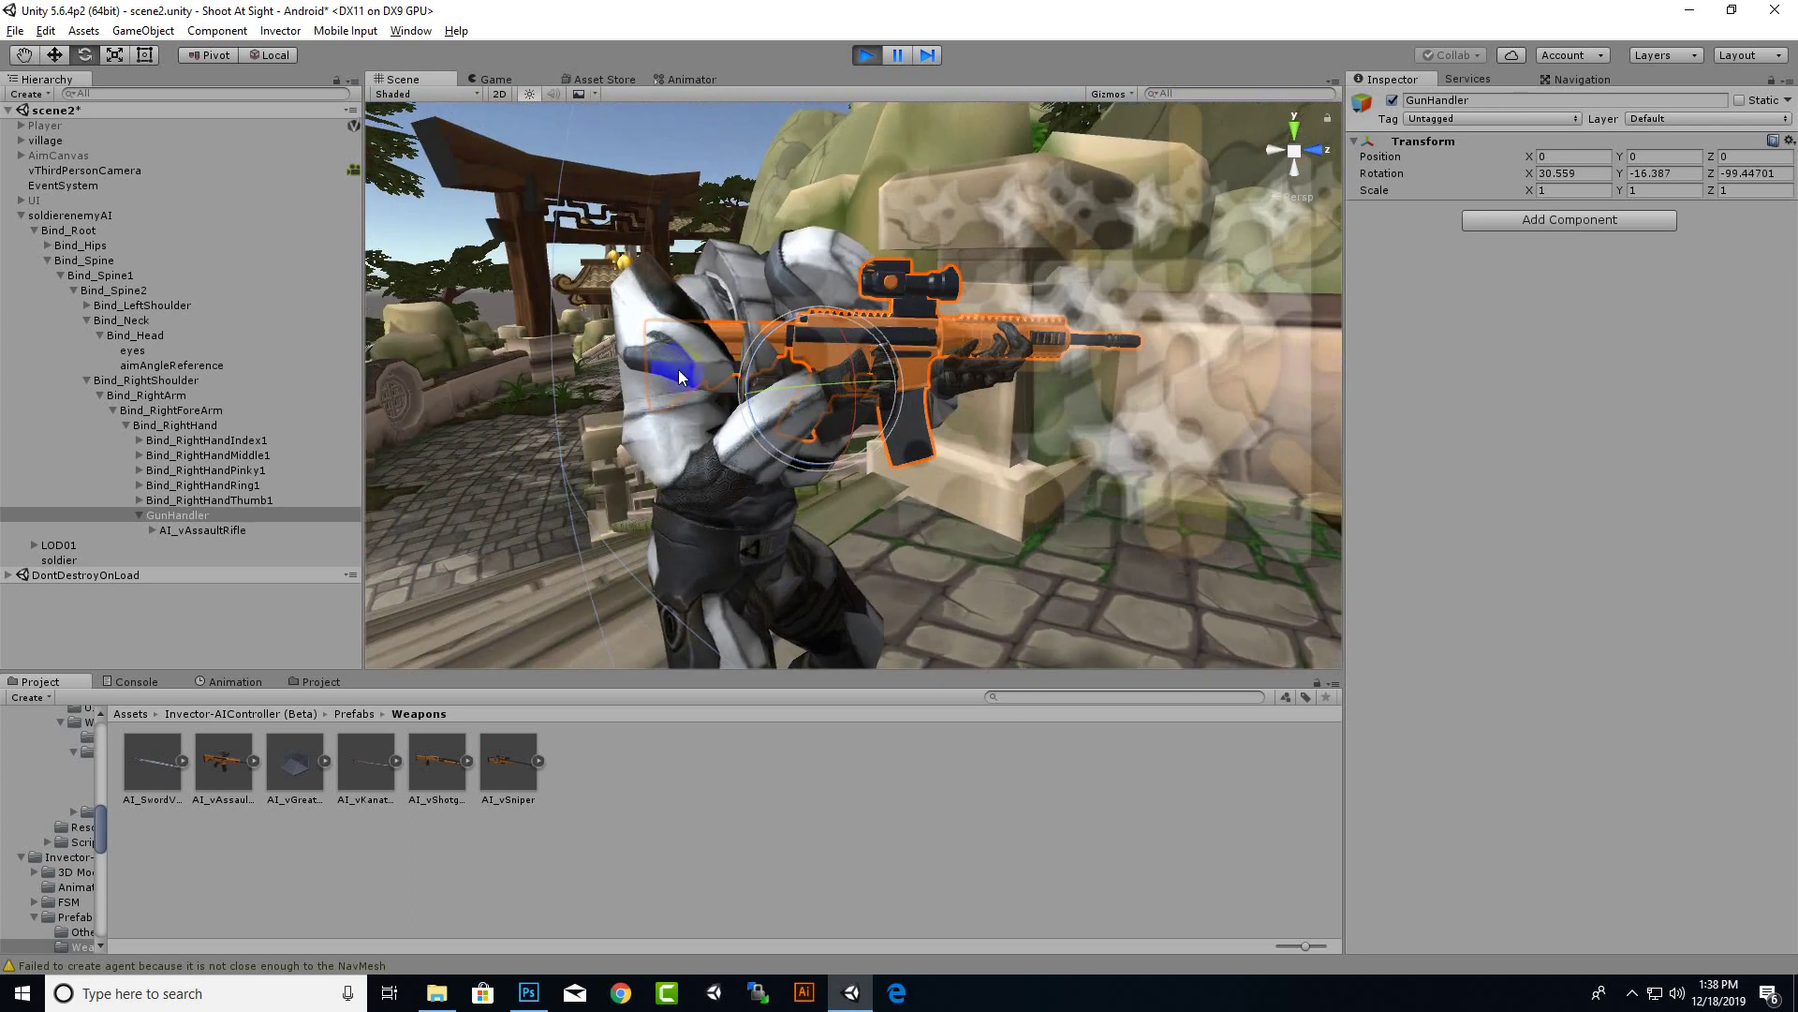
{"action": "left_click_drag", "start_coordinate": [883, 431], "coordinate": [883, 426], "text": "alt"}
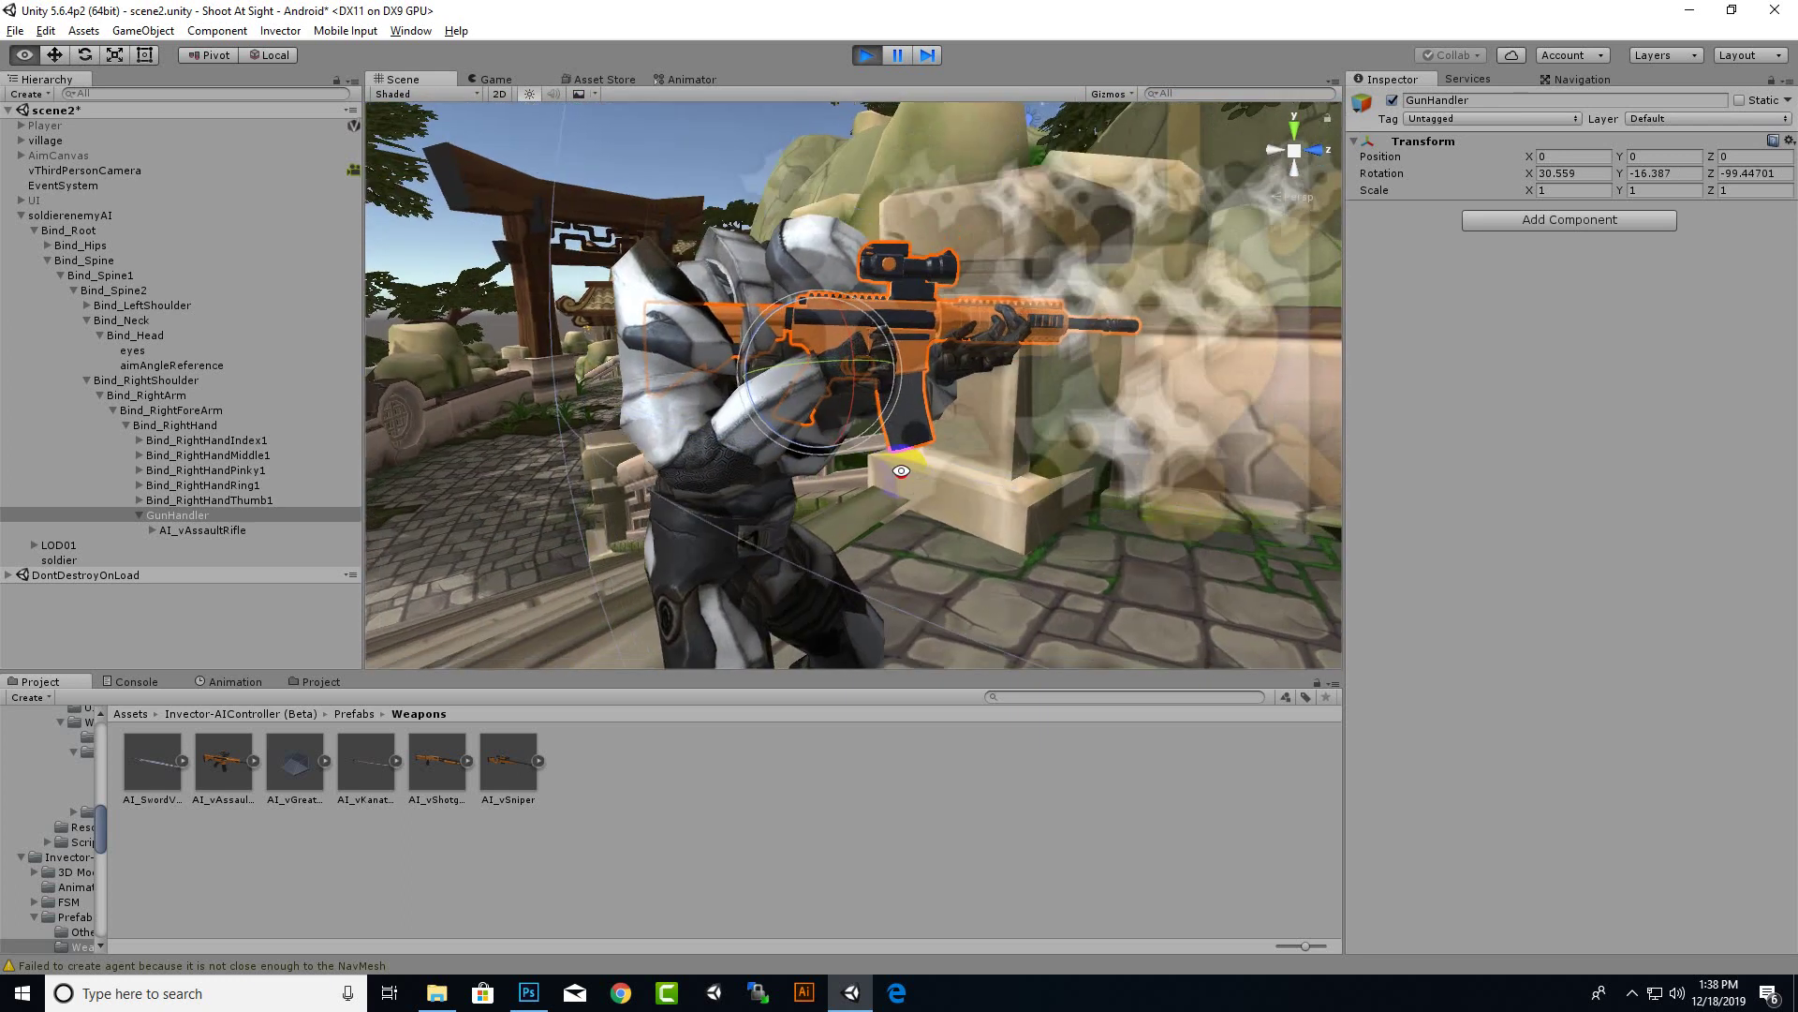
{"action": "scroll", "coordinate": [878, 354], "scroll_direction": "up", "scroll_amount": 5}
{"action": "scroll", "coordinate": [880, 351], "scroll_direction": "down", "scroll_amount": 5}
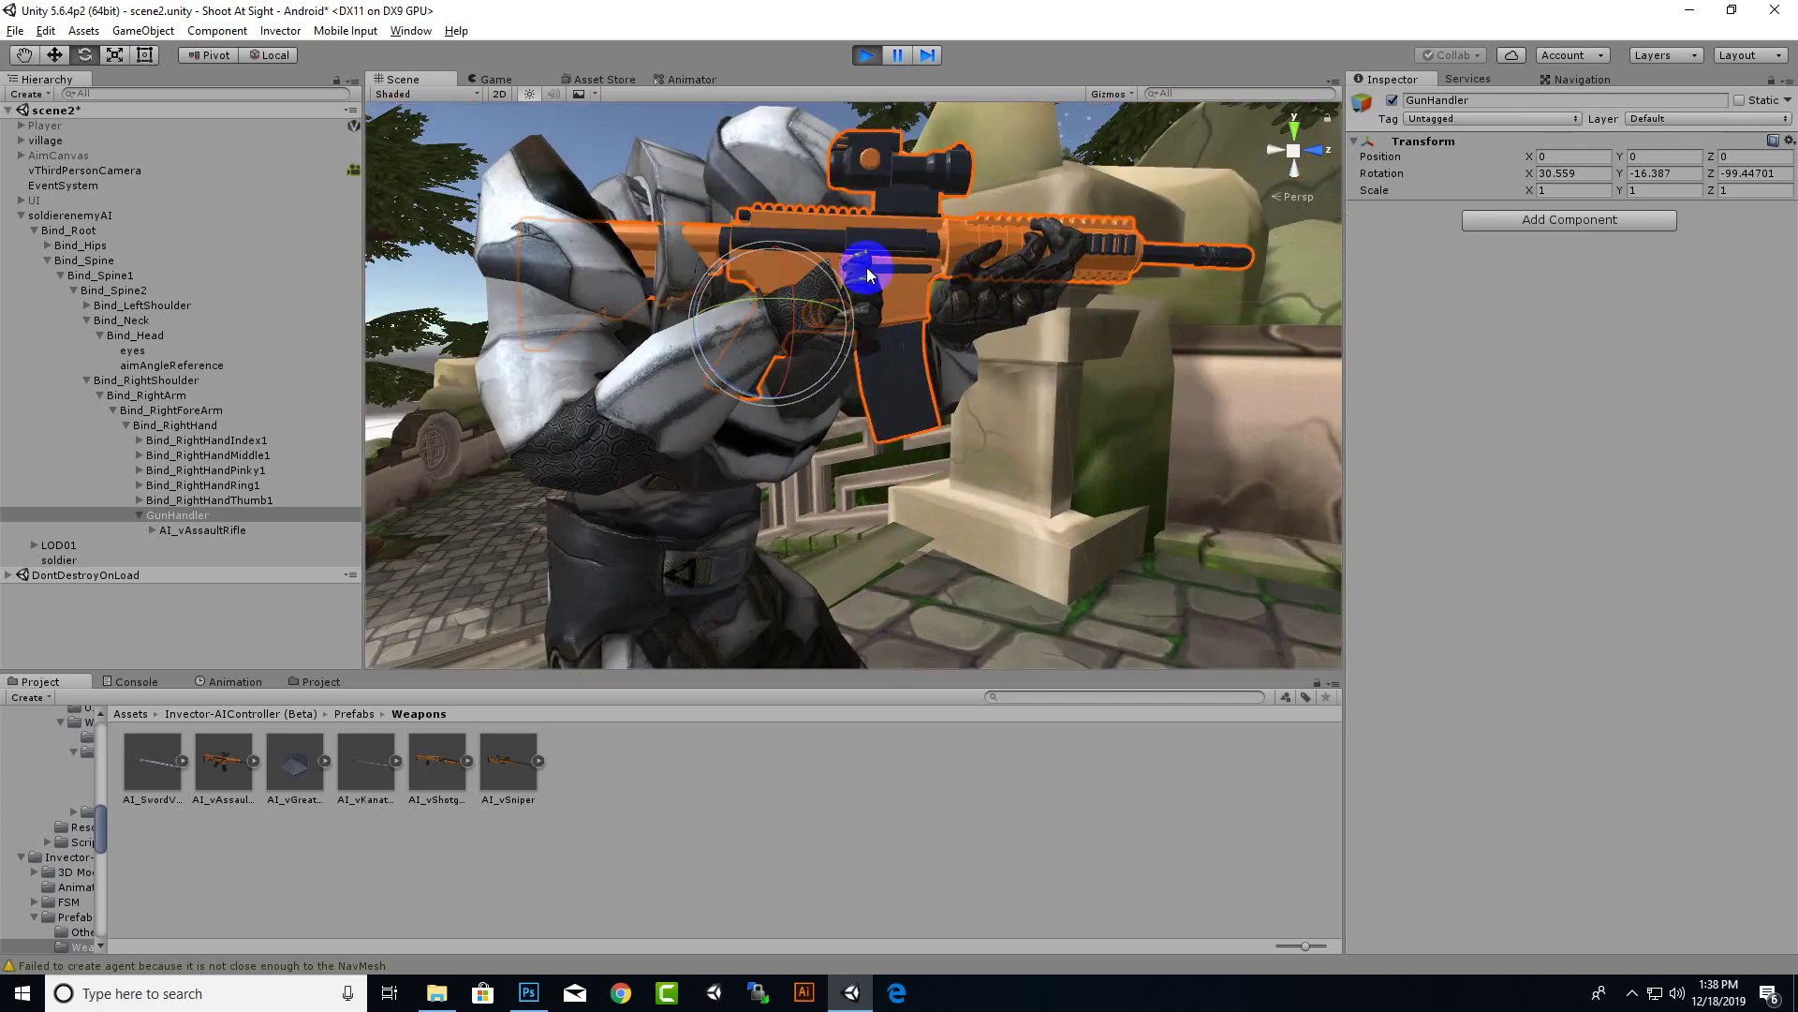
{"action": "scroll", "coordinate": [867, 267], "scroll_direction": "up", "scroll_amount": 5}
{"action": "mouse_move", "coordinate": [868, 264]}
{"action": "left_mouse_down"}
{"action": "mouse_move", "coordinate": [774, 245]}
{"action": "mouse_move", "coordinate": [749, 290]}
{"action": "left_mouse_up"}
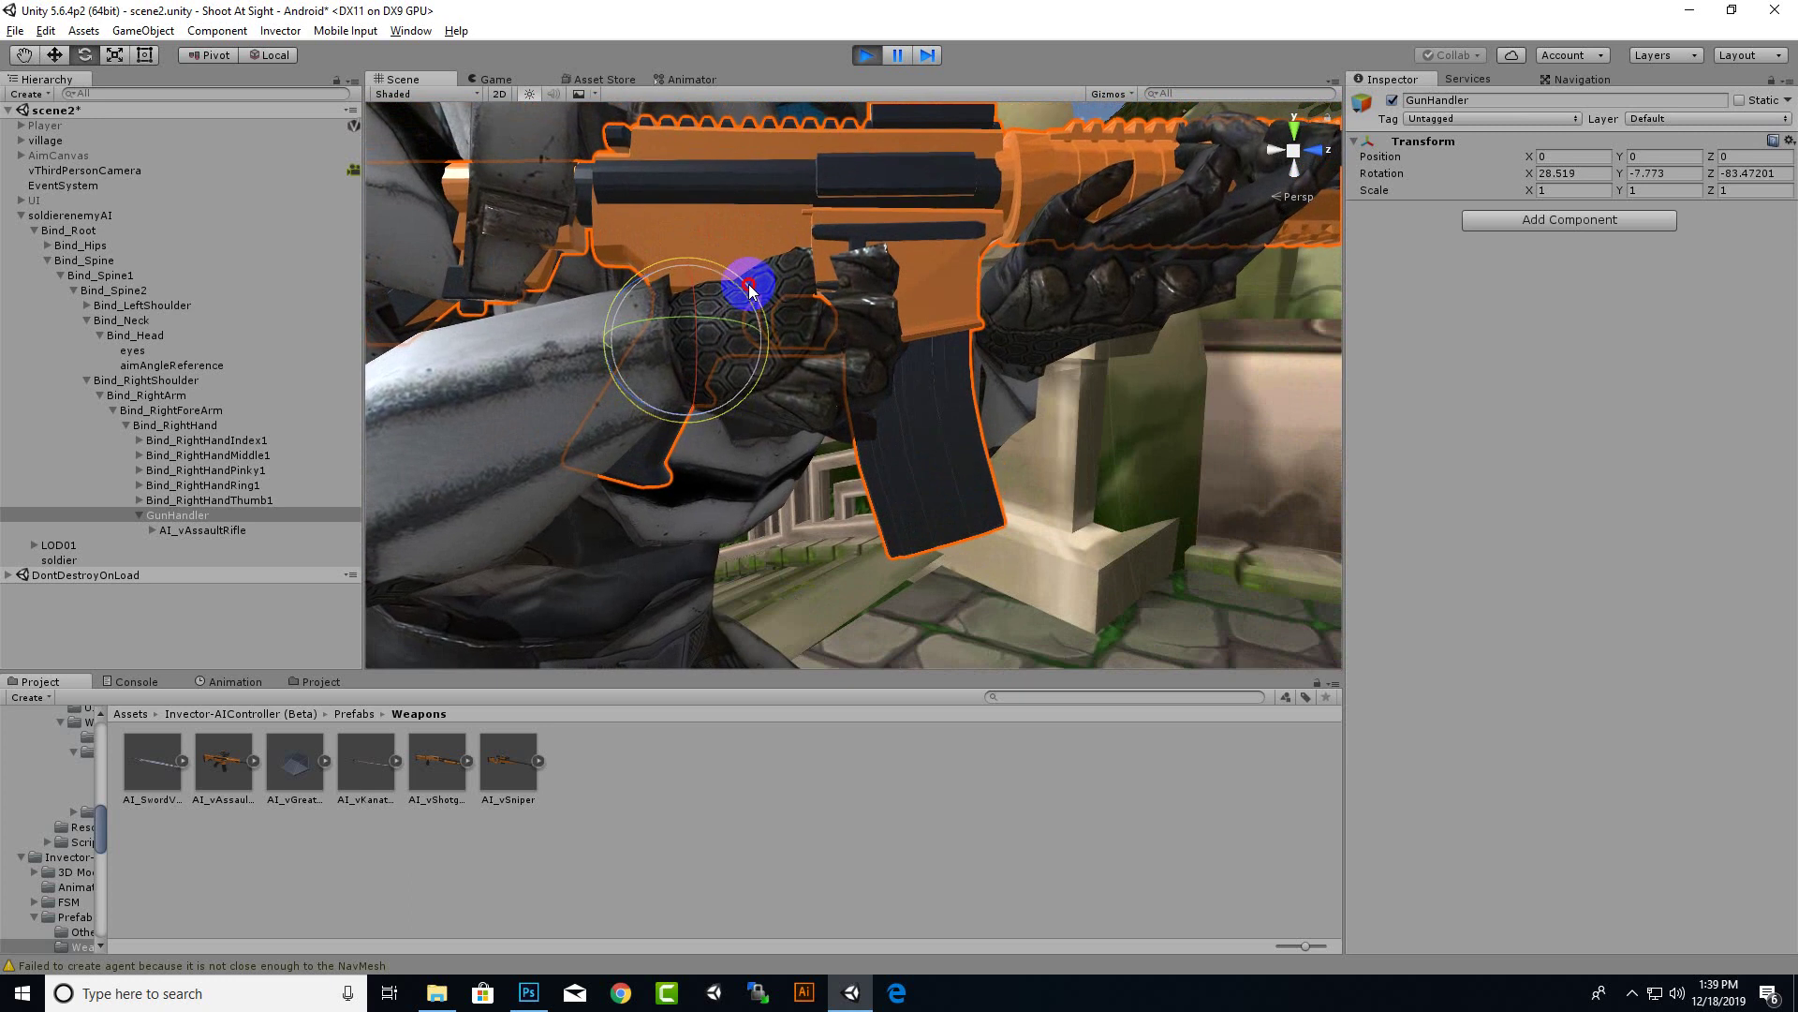
Move GunHandler to seat the rifle grip in the right hand, tilted to X 43.36, Y -4.74, Z -82.066
{"action": "left_click", "coordinate": [43, 55]}
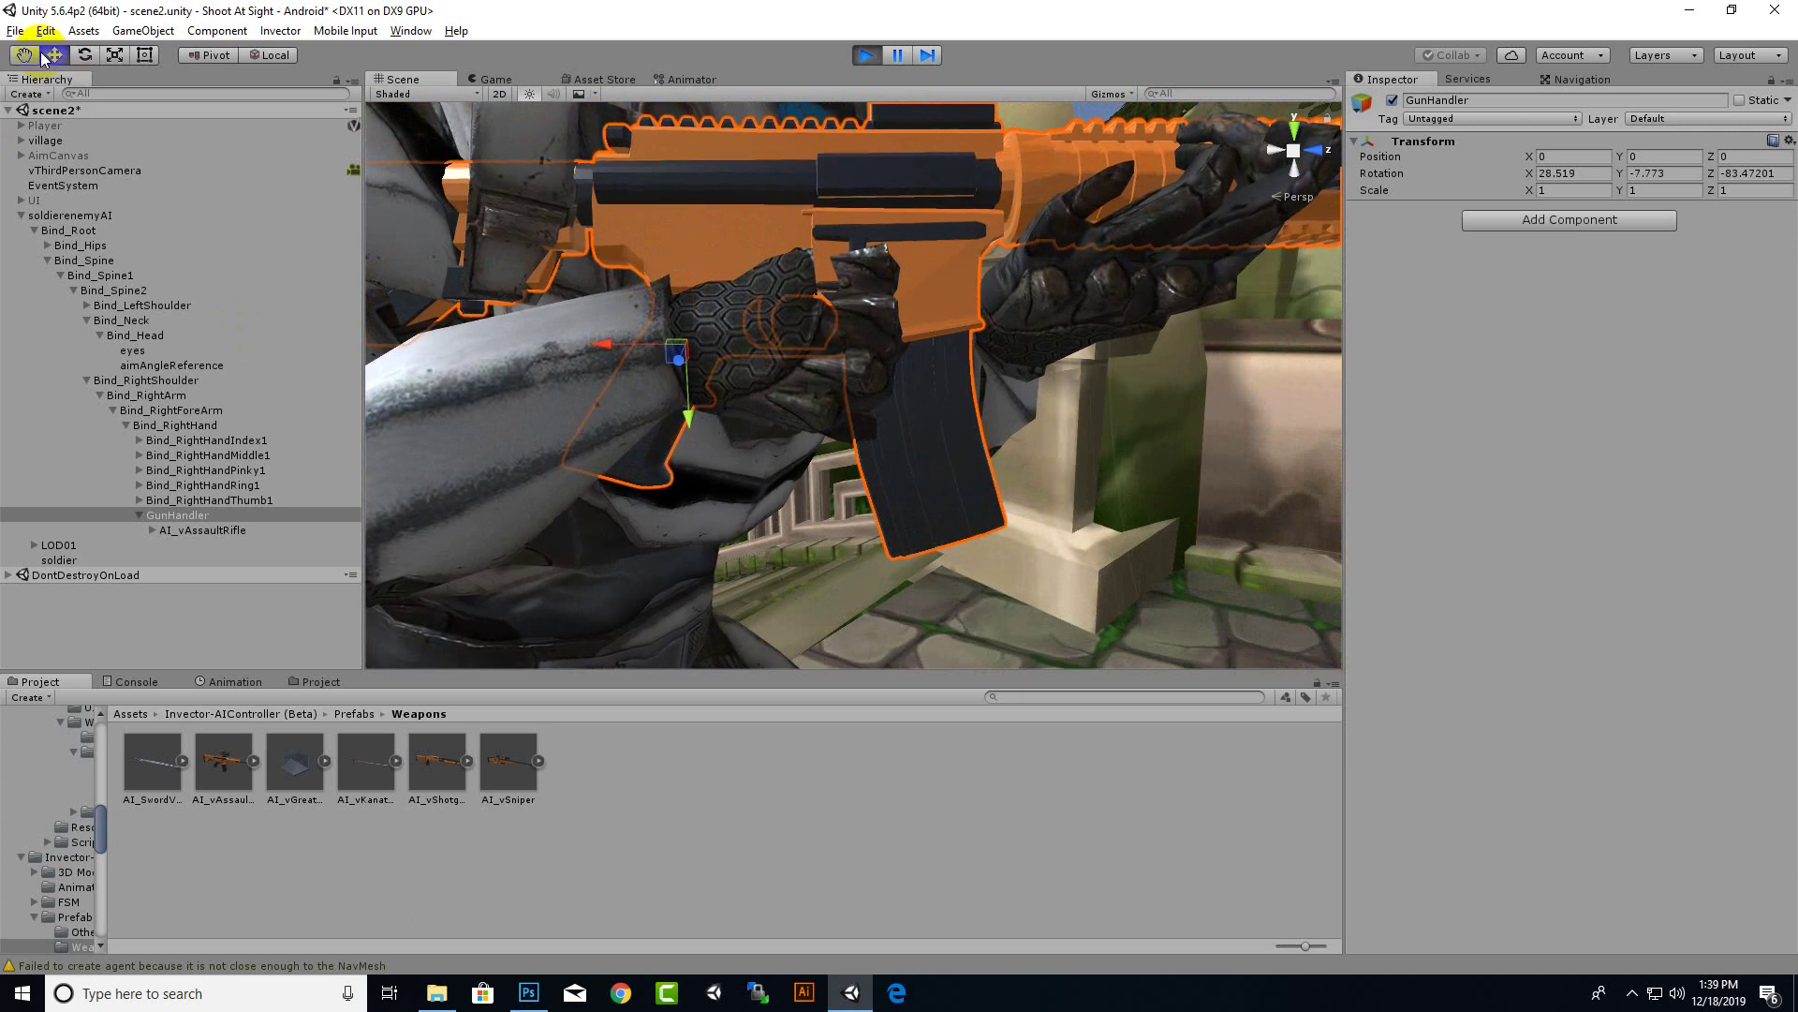
{"action": "mouse_move", "coordinate": [678, 413]}
{"action": "left_mouse_down"}
{"action": "mouse_move", "coordinate": [629, 382]}
{"action": "mouse_move", "coordinate": [687, 302]}
{"action": "mouse_move", "coordinate": [630, 387]}
{"action": "left_mouse_up"}
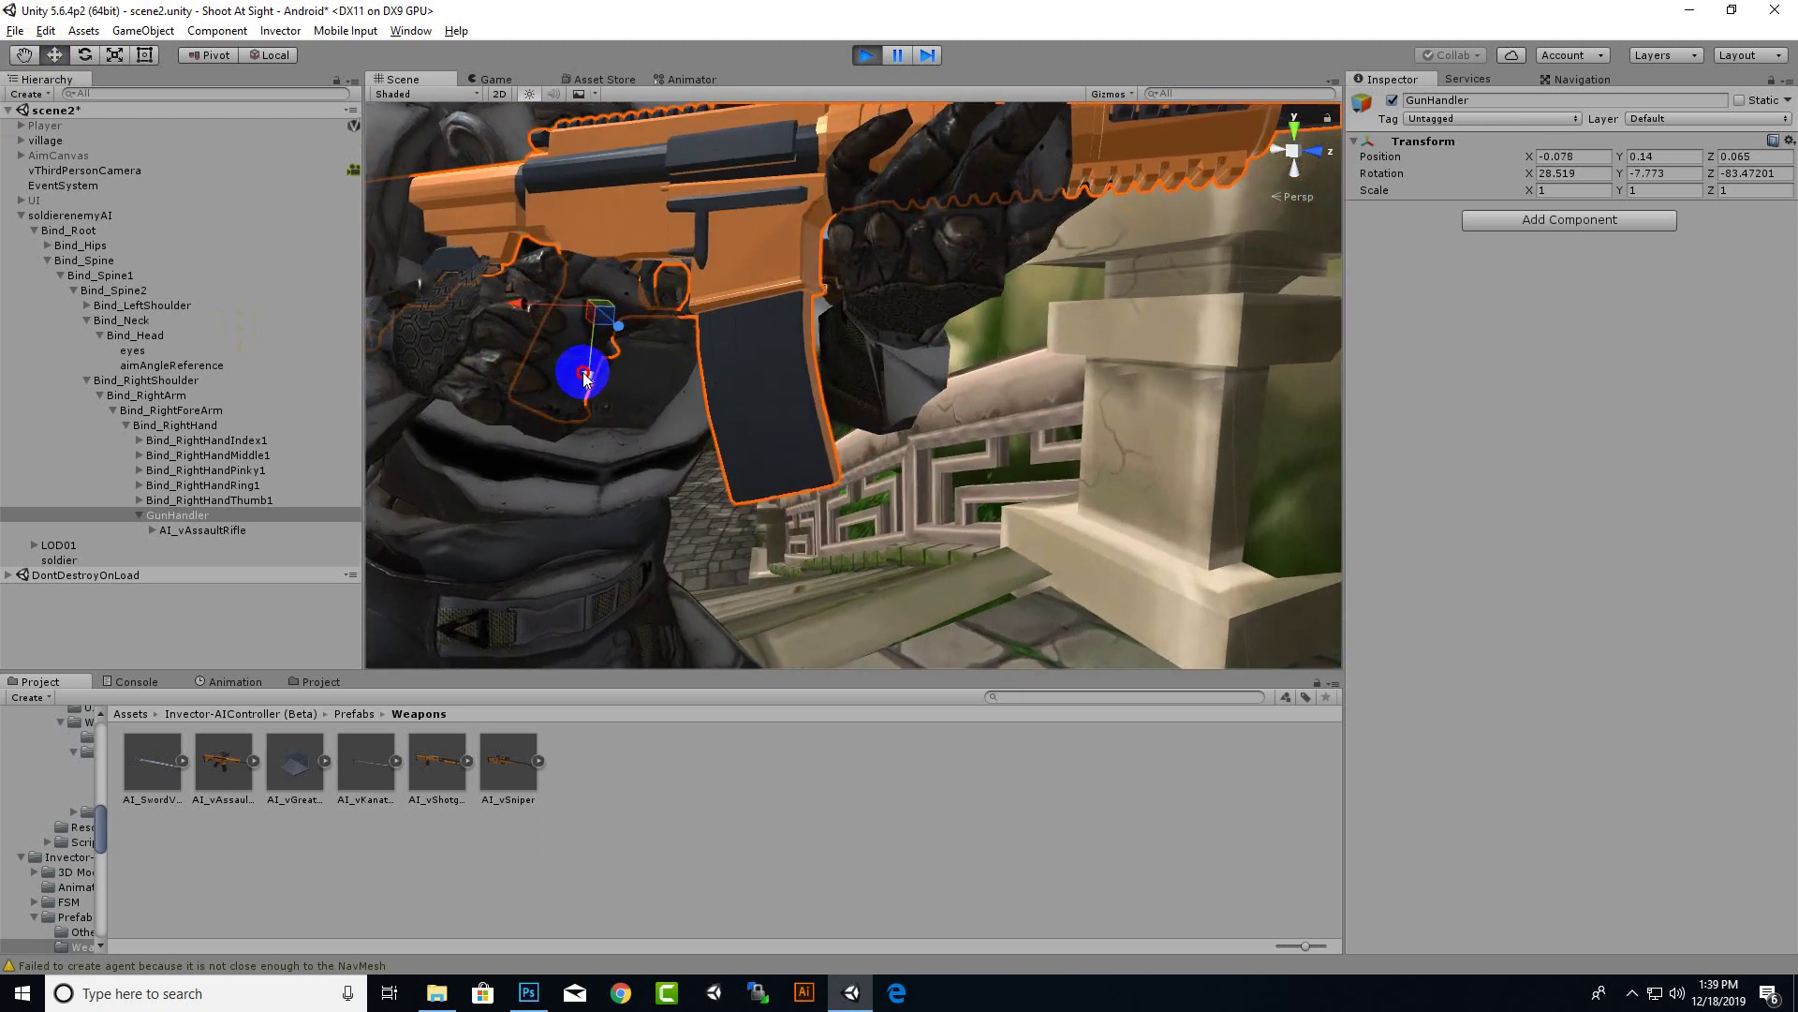
{"action": "mouse_move", "coordinate": [588, 384]}
{"action": "left_mouse_down", "text": "alt"}
{"action": "mouse_move", "coordinate": [763, 370]}
{"action": "mouse_move", "coordinate": [753, 384]}
{"action": "left_mouse_up", "text": "alt"}
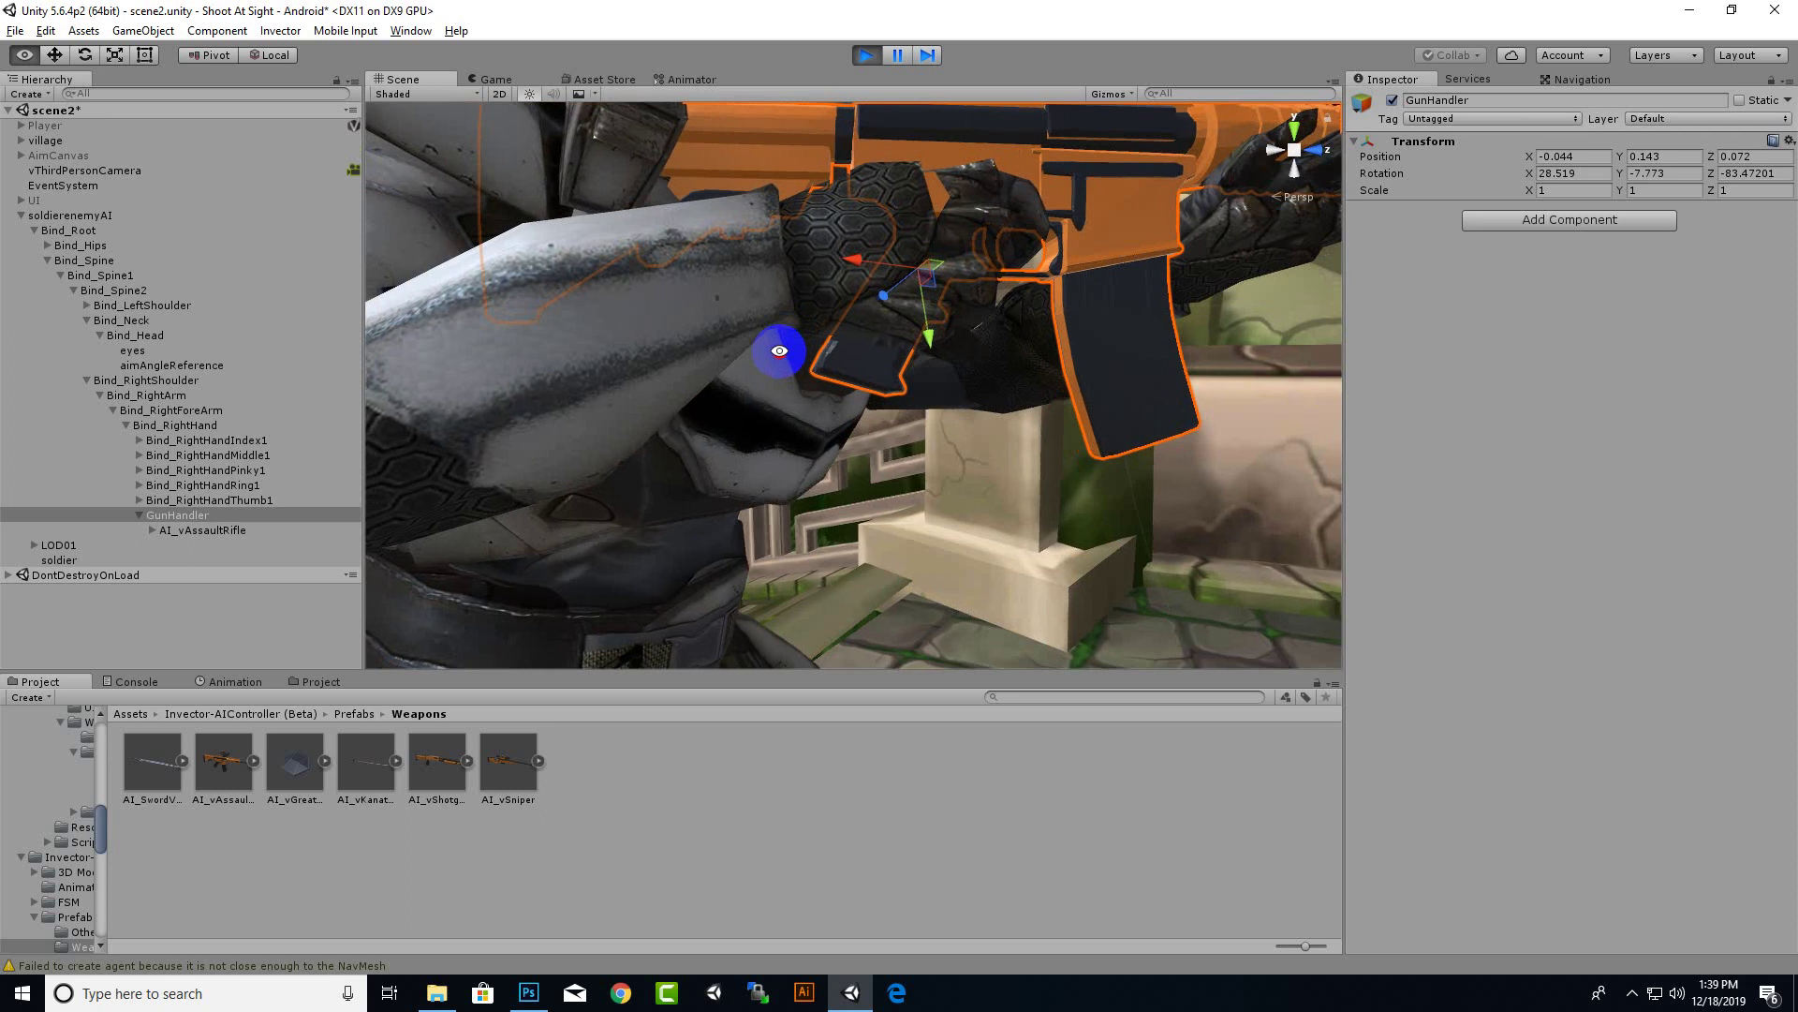
{"action": "scroll", "coordinate": [753, 384], "scroll_direction": "up", "scroll_amount": 5}
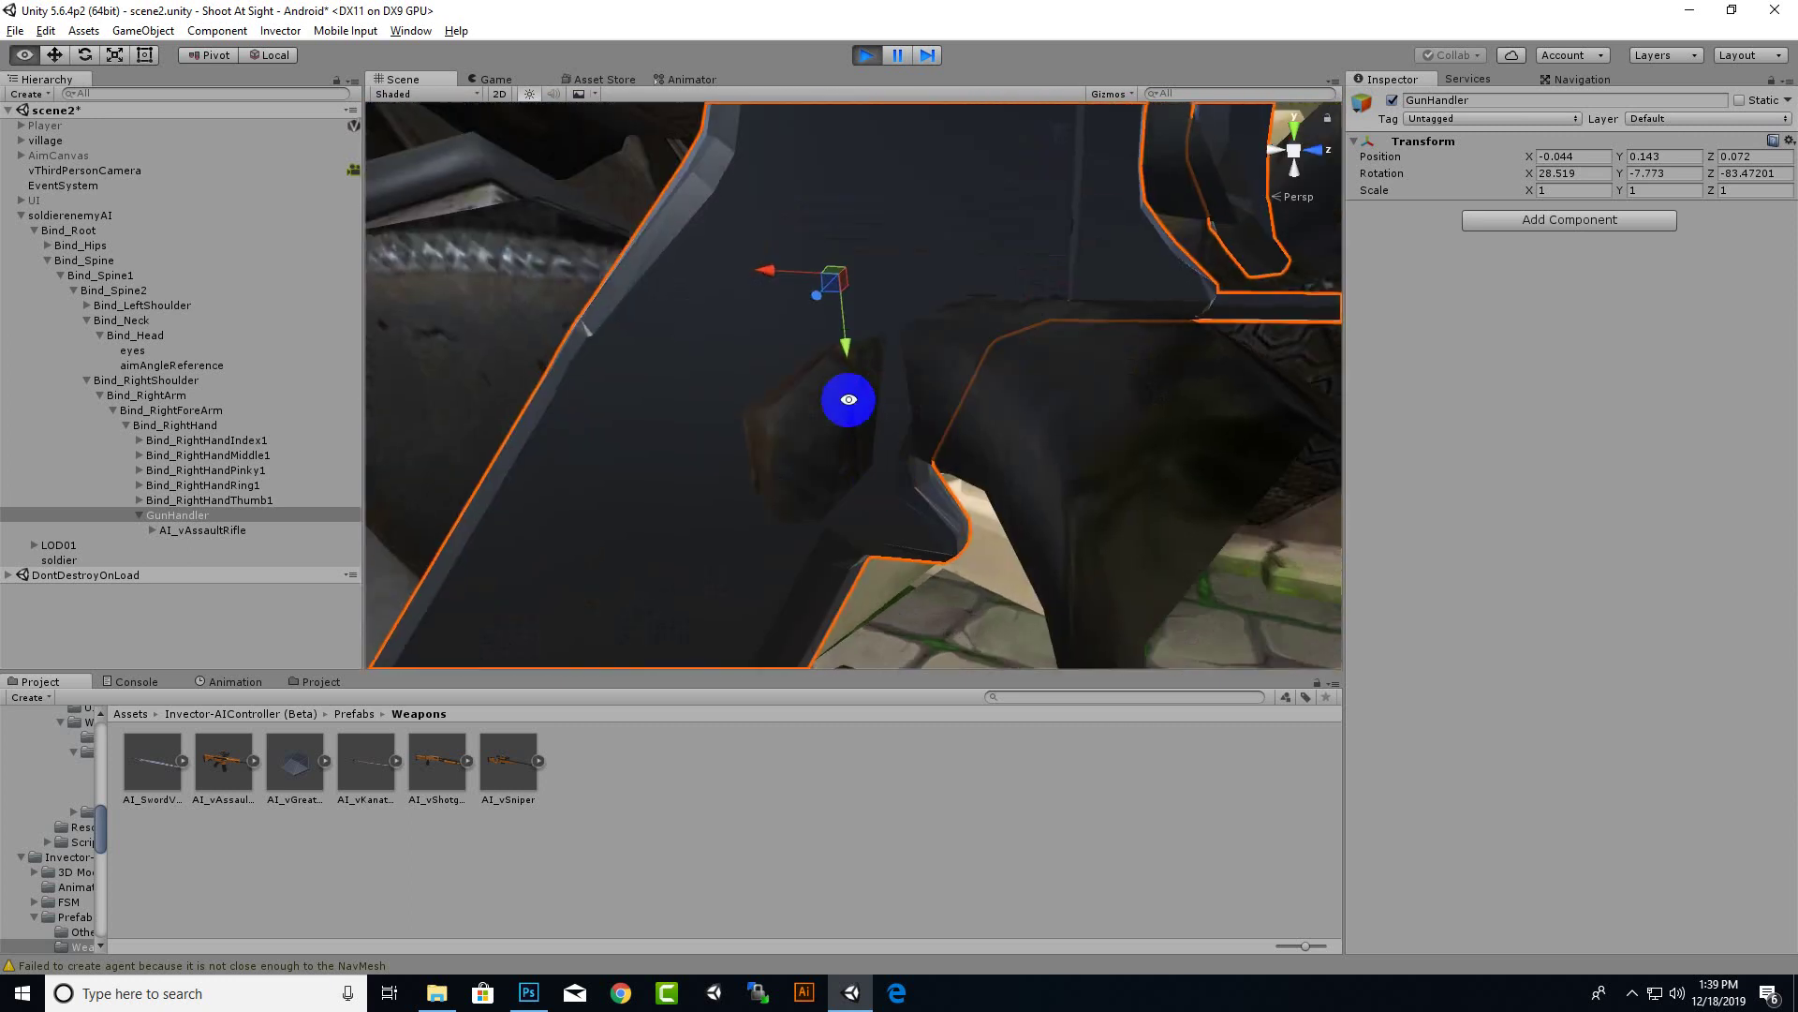
{"action": "scroll", "coordinate": [818, 485], "scroll_direction": "down", "scroll_amount": 10}
{"action": "scroll", "coordinate": [719, 543], "scroll_direction": "up", "scroll_amount": 3}
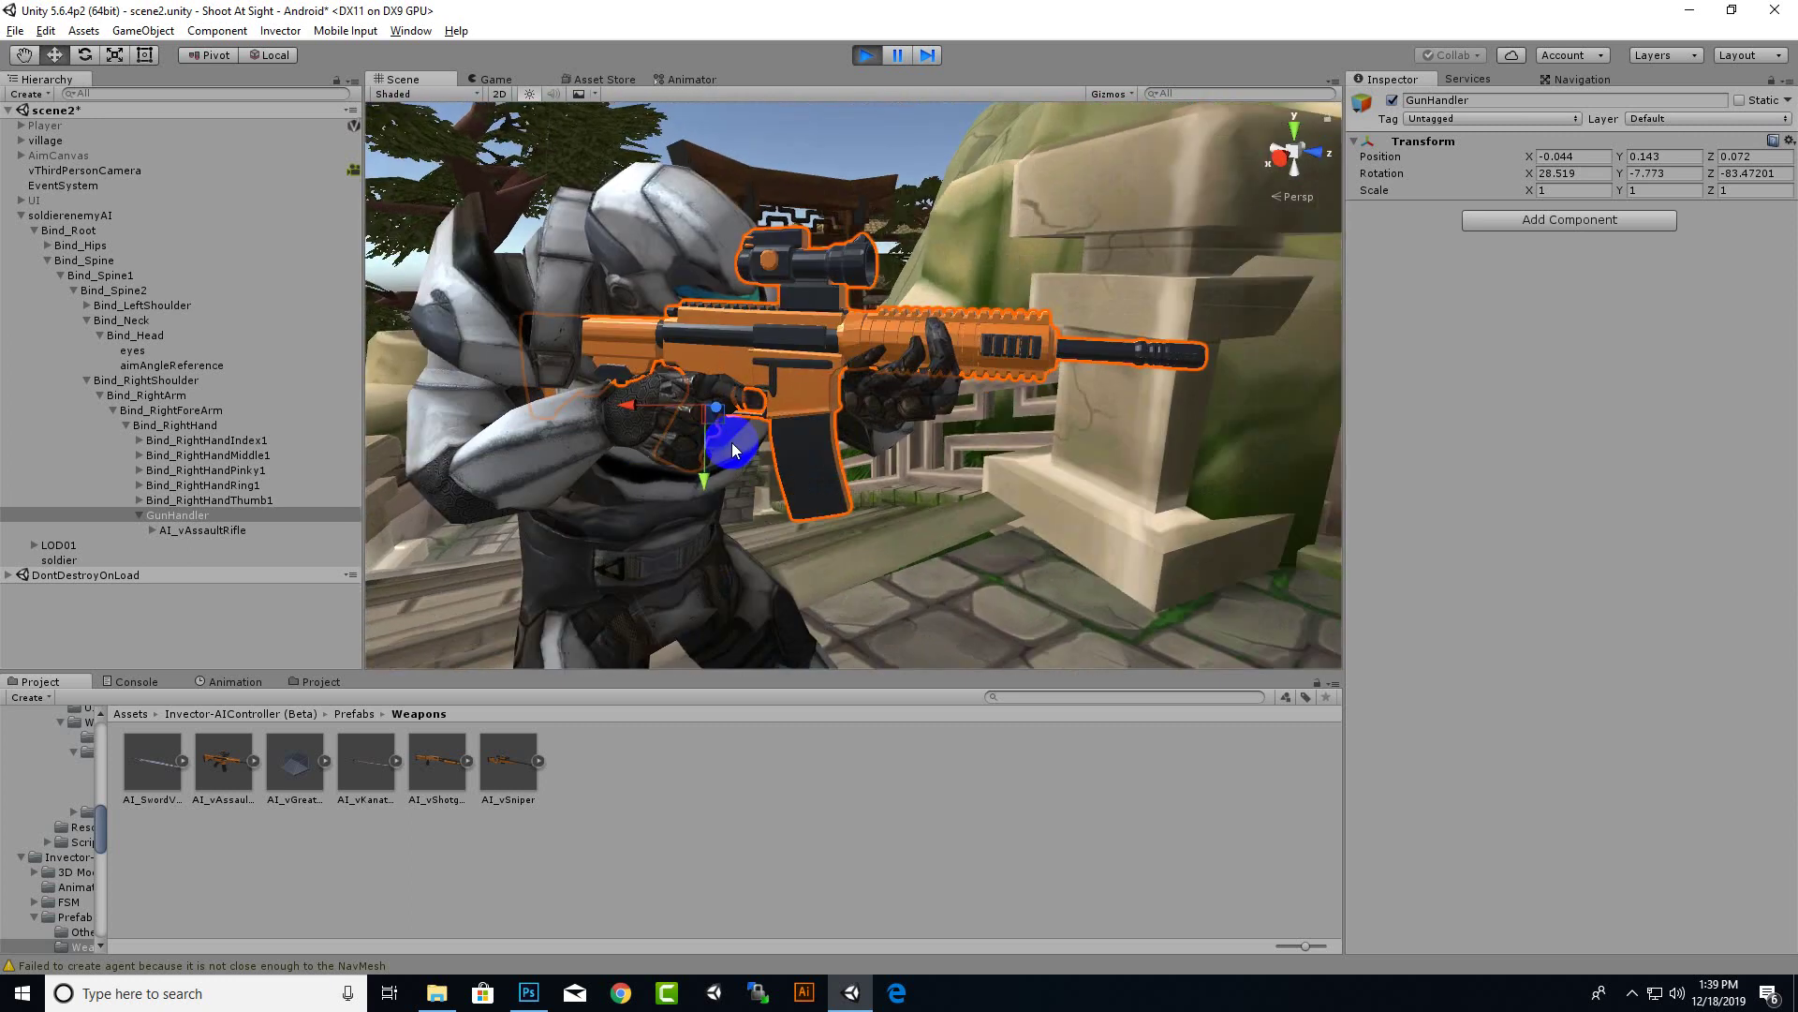
{"action": "left_click_drag", "start_coordinate": [633, 406], "coordinate": [641, 408]}
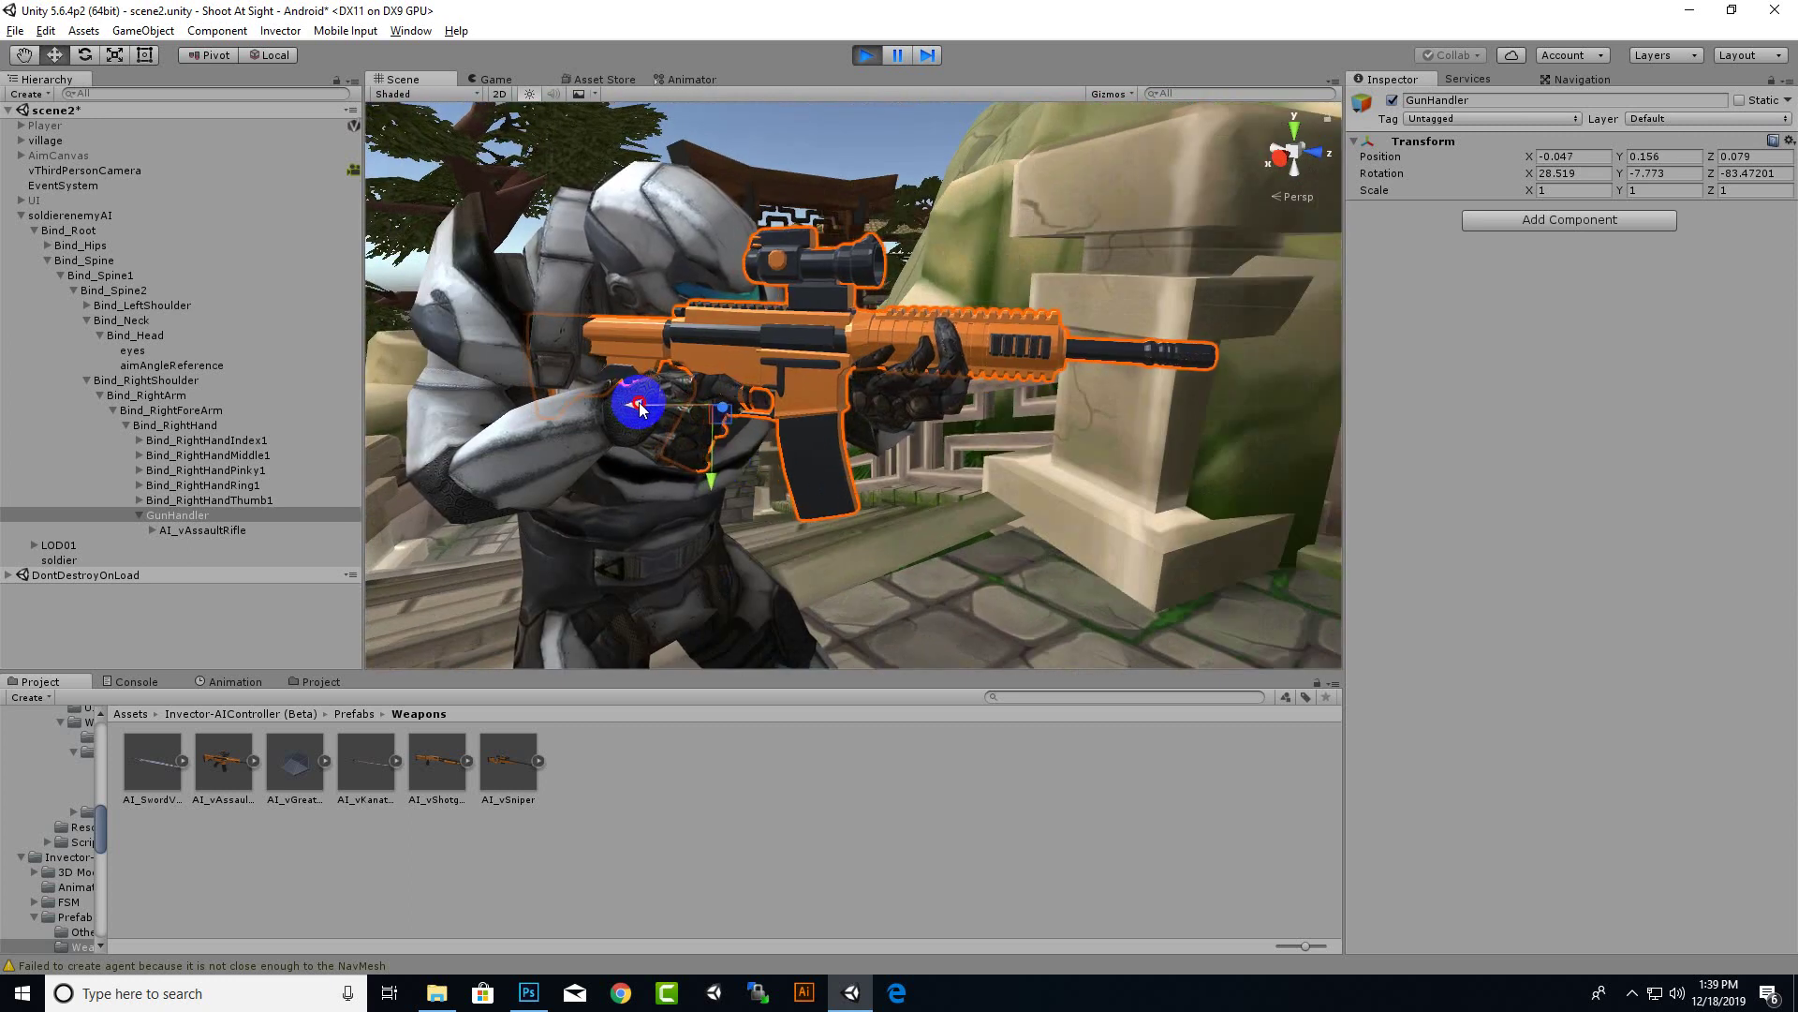
{"action": "scroll", "coordinate": [916, 466], "scroll_direction": "up", "scroll_amount": 3}
{"action": "scroll", "coordinate": [855, 401], "scroll_direction": "up", "scroll_amount": 4}
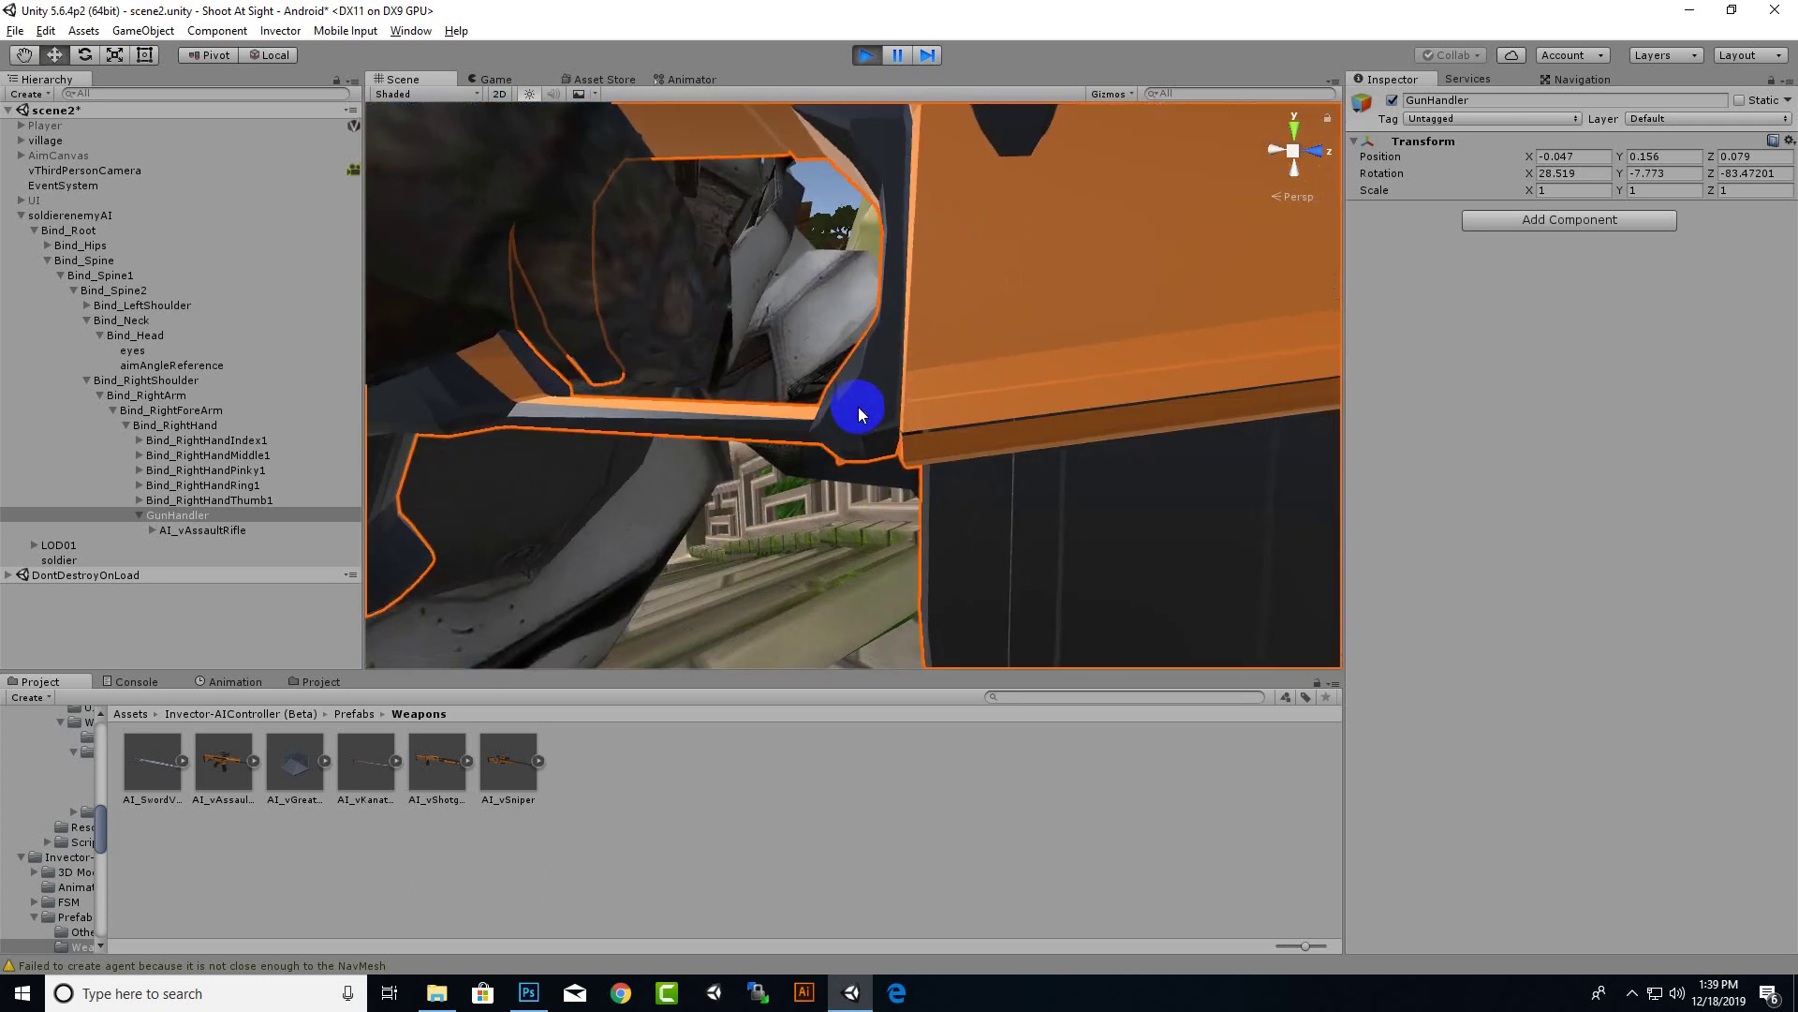
{"action": "scroll", "coordinate": [855, 402], "scroll_direction": "down", "scroll_amount": 3}
{"action": "mouse_move", "coordinate": [821, 458]}
{"action": "left_mouse_down", "text": "alt"}
{"action": "mouse_move", "coordinate": [763, 494]}
{"action": "mouse_move", "coordinate": [683, 489]}
{"action": "mouse_move", "coordinate": [743, 506]}
{"action": "mouse_move", "coordinate": [759, 481]}
{"action": "mouse_move", "coordinate": [727, 391]}
{"action": "left_mouse_up", "text": "alt"}
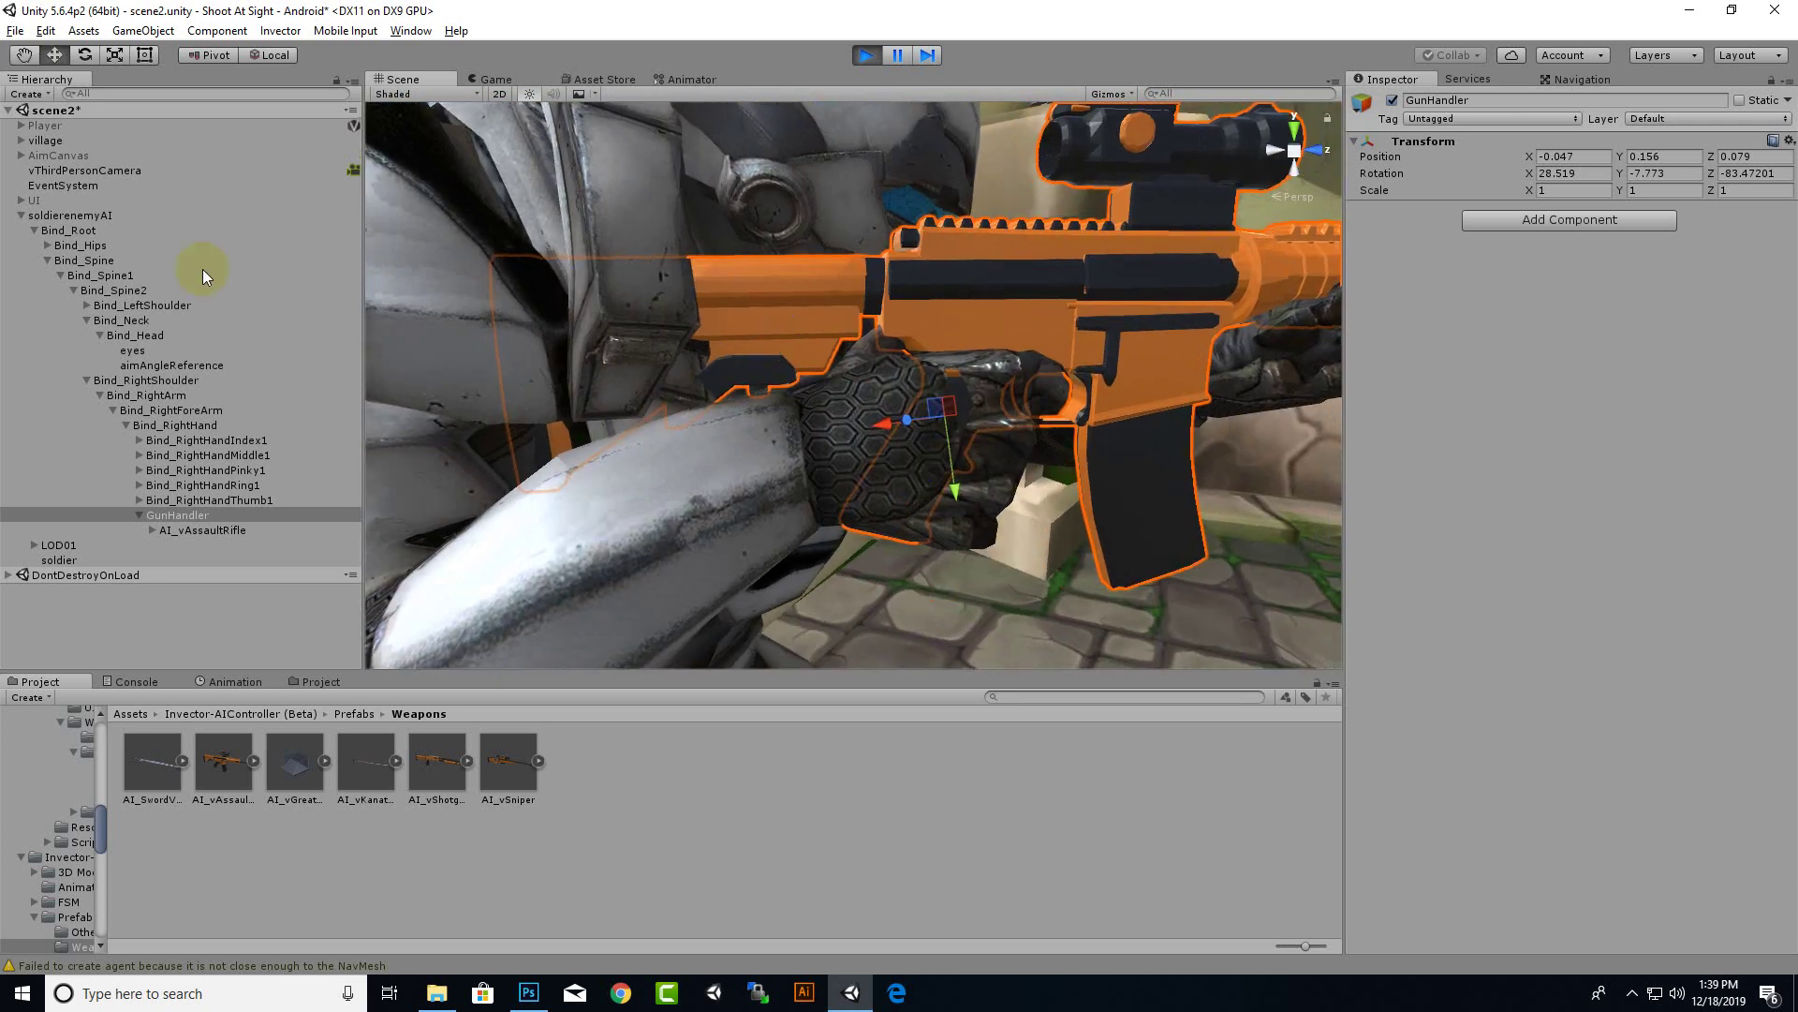
{"action": "left_click", "coordinate": [87, 55]}
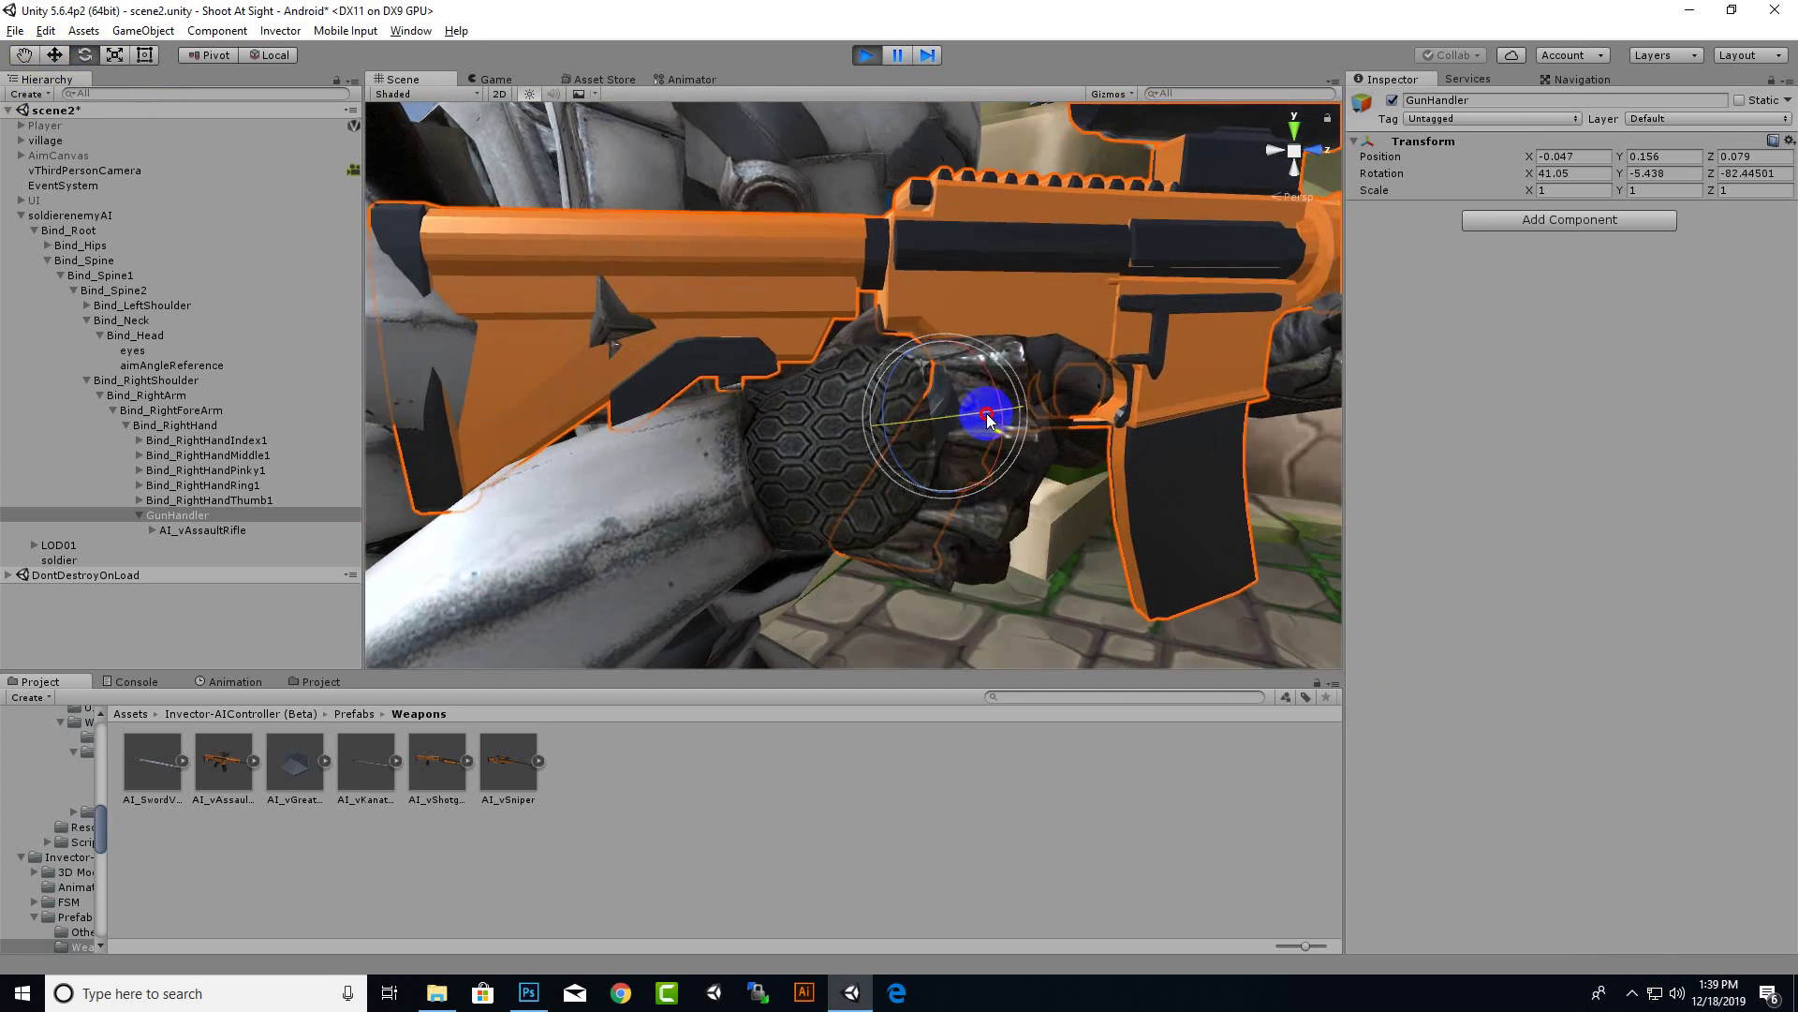
{"action": "left_click_drag", "start_coordinate": [988, 429], "coordinate": [684, 537], "text": "alt"}
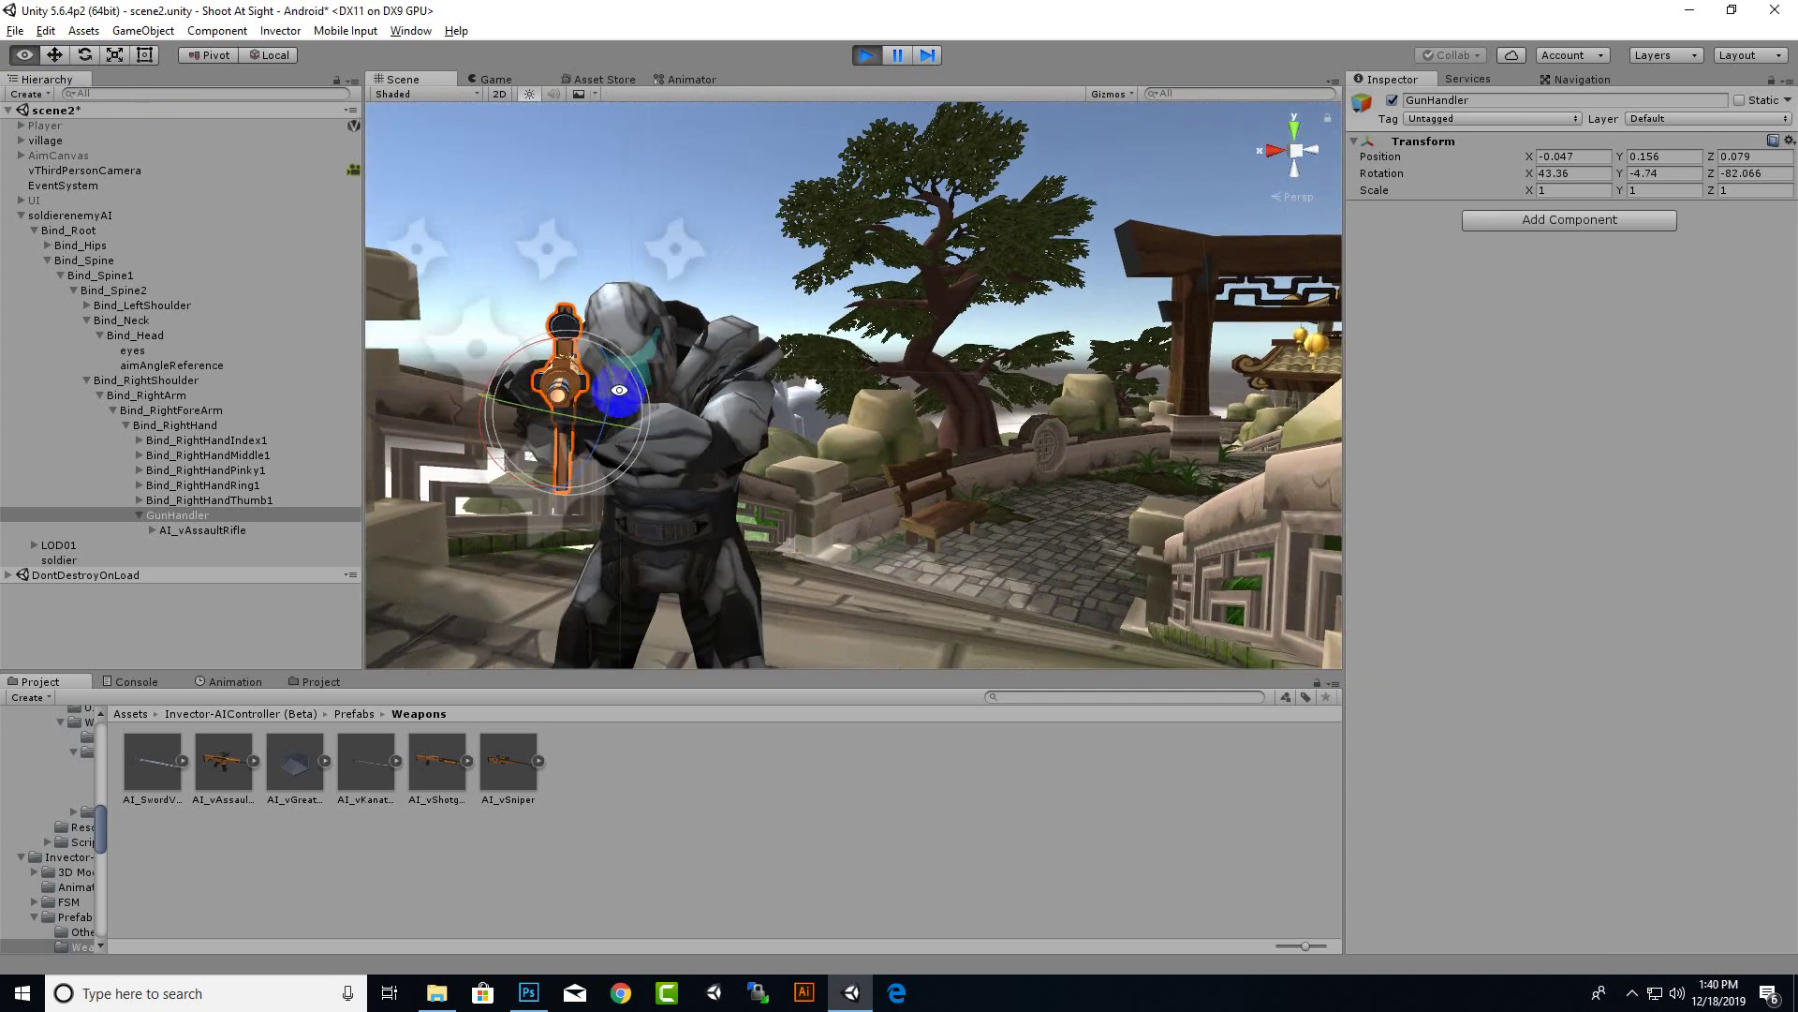
Tilt the rifle and shift GunHandler slightly within the soldier's hand
{"action": "mouse_move", "coordinate": [605, 389]}
{"action": "left_mouse_down", "text": "alt"}
{"action": "mouse_move", "coordinate": [900, 412]}
{"action": "mouse_move", "coordinate": [925, 375]}
{"action": "left_mouse_up", "text": "alt"}
{"action": "scroll", "coordinate": [942, 372], "scroll_direction": "up", "scroll_amount": 3}
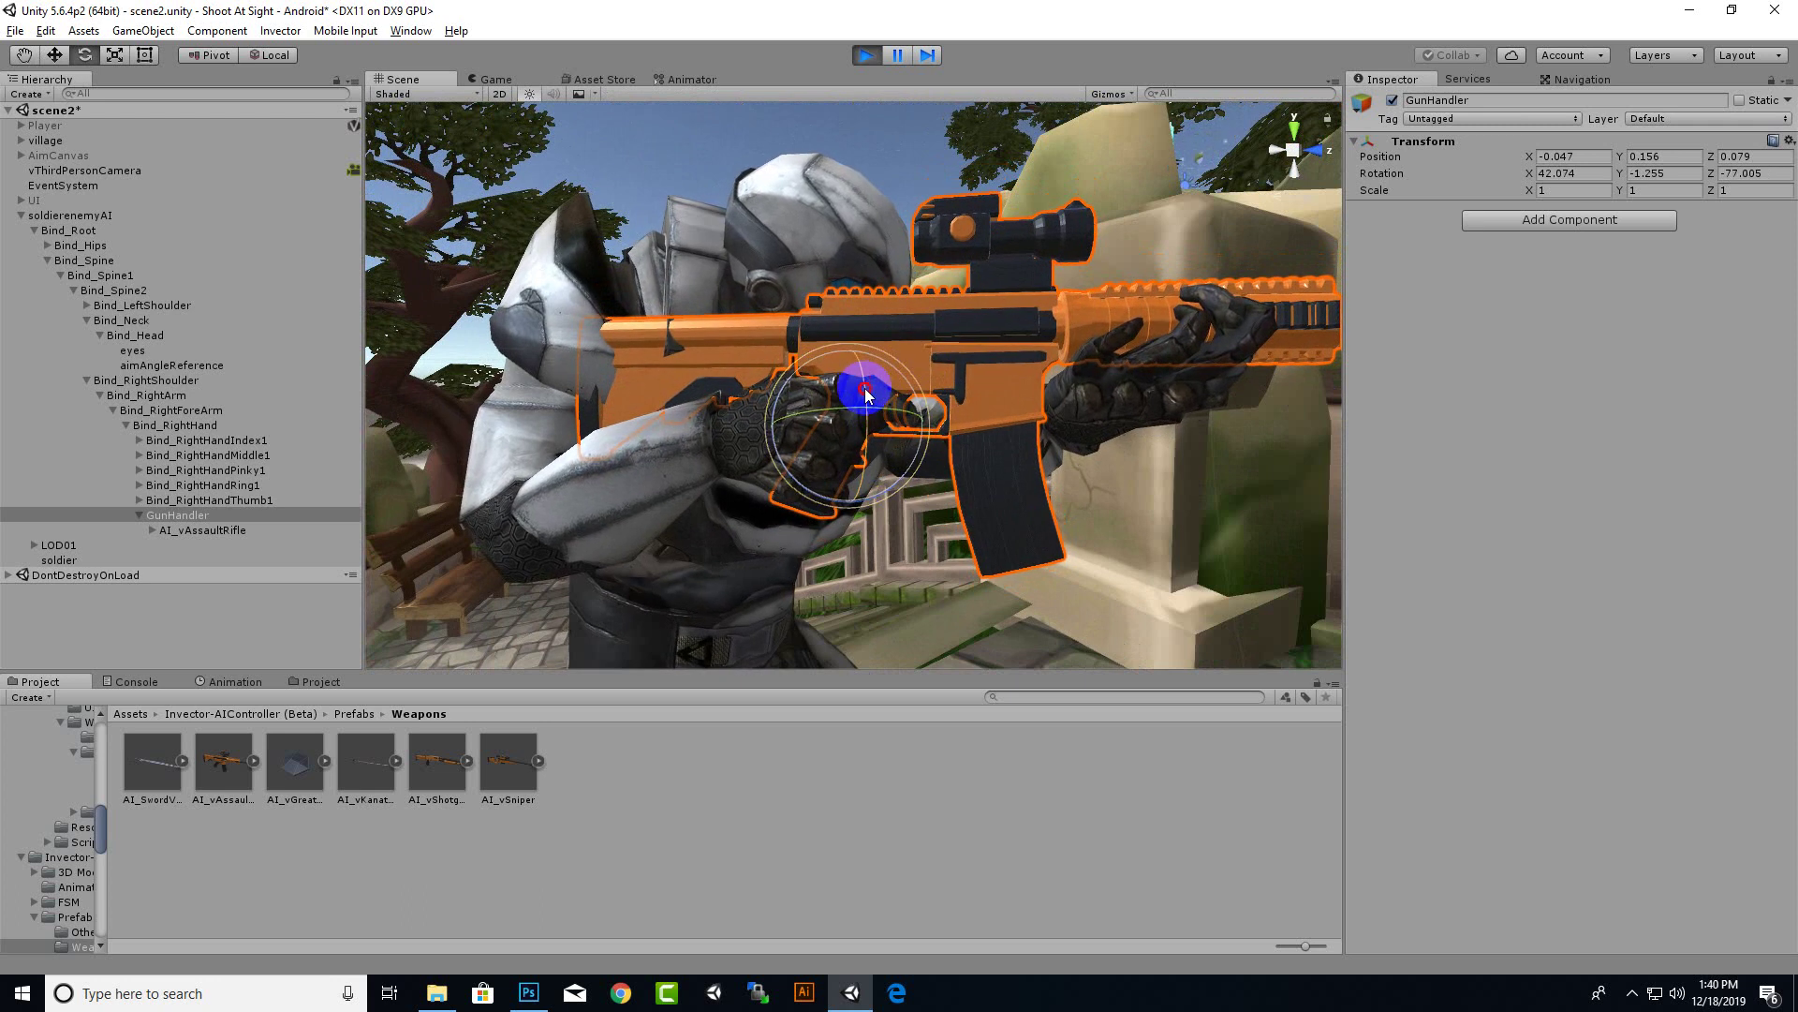
{"action": "left_click_drag", "start_coordinate": [865, 393], "coordinate": [856, 390]}
{"action": "scroll", "coordinate": [858, 412], "scroll_direction": "up", "scroll_amount": 3}
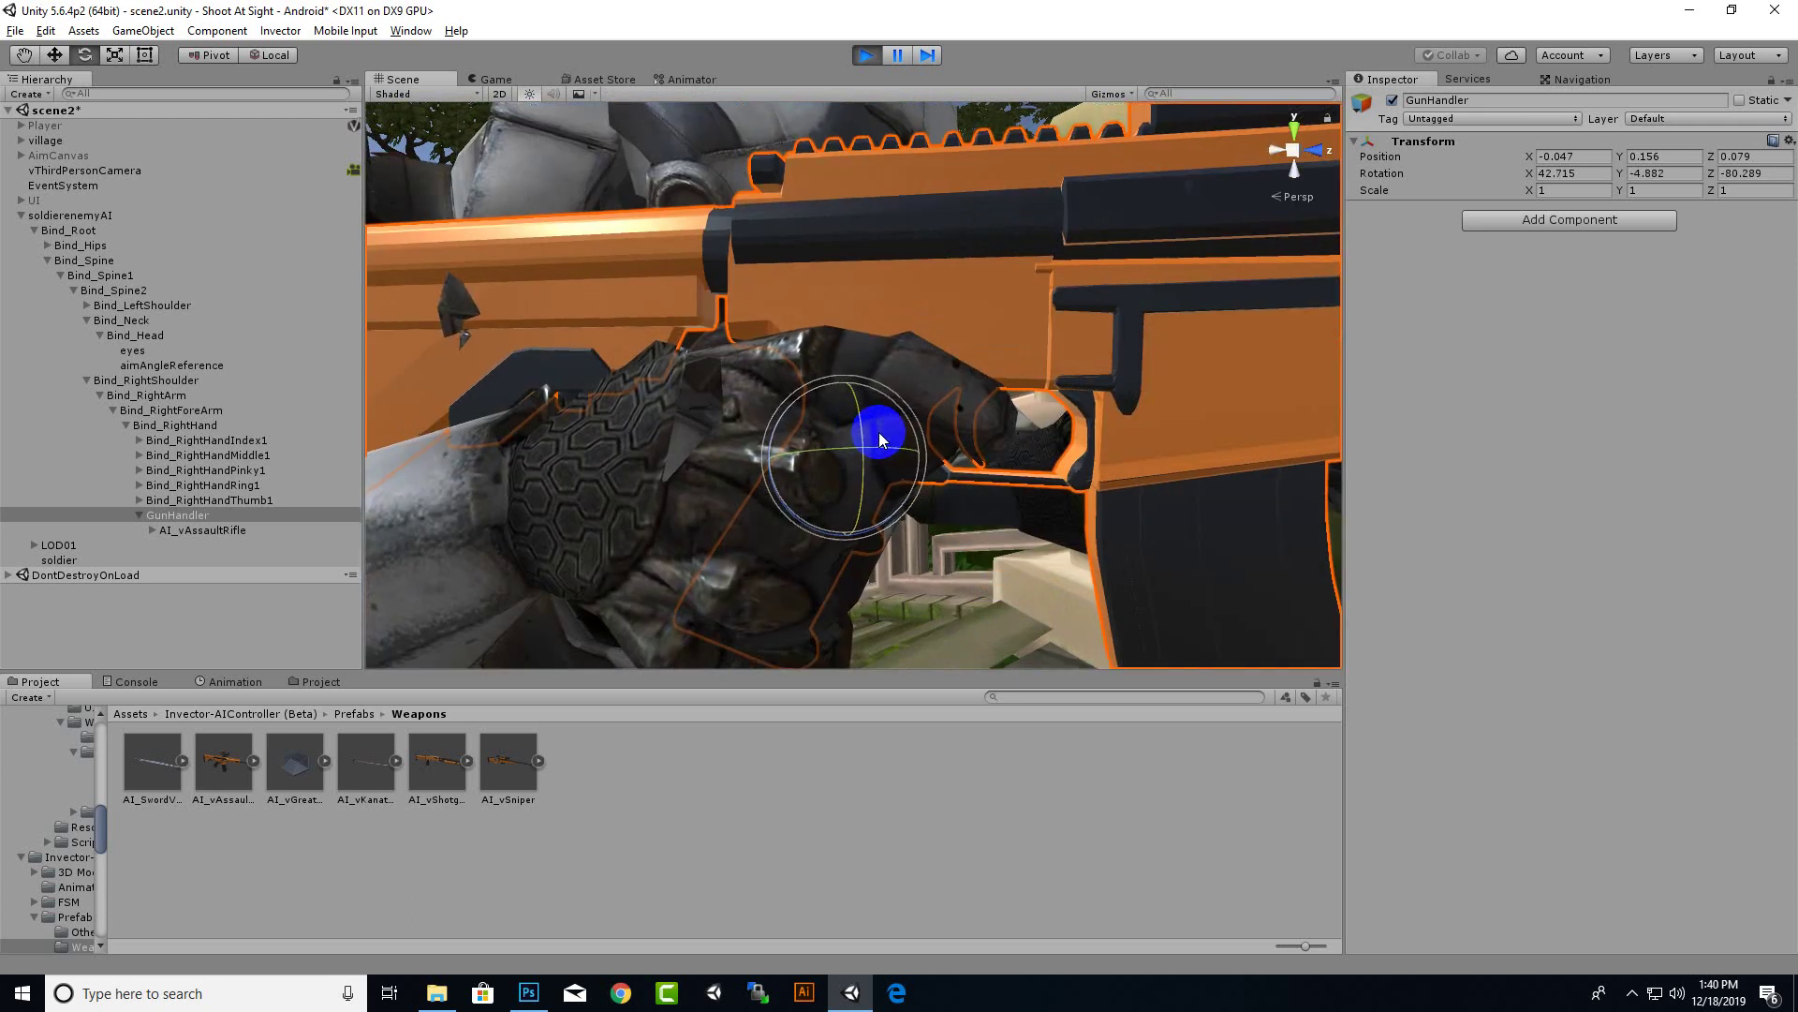
{"action": "key", "text": "w"}
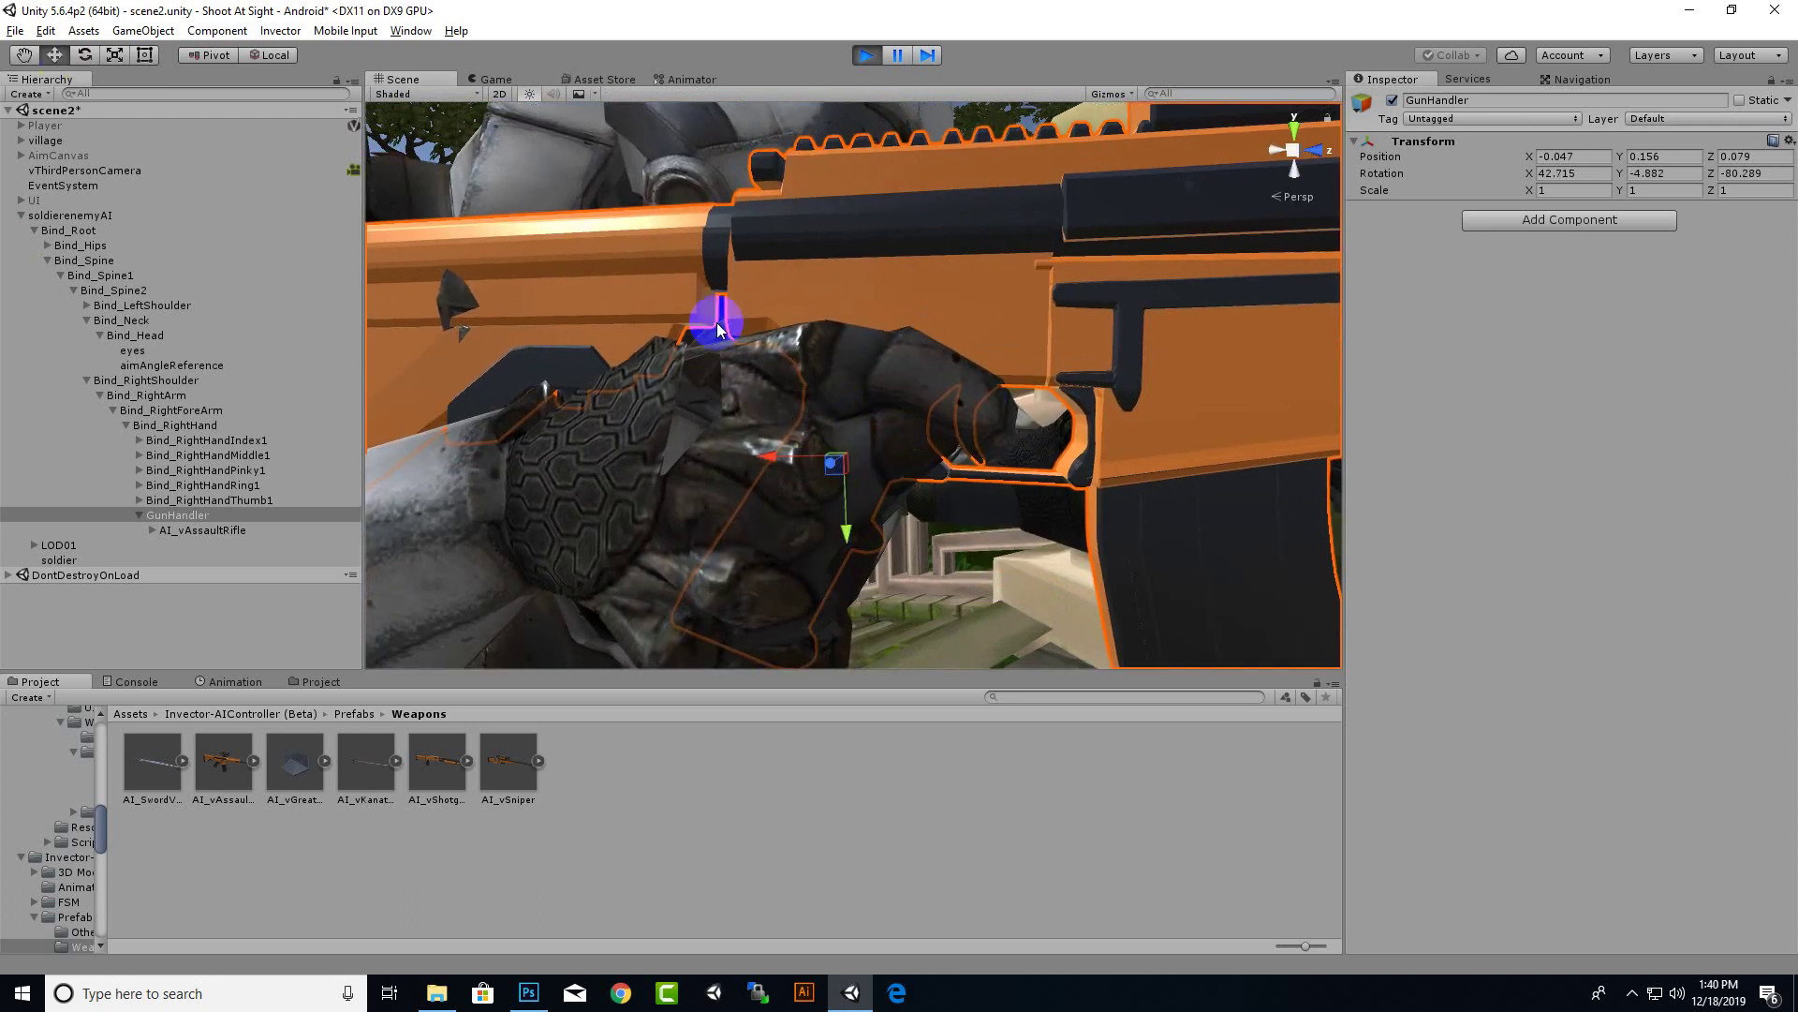
{"action": "left_click_drag", "start_coordinate": [846, 532], "coordinate": [785, 445]}
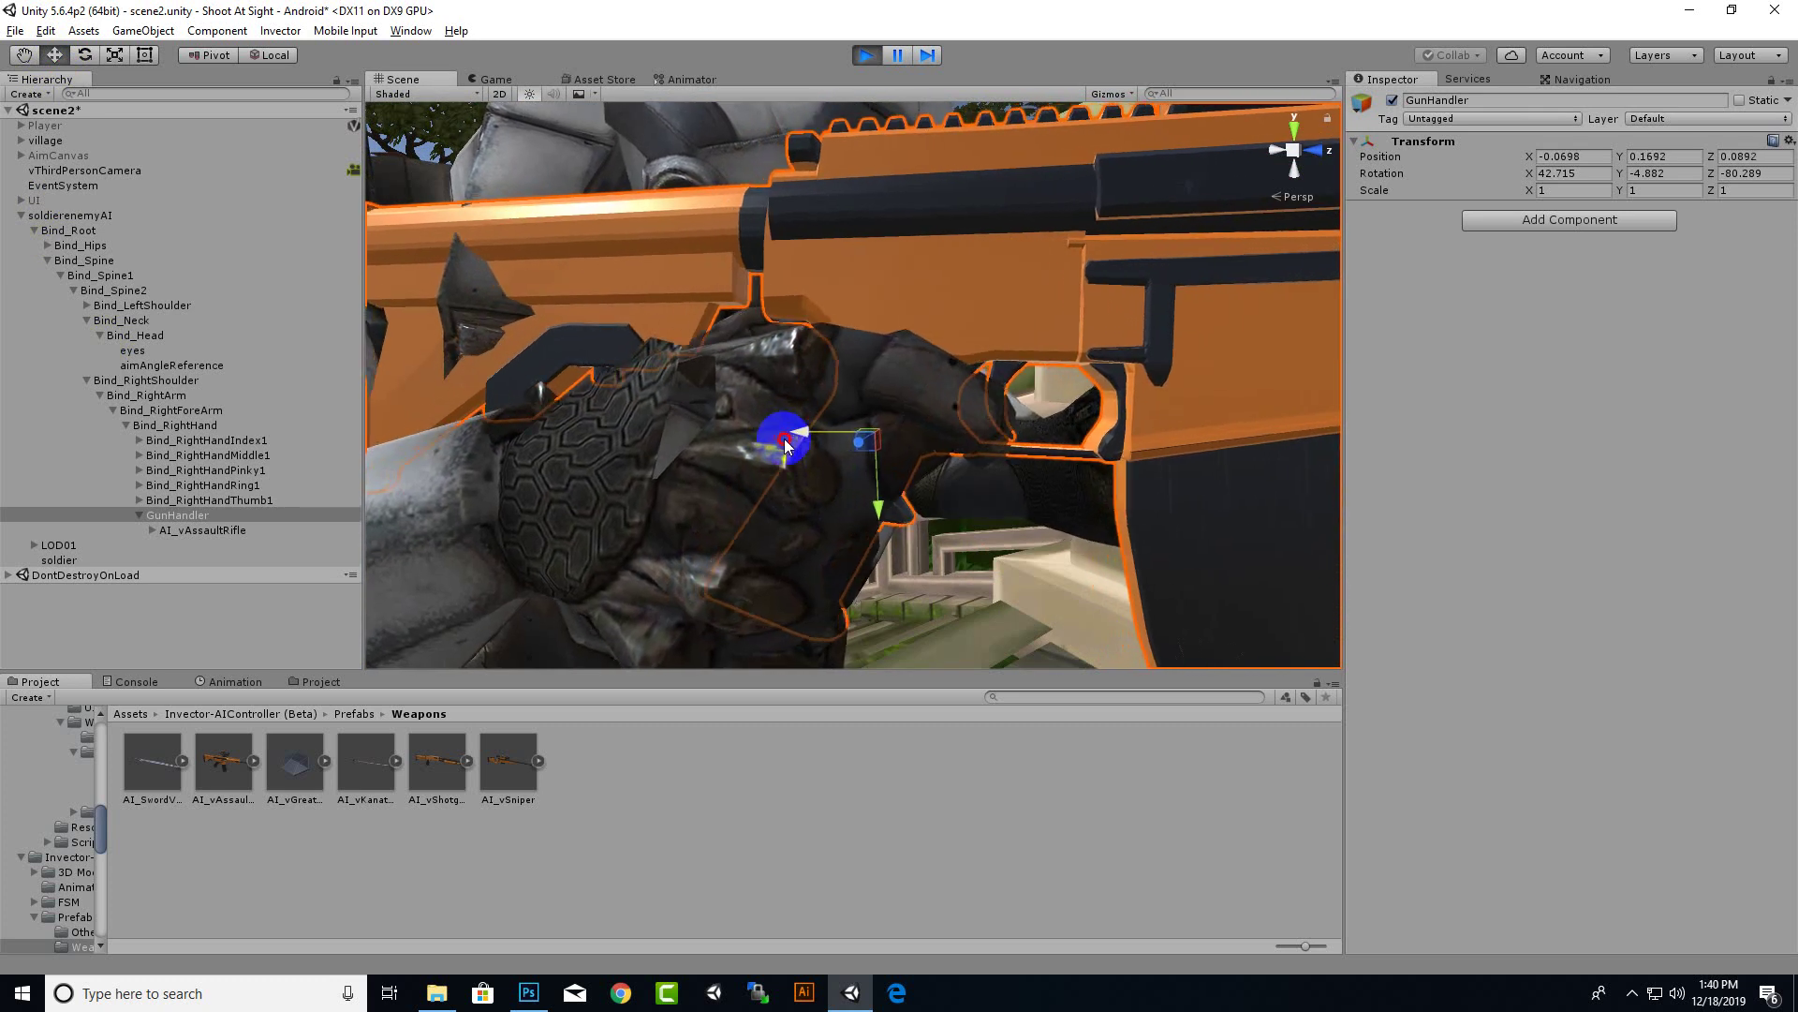
{"action": "scroll", "coordinate": [936, 473], "scroll_direction": "down", "scroll_amount": 5}
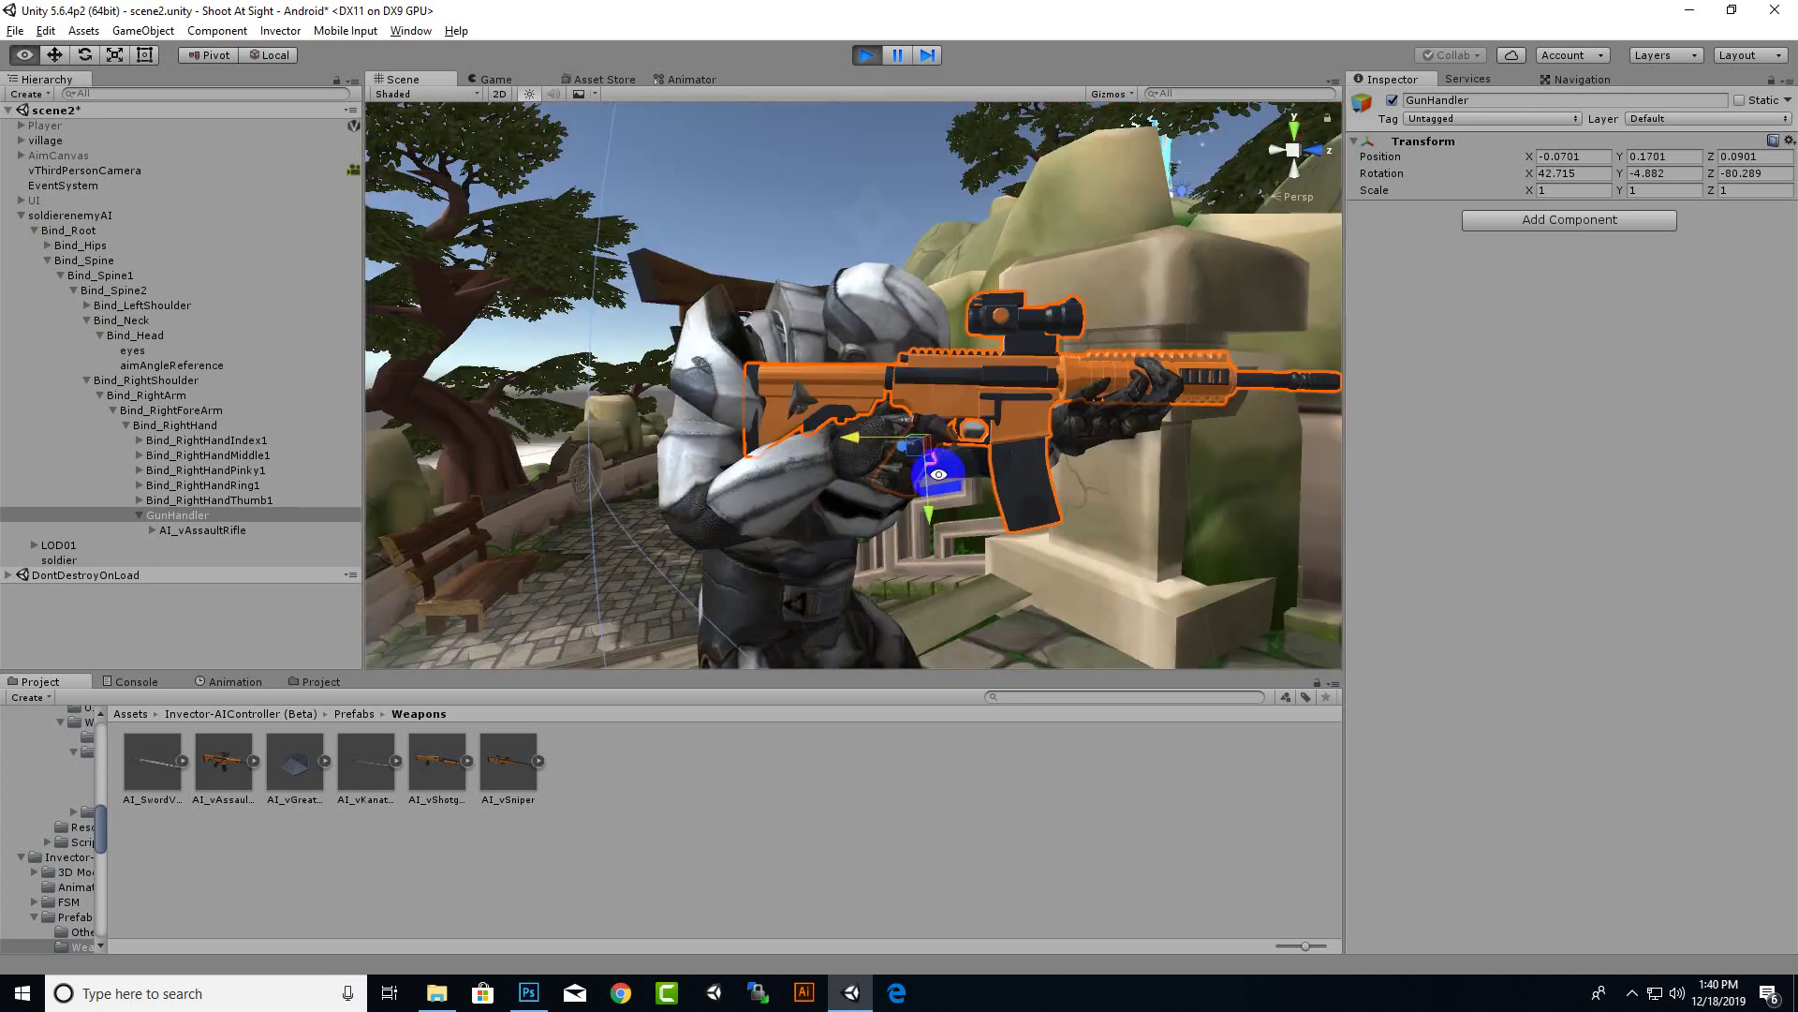
Reorient the rifle in the soldier's hands, undoing the last rotation
{"action": "mouse_move", "coordinate": [939, 474]}
{"action": "left_mouse_down", "text": "alt"}
{"action": "mouse_move", "coordinate": [1008, 509]}
{"action": "mouse_move", "coordinate": [834, 530]}
{"action": "mouse_move", "coordinate": [662, 503]}
{"action": "mouse_move", "coordinate": [775, 481]}
{"action": "mouse_move", "coordinate": [737, 532]}
{"action": "left_mouse_up", "text": "alt"}
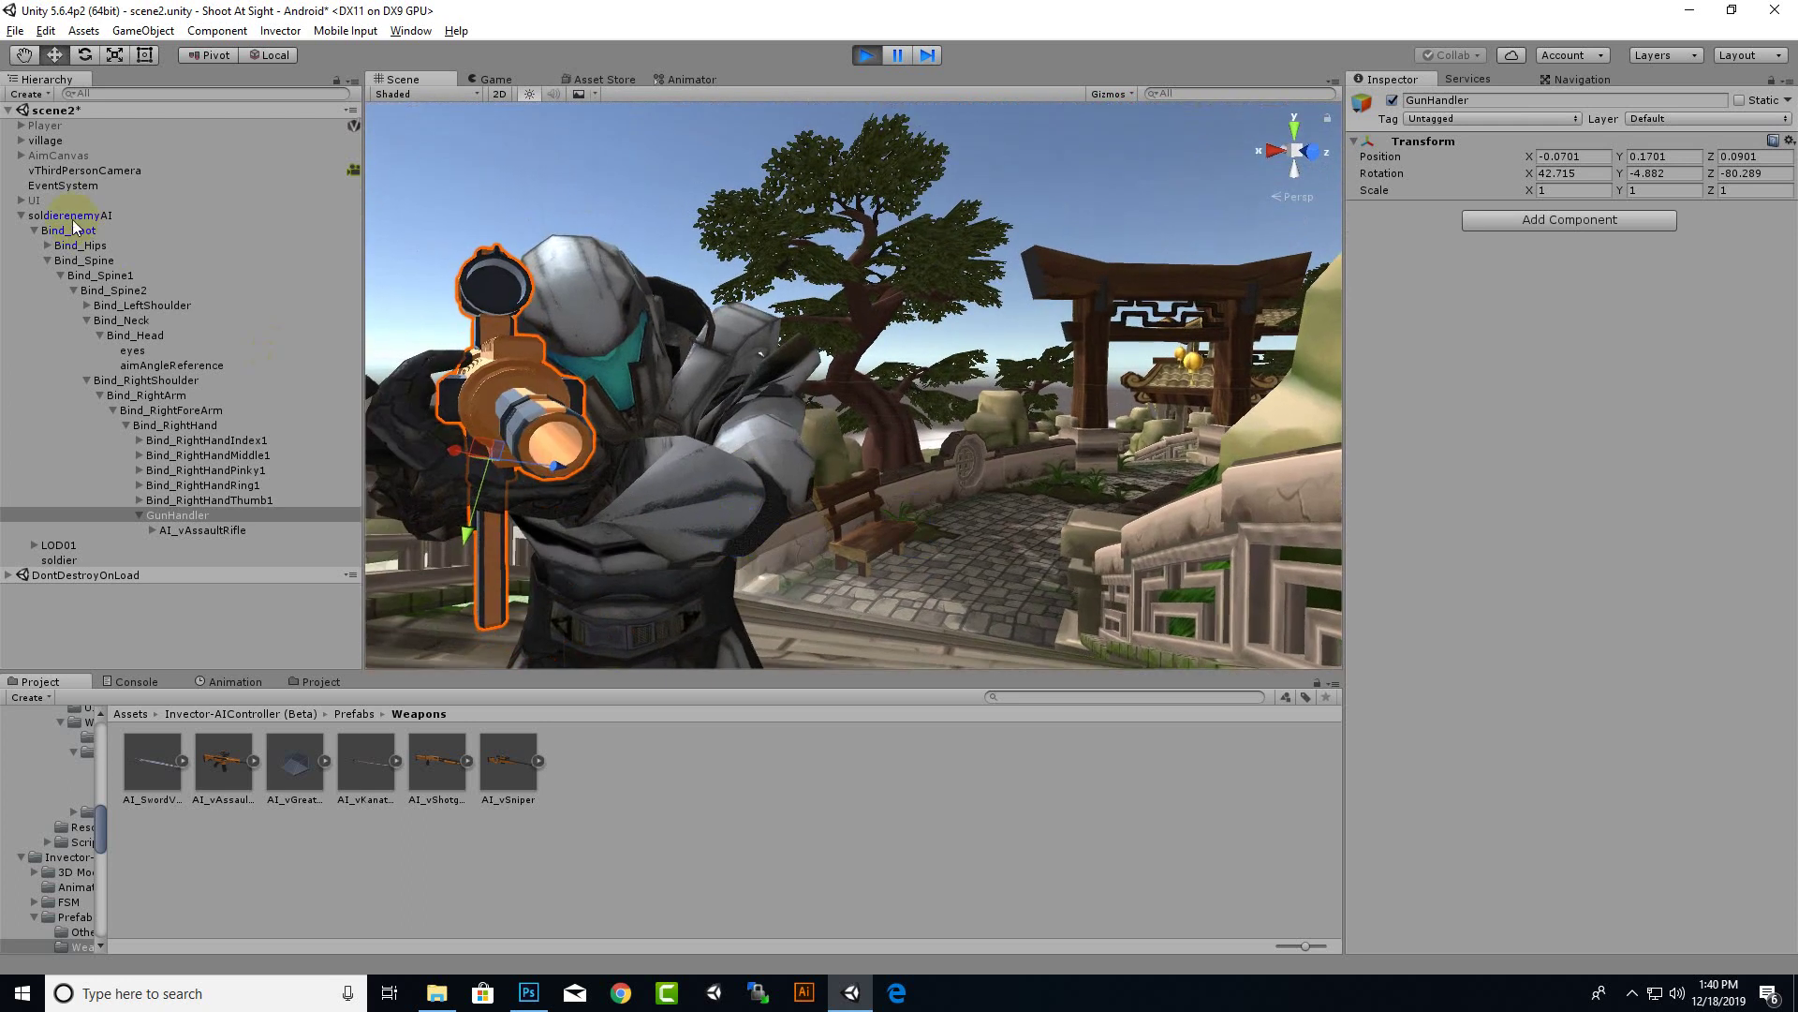
{"action": "left_click_drag", "start_coordinate": [541, 475], "coordinate": [694, 495]}
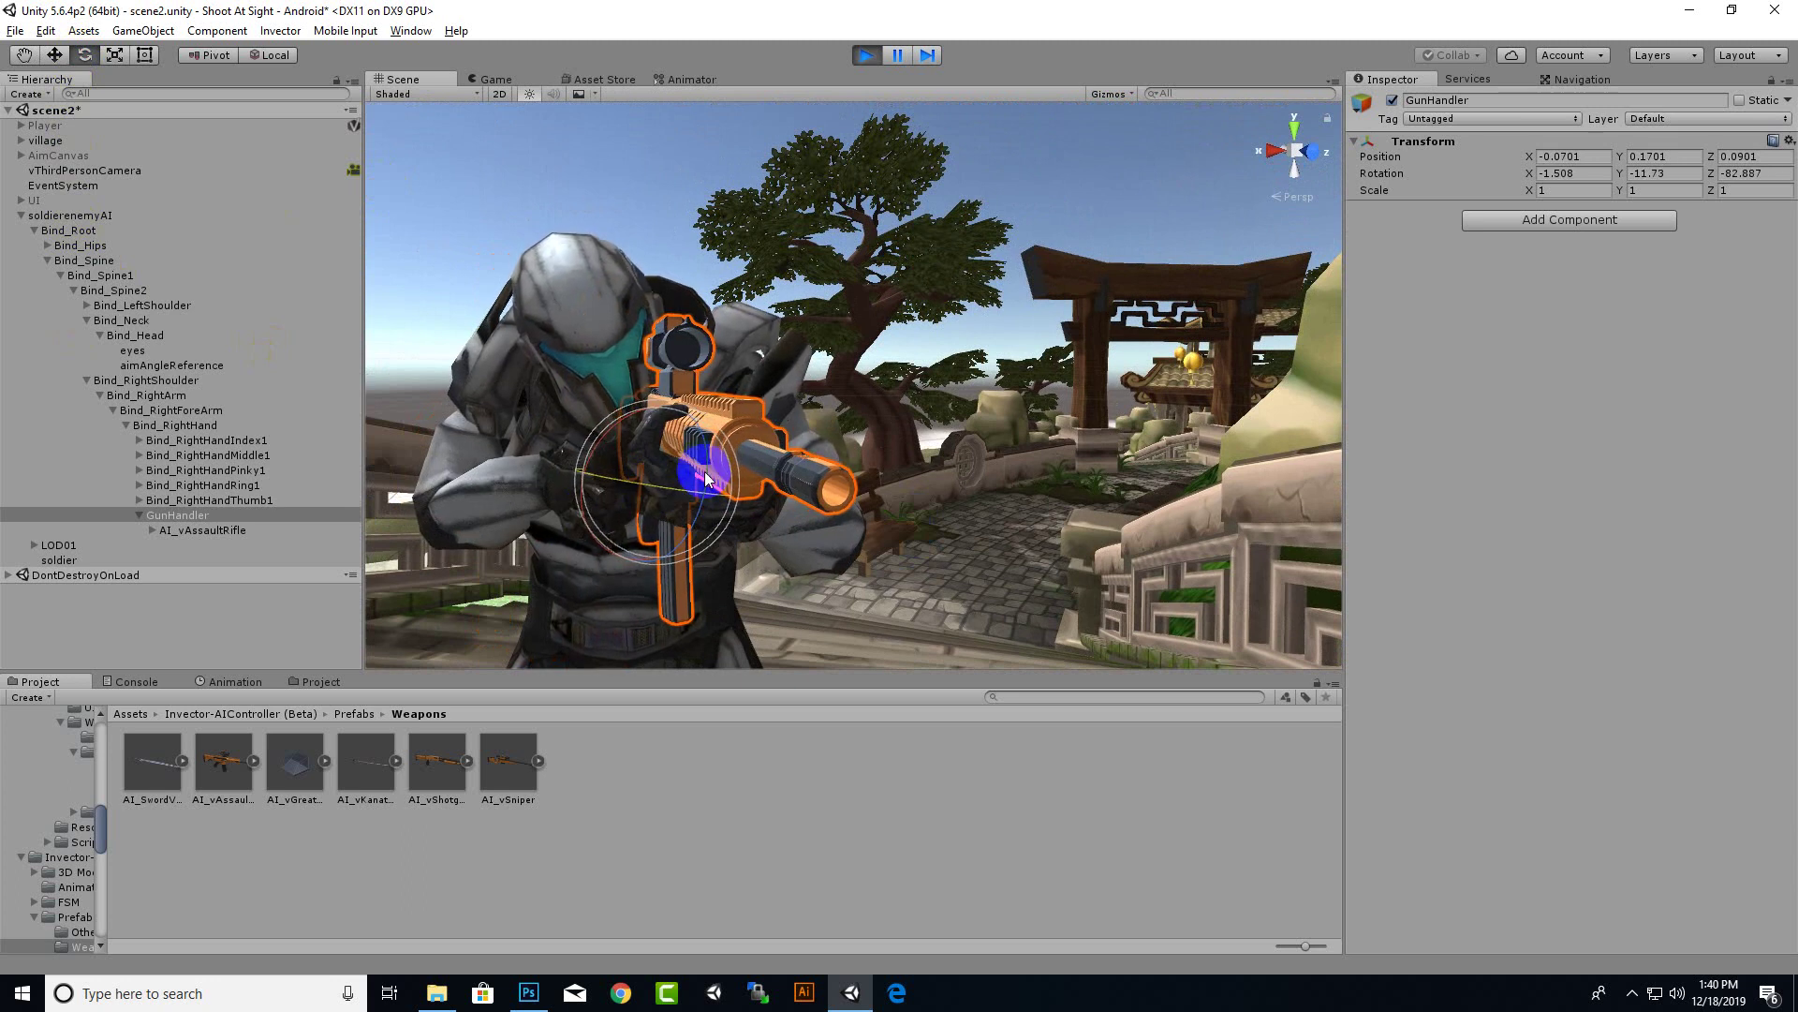
{"action": "left_click_drag", "start_coordinate": [722, 499], "coordinate": [718, 500]}
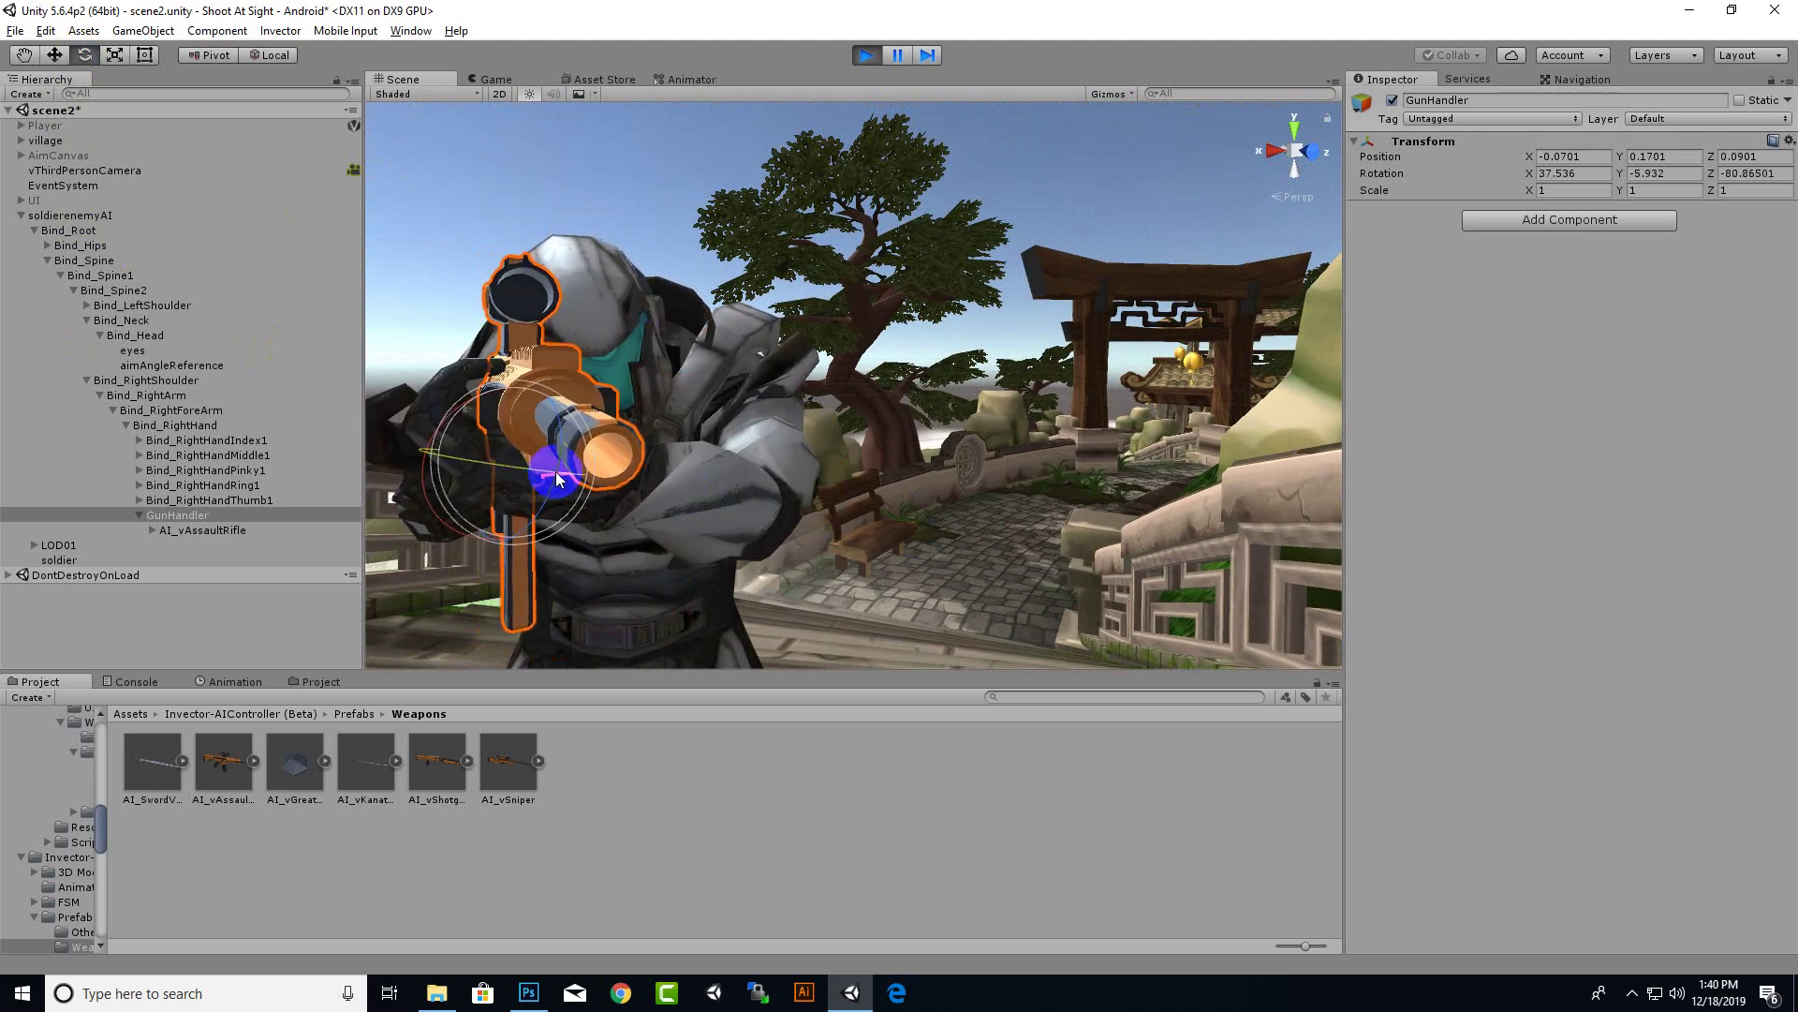
{"action": "left_click_drag", "start_coordinate": [557, 483], "coordinate": [576, 485]}
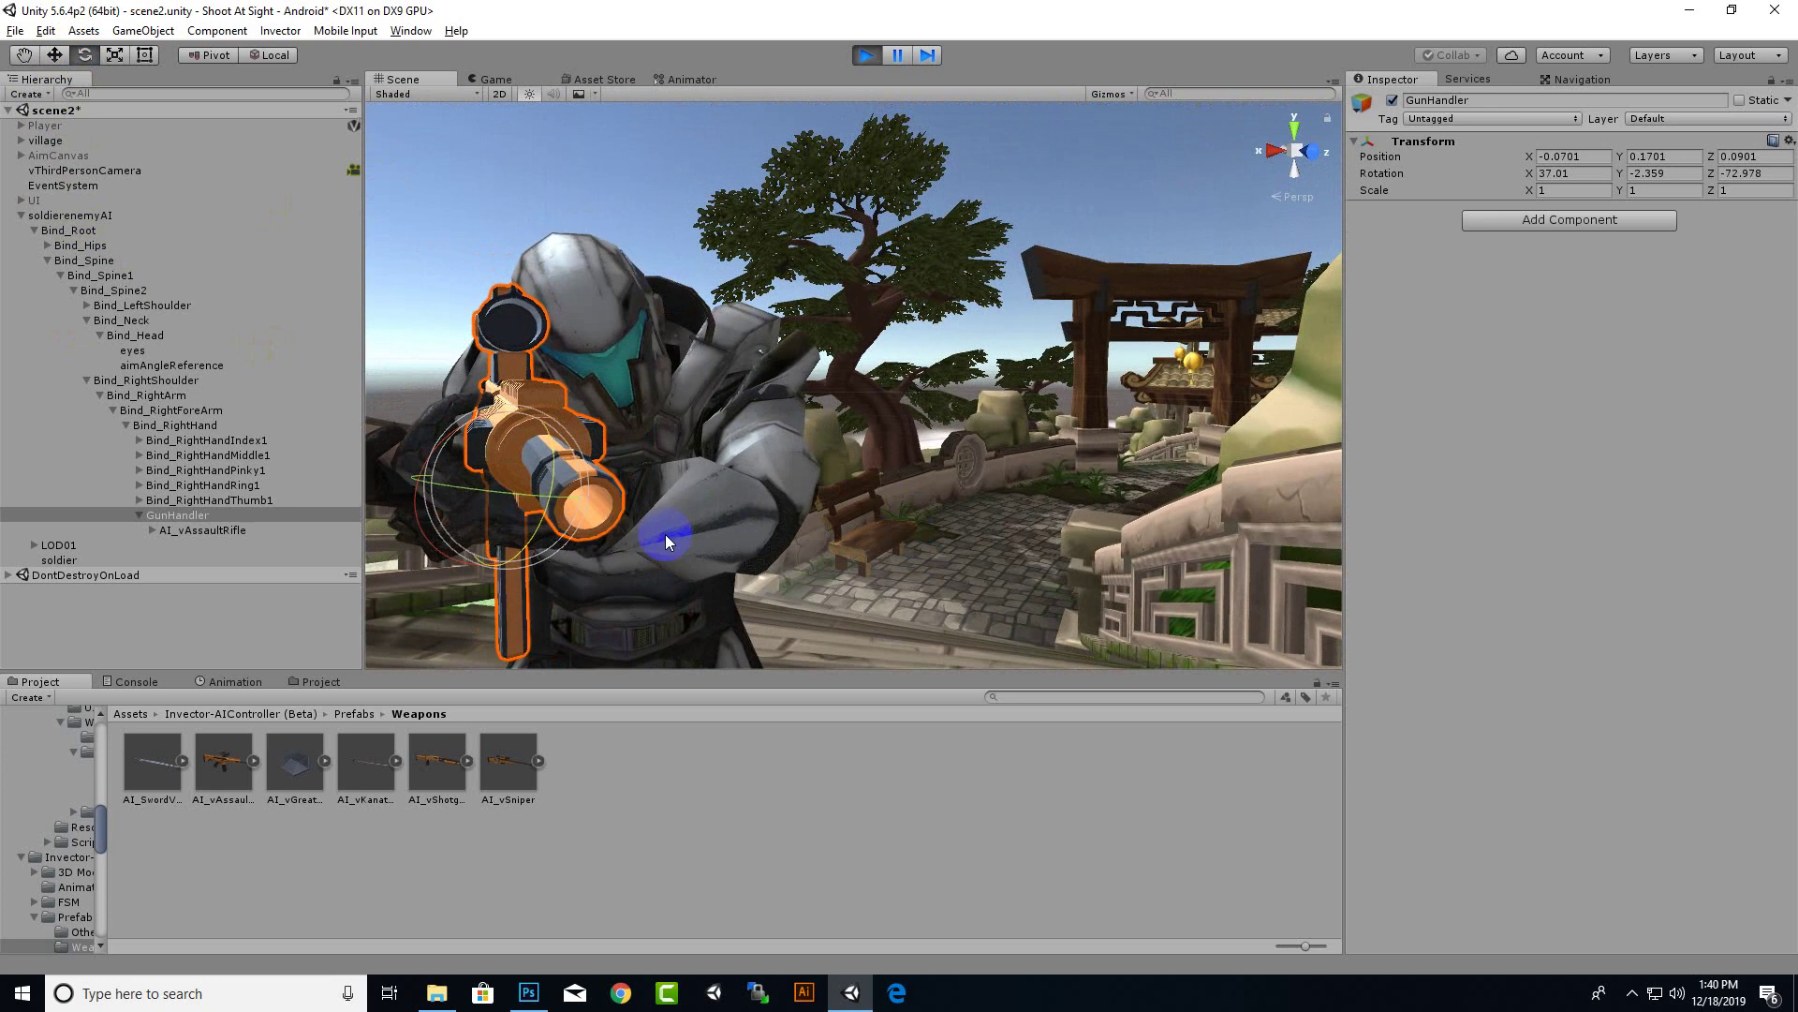
{"action": "key", "text": "ctrl+z"}
{"action": "mouse_move", "coordinate": [704, 540]}
{"action": "left_mouse_down", "text": "alt"}
{"action": "mouse_move", "coordinate": [889, 543]}
{"action": "mouse_move", "coordinate": [983, 627]}
{"action": "mouse_move", "coordinate": [927, 594]}
{"action": "mouse_move", "coordinate": [1245, 614]}
{"action": "mouse_move", "coordinate": [1218, 579]}
{"action": "mouse_move", "coordinate": [1255, 543]}
{"action": "mouse_move", "coordinate": [1036, 536]}
{"action": "mouse_move", "coordinate": [762, 461]}
{"action": "mouse_move", "coordinate": [975, 502]}
{"action": "mouse_move", "coordinate": [908, 582]}
{"action": "mouse_move", "coordinate": [627, 476]}
{"action": "mouse_move", "coordinate": [867, 465]}
{"action": "mouse_move", "coordinate": [762, 546]}
{"action": "mouse_move", "coordinate": [892, 566]}
{"action": "mouse_move", "coordinate": [842, 498]}
{"action": "mouse_move", "coordinate": [831, 565]}
{"action": "mouse_move", "coordinate": [915, 426]}
{"action": "mouse_move", "coordinate": [884, 482]}
{"action": "mouse_move", "coordinate": [896, 522]}
{"action": "mouse_move", "coordinate": [869, 592]}
{"action": "mouse_move", "coordinate": [803, 614]}
{"action": "mouse_move", "coordinate": [868, 619]}
{"action": "left_mouse_up", "text": "alt"}
{"action": "scroll", "coordinate": [839, 567], "scroll_direction": "up", "scroll_amount": 3}
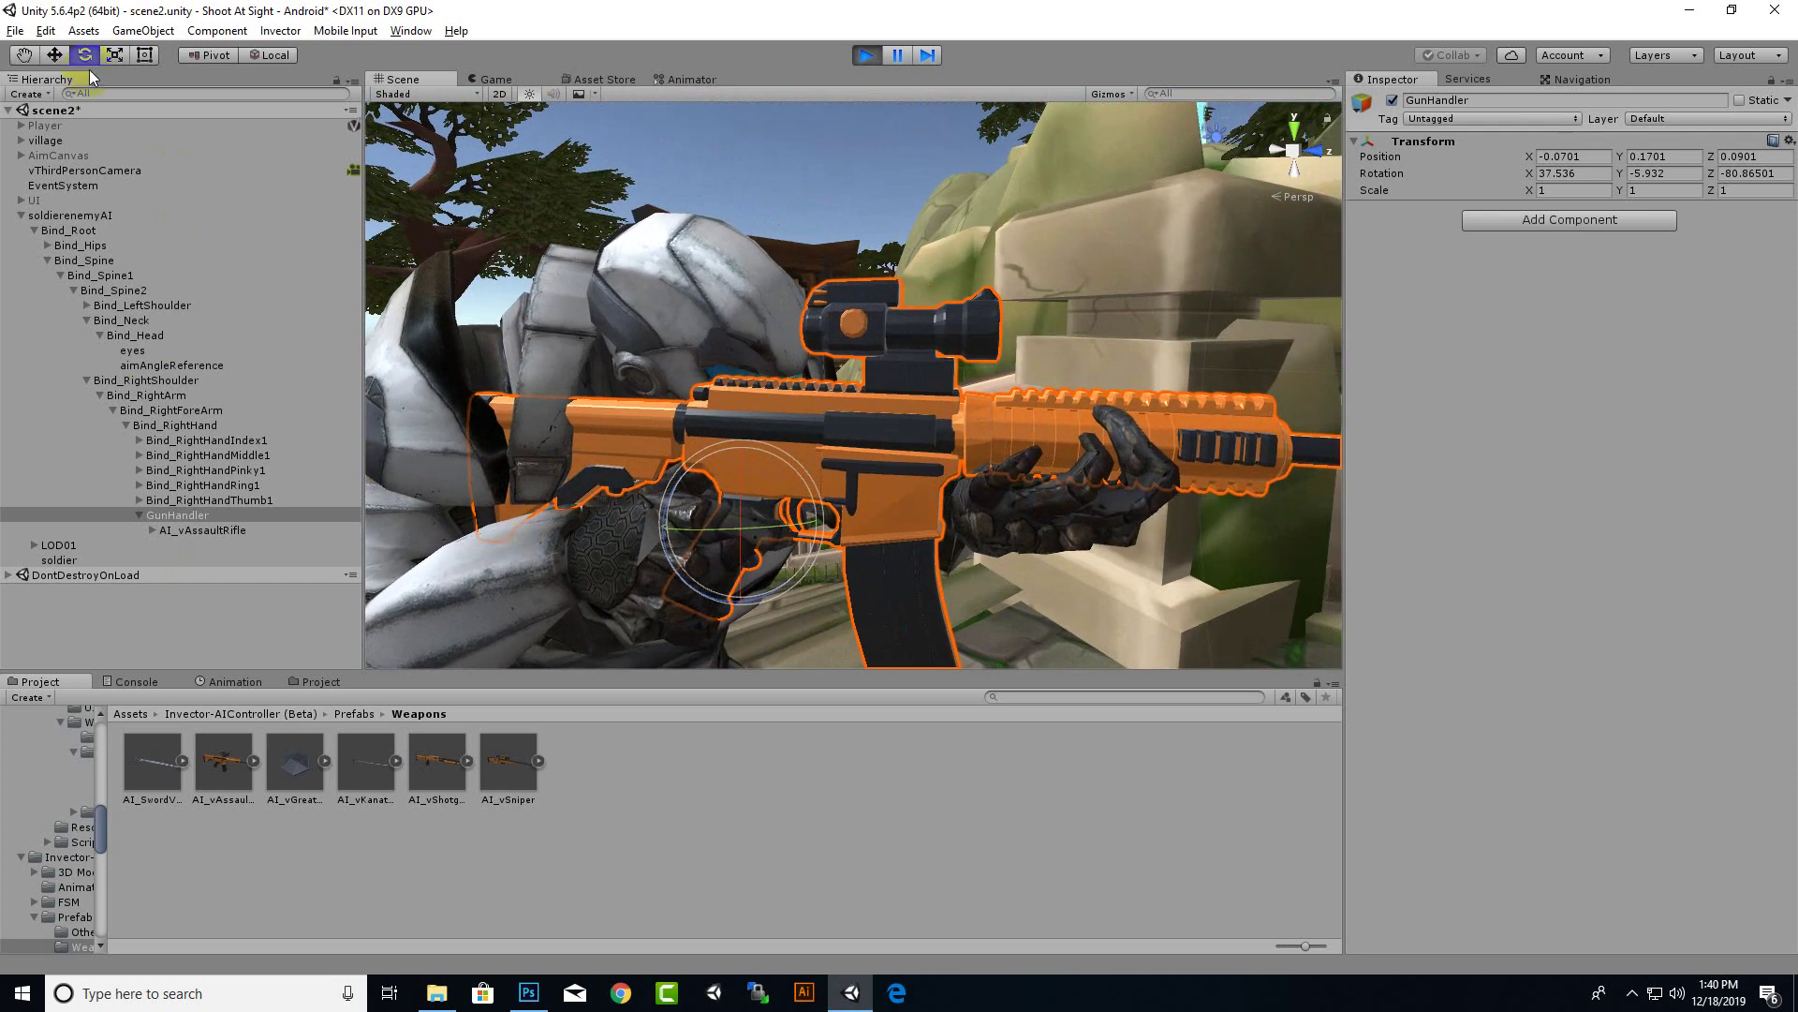
Move GunHandler up to -0.058, 0.162, 0.033 with rotation 37.536, -5.932, -80.865
{"action": "key", "text": "w"}
{"action": "mouse_move", "coordinate": [599, 506]}
{"action": "left_mouse_down", "text": "alt"}
{"action": "mouse_move", "coordinate": [691, 602]}
{"action": "mouse_move", "coordinate": [640, 611]}
{"action": "left_mouse_up", "text": "alt"}
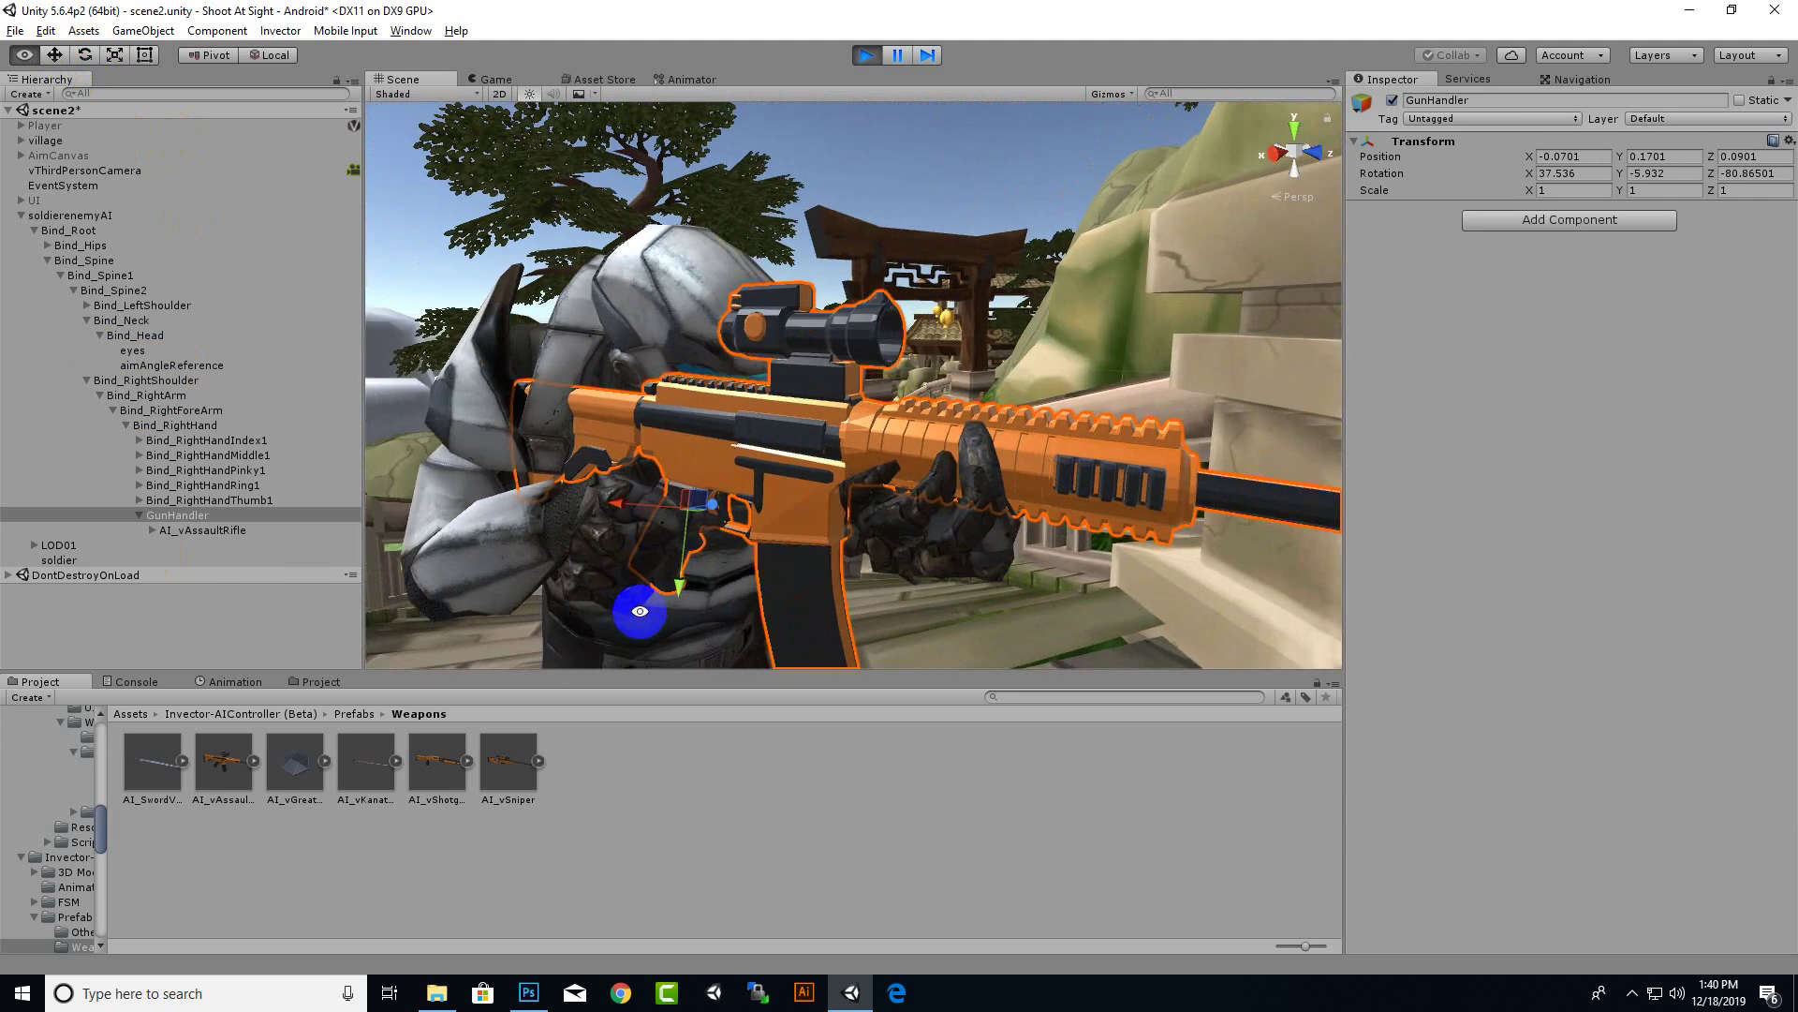
{"action": "mouse_move", "coordinate": [709, 511]}
{"action": "left_mouse_down"}
{"action": "mouse_move", "coordinate": [626, 510]}
{"action": "mouse_move", "coordinate": [974, 576]}
{"action": "left_mouse_up"}
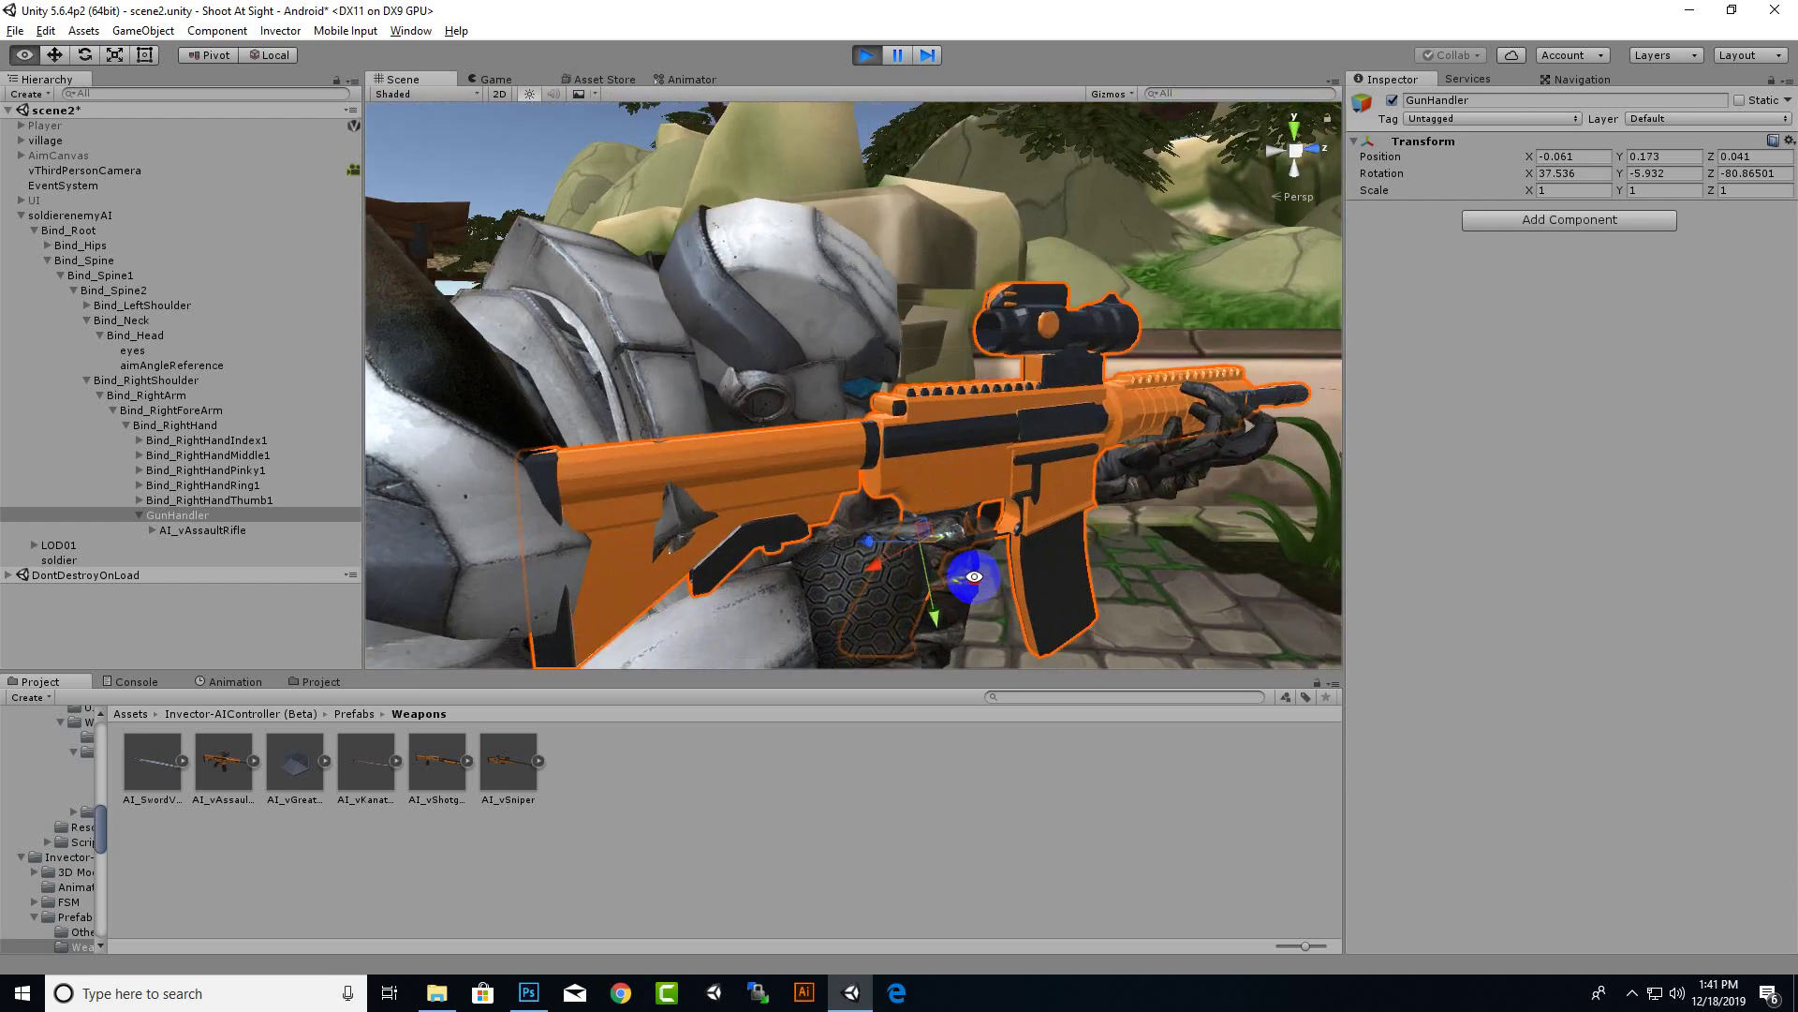
{"action": "mouse_move", "coordinate": [974, 576]}
{"action": "left_mouse_down", "text": "alt"}
{"action": "mouse_move", "coordinate": [736, 549]}
{"action": "mouse_move", "coordinate": [503, 412]}
{"action": "left_mouse_up", "text": "alt"}
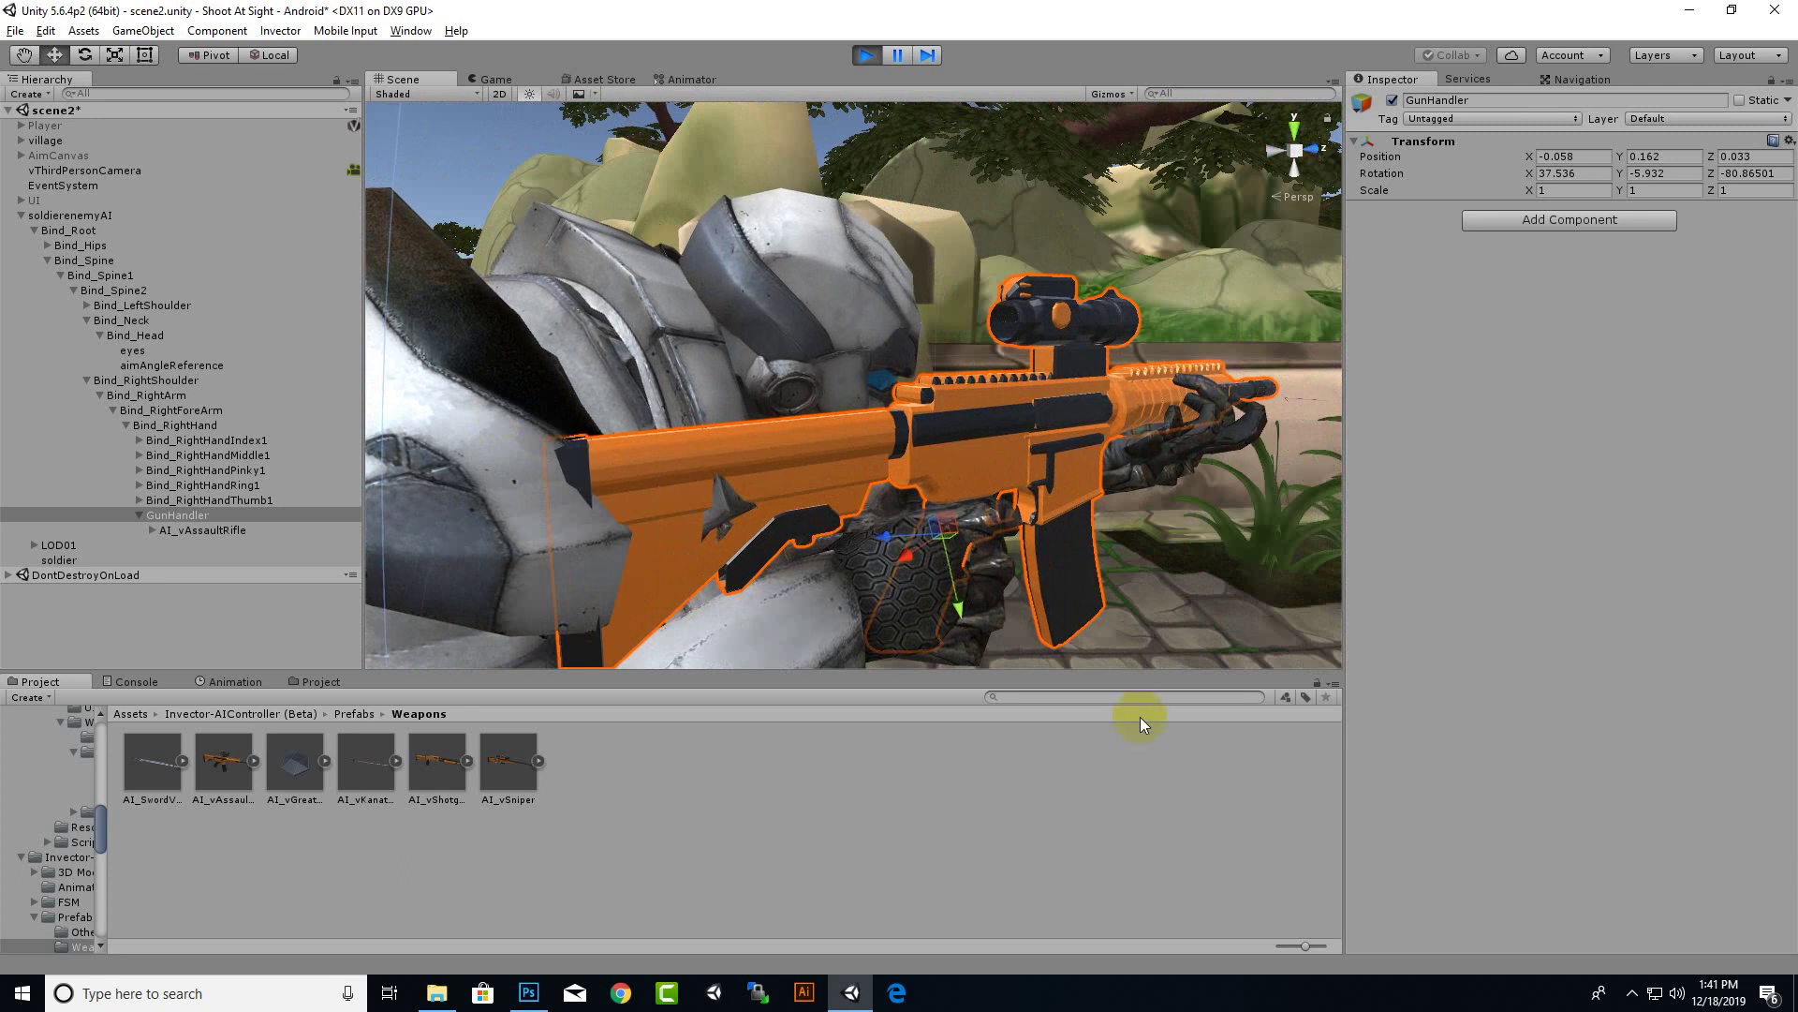
{"action": "mouse_move", "coordinate": [1075, 591]}
{"action": "left_mouse_down", "text": "alt"}
{"action": "mouse_move", "coordinate": [743, 583]}
{"action": "mouse_move", "coordinate": [450, 541]}
{"action": "mouse_move", "coordinate": [469, 562]}
{"action": "mouse_move", "coordinate": [678, 578]}
{"action": "mouse_move", "coordinate": [755, 726]}
{"action": "mouse_move", "coordinate": [1003, 650]}
{"action": "mouse_move", "coordinate": [1139, 554]}
{"action": "mouse_move", "coordinate": [441, 507]}
{"action": "mouse_move", "coordinate": [1083, 622]}
{"action": "mouse_move", "coordinate": [983, 550]}
{"action": "mouse_move", "coordinate": [790, 626]}
{"action": "mouse_move", "coordinate": [504, 521]}
{"action": "mouse_move", "coordinate": [401, 650]}
{"action": "mouse_move", "coordinate": [915, 614]}
{"action": "mouse_move", "coordinate": [846, 739]}
{"action": "mouse_move", "coordinate": [911, 630]}
{"action": "mouse_move", "coordinate": [1002, 603]}
{"action": "left_mouse_up", "text": "alt"}
Copy GunHandler's Transform, exit Play mode, paste the values back, and restart the game
{"action": "left_click", "coordinate": [1790, 141]}
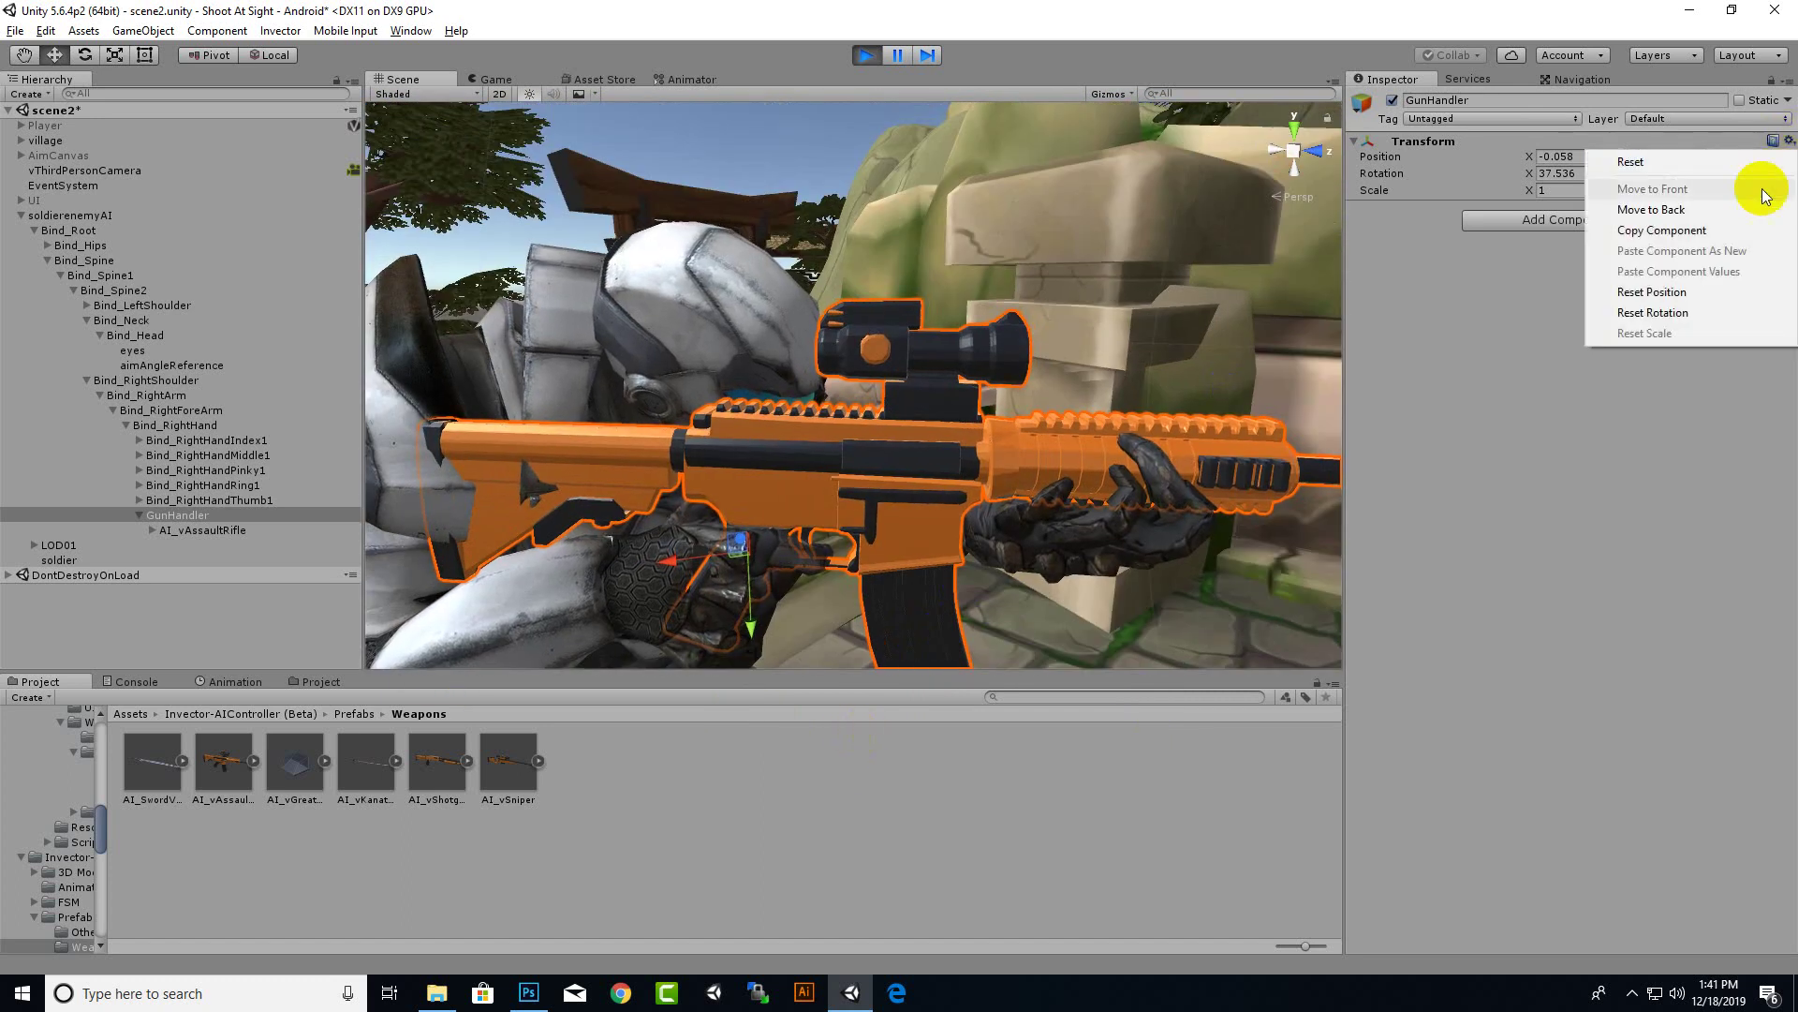
{"action": "left_click", "coordinate": [1691, 230]}
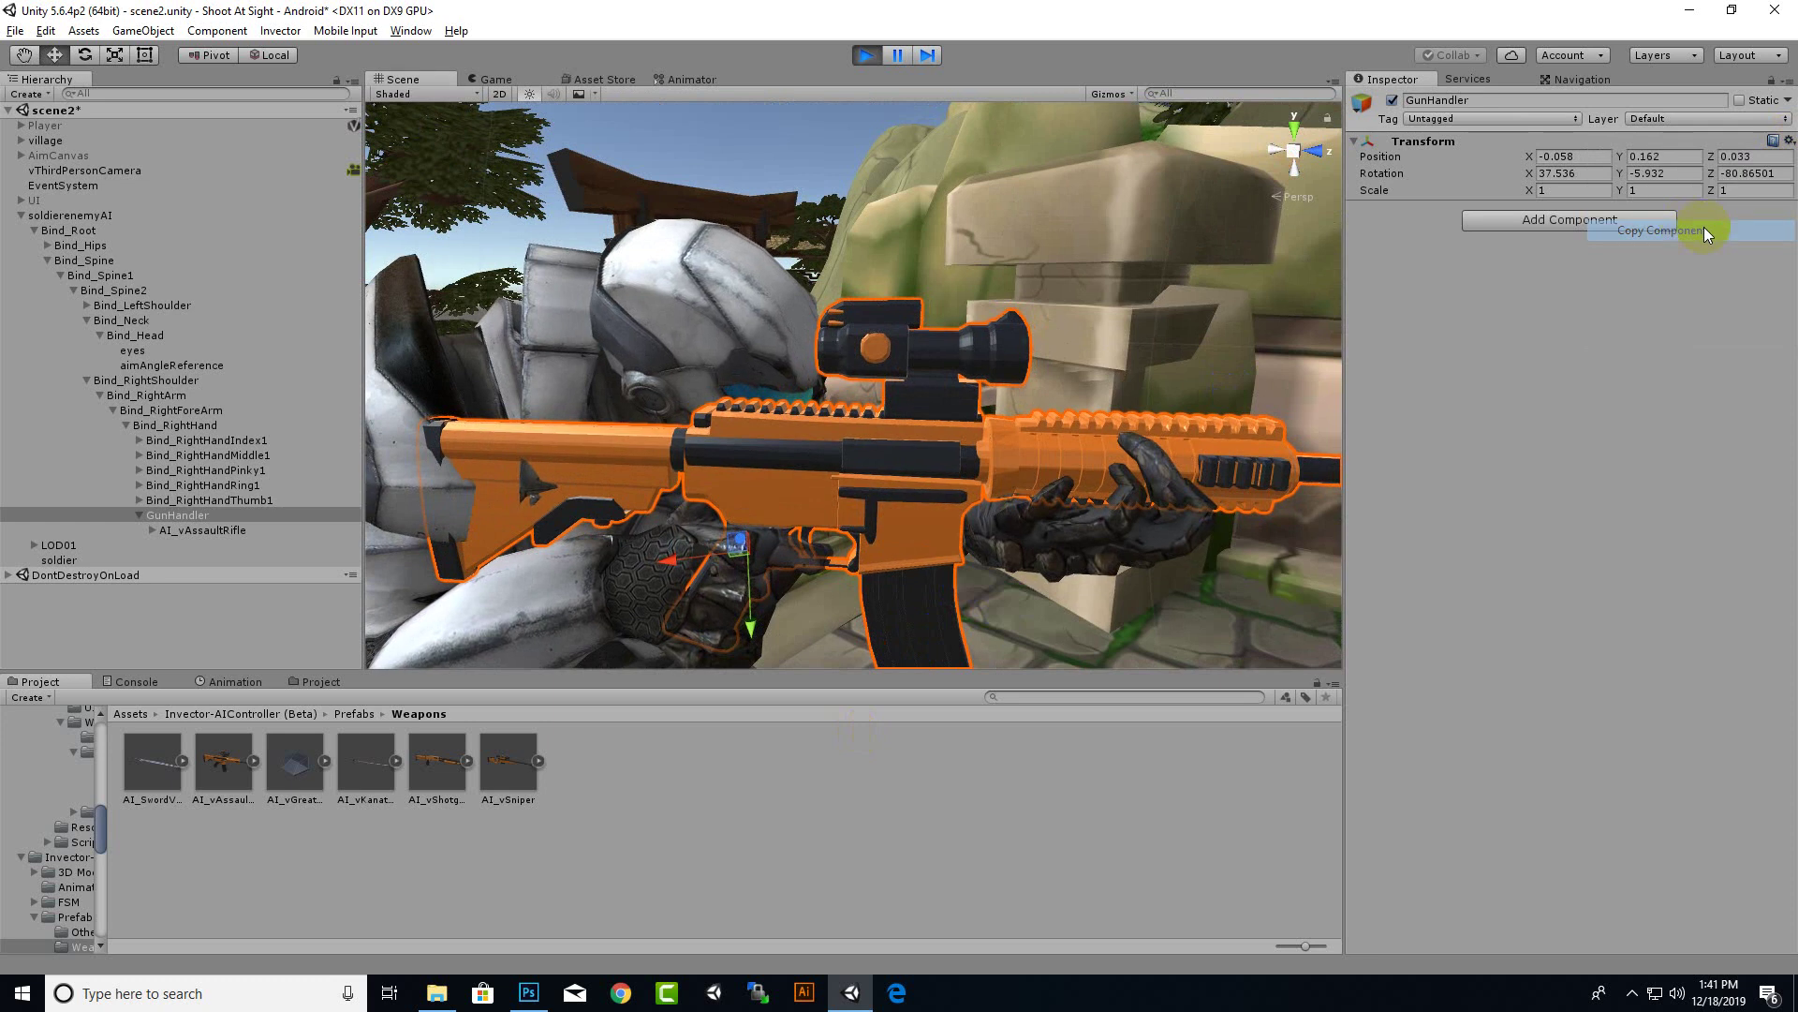
{"action": "left_click", "coordinate": [867, 54]}
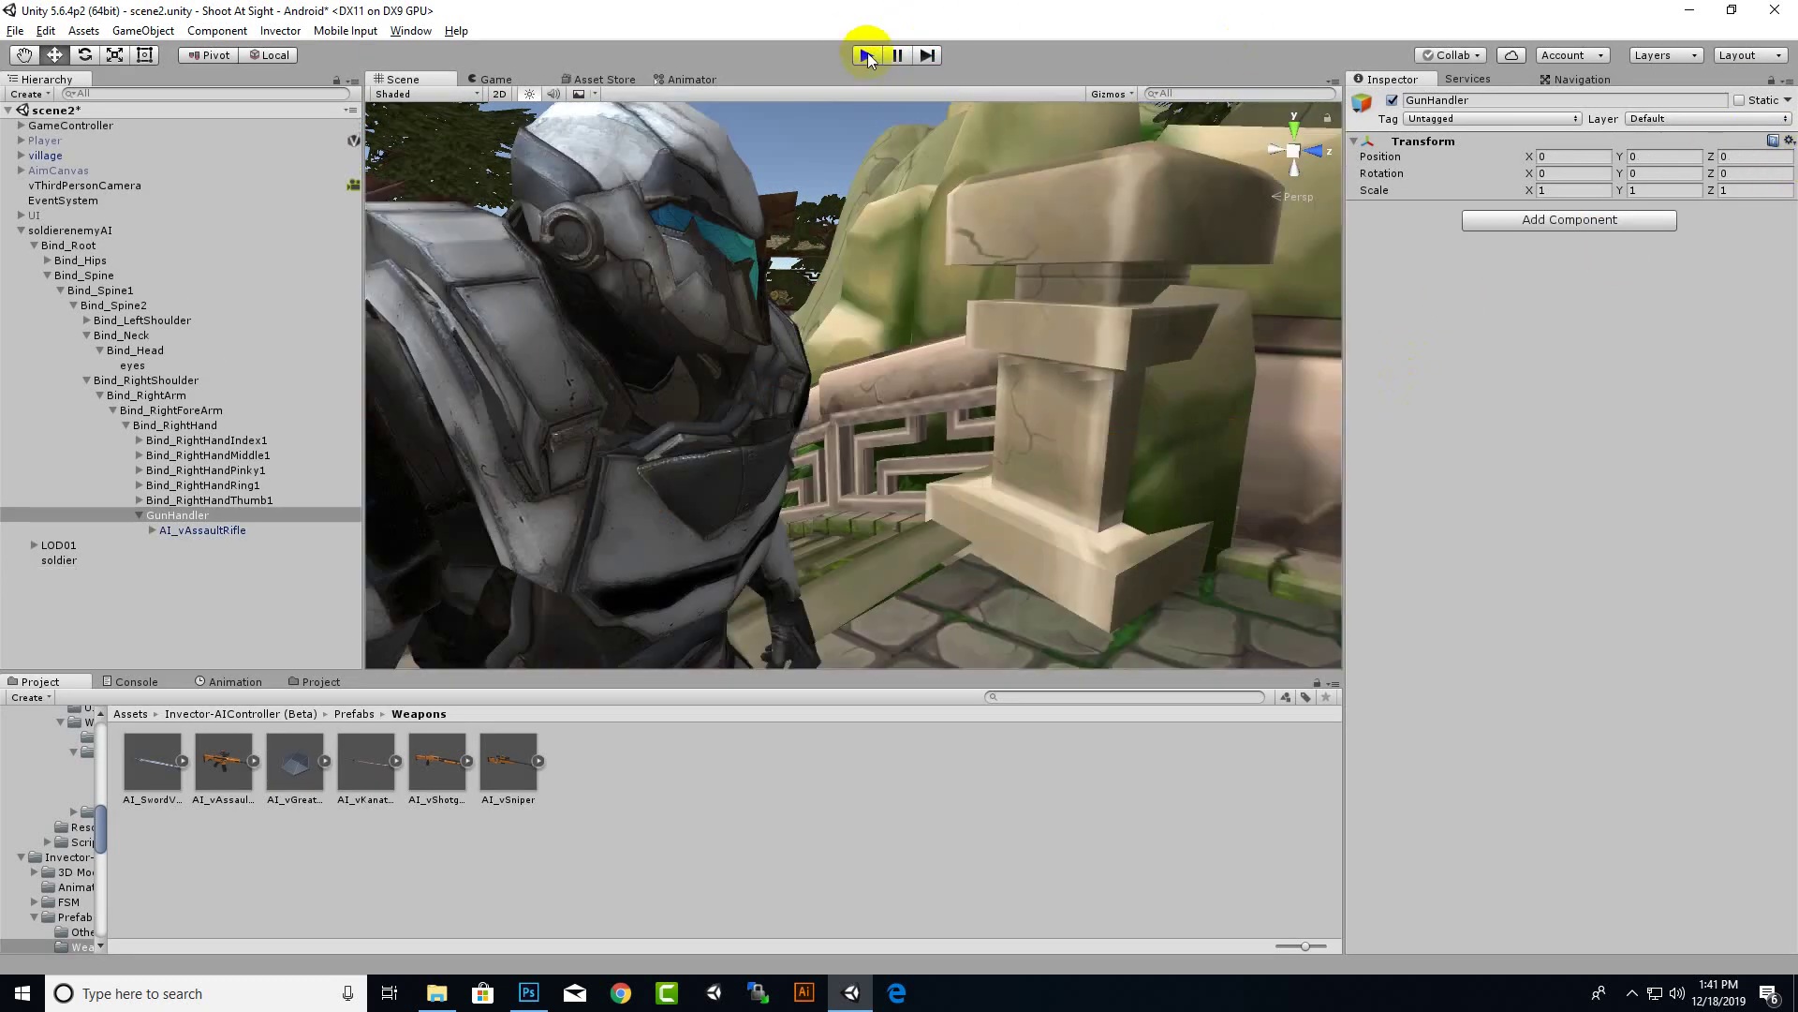
{"action": "left_click", "coordinate": [1790, 140]}
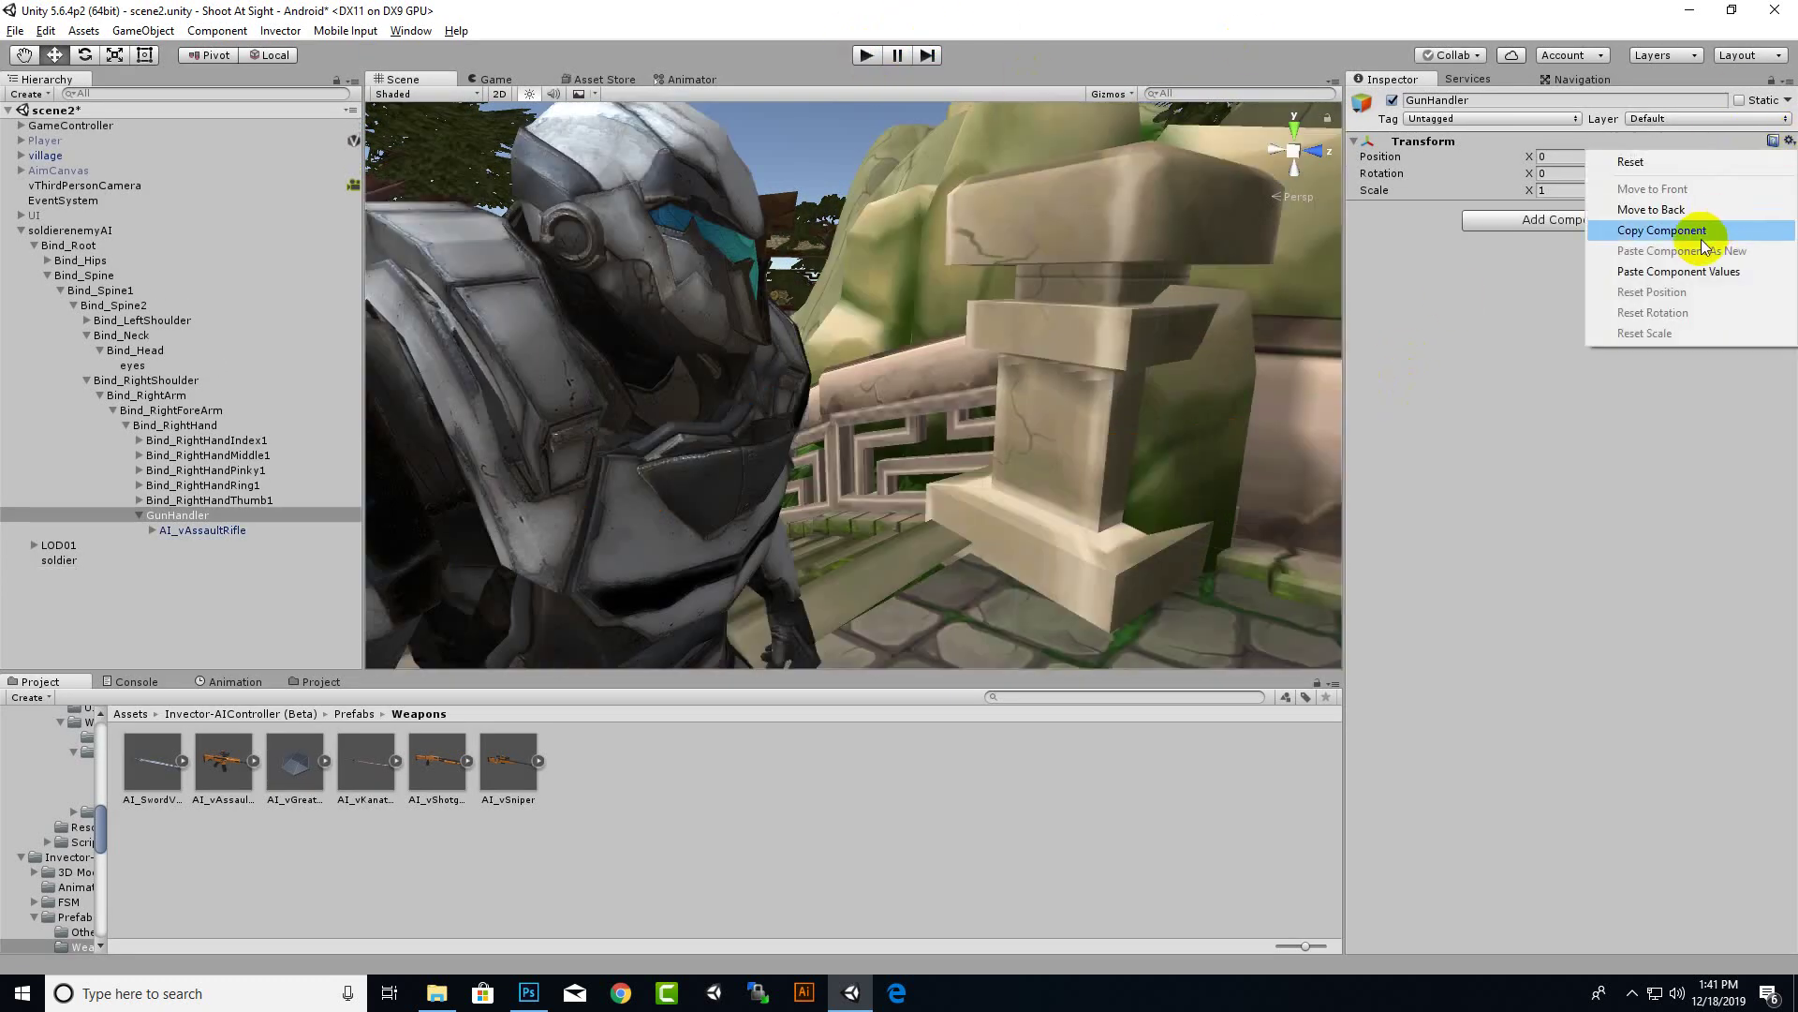
{"action": "left_click", "coordinate": [1712, 272]}
{"action": "left_click", "coordinate": [867, 57]}
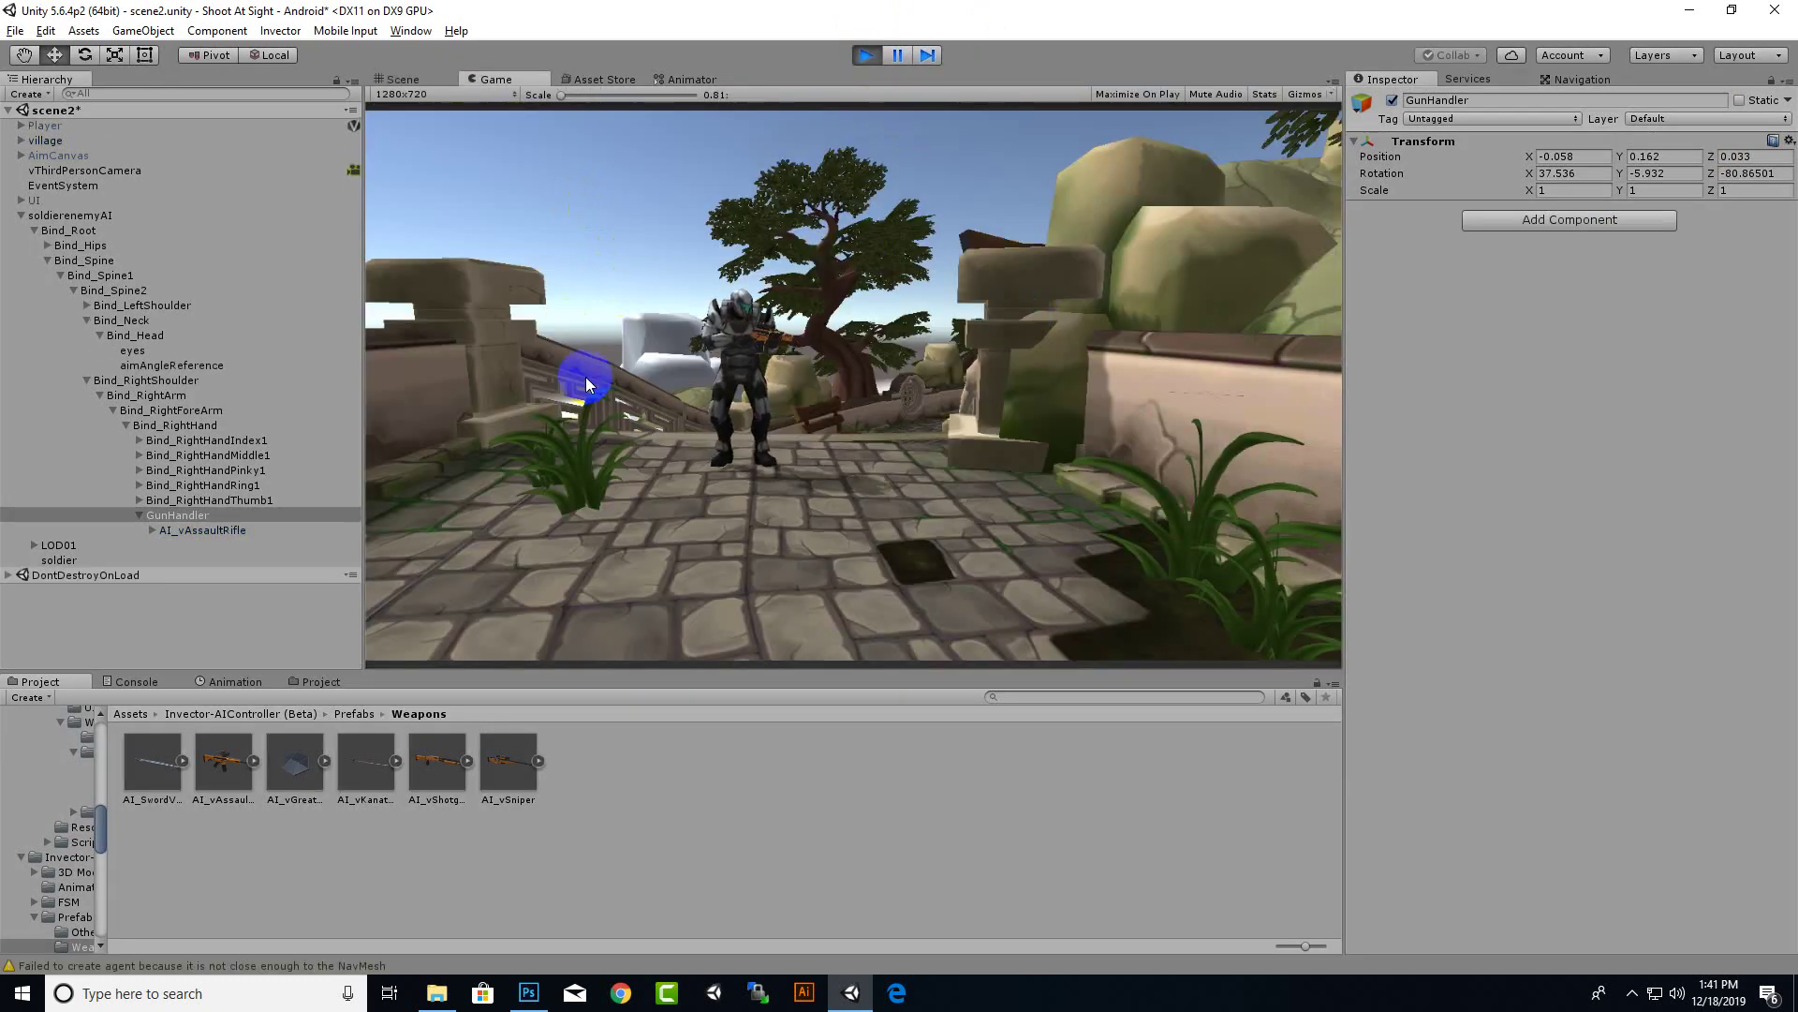
Re-enable Lock Aim Debug on soldierenemyAI and orbit close to its rifle in the Scene view
{"action": "left_click", "coordinate": [83, 217]}
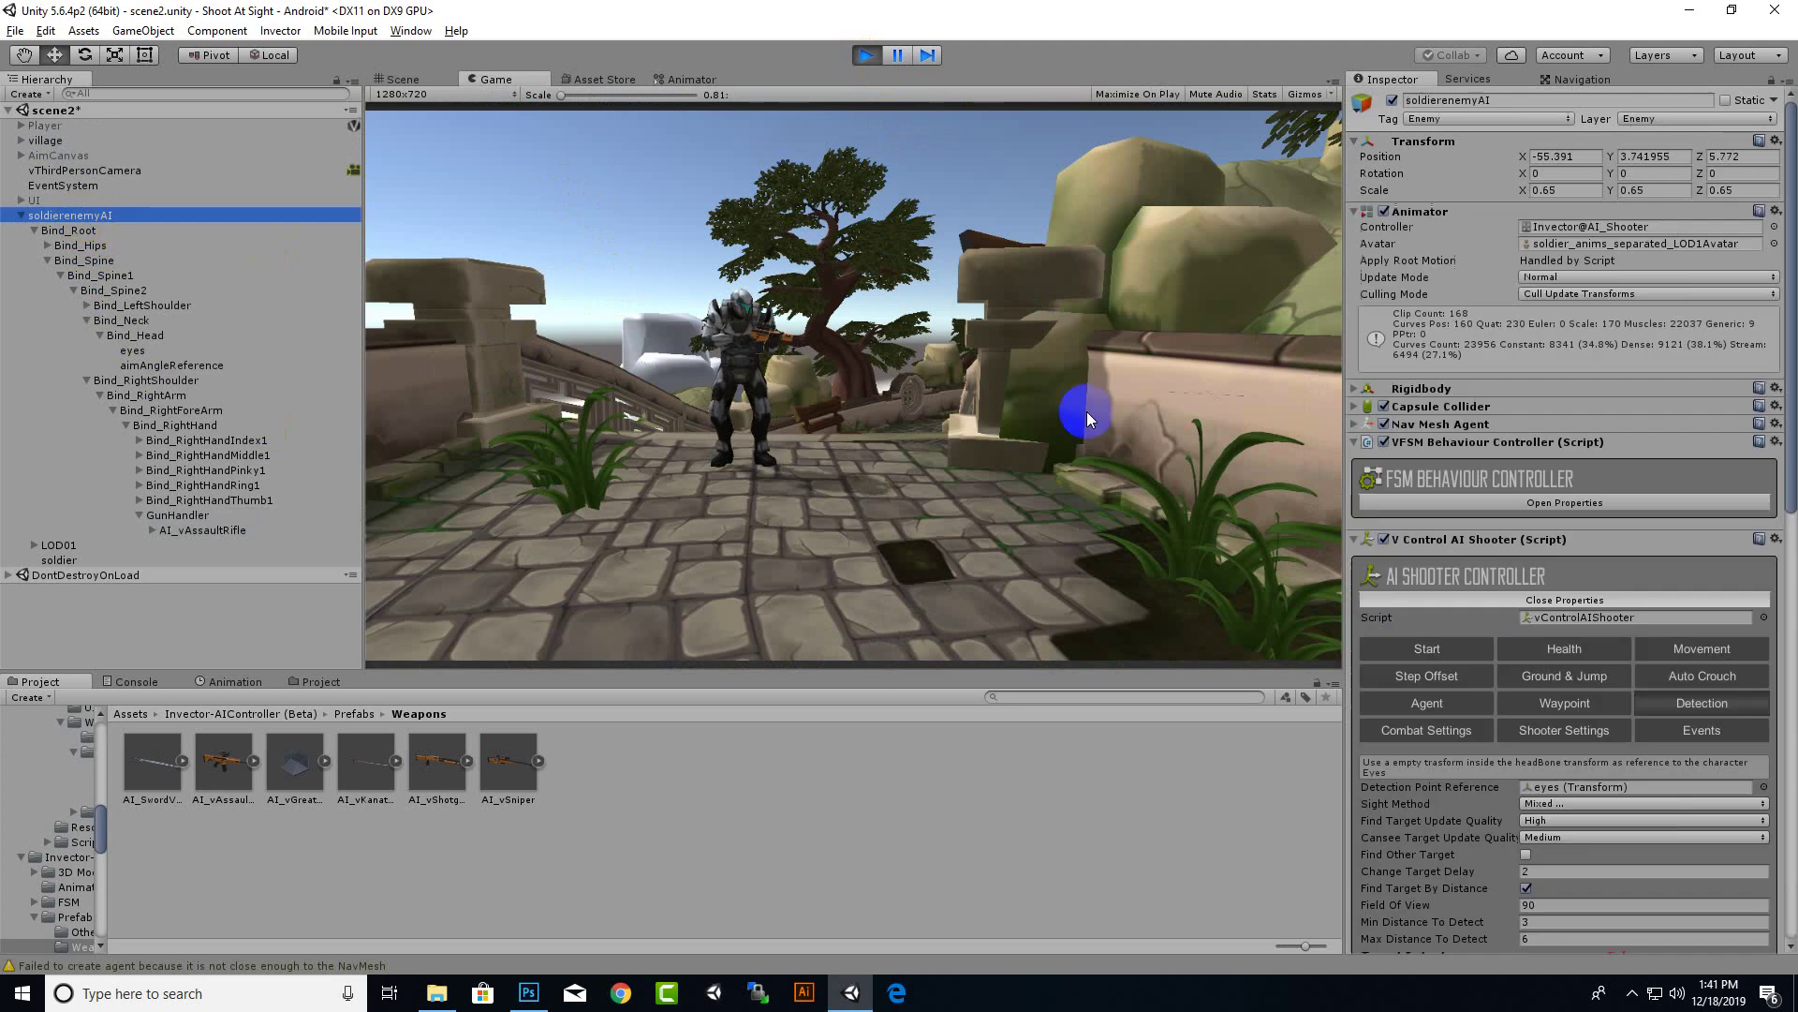
{"action": "left_click", "coordinate": [1593, 730]}
{"action": "scroll", "coordinate": [1576, 711], "scroll_direction": "down", "scroll_amount": 3}
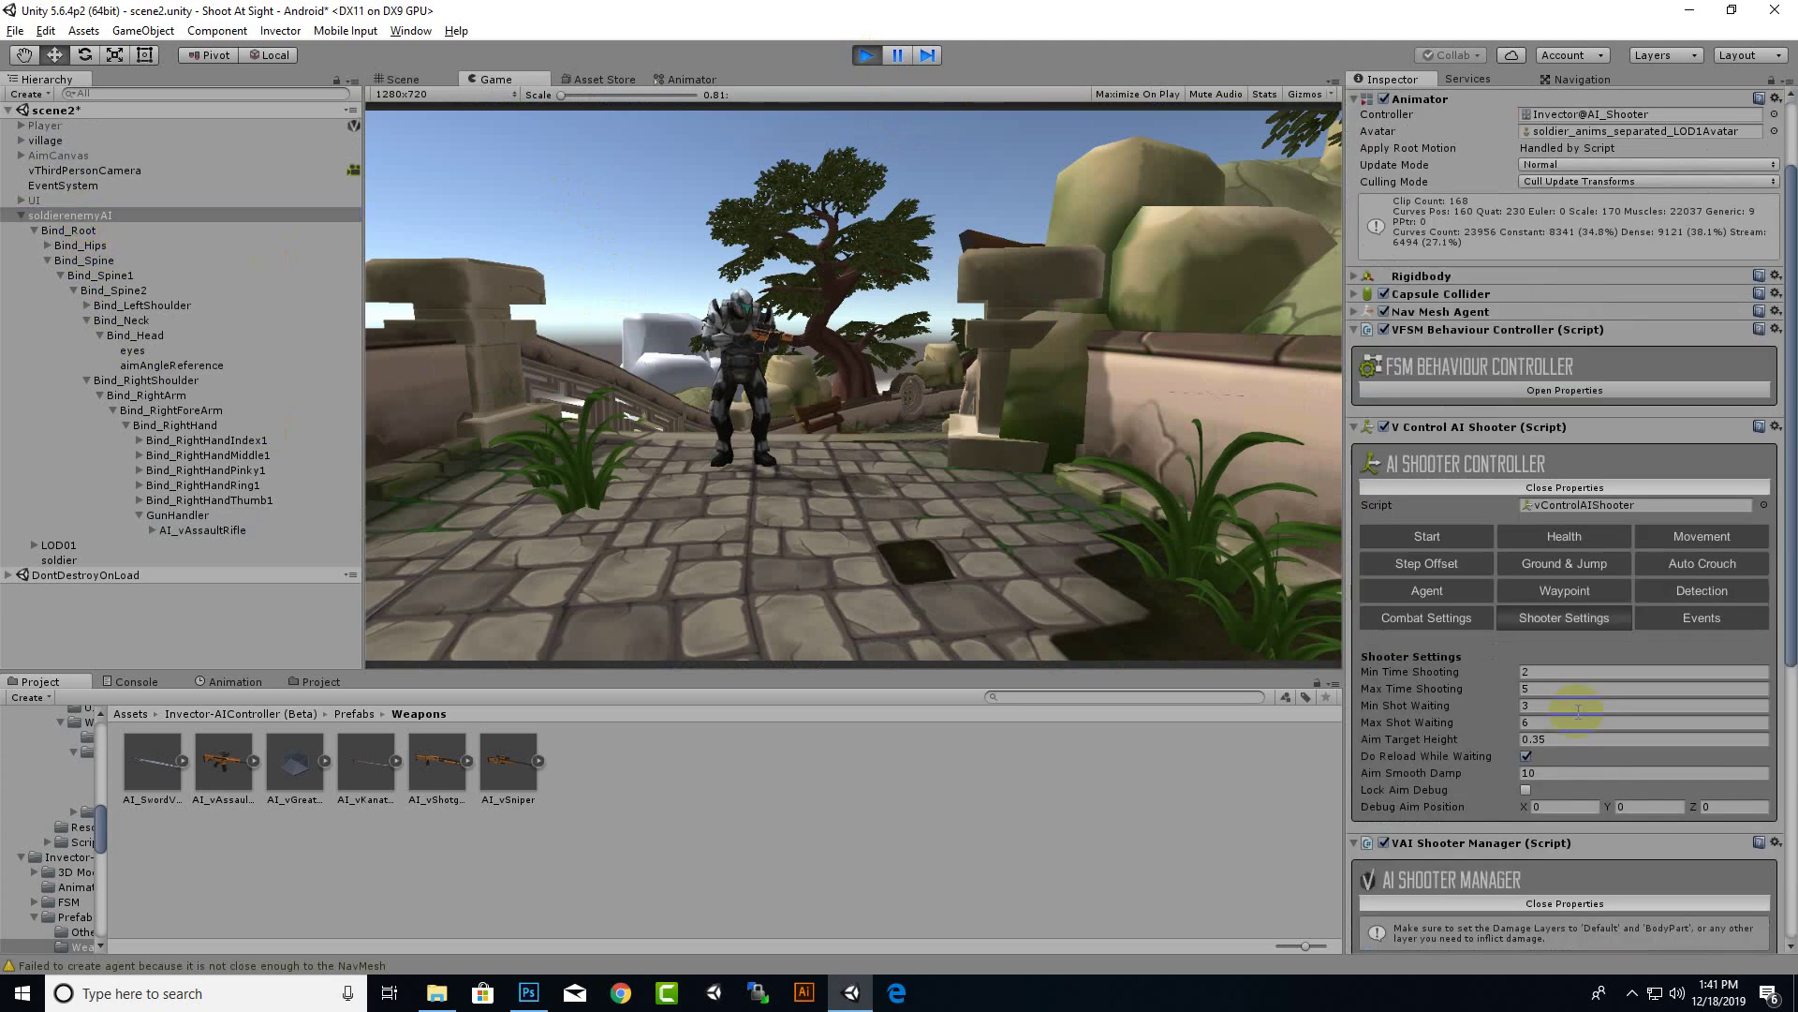
{"action": "left_click", "coordinate": [1527, 792]}
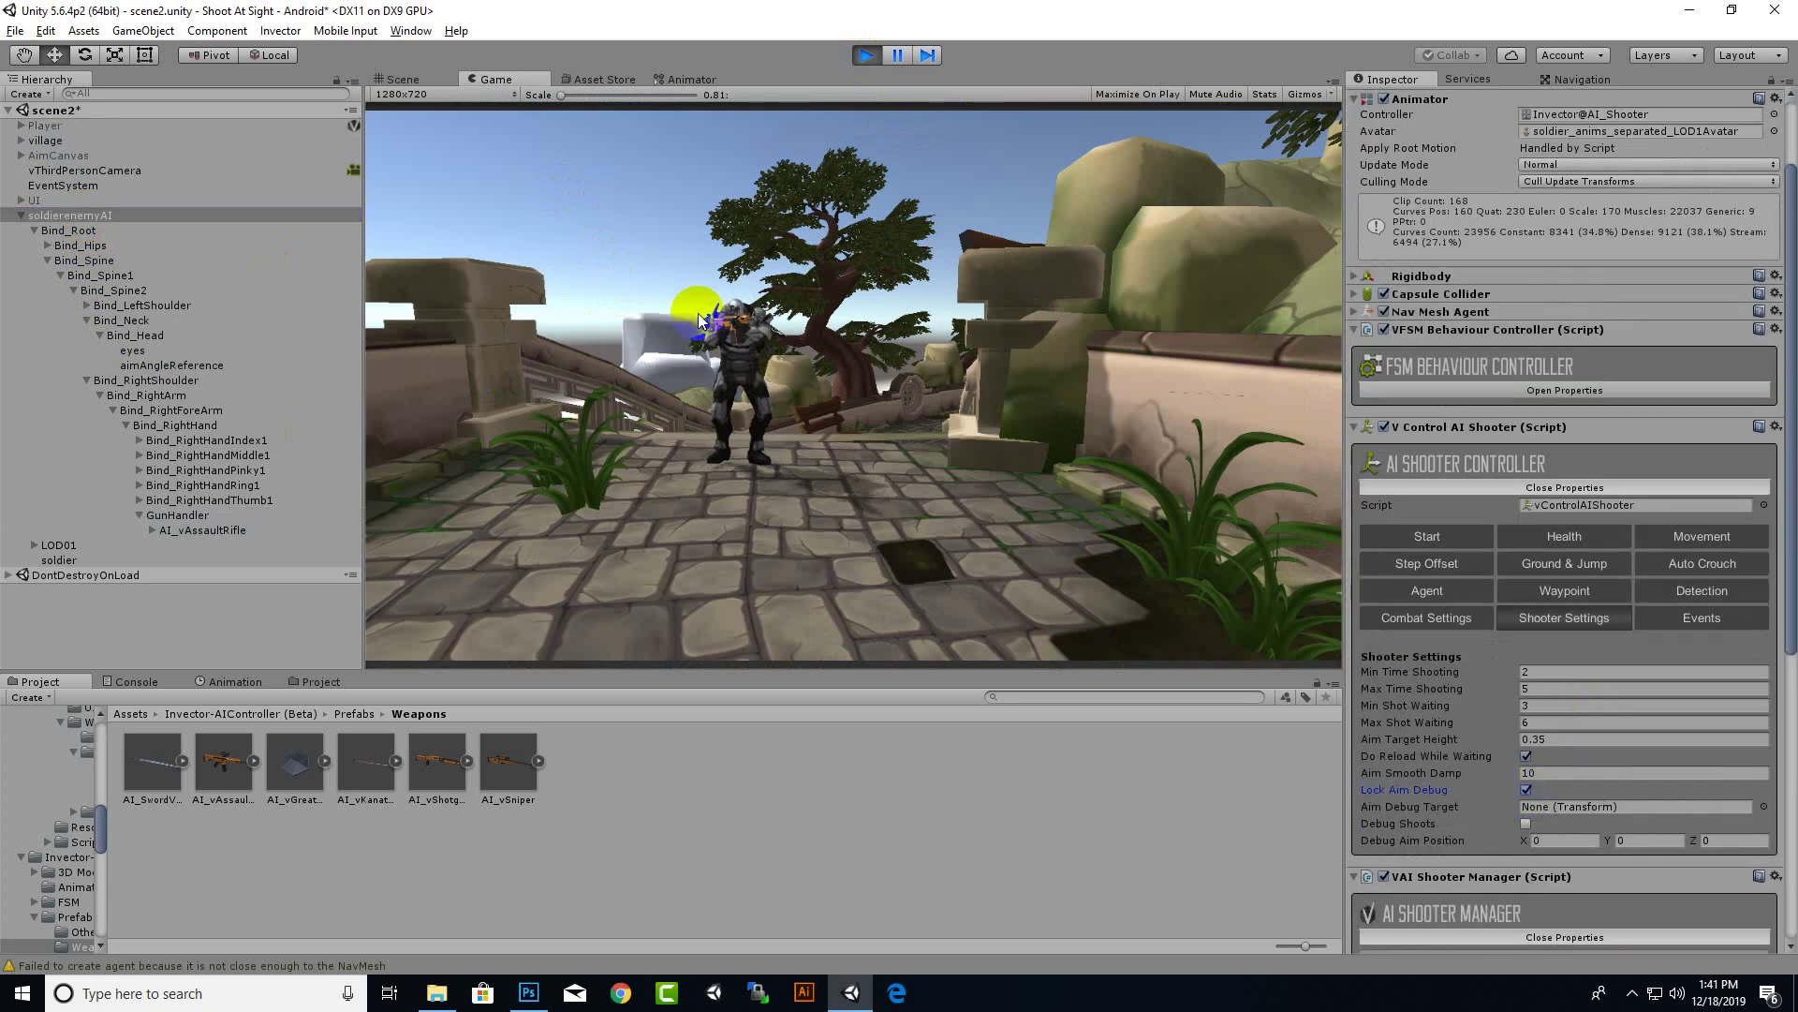
{"action": "left_click", "coordinate": [401, 83]}
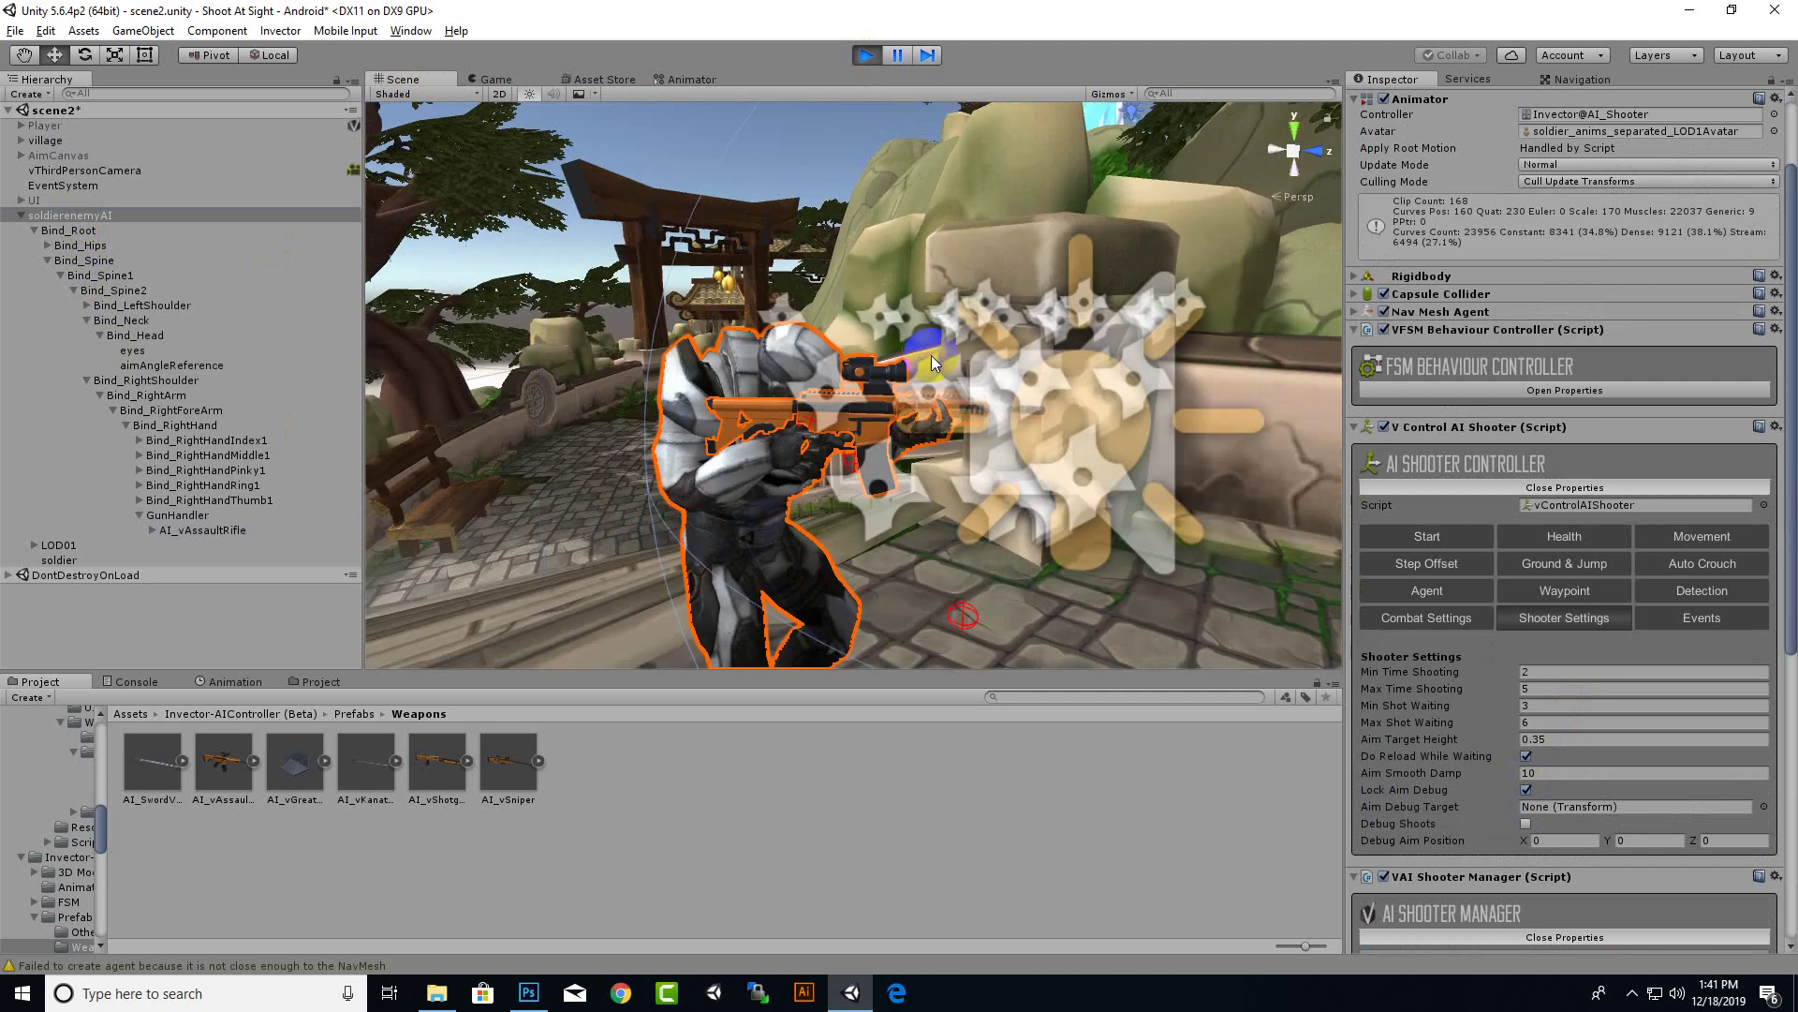
{"action": "mouse_move", "coordinate": [931, 356]}
{"action": "left_mouse_down", "text": "alt"}
{"action": "mouse_move", "coordinate": [882, 555]}
{"action": "mouse_move", "coordinate": [795, 491]}
{"action": "mouse_move", "coordinate": [1018, 533]}
{"action": "mouse_move", "coordinate": [955, 482]}
{"action": "mouse_move", "coordinate": [909, 578]}
{"action": "mouse_move", "coordinate": [474, 433]}
{"action": "left_mouse_up", "text": "alt"}
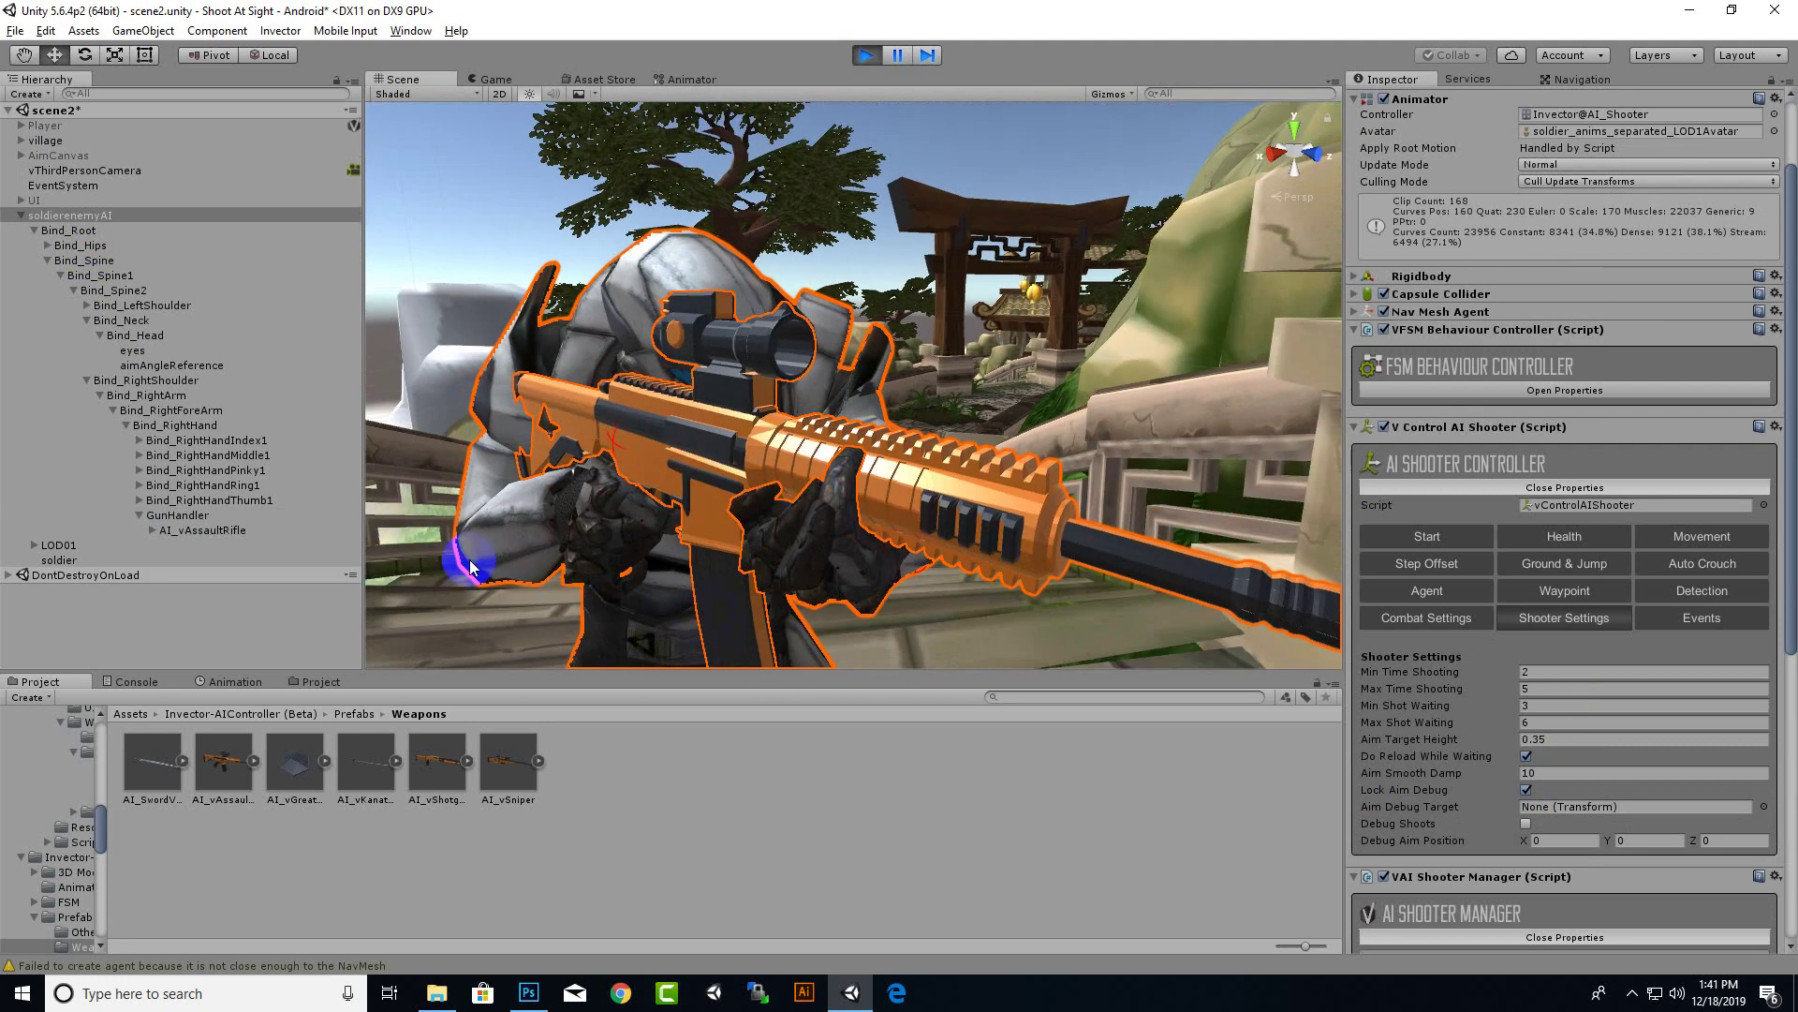
Expand AI_vAssaultRifle and its renderer and select leftHandIK at -0.0711, -0.0269, 0.0925
{"action": "left_click", "coordinate": [9, 574]}
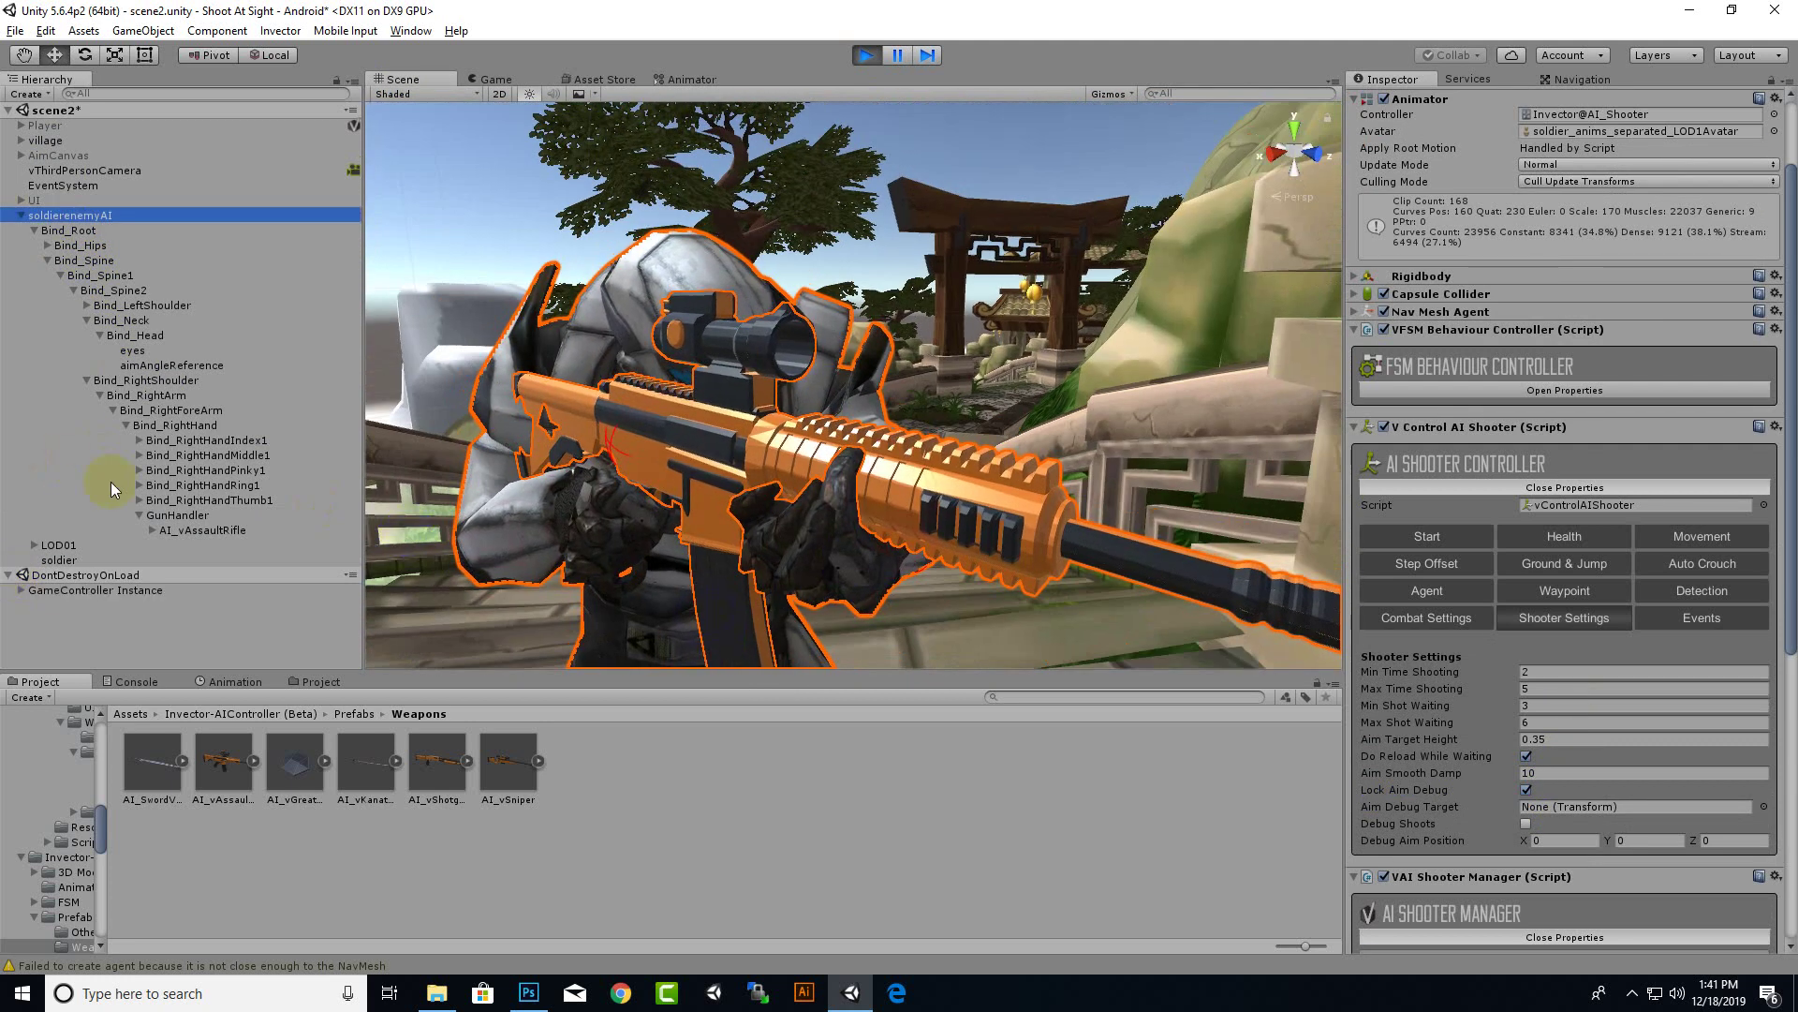
{"action": "left_click", "coordinate": [154, 531]}
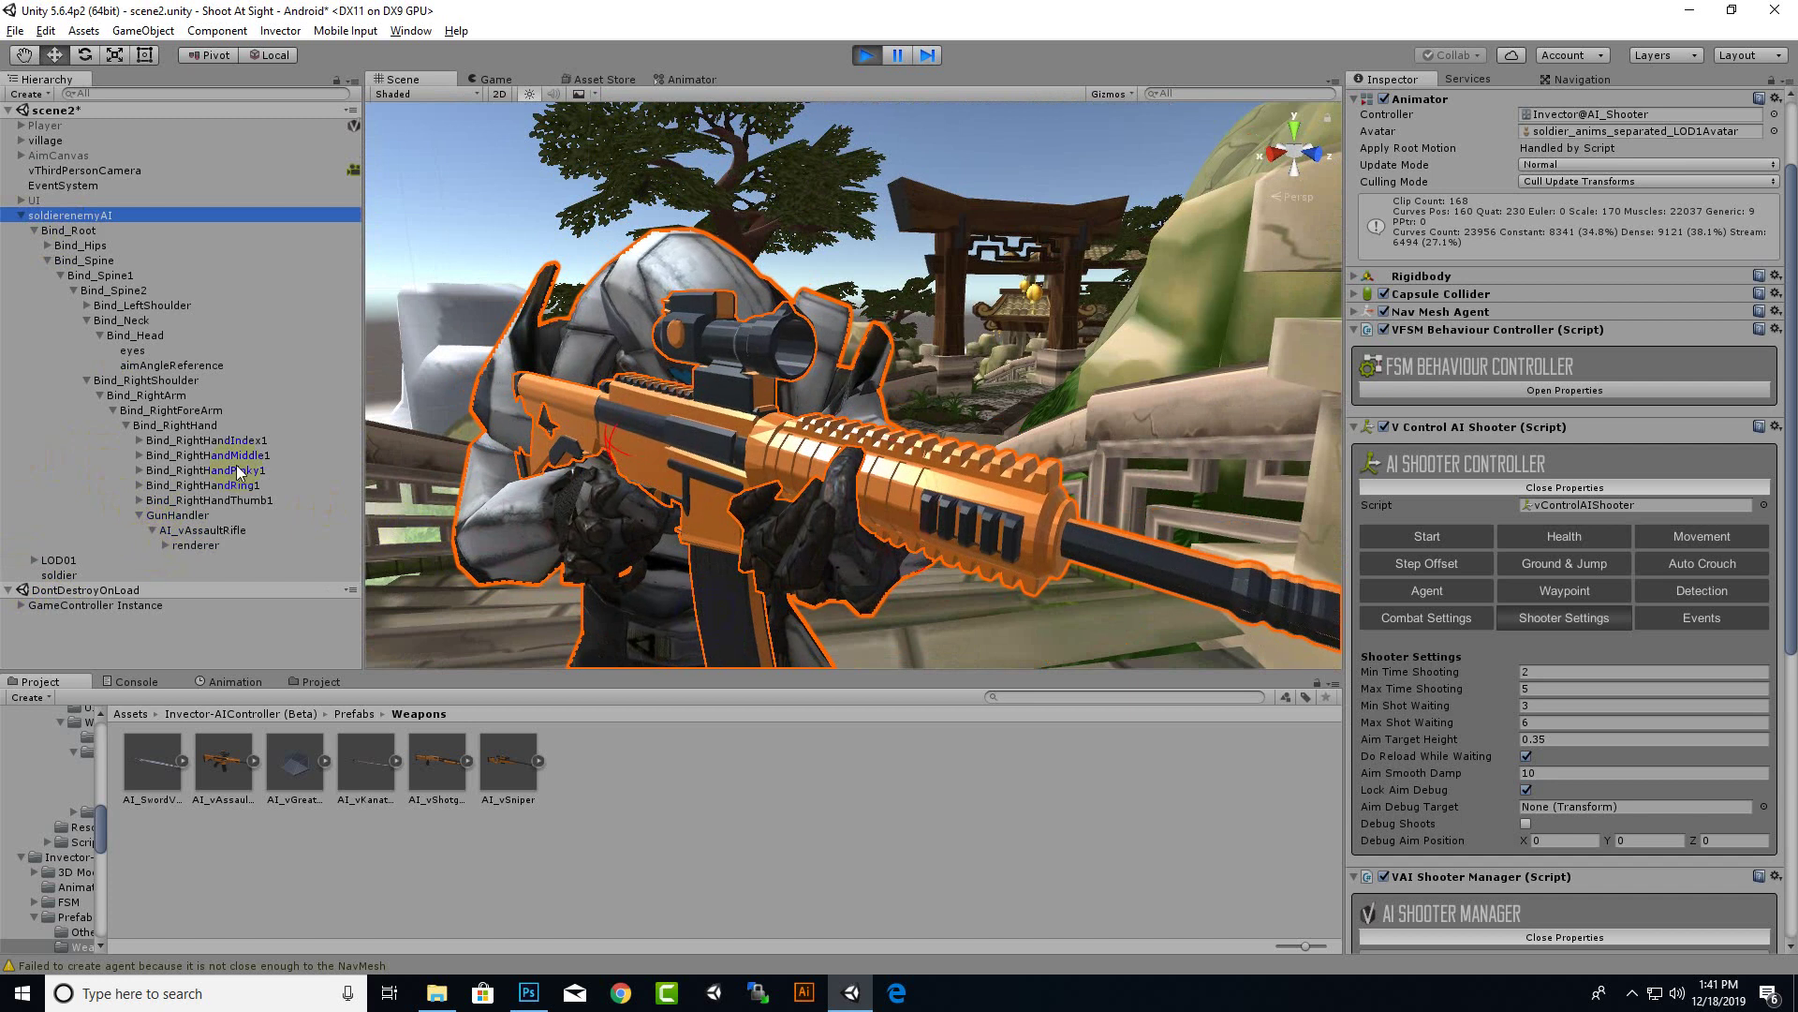
{"action": "left_click", "coordinate": [166, 546]}
{"action": "scroll", "coordinate": [238, 491], "scroll_direction": "down", "scroll_amount": 1}
{"action": "left_click", "coordinate": [212, 587]}
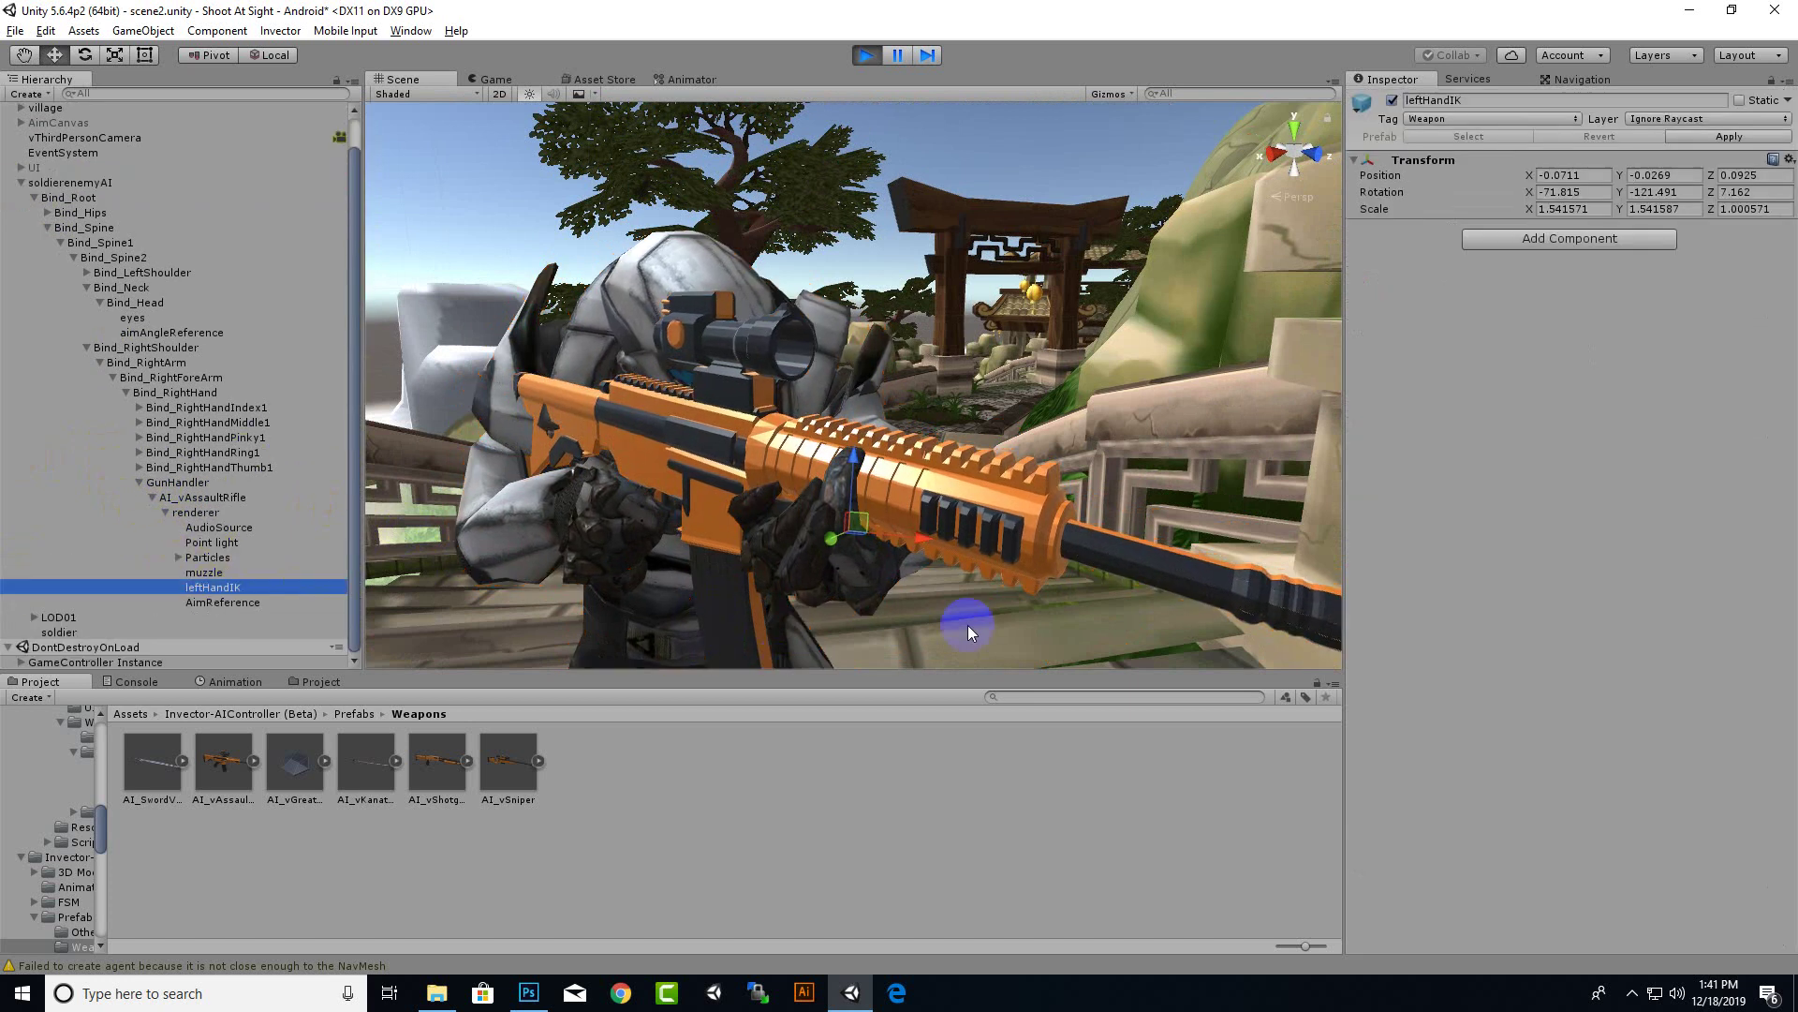
{"action": "mouse_move", "coordinate": [968, 626]}
{"action": "left_mouse_down", "text": "alt"}
{"action": "mouse_move", "coordinate": [890, 525]}
{"action": "mouse_move", "coordinate": [923, 535]}
{"action": "left_mouse_up", "text": "alt"}
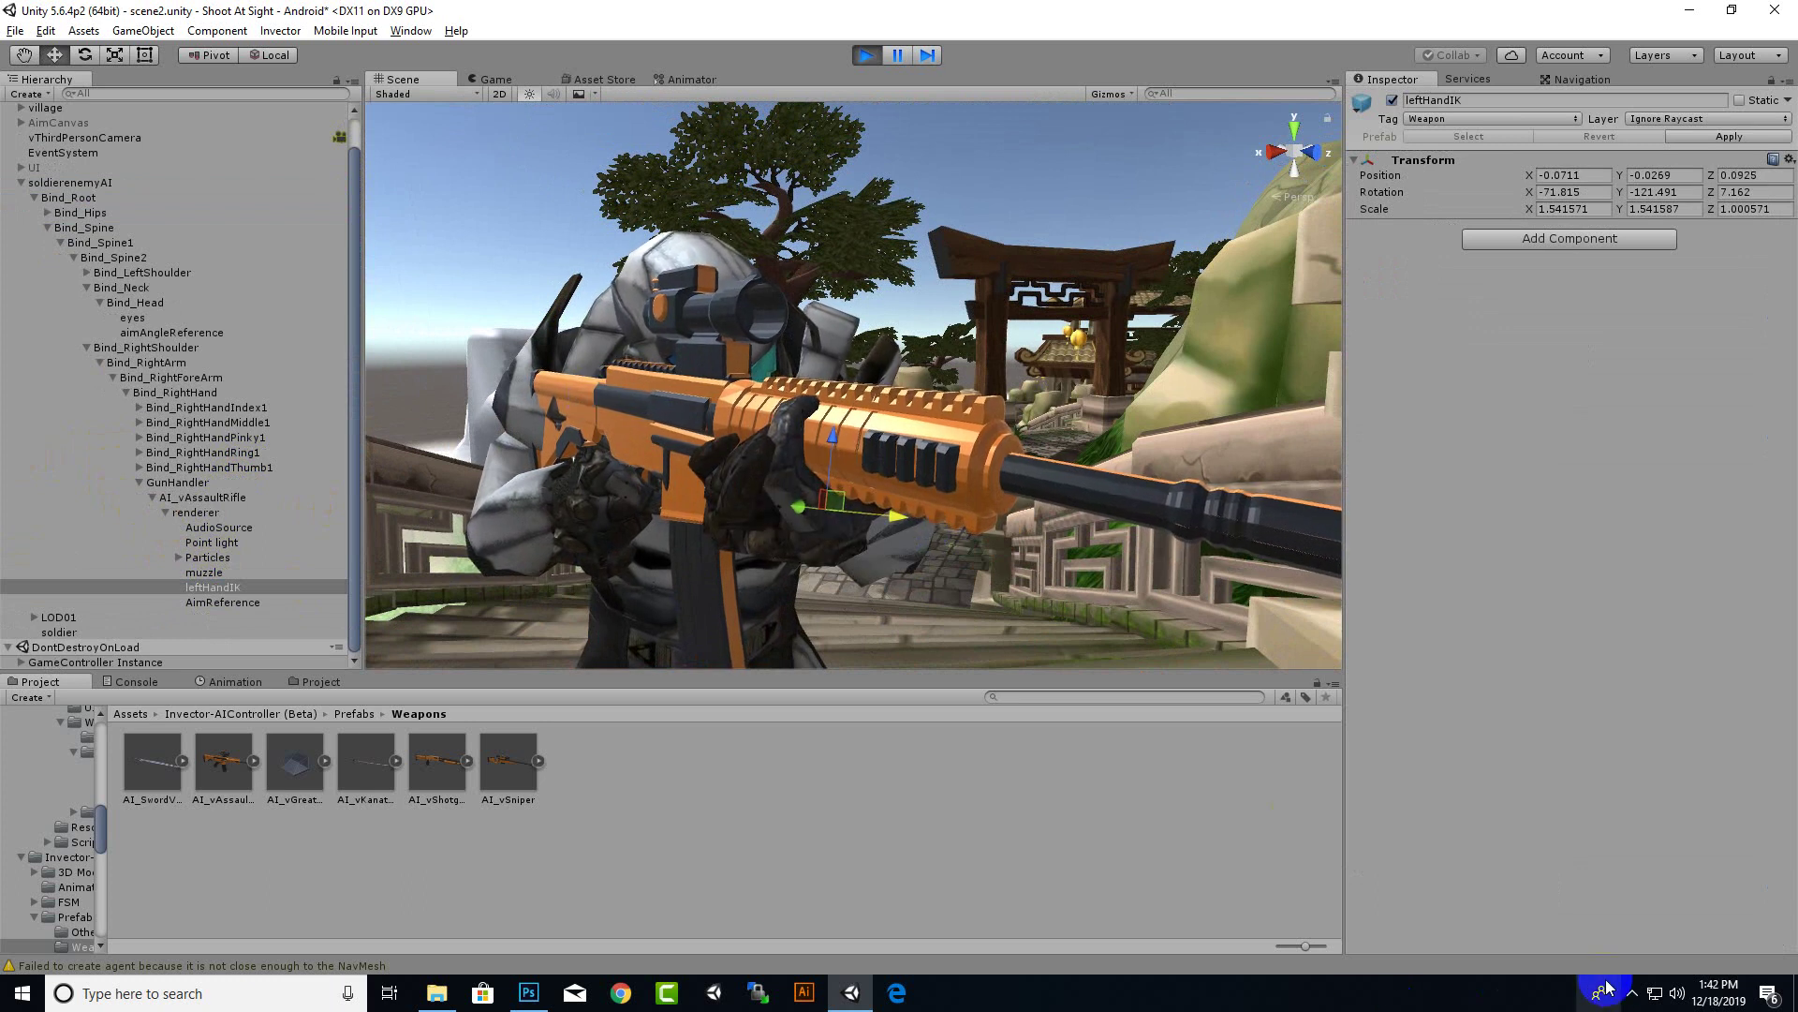
Check the soldier's two-handed rifle grip from the front and reselect soldierenemyAI
{"action": "left_click", "coordinate": [1633, 994]}
{"action": "scroll", "coordinate": [907, 579], "scroll_direction": "down", "scroll_amount": 2}
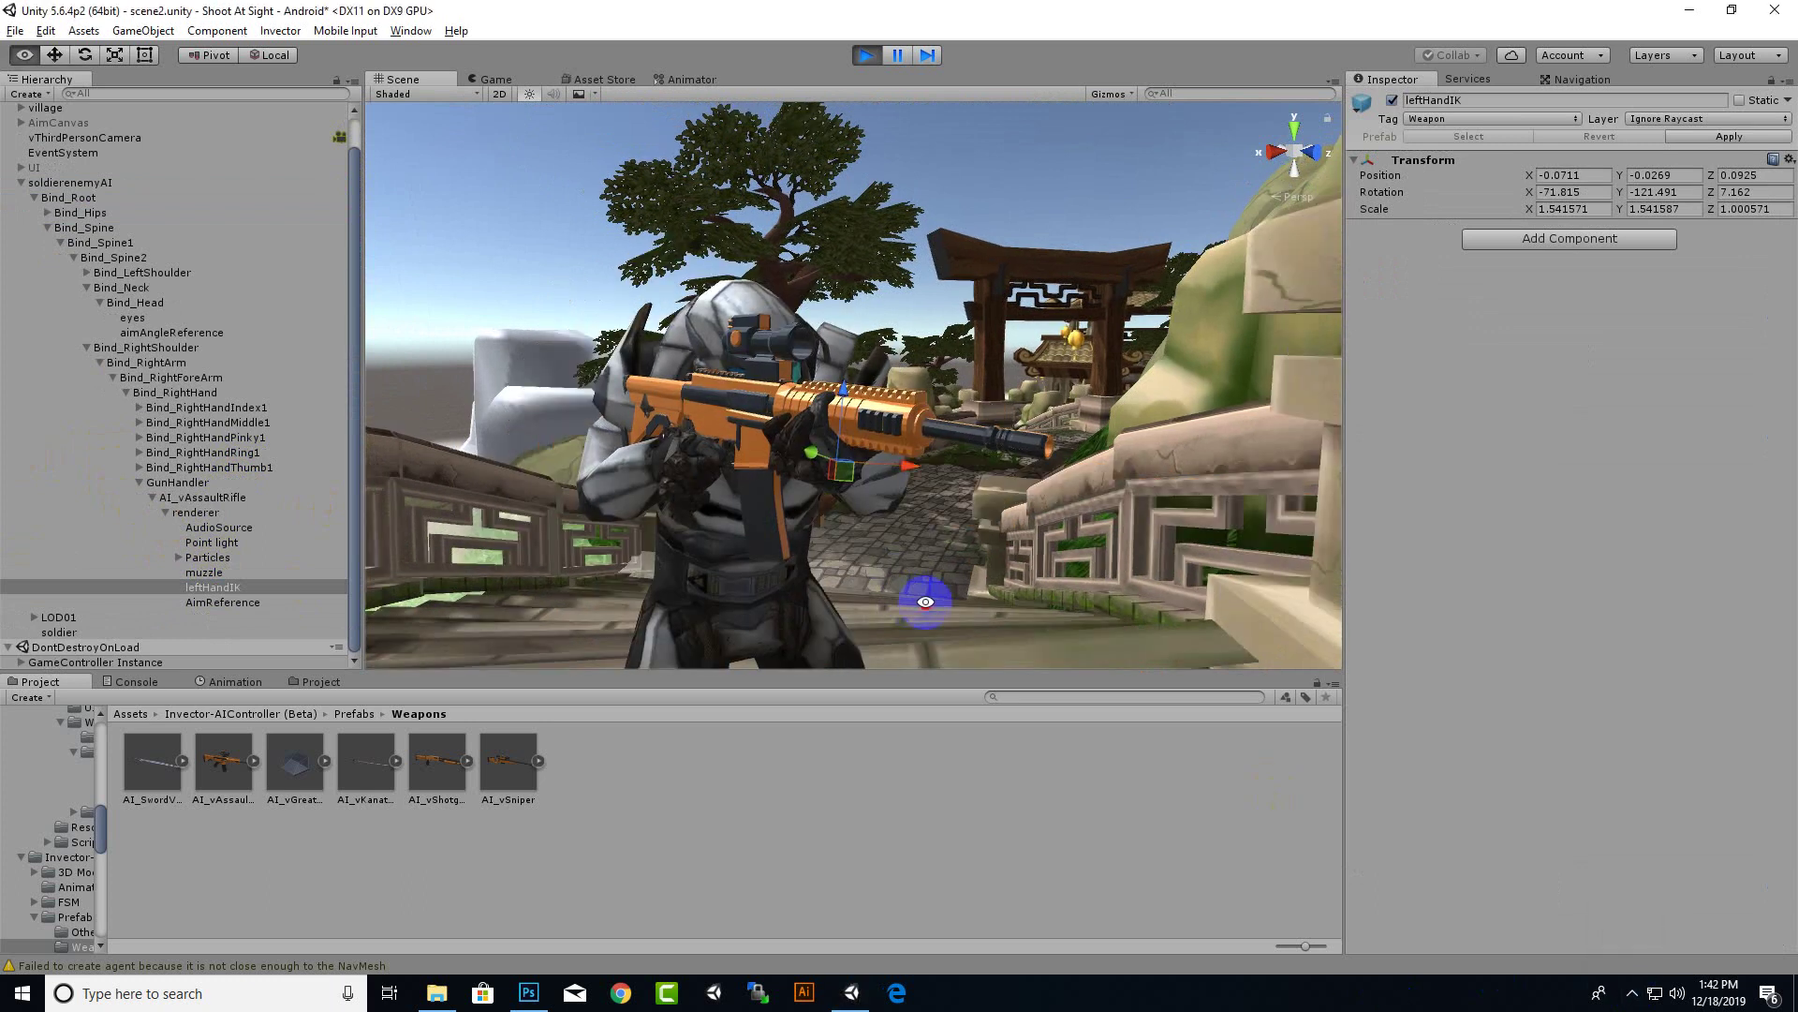
{"action": "mouse_move", "coordinate": [925, 602]}
{"action": "left_mouse_down", "text": "alt"}
{"action": "mouse_move", "coordinate": [819, 566]}
{"action": "mouse_move", "coordinate": [732, 458]}
{"action": "left_mouse_up", "text": "alt"}
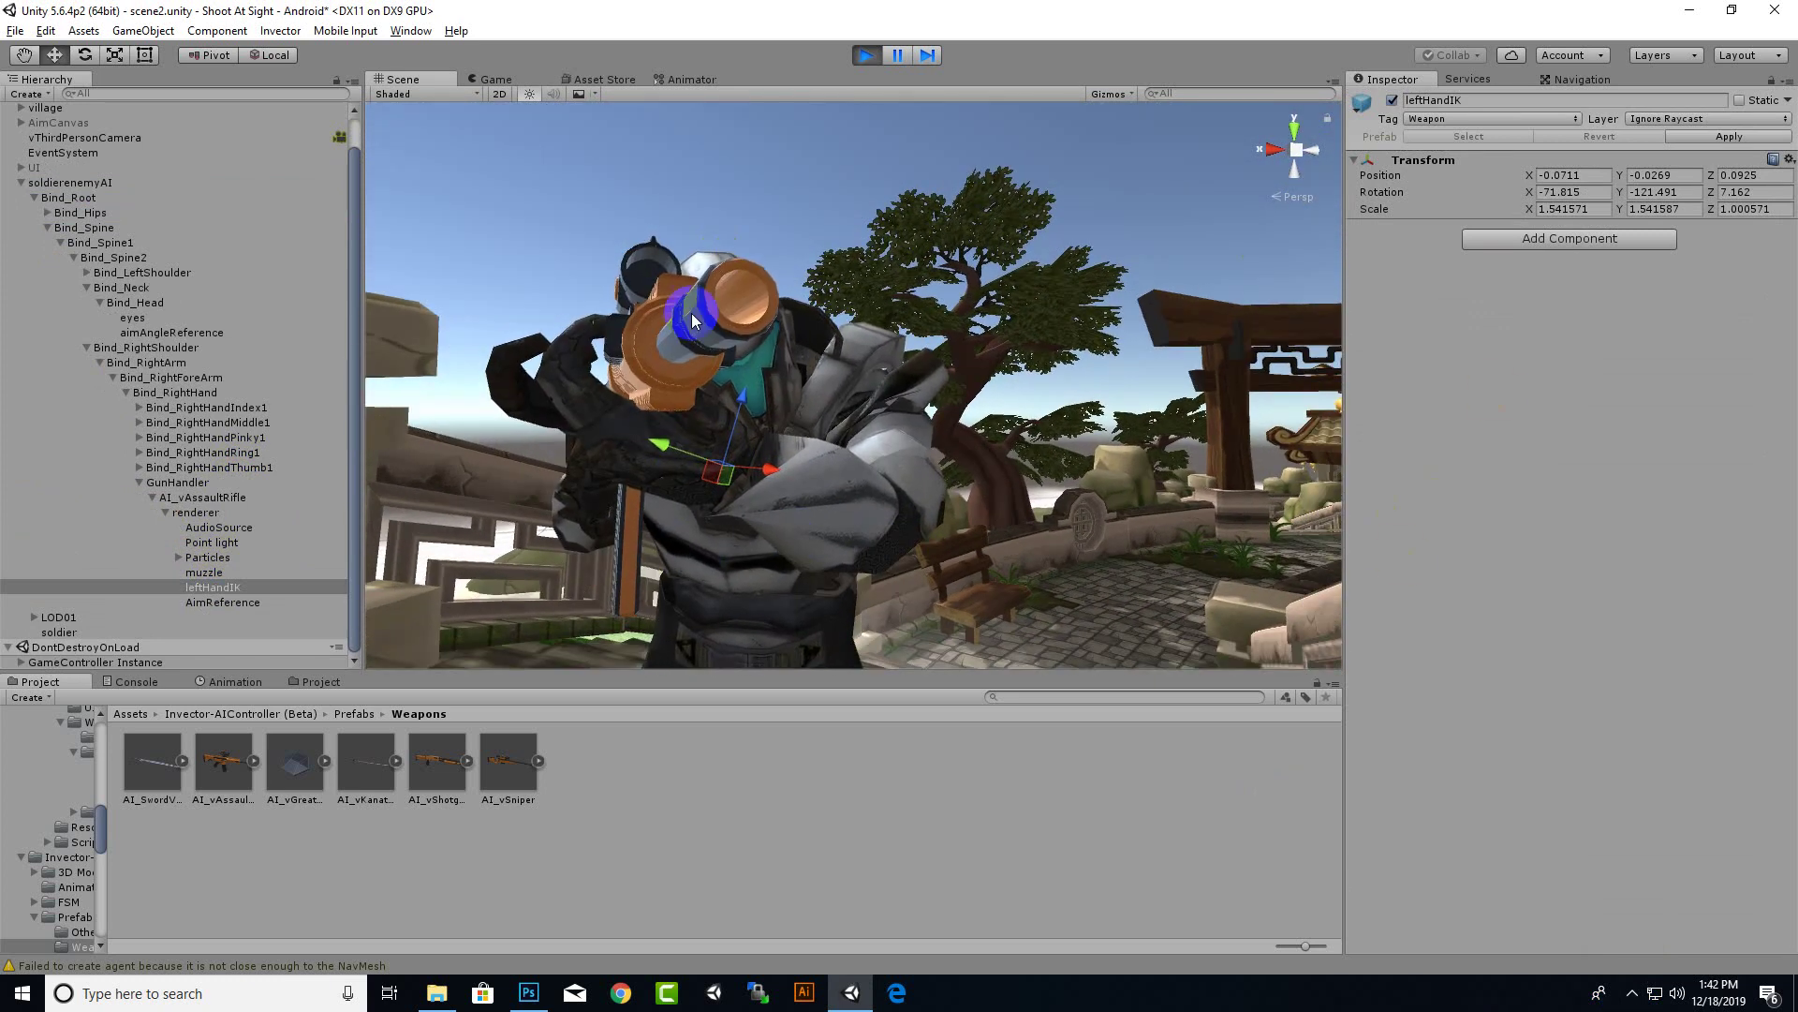
{"action": "left_click_drag", "start_coordinate": [752, 475], "coordinate": [779, 497], "text": "alt"}
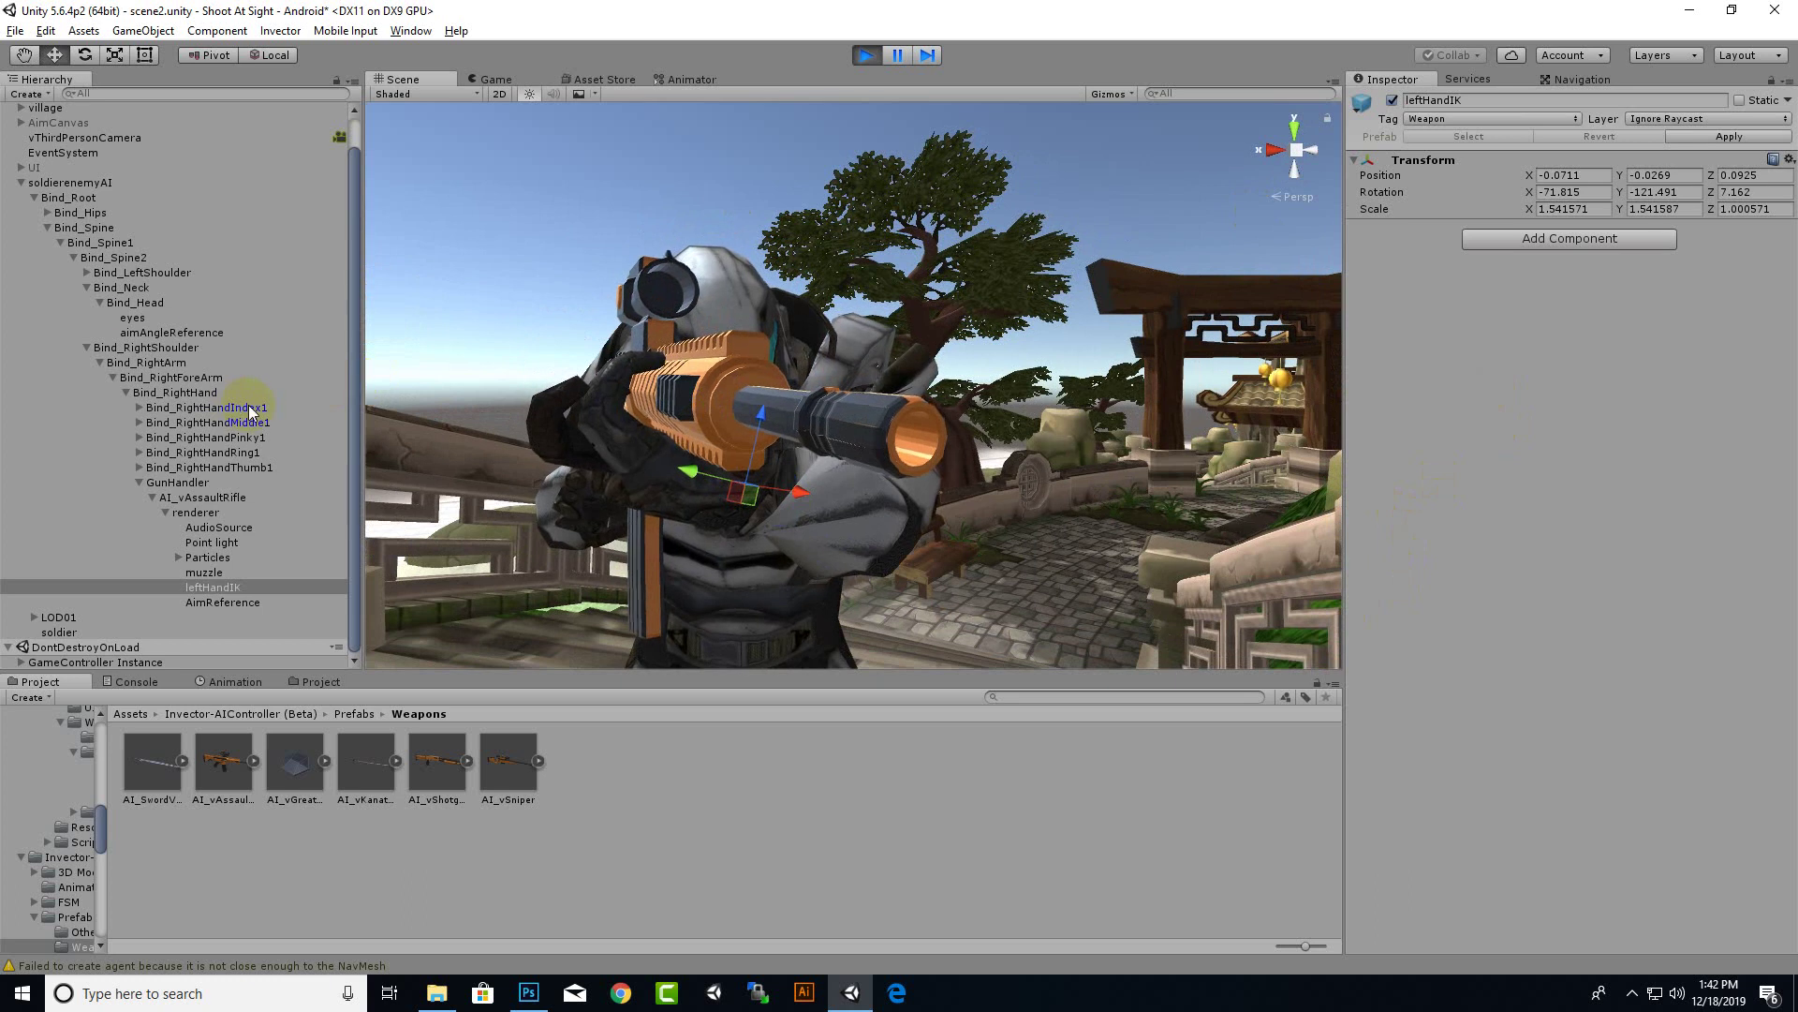
{"action": "left_click", "coordinate": [66, 182]}
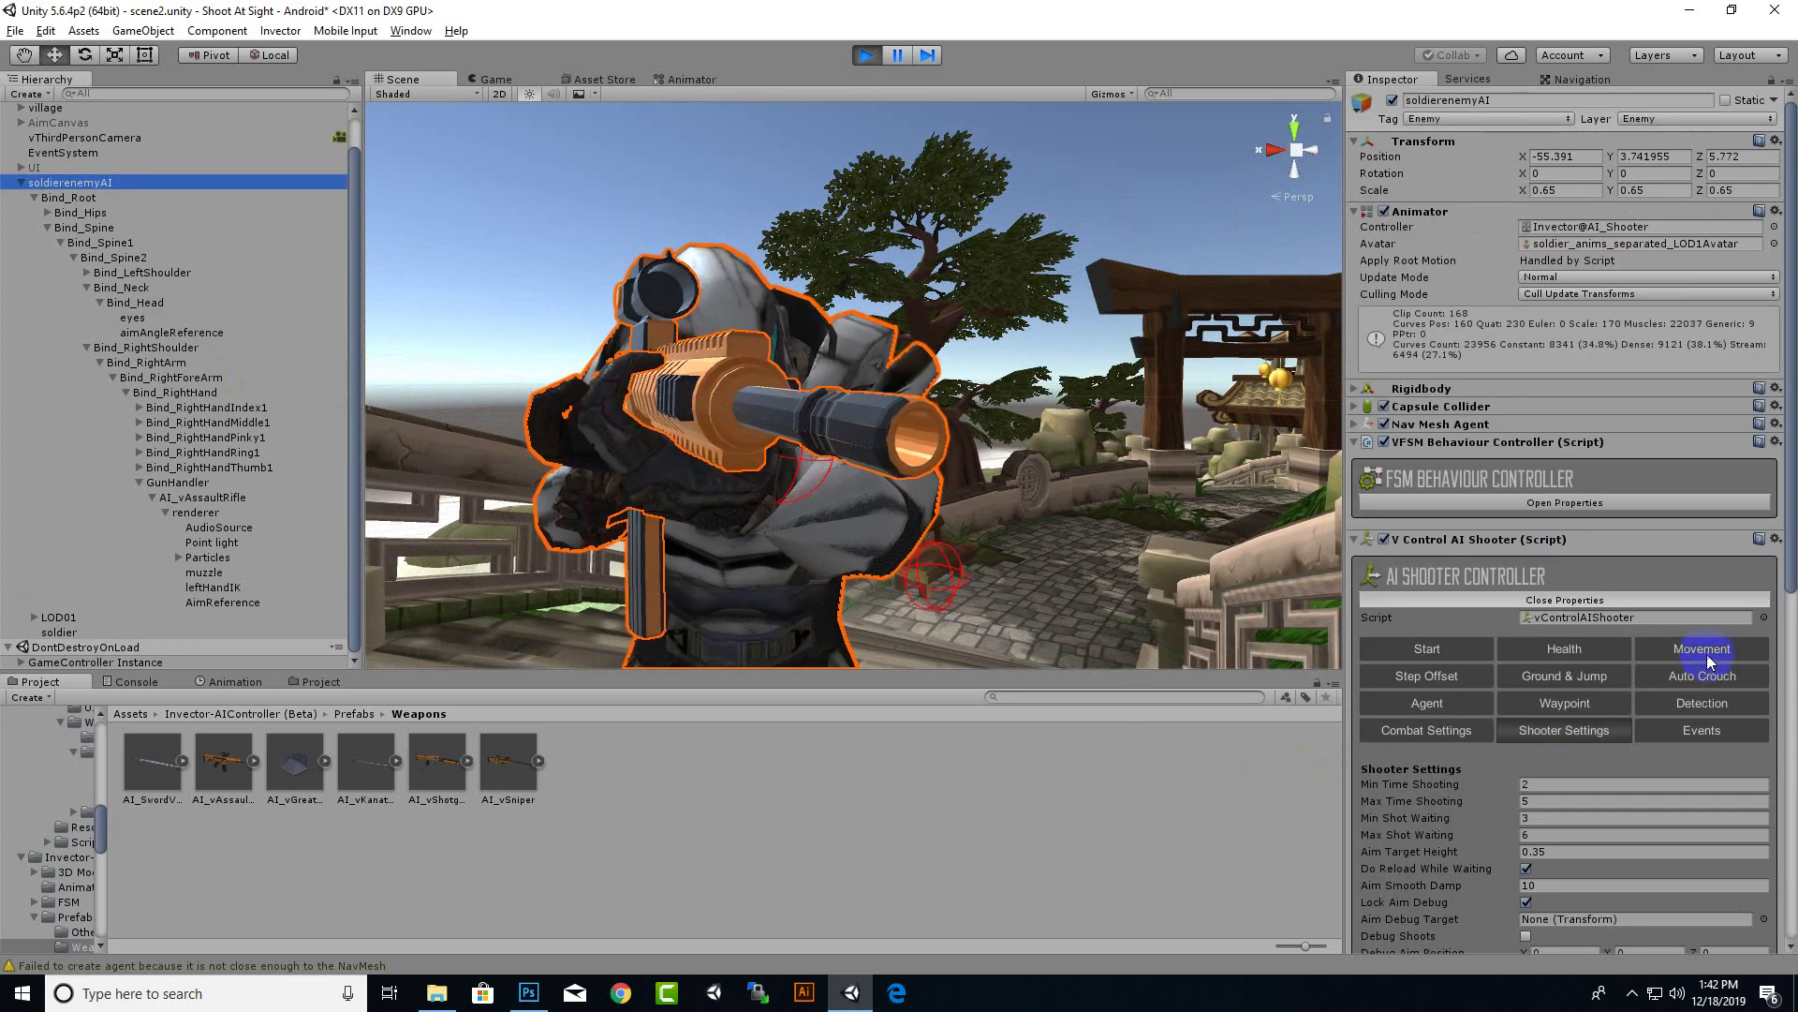
Drag VAI Shooter Manager's Ik Rotation Offset to 4.69, 2.25, -1.83 and Ik Position Offset X to 0.02
{"action": "scroll", "coordinate": [1470, 542], "scroll_direction": "down", "scroll_amount": 5}
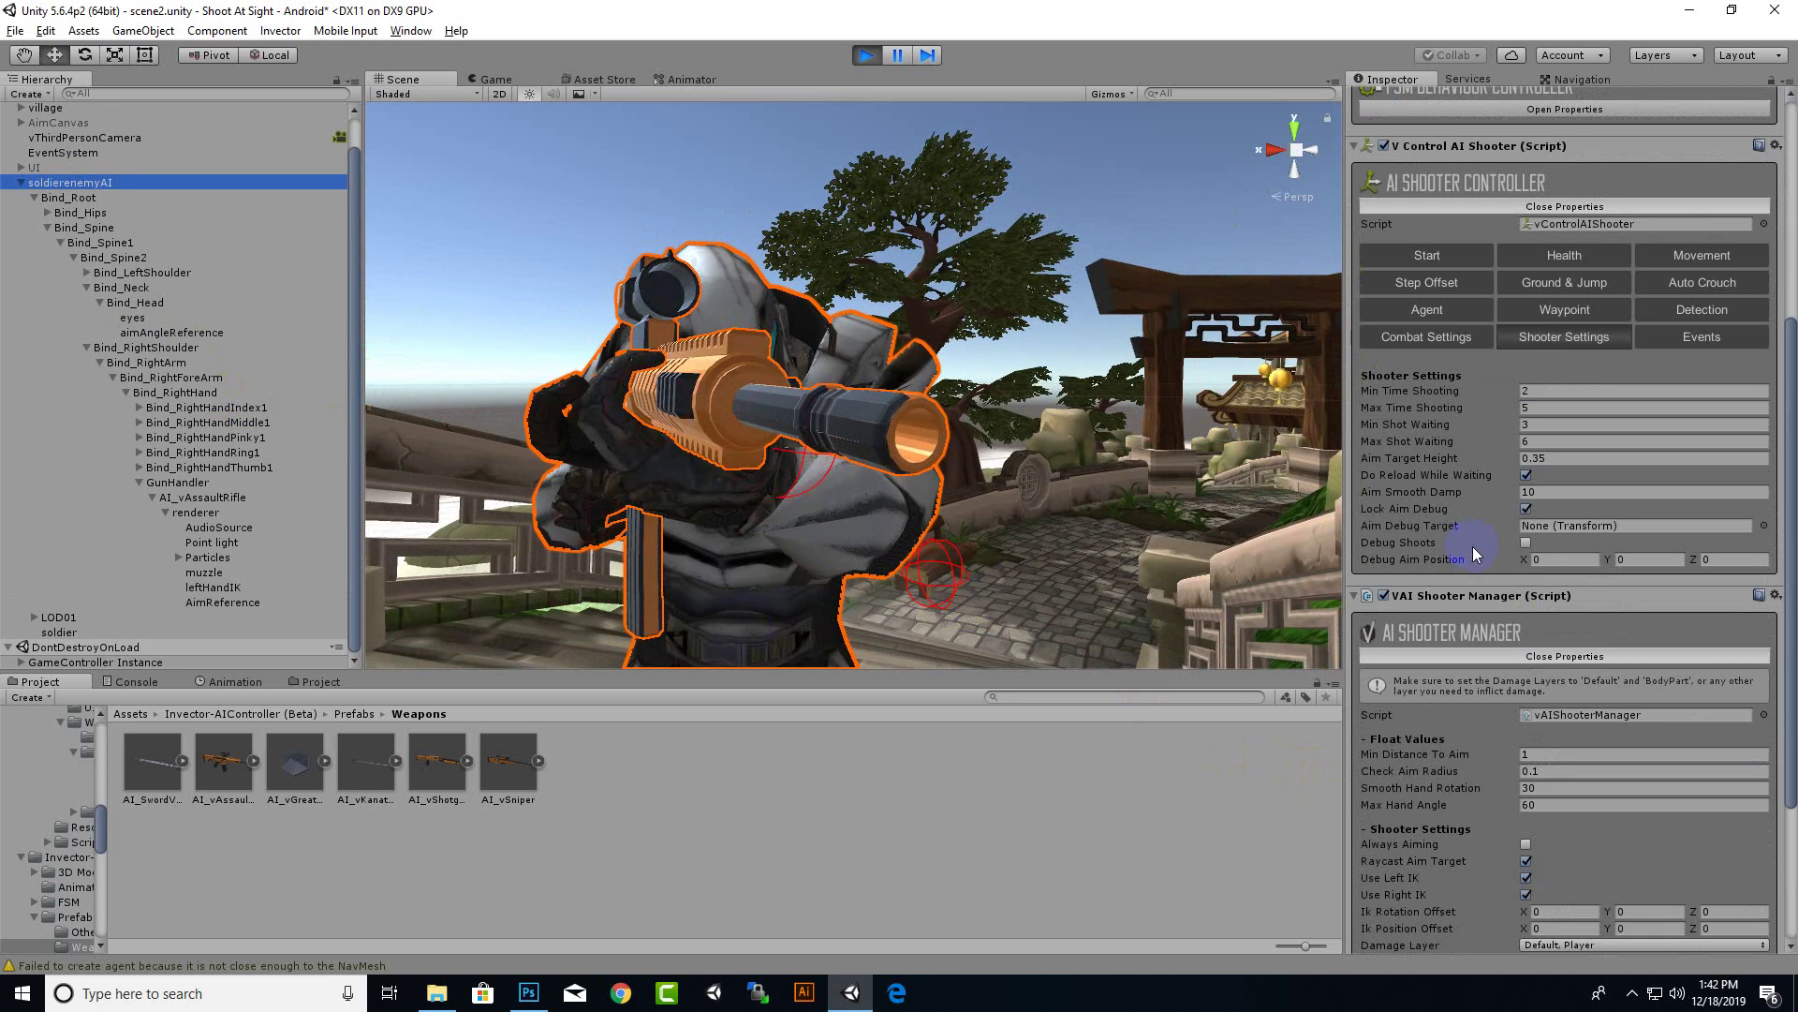
{"action": "scroll", "coordinate": [1496, 627], "scroll_direction": "down", "scroll_amount": 3}
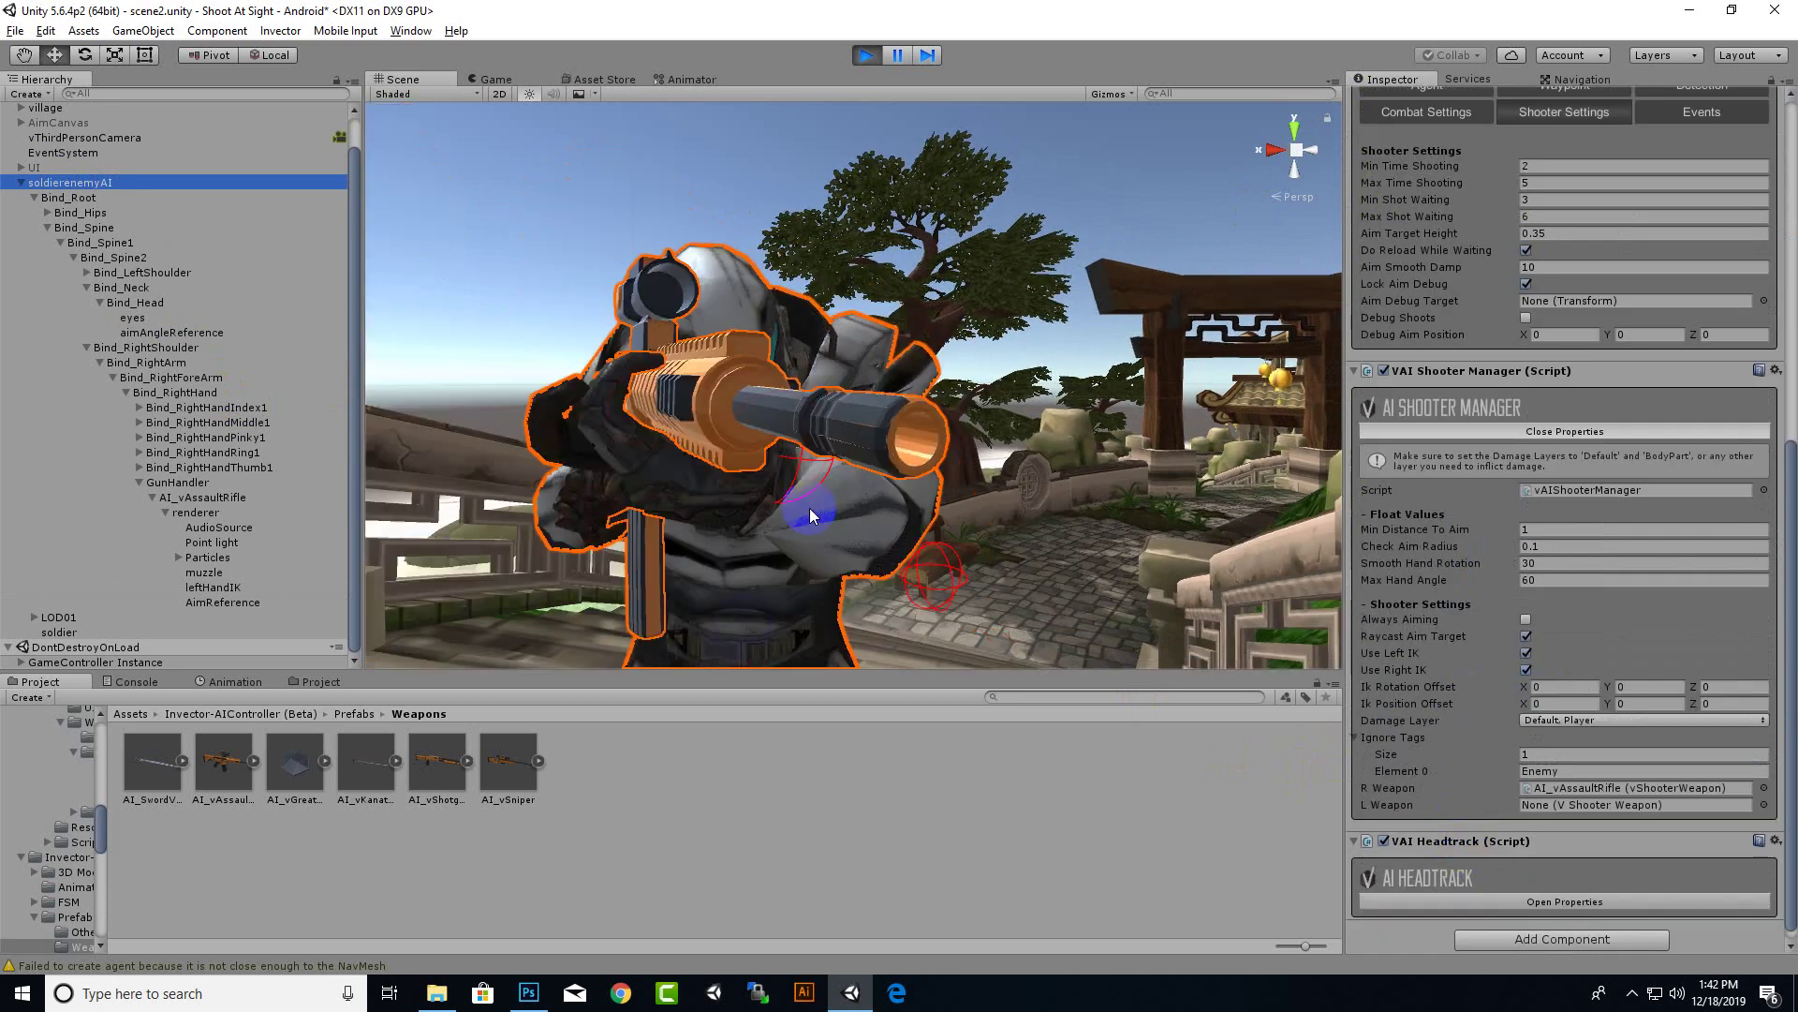
{"action": "left_click_drag", "start_coordinate": [791, 511], "coordinate": [931, 510], "text": "alt"}
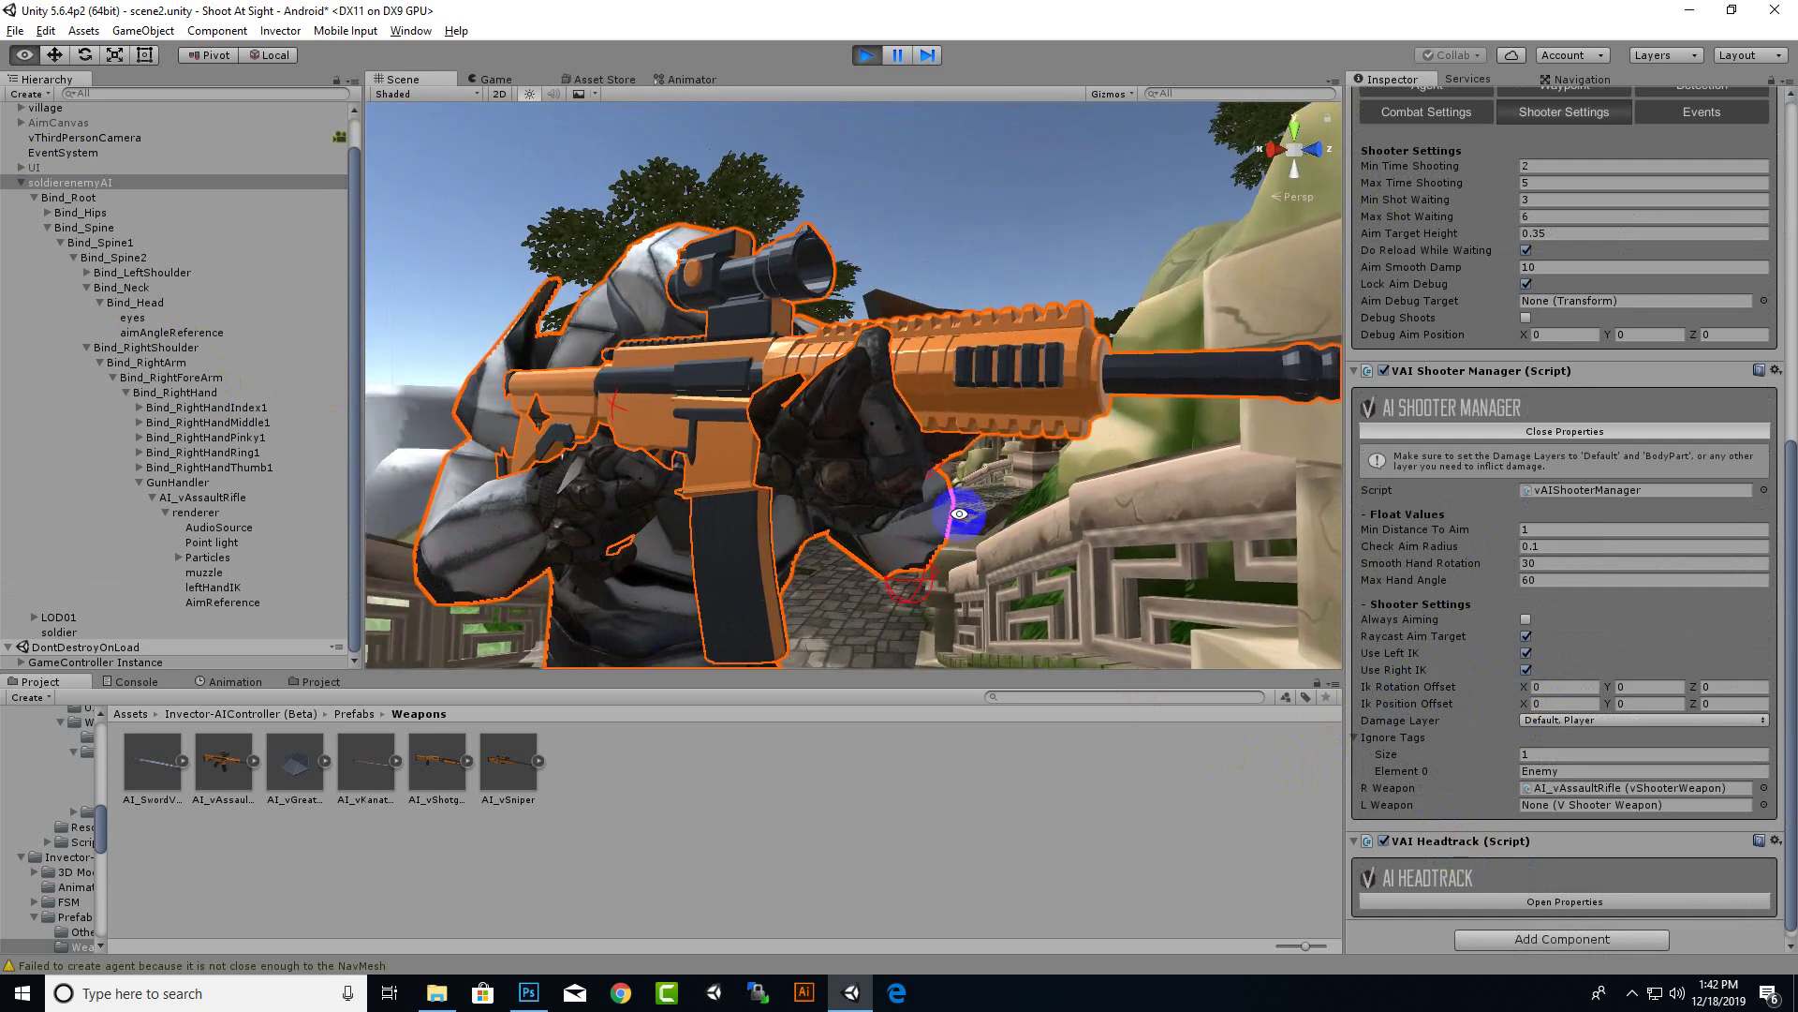
{"action": "left_click", "coordinate": [1529, 688]}
{"action": "left_click_drag", "start_coordinate": [1551, 690], "coordinate": [1672, 701]}
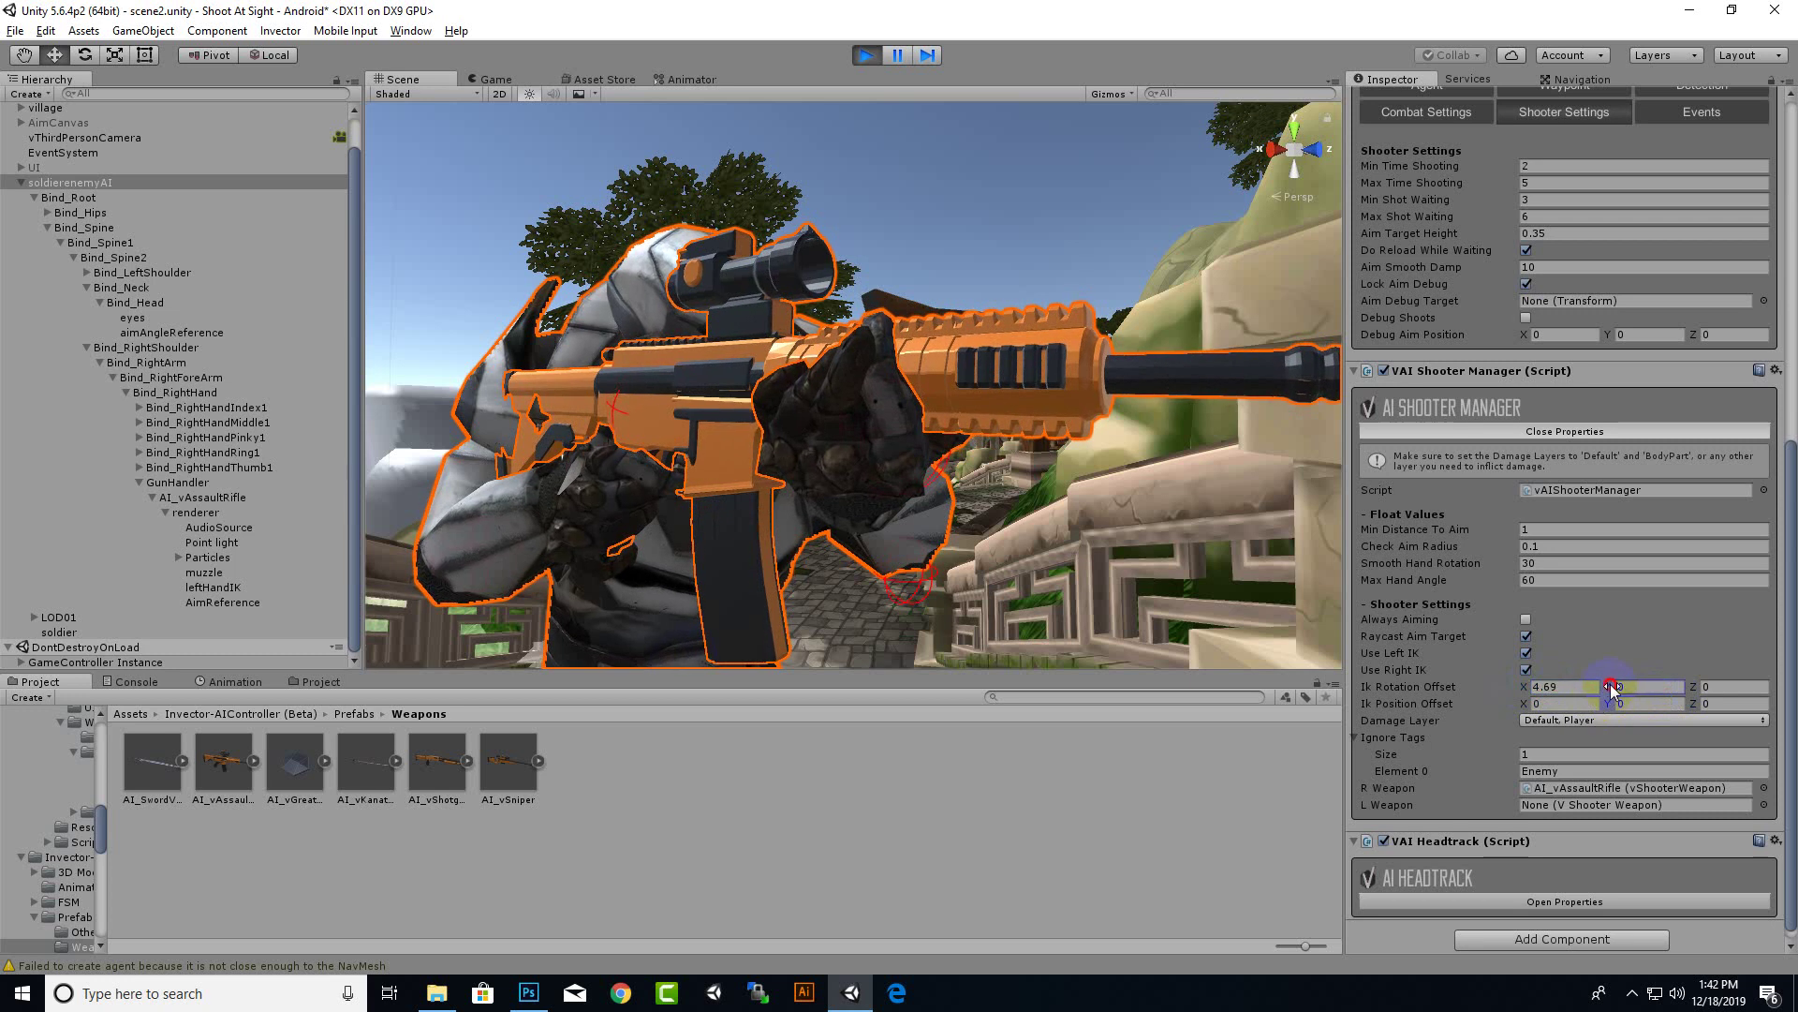
{"action": "left_click_drag", "start_coordinate": [1610, 687], "coordinate": [1733, 697]}
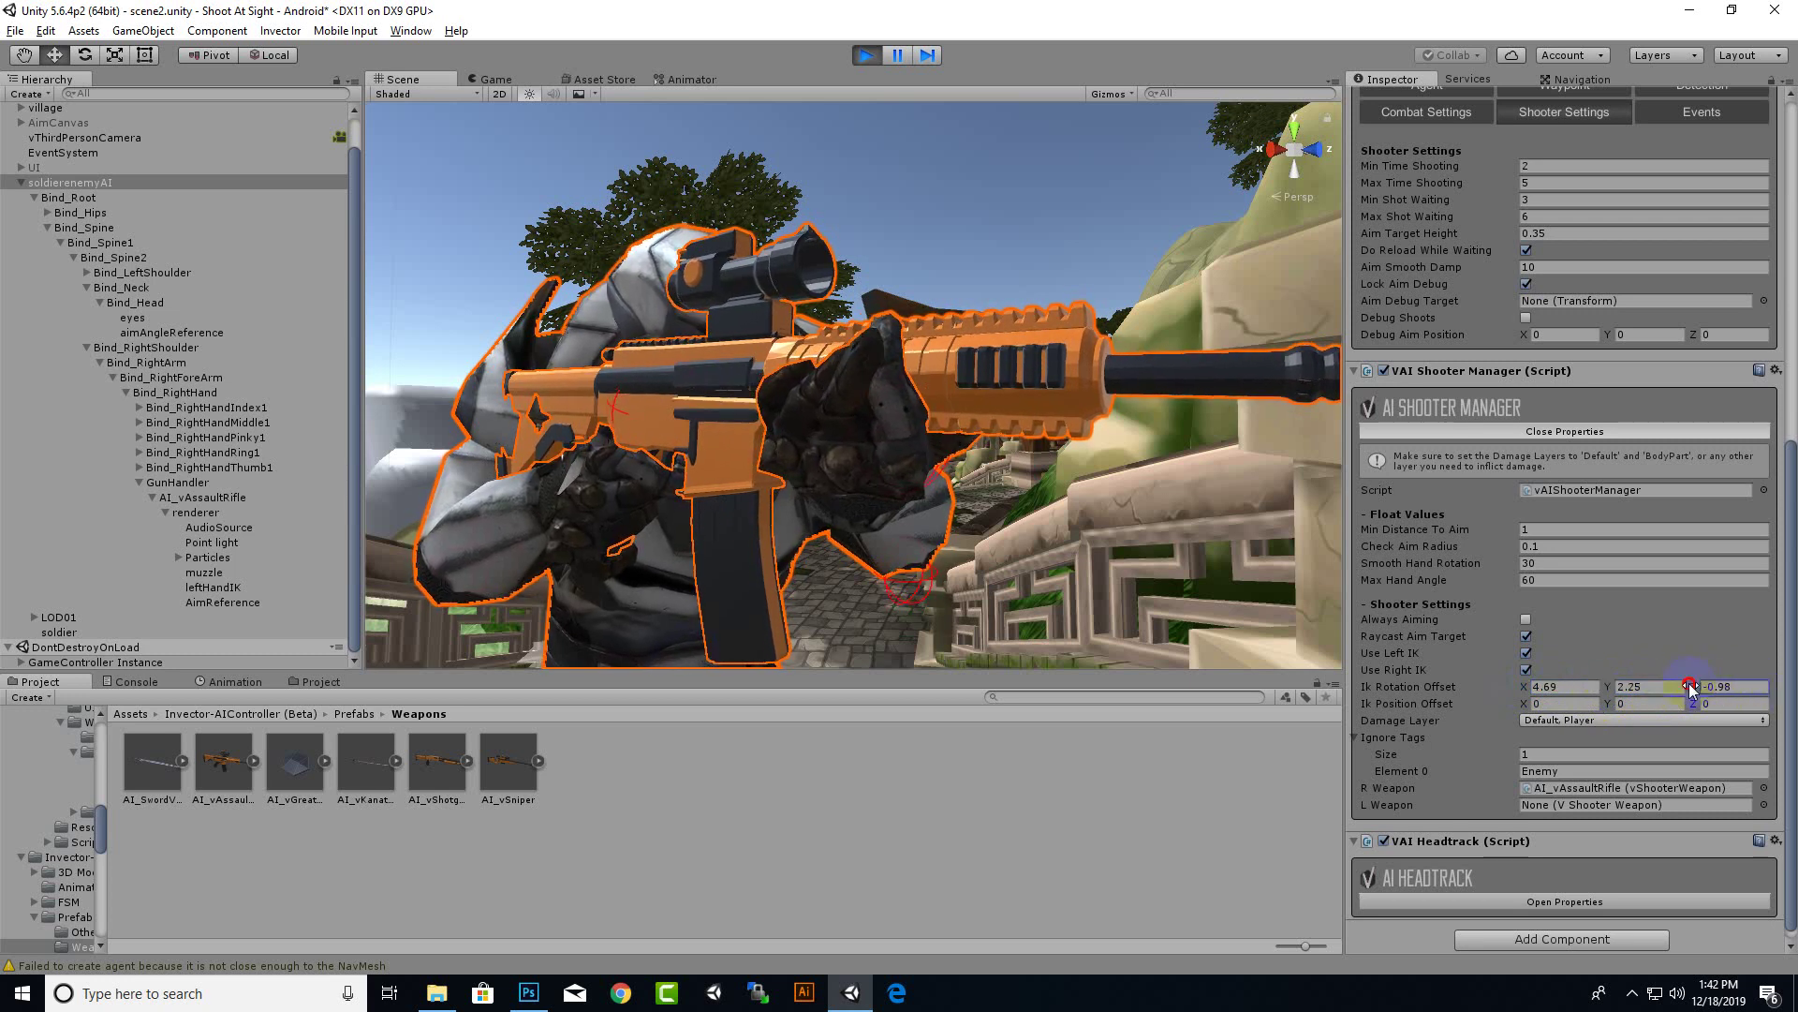
{"action": "left_click_drag", "start_coordinate": [1672, 686], "coordinate": [1654, 686]}
{"action": "left_click_drag", "start_coordinate": [830, 542], "coordinate": [944, 508], "text": "alt"}
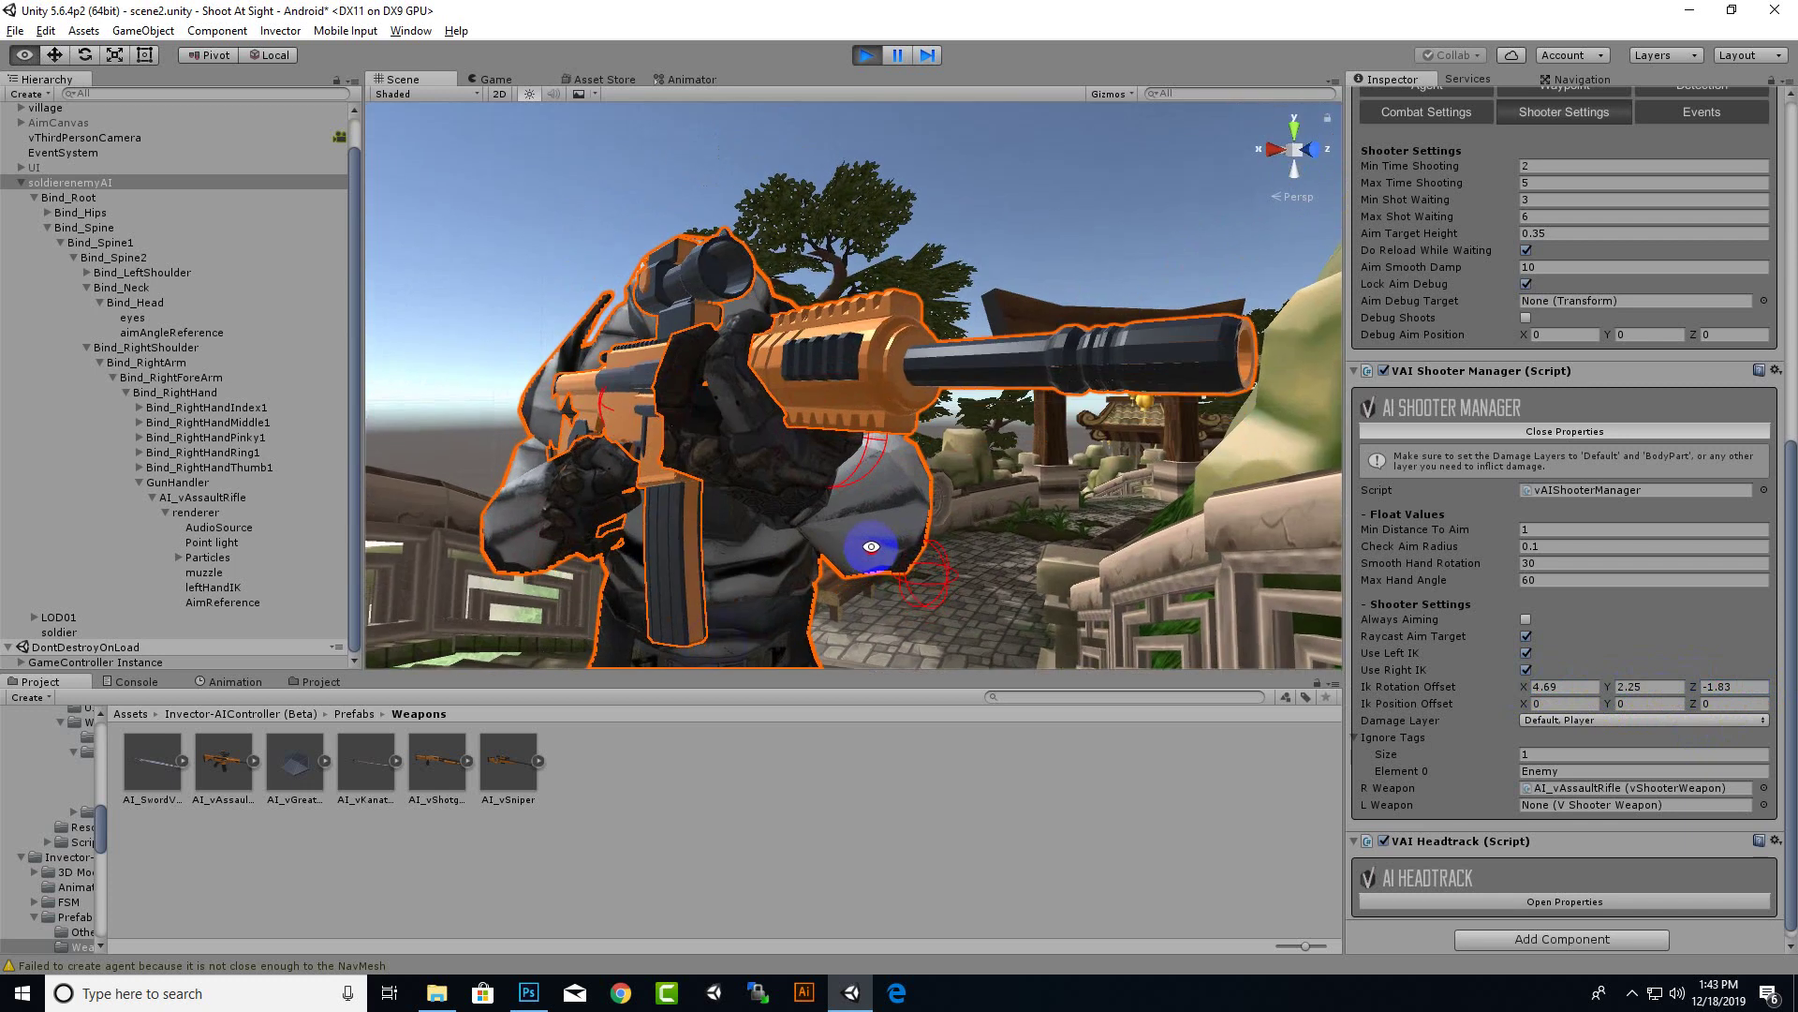
{"action": "left_click_drag", "start_coordinate": [1526, 705], "coordinate": [1528, 702]}
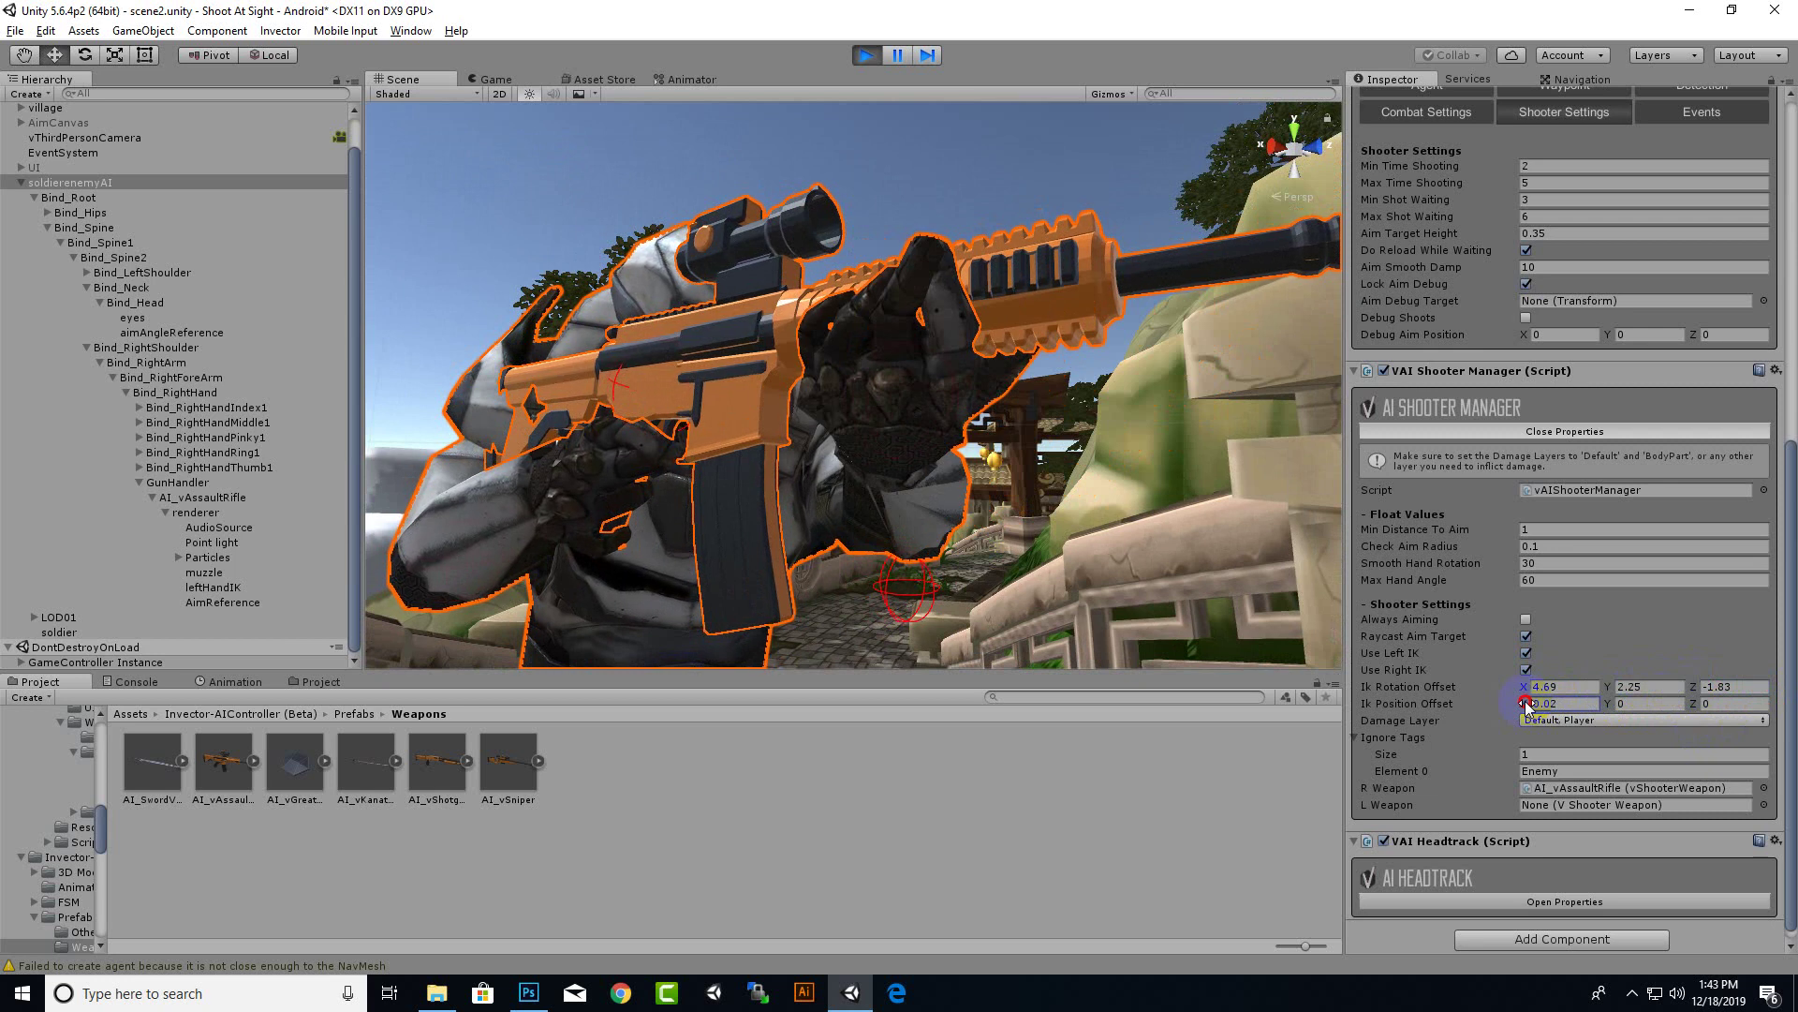
{"action": "mouse_move", "coordinate": [1081, 501]}
{"action": "left_mouse_down", "text": "alt"}
{"action": "mouse_move", "coordinate": [800, 510]}
{"action": "mouse_move", "coordinate": [725, 534]}
{"action": "mouse_move", "coordinate": [1321, 494]}
{"action": "mouse_move", "coordinate": [1196, 514]}
{"action": "mouse_move", "coordinate": [1236, 525]}
{"action": "left_mouse_up", "text": "alt"}
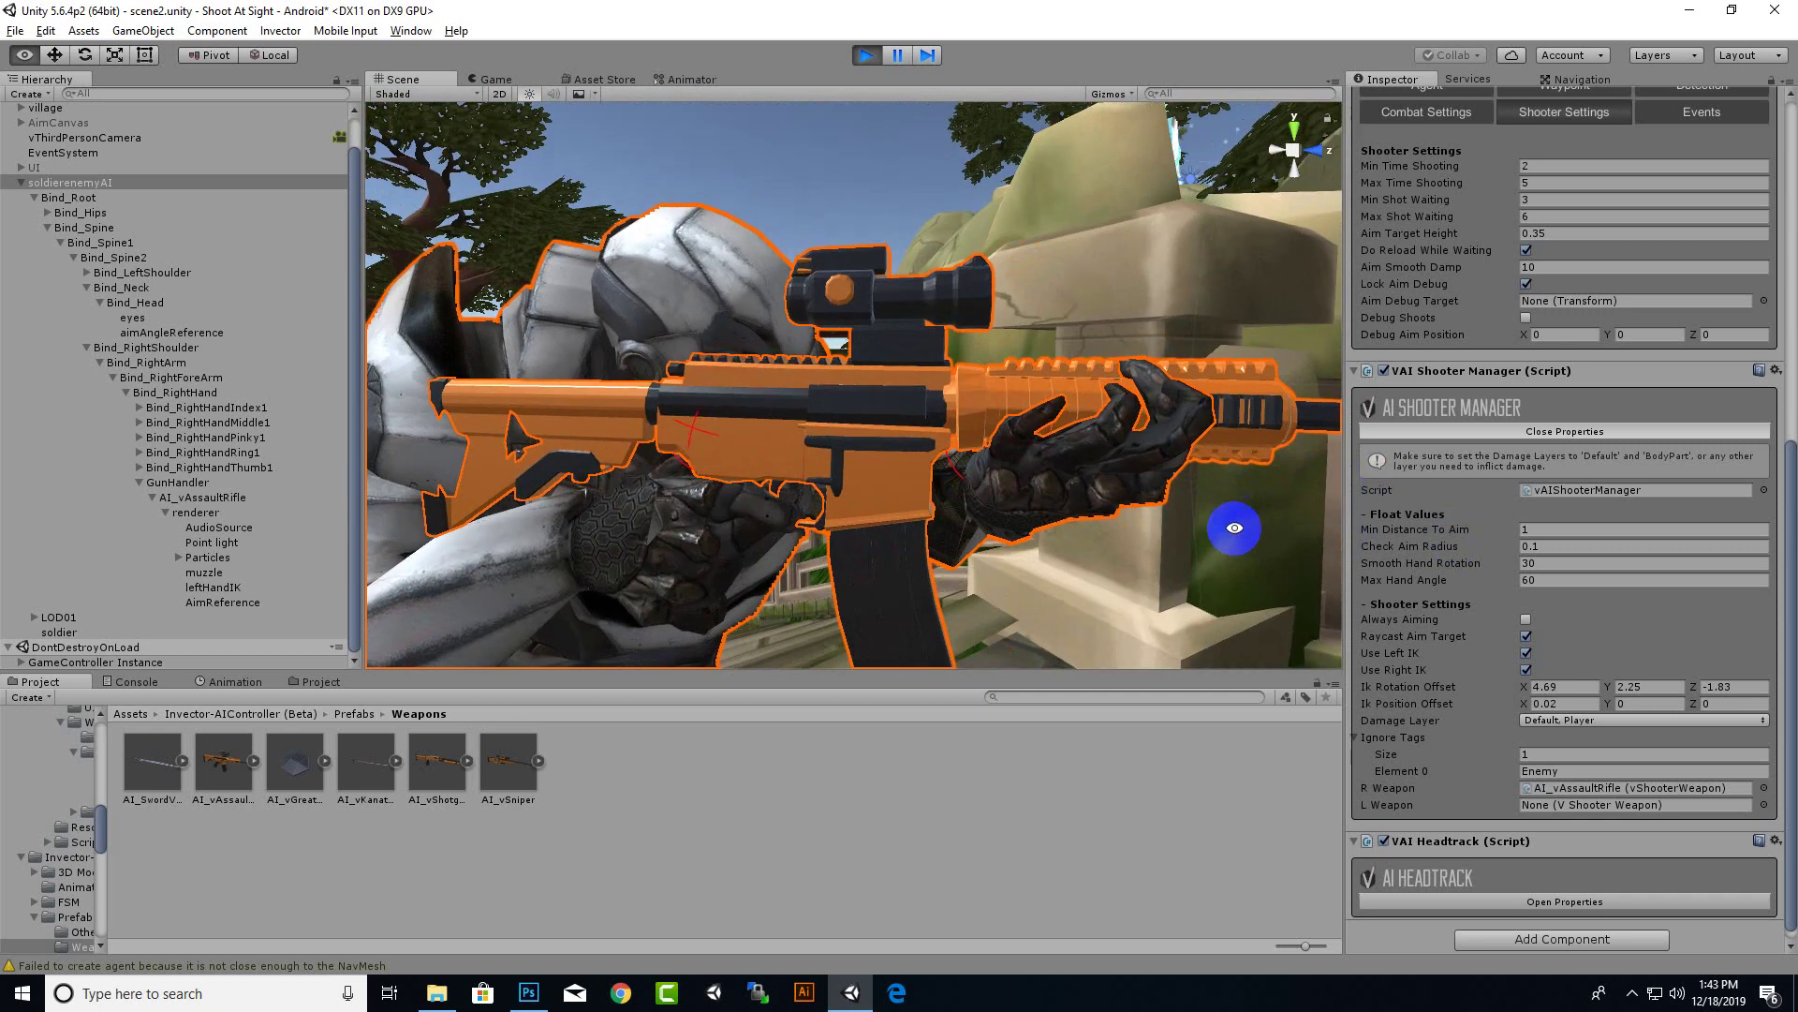
Copy the tuned VAI Shooter Manager component, then pause and stop Play mode
{"action": "left_click", "coordinate": [1776, 370]}
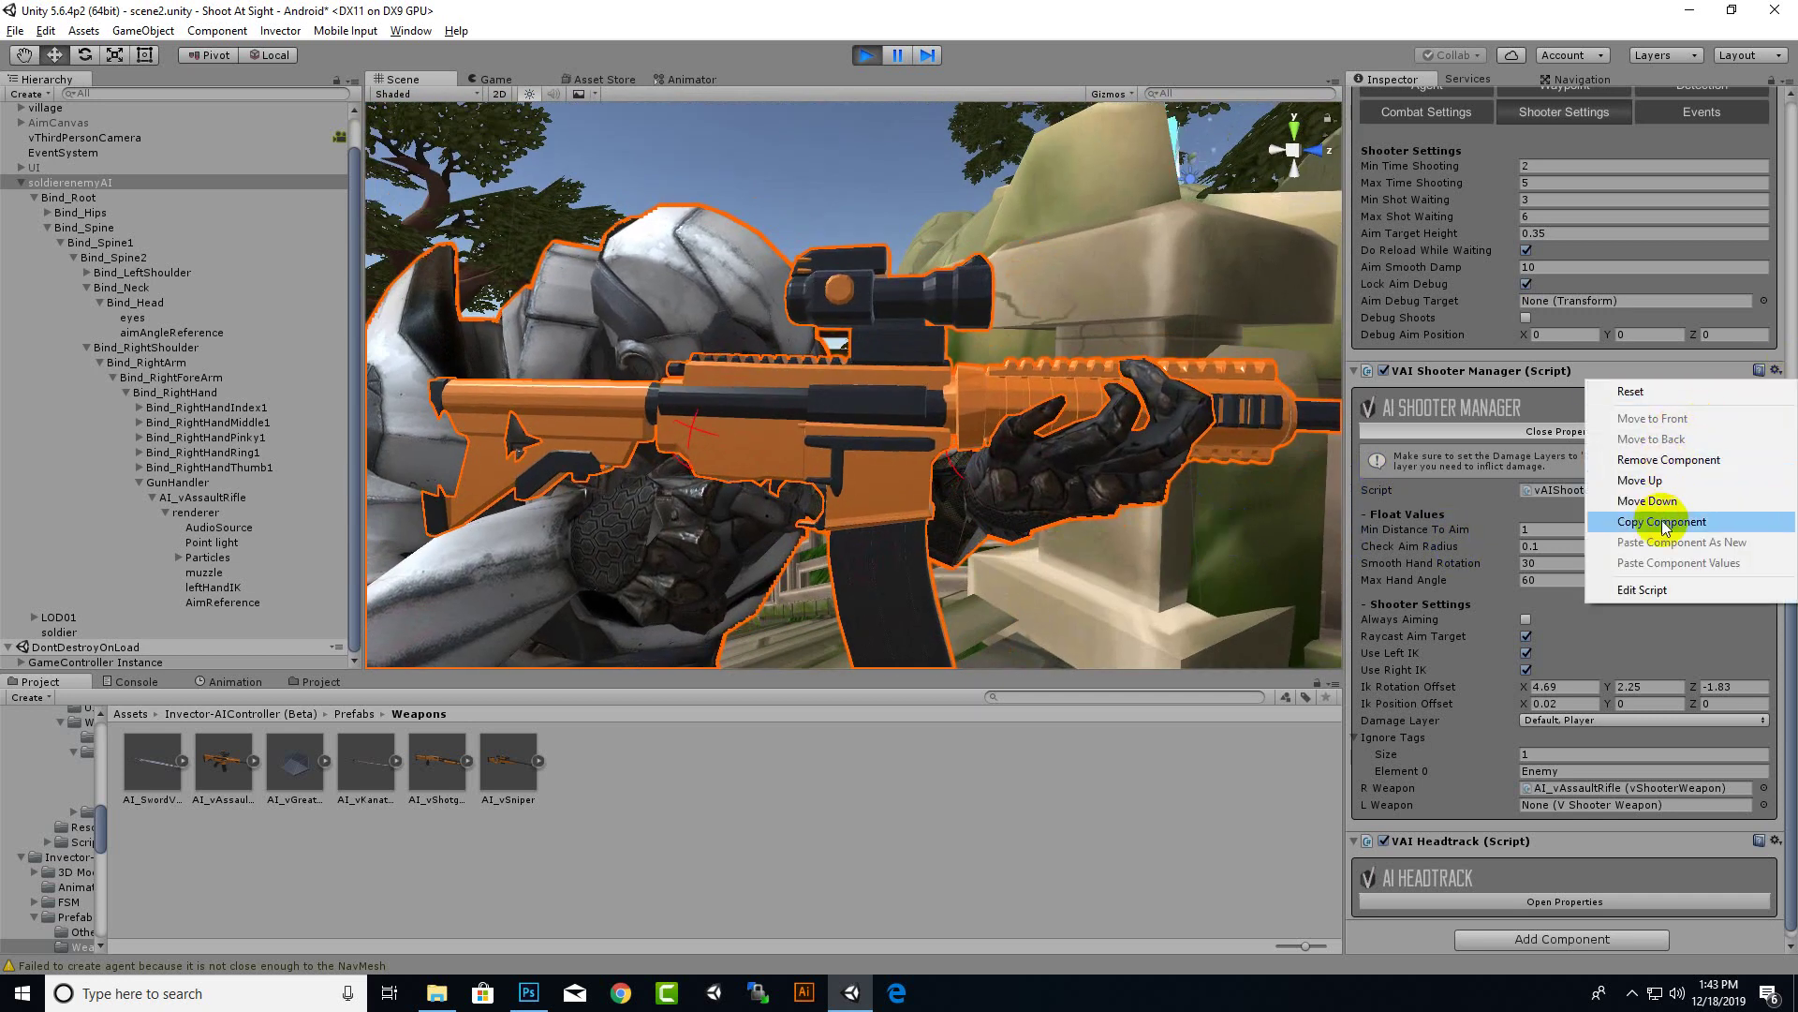
{"action": "left_click", "coordinate": [1711, 524]}
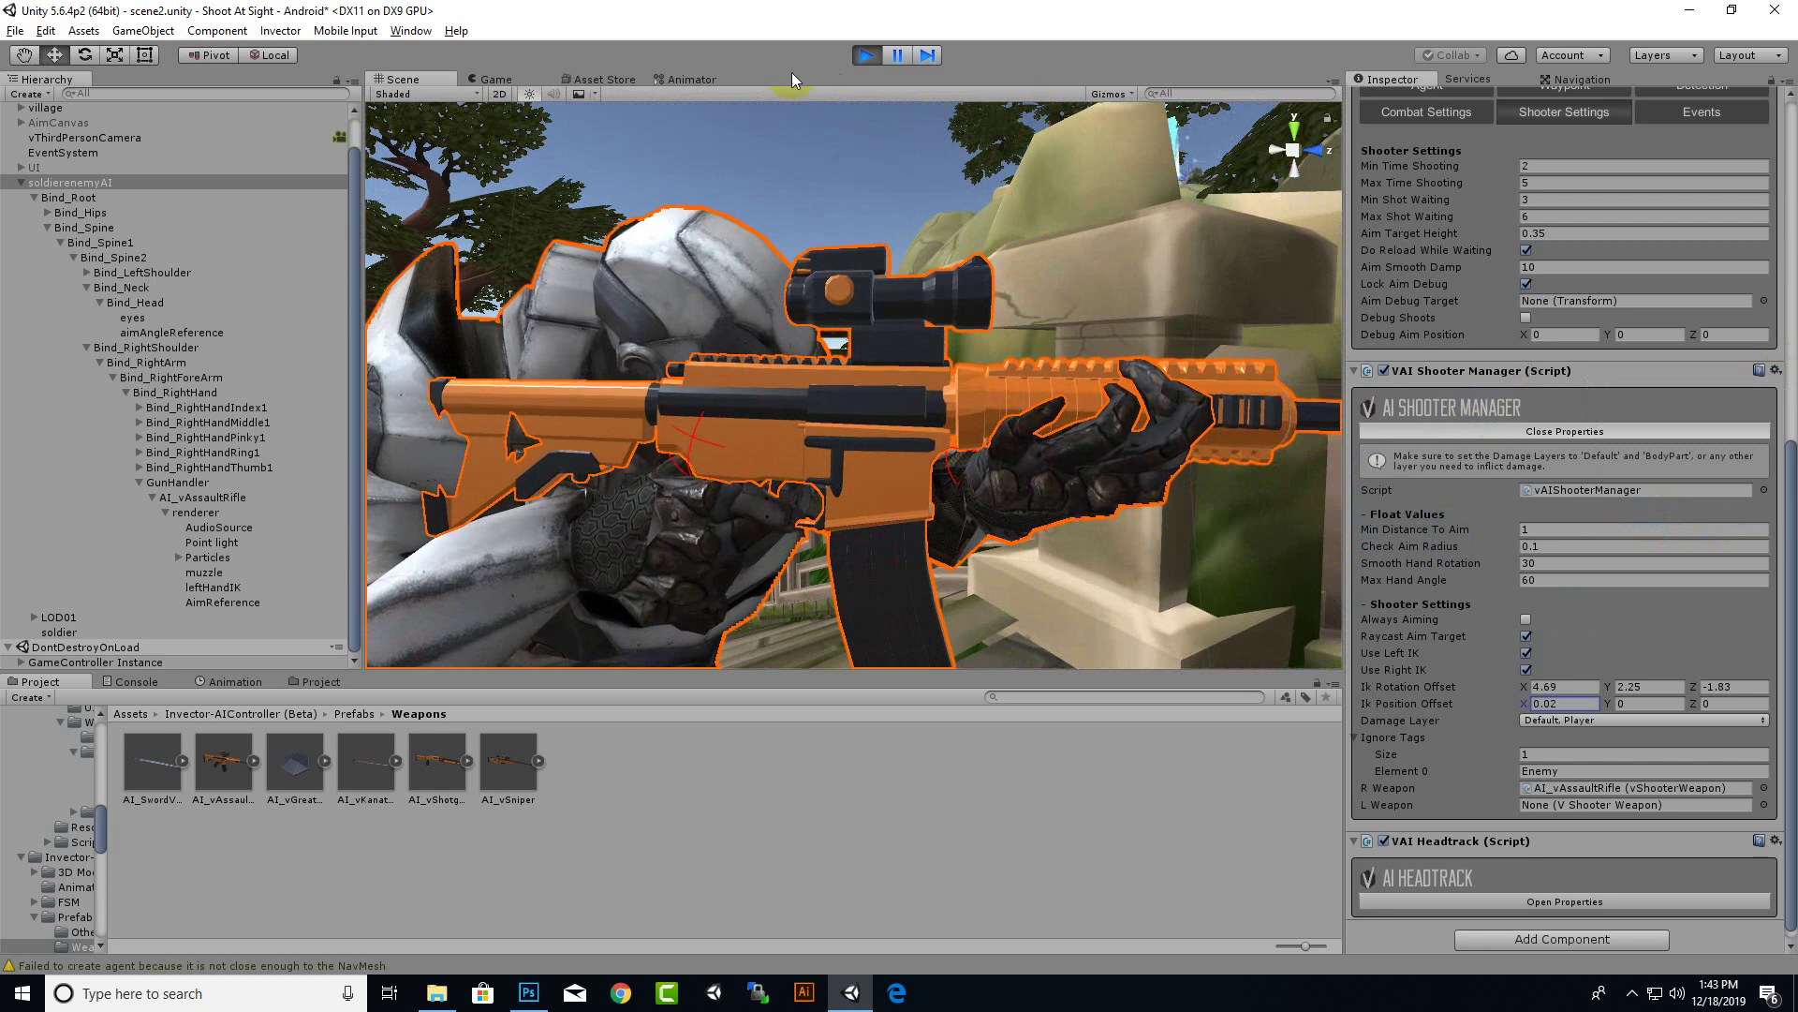
{"action": "left_click", "coordinate": [893, 62]}
{"action": "left_click", "coordinate": [867, 54]}
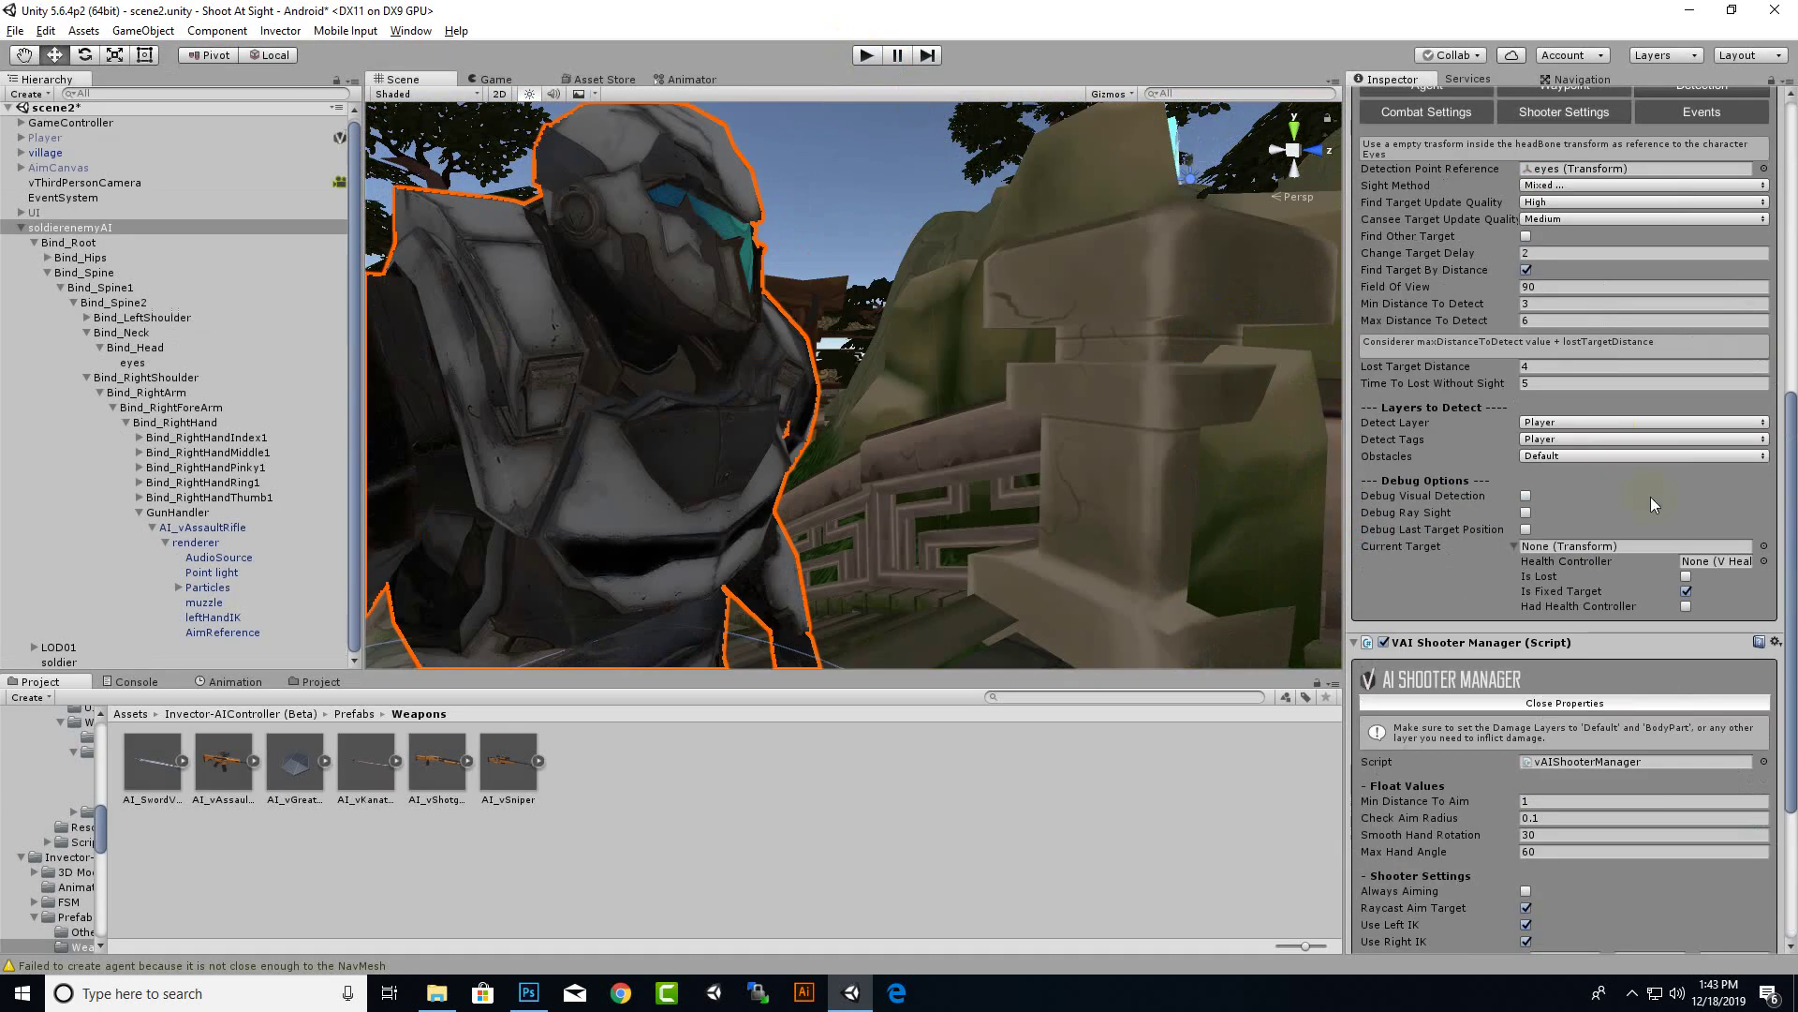
Paste the copied values onto VAI Shooter Manager to keep the IK offsets and AI_vAssaultRifle
{"action": "scroll", "coordinate": [1651, 497], "scroll_direction": "down", "scroll_amount": 5}
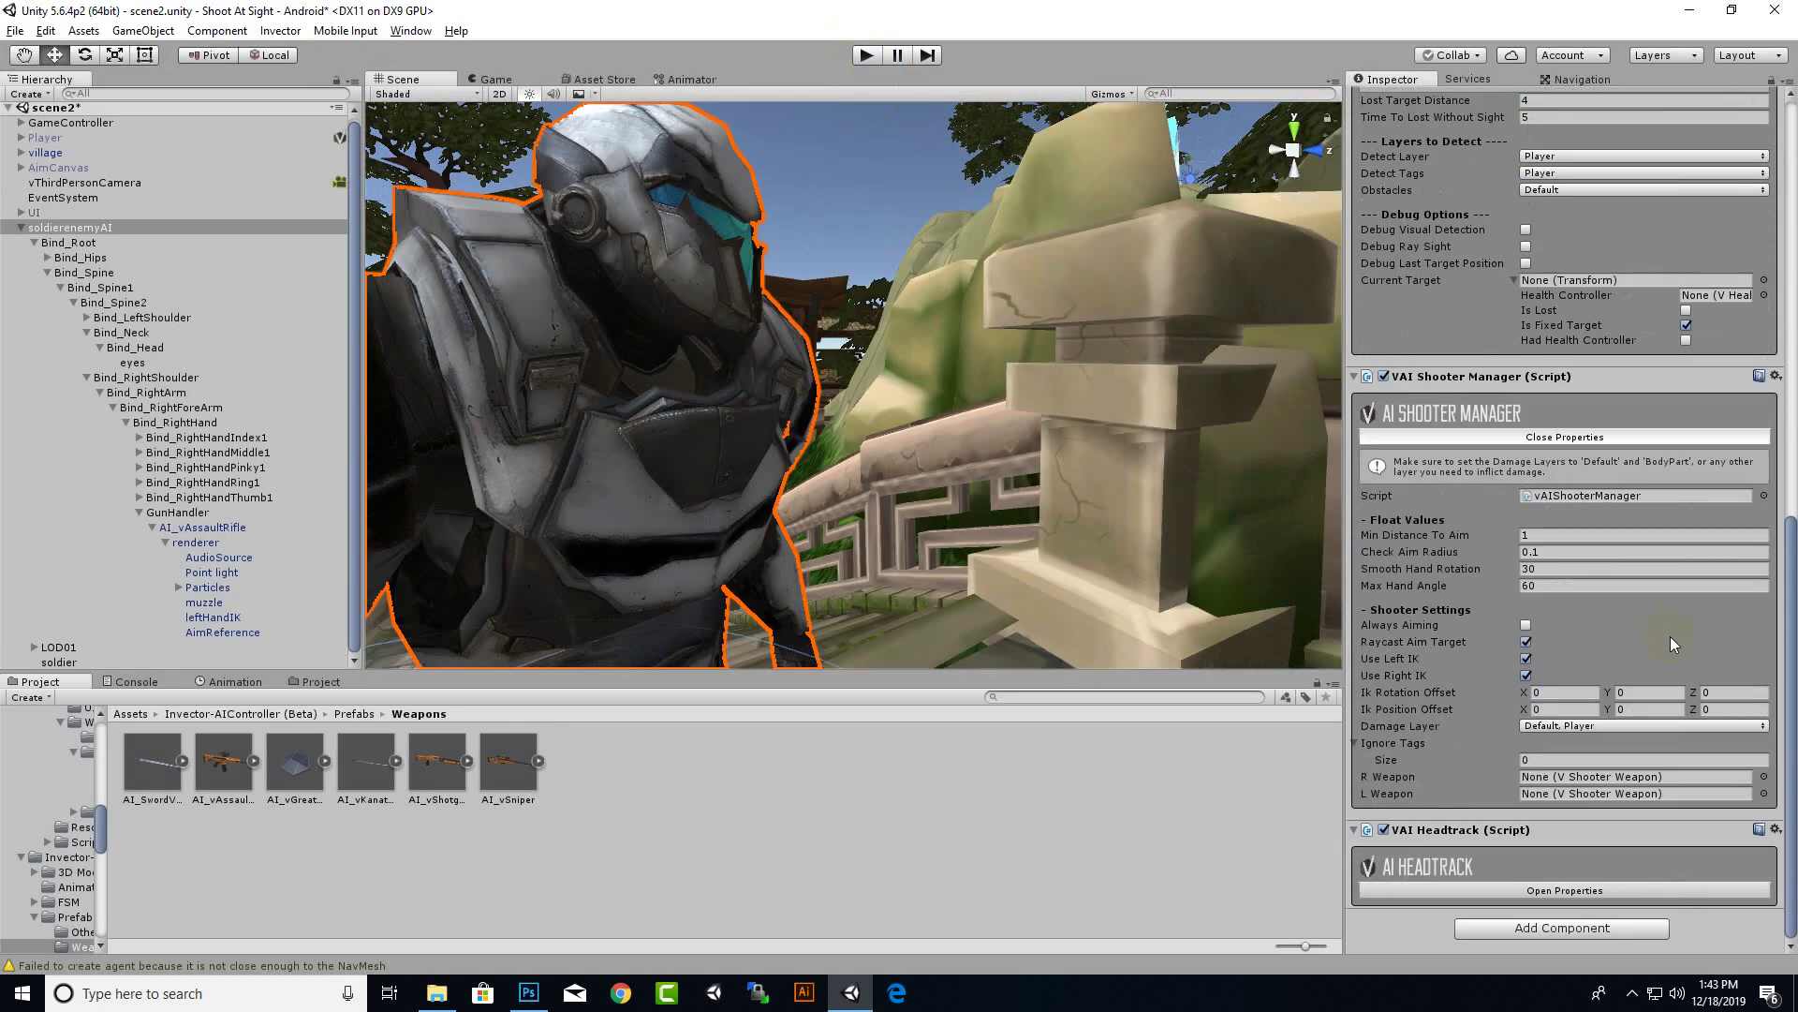
{"action": "left_click", "coordinate": [1777, 376]}
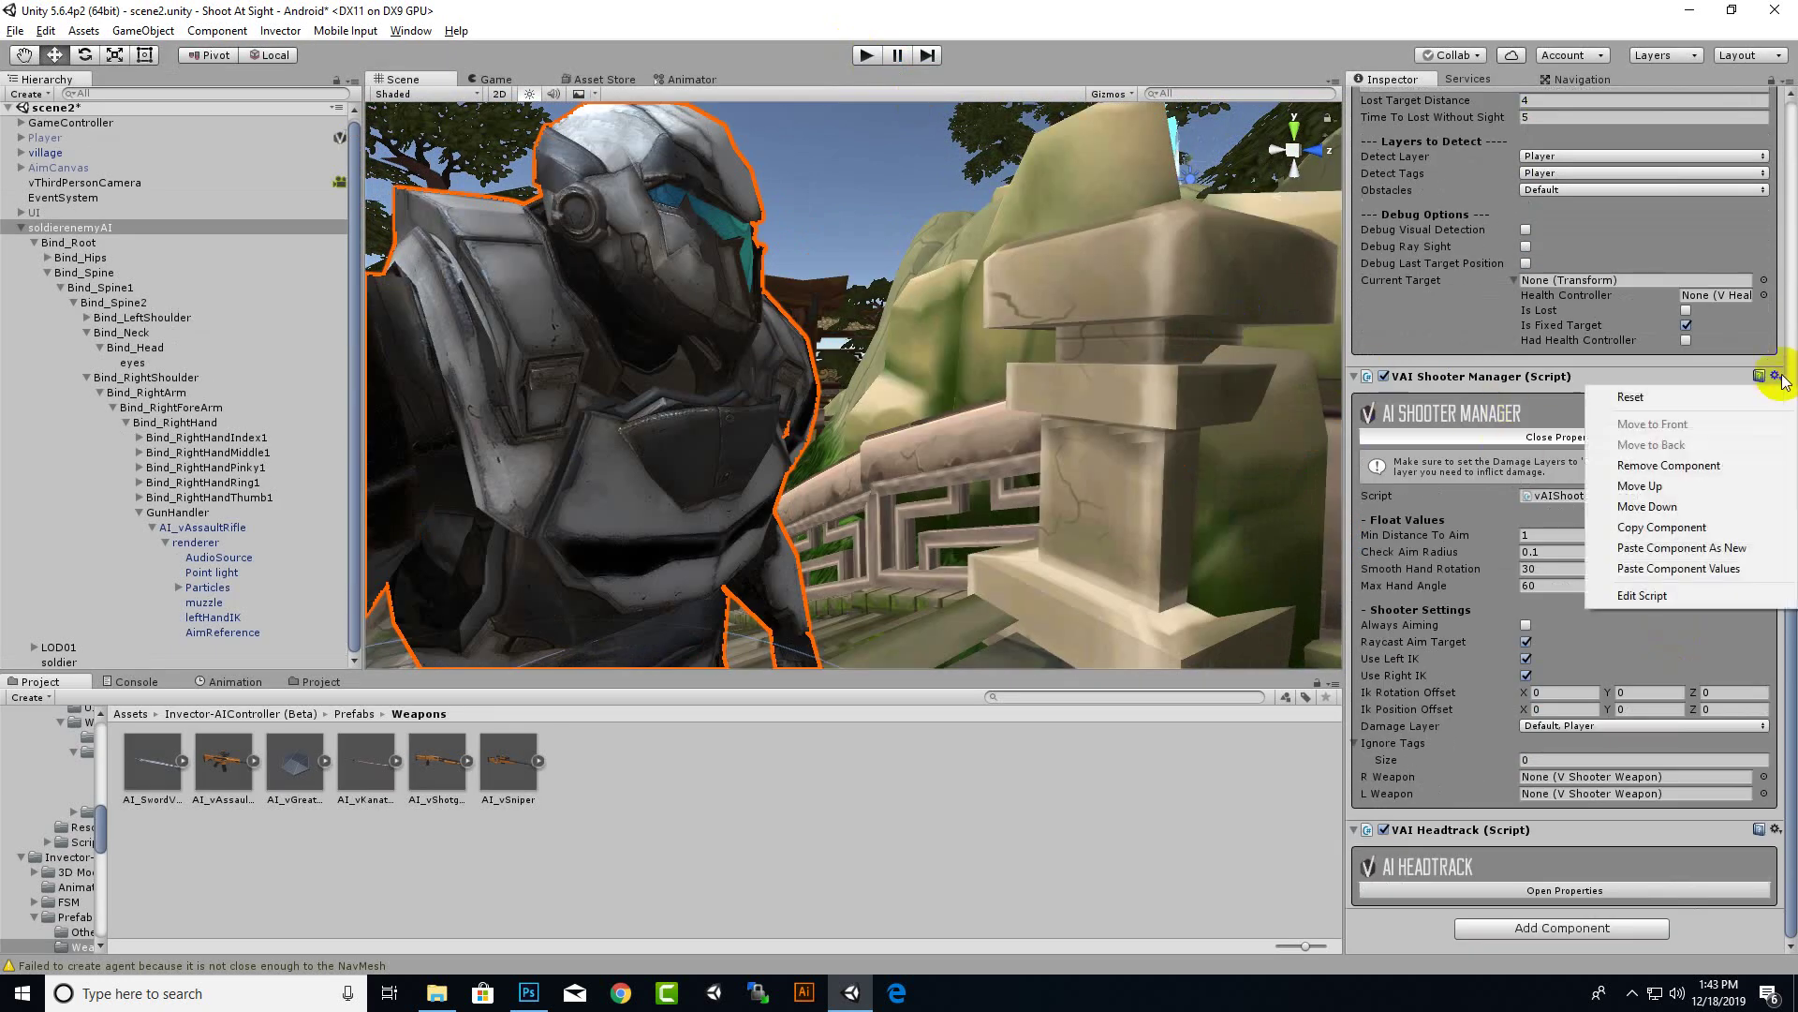
{"action": "left_click", "coordinate": [1688, 570]}
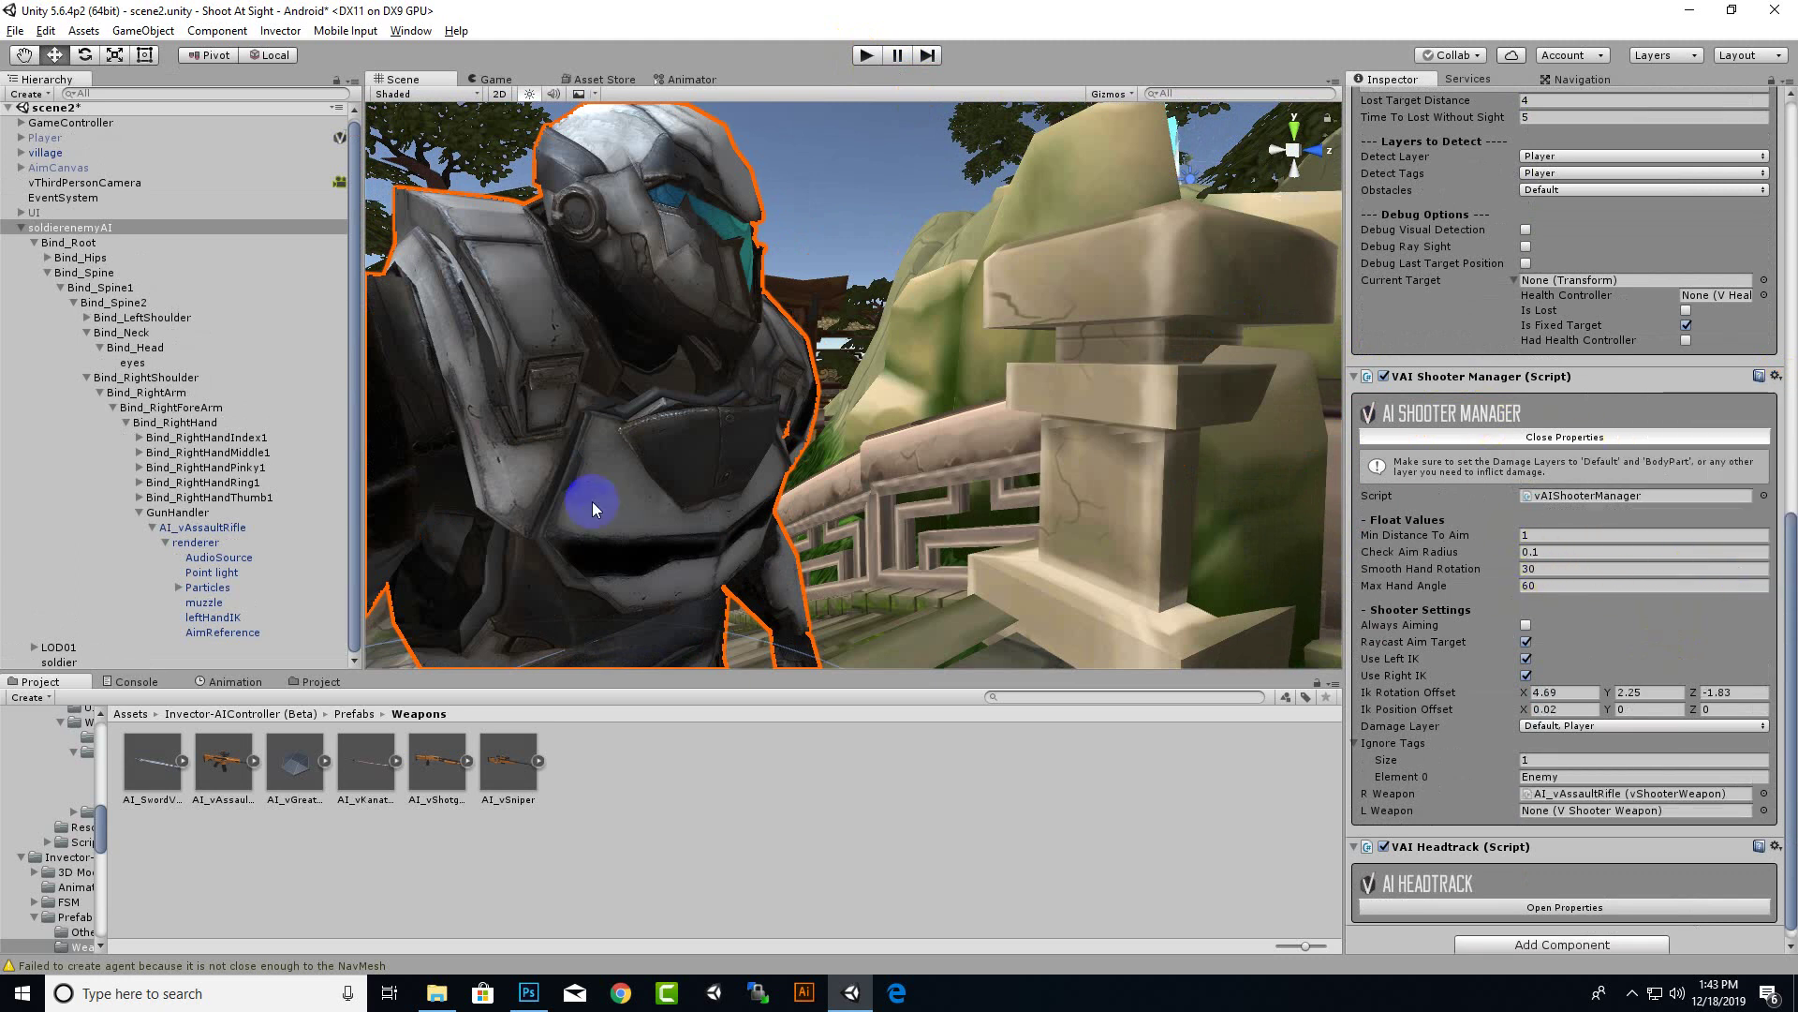
Collapse the soldier's hierarchy, select the Player, then start and pause the scene
{"action": "left_click", "coordinate": [21, 228]}
{"action": "left_click", "coordinate": [42, 139]}
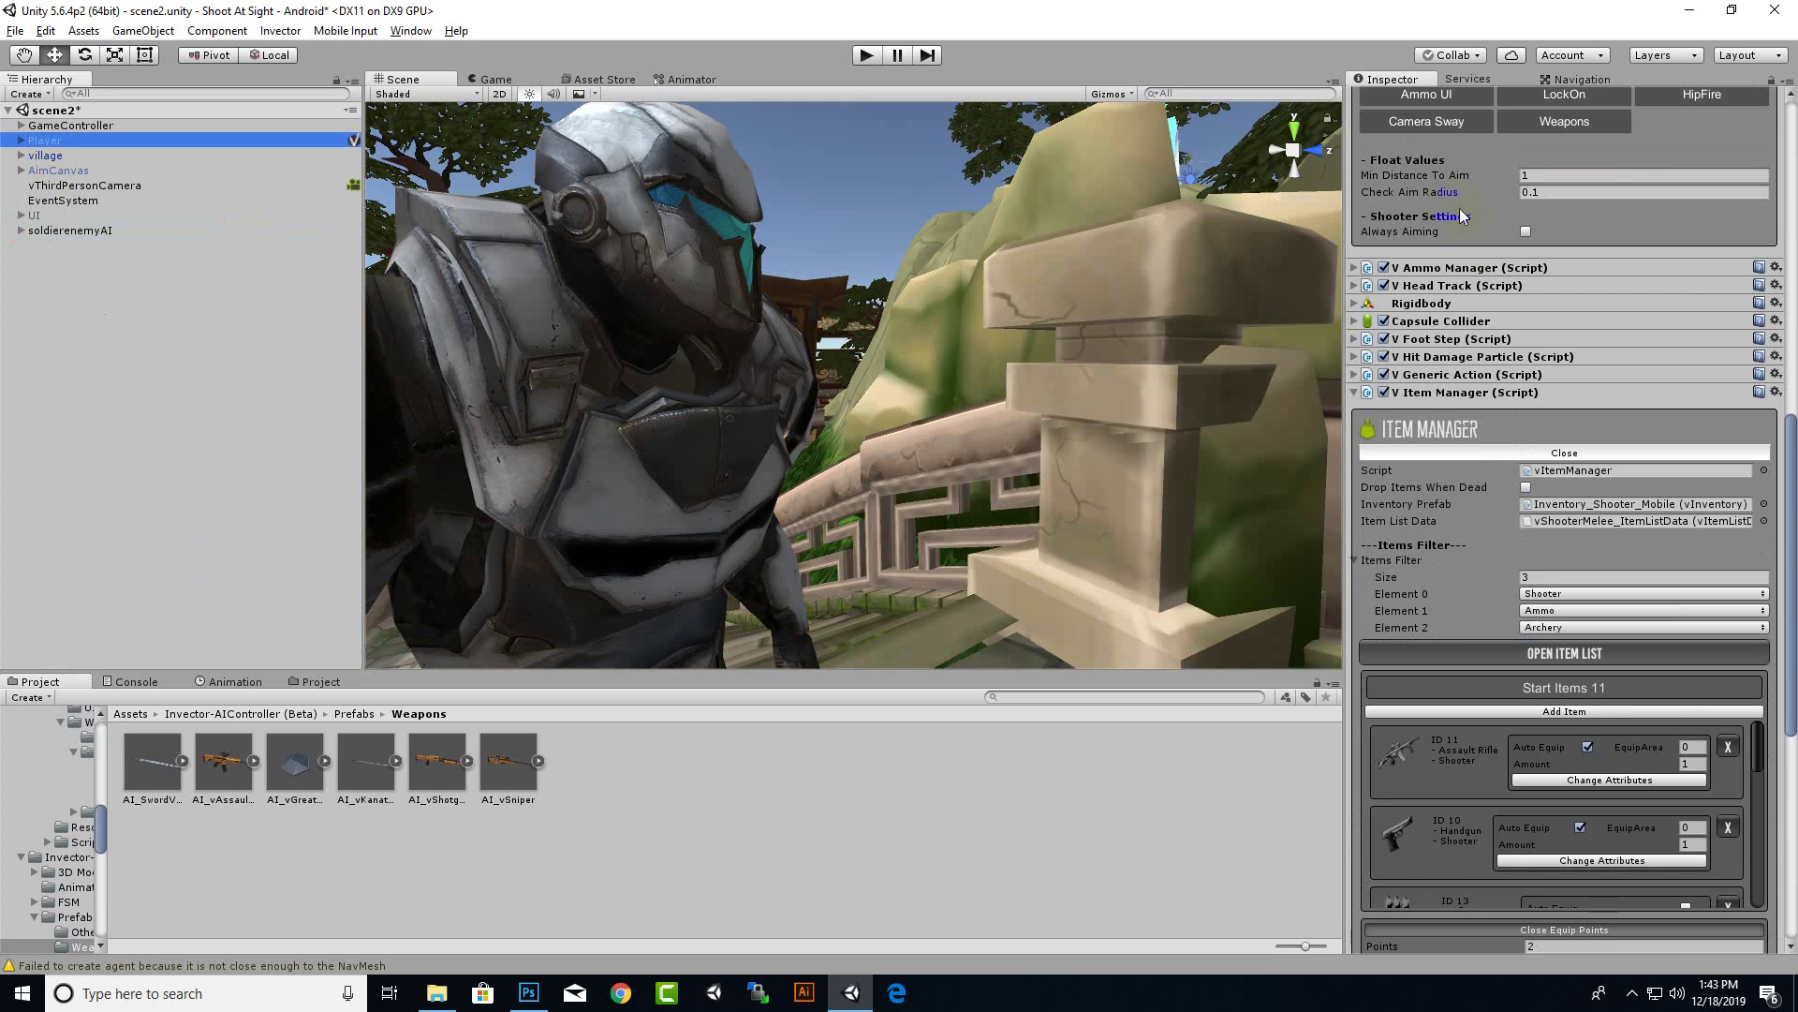
{"action": "scroll", "coordinate": [1447, 472], "scroll_direction": "up", "scroll_amount": 5}
{"action": "scroll", "coordinate": [1437, 257], "scroll_direction": "up", "scroll_amount": 5}
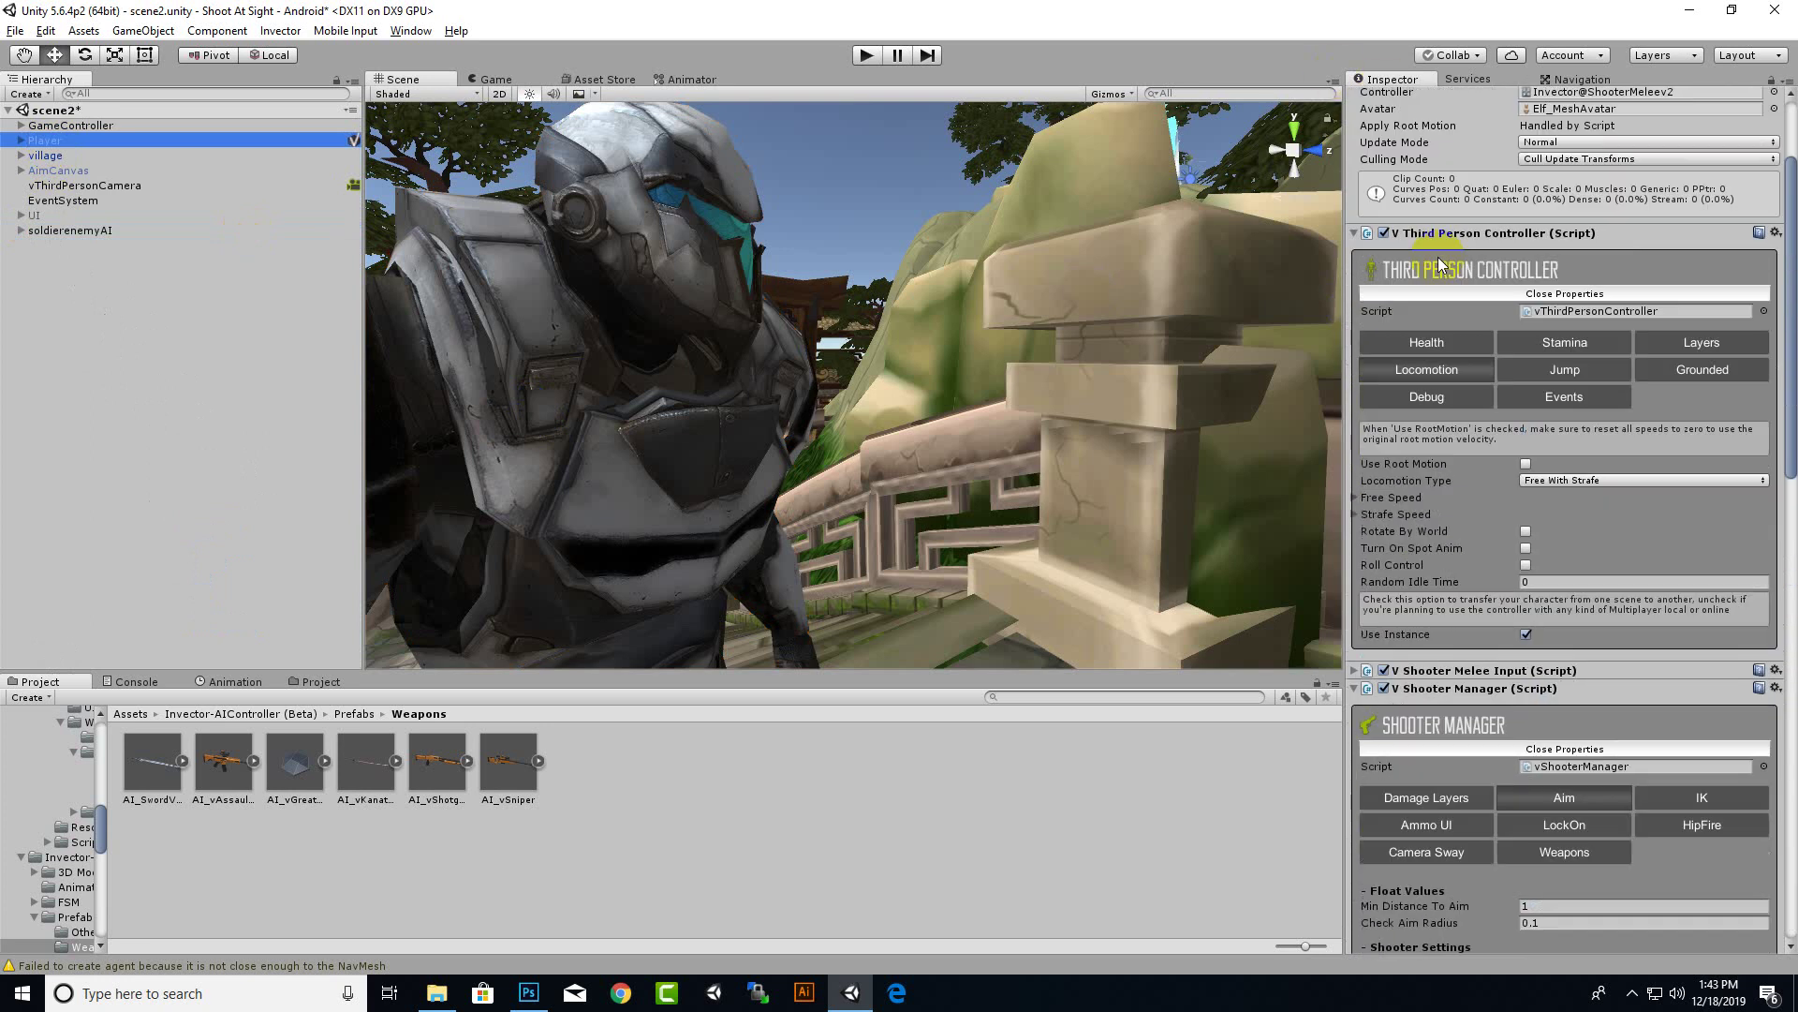
{"action": "scroll", "coordinate": [1437, 257], "scroll_direction": "up", "scroll_amount": 5}
{"action": "scroll", "coordinate": [1398, 103], "scroll_direction": "up", "scroll_amount": 3}
{"action": "left_click", "coordinate": [1392, 100]}
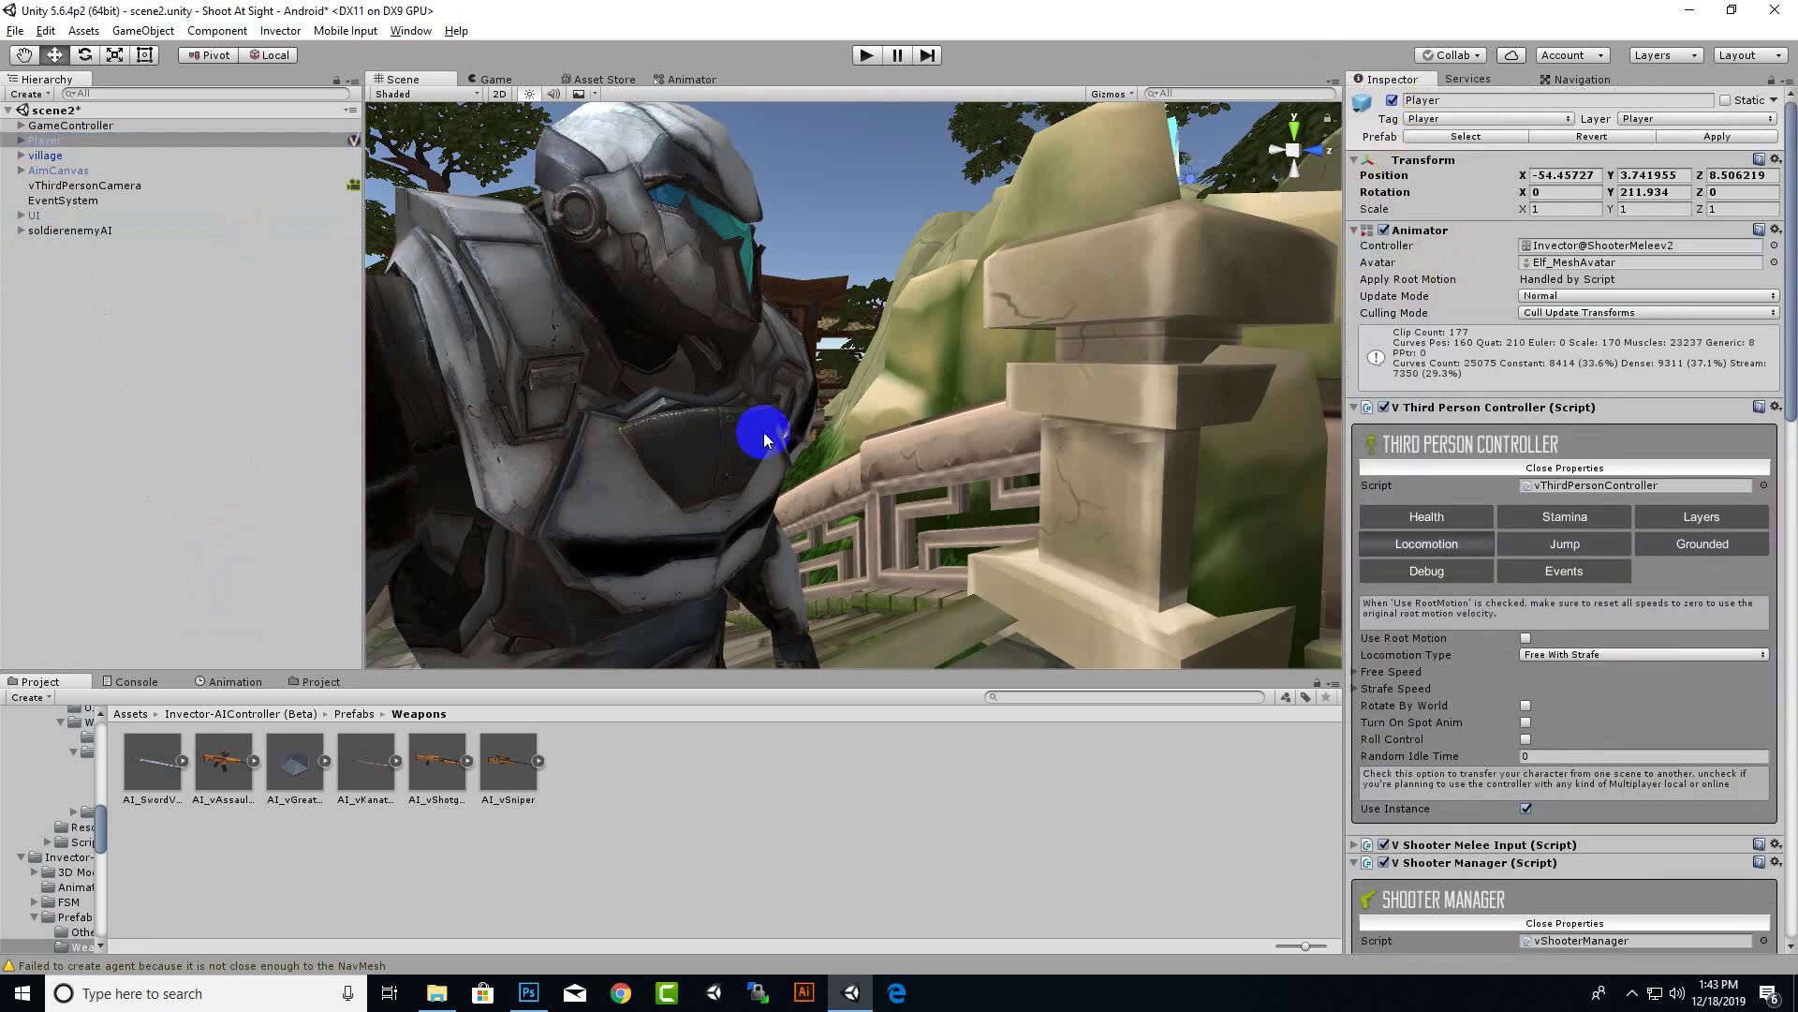
{"action": "left_click", "coordinate": [866, 54]}
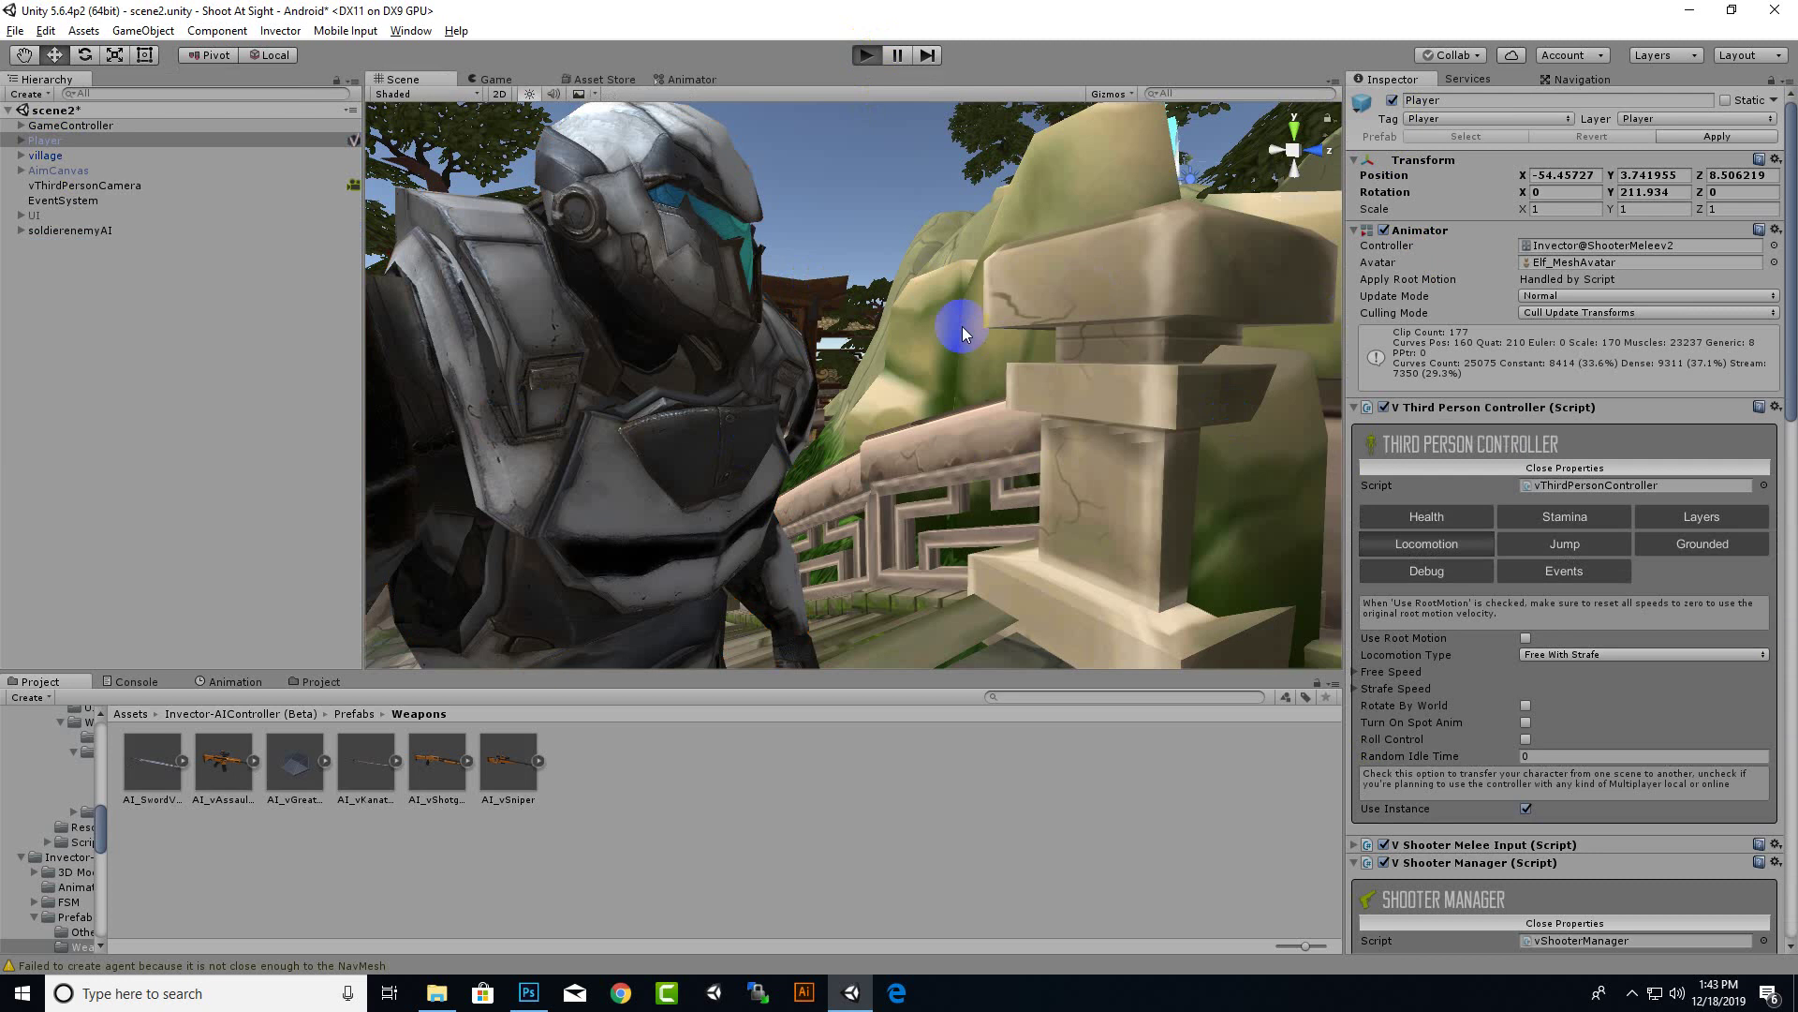
{"action": "left_click", "coordinate": [899, 55]}
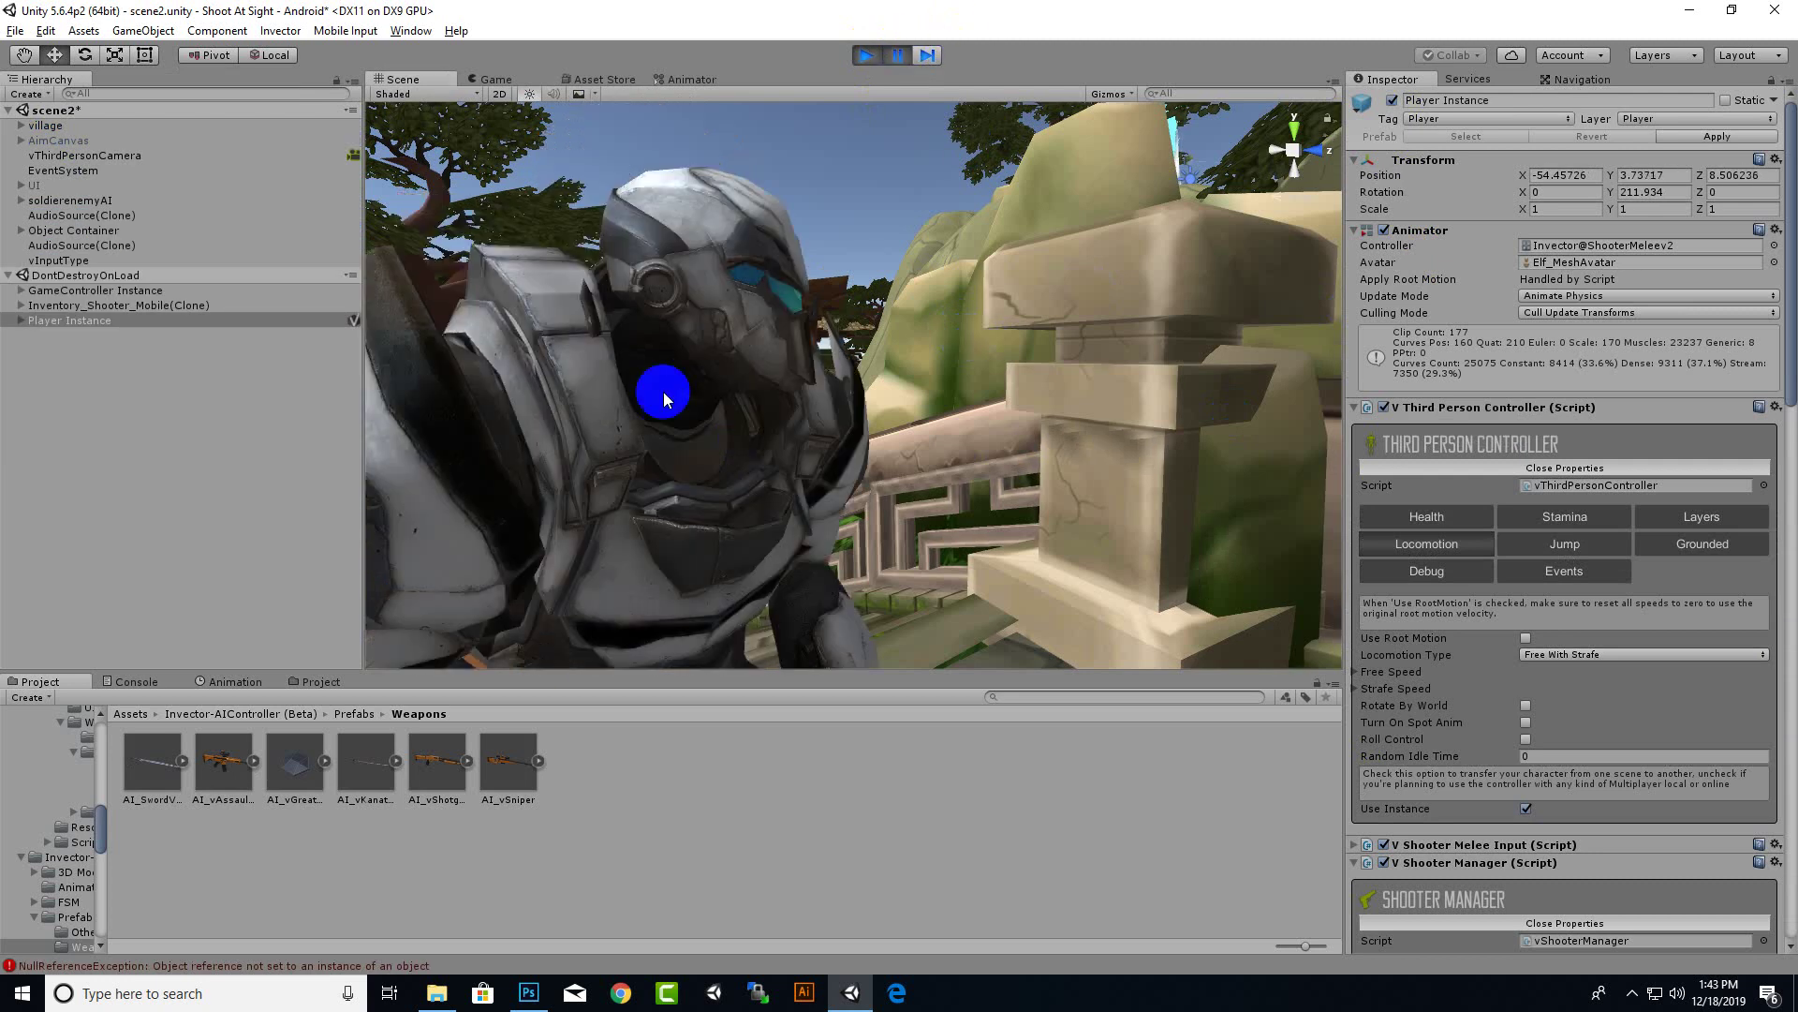
Read the NullReferenceException stack trace in the Console, then stop the game
{"action": "left_click", "coordinate": [356, 966]}
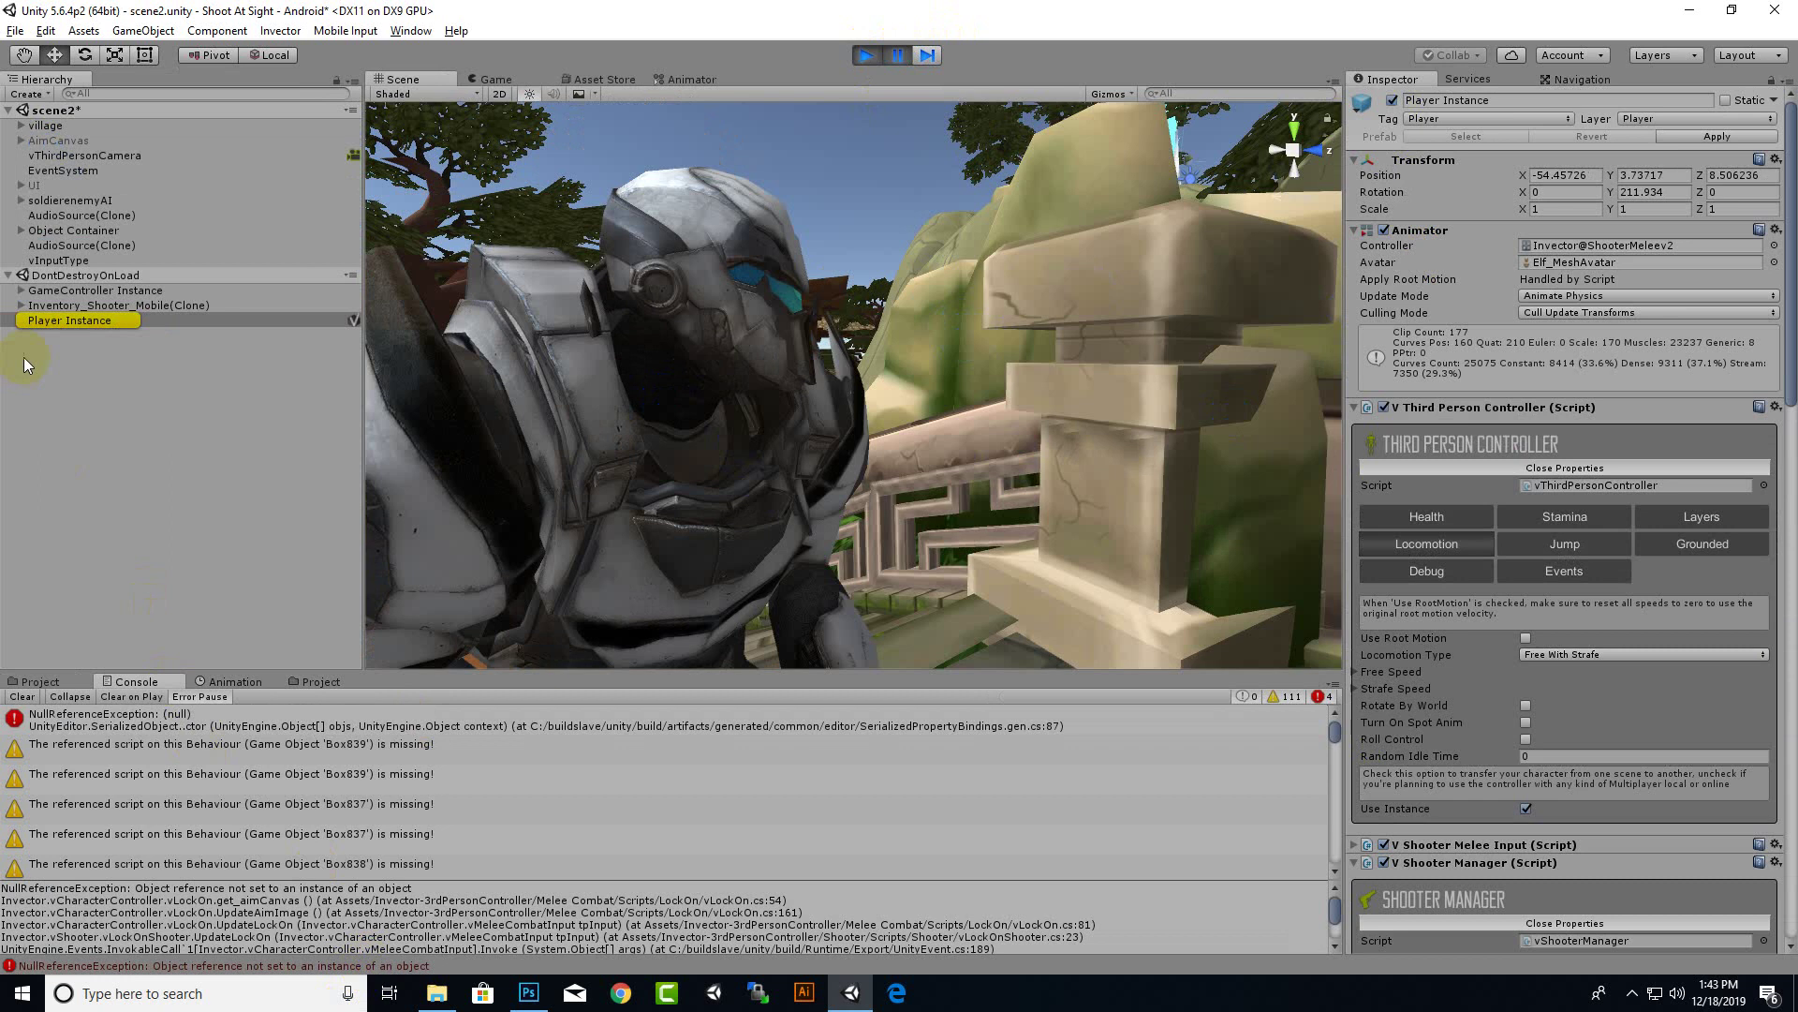
{"action": "left_click", "coordinate": [105, 321]}
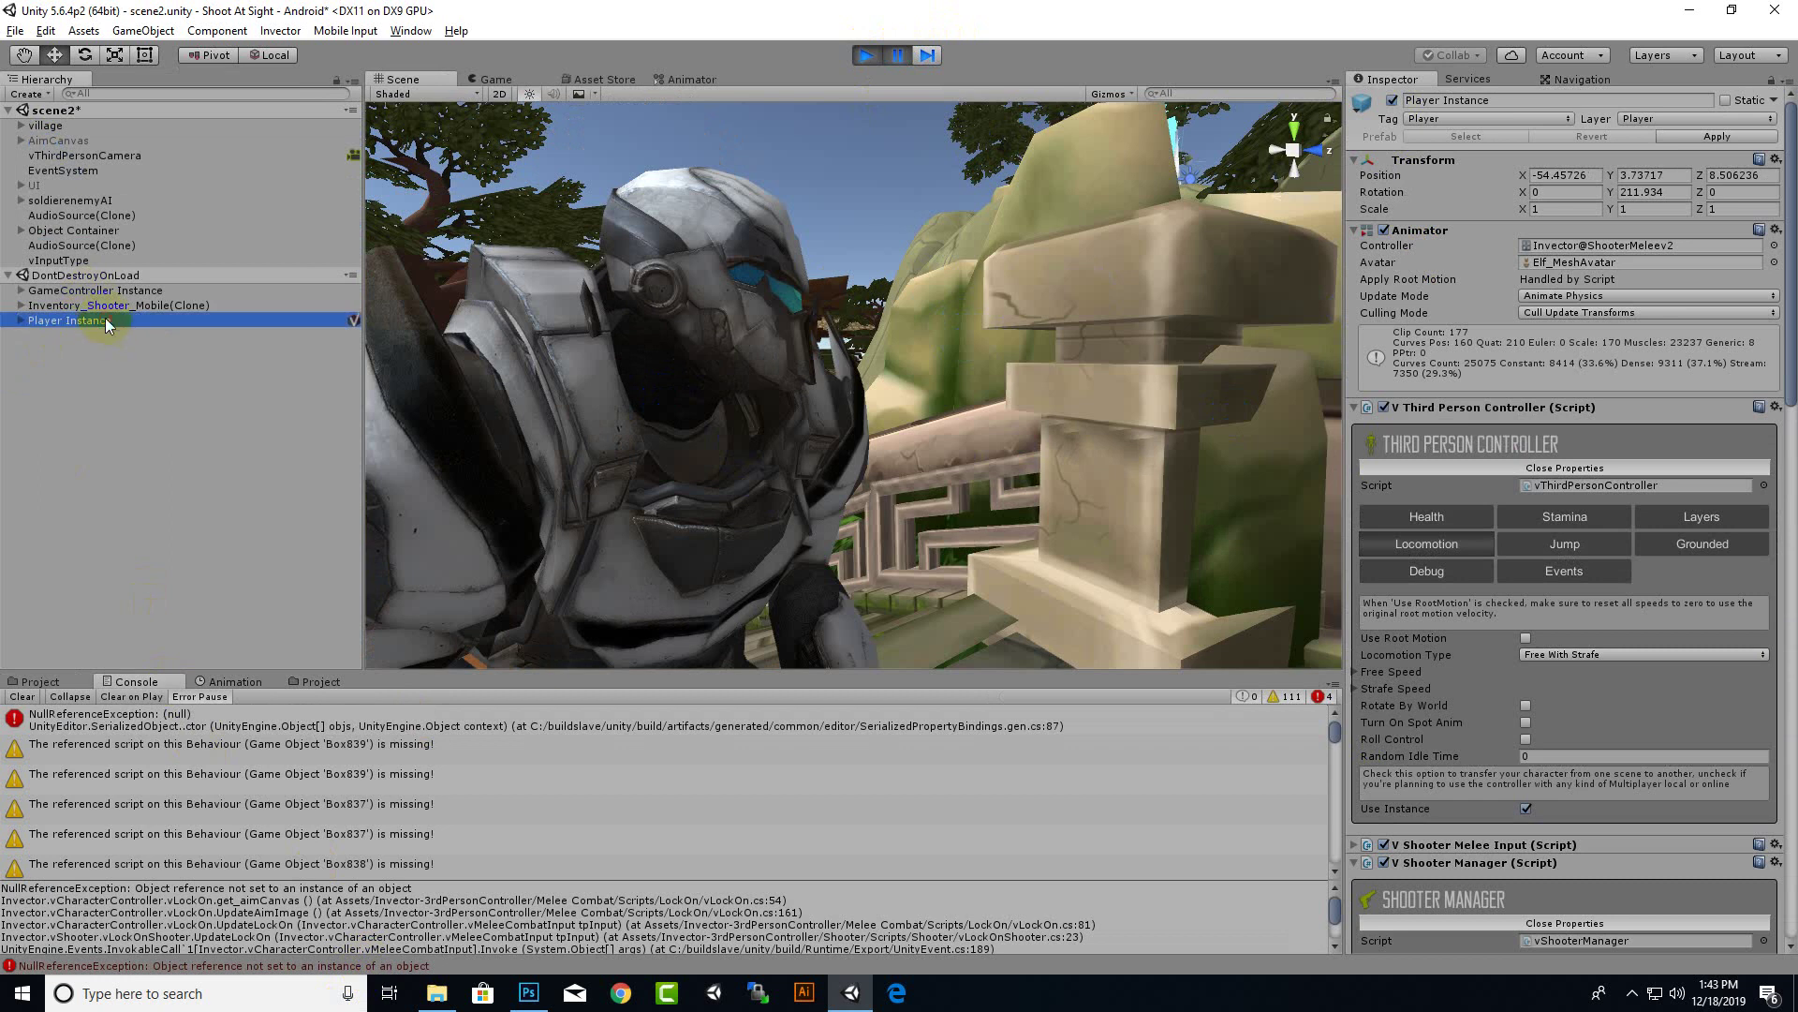
{"action": "left_click", "coordinate": [103, 718]}
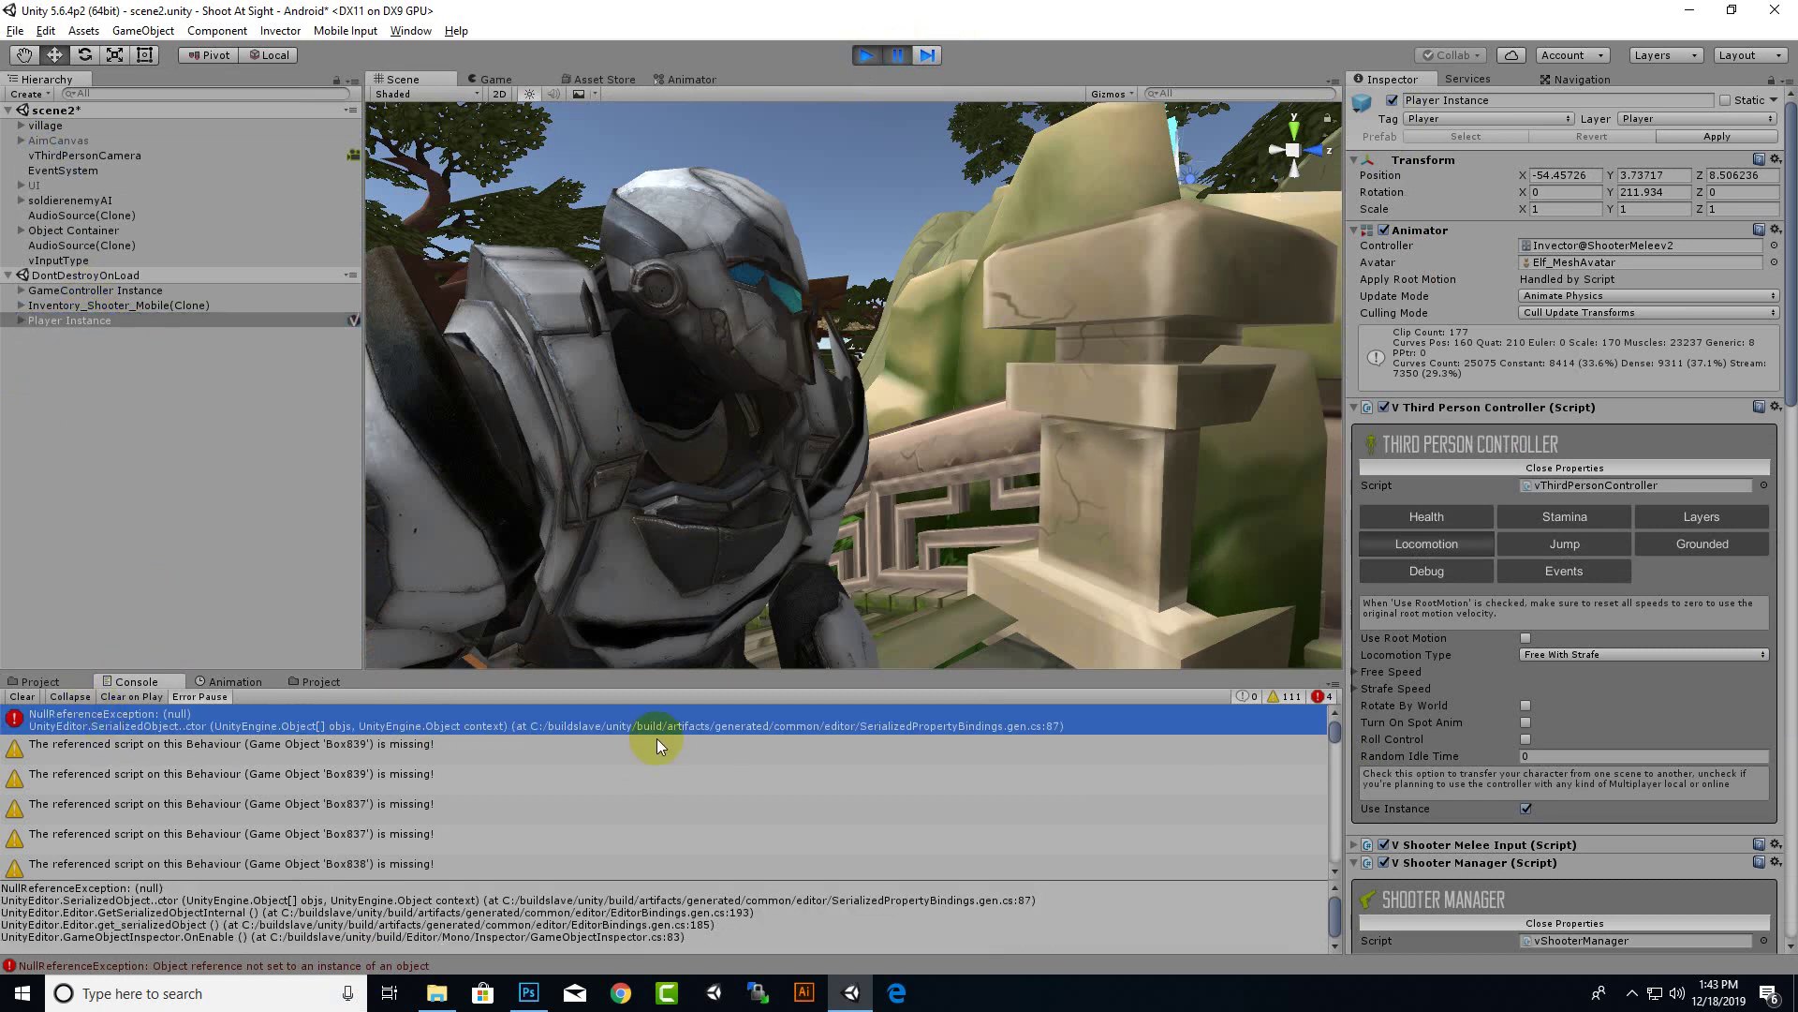
{"action": "left_click", "coordinate": [861, 53]}
{"action": "left_click", "coordinate": [903, 55]}
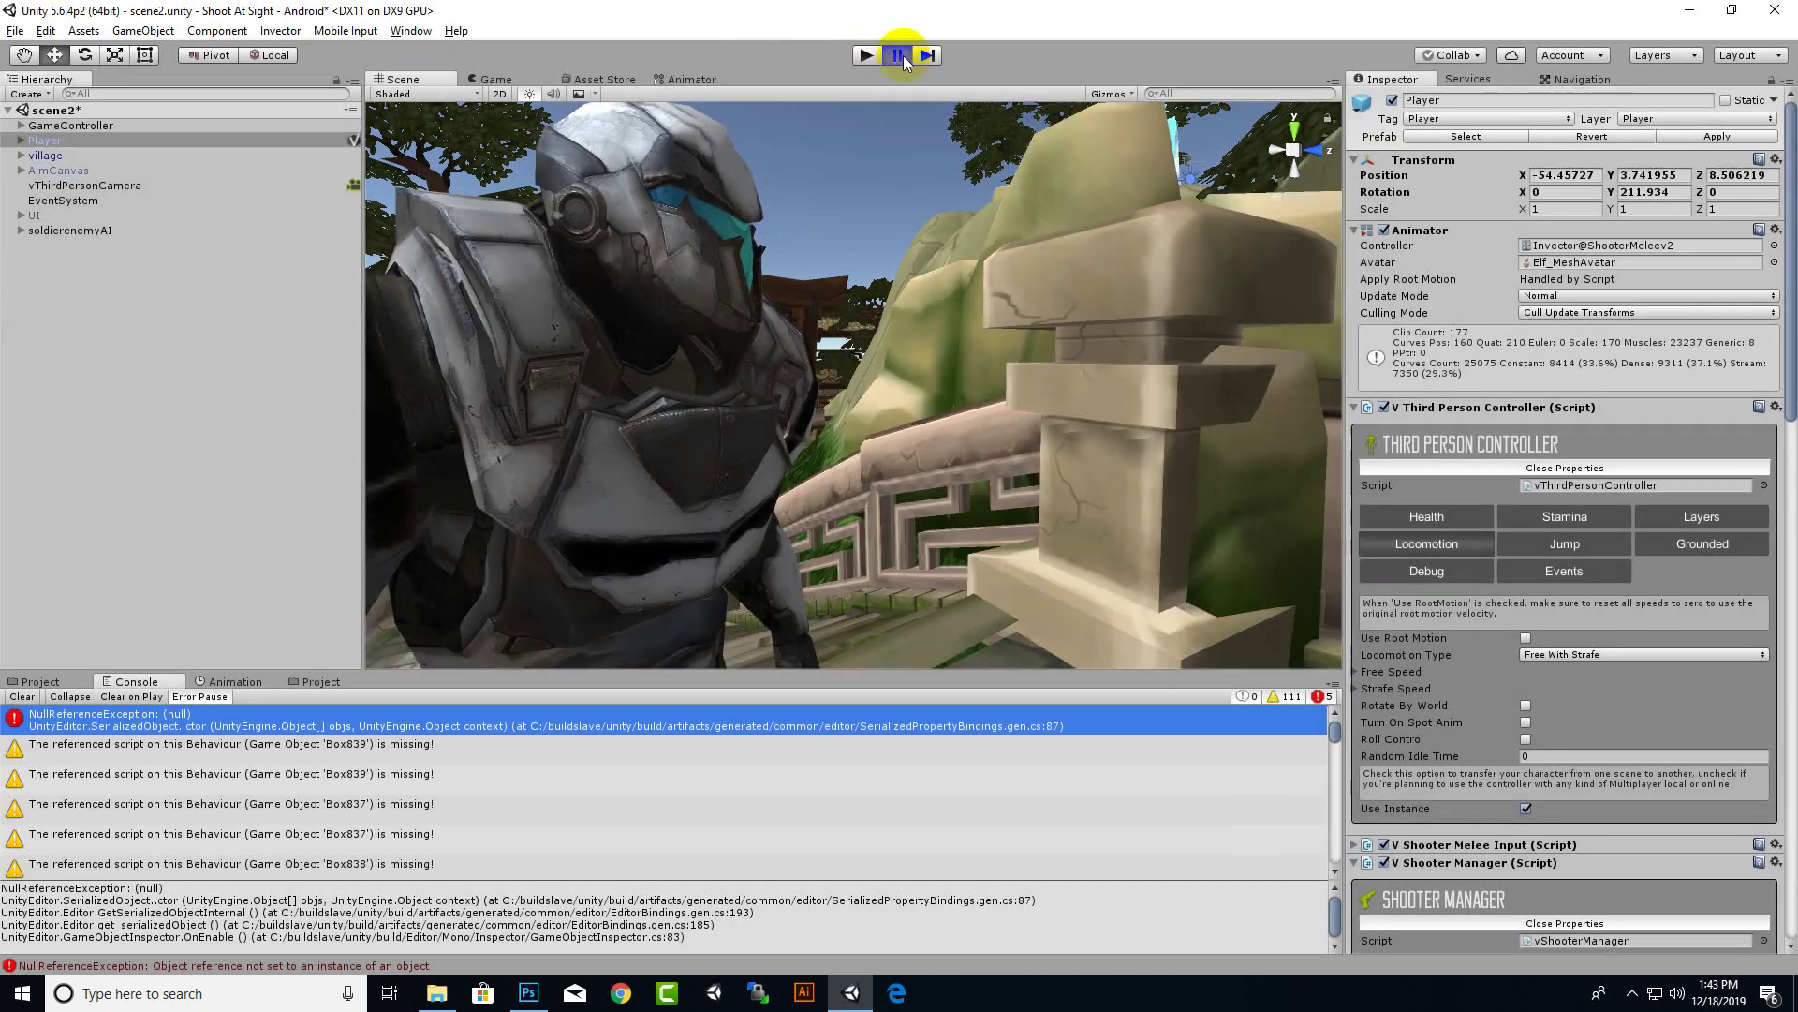
Reselect the Player object and scroll through its components
{"action": "left_click", "coordinate": [39, 683]}
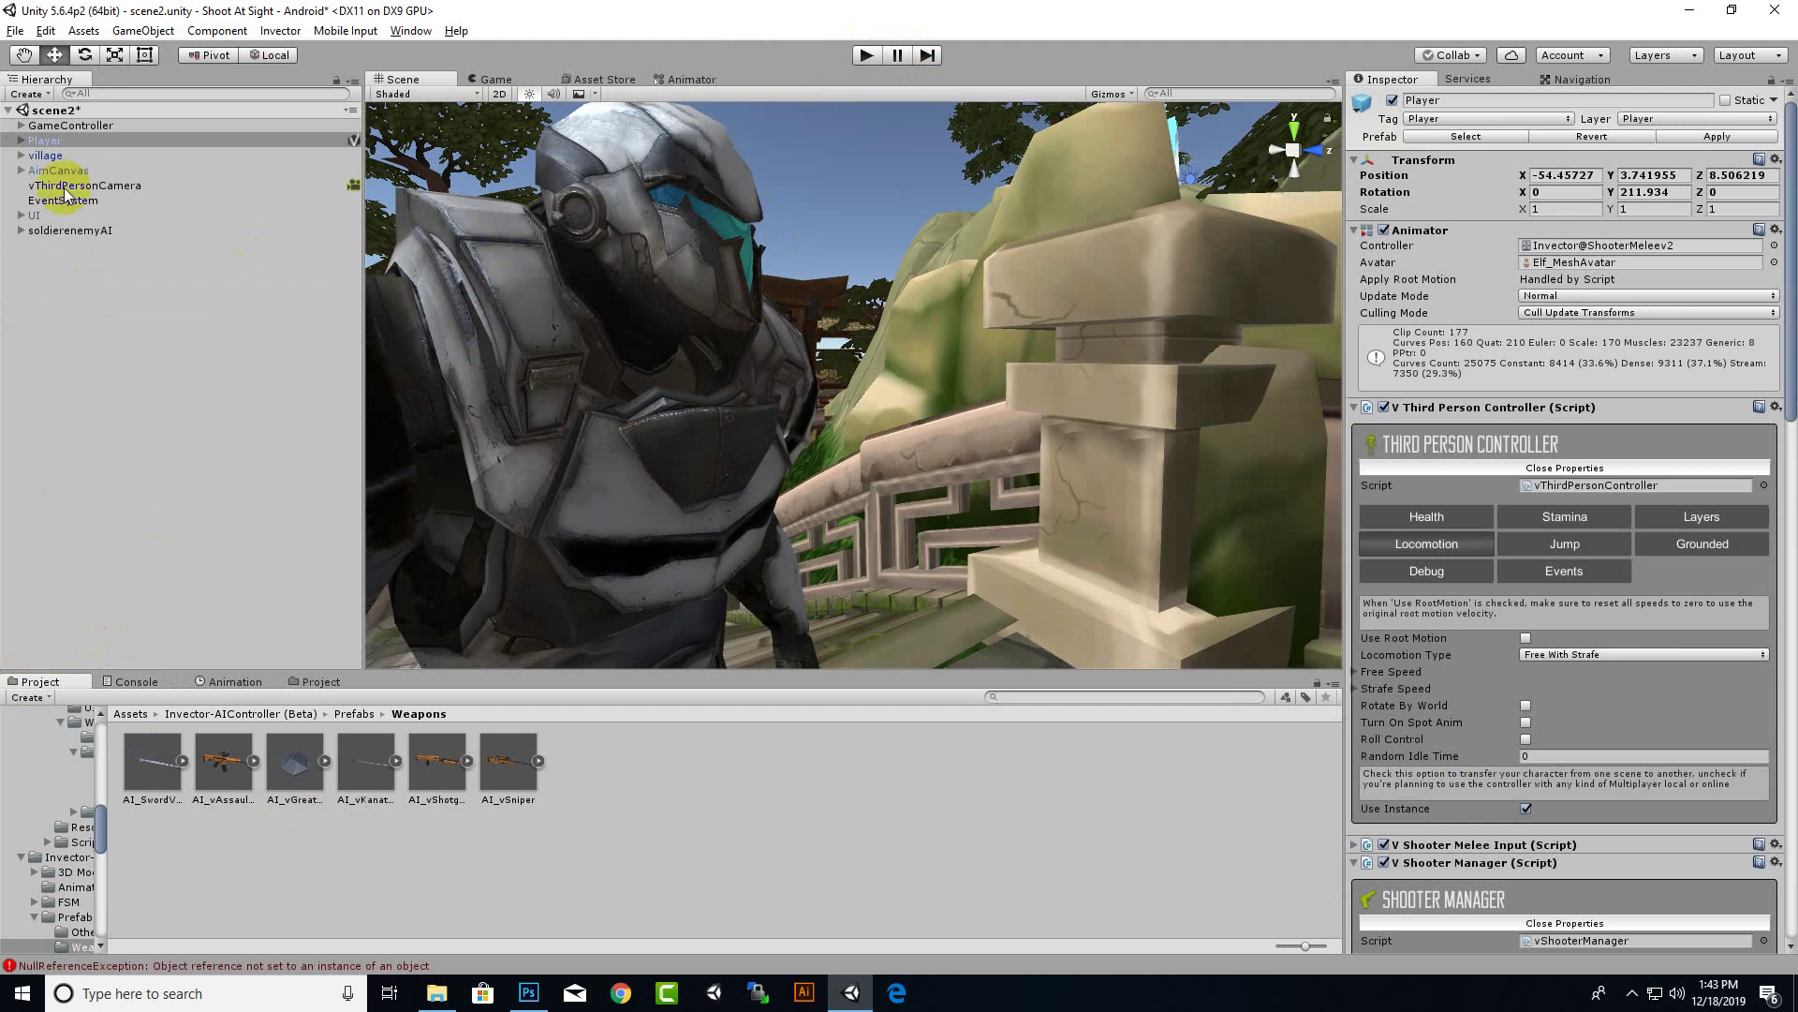
{"action": "left_click", "coordinate": [176, 397]}
{"action": "left_click", "coordinate": [46, 140]}
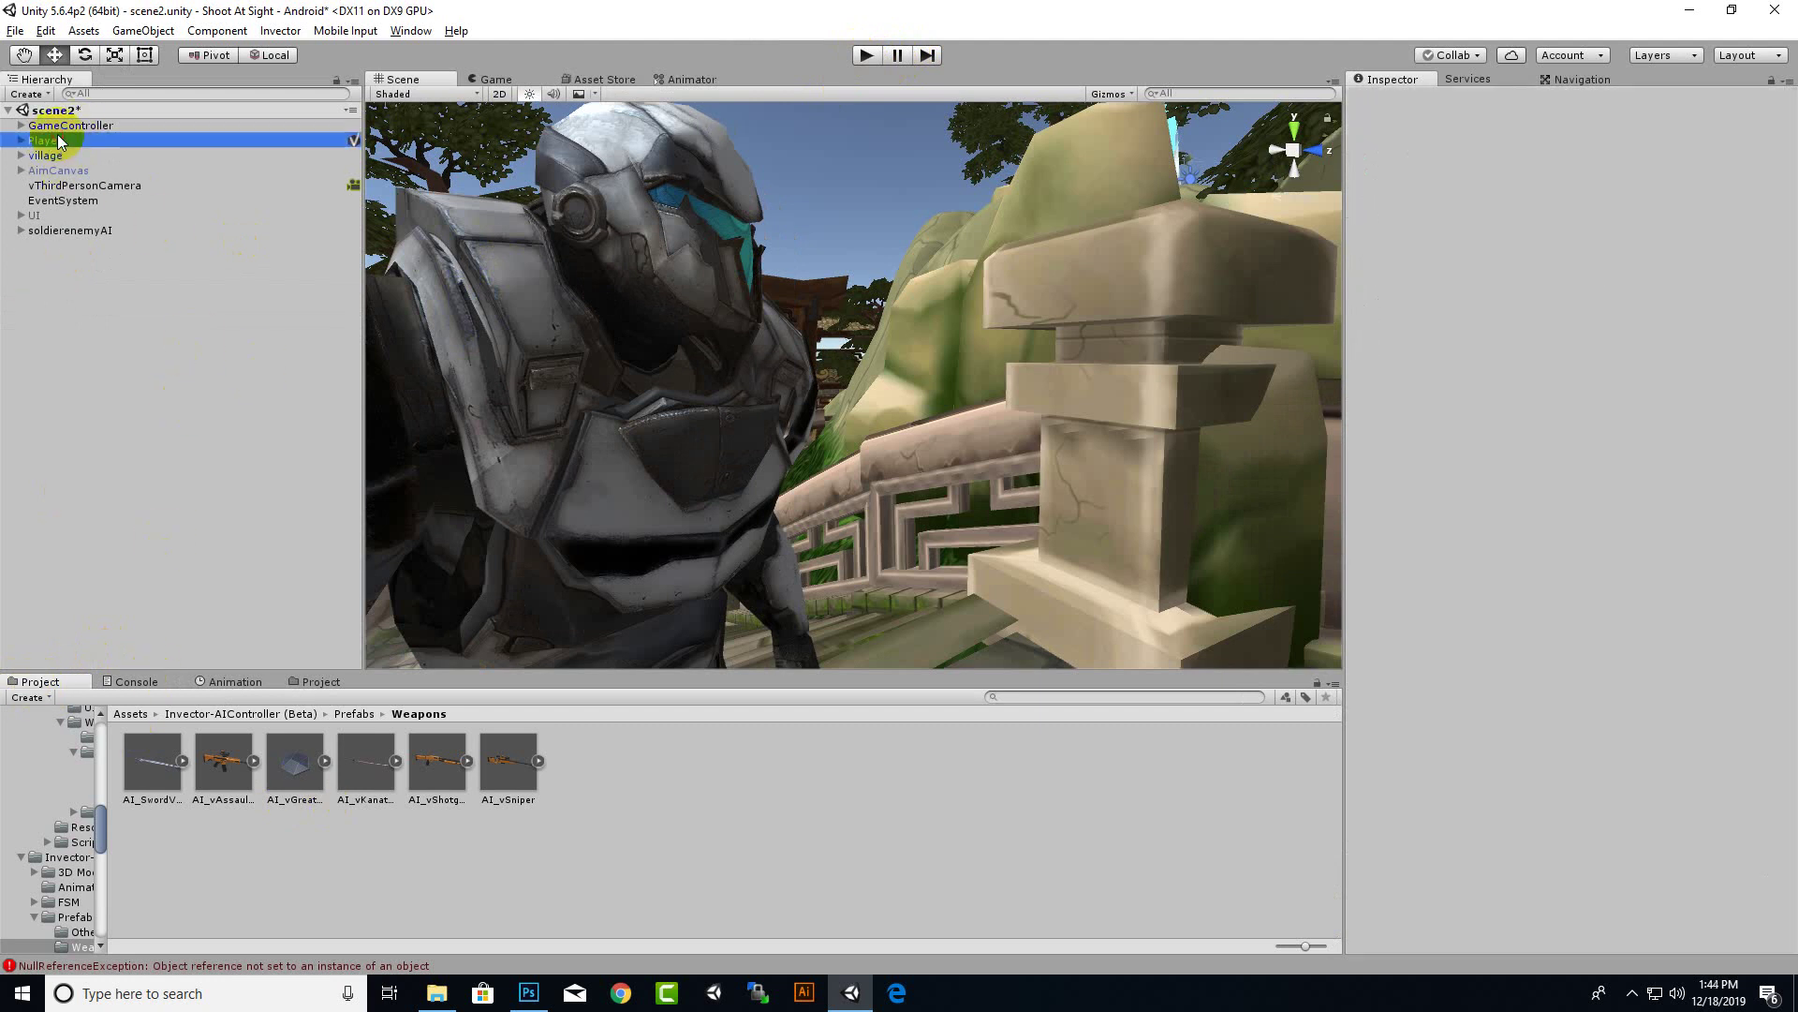
{"action": "scroll", "coordinate": [1517, 449], "scroll_direction": "down", "scroll_amount": 5}
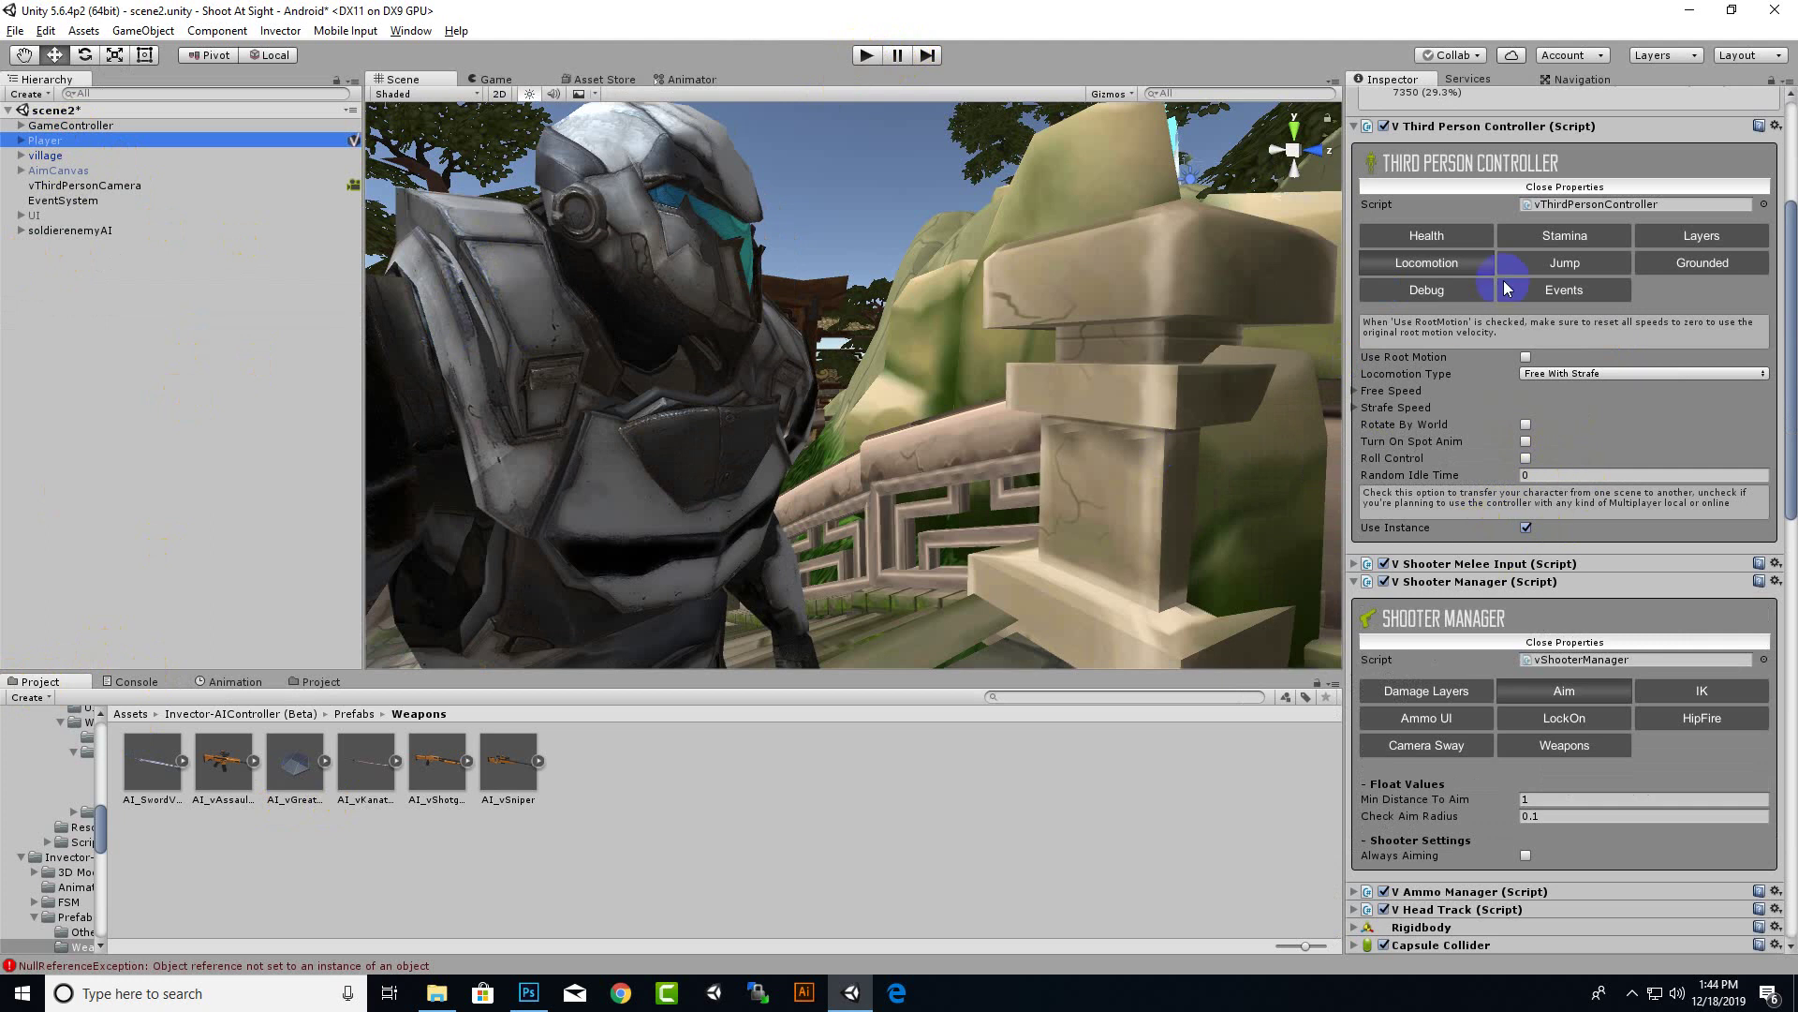
{"action": "scroll", "coordinate": [1499, 744], "scroll_direction": "down", "scroll_amount": 2}
{"action": "scroll", "coordinate": [1499, 743], "scroll_direction": "down", "scroll_amount": 6}
Check the vThirdPersonCamera's Target field, then start the game again
{"action": "left_click", "coordinate": [120, 184]}
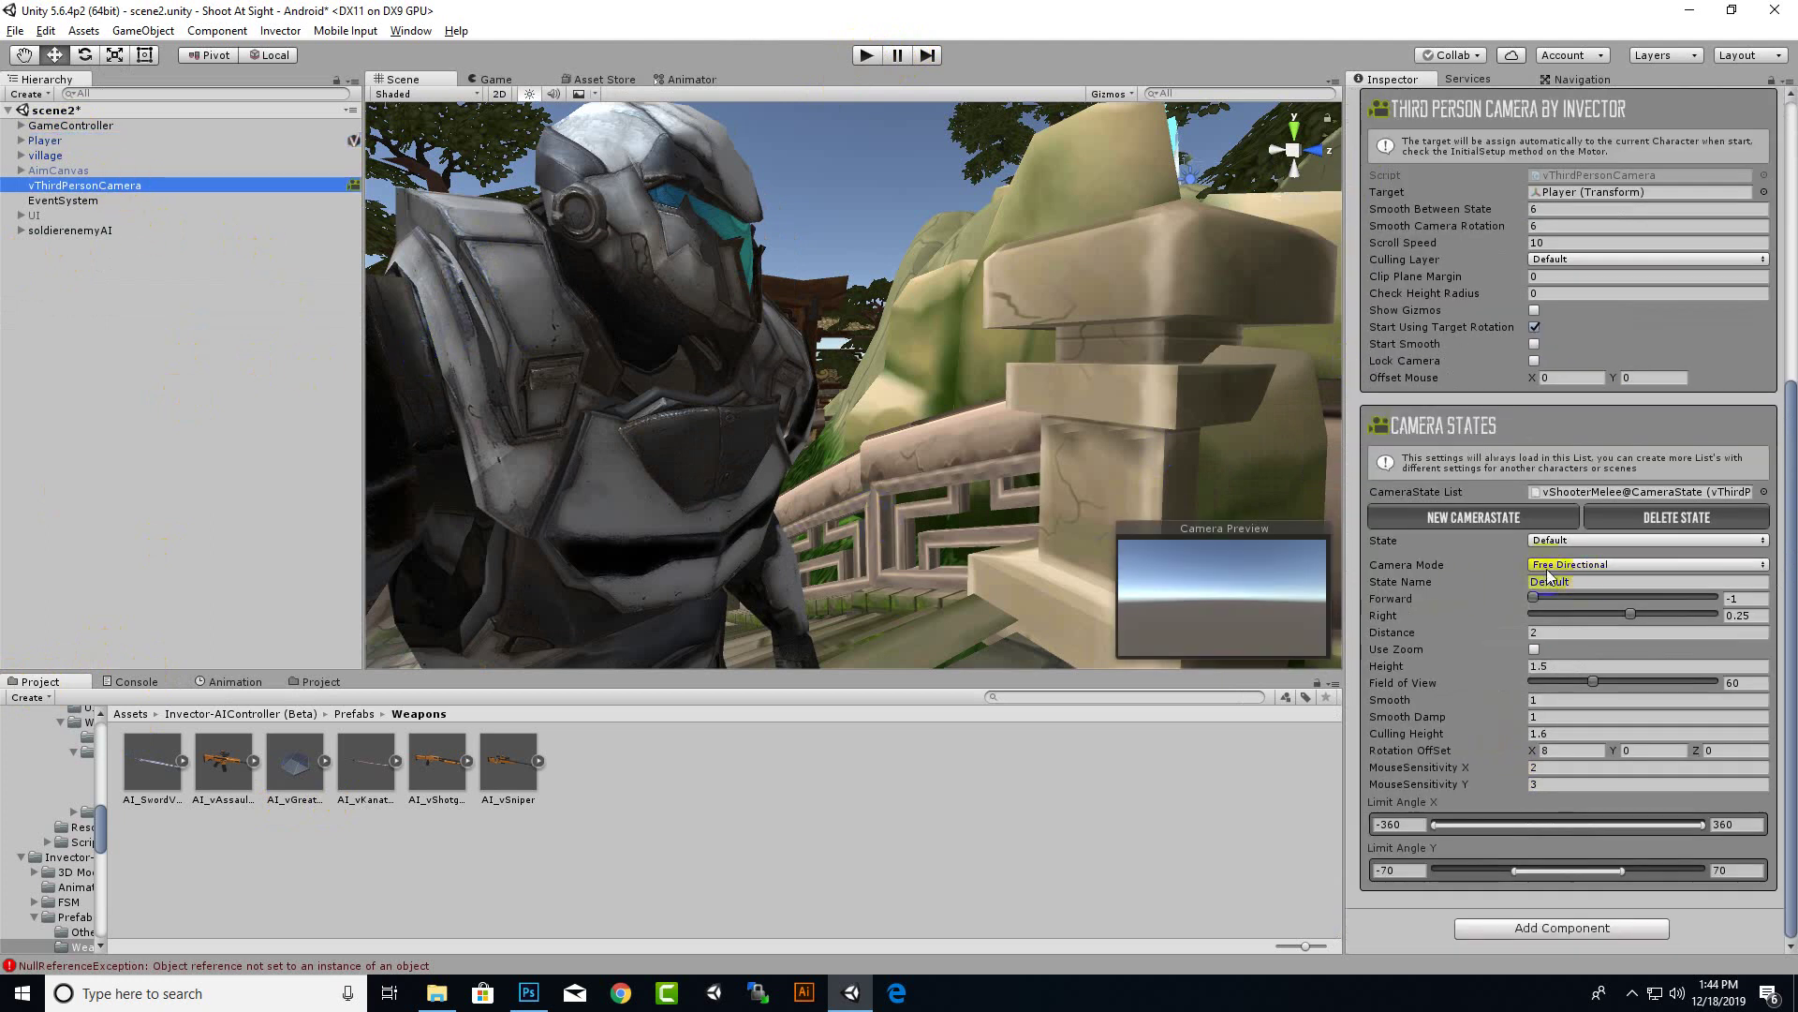
{"action": "scroll", "coordinate": [1586, 497], "scroll_direction": "up", "scroll_amount": 2}
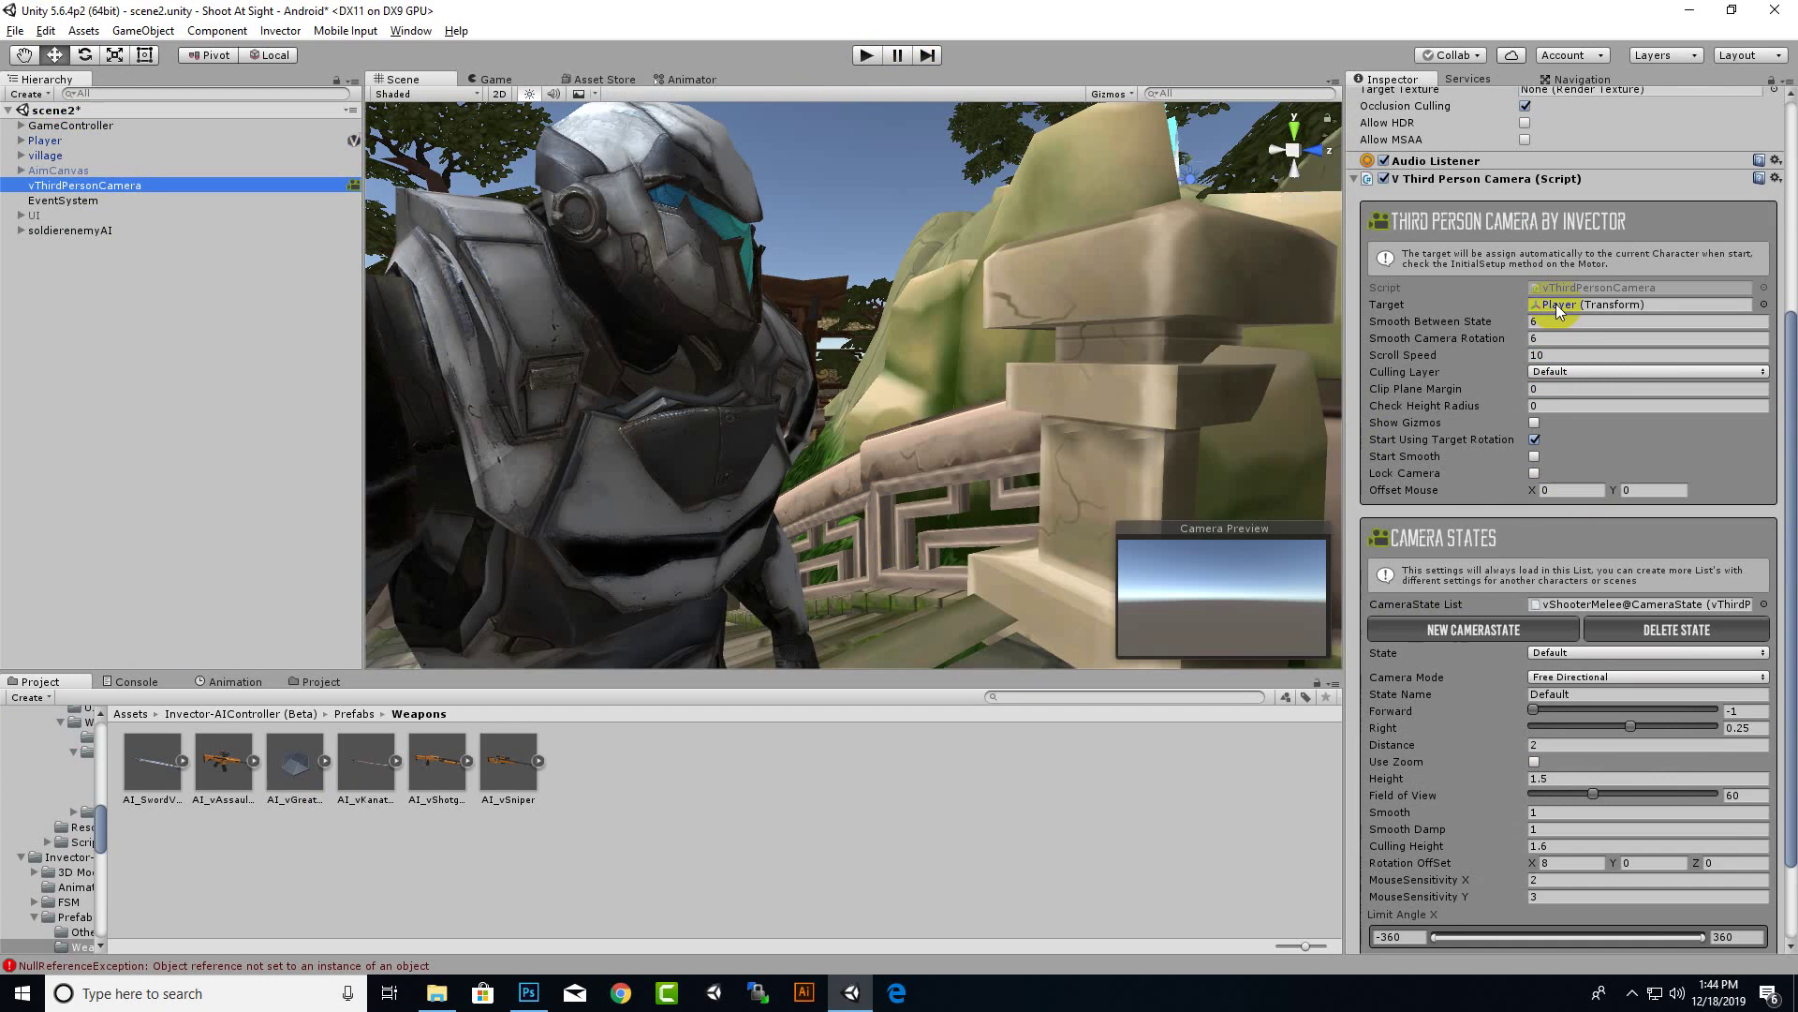
{"action": "left_click", "coordinate": [866, 55]}
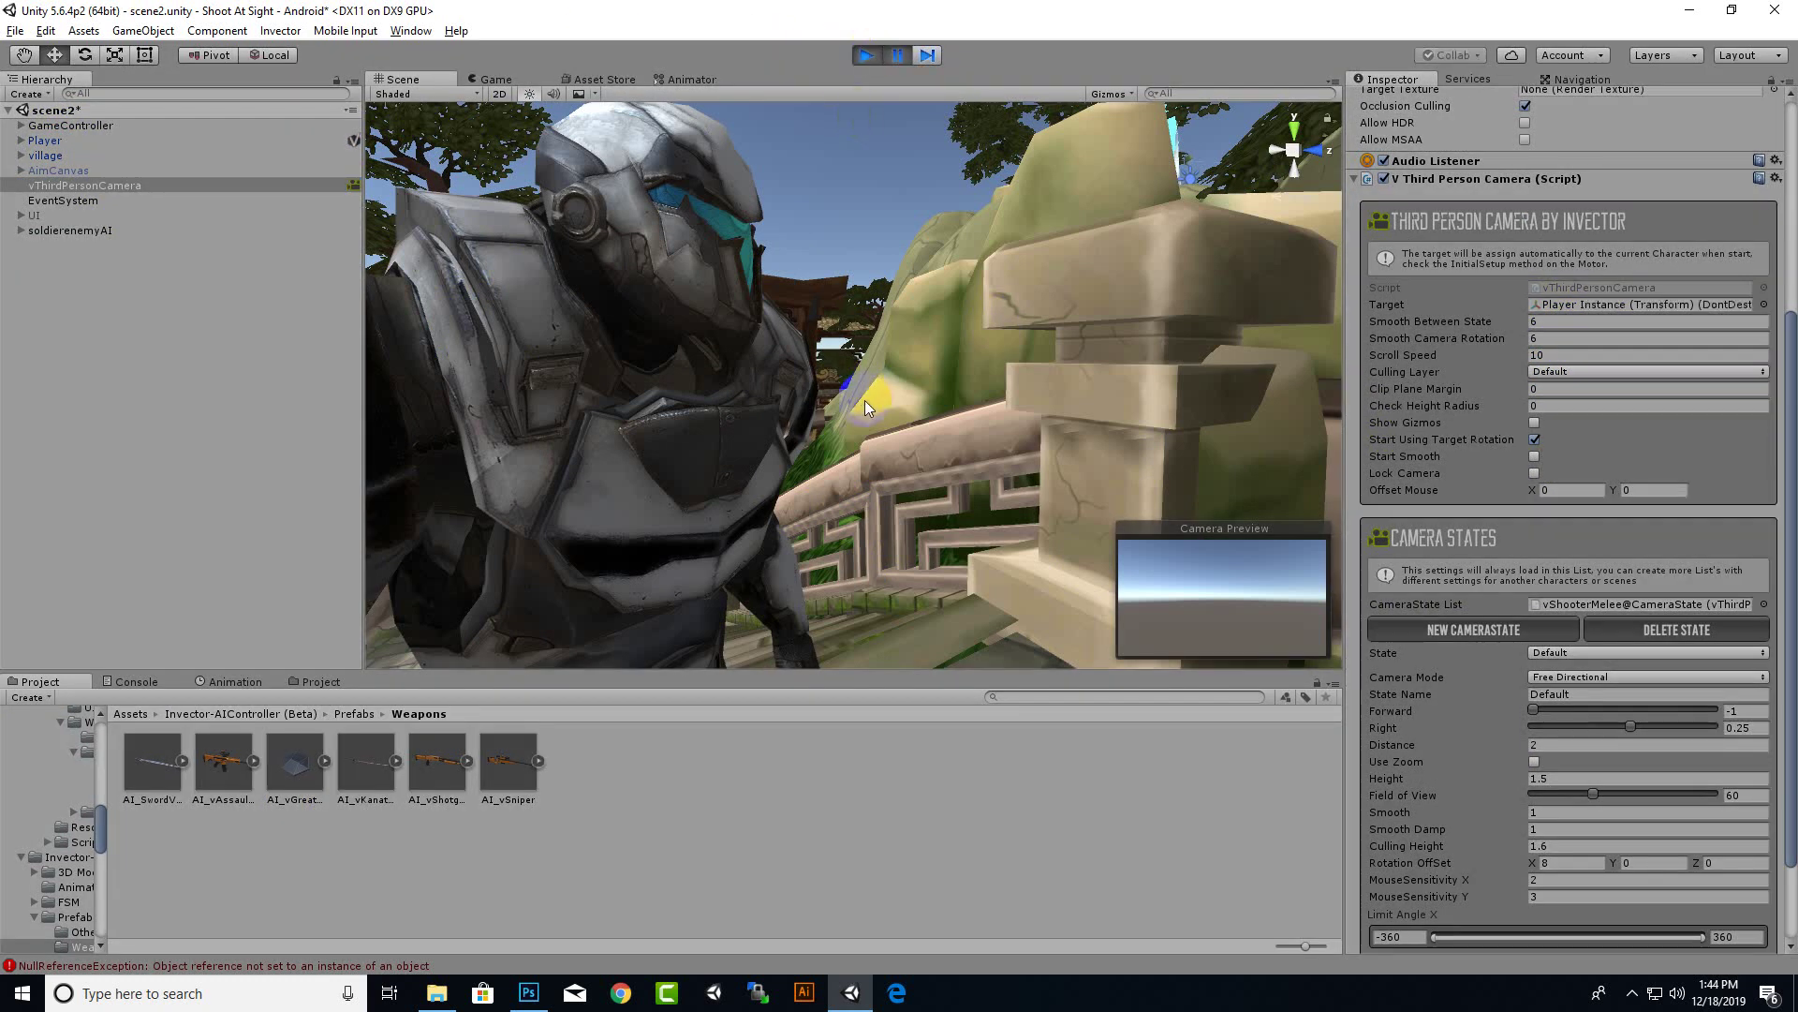
Pause the game and inspect Player Instance's components and the NullReferenceException details
{"action": "left_click", "coordinate": [902, 53]}
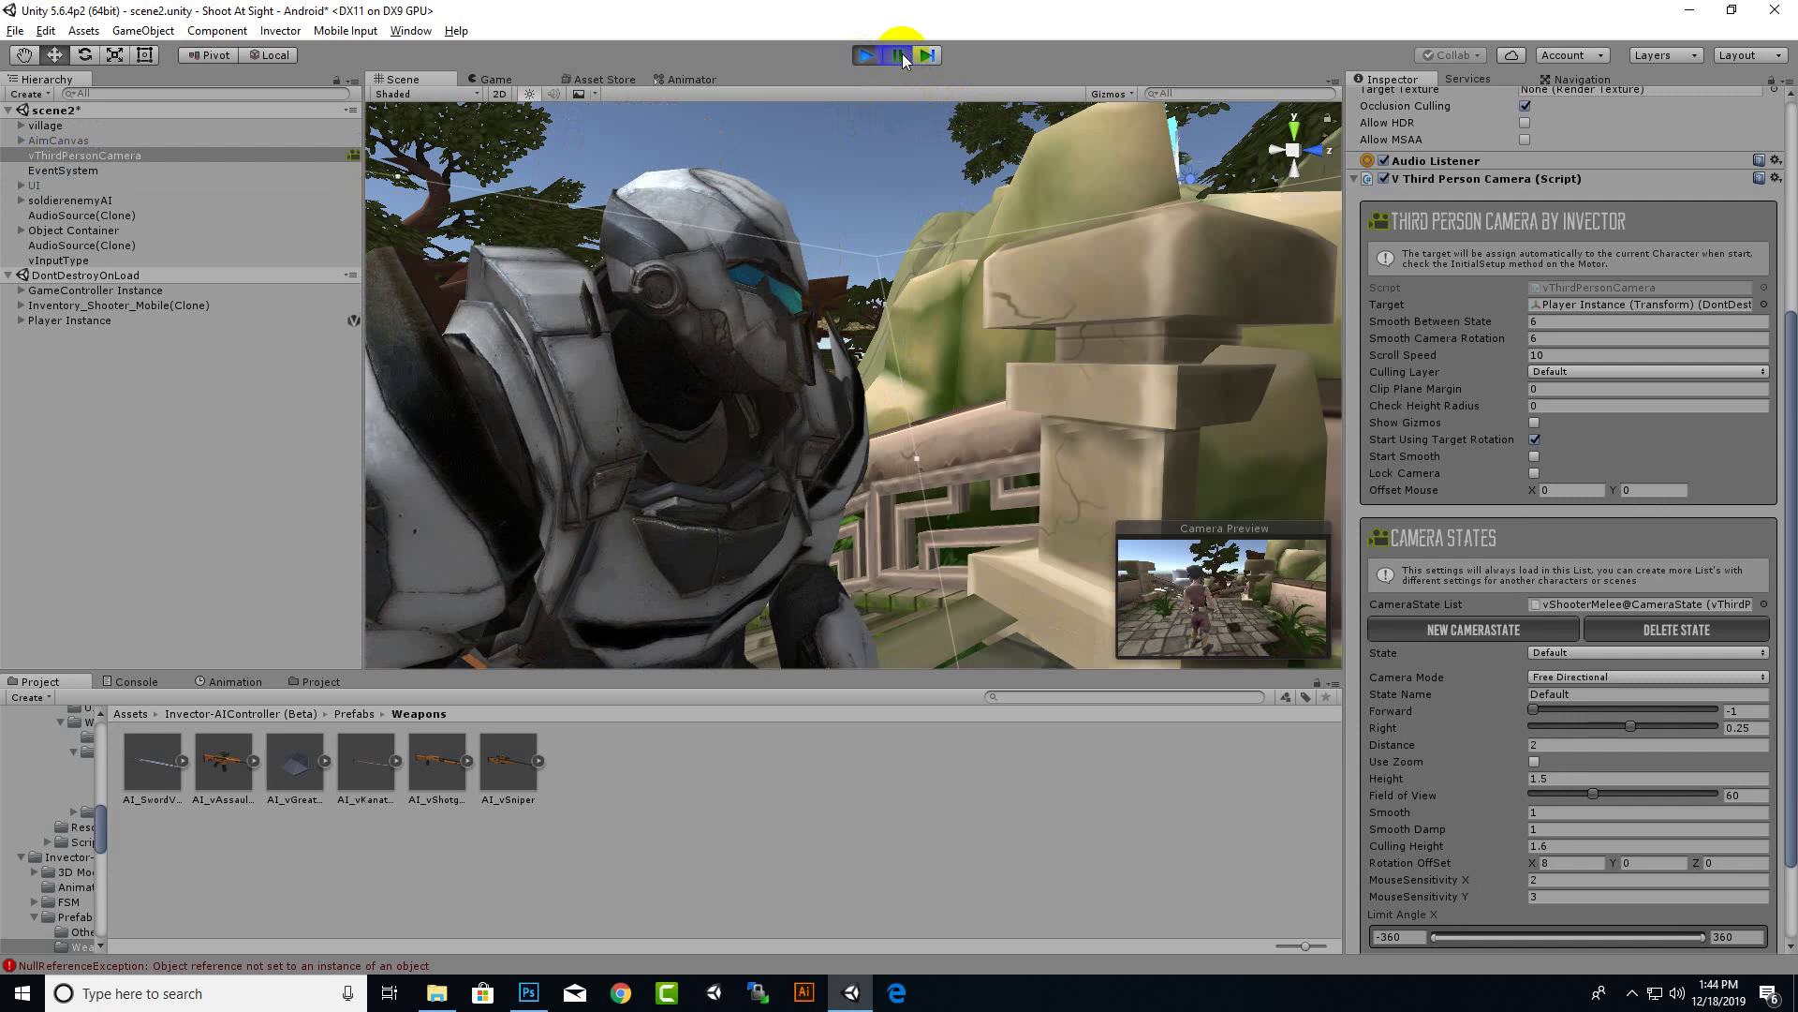
{"action": "left_click", "coordinate": [223, 963]}
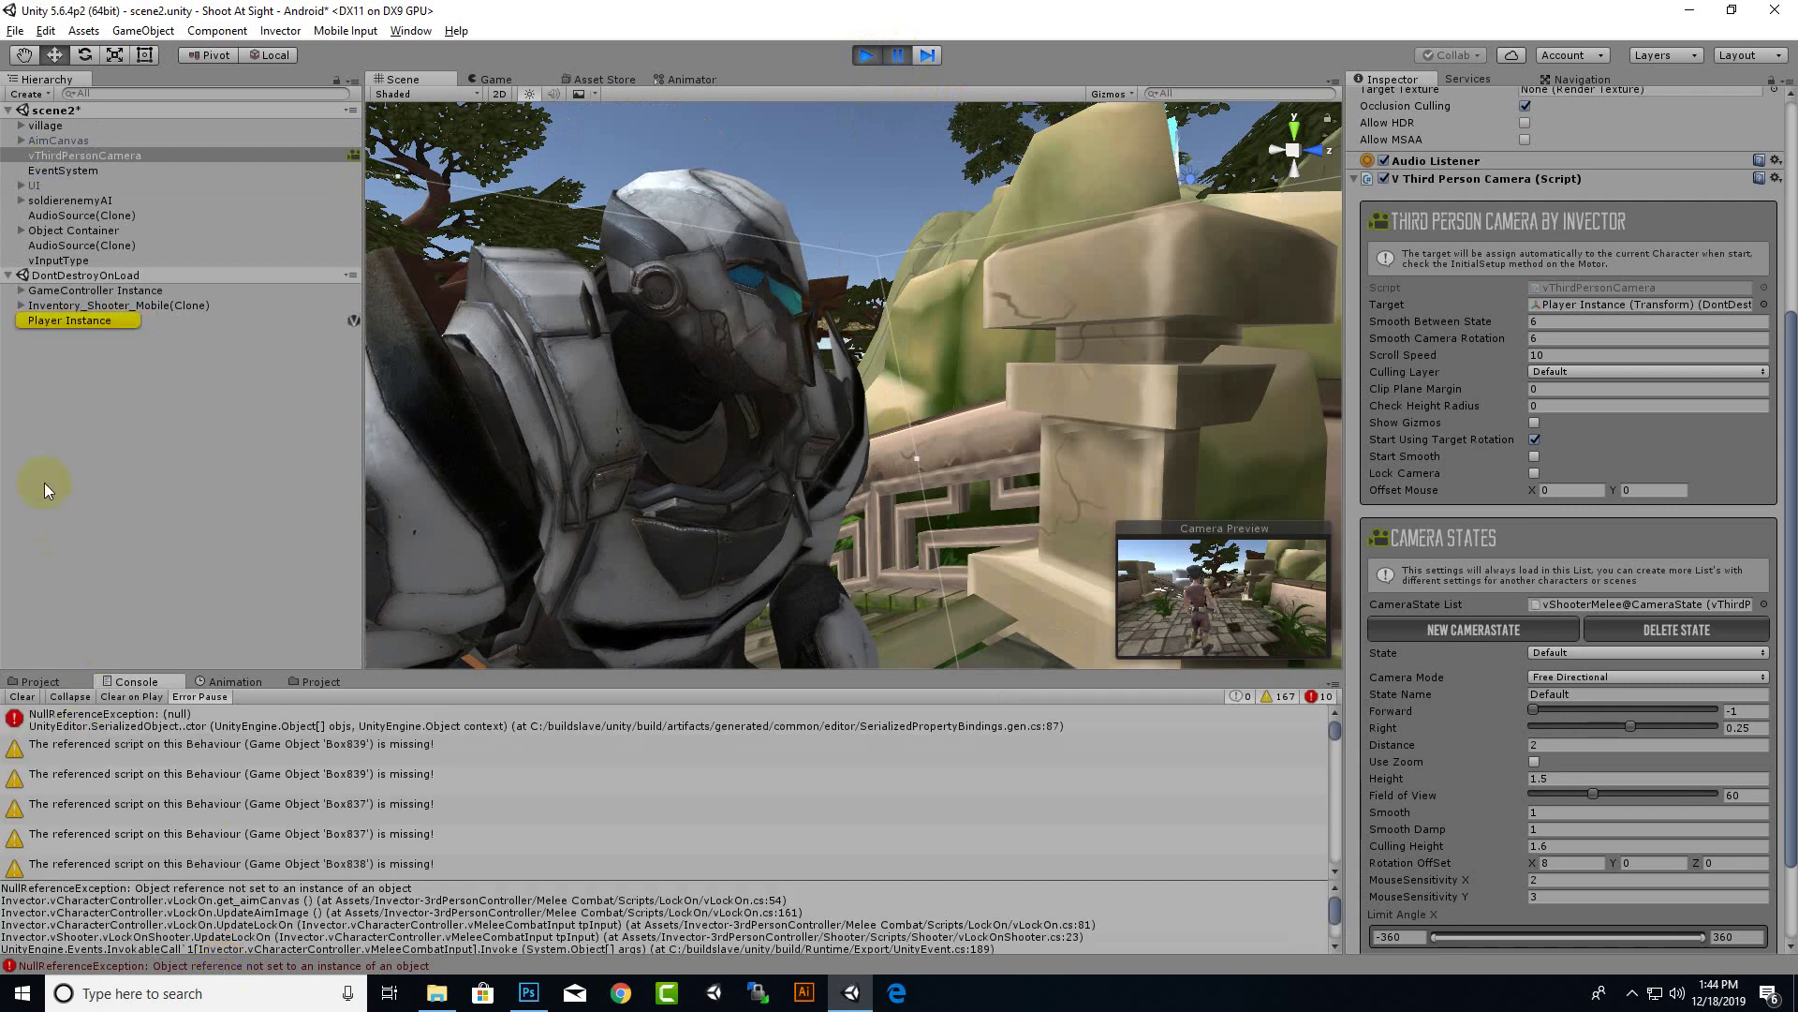
{"action": "left_click", "coordinate": [79, 323]}
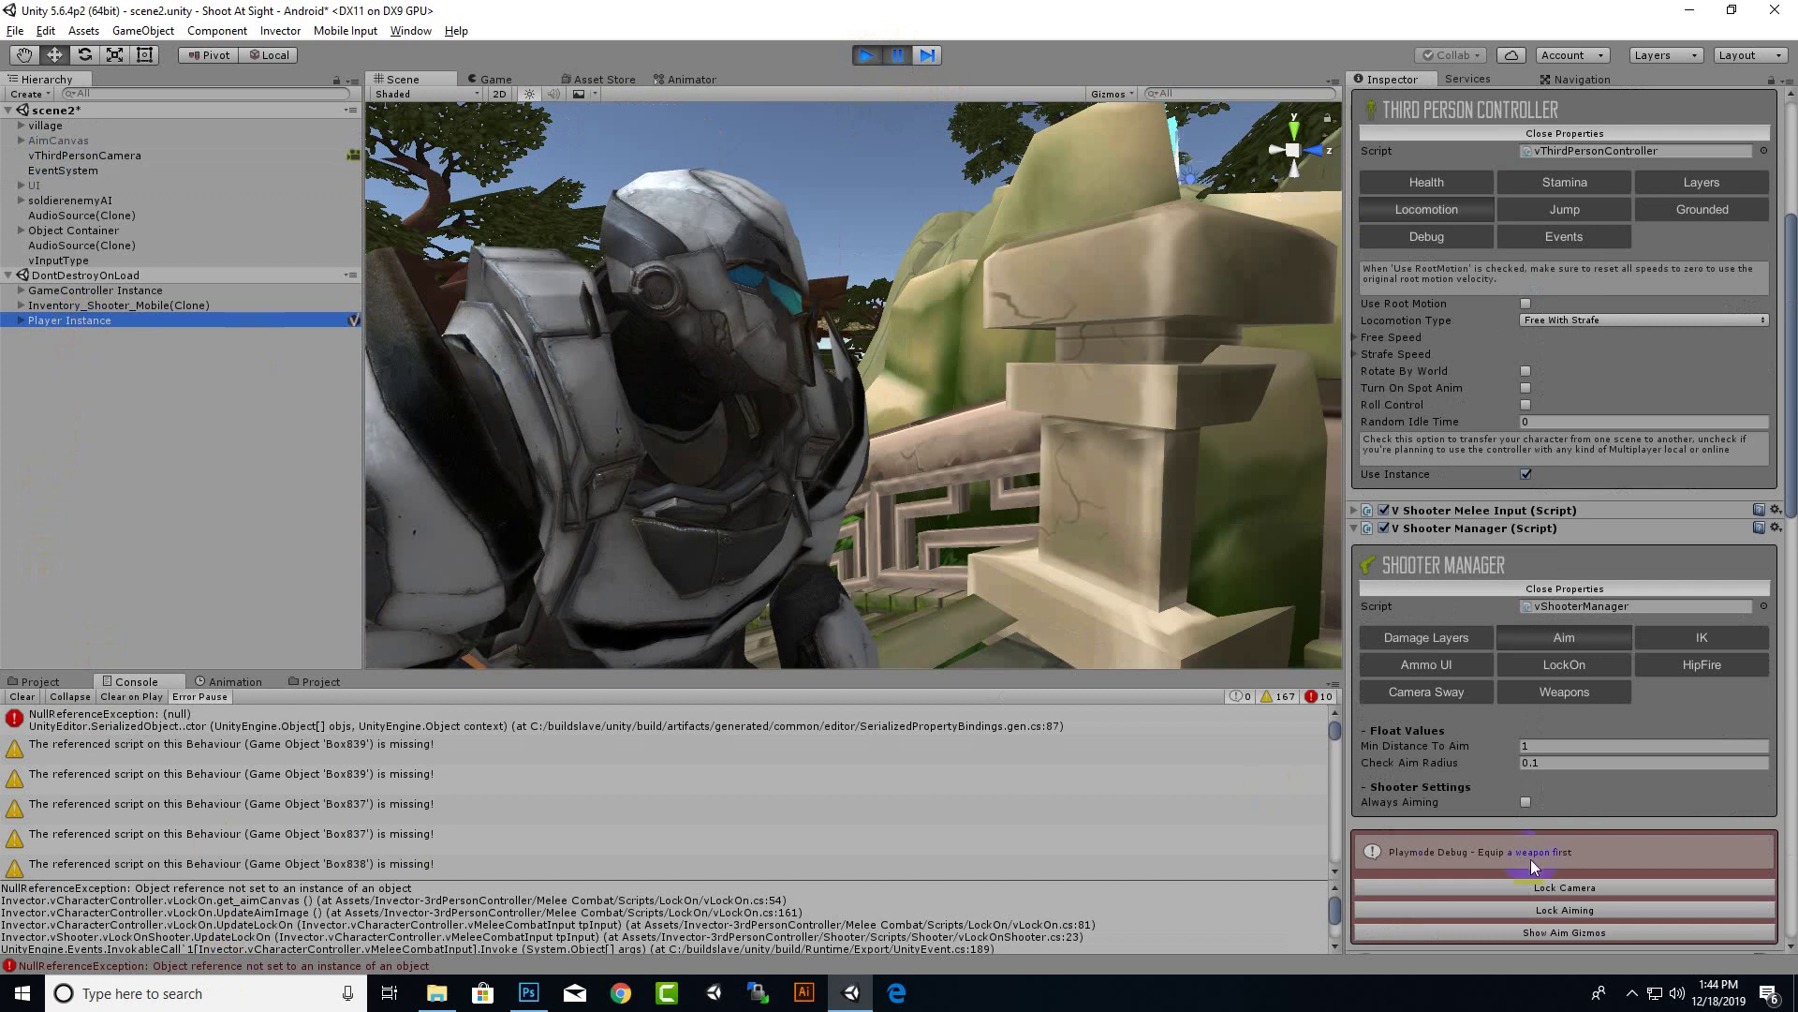
{"action": "scroll", "coordinate": [1548, 832], "scroll_direction": "down", "scroll_amount": 5}
{"action": "scroll", "coordinate": [1553, 819], "scroll_direction": "down", "scroll_amount": 6}
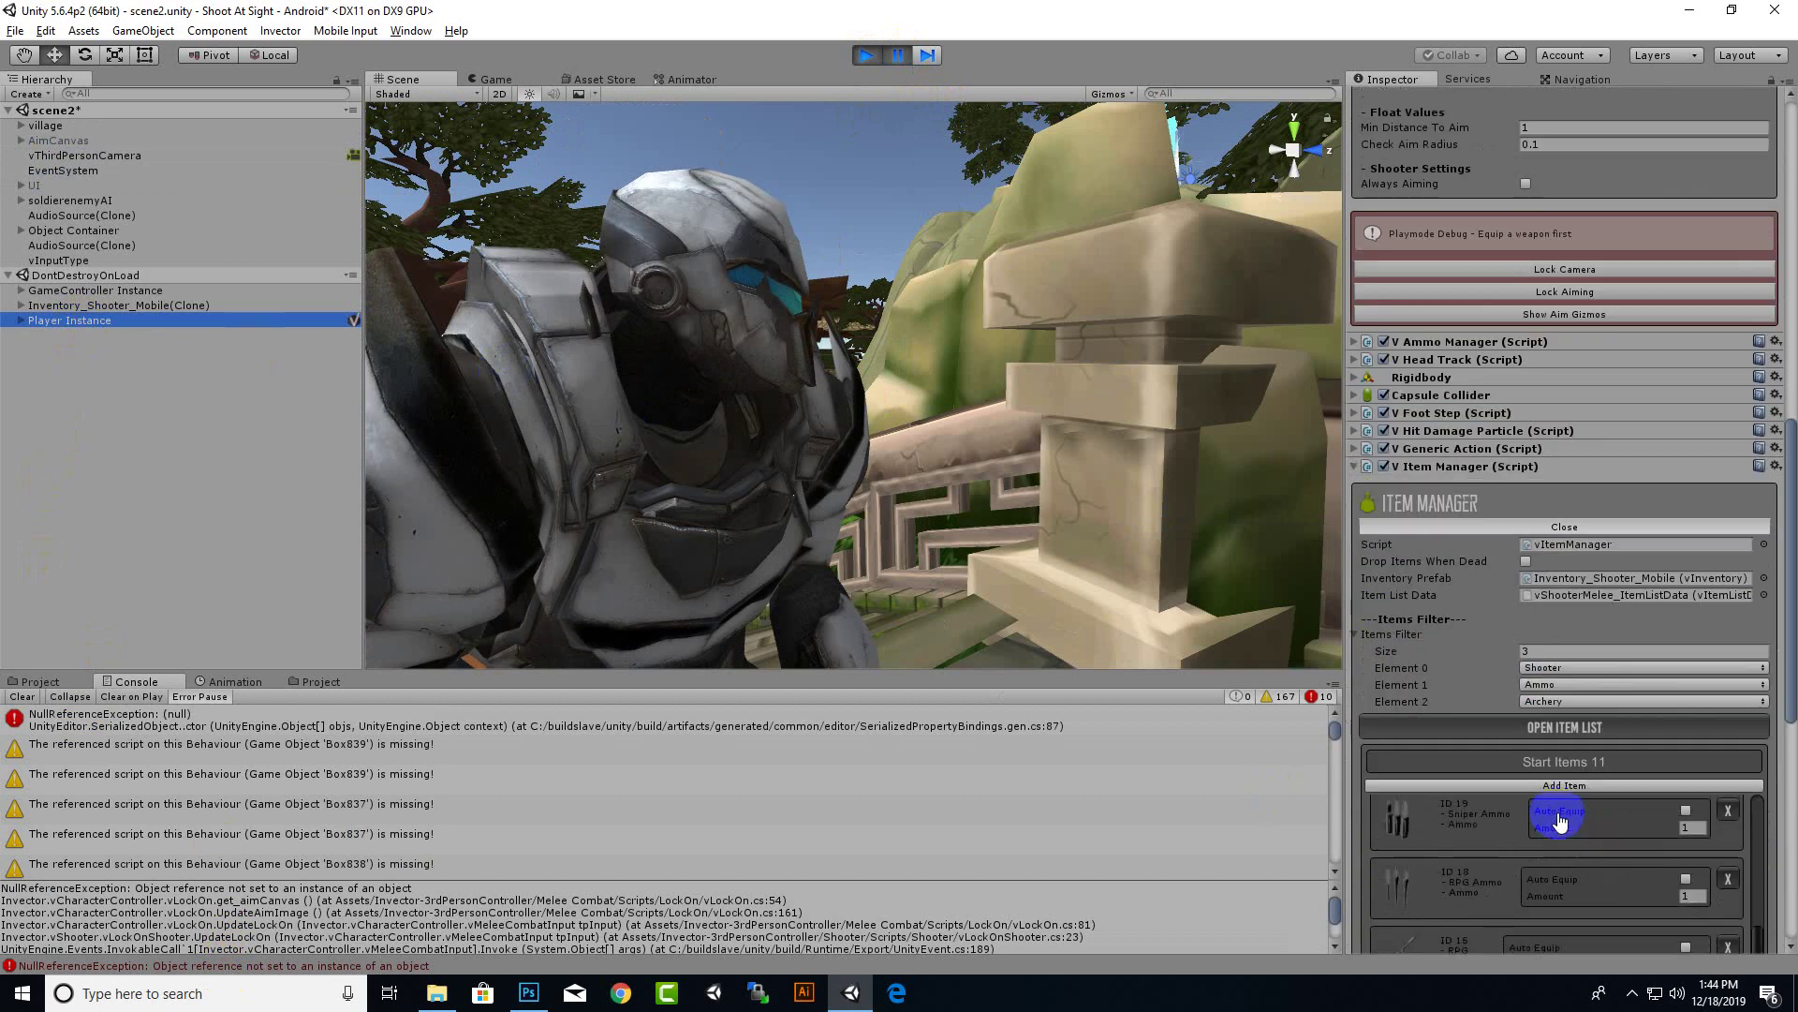
{"action": "scroll", "coordinate": [1559, 820], "scroll_direction": "down", "scroll_amount": 1}
{"action": "left_click", "coordinate": [120, 726]}
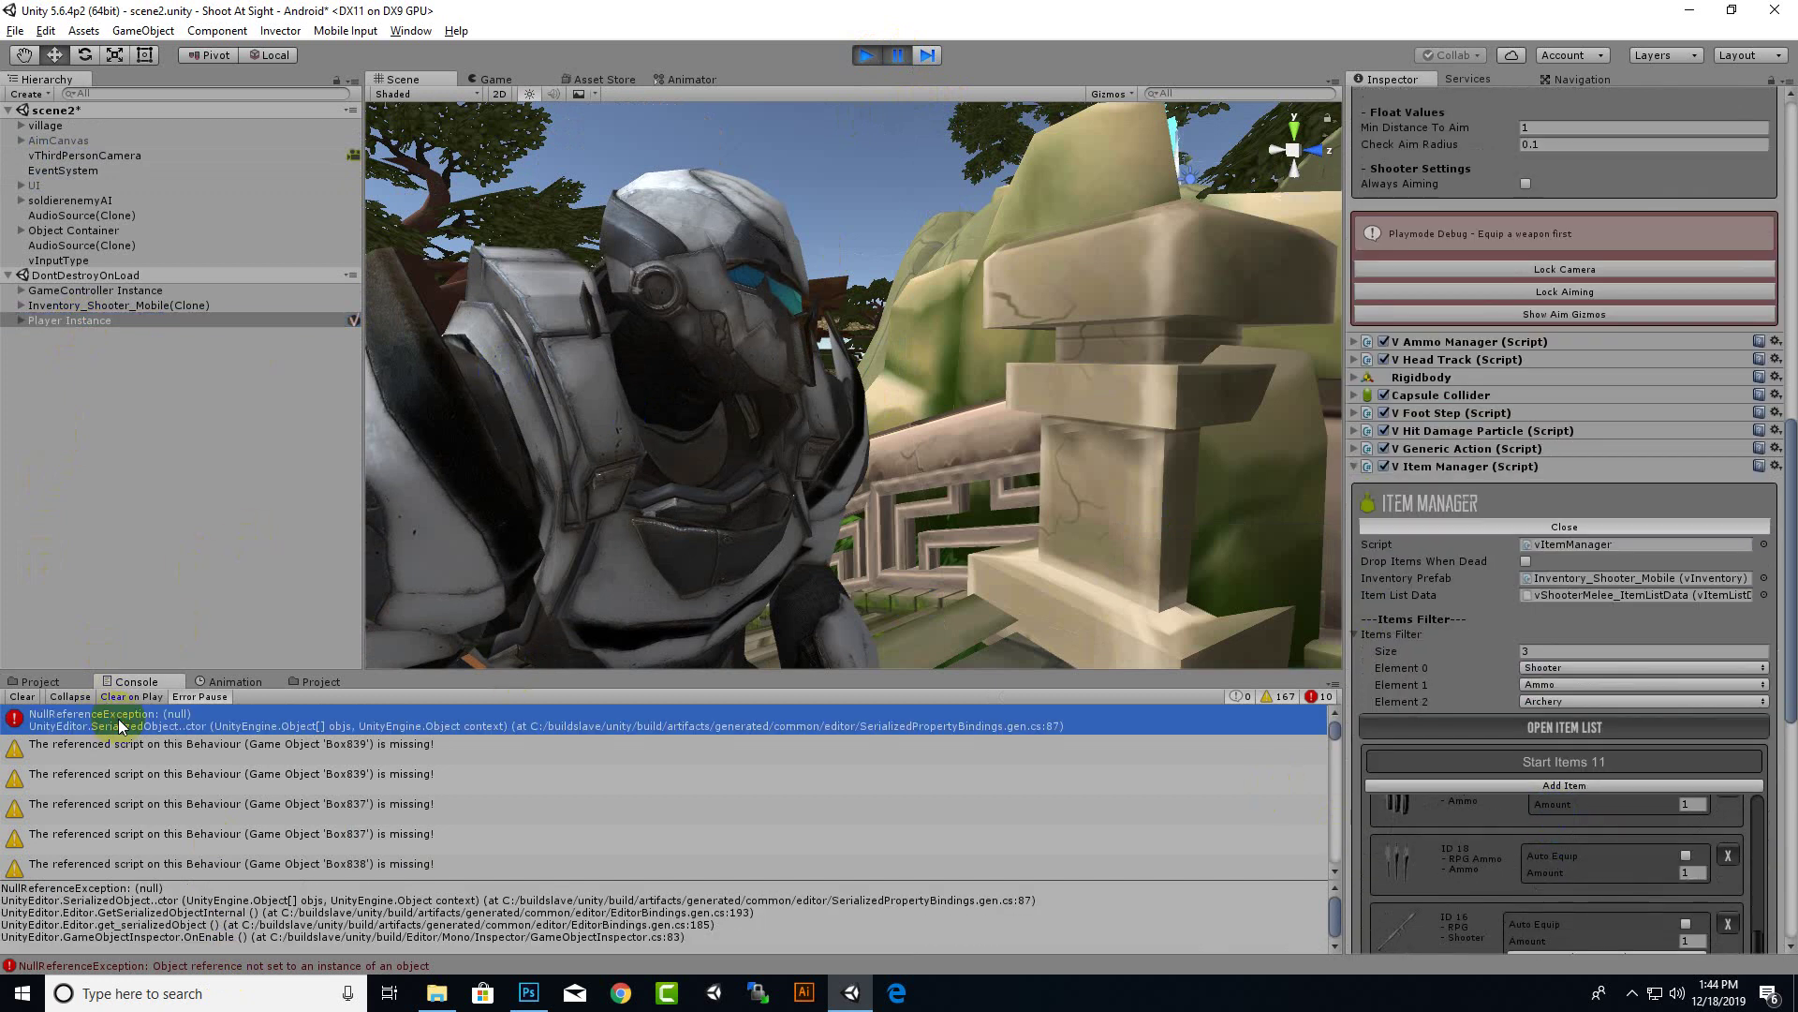
{"action": "left_click", "coordinate": [855, 735]}
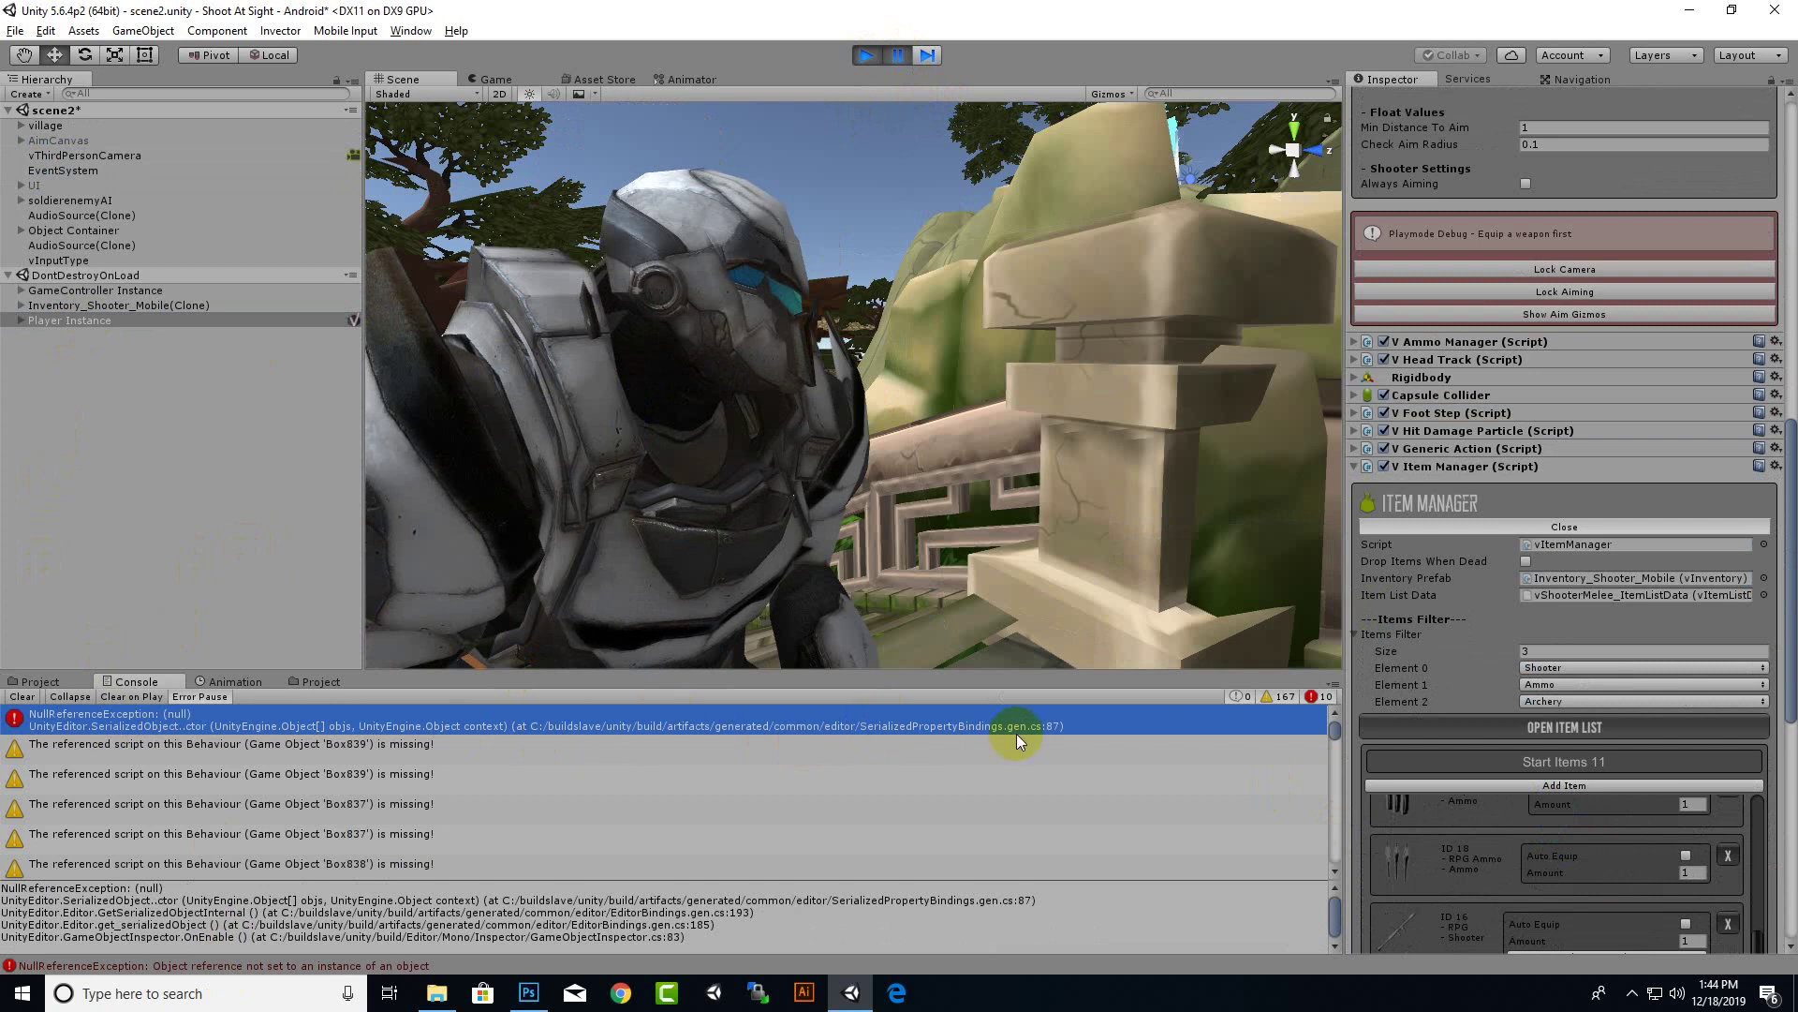
Read the Box833 missing-script warning, then clear all Console messages
{"action": "scroll", "coordinate": [611, 867], "scroll_direction": "down", "scroll_amount": 3}
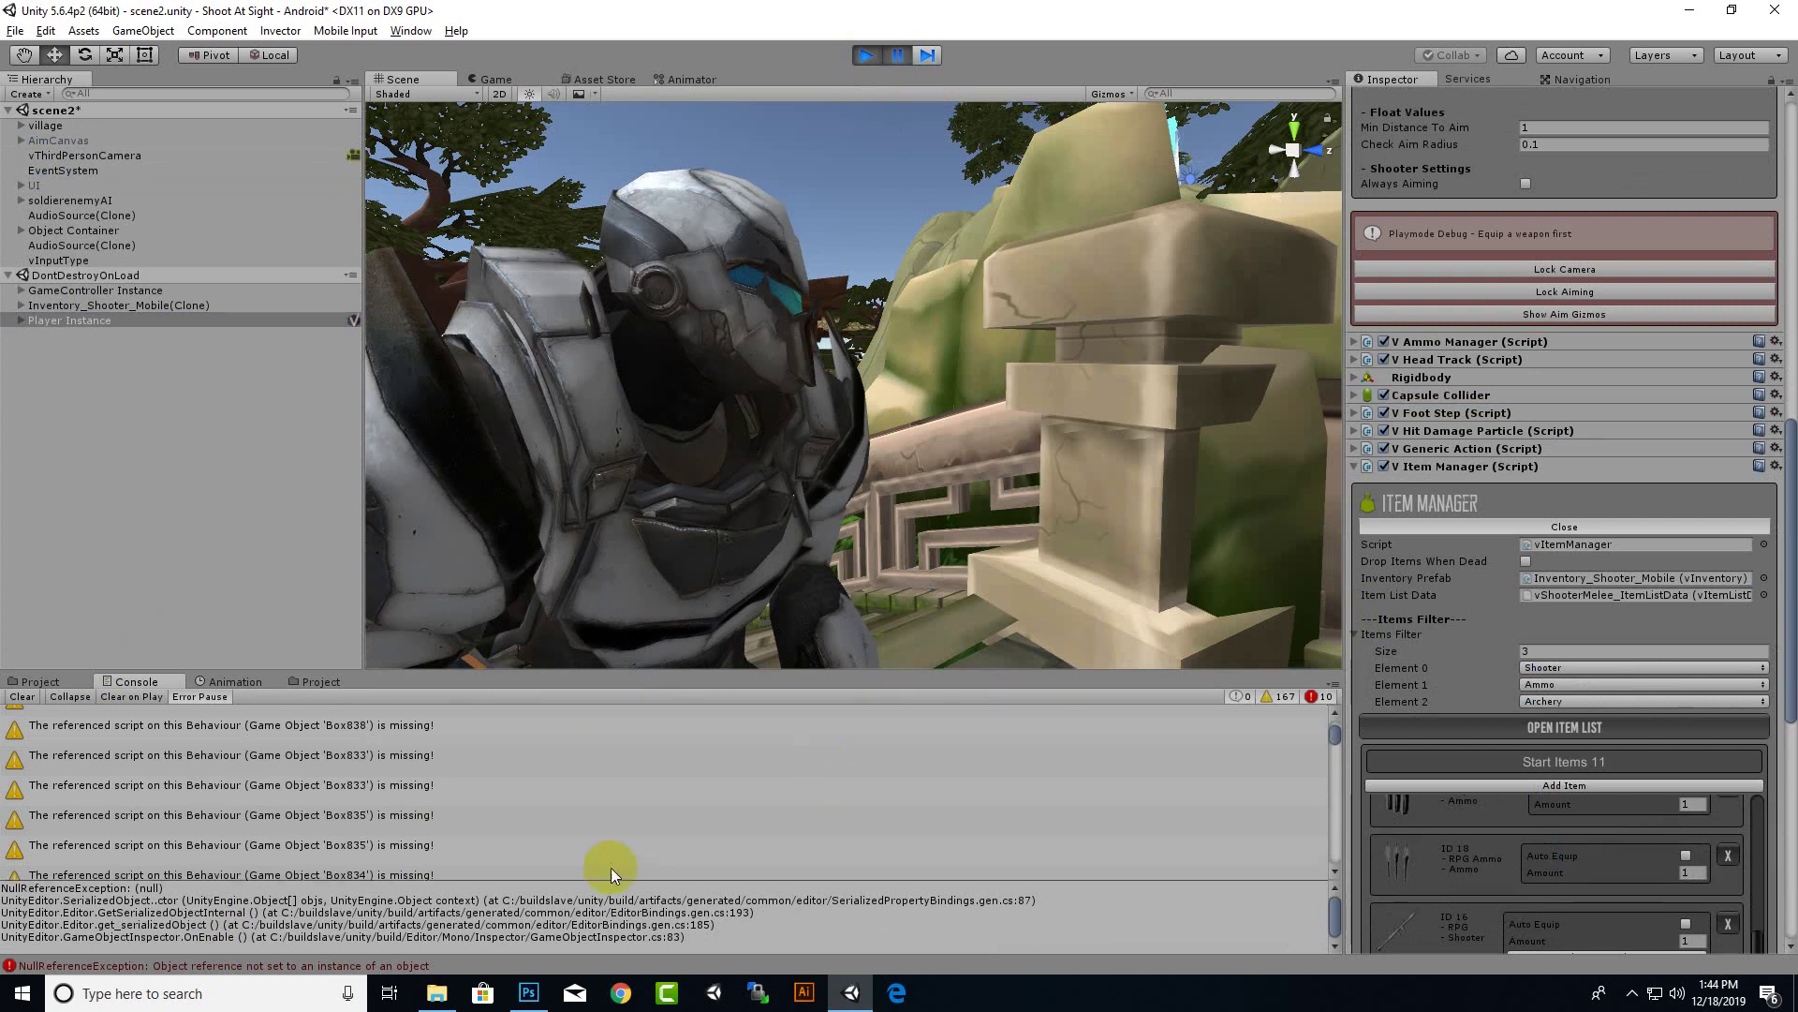
{"action": "scroll", "coordinate": [592, 848], "scroll_direction": "down", "scroll_amount": 1}
{"action": "scroll", "coordinate": [592, 848], "scroll_direction": "down", "scroll_amount": 1}
{"action": "scroll", "coordinate": [593, 847], "scroll_direction": "down", "scroll_amount": 1}
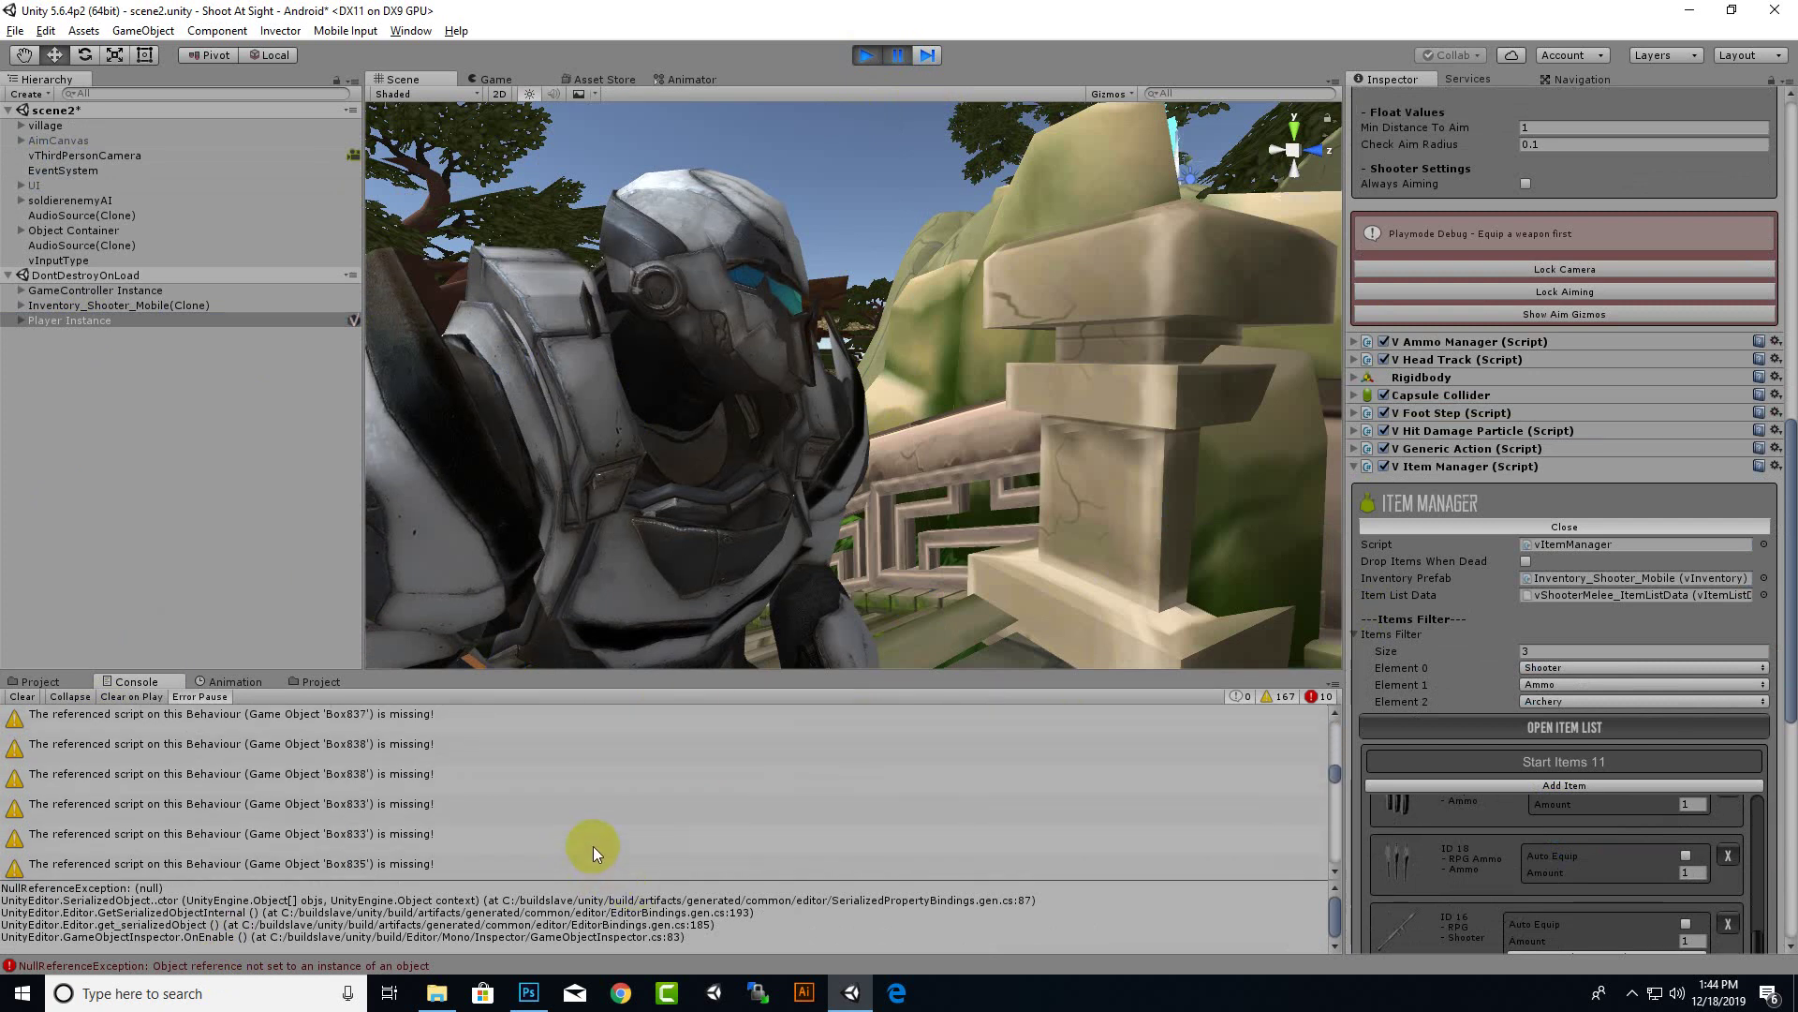
{"action": "left_click", "coordinate": [165, 831]}
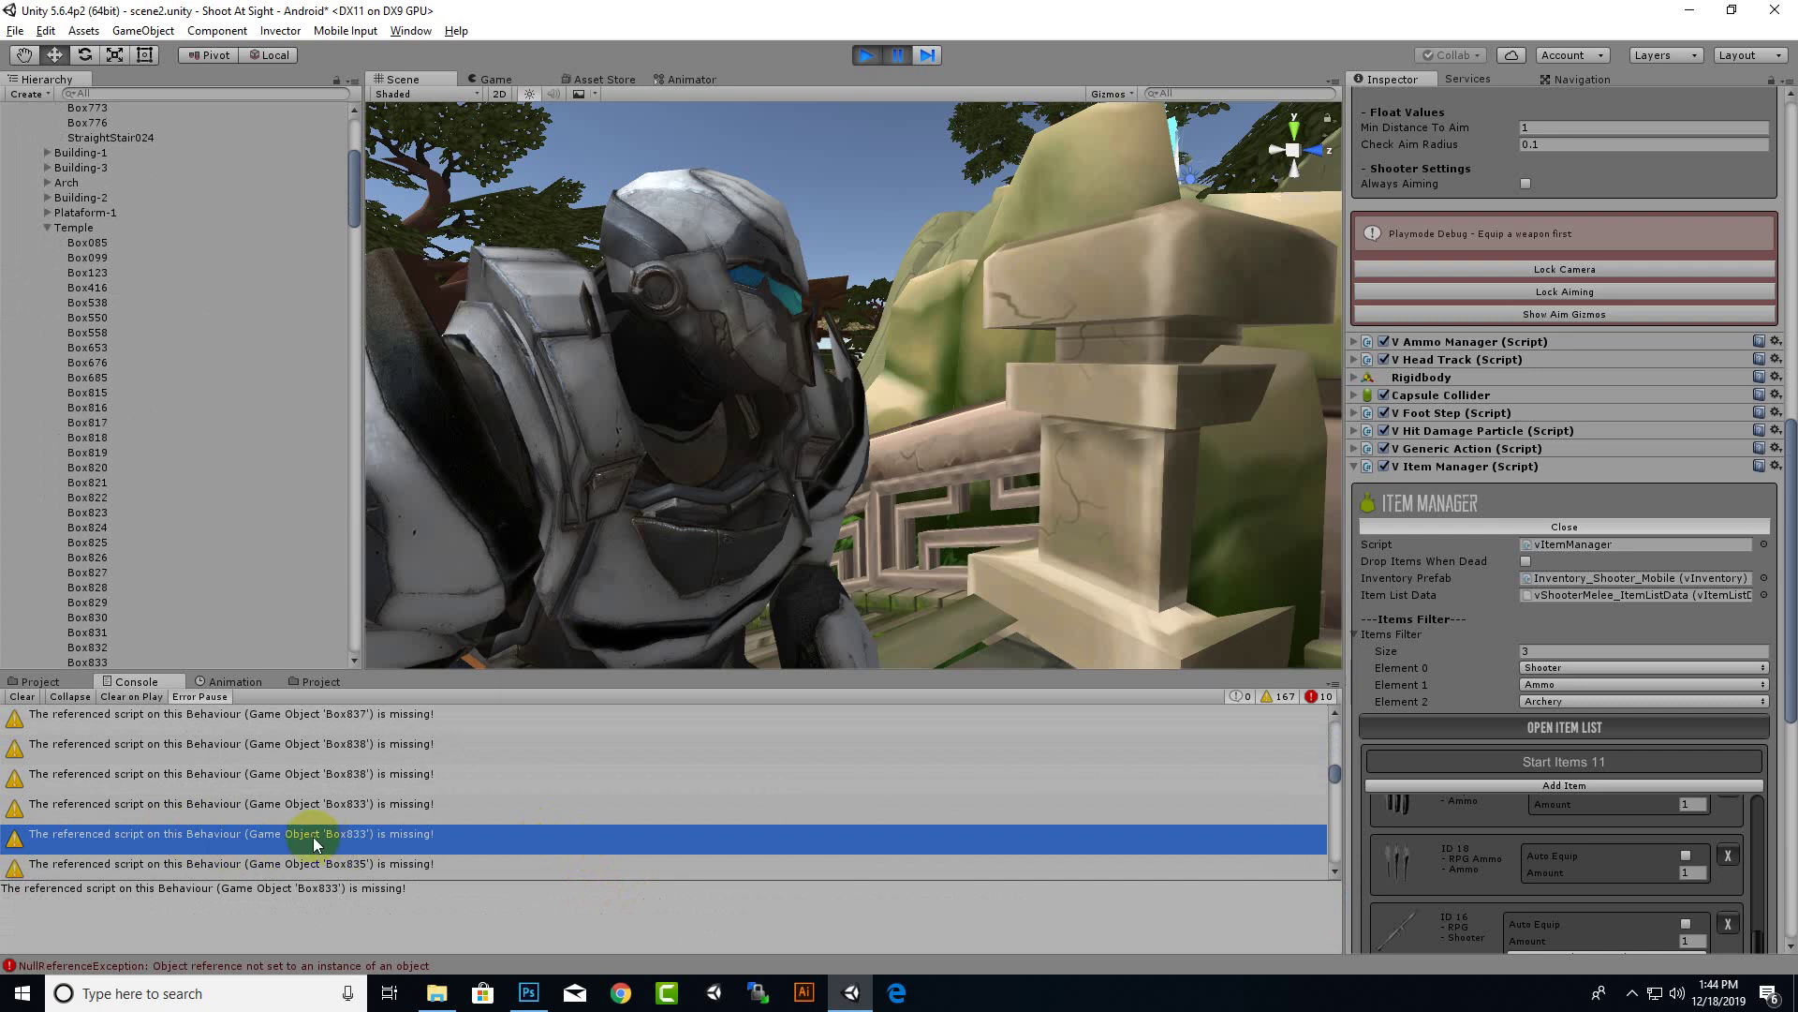
{"action": "scroll", "coordinate": [391, 838], "scroll_direction": "down", "scroll_amount": 2}
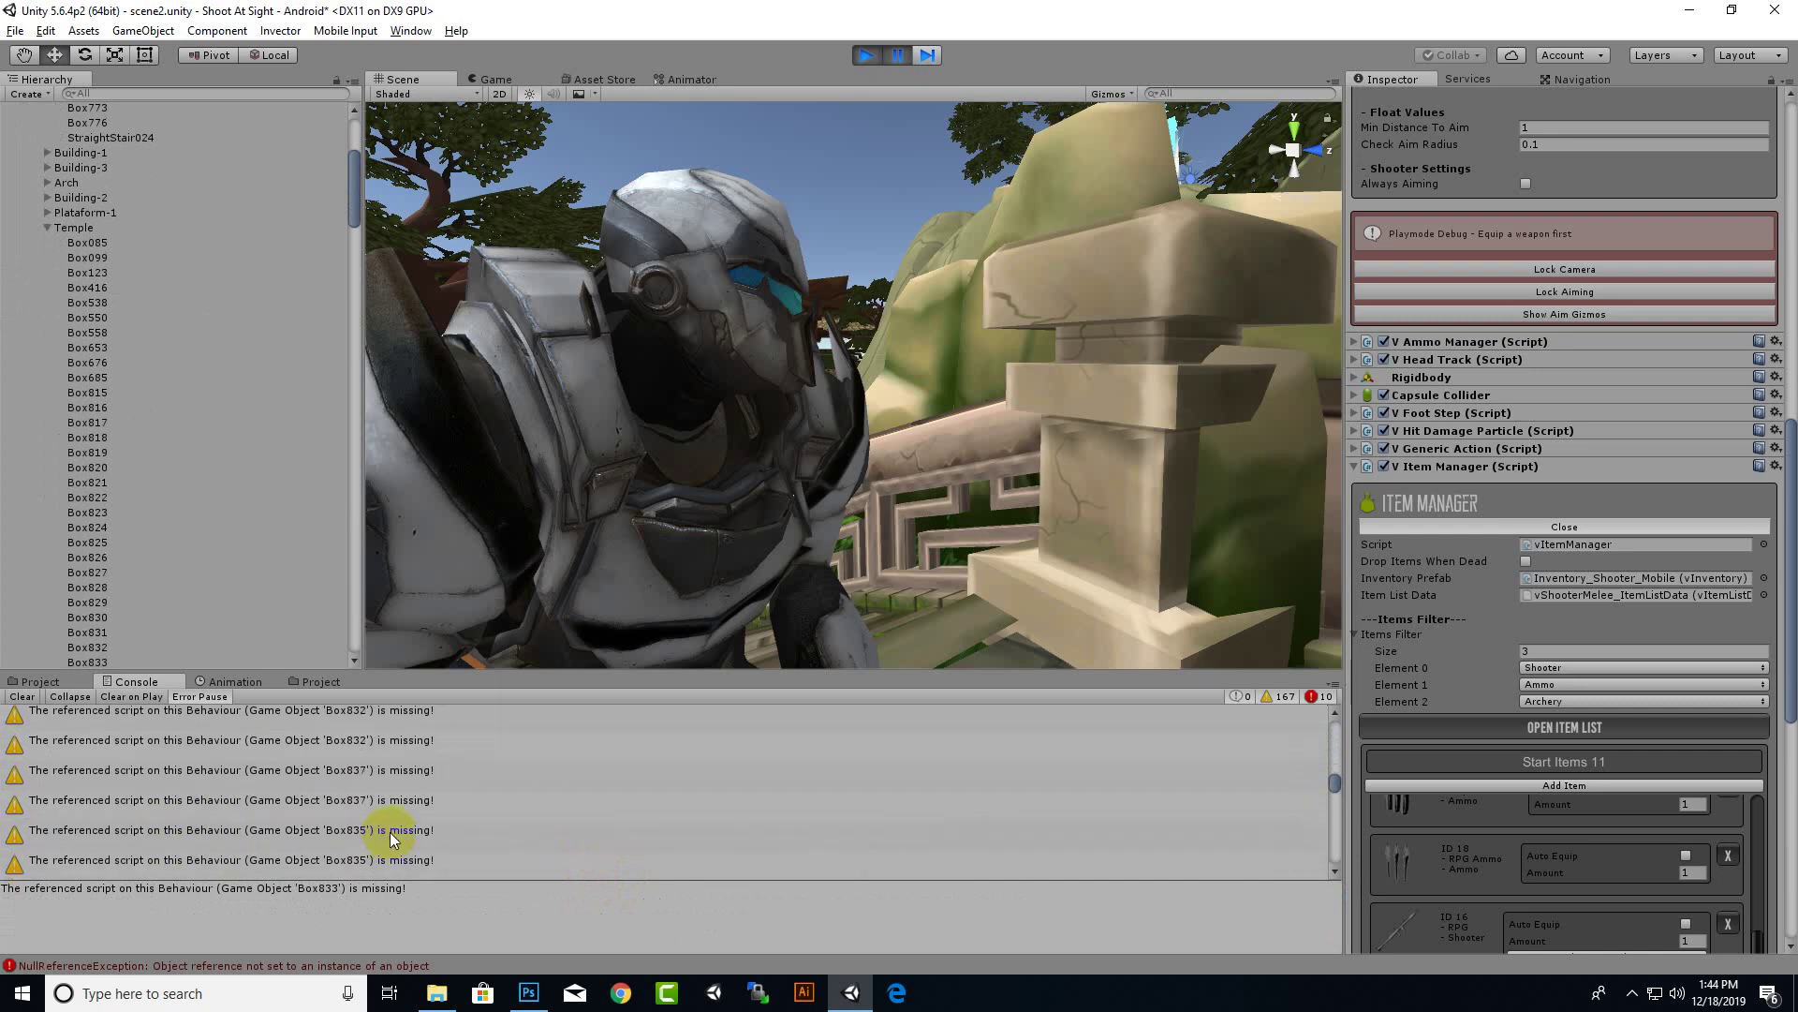
{"action": "scroll", "coordinate": [390, 838], "scroll_direction": "down", "scroll_amount": 1}
{"action": "scroll", "coordinate": [390, 836], "scroll_direction": "down", "scroll_amount": 1}
{"action": "scroll", "coordinate": [389, 834], "scroll_direction": "down", "scroll_amount": 1}
{"action": "scroll", "coordinate": [387, 831], "scroll_direction": "down", "scroll_amount": 1}
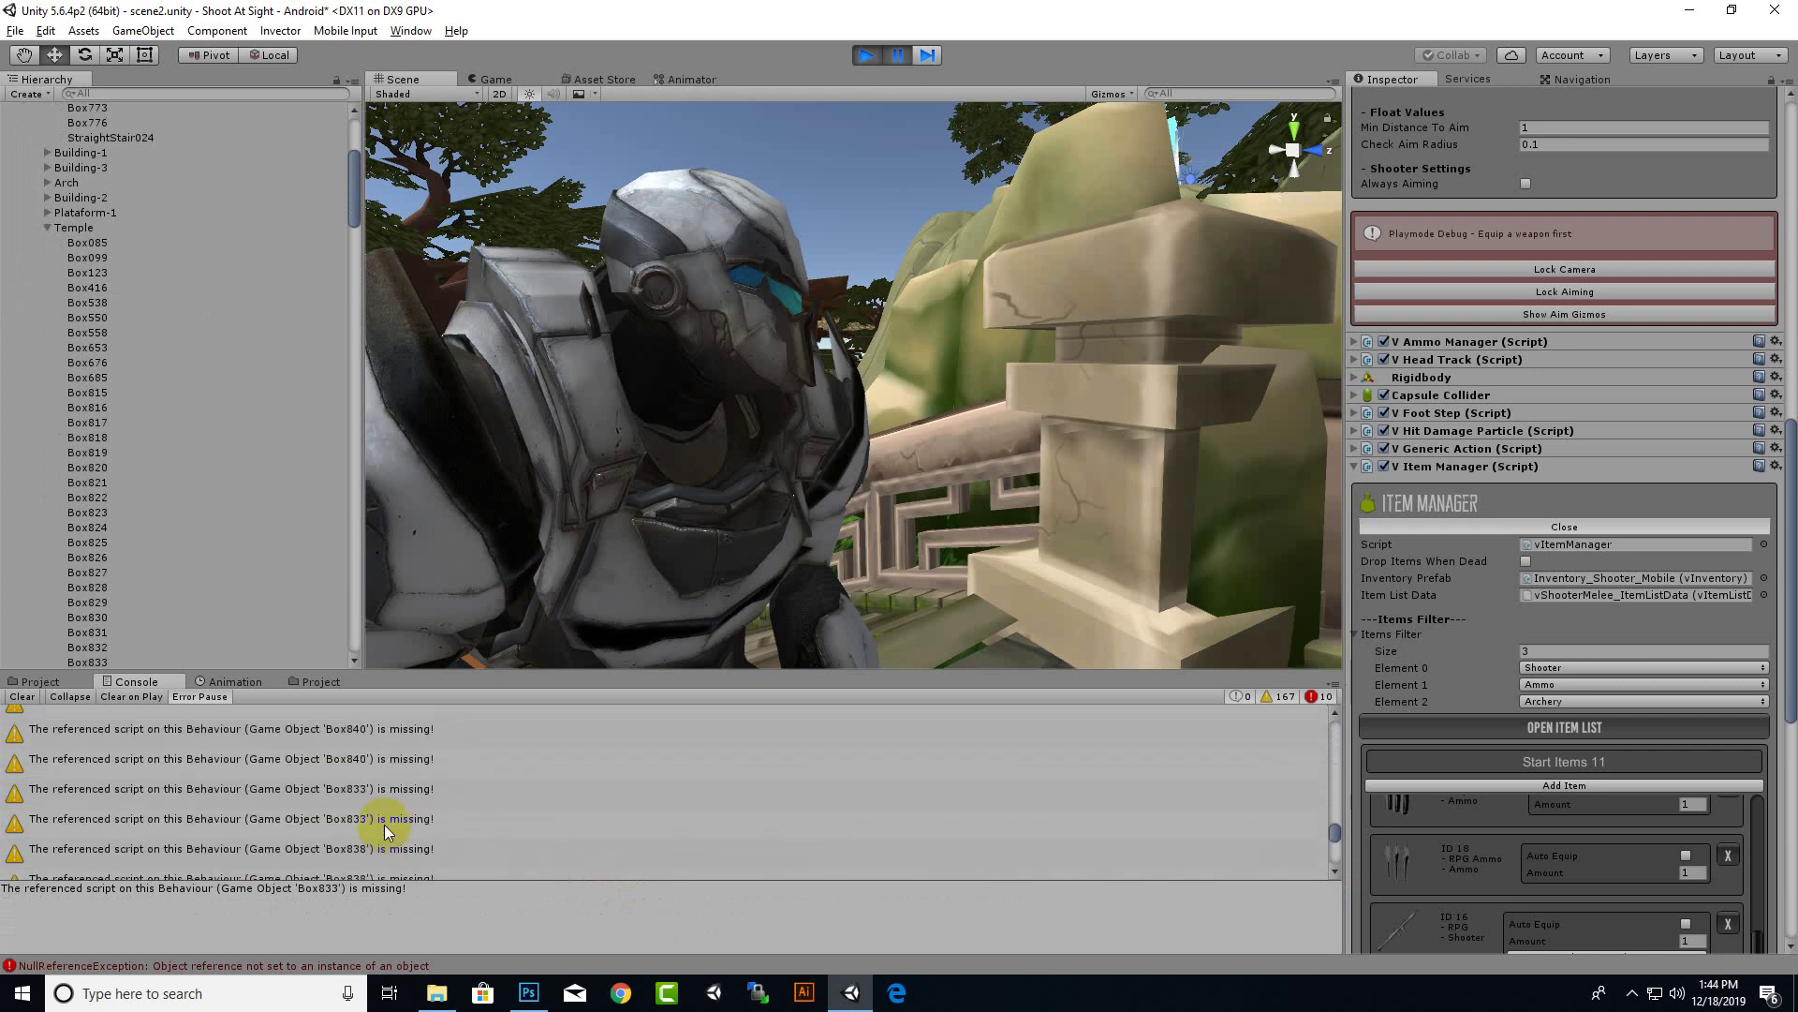
{"action": "scroll", "coordinate": [94, 731], "scroll_direction": "up", "scroll_amount": 2}
{"action": "scroll", "coordinate": [94, 730], "scroll_direction": "up", "scroll_amount": 2}
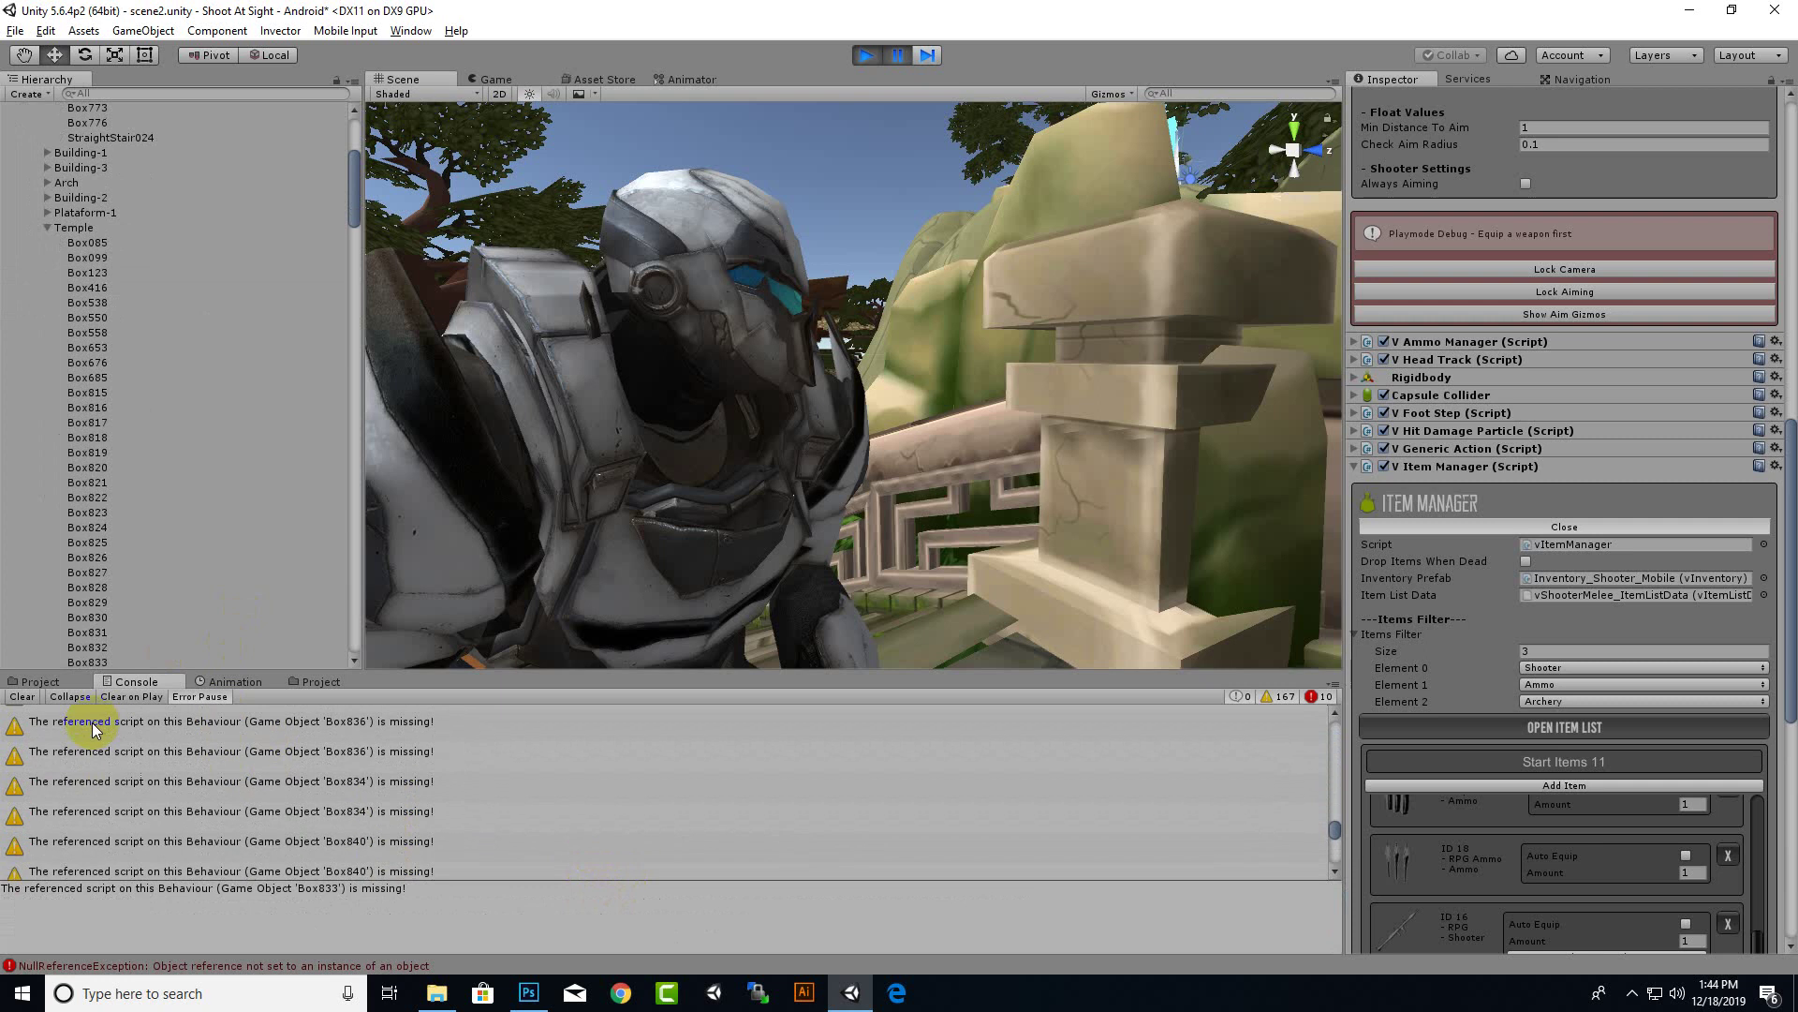
{"action": "left_click", "coordinate": [22, 696]}
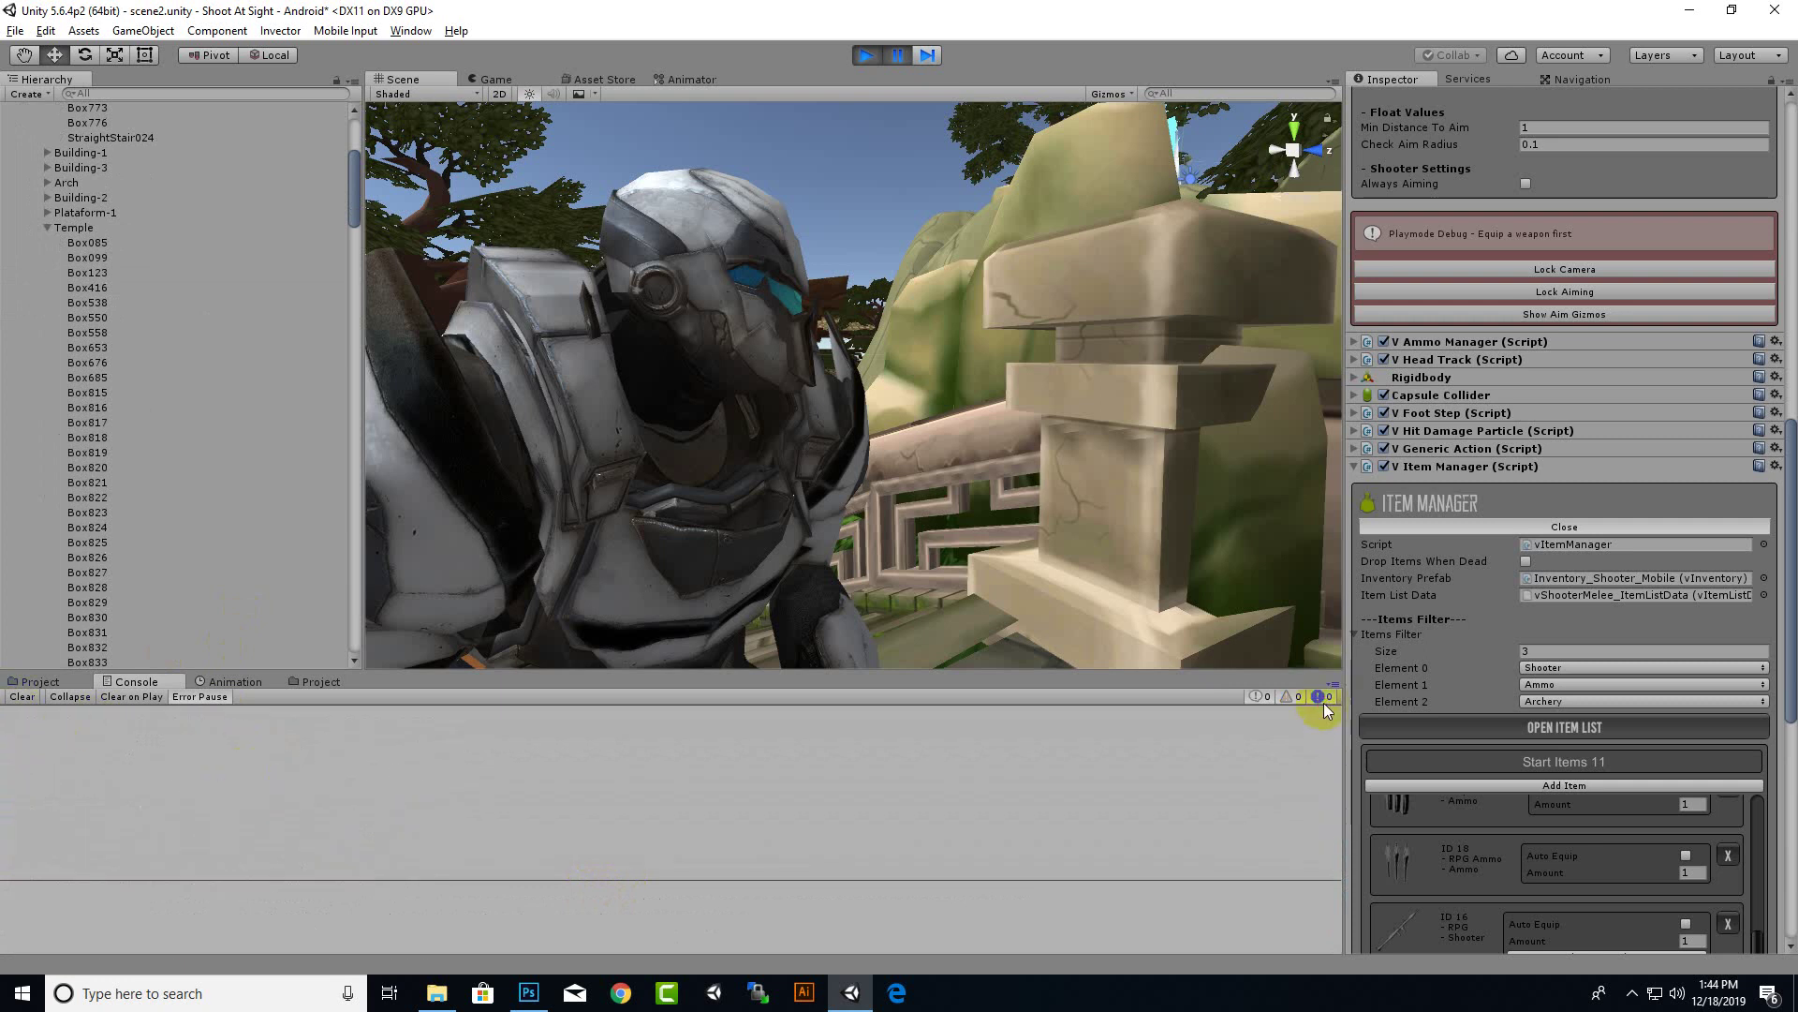
Step the game one frame, read the first console error, and select Player Instance
{"action": "left_click", "coordinate": [913, 52]}
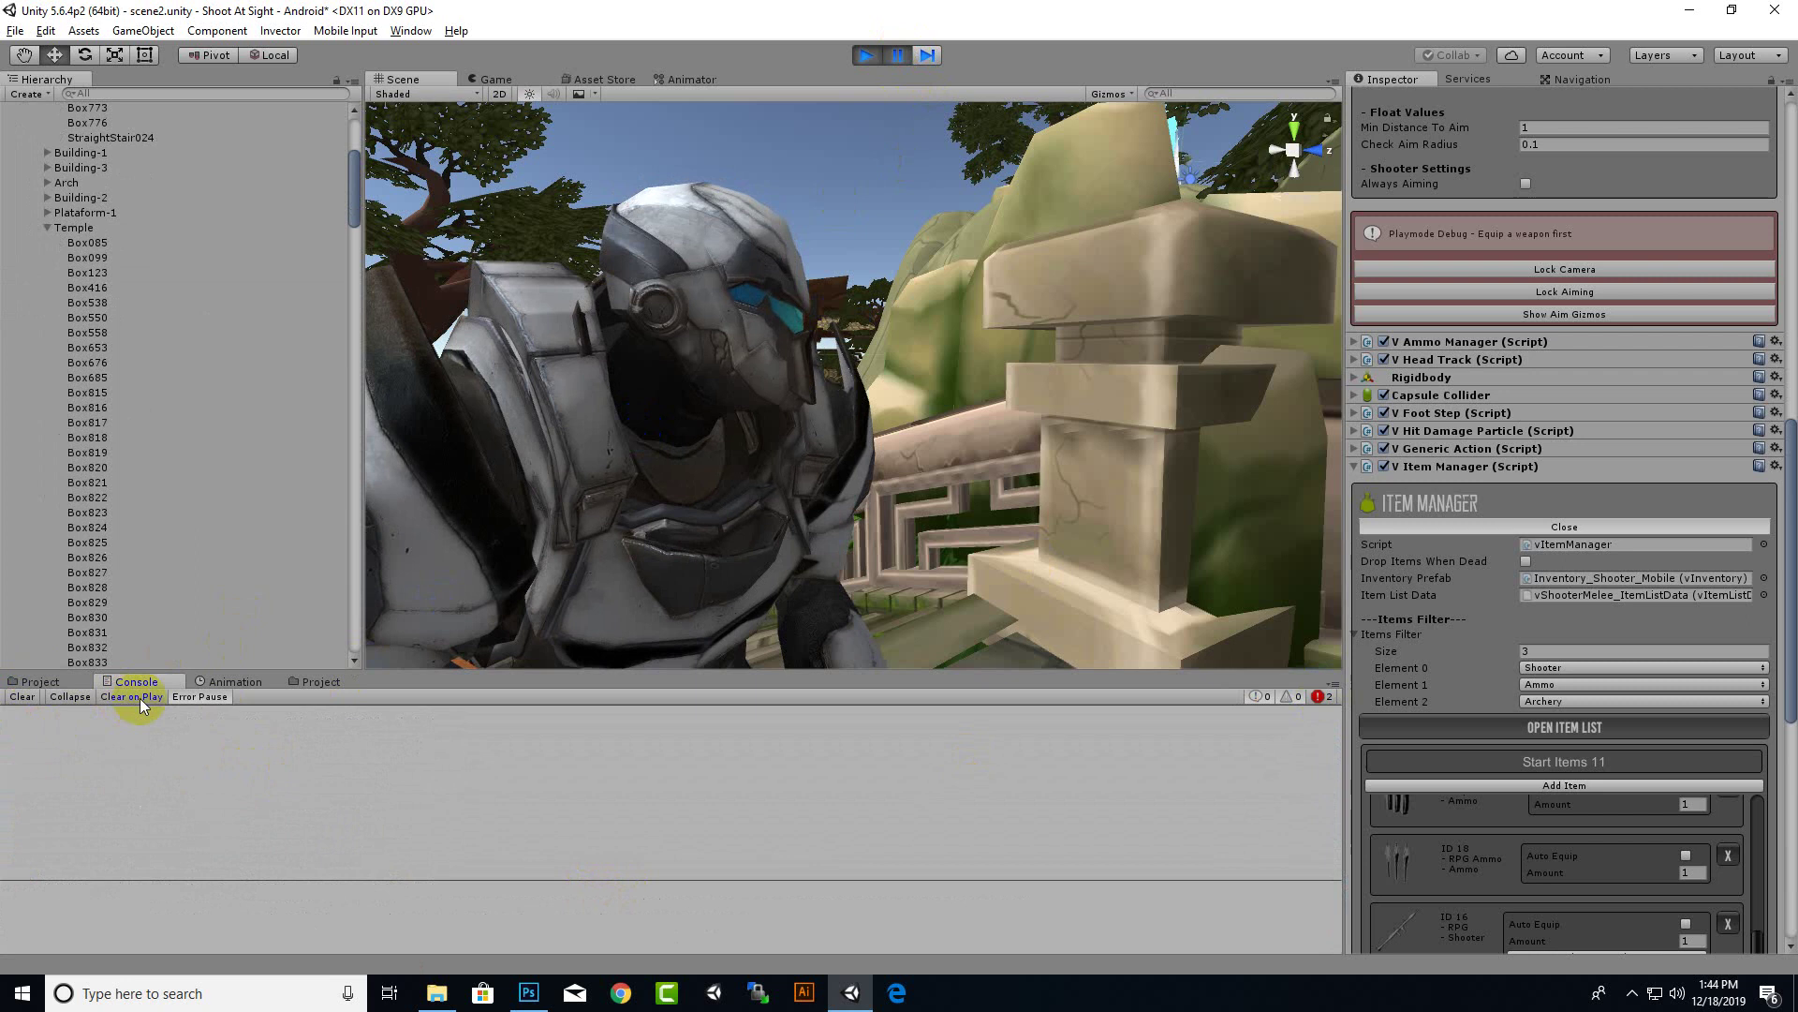
{"action": "left_click", "coordinate": [1328, 697]}
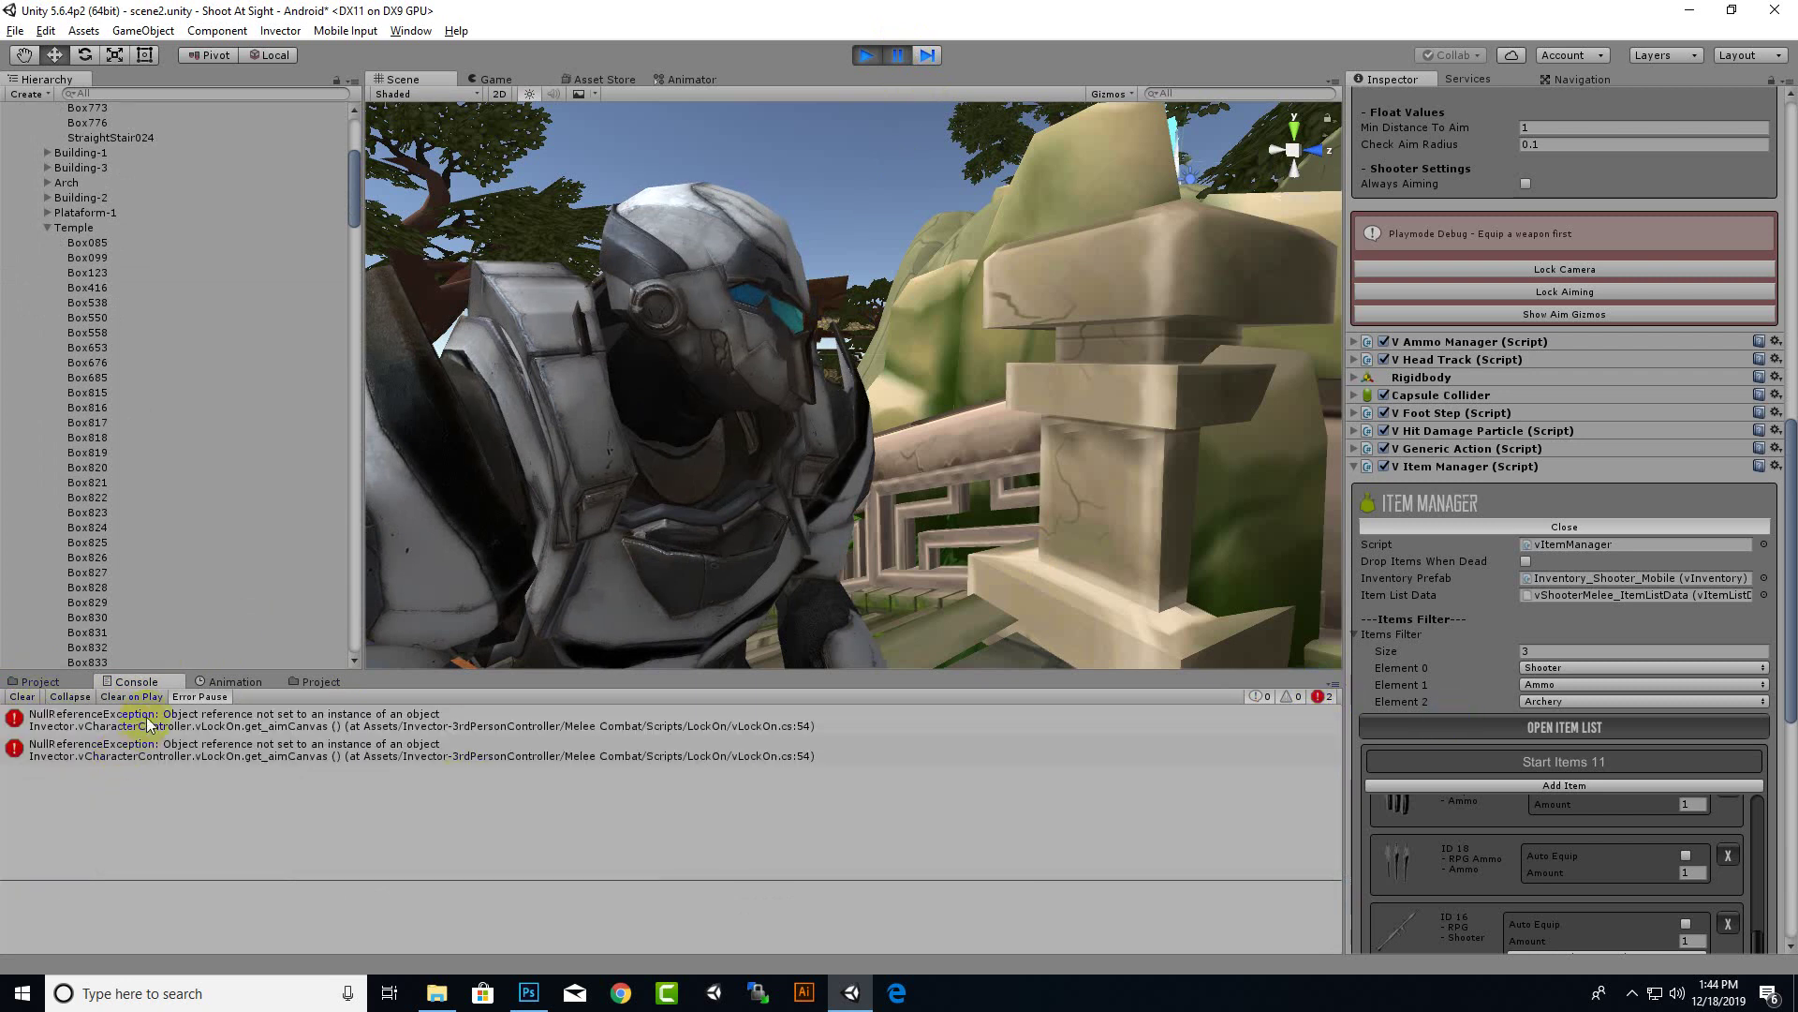
{"action": "left_click", "coordinate": [104, 718]}
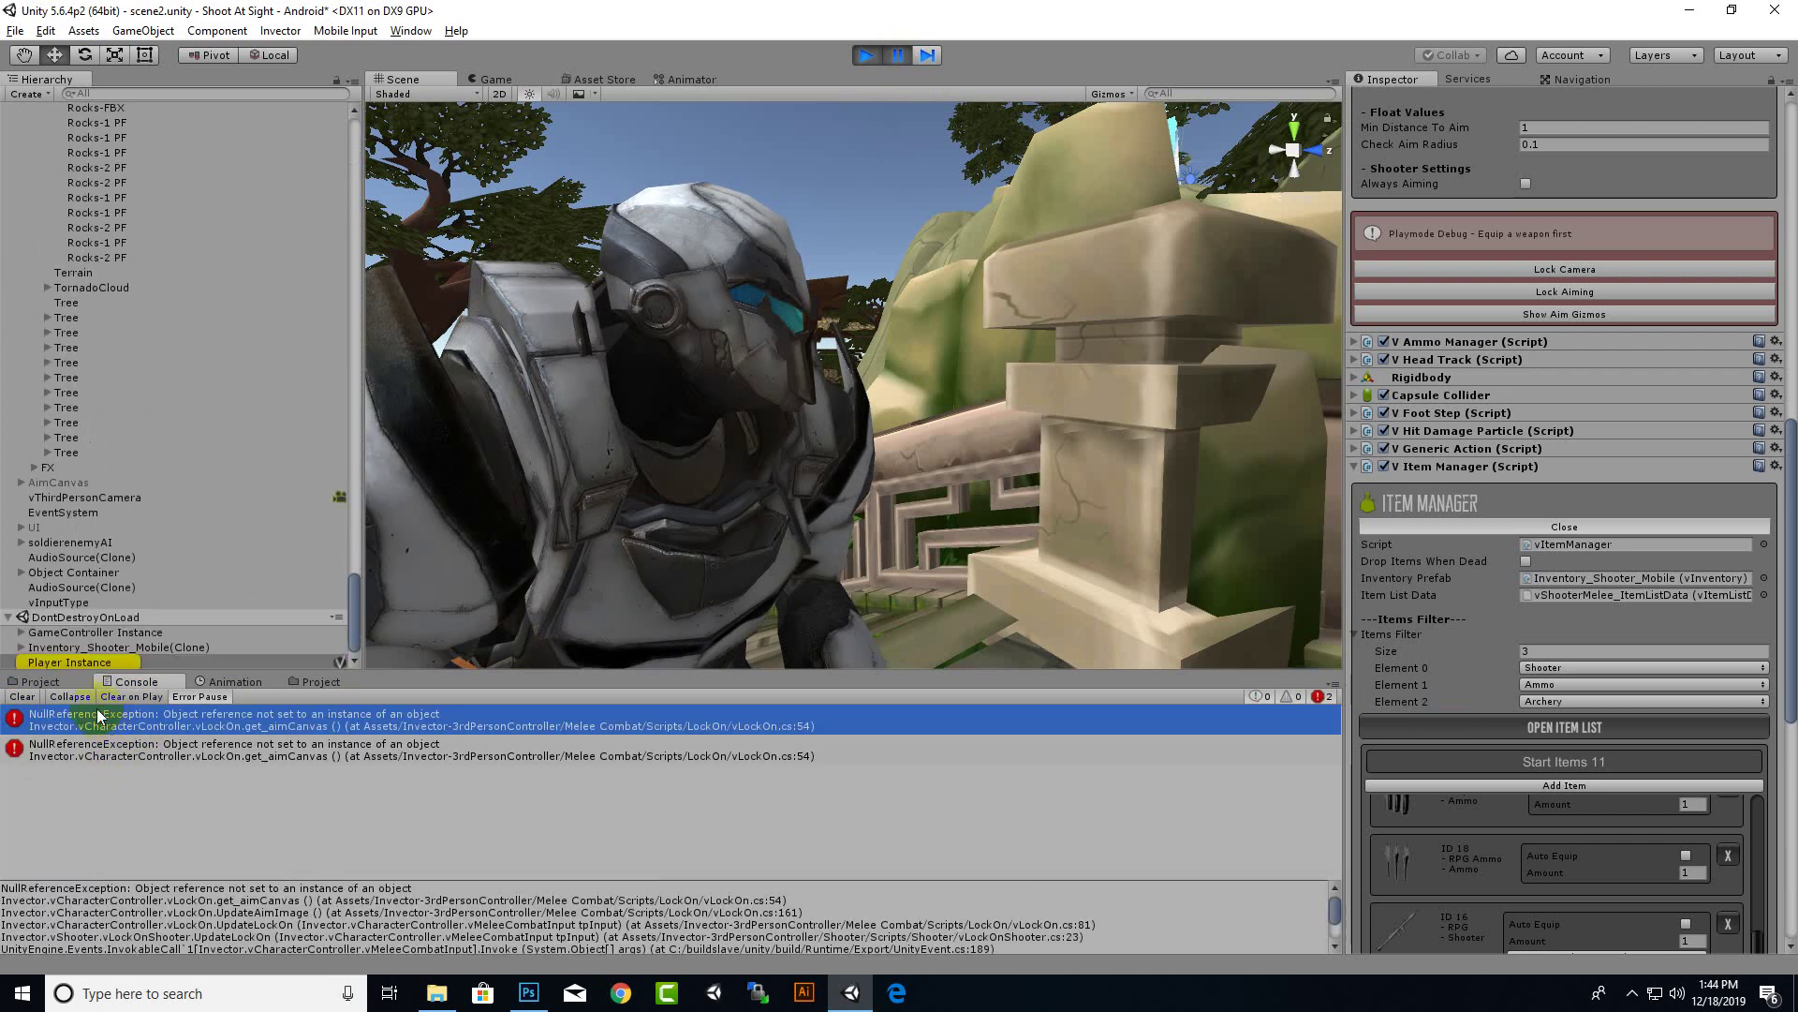
{"action": "left_click", "coordinate": [75, 659]}
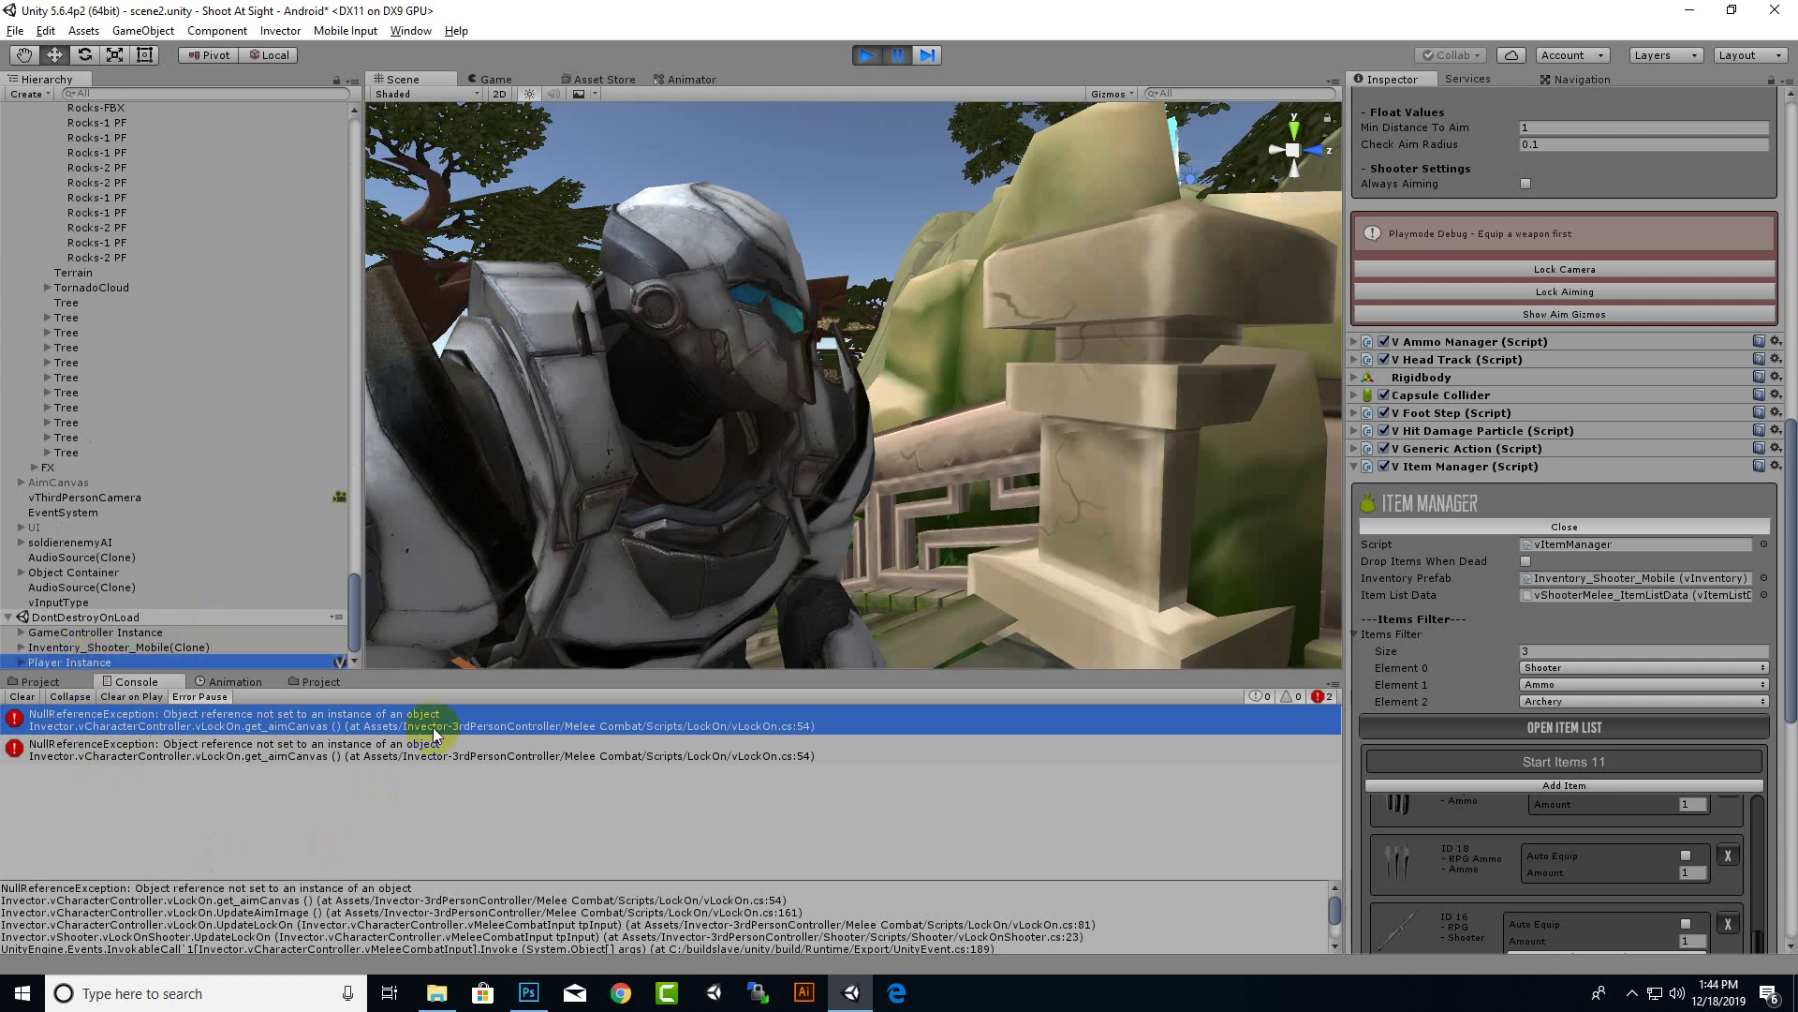
{"action": "scroll", "coordinate": [1554, 385], "scroll_direction": "up", "scroll_amount": 5}
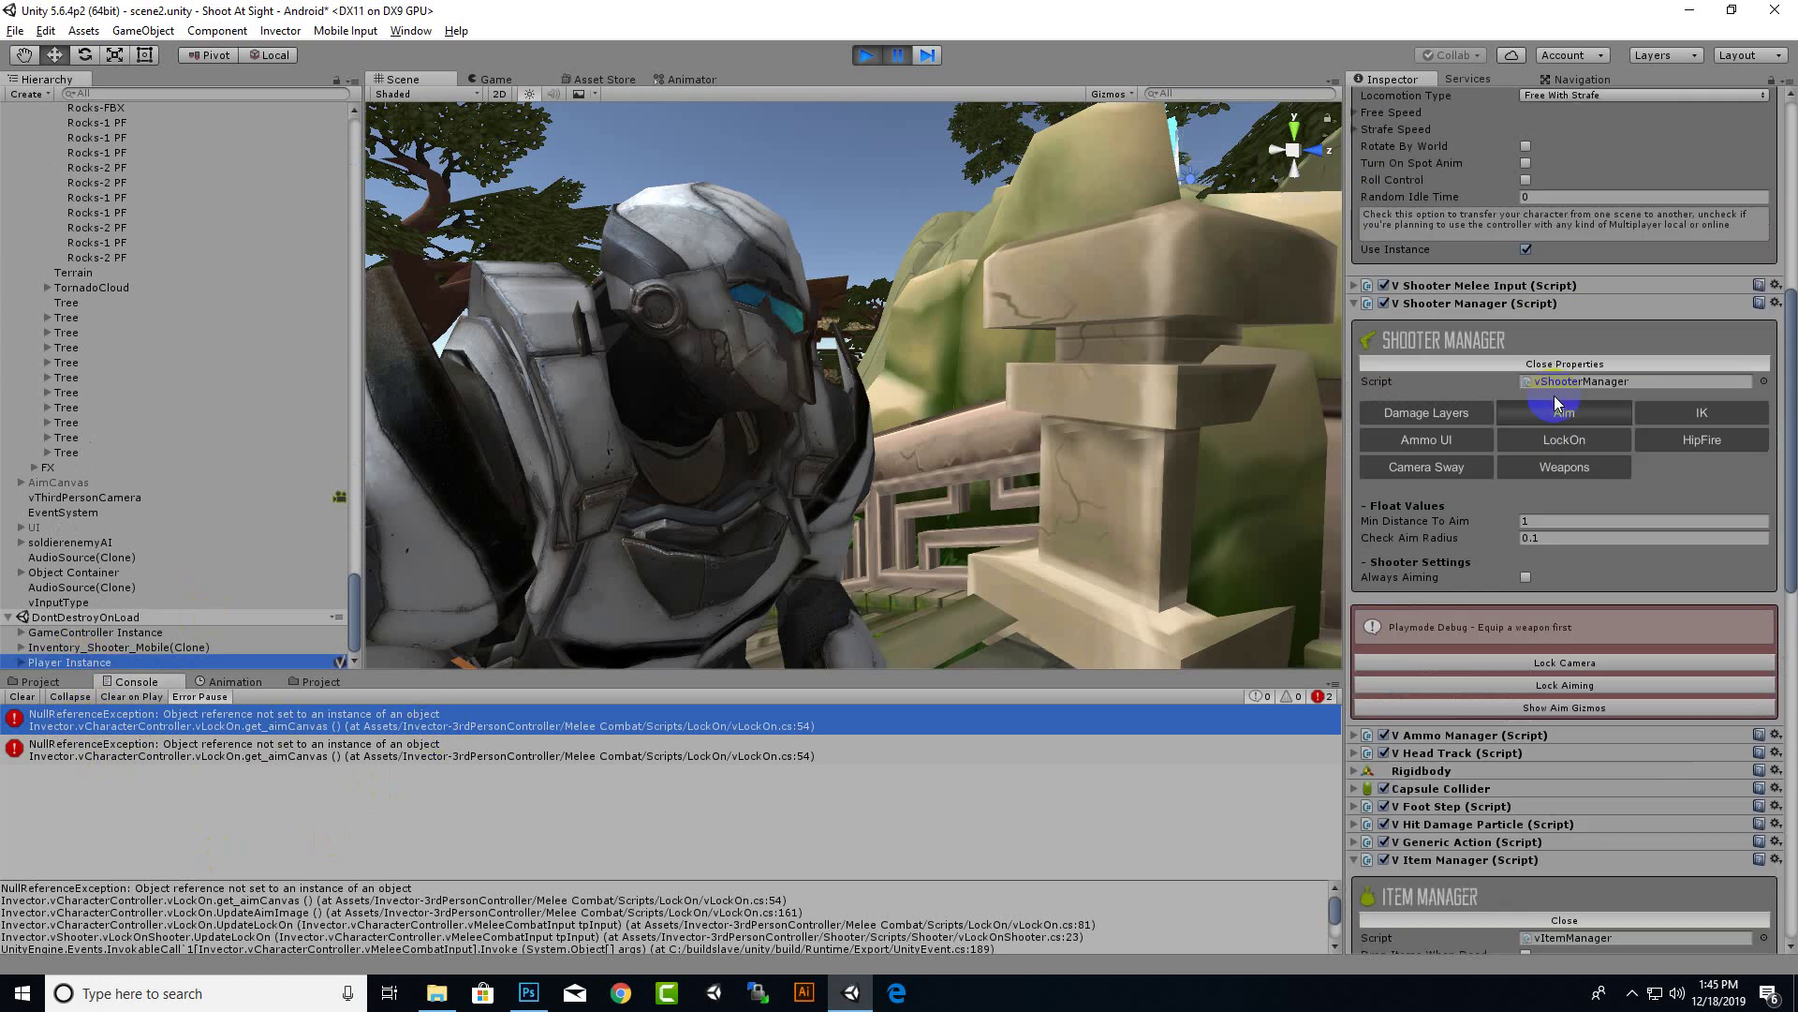
{"action": "scroll", "coordinate": [1555, 402], "scroll_direction": "down", "scroll_amount": 10}
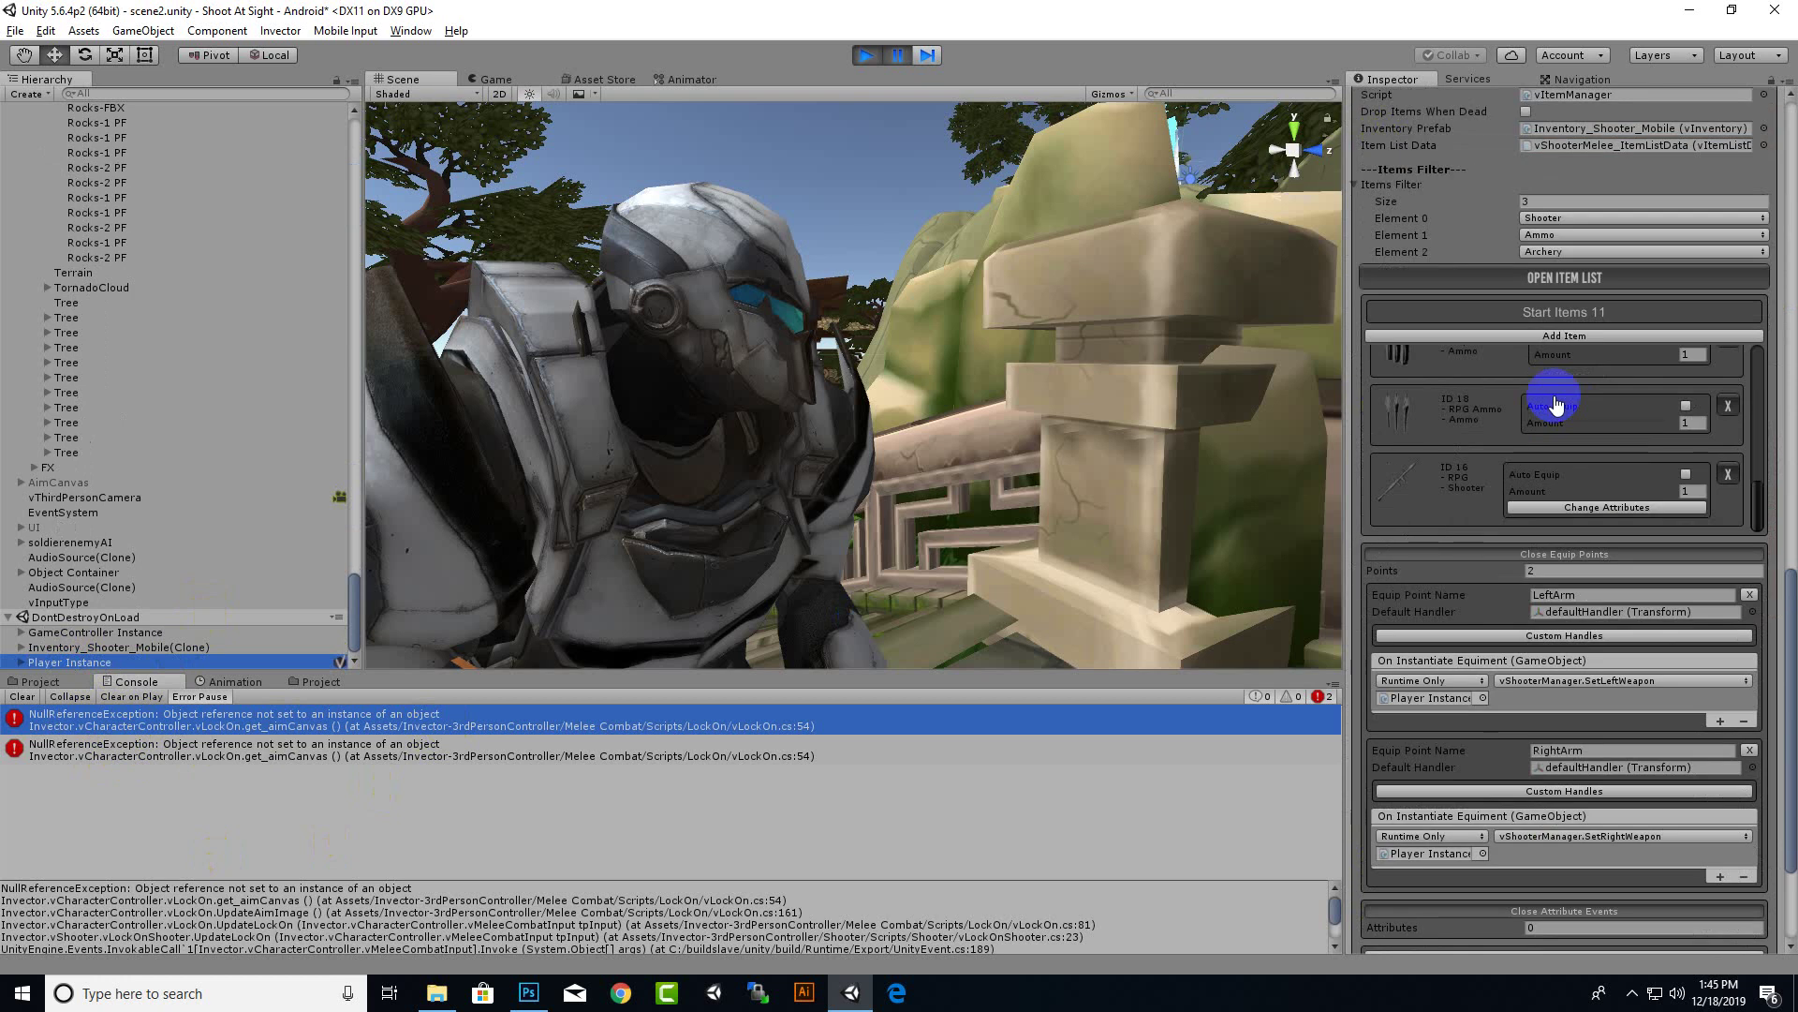
Inspect the second vLockOn null reference error and open V Lock On Shooter's properties
{"action": "left_click", "coordinate": [394, 751]}
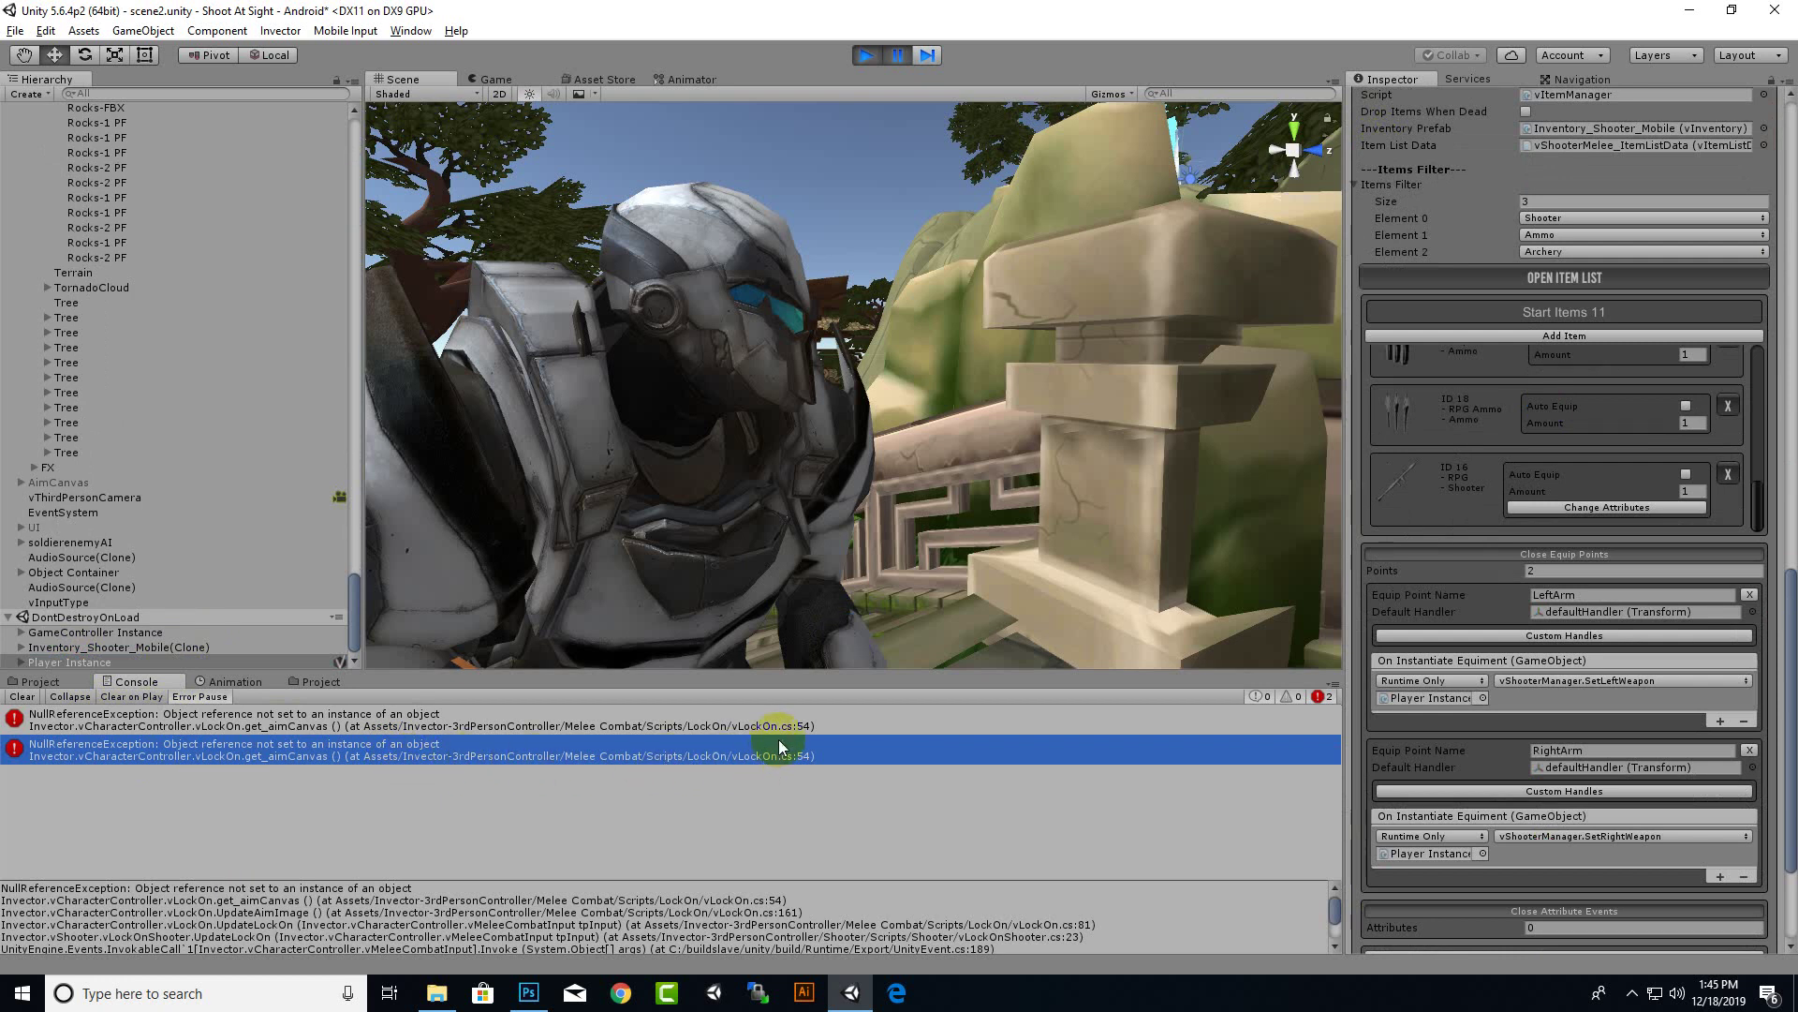
{"action": "scroll", "coordinate": [1654, 780], "scroll_direction": "down", "scroll_amount": 3}
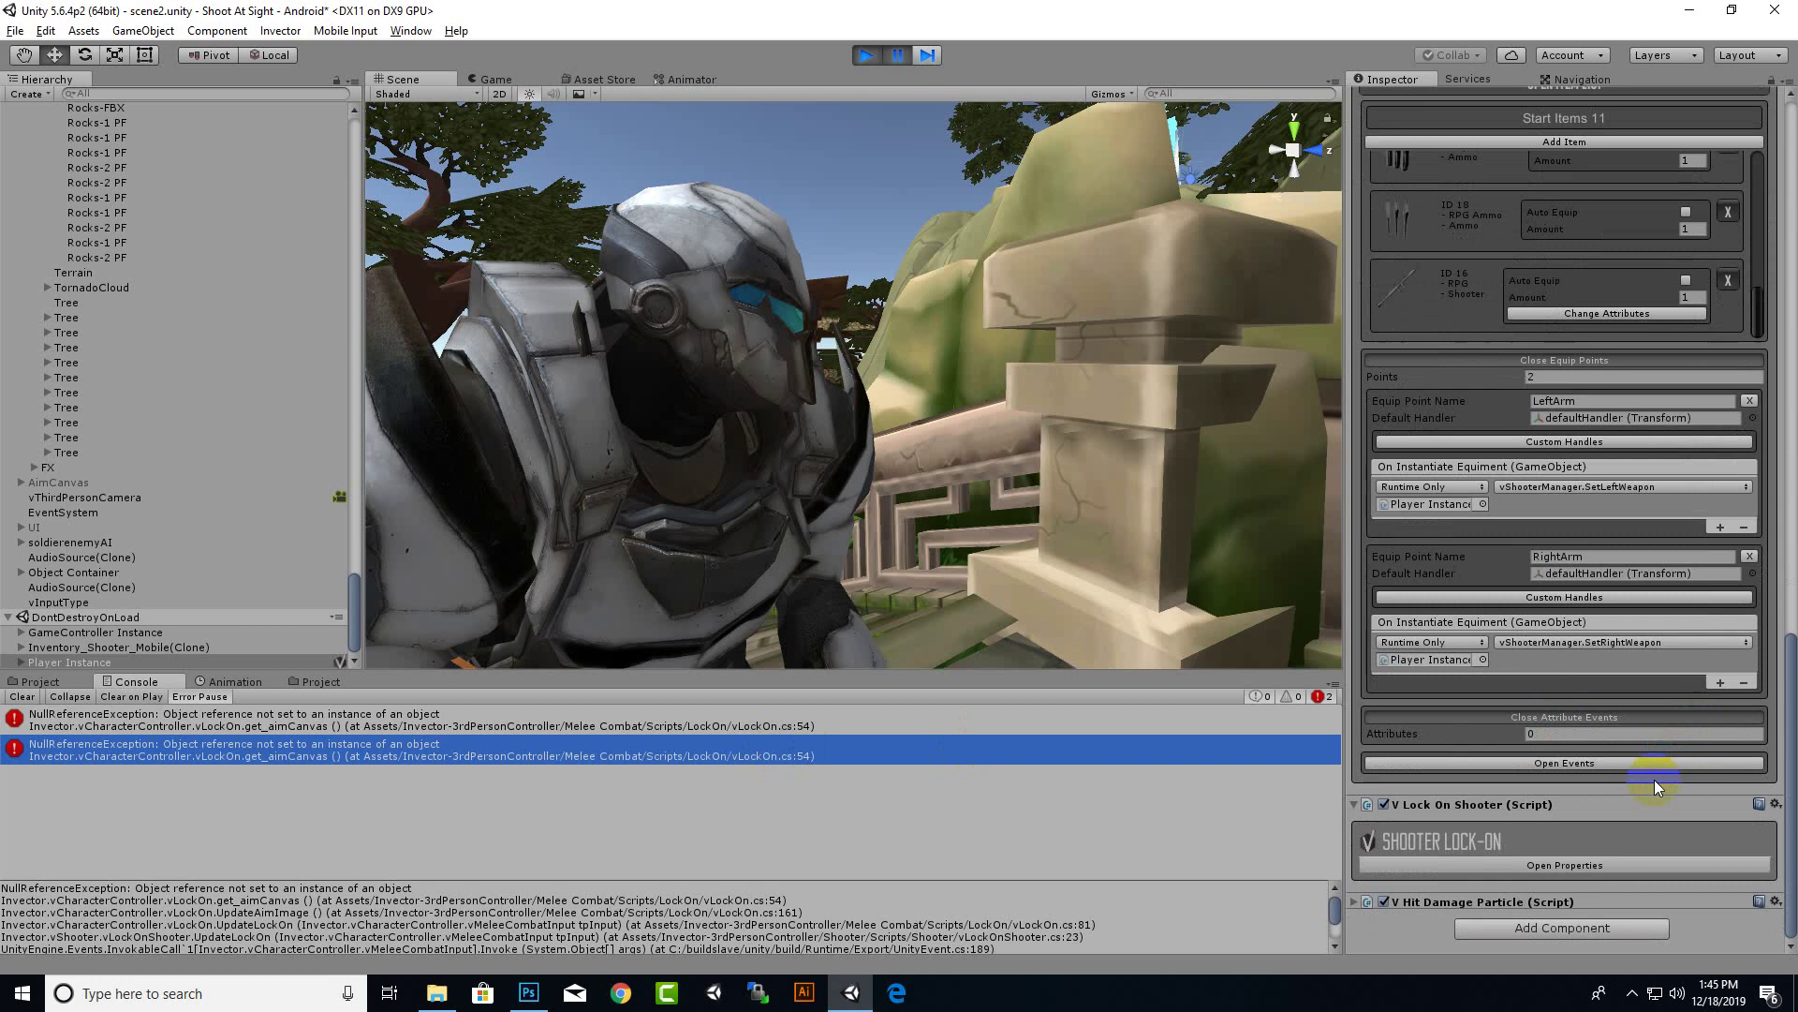
{"action": "left_click", "coordinate": [1510, 863]}
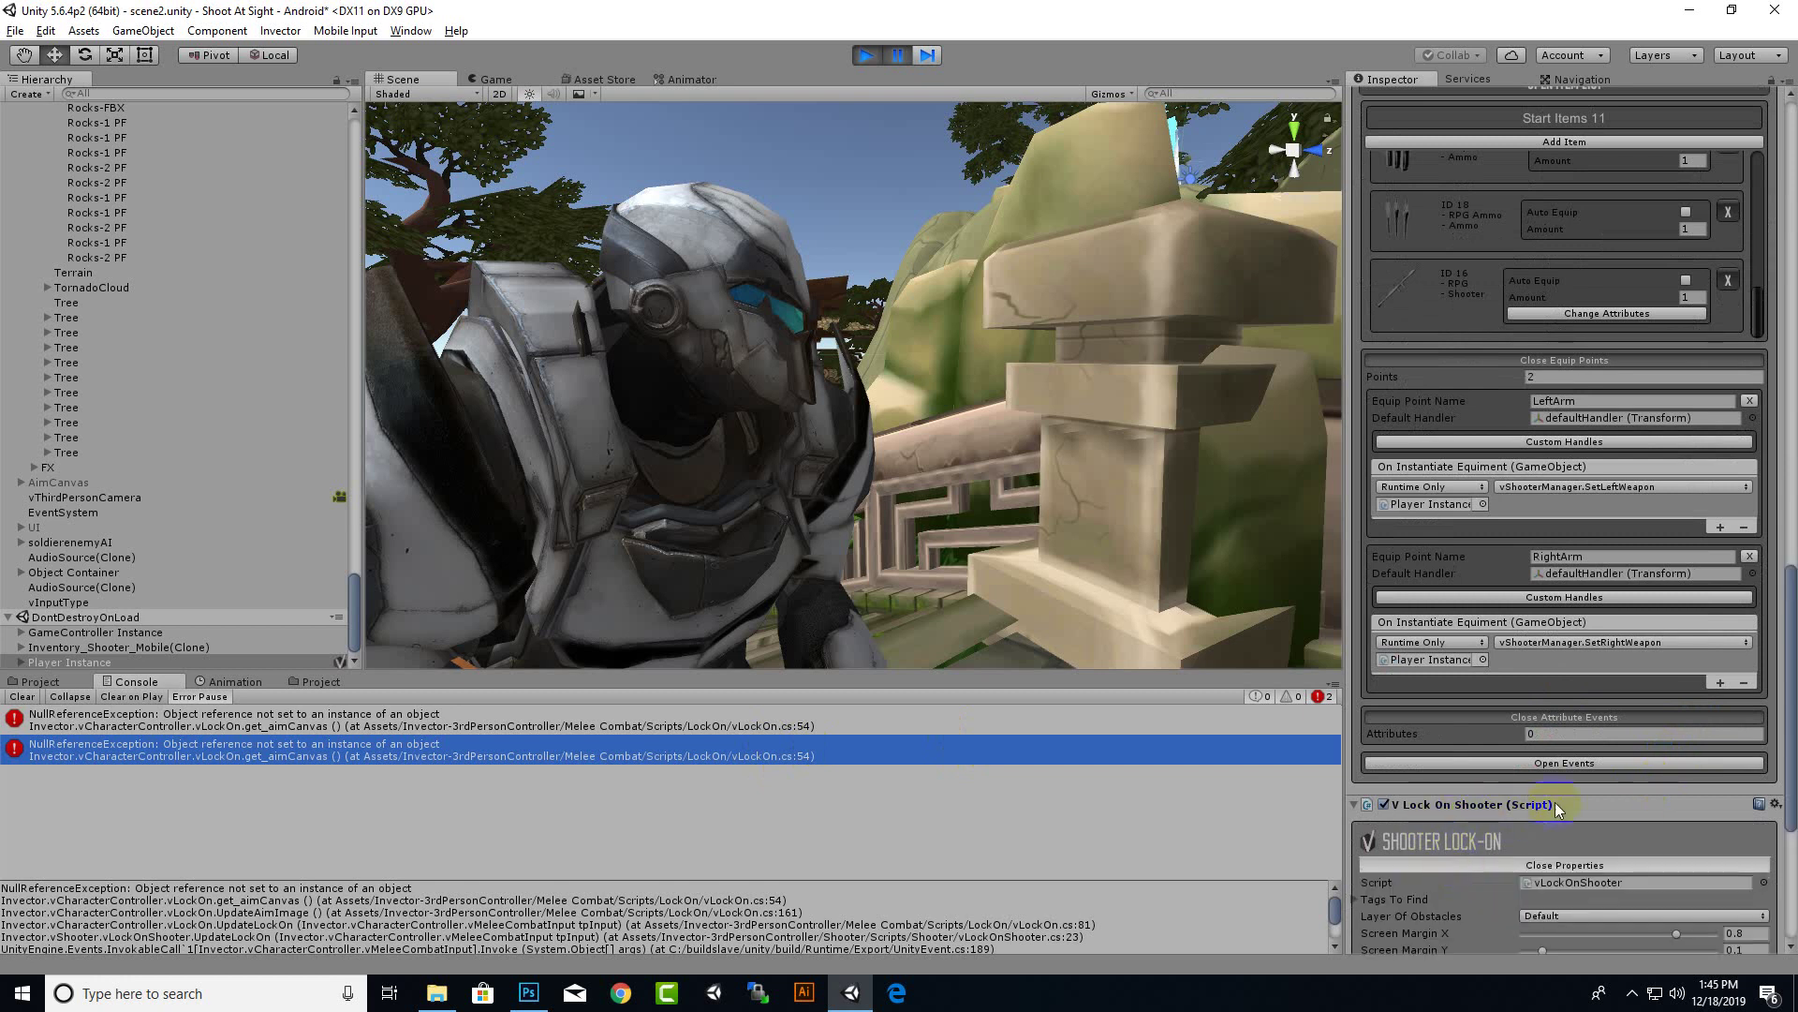
{"action": "scroll", "coordinate": [1526, 790], "scroll_direction": "down", "scroll_amount": 3}
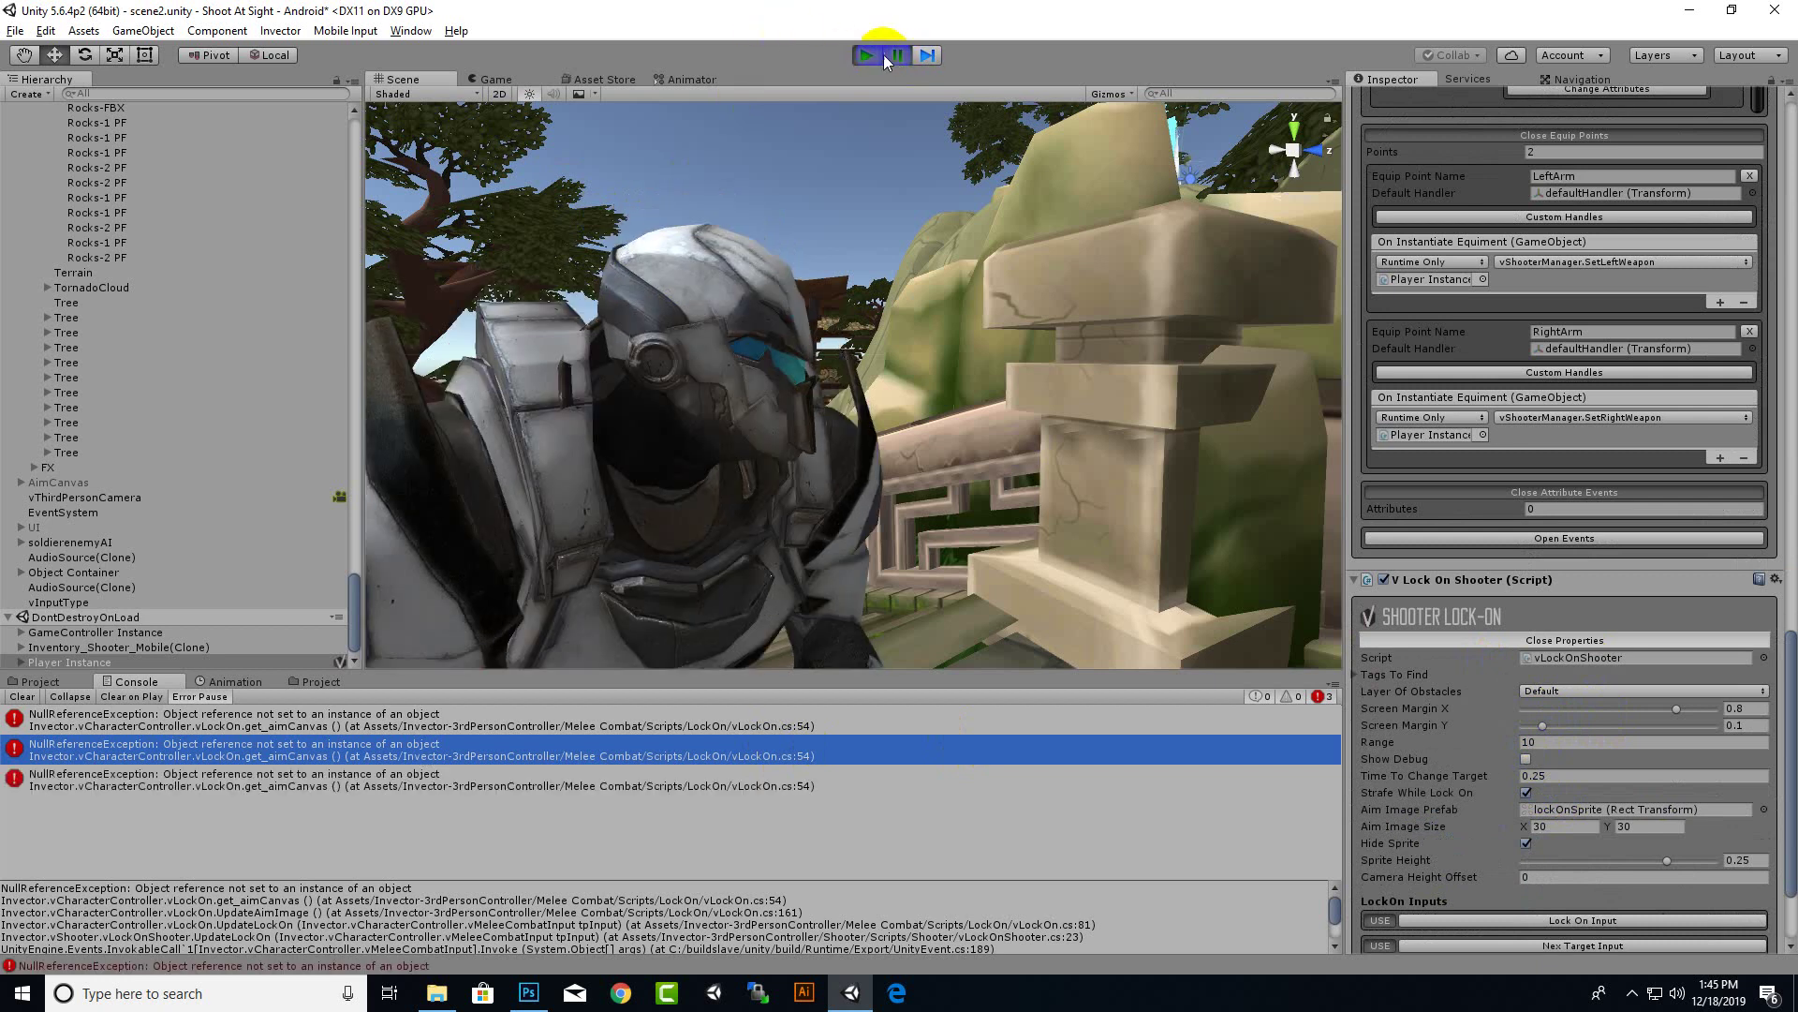
Restart Play mode, orbit the game camera to watch the soldier aim, then stop
{"action": "left_click", "coordinate": [879, 54]}
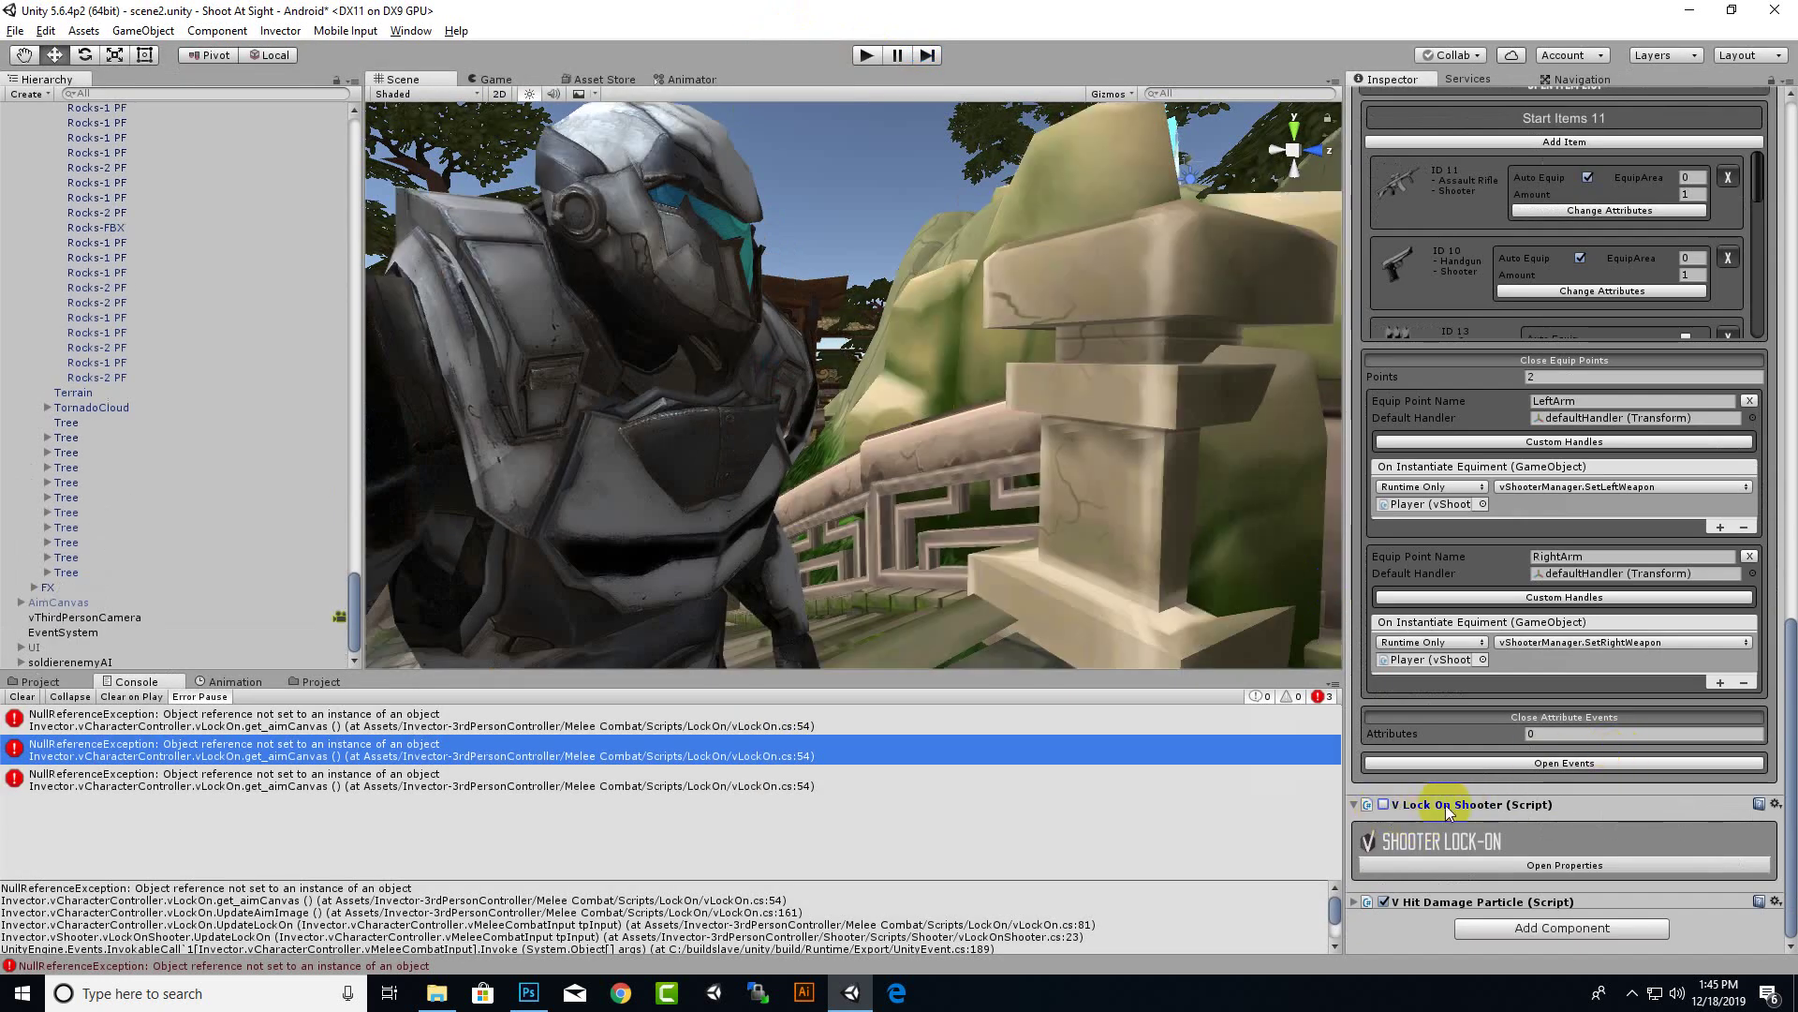
{"action": "left_click", "coordinate": [867, 56]}
{"action": "left_click", "coordinate": [882, 417]}
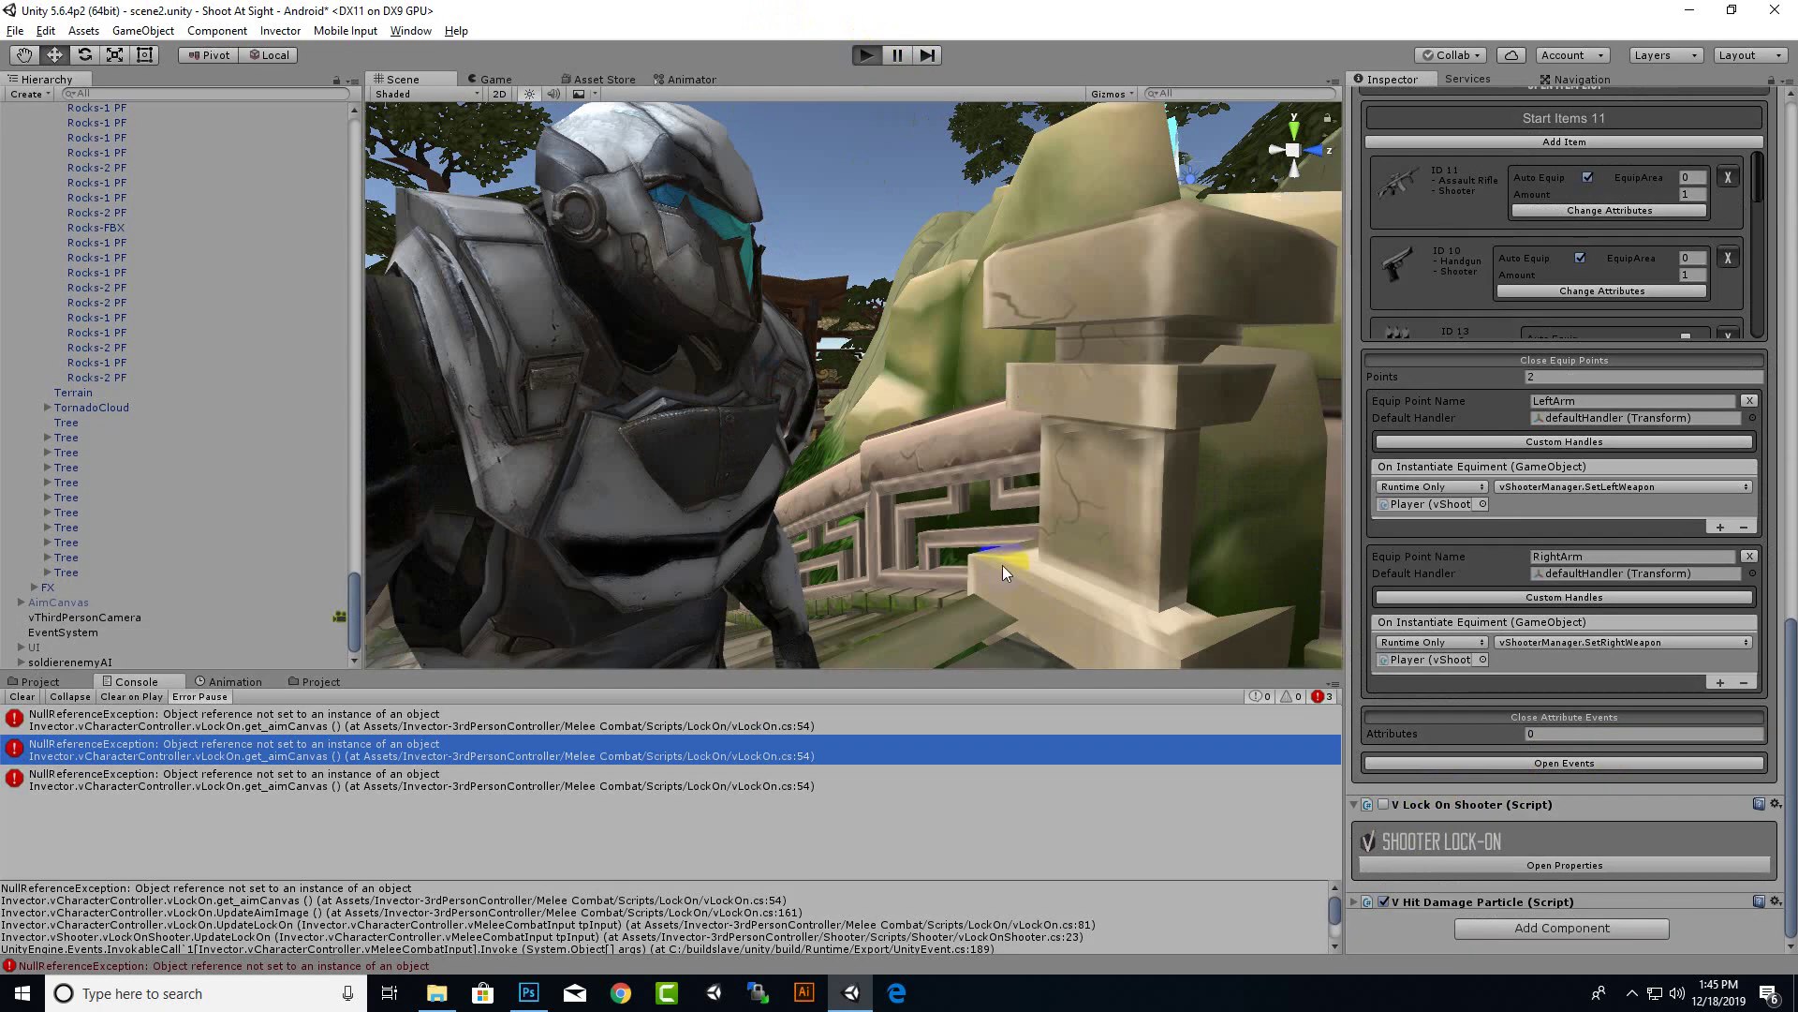
{"action": "mouse_move", "coordinate": [1003, 565]}
{"action": "left_mouse_down"}
{"action": "mouse_move", "coordinate": [590, 590]}
{"action": "mouse_move", "coordinate": [415, 627]}
{"action": "left_mouse_up"}
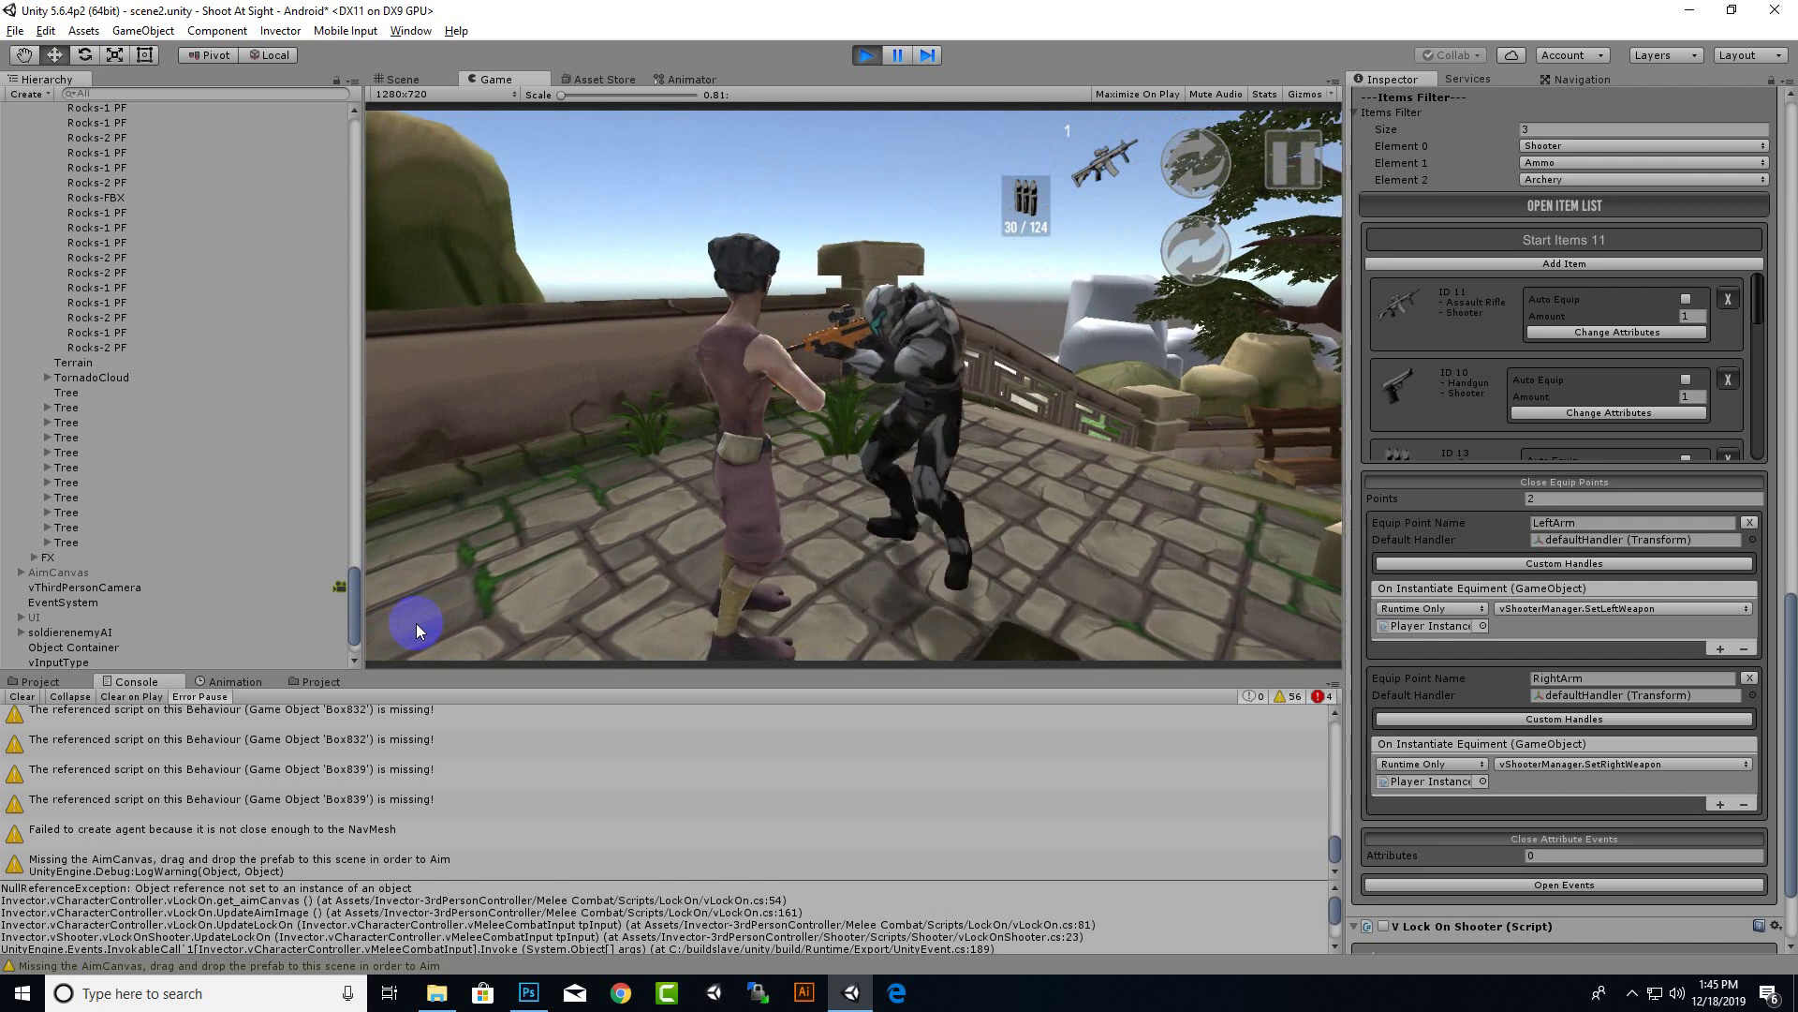
{"action": "mouse_move", "coordinate": [416, 622]}
{"action": "left_mouse_down"}
{"action": "mouse_move", "coordinate": [805, 503]}
{"action": "mouse_move", "coordinate": [1073, 240]}
{"action": "mouse_move", "coordinate": [674, 514]}
{"action": "mouse_move", "coordinate": [955, 490]}
{"action": "mouse_move", "coordinate": [679, 542]}
{"action": "mouse_move", "coordinate": [540, 539]}
{"action": "left_mouse_up"}
{"action": "left_click", "coordinate": [1187, 254]}
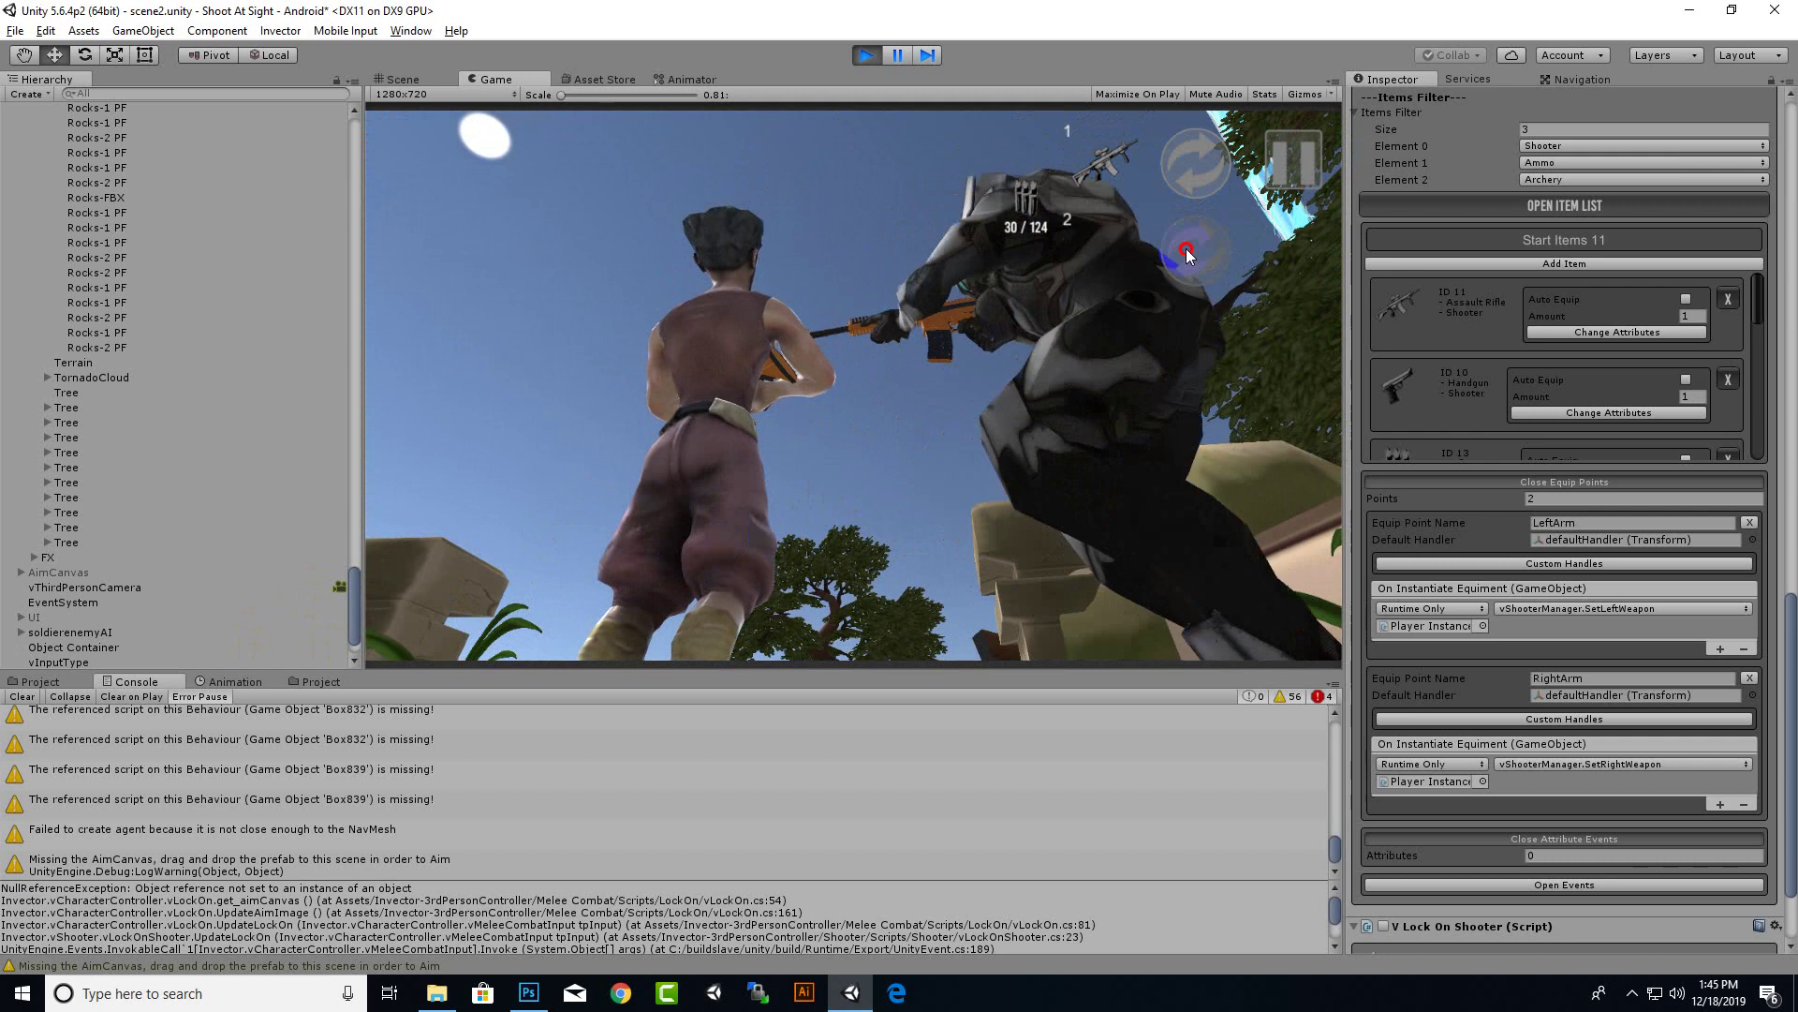
{"action": "left_click", "coordinate": [863, 56]}
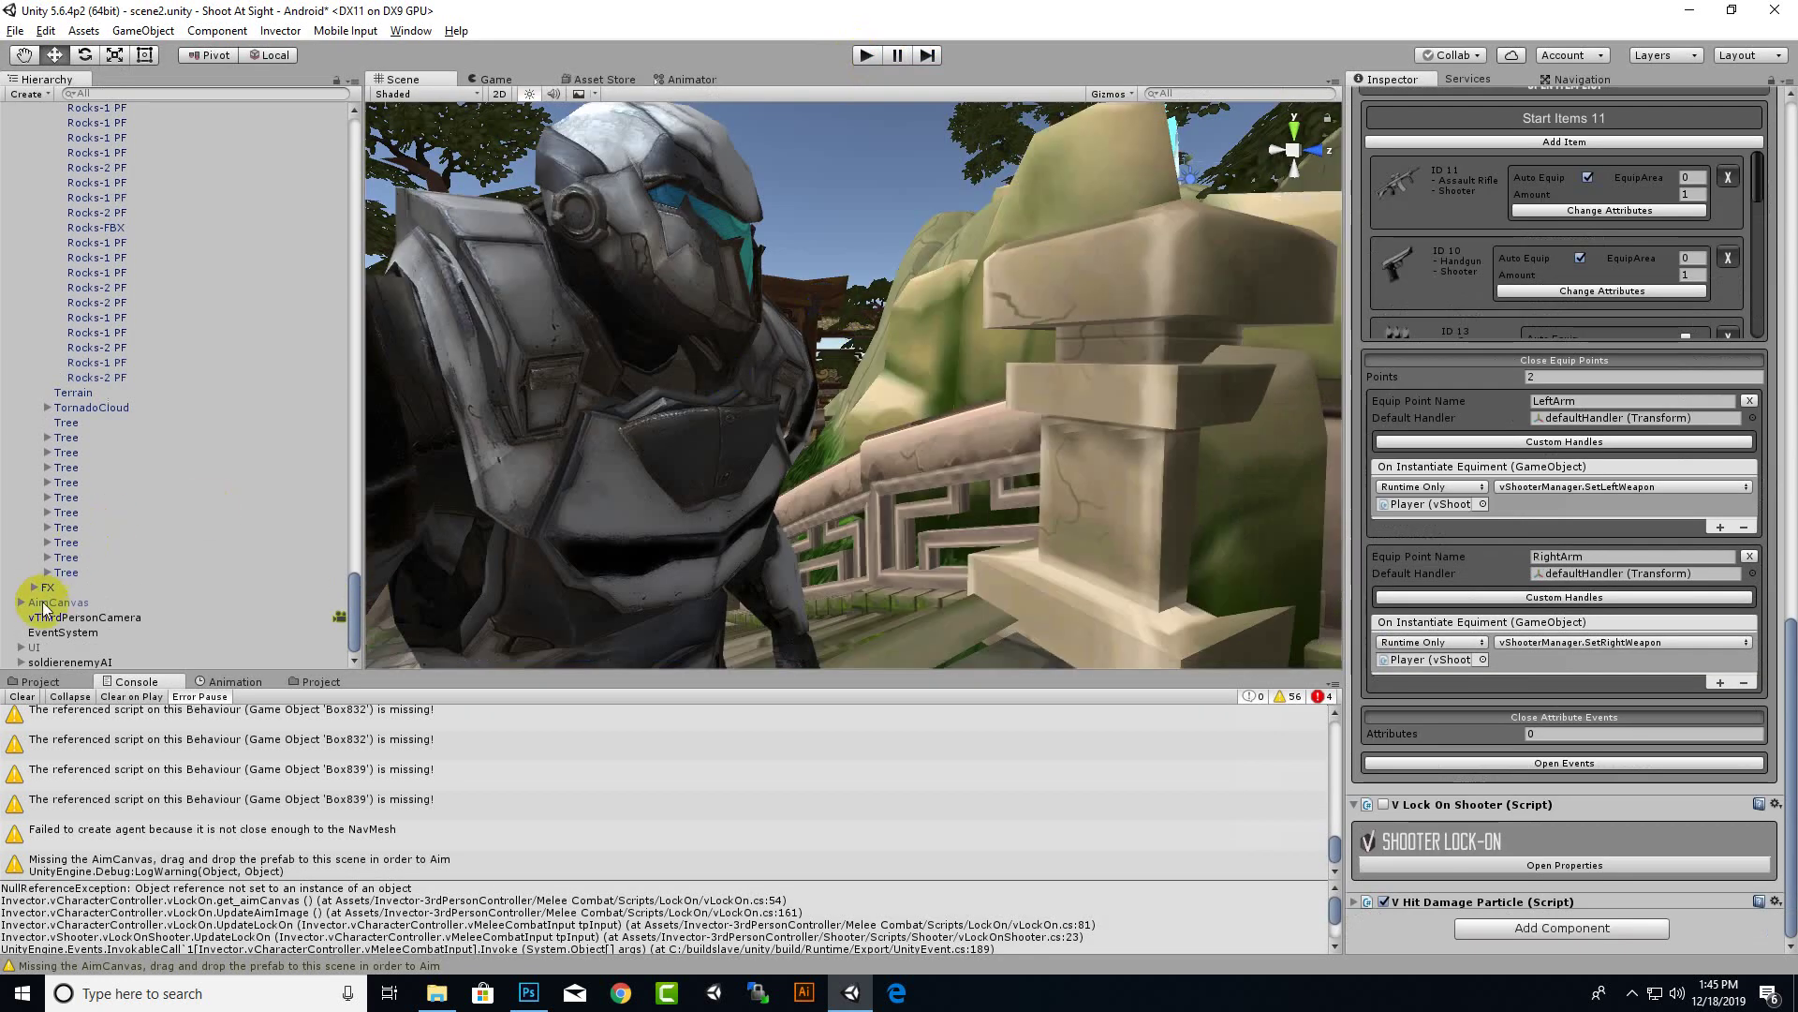
Select AimCanvas and UI together and set both objects active
{"action": "scroll", "coordinate": [47, 609], "scroll_direction": "up", "scroll_amount": 1}
{"action": "left_click", "coordinate": [54, 657]}
{"action": "scroll", "coordinate": [189, 525], "scroll_direction": "up", "scroll_amount": 3}
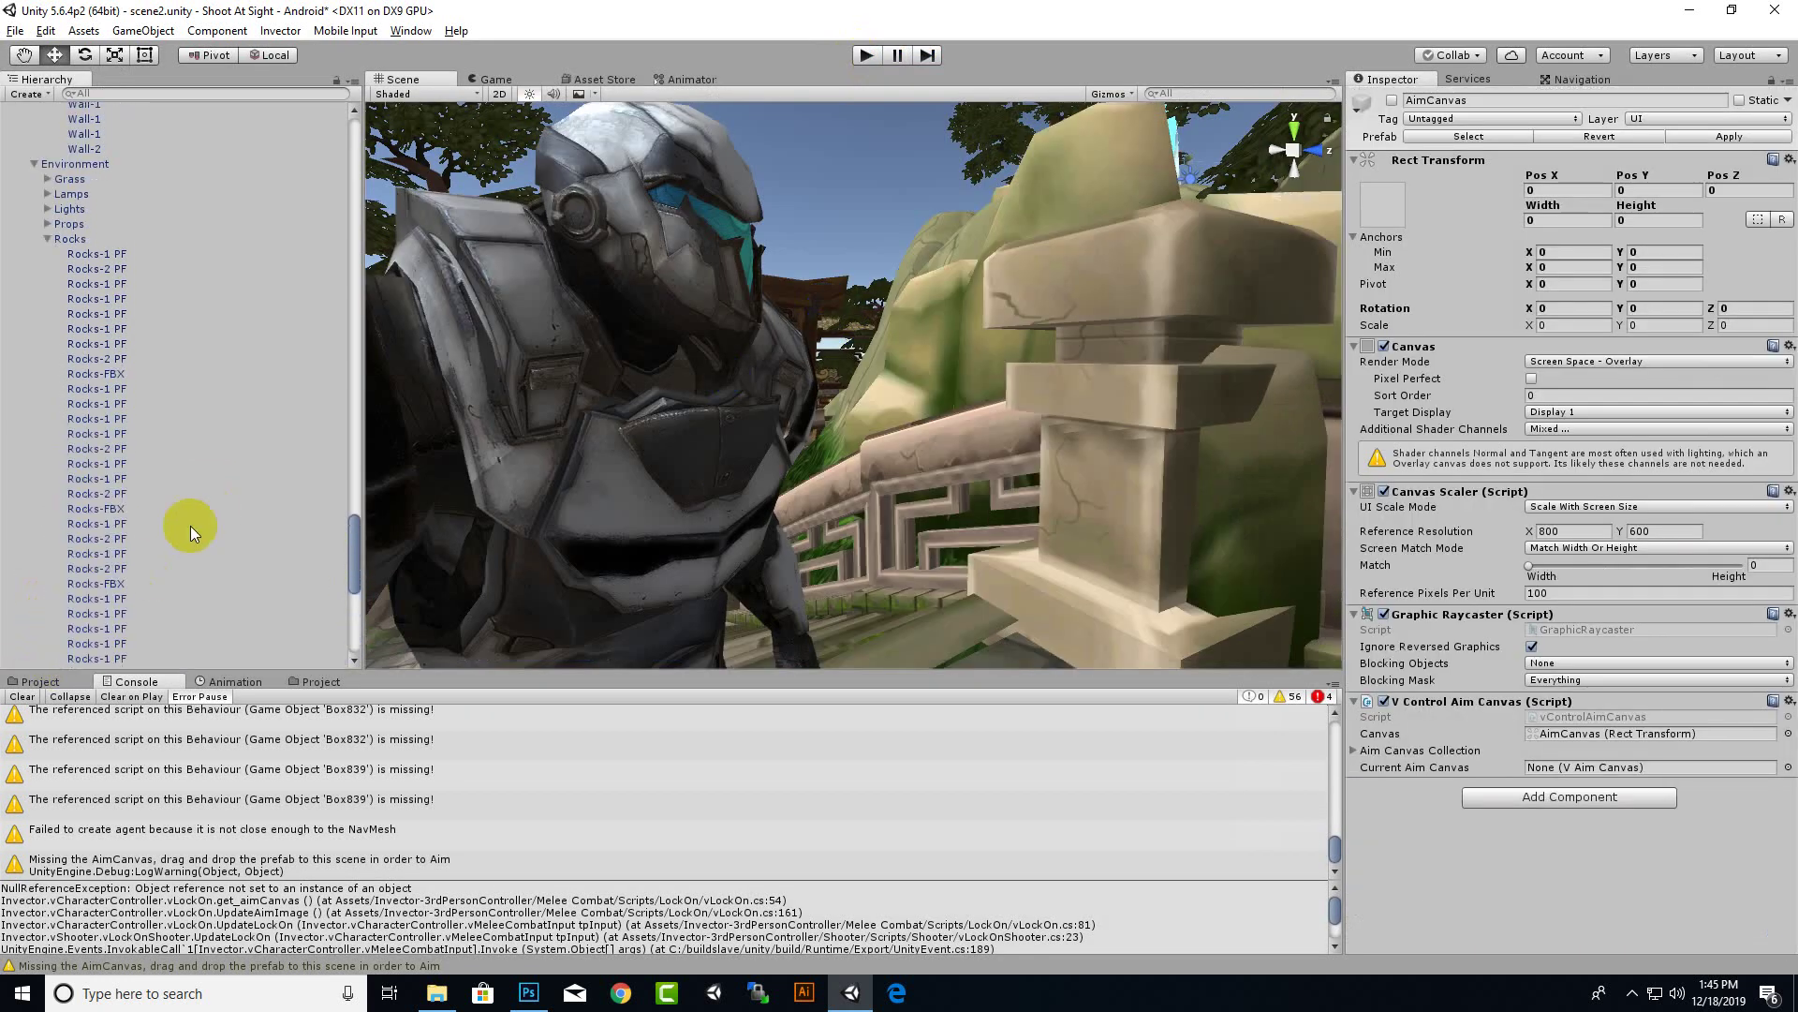
{"action": "scroll", "coordinate": [190, 526], "scroll_direction": "up", "scroll_amount": 2}
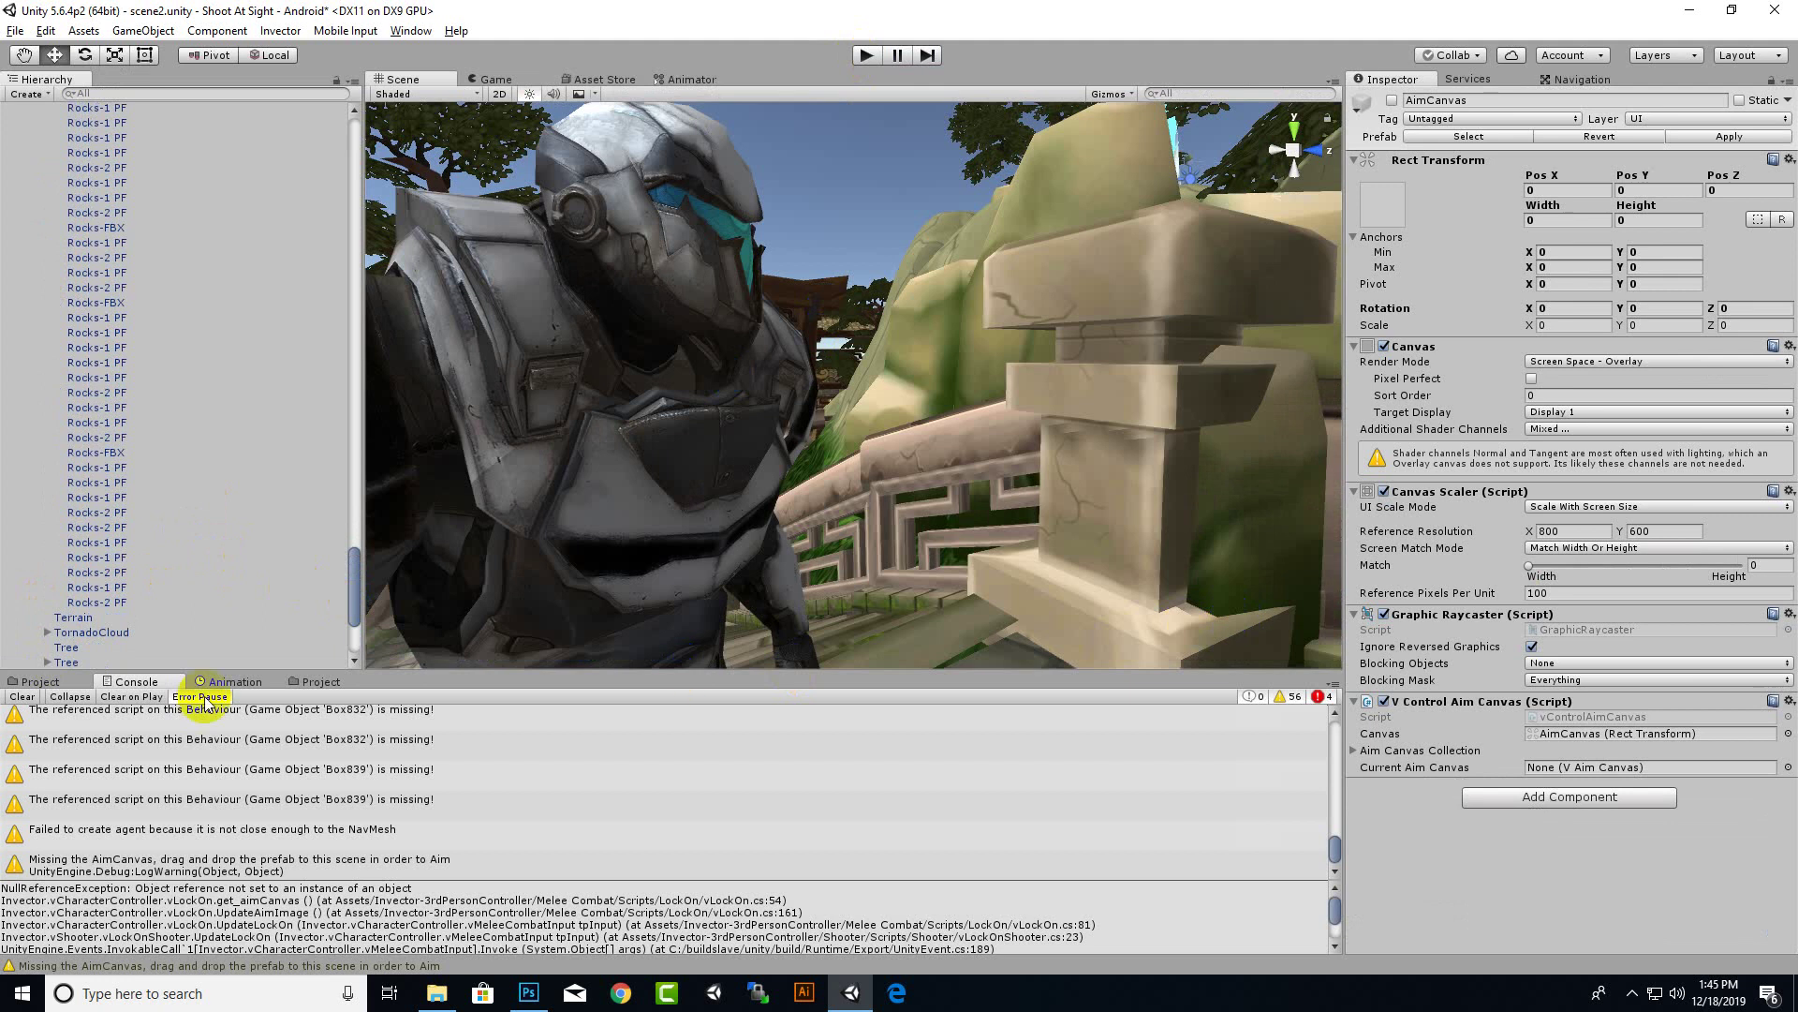
{"action": "scroll", "coordinate": [187, 644], "scroll_direction": "down", "scroll_amount": 5}
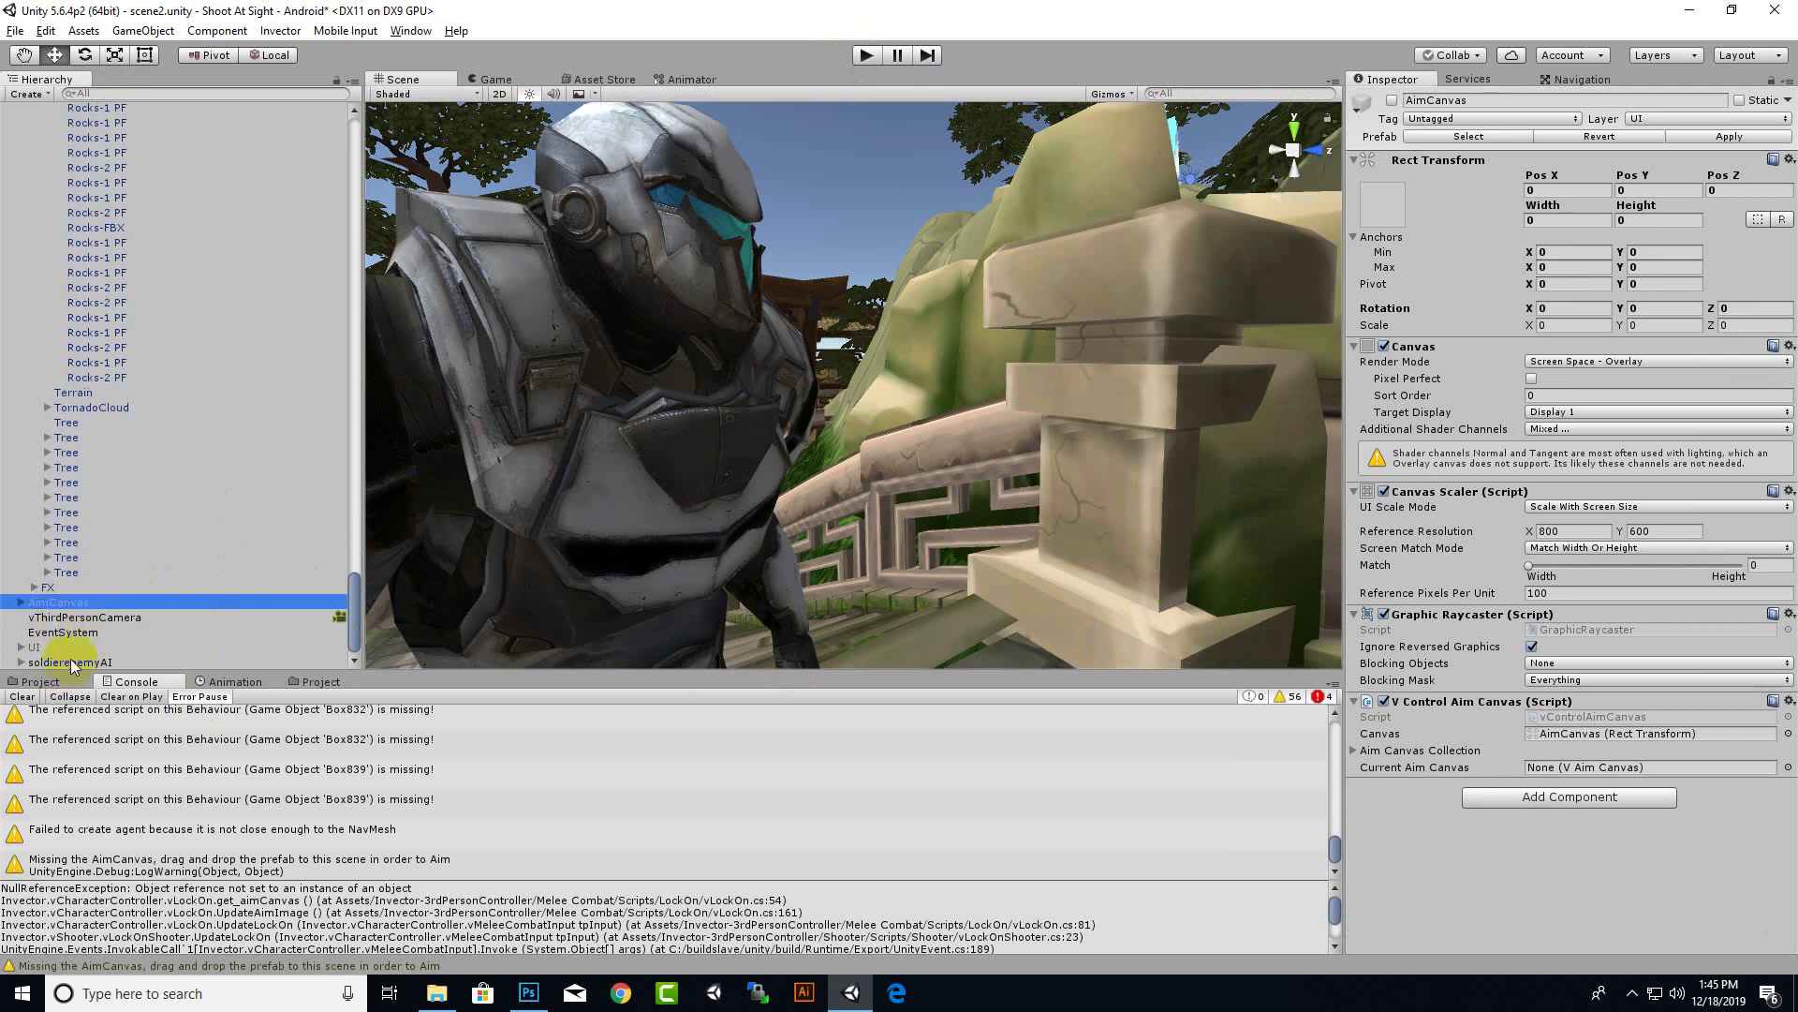
{"action": "left_click", "coordinate": [38, 647], "text": "ctrl"}
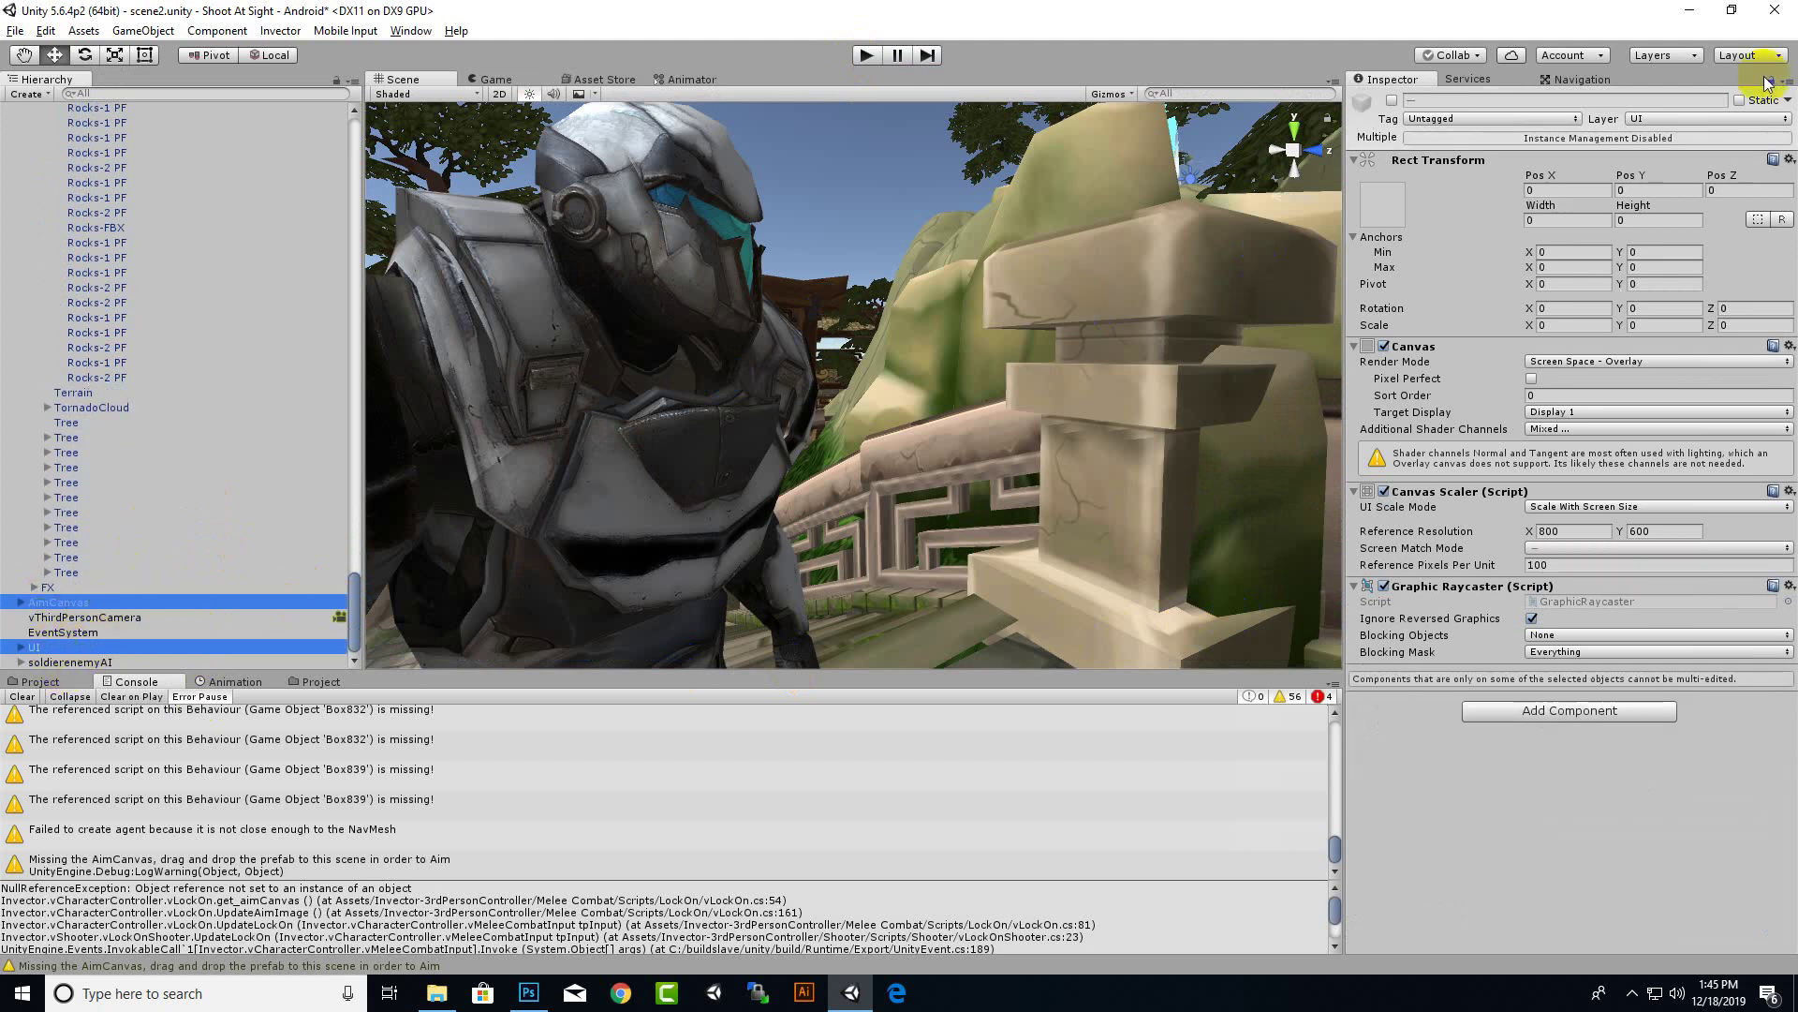
{"action": "left_click", "coordinate": [1391, 100]}
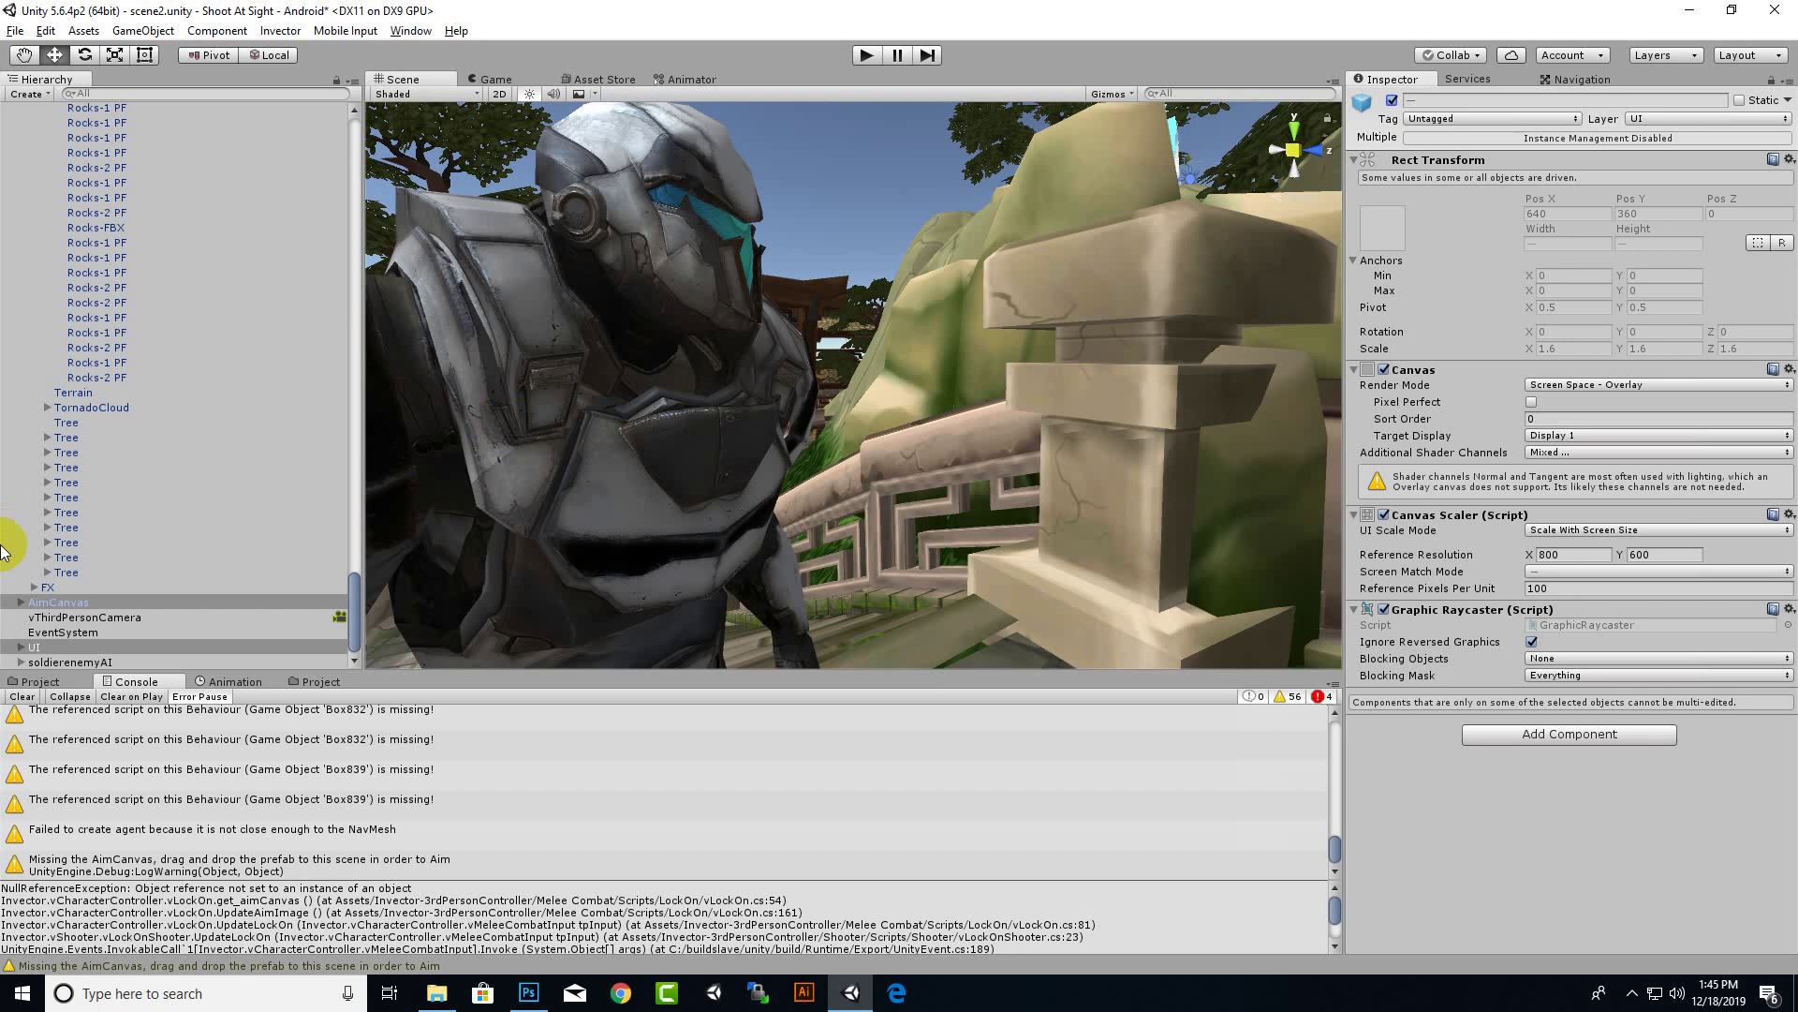
{"action": "scroll", "coordinate": [106, 604], "scroll_direction": "up", "scroll_amount": 8}
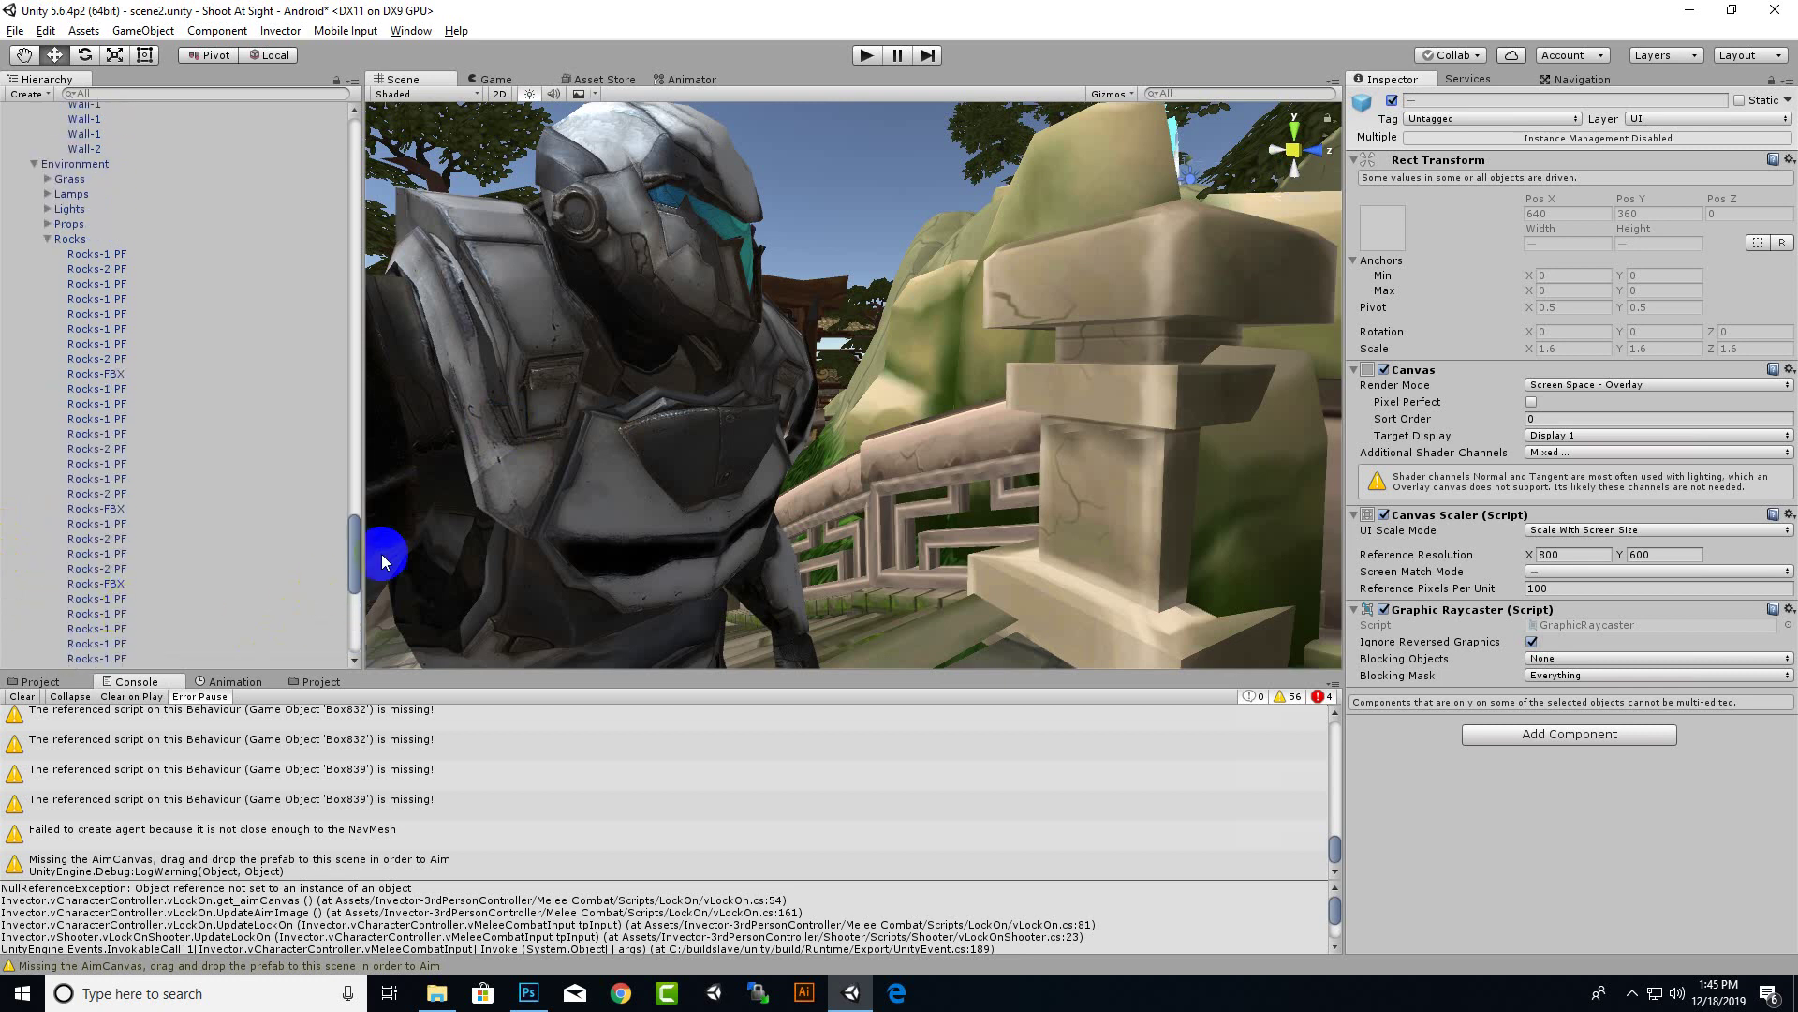
{"action": "left_click_drag", "start_coordinate": [353, 553], "coordinate": [352, 162]}
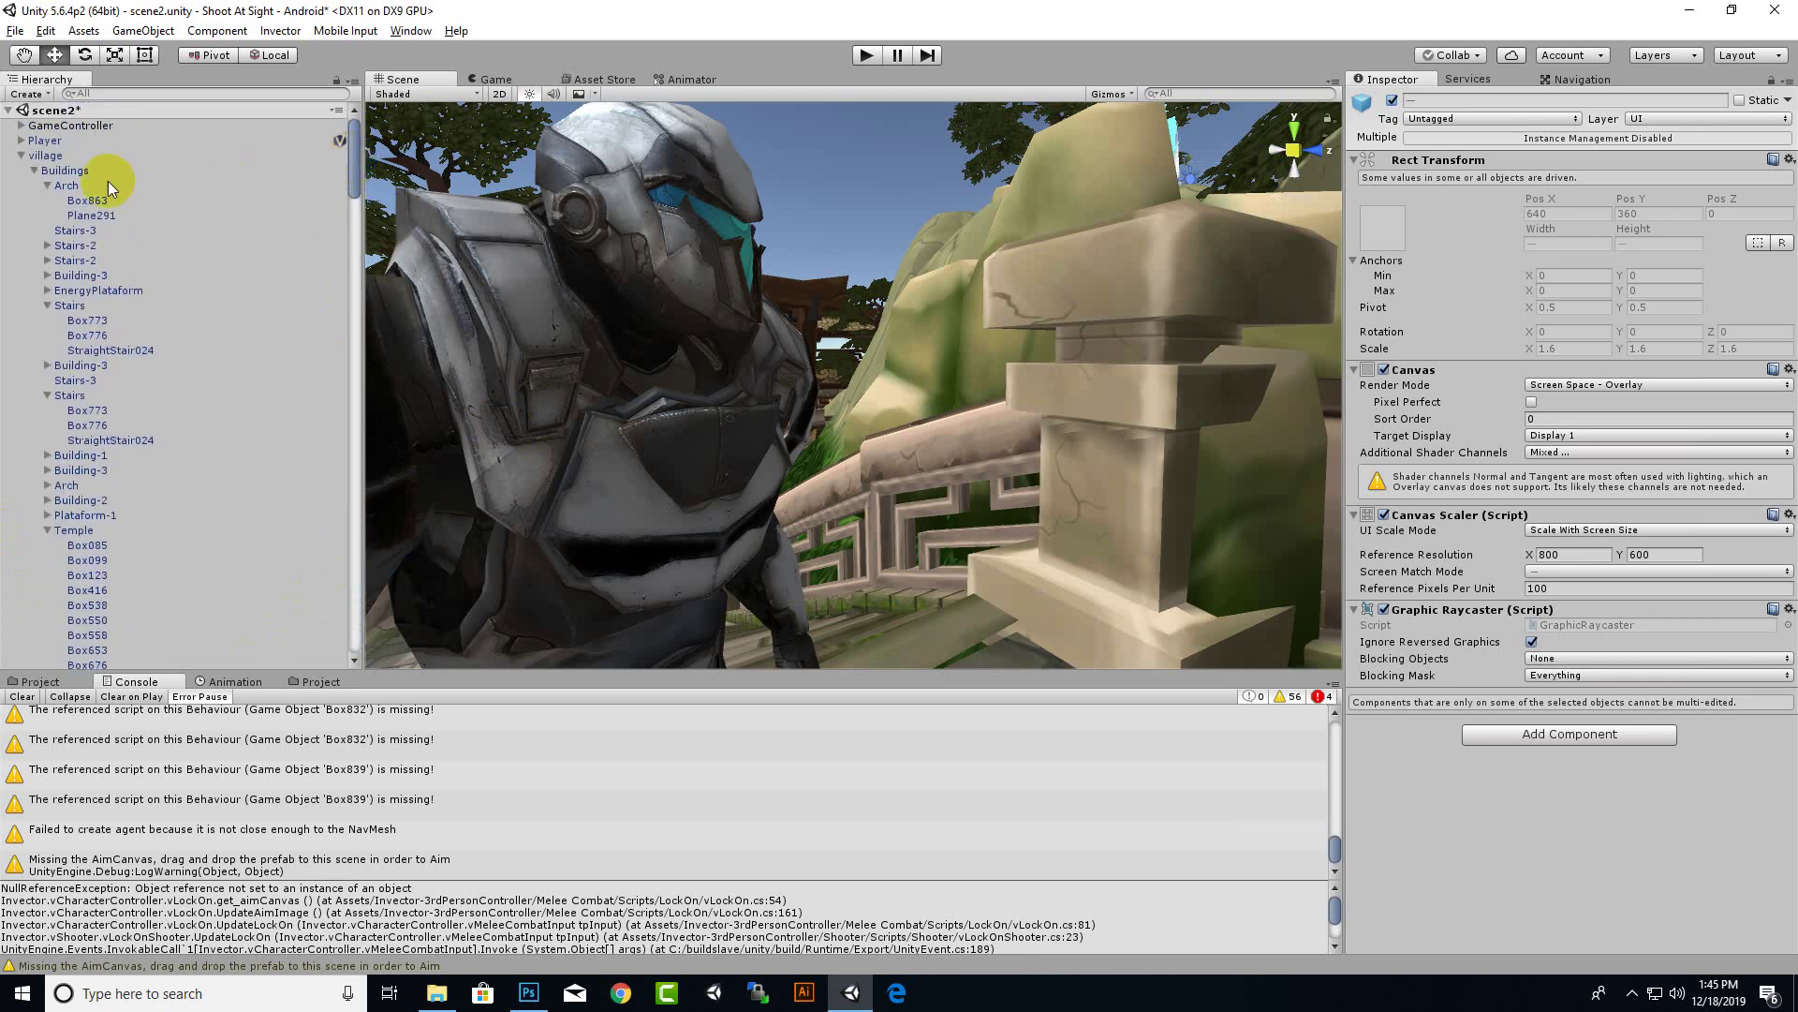
Enable the Player's V Lock On Shooter (Script) component and start the game
{"action": "left_click", "coordinate": [43, 141]}
{"action": "scroll", "coordinate": [1491, 761], "scroll_direction": "down", "scroll_amount": 5}
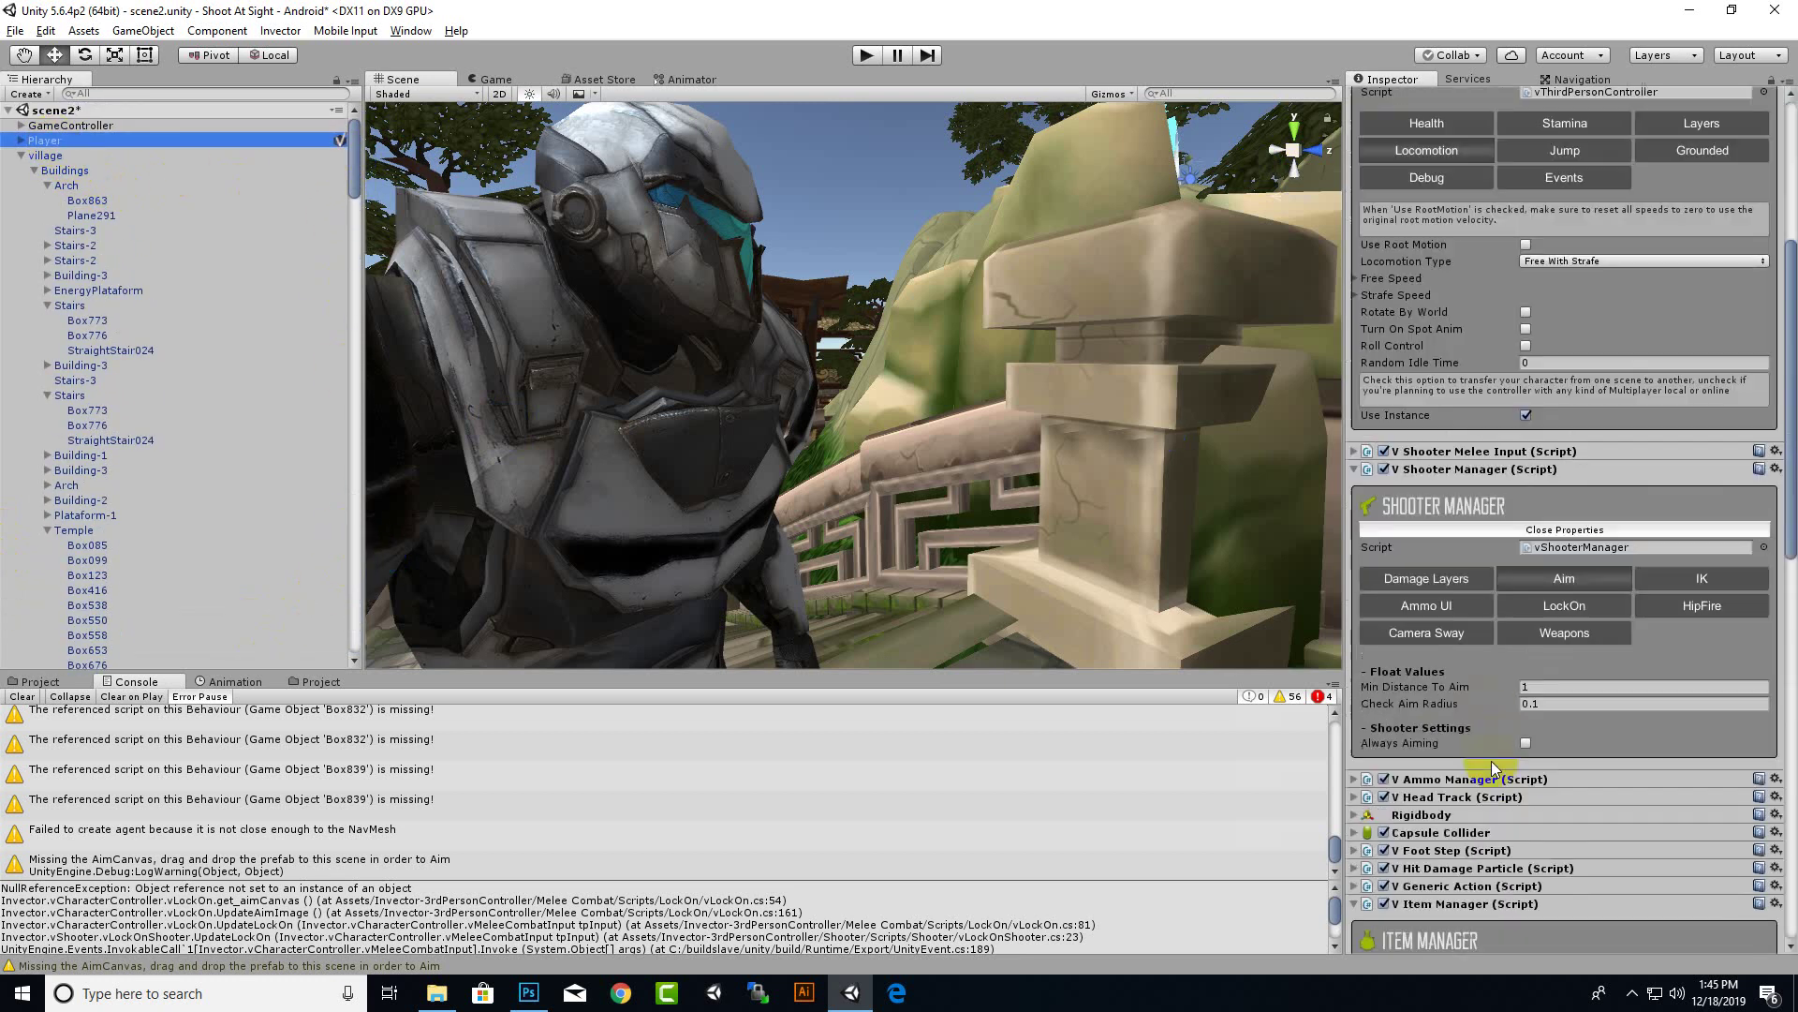
{"action": "scroll", "coordinate": [1491, 761], "scroll_direction": "down", "scroll_amount": 5}
{"action": "scroll", "coordinate": [1492, 760], "scroll_direction": "down", "scroll_amount": 3}
{"action": "scroll", "coordinate": [1790, 848], "scroll_direction": "down", "scroll_amount": 10}
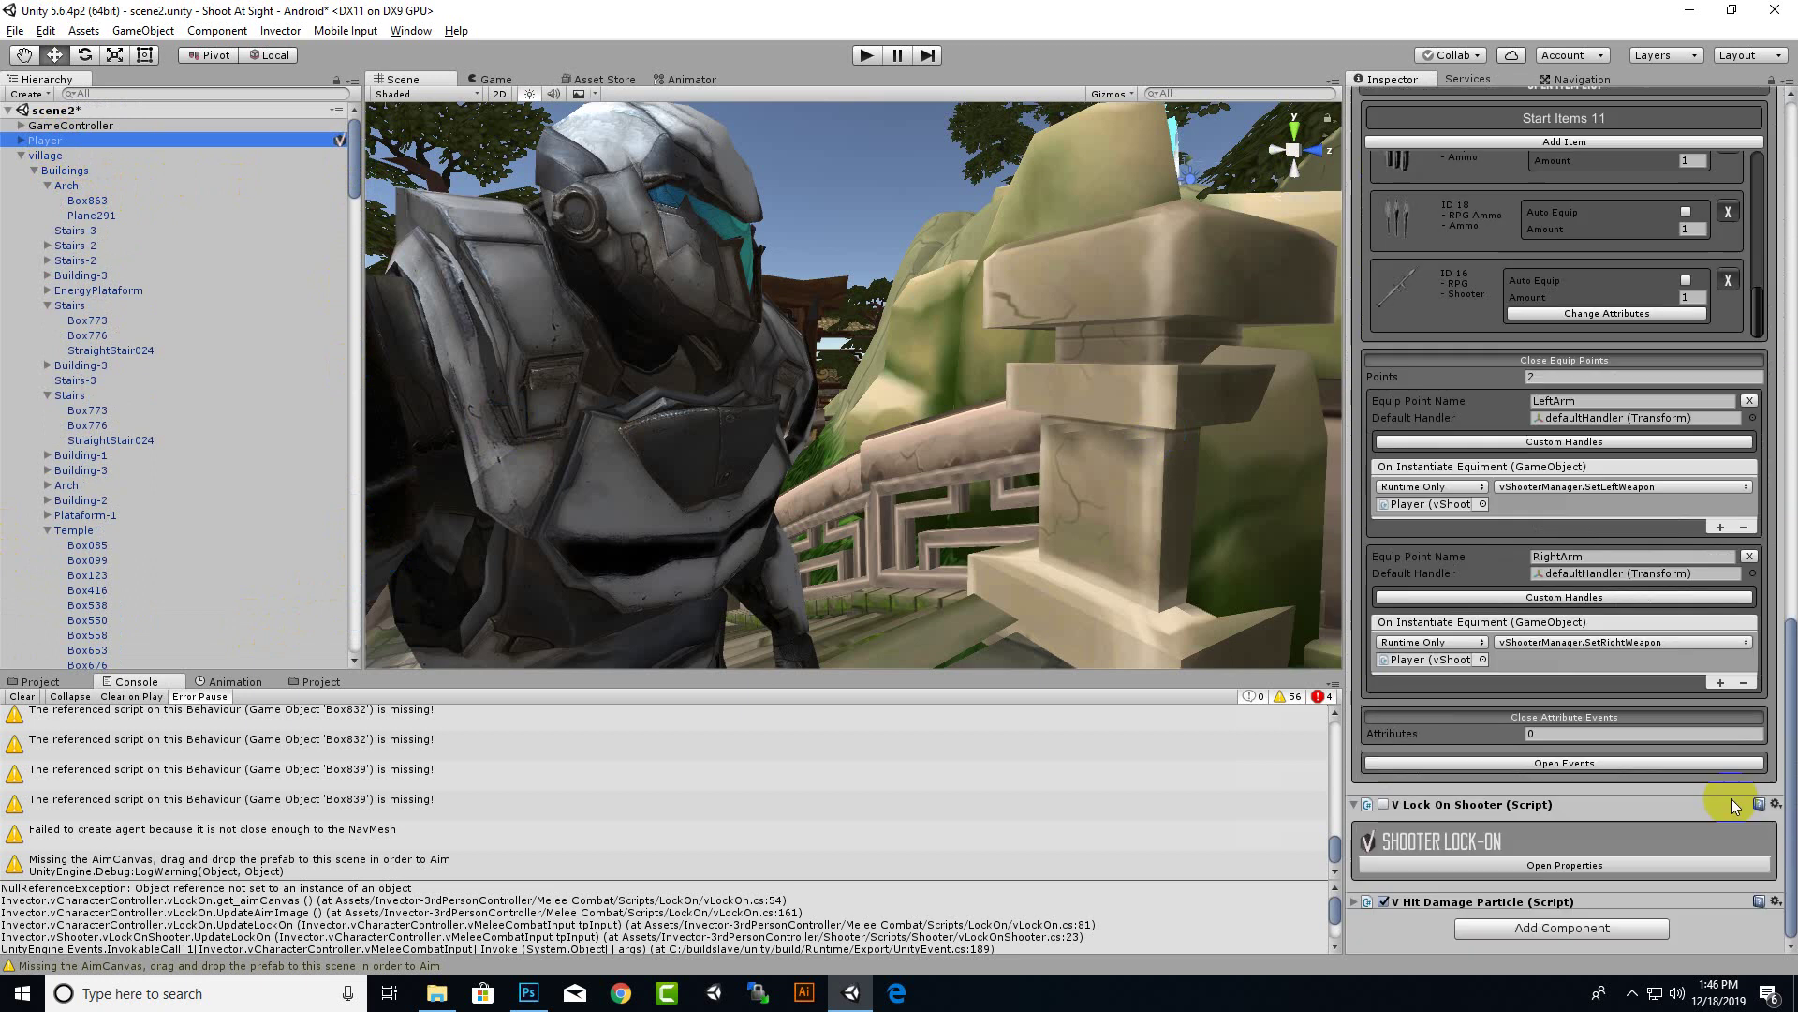
{"action": "left_click", "coordinate": [1412, 805]}
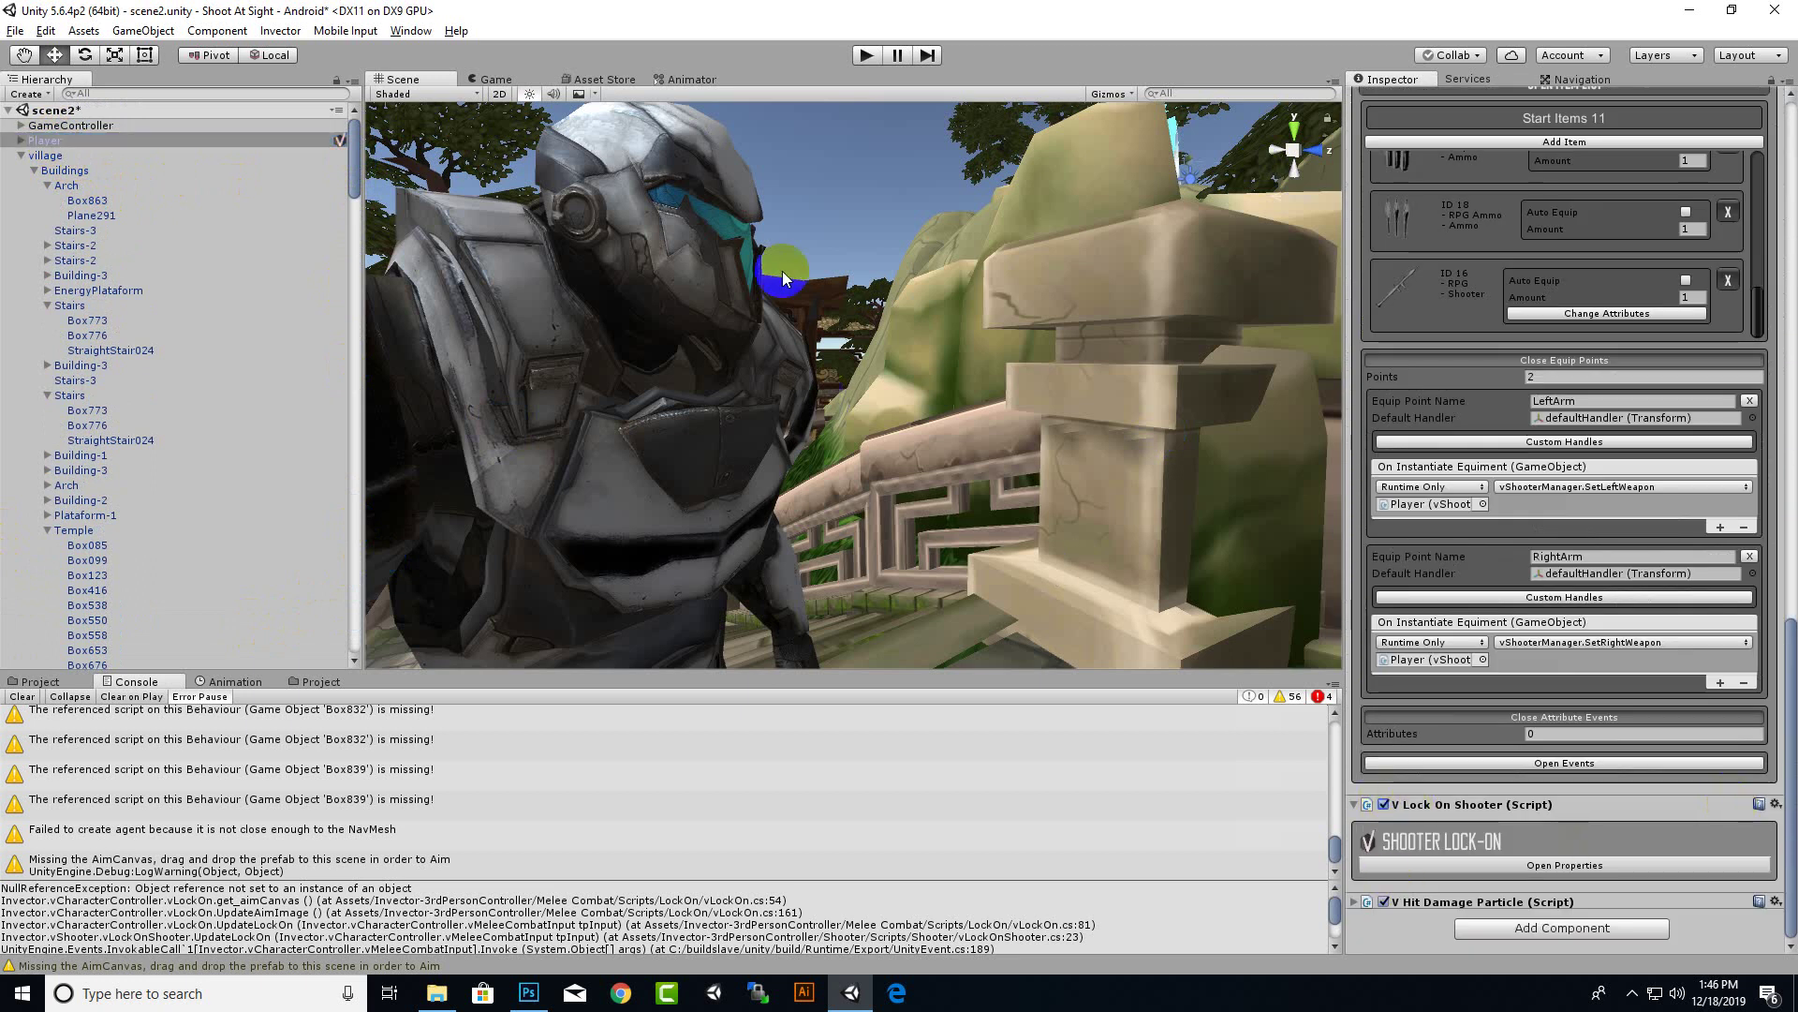
{"action": "left_click", "coordinate": [867, 54]}
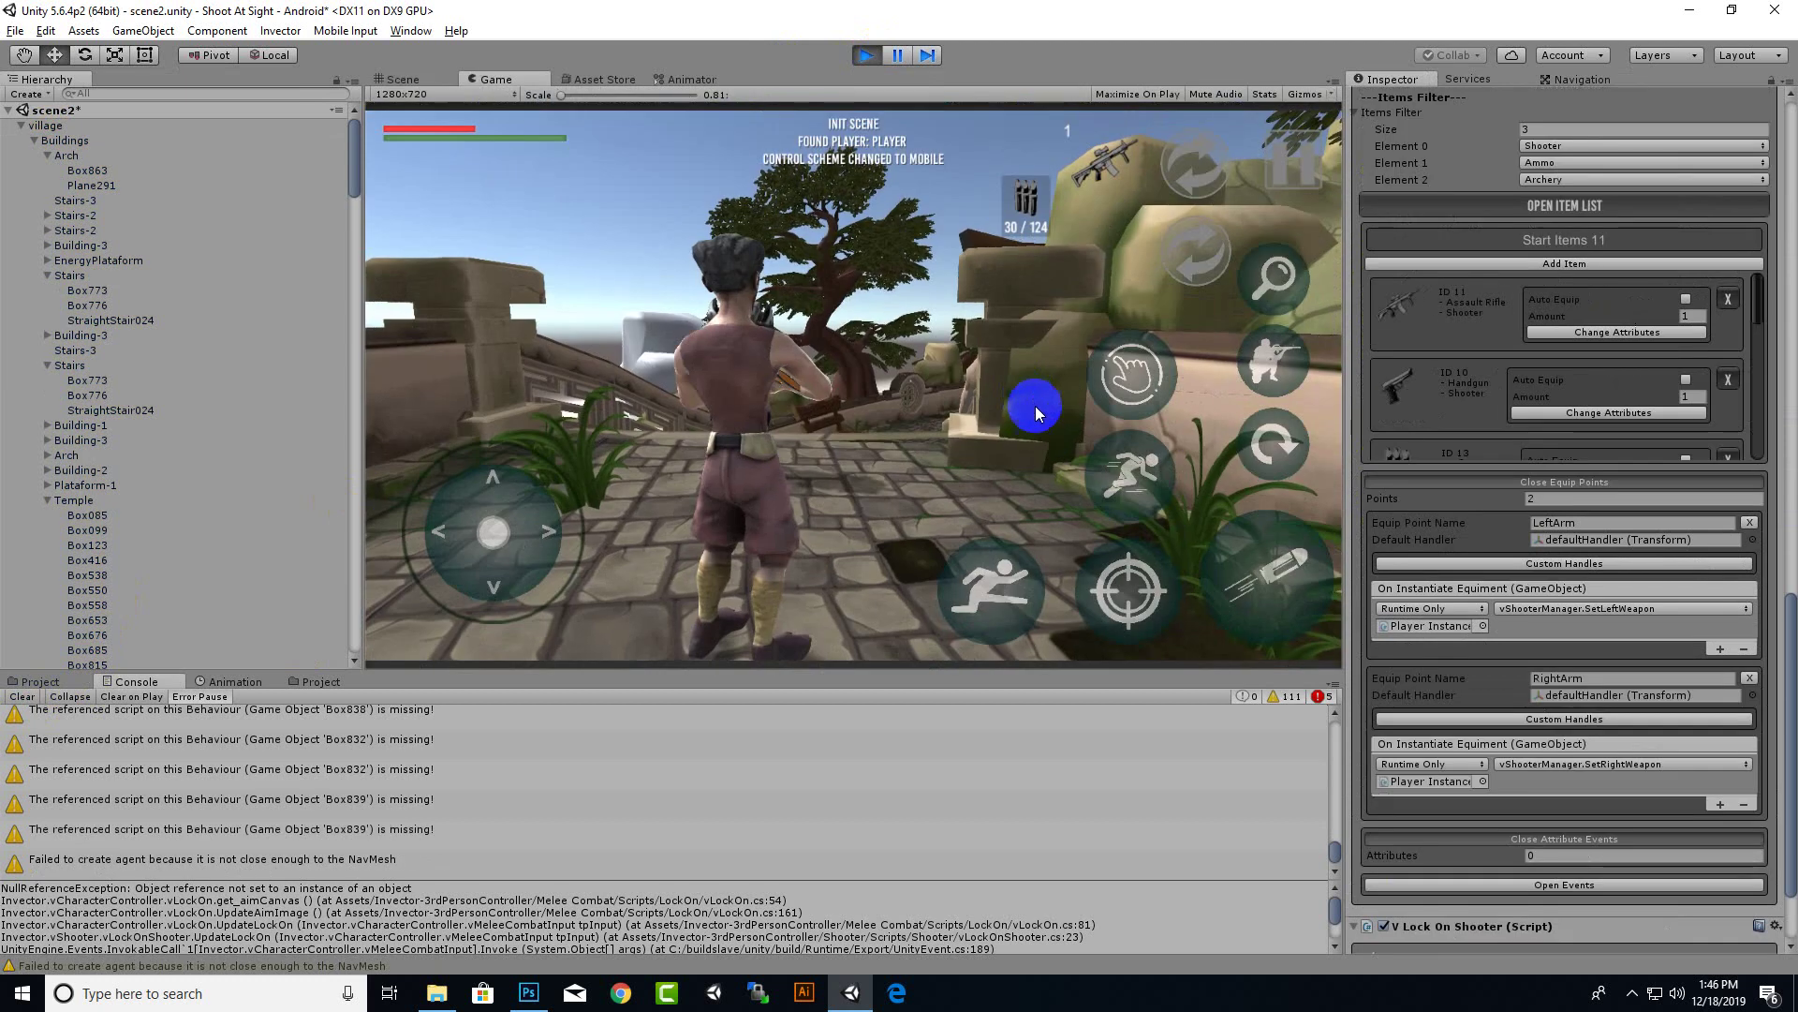
Drive the player toward the rifle-firing soldier with the on-screen joystick, then stop and show the Weapons prefabs folder
{"action": "mouse_move", "coordinate": [481, 501]}
{"action": "left_mouse_down"}
{"action": "mouse_move", "coordinate": [420, 573]}
{"action": "mouse_move", "coordinate": [626, 630]}
{"action": "mouse_move", "coordinate": [811, 457]}
{"action": "mouse_move", "coordinate": [817, 391]}
{"action": "left_mouse_up"}
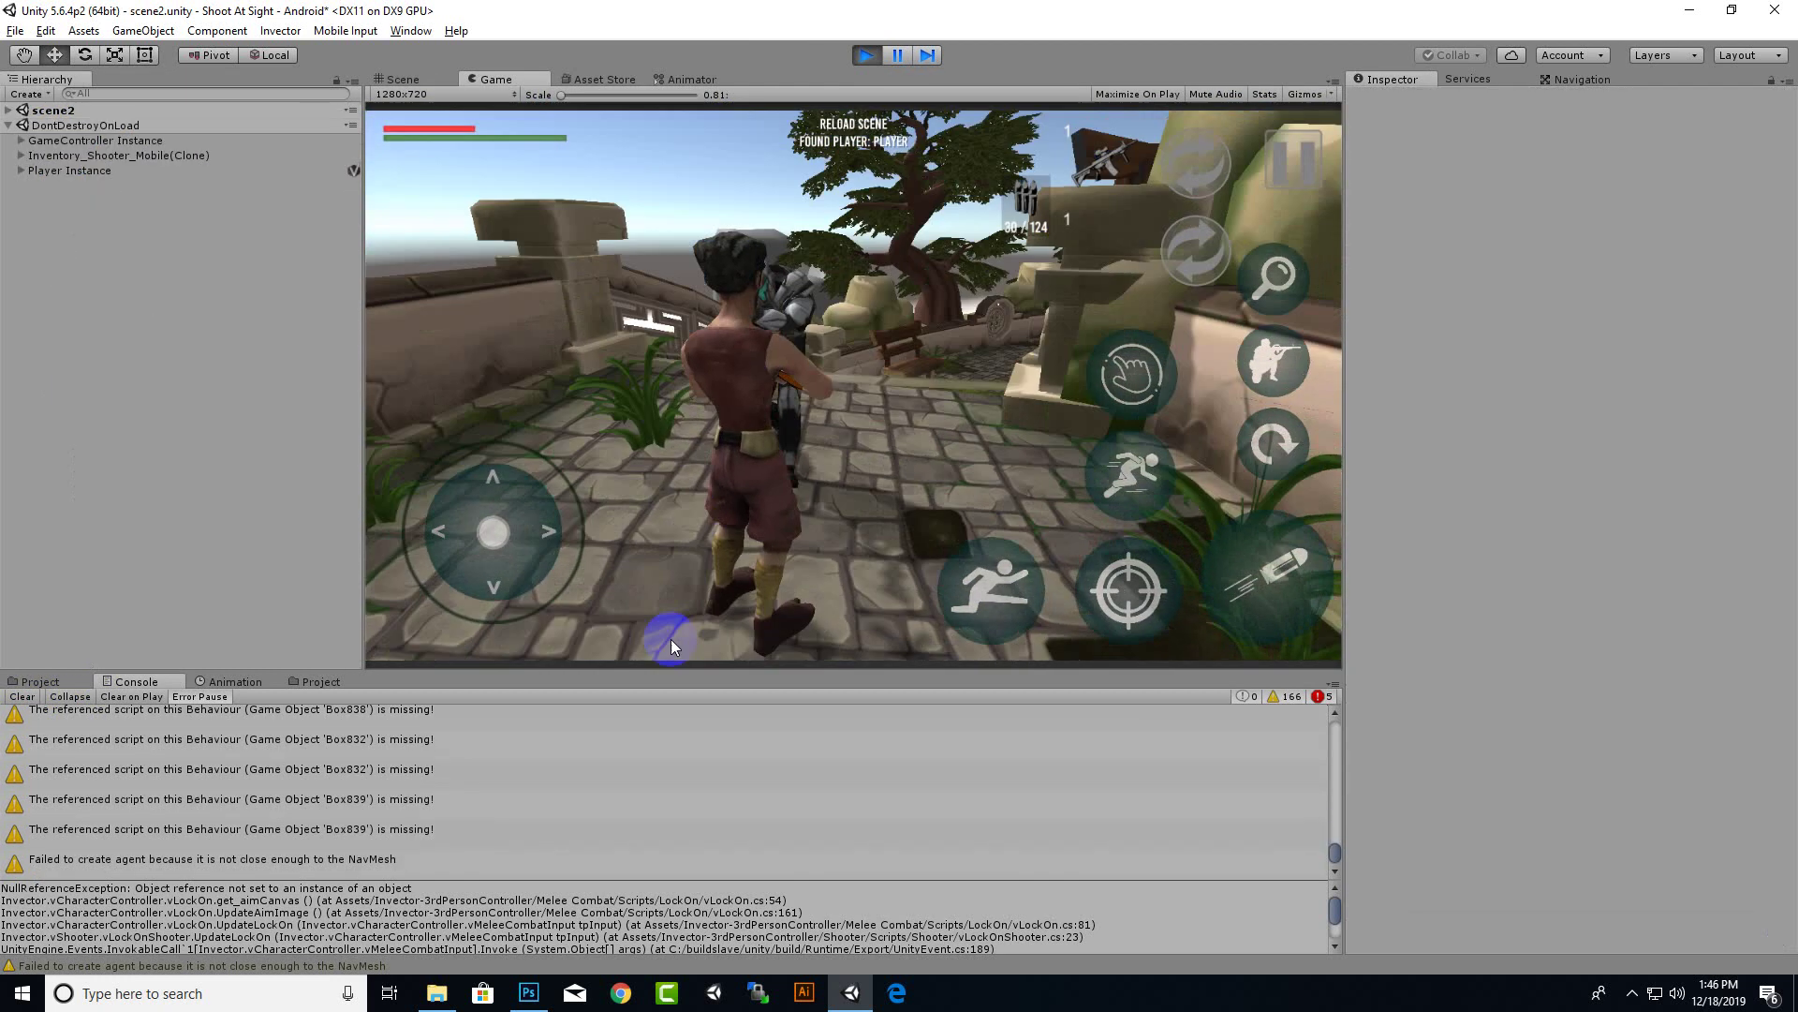
{"action": "left_click_drag", "start_coordinate": [816, 392], "coordinate": [547, 585]}
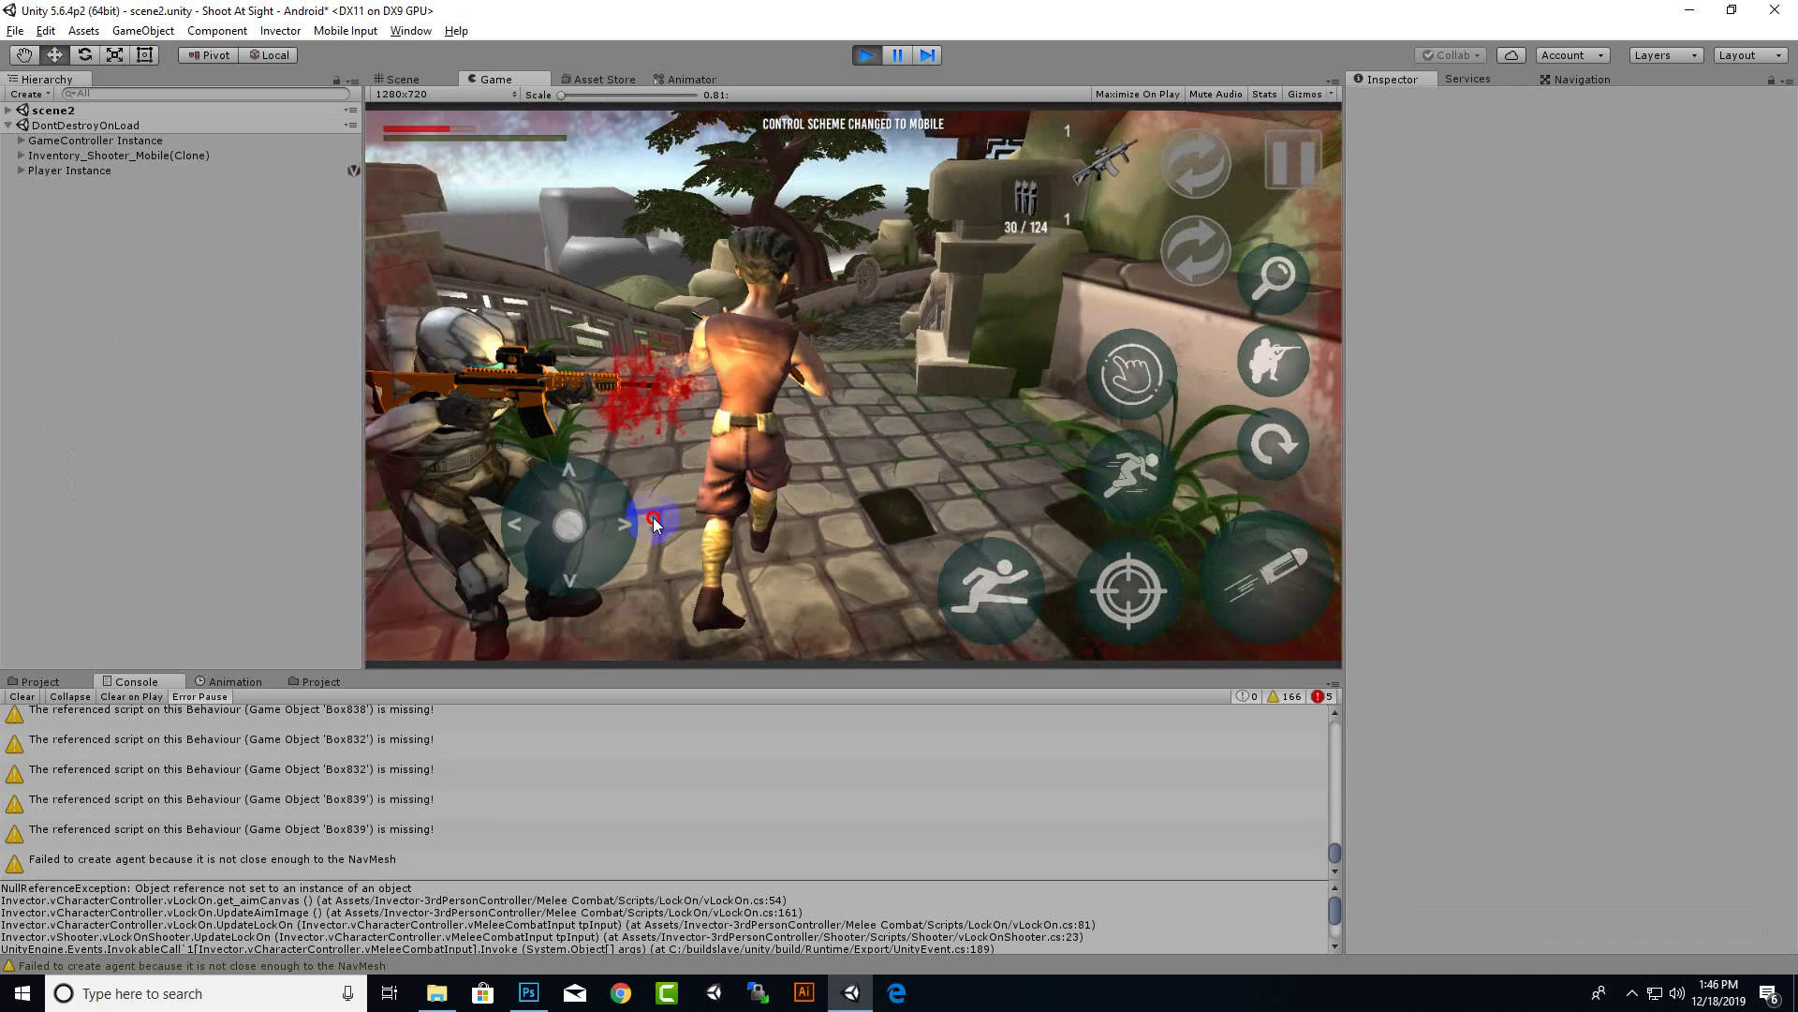
{"action": "mouse_move", "coordinate": [512, 543]}
{"action": "left_mouse_down"}
{"action": "mouse_move", "coordinate": [254, 429]}
{"action": "mouse_move", "coordinate": [339, 401]}
{"action": "left_mouse_up"}
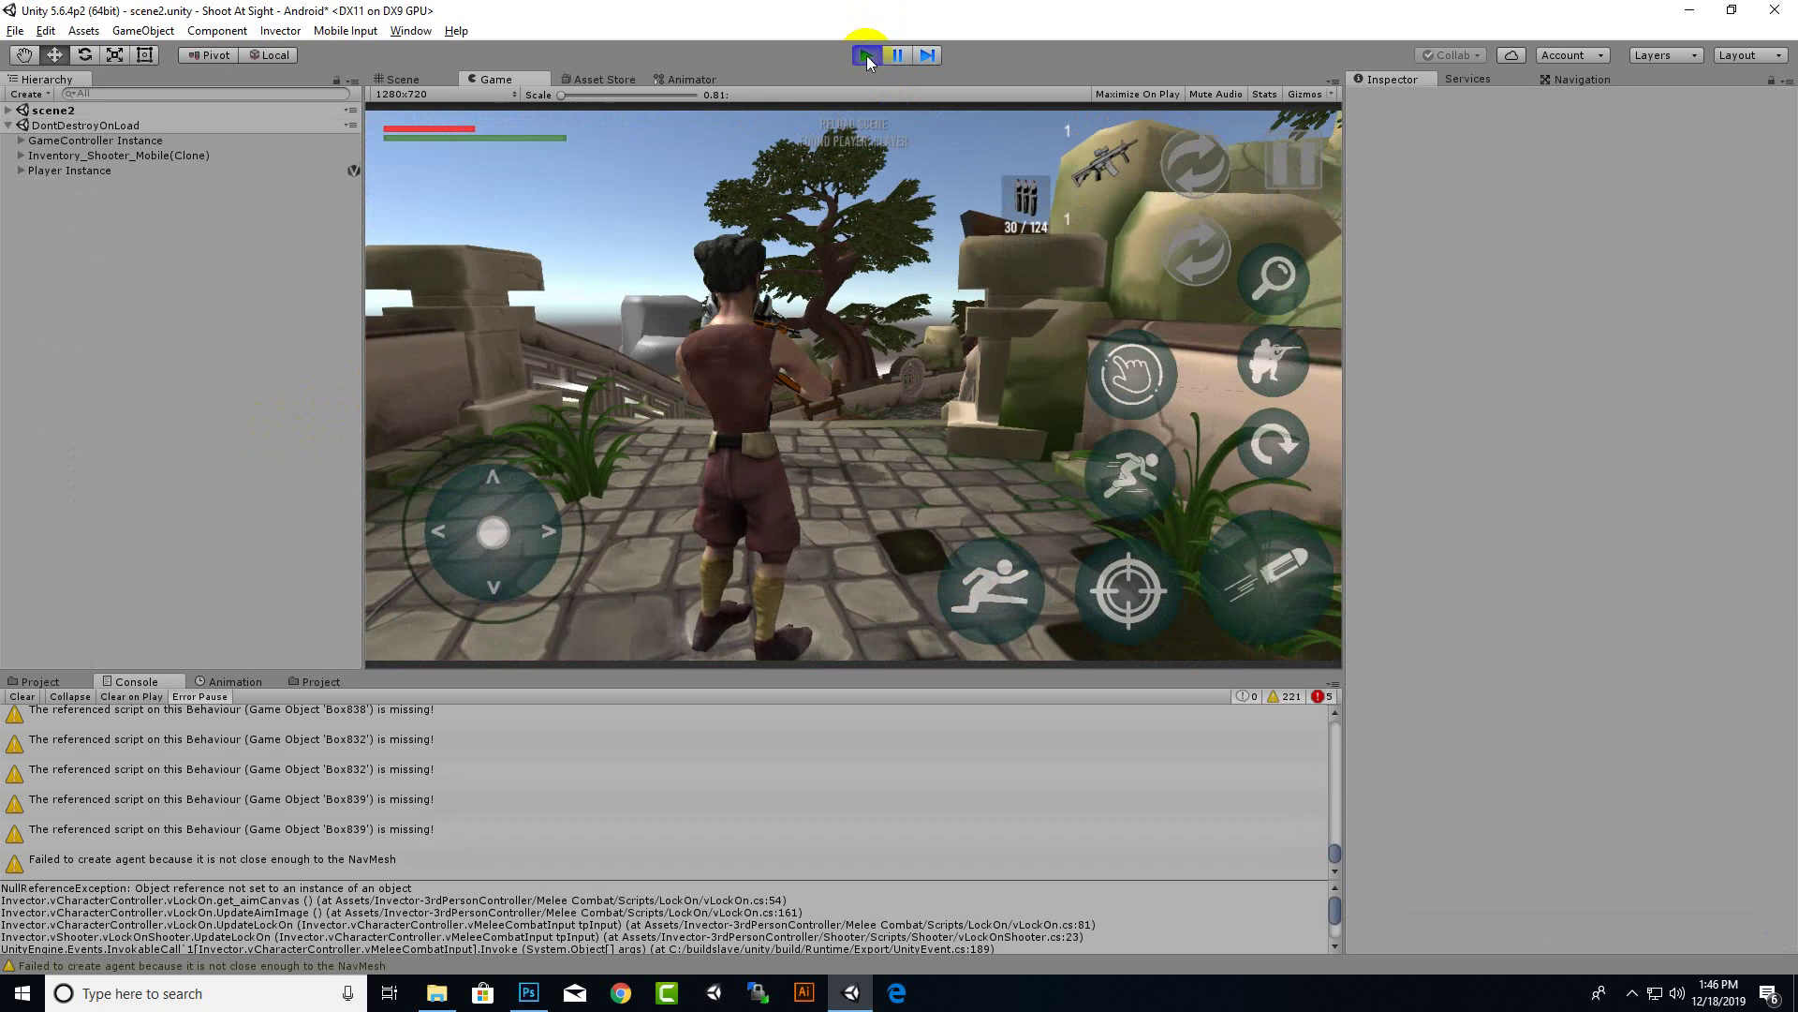
{"action": "mouse_move", "coordinate": [567, 534]}
{"action": "left_mouse_down"}
{"action": "mouse_move", "coordinate": [505, 571]}
{"action": "mouse_move", "coordinate": [432, 557]}
{"action": "left_mouse_up"}
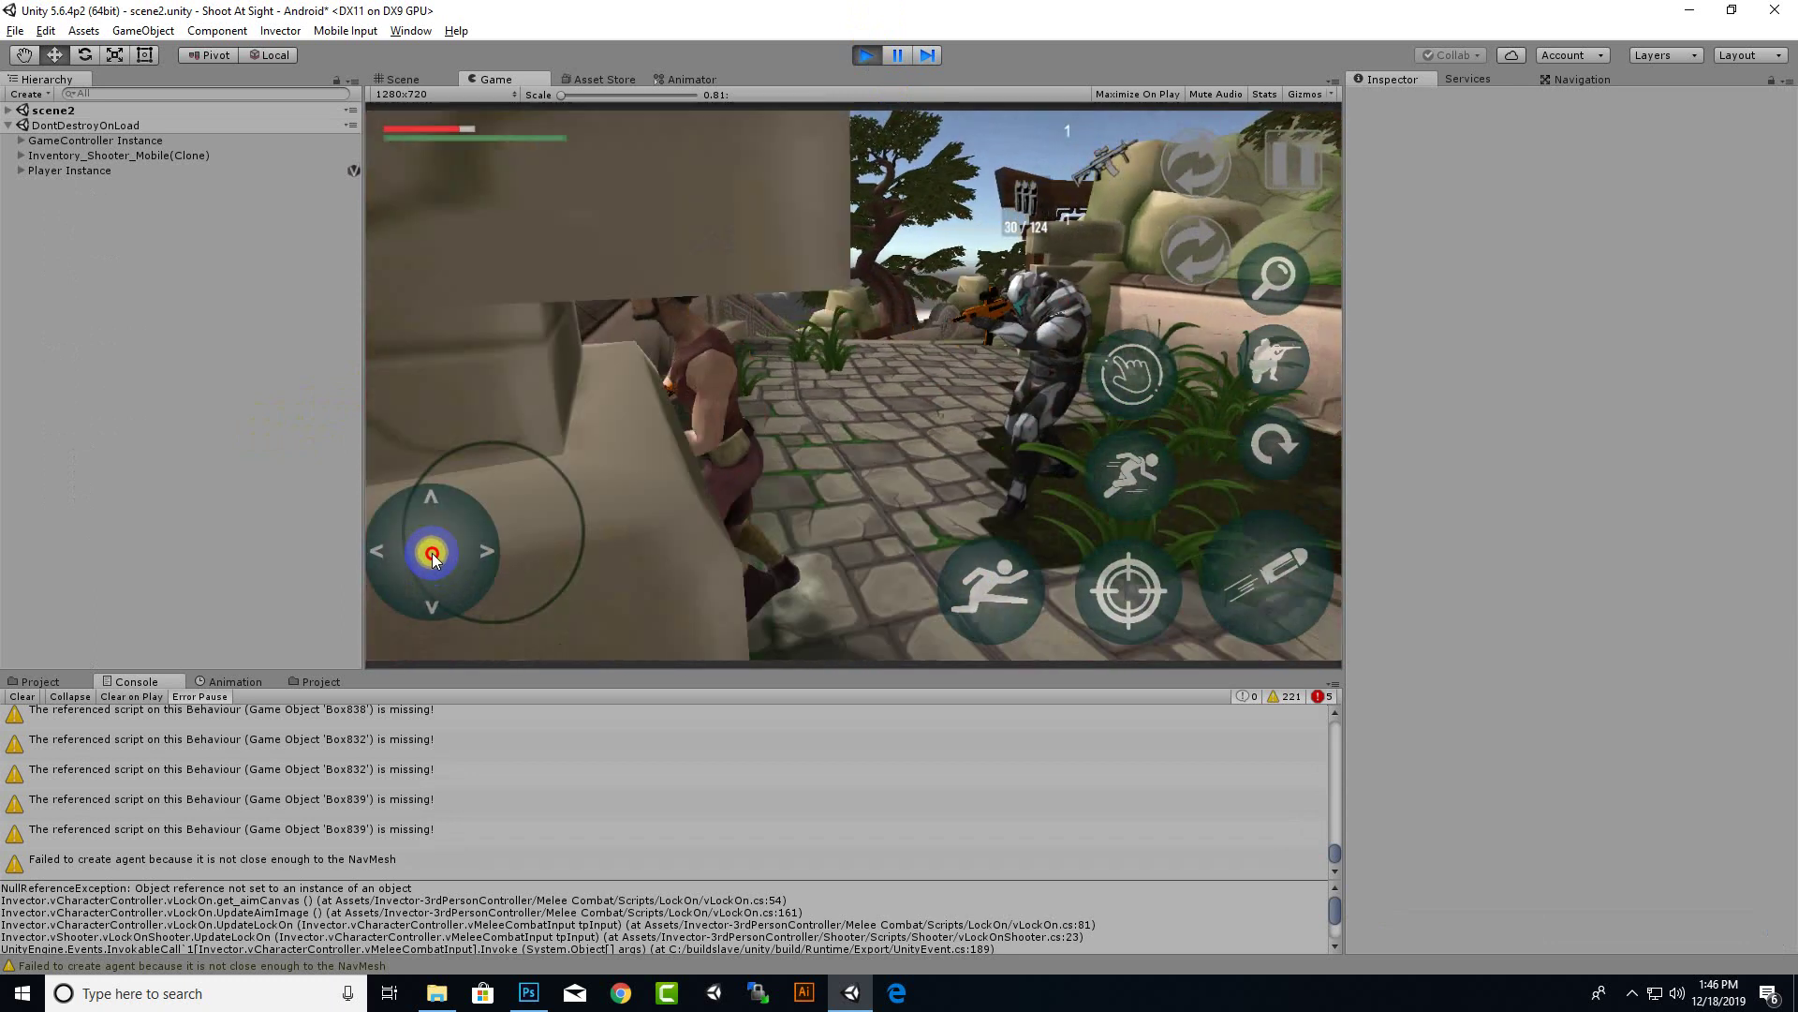
{"action": "mouse_move", "coordinate": [433, 556]}
{"action": "left_mouse_down"}
{"action": "mouse_move", "coordinate": [511, 397]}
{"action": "mouse_move", "coordinate": [1049, 413]}
{"action": "mouse_move", "coordinate": [969, 592]}
{"action": "left_mouse_up"}
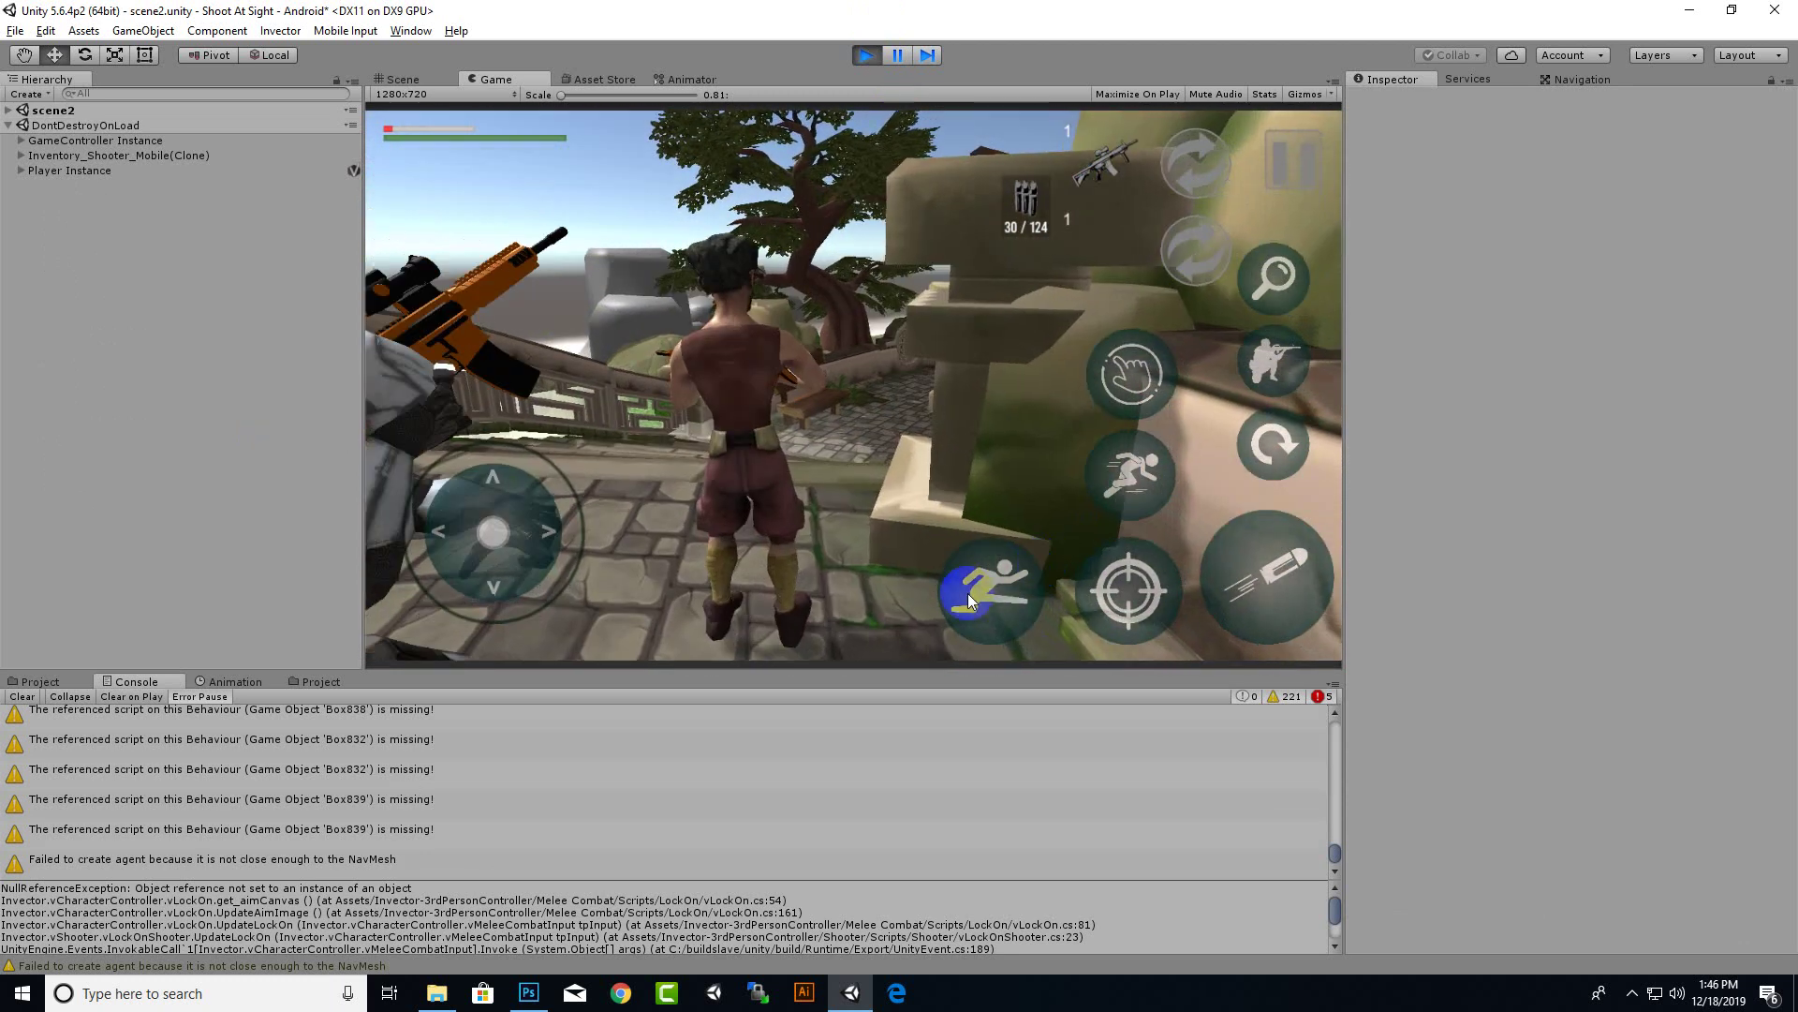
{"action": "left_click_drag", "start_coordinate": [493, 548], "coordinate": [386, 489]}
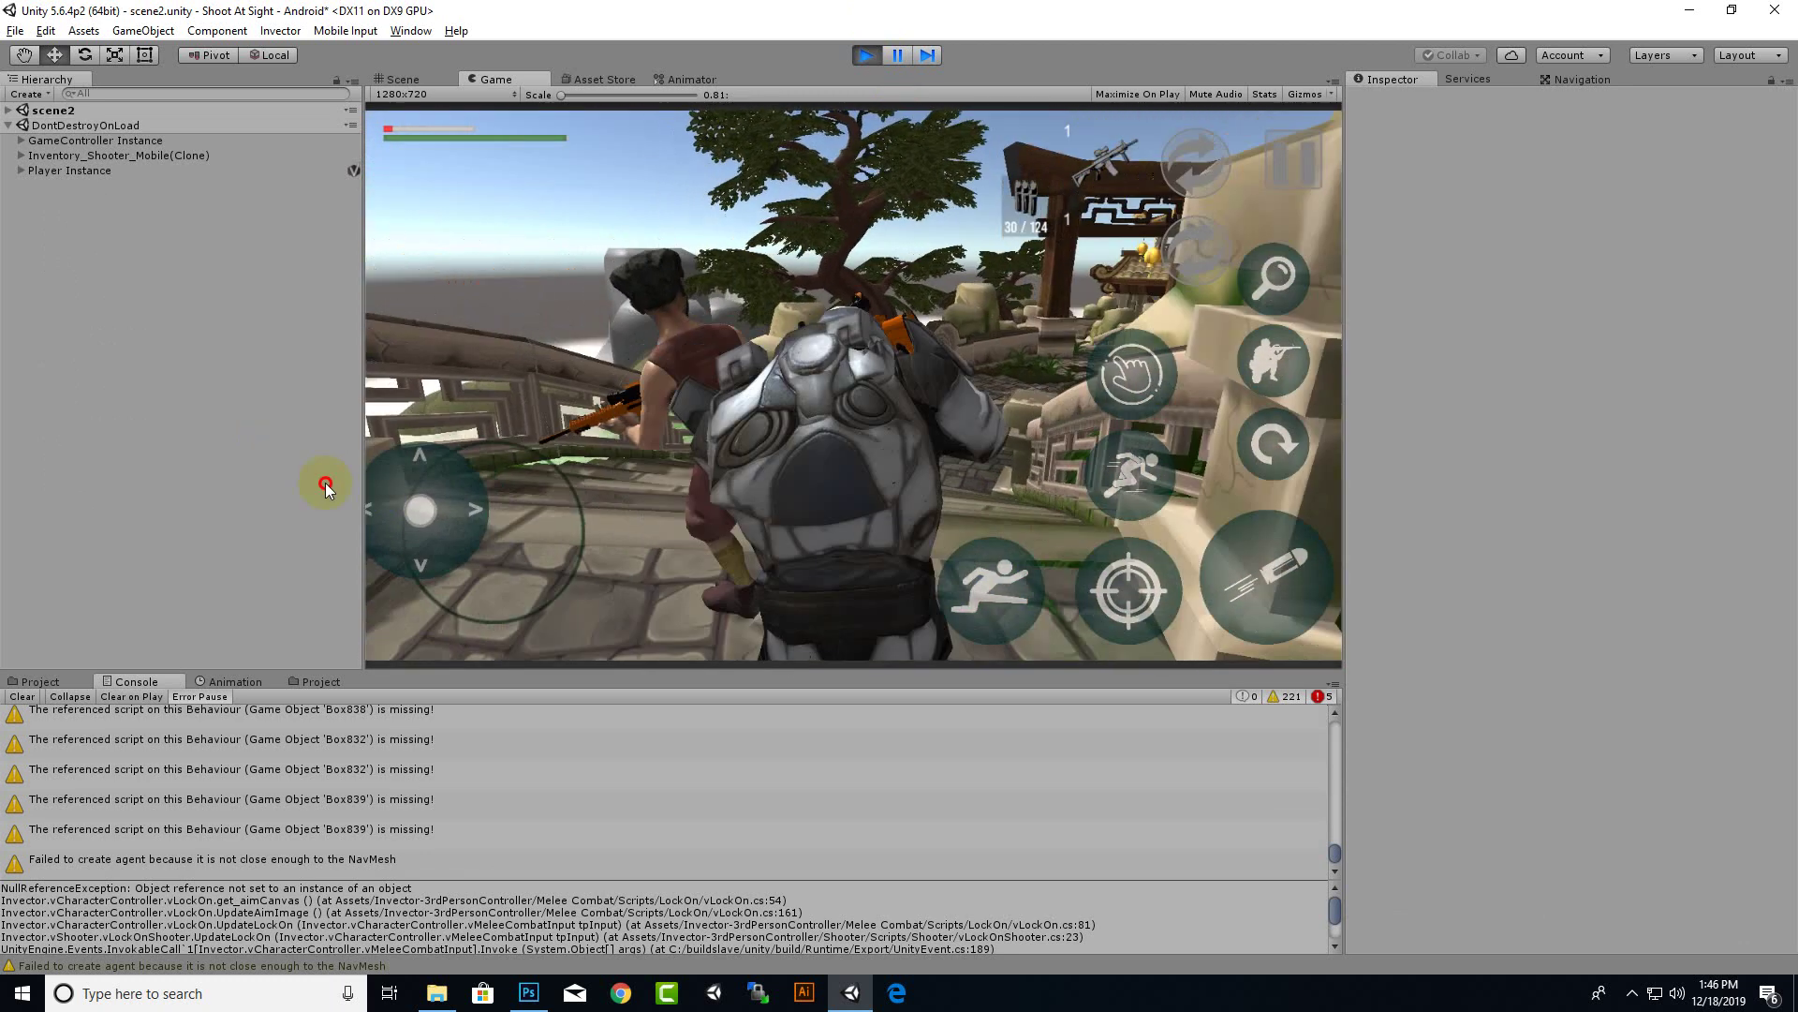
{"action": "mouse_move", "coordinate": [386, 489]}
{"action": "left_mouse_down"}
{"action": "mouse_move", "coordinate": [633, 466]}
{"action": "mouse_move", "coordinate": [594, 481]}
{"action": "left_mouse_up"}
{"action": "left_click", "coordinate": [874, 60]}
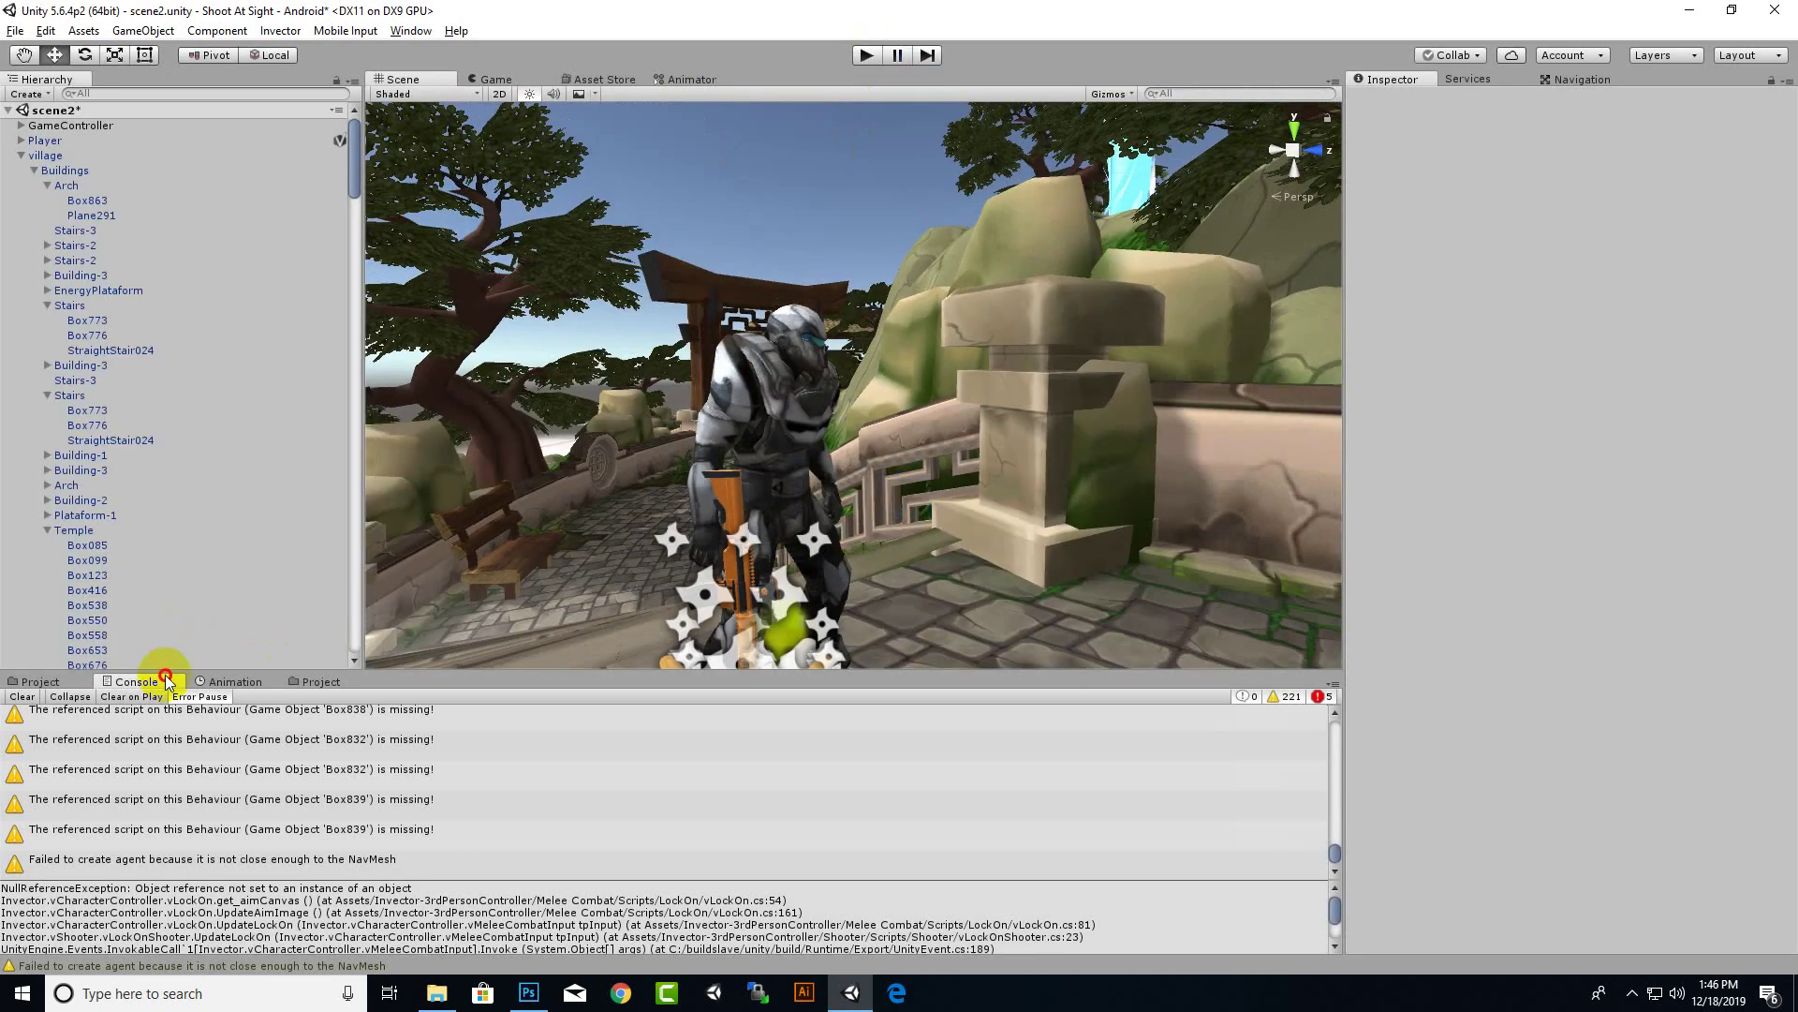
{"action": "left_click", "coordinate": [33, 681]}
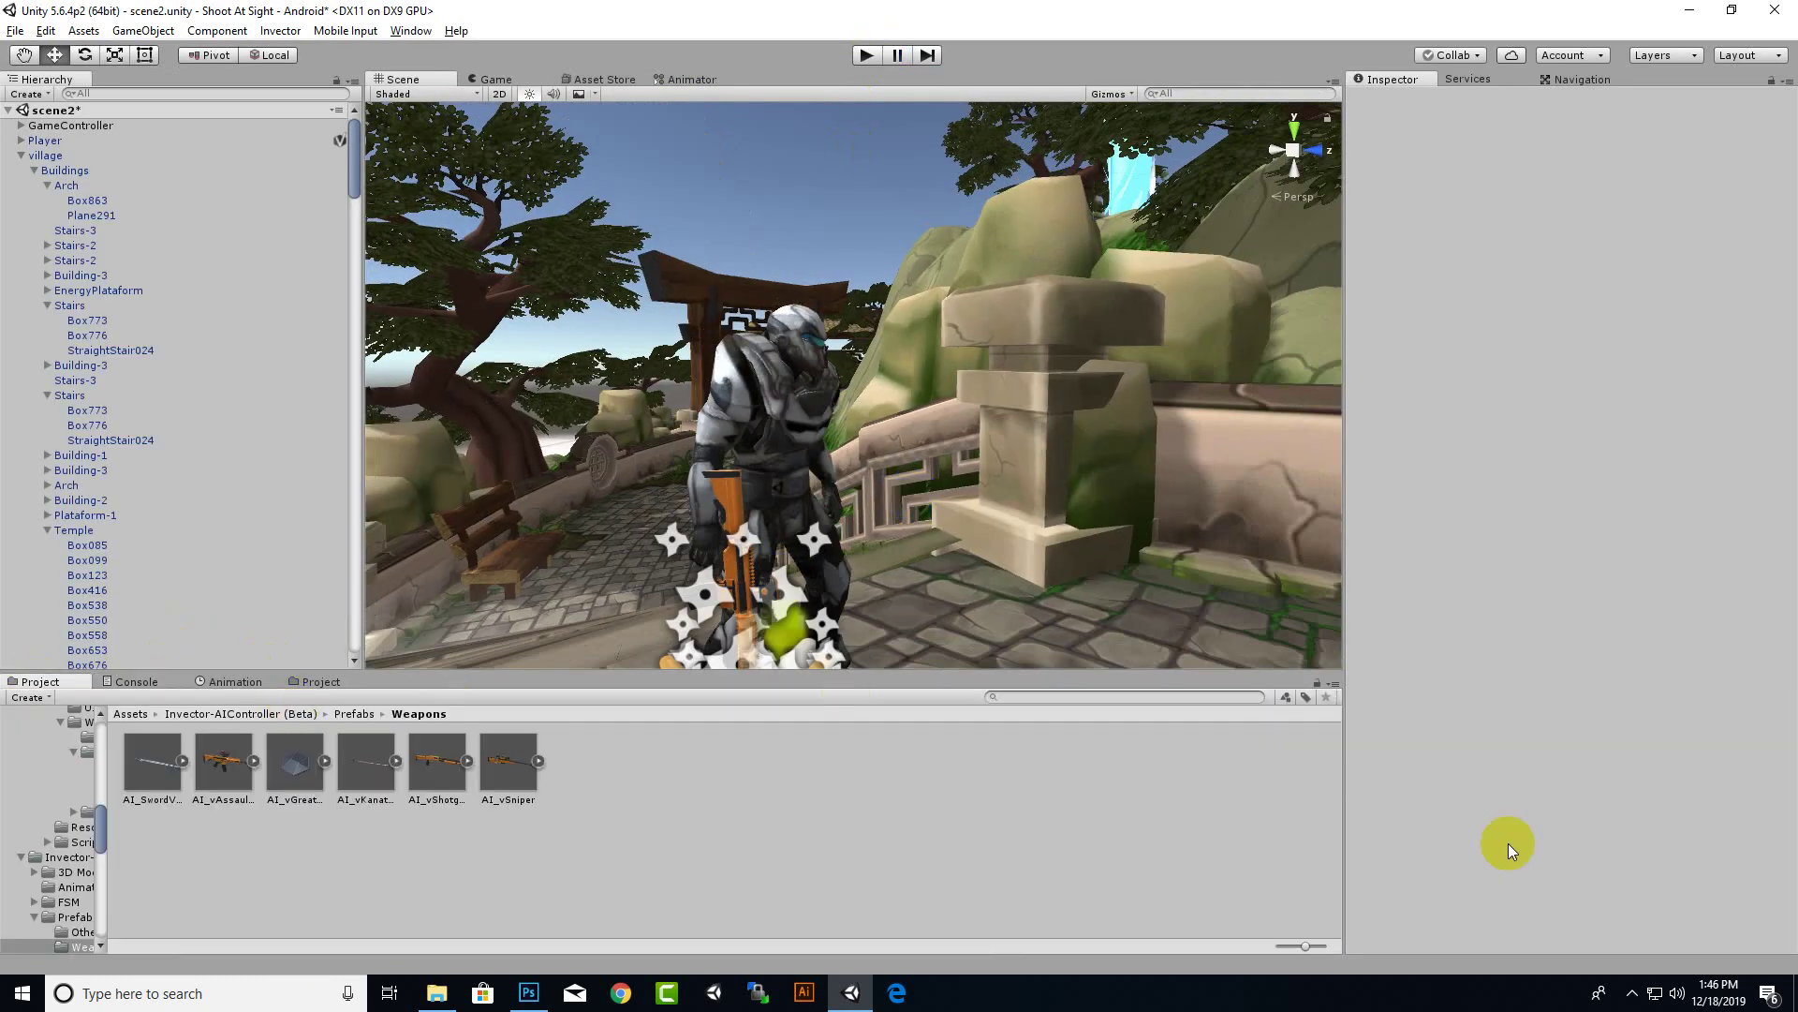